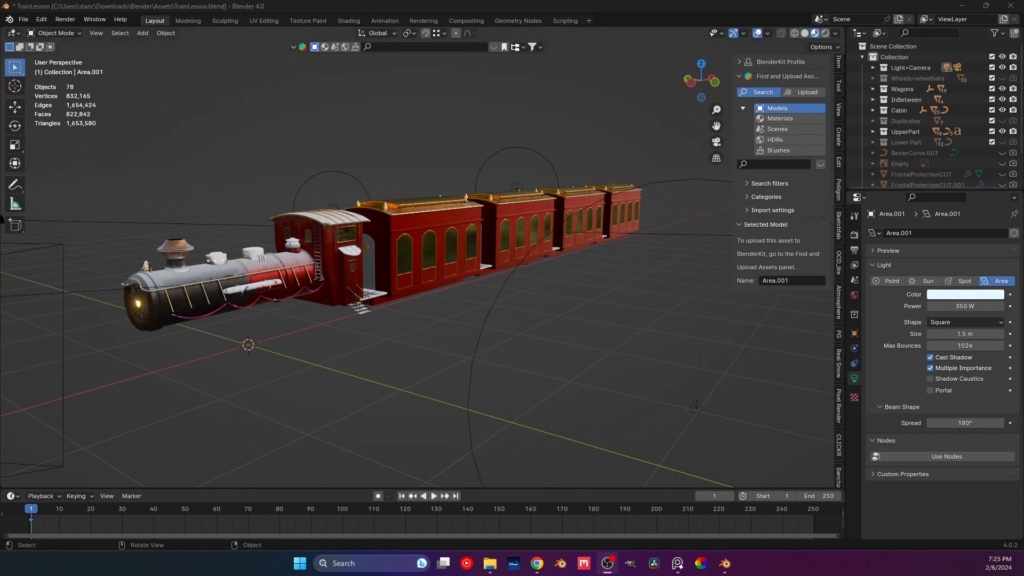
Step: Select the first red wagon behind the cabin and switch to the Shading workspace
scroll(362, 267, "up", 3)
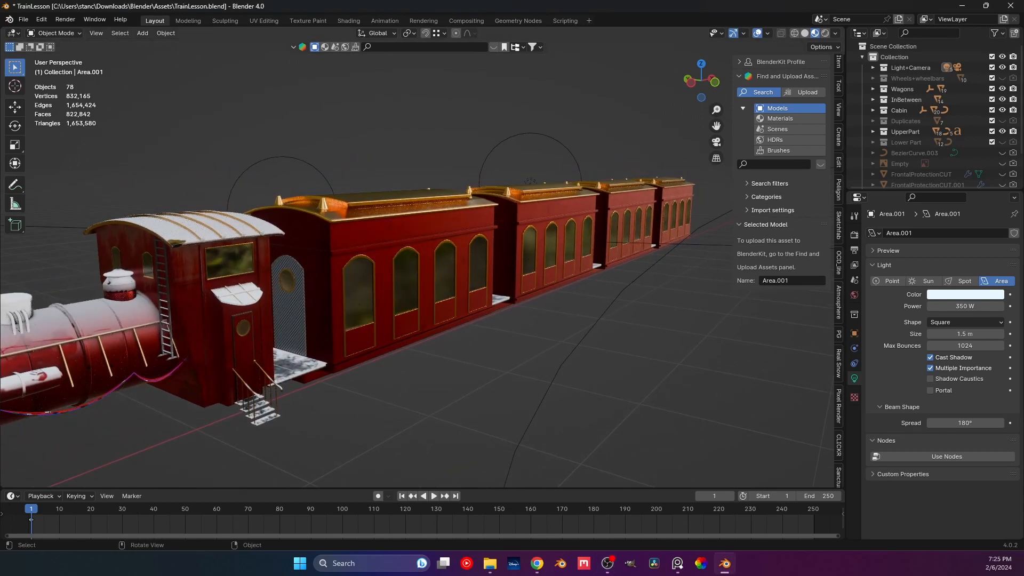
middle_click_drag(362, 267, 385, 253)
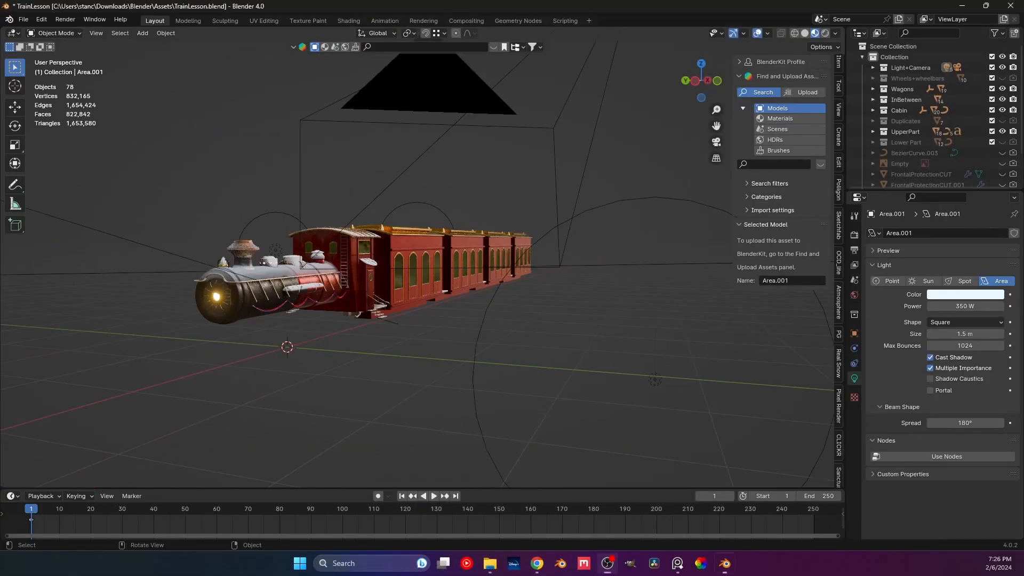
middle_click_drag(416, 299, 466, 294)
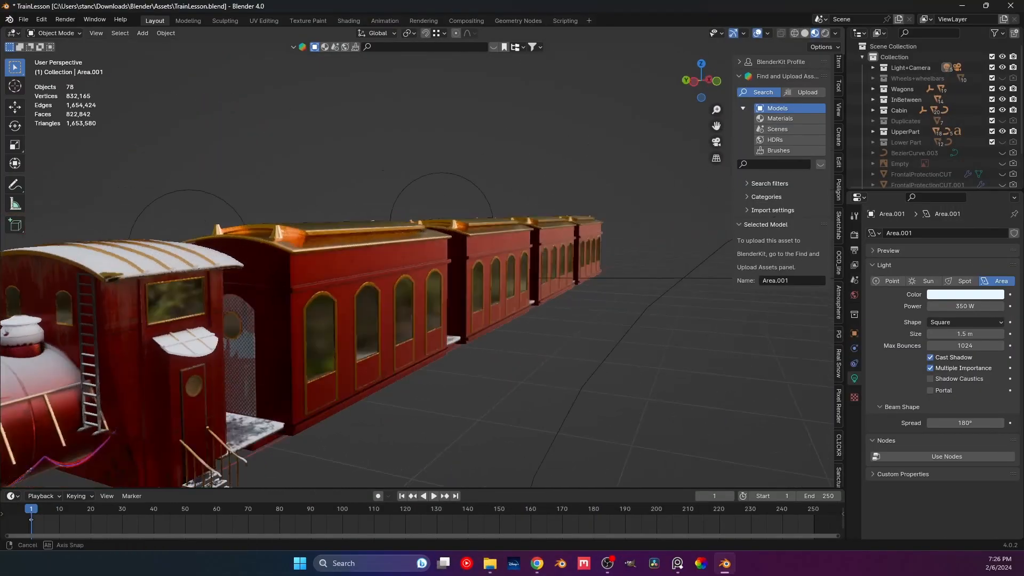
left_click(347, 269)
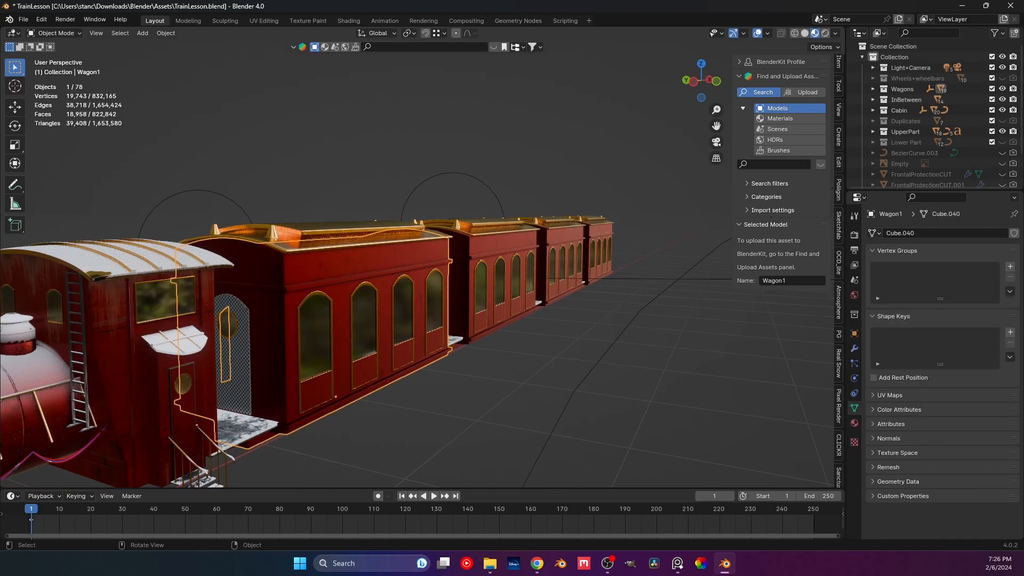
left_click(349, 20)
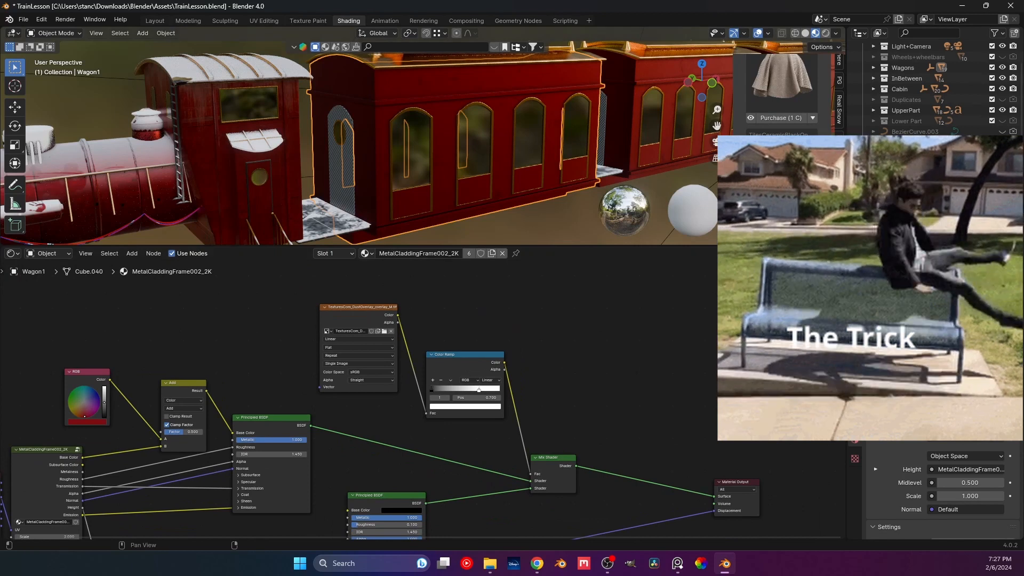
Step: Search the Poligon asset library for "metal" and browse the materials to the MetalCladdingFrame entry
scroll(781, 96, "up", 10)
scroll(782, 144, "up", 10)
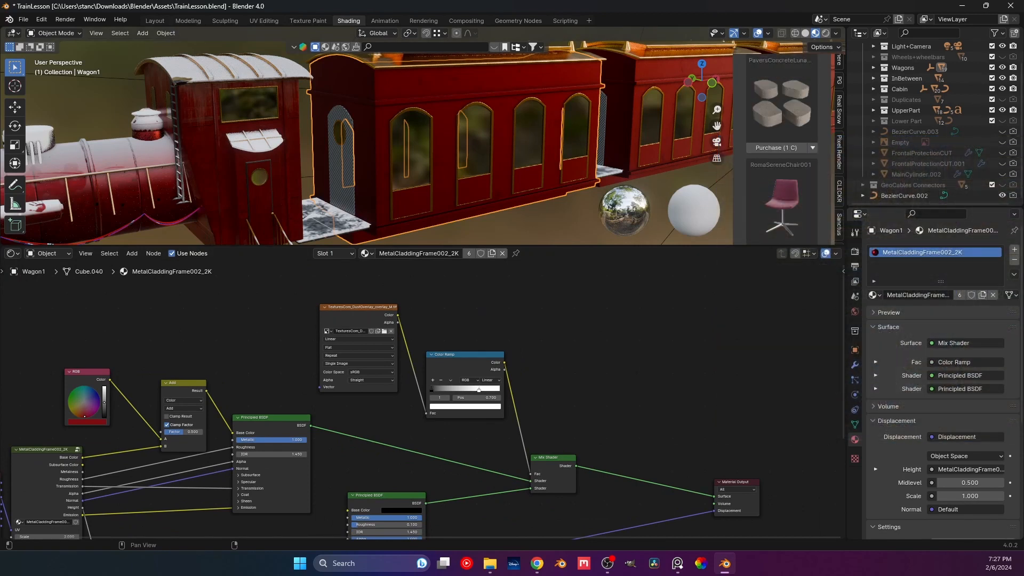
left_click(784, 110)
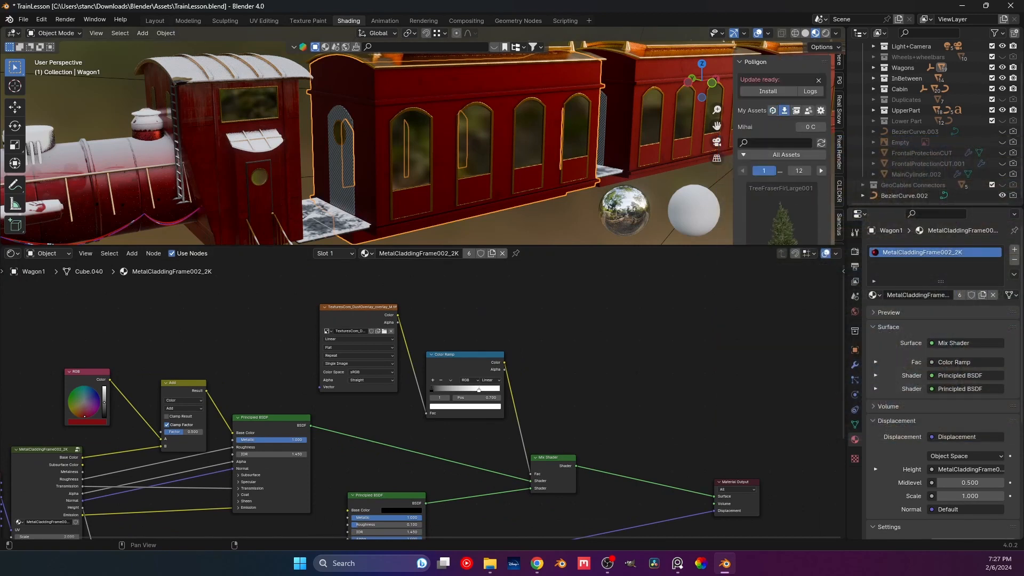
type("metal")
key("Return")
scroll(782, 149, "down", 6)
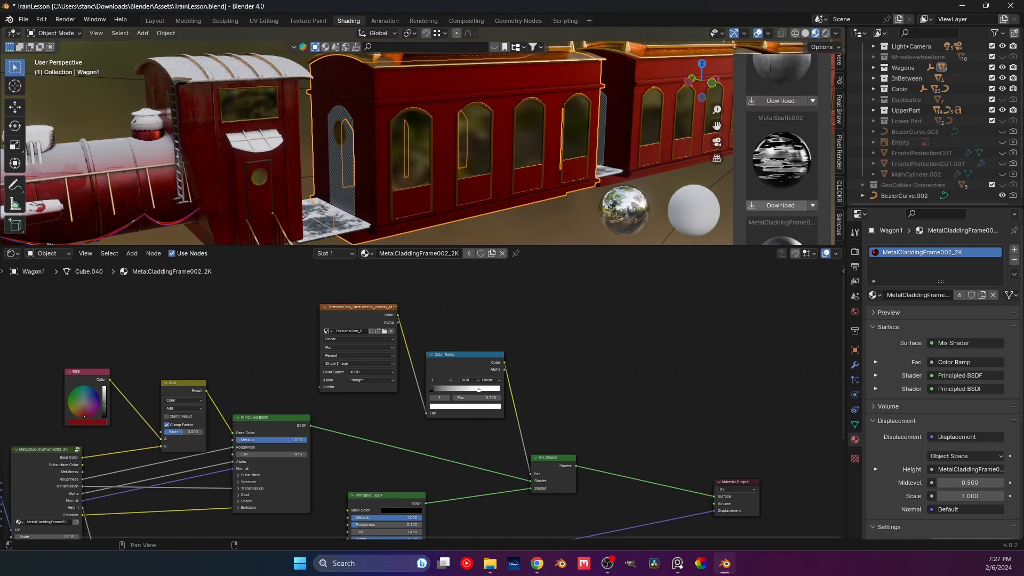
scroll(782, 149, "up", 2)
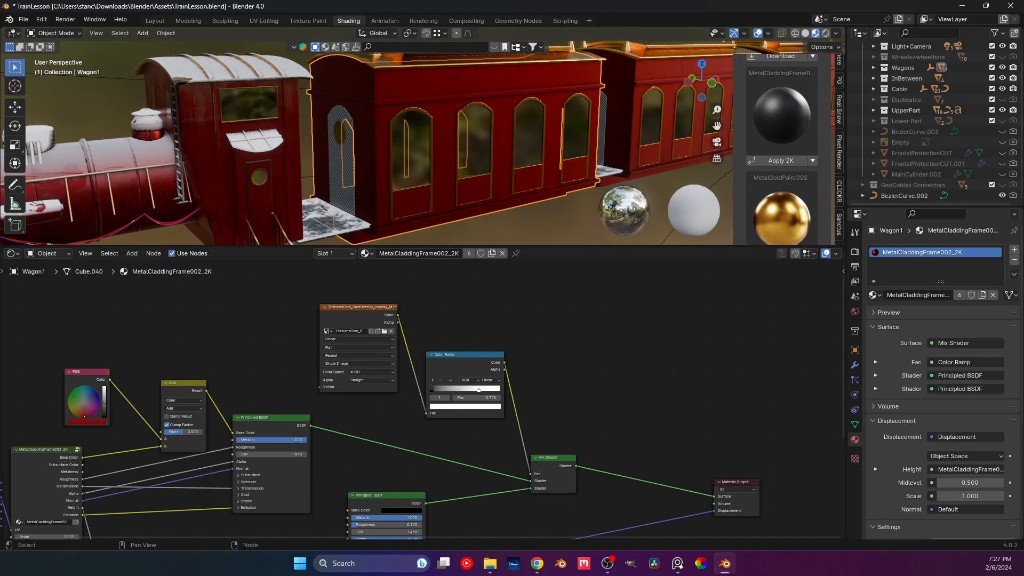
Step: Move the RGB node slightly away from the Add node and shift its colour to a brighter red
key("Home")
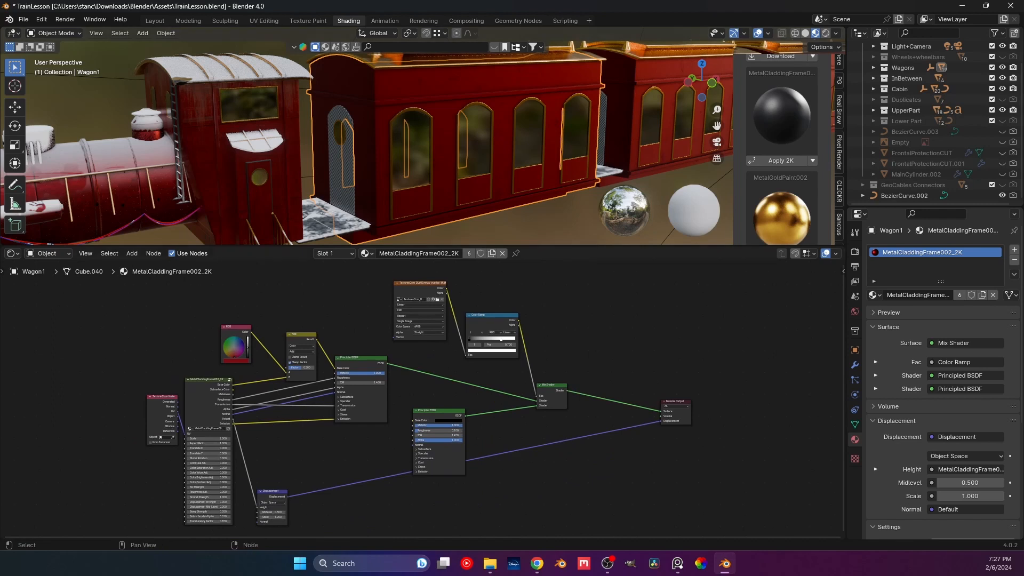
scroll(232, 352, "up", 3)
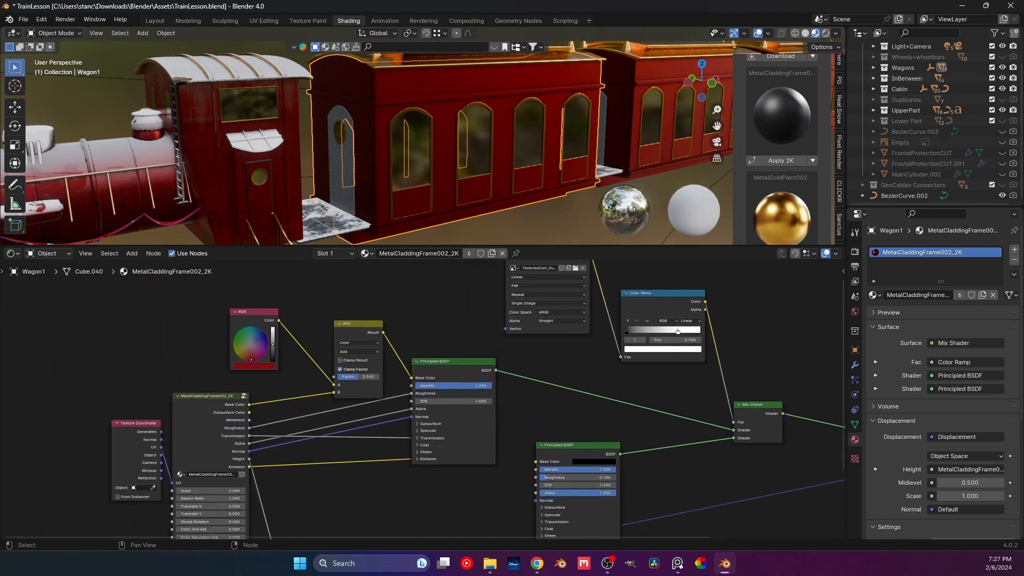
scroll(259, 407, "up", 2)
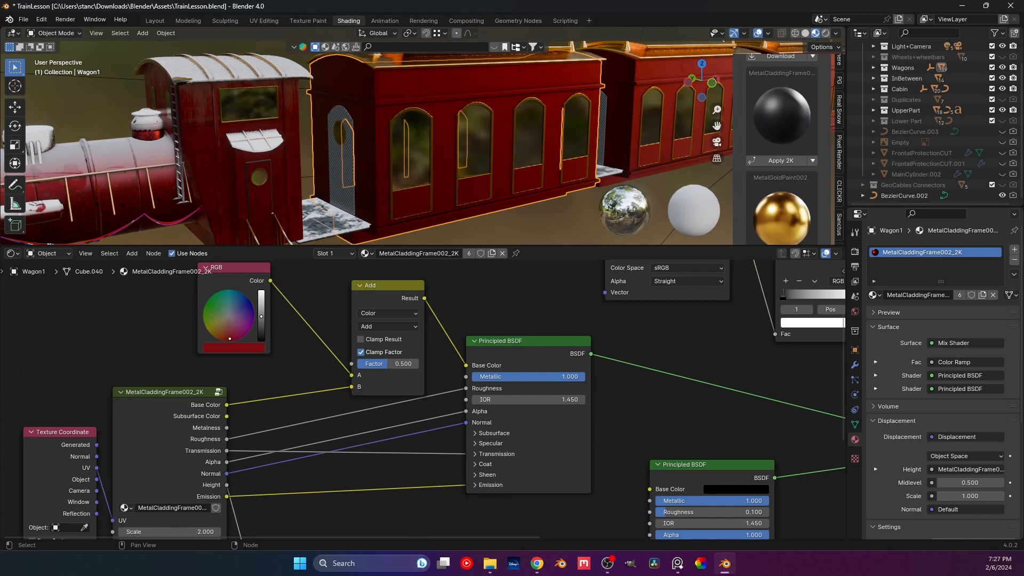
left_click_drag(237, 268, 216, 284)
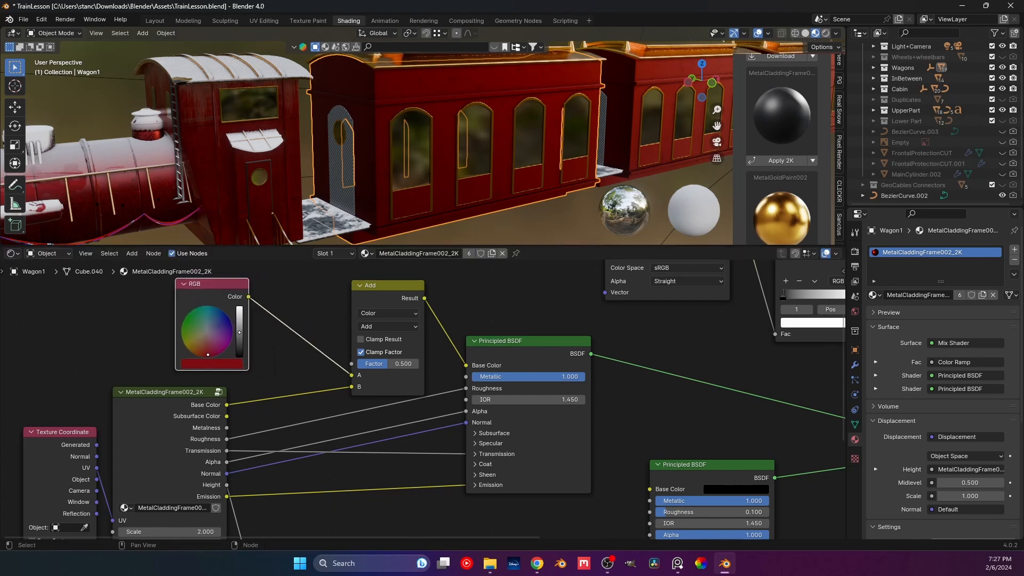
left_click_drag(207, 354, 240, 331)
Step: Examine the recoloured red paint on the wagons and cabin from near and far
middle_click_drag(373, 160, 396, 161)
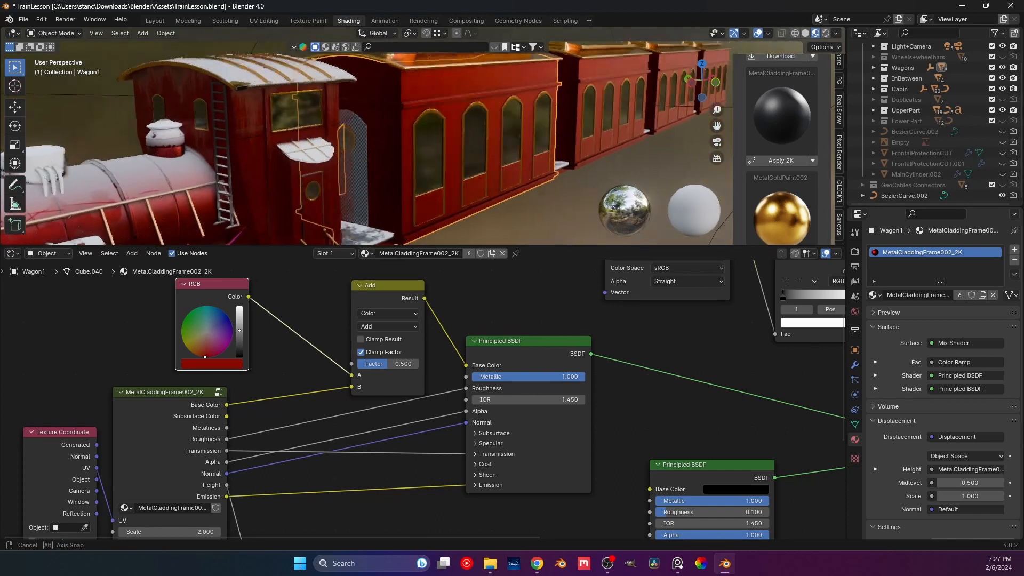
scroll(395, 161, "down", 7)
scroll(396, 161, "up", 1)
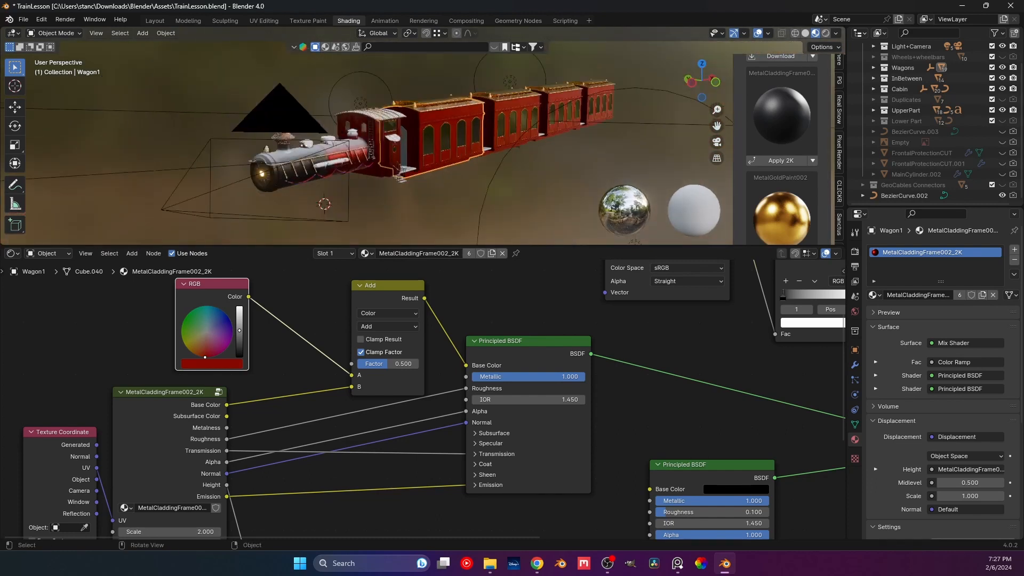
scroll(395, 161, "up", 4)
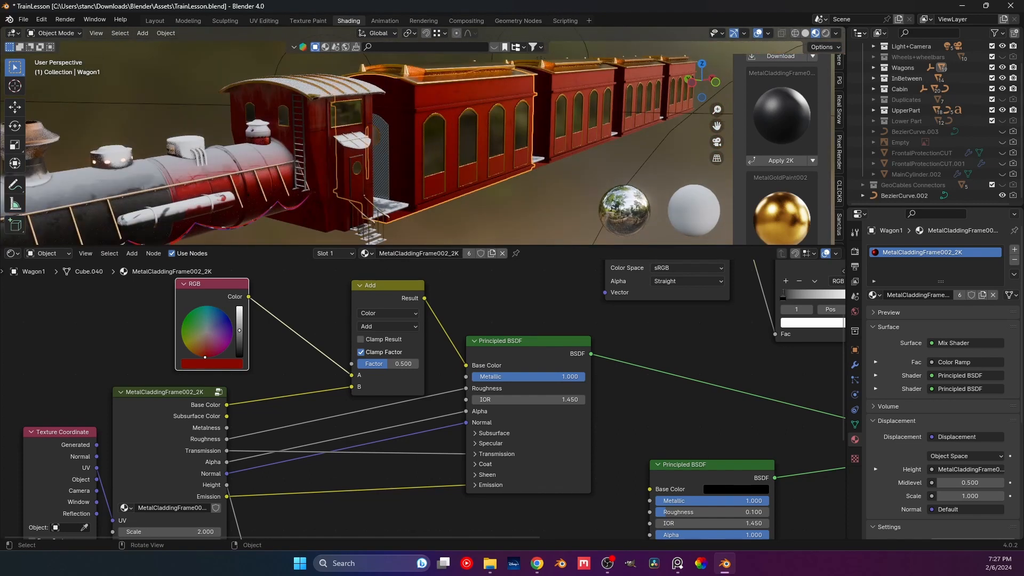
scroll(396, 161, "up", 3)
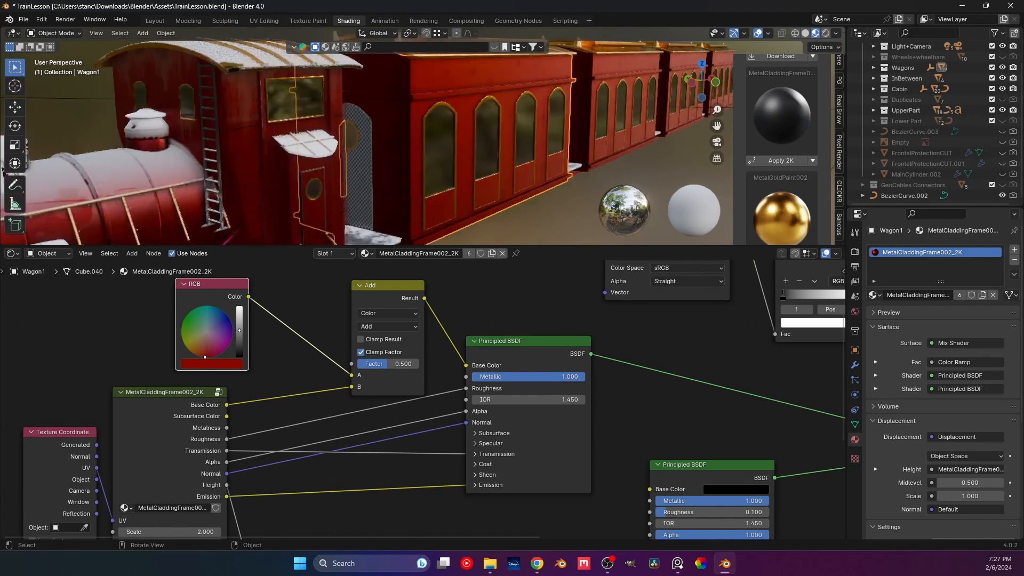
middle_click_drag(396, 161, 341, 202, "shift")
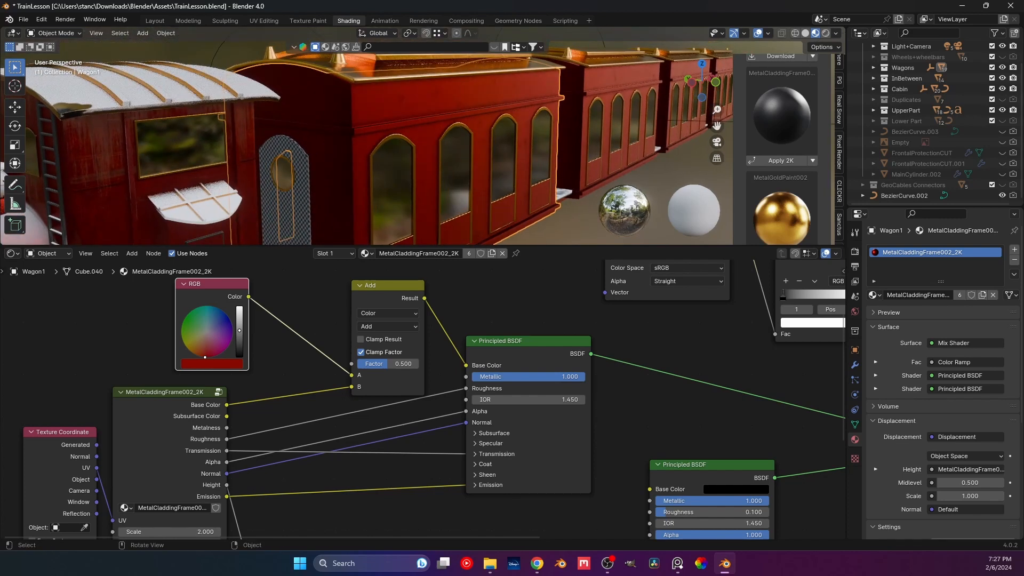
scroll(366, 160, "down", 4)
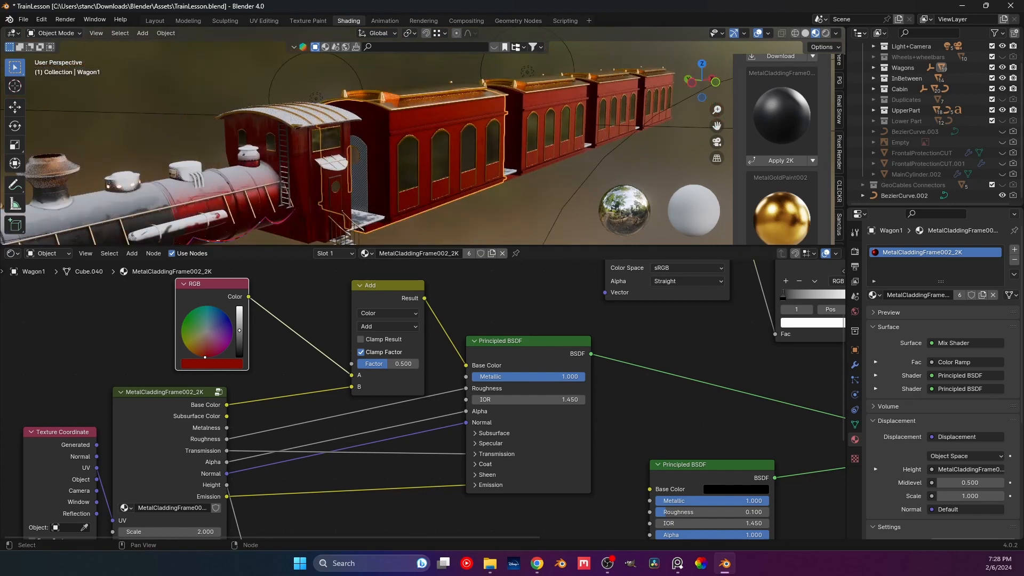
Step: Set the base colour of the lower Principled BSDF, which feeds the Mix Shader, to white
scroll(422, 400, "down", 9)
middle_click_drag(533, 384, 249, 418)
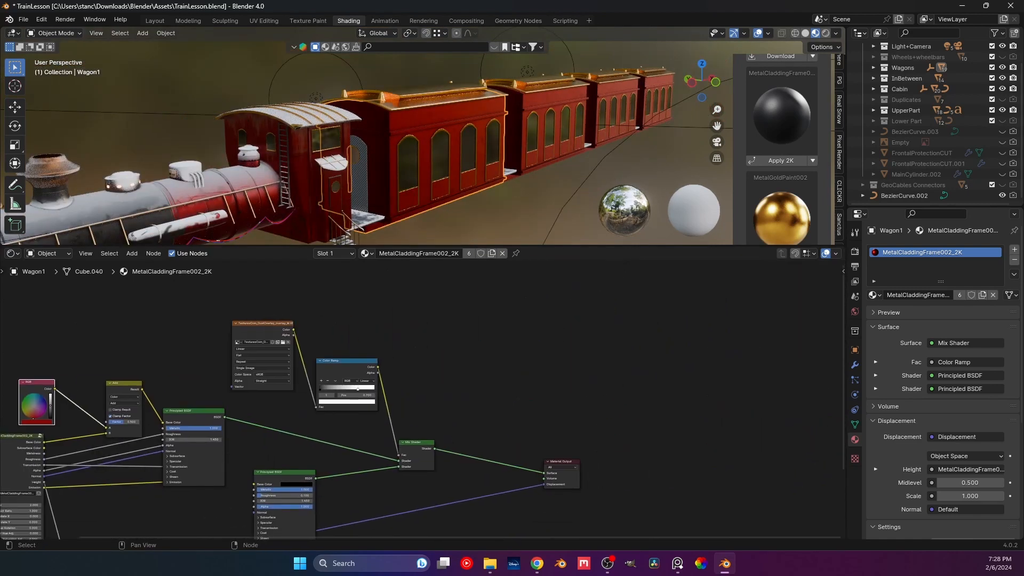
scroll(423, 400, "up", 3)
left_click(218, 310)
middle_click_drag(331, 453, 343, 335)
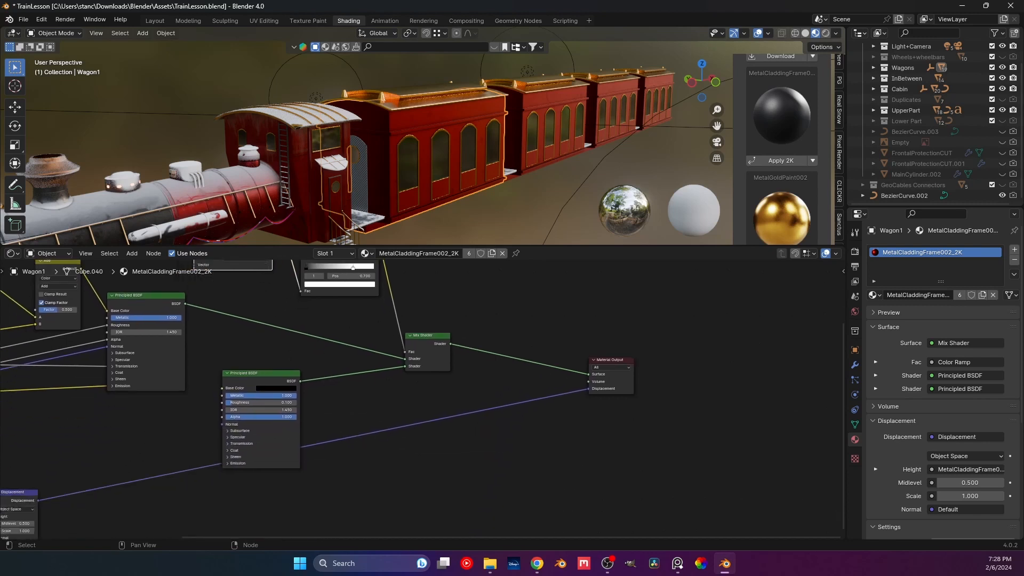
scroll(349, 301, "up", 2)
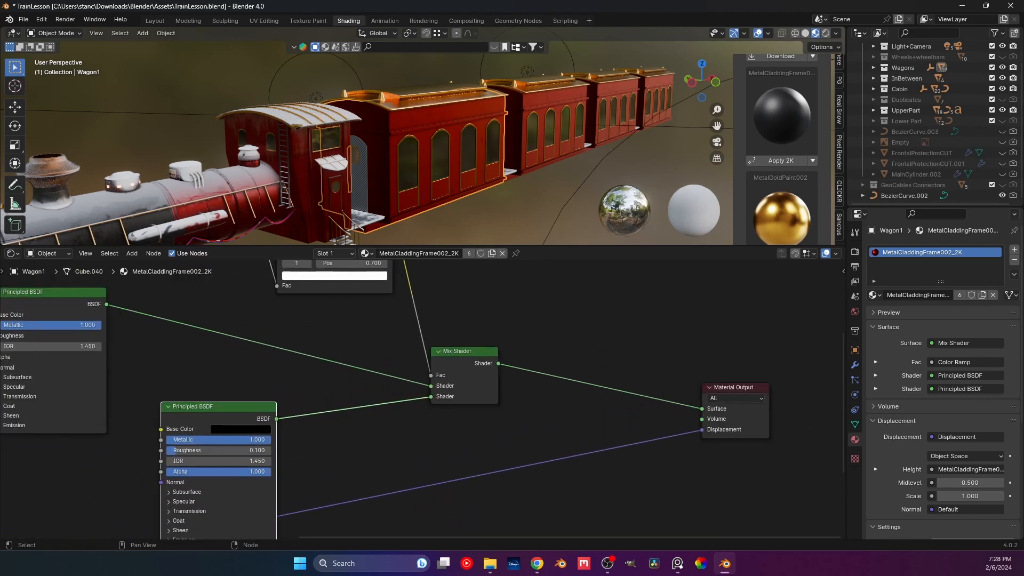
left_click(243, 429)
left_click_drag(307, 361, 307, 279)
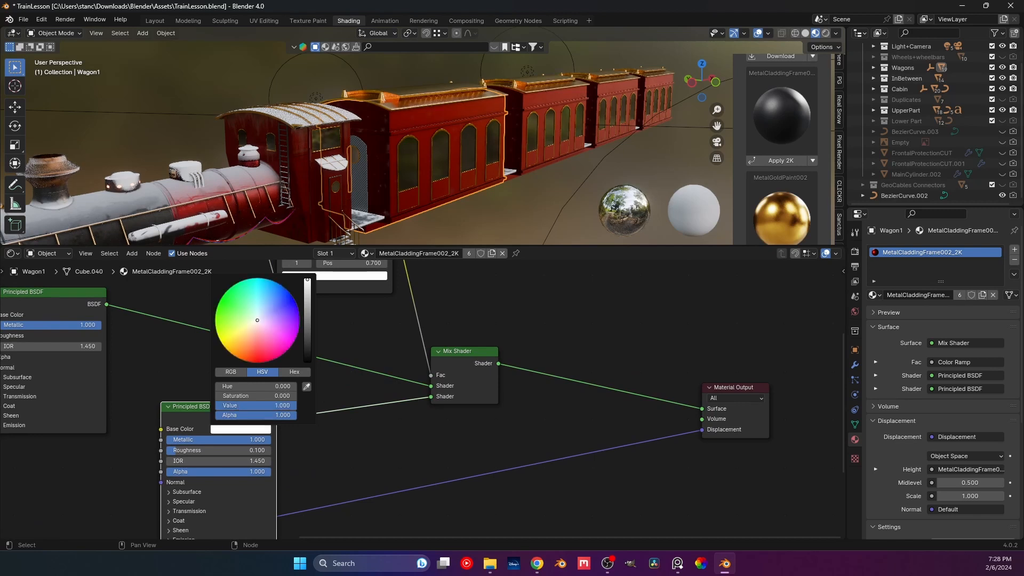
Step: Set the lower Principled BSDF's base colour to pale yellow with hue about 0.147 and saturation about 0.598, and check the wagon
left_click_drag(224, 339, 298, 331)
left_click_drag(277, 386, 219, 386)
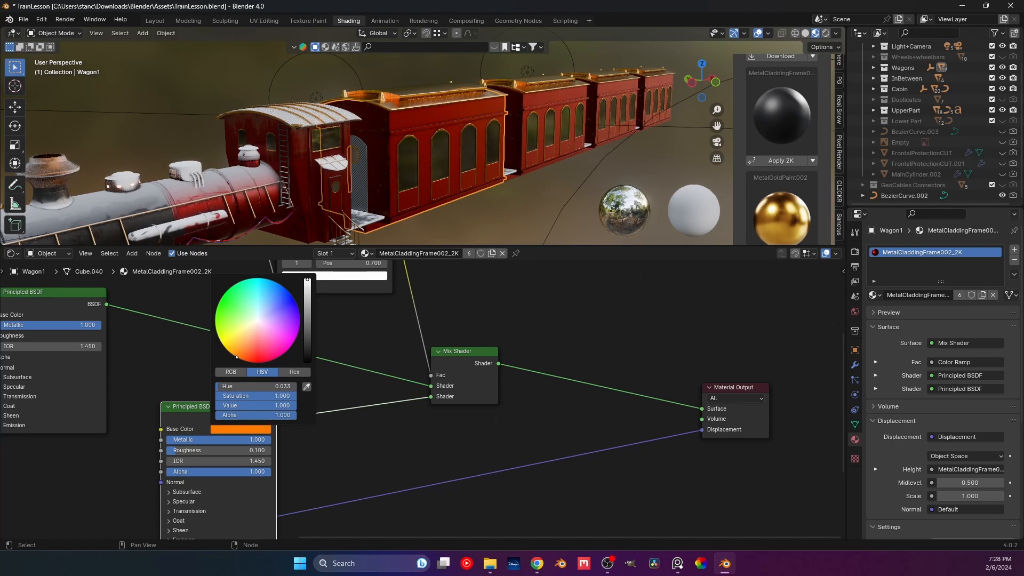
left_click_drag(240, 335, 246, 329)
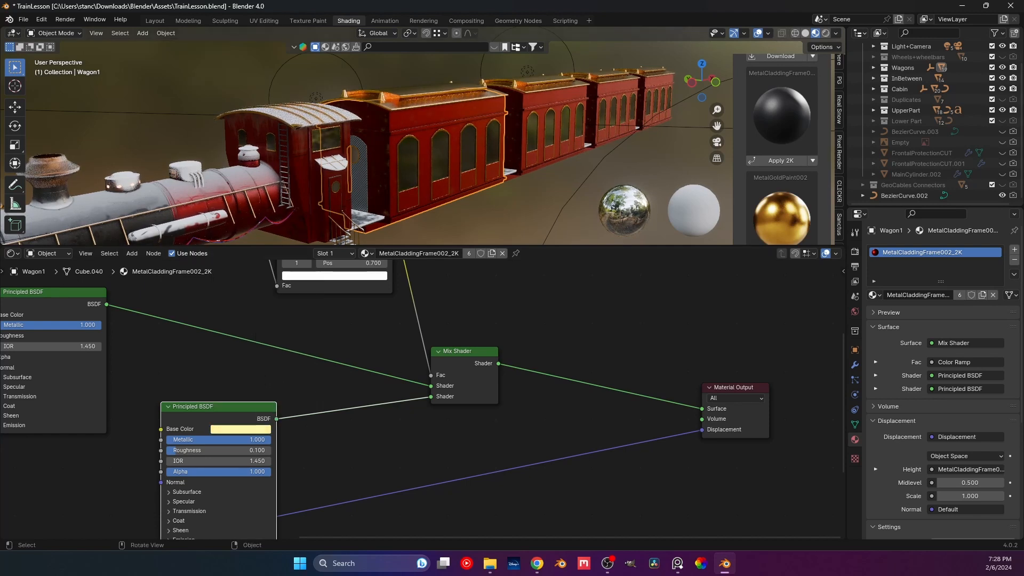
scroll(423, 138, "up", 3)
mouse_move(423, 138)
middle_mouse_down()
mouse_move(396, 129)
mouse_move(409, 129)
middle_mouse_up()
Step: Return the lower Principled BSDF's base colour to black
left_click(240, 428)
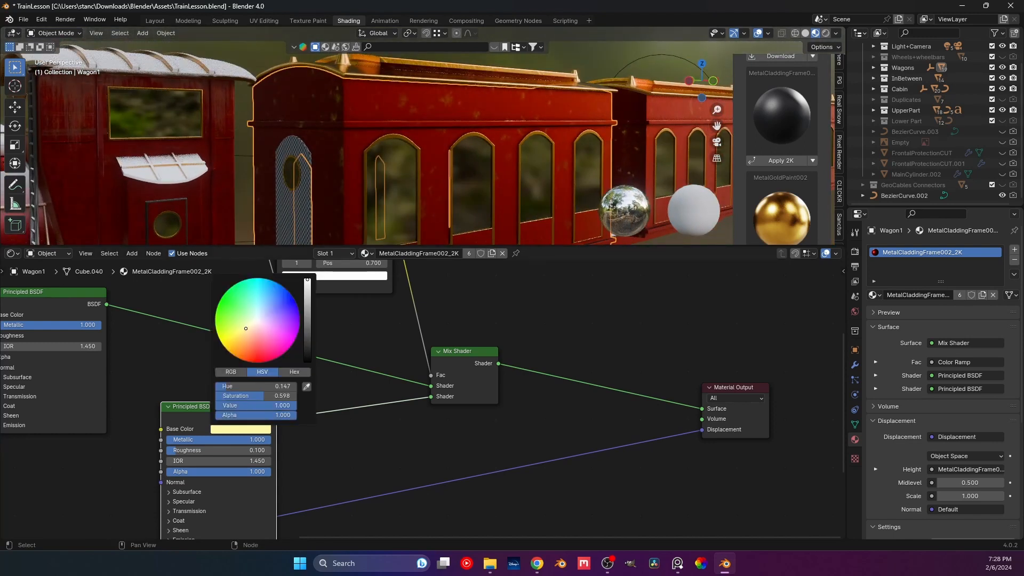
left_click_drag(308, 283, 307, 354)
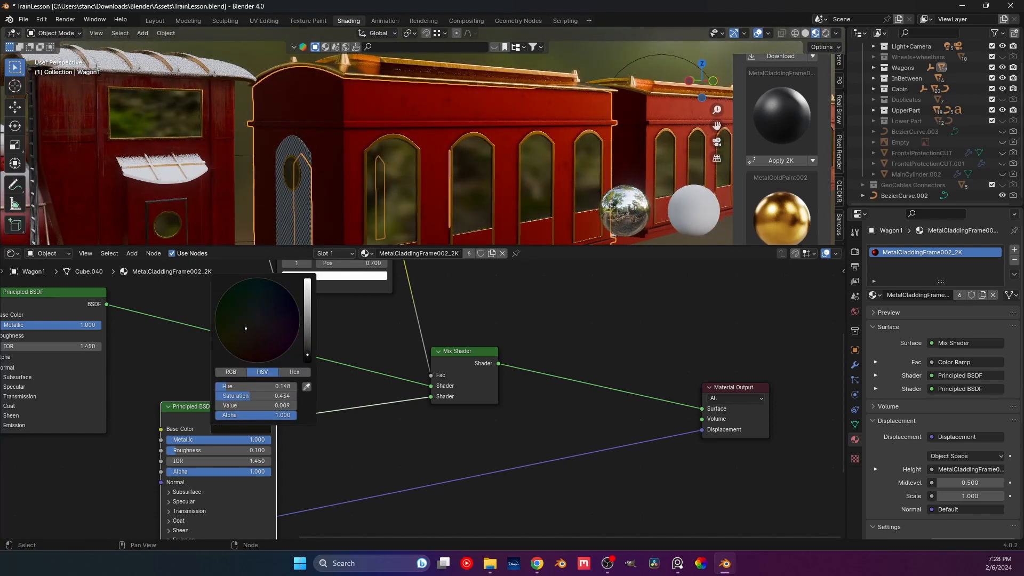
left_click_drag(245, 328, 307, 362)
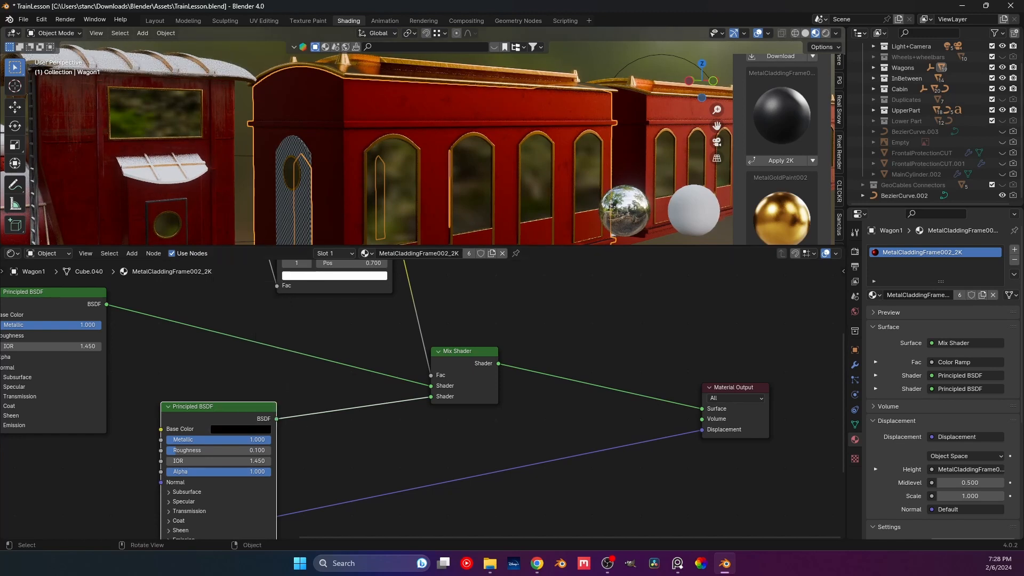
Step: Select the TexturesCom DustOverlay image texture node that feeds the Color Ramp
middle_click_drag(392, 160, 559, 164)
scroll(426, 394, "down", 3)
middle_click_drag(426, 394, 460, 509)
left_click(260, 312)
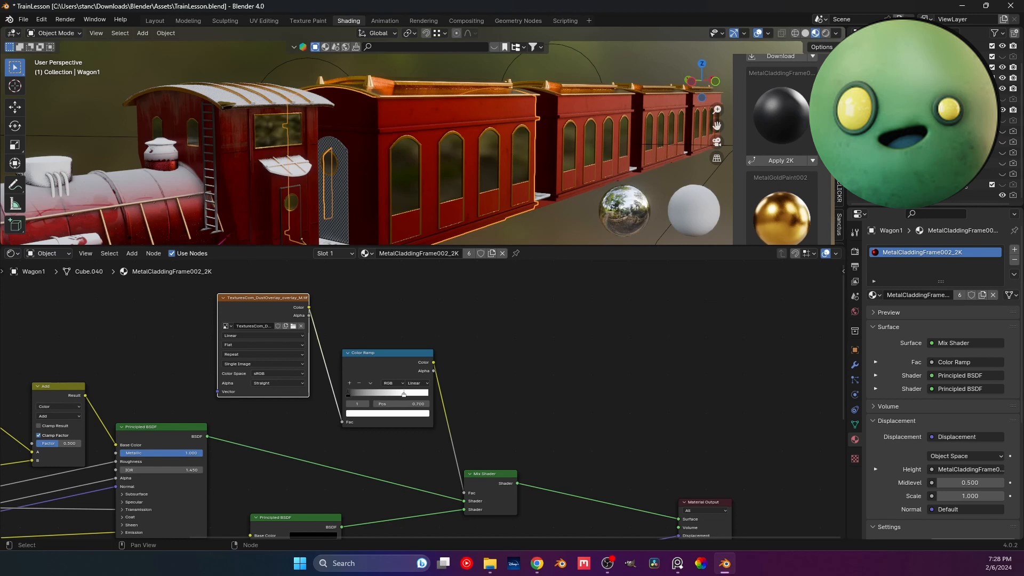
Step: Switch to Chrome to view the Crafty Asset Pack page and the "How PROS Texture" video, and return to Blender
left_click(537, 504)
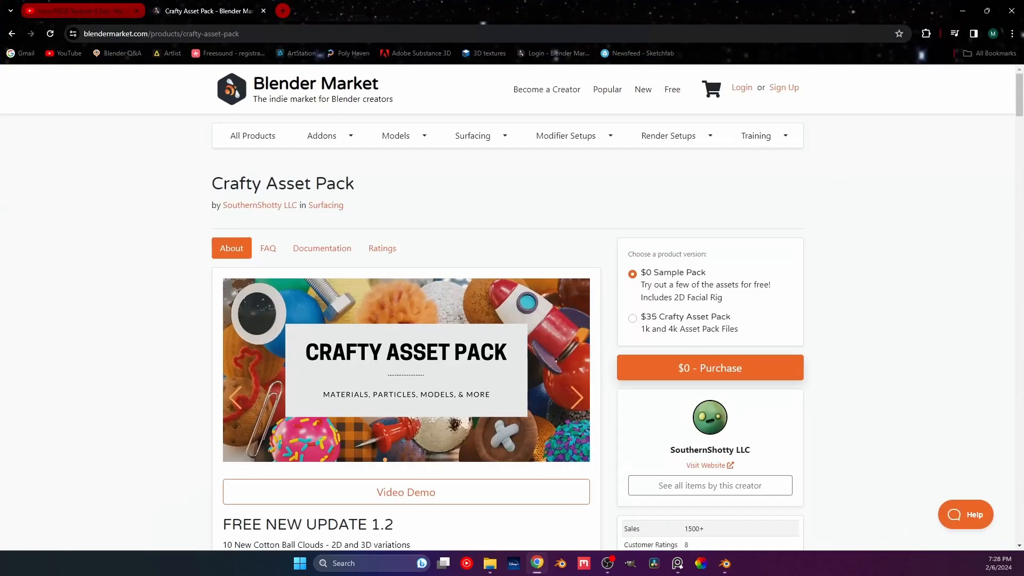
left_click(83, 11)
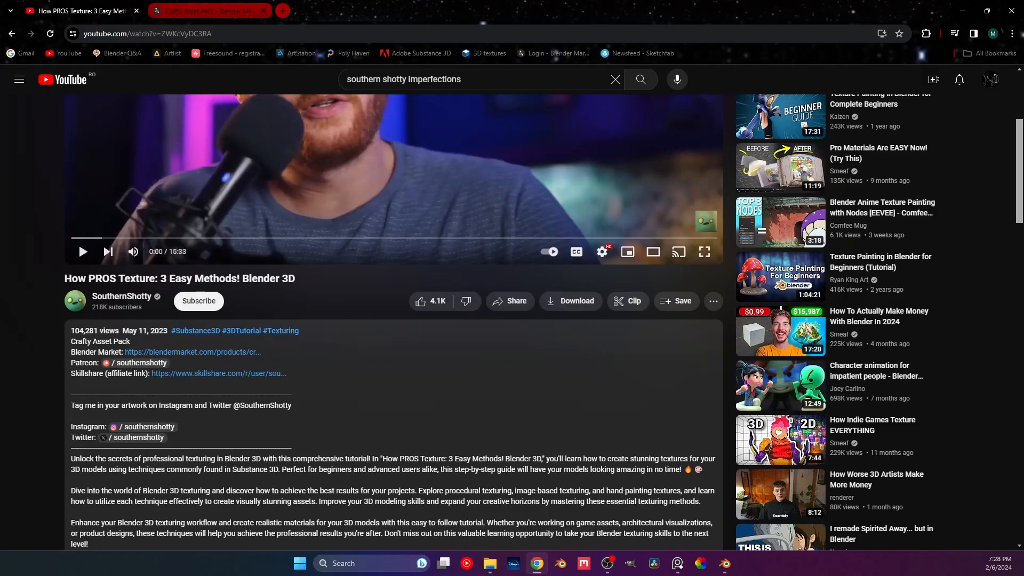
left_click_drag(64, 279, 154, 278)
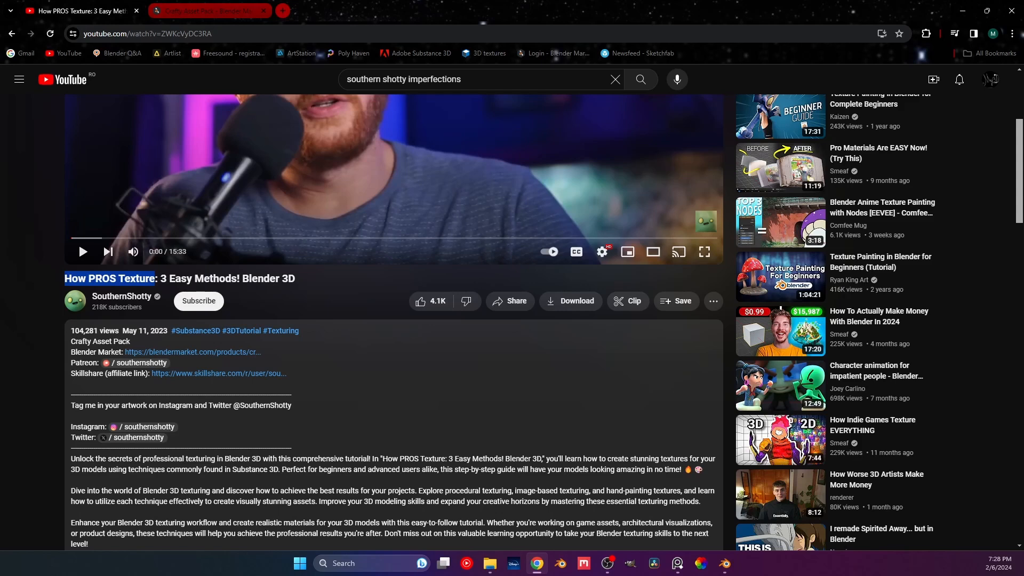
key("ctrl+Tab")
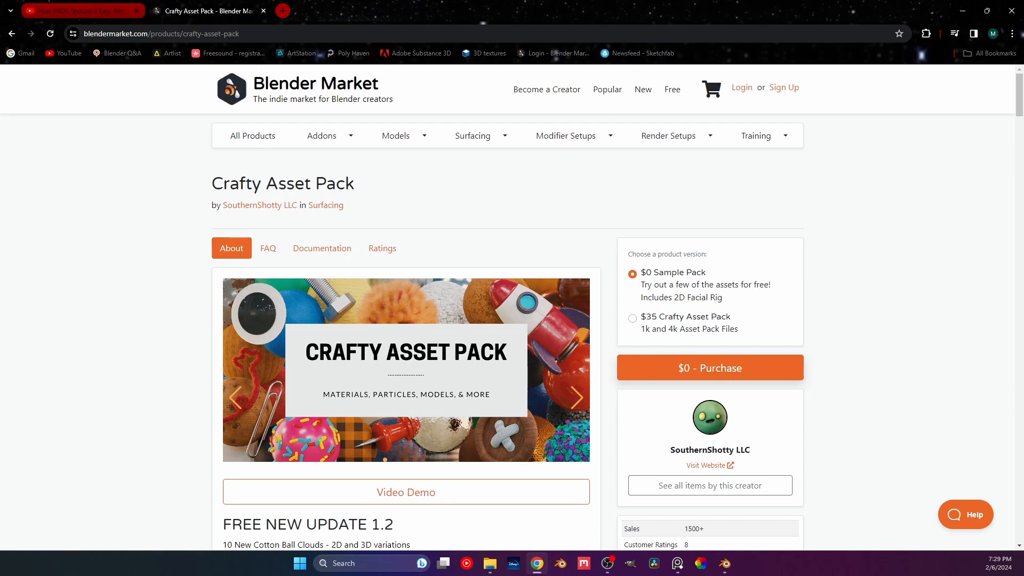
left_click(962, 10)
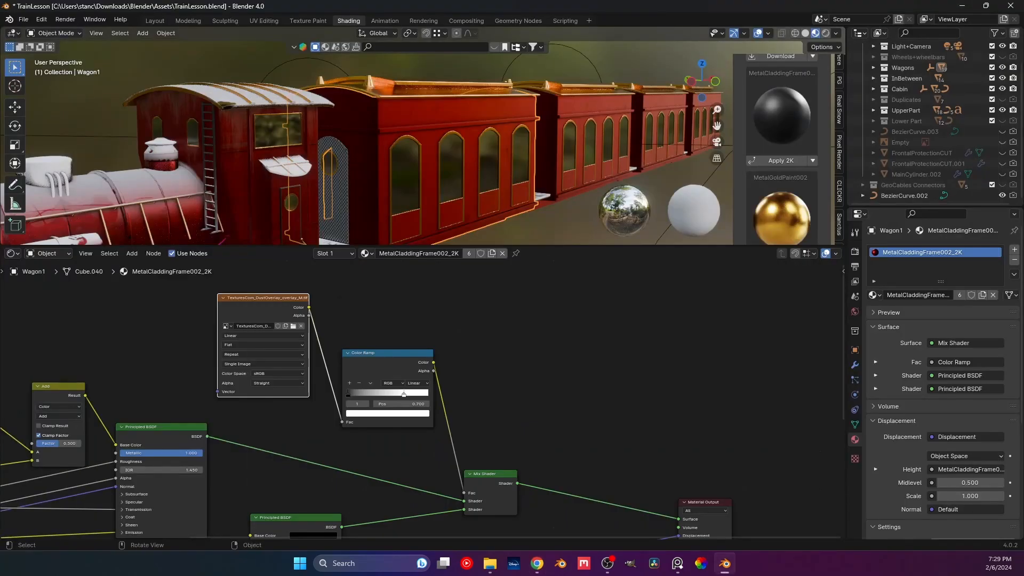
Step: Deselect the wagon and examine the train's side from the cabin to the rear wagons
scroll(405, 160, "down", 5)
middle_click_drag(405, 192, 421, 213)
left_click(362, 208)
scroll(395, 160, "up", 4)
mouse_move(394, 160)
middle_mouse_down()
mouse_move(366, 168)
mouse_move(379, 164)
middle_mouse_up()
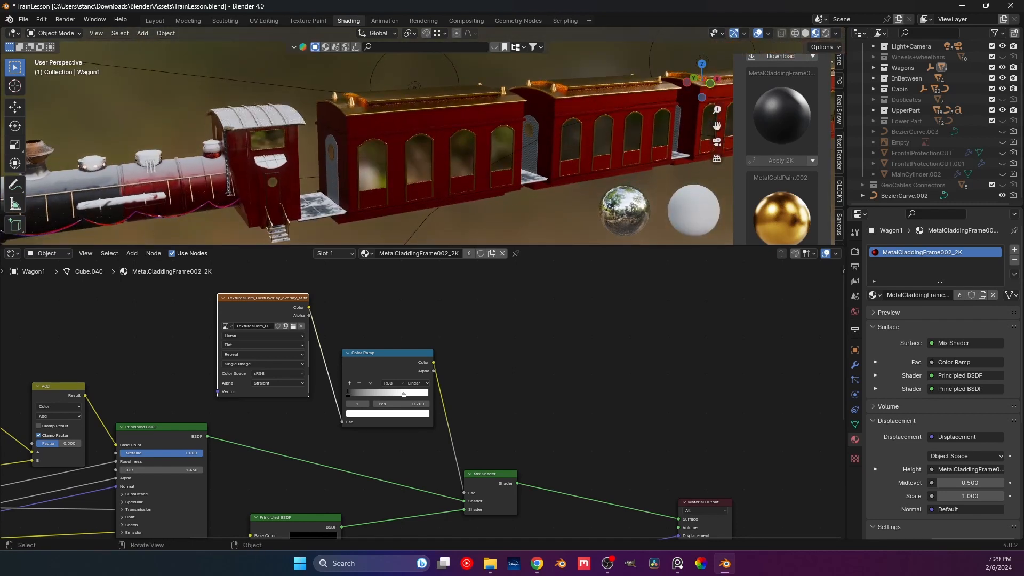
Step: Hide the UpperPart, Cabin and InBetween collections in the viewport to isolate the wagons
left_click(1002, 111)
left_click(1002, 89)
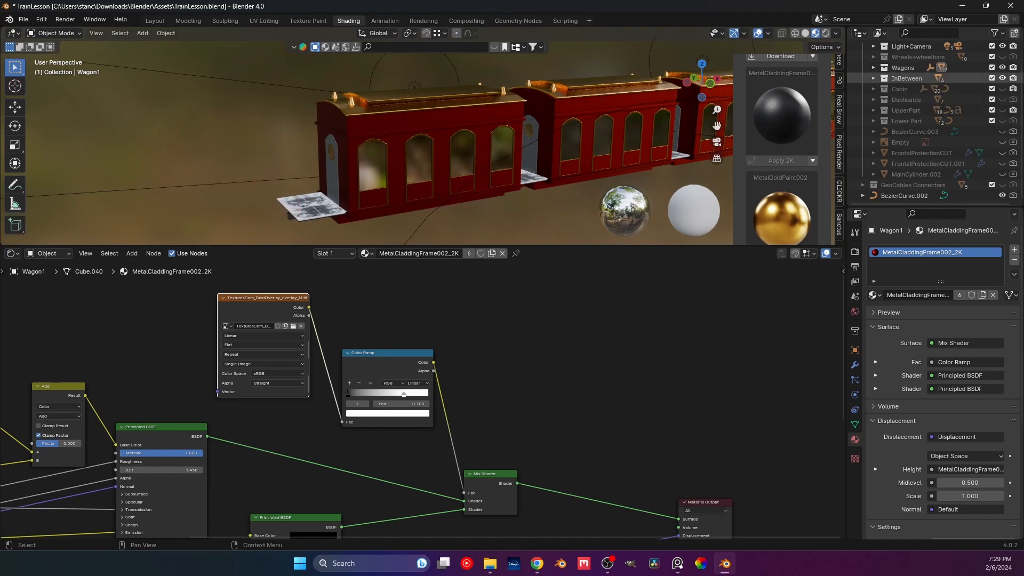
left_click(1001, 78)
middle_click_drag(413, 85, 423, 220)
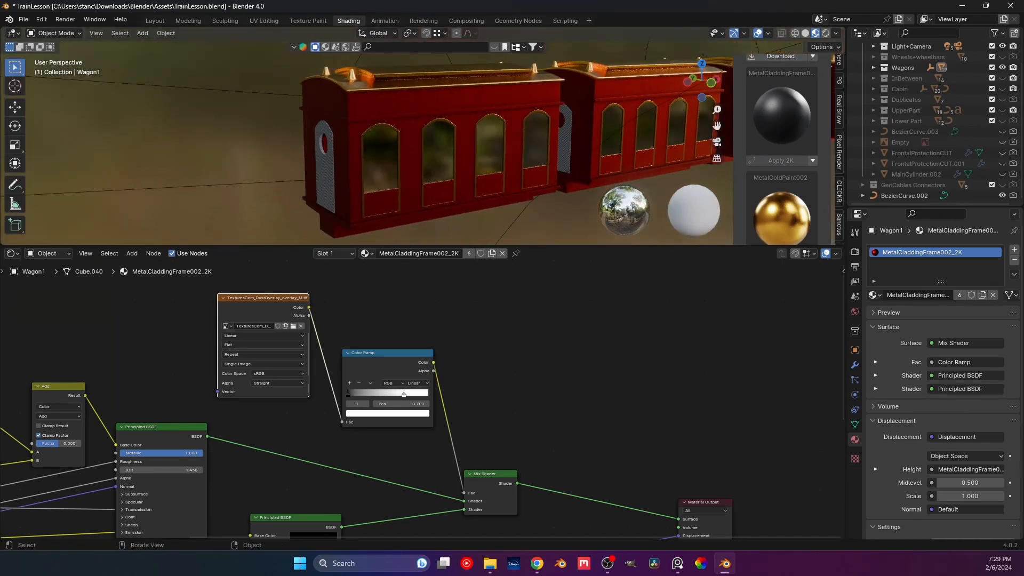
middle_click_drag(422, 220, 441, 212)
Step: Expand the Wagons collection in the outliner and select Wagon1 and Wagon1.001 in turn to identify them
left_click(873, 57)
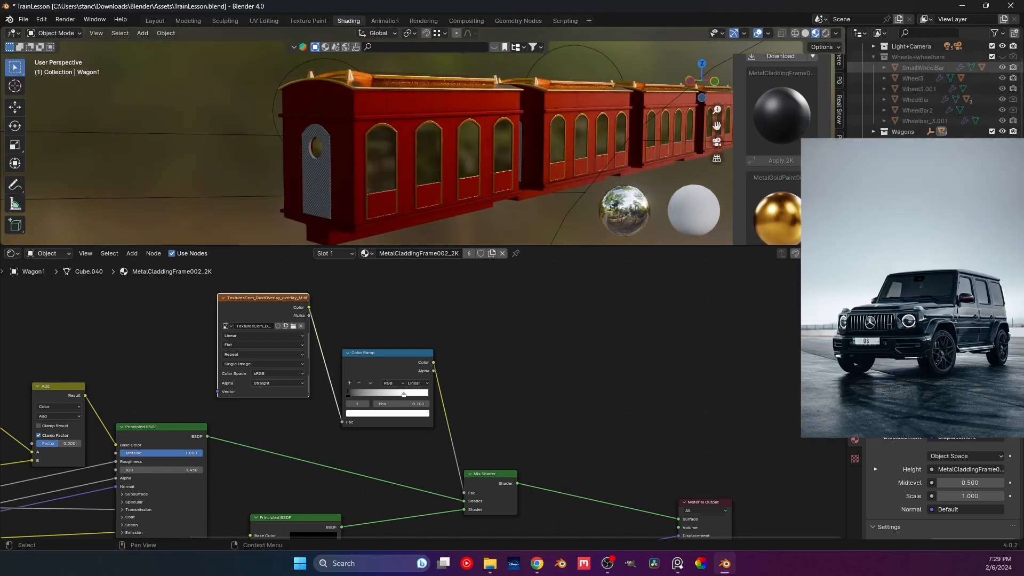
left_click(873, 57)
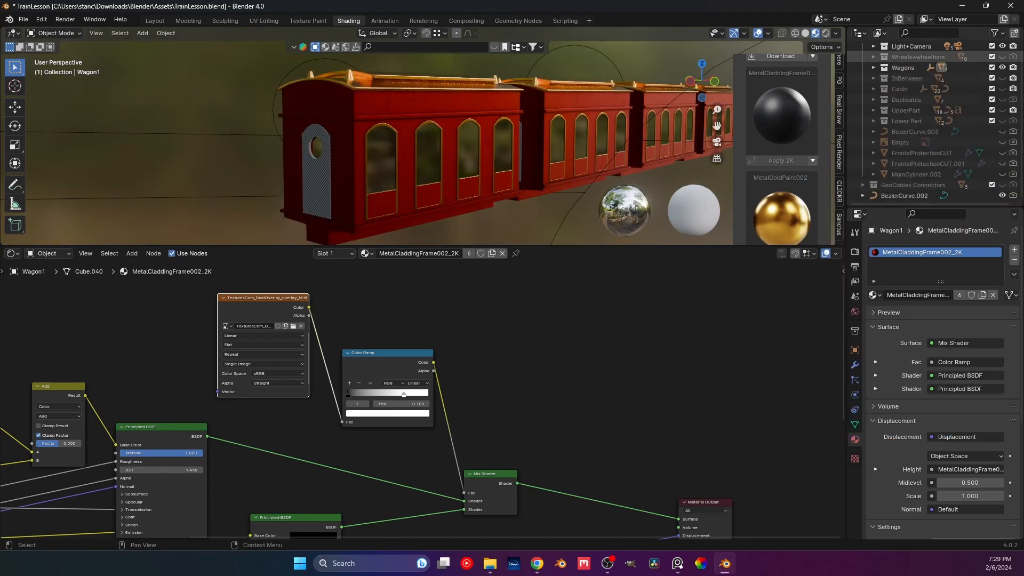
left_click(873, 67)
left_click(912, 78)
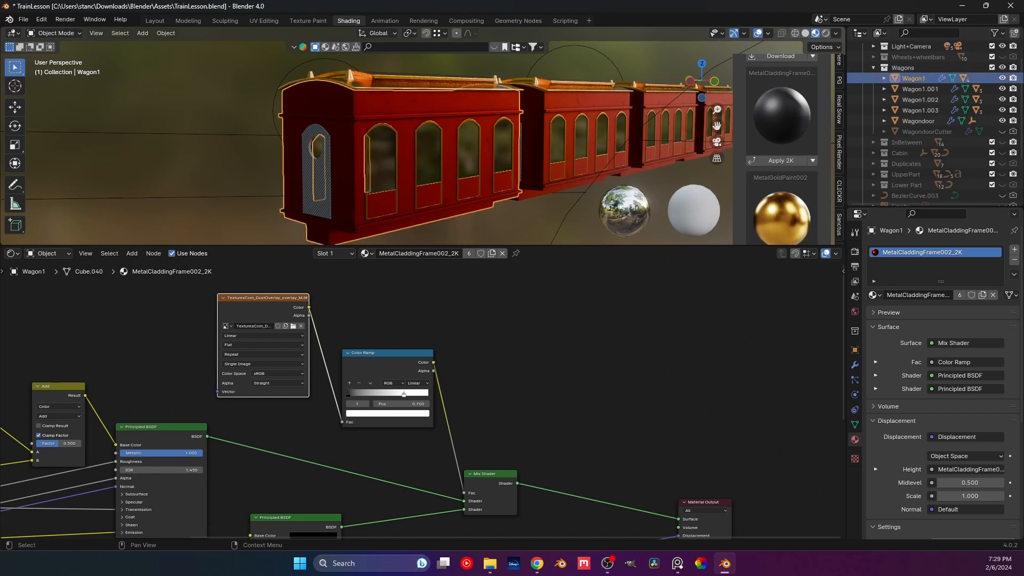
left_click(919, 89)
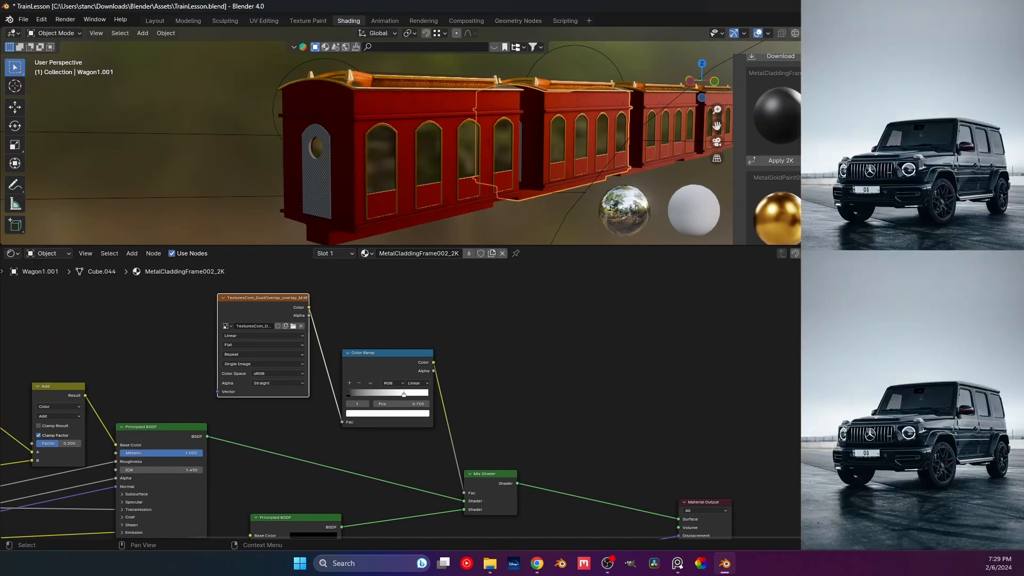
Step: Check which parts belong to Wagon1 by switching the visibility of Wagon1_Top and Window off and on, then collapse its hierarchy
left_click(883, 78)
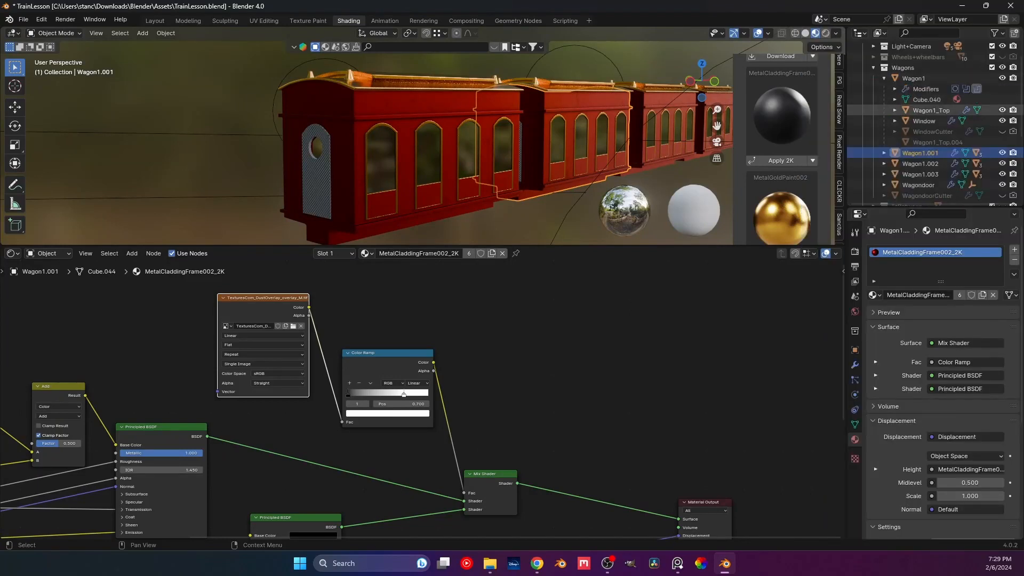
left_click(1002, 110)
left_click(1001, 121)
left_click(1001, 121)
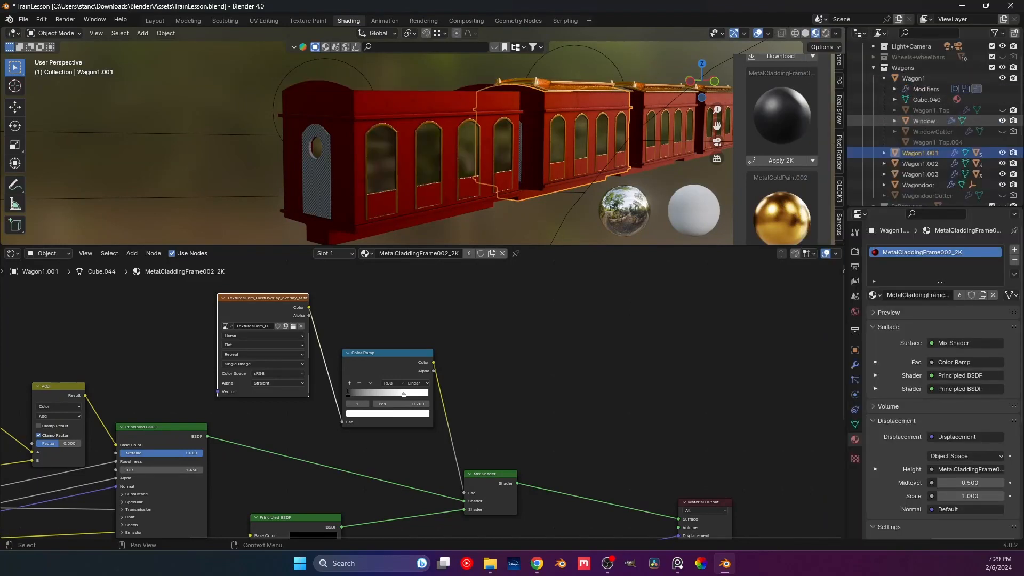
left_click(1002, 111)
left_click(884, 78)
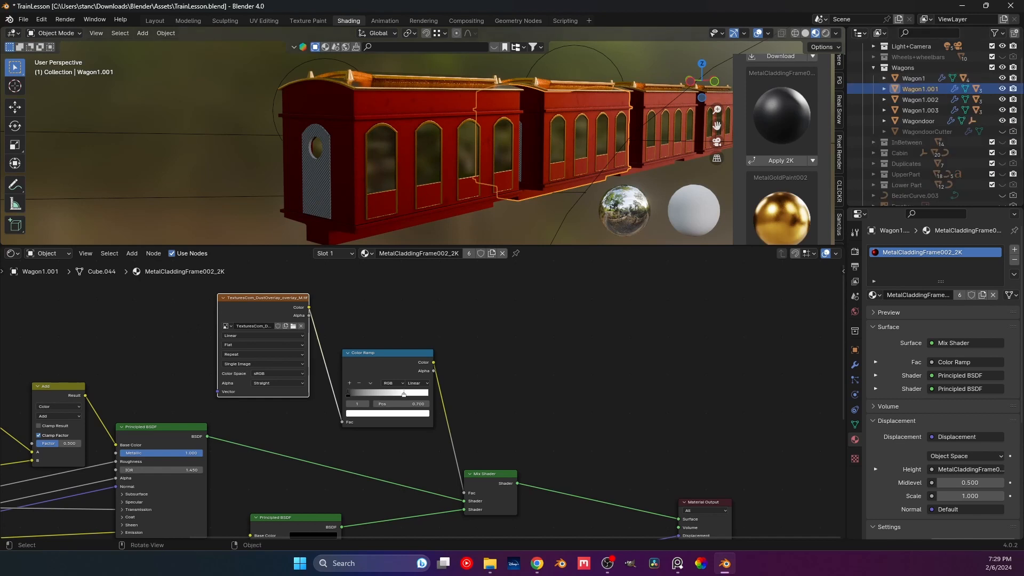
Step: Select Wagon1 and examine its front end and windowed side from several angles and distances
middle_click_drag(480, 154, 405, 134, "shift")
left_click(459, 213)
scroll(458, 154, "up", 1)
left_click(437, 118)
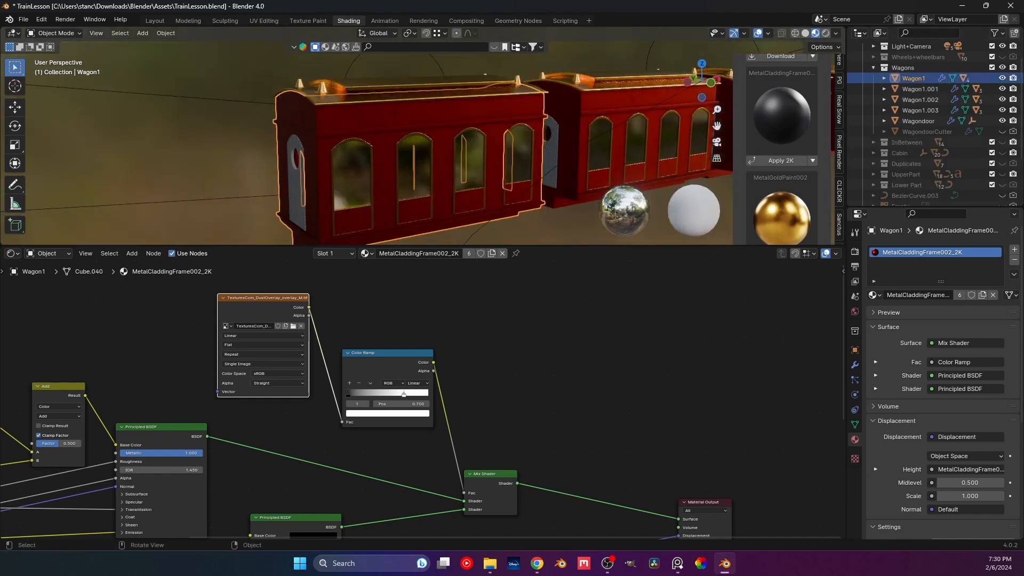
scroll(416, 136, "up", 2)
middle_click_drag(416, 136, 429, 160)
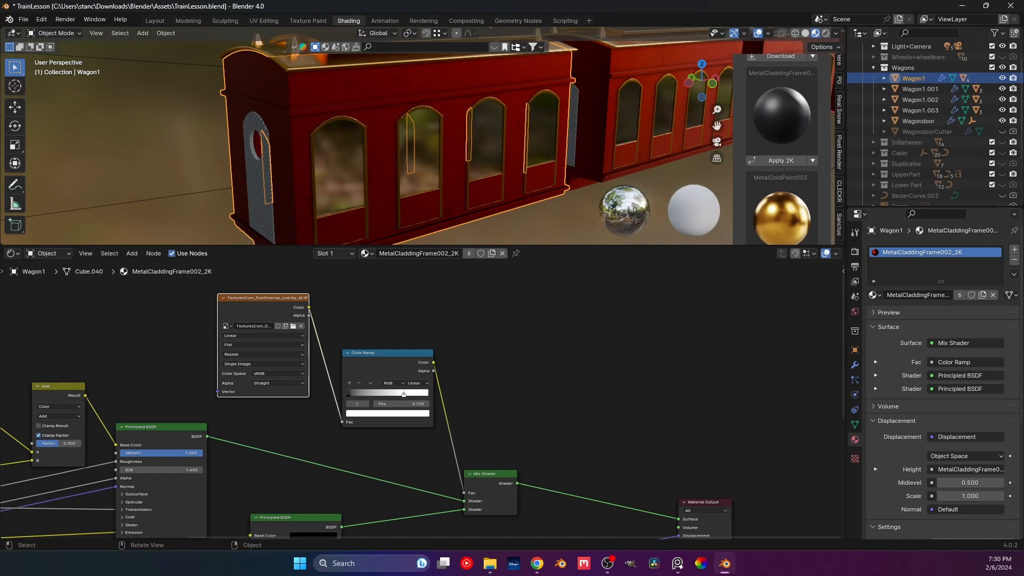
middle_click_drag(429, 160, 429, 149)
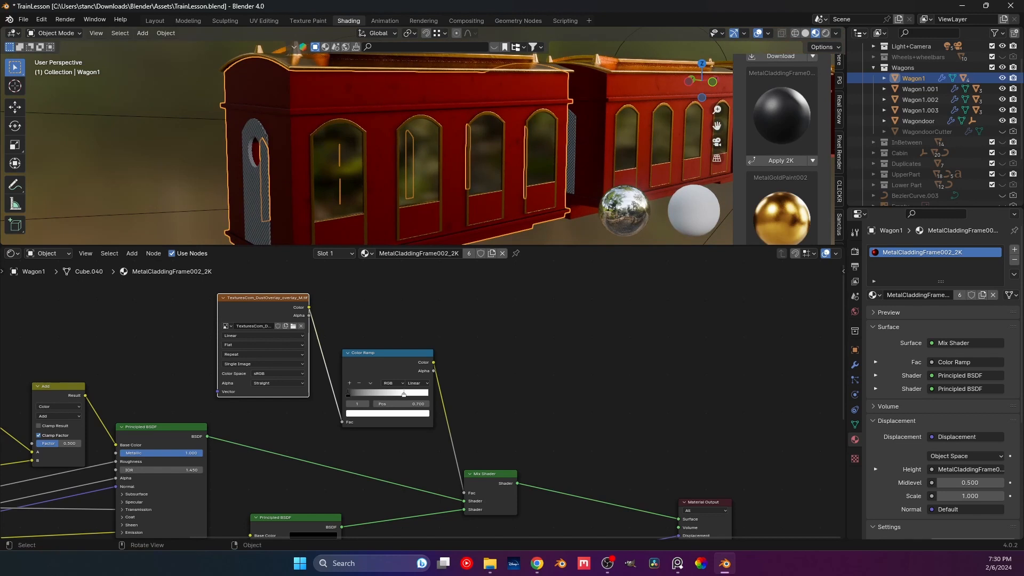
scroll(428, 149, "down", 3)
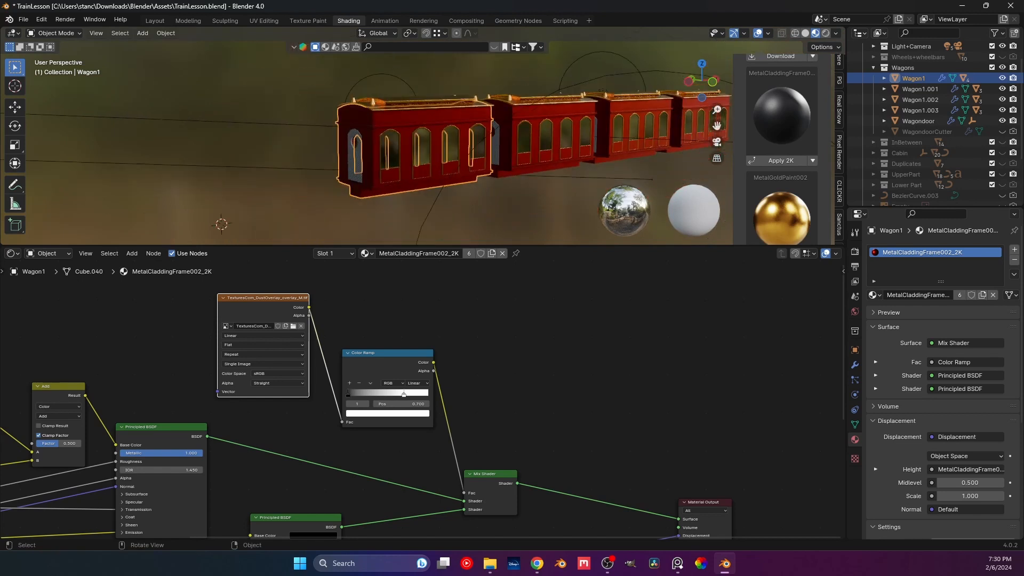
scroll(428, 149, "up", 6)
scroll(429, 149, "down", 3)
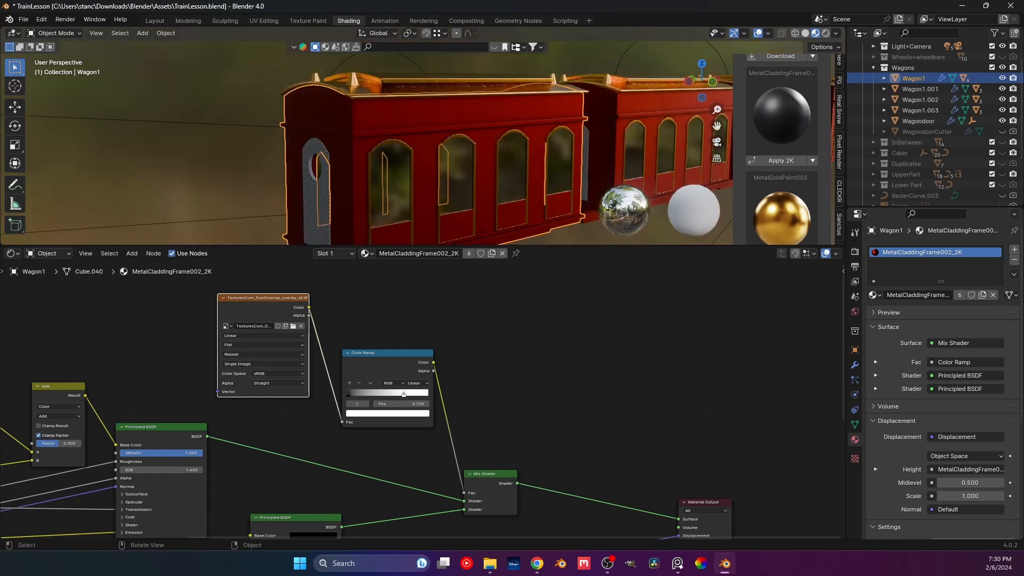
Step: Examine the red paint on the wagon's side wall up close without the wagon selected, then view the wagon row again
left_click(213, 124)
left_click(224, 160)
middle_click_drag(224, 160, 85, 150)
scroll(236, 145, "up", 2)
scroll(203, 113, "up", 3)
scroll(202, 113, "down", 2)
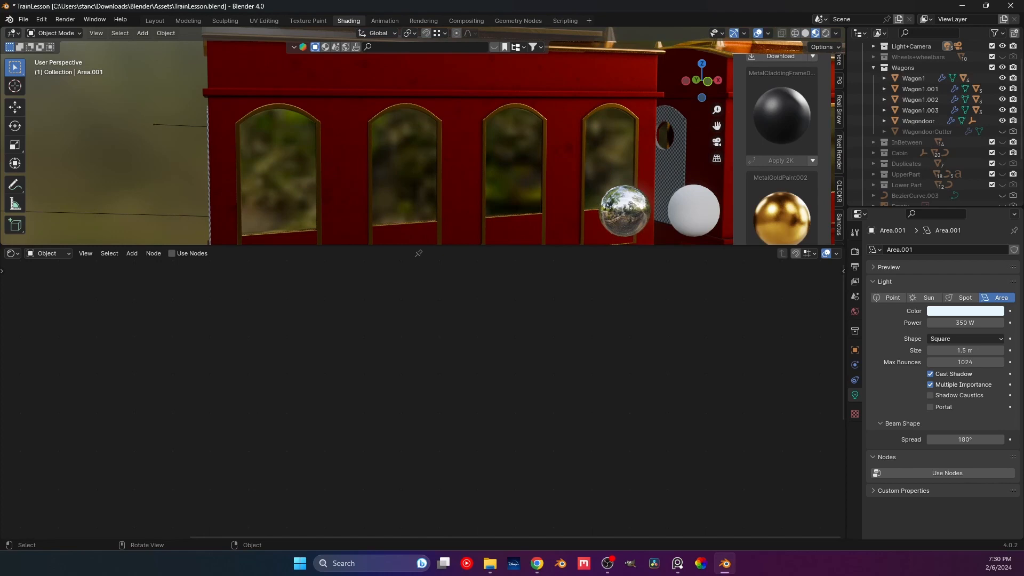
scroll(341, 141, "down", 5)
middle_click_drag(341, 141, 381, 135)
scroll(378, 142, "up", 2)
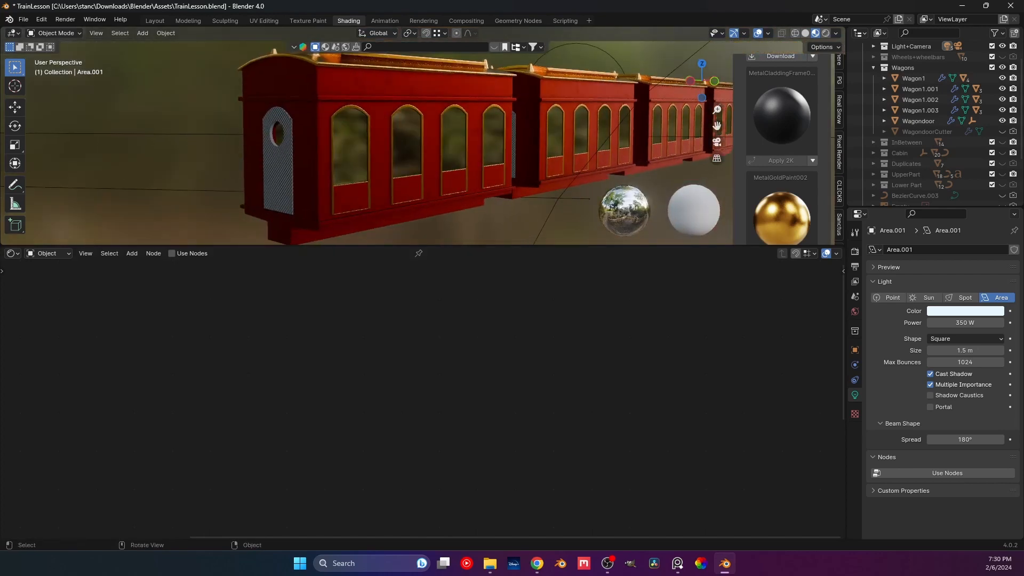
Step: Reselect Wagon1 and move its Displacement and Material Output nodes away from the other nodes to free up space
left_click(382, 135)
scroll(421, 403, "down", 4)
middle_click_drag(421, 402, 316, 281)
scroll(411, 395, "down", 2)
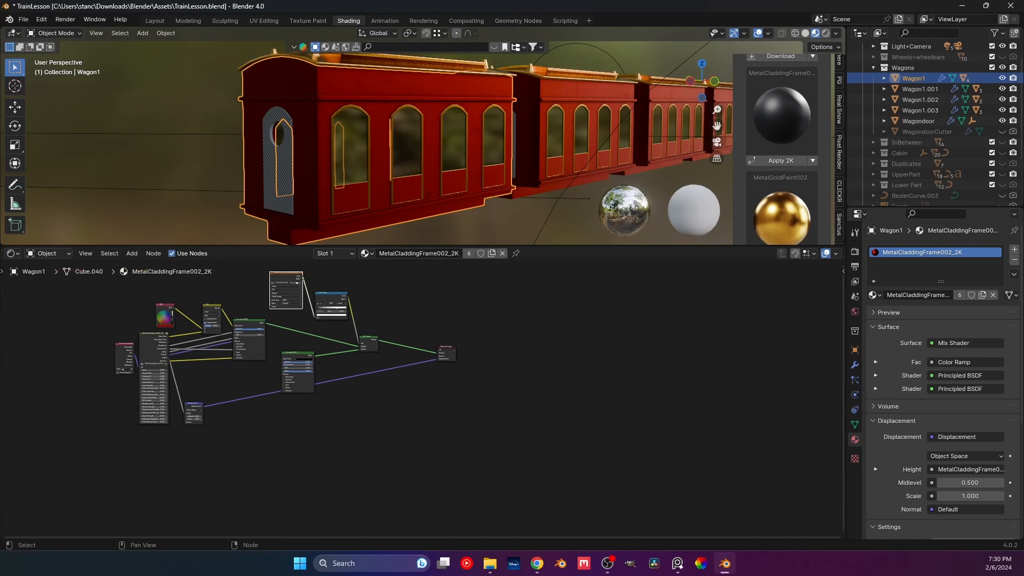
left_click_drag(194, 406, 293, 443)
left_click(330, 453)
middle_click_drag(341, 448, 265, 448)
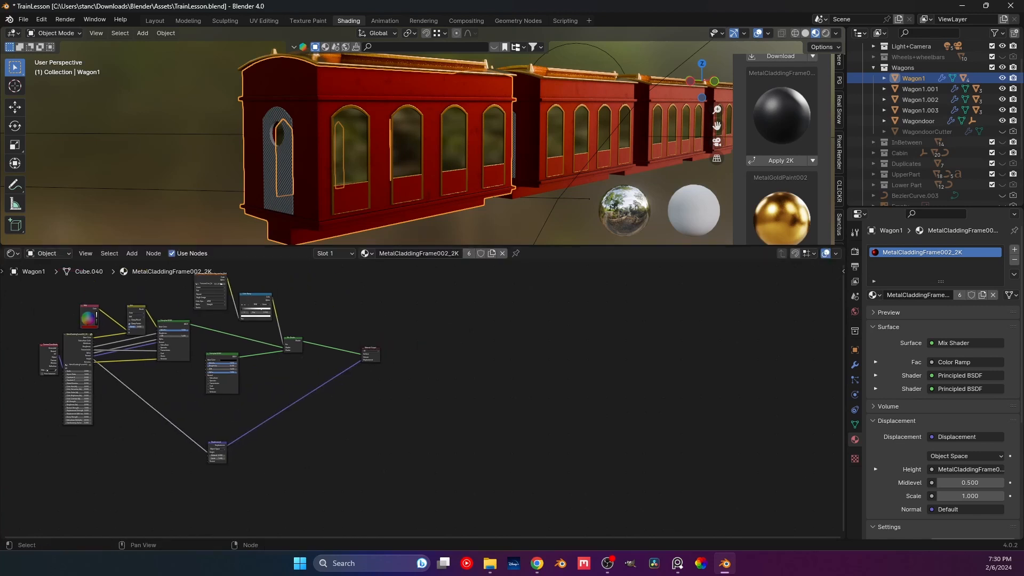
left_click_drag(371, 348, 458, 349)
left_click(460, 392)
middle_click_drag(459, 392, 455, 403)
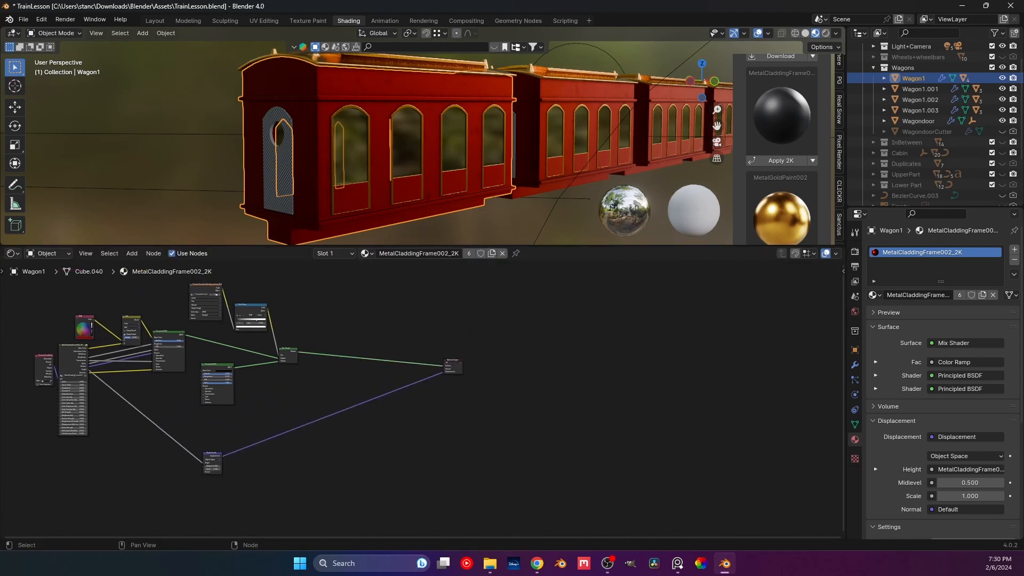
Step: Add a Mix Shader node on the link between the existing Mix Shader and the Material Output
scroll(426, 402, "up", 3)
key("shift+a")
left_click(327, 365)
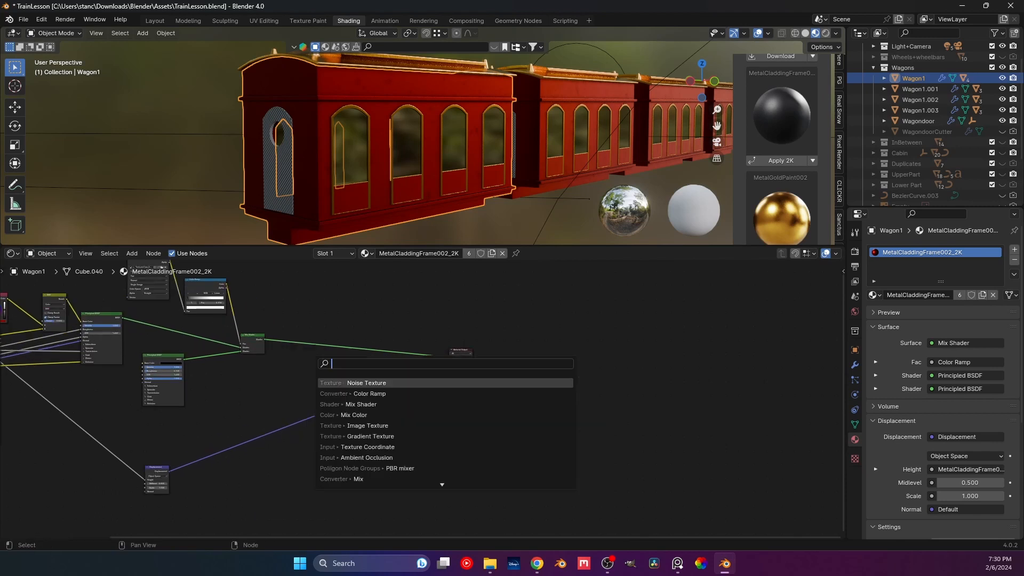
key("Down")
key("Down")
key("Return")
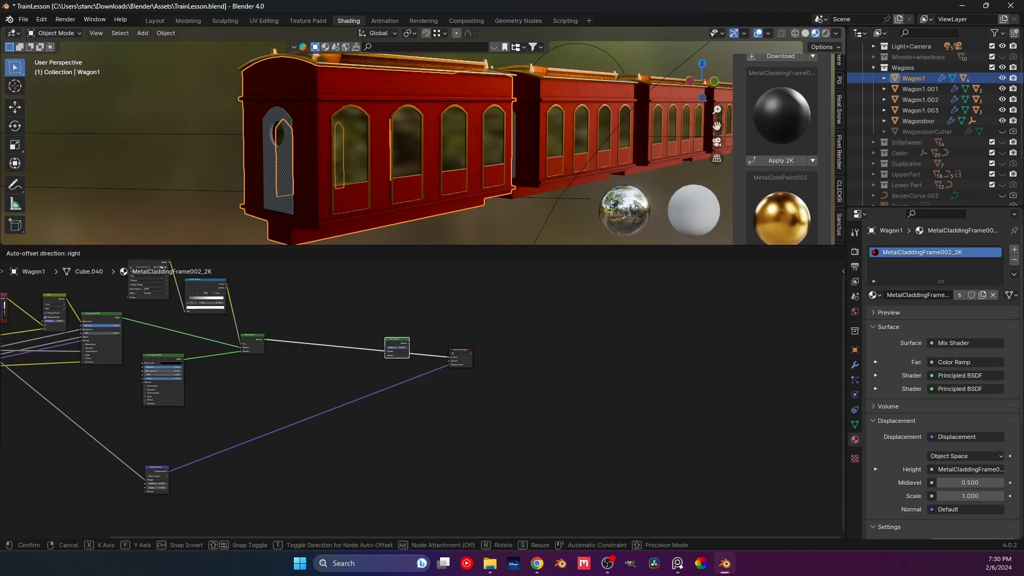
left_click(398, 344)
scroll(399, 343, "up", 4)
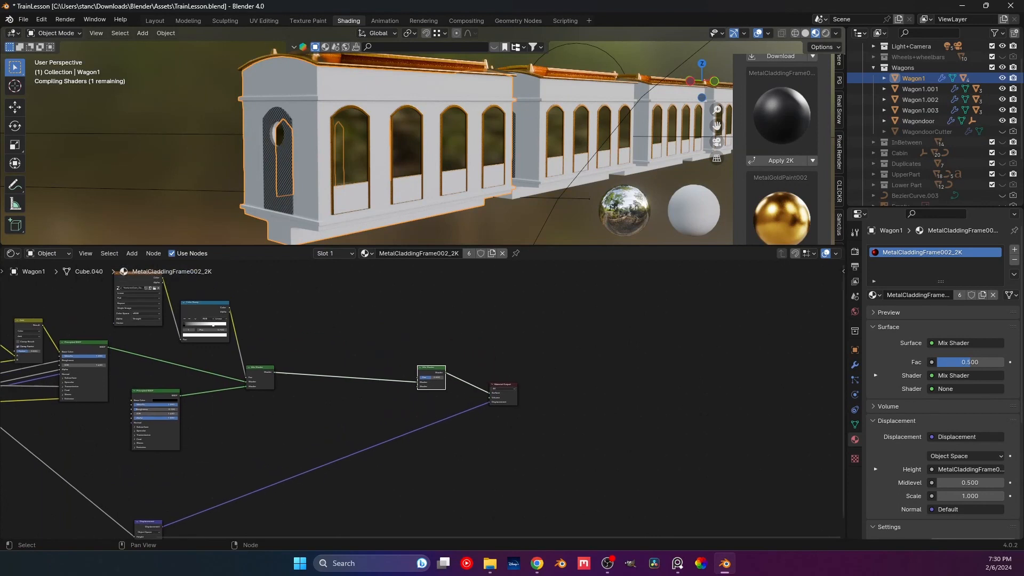
middle_click_drag(395, 347, 452, 396)
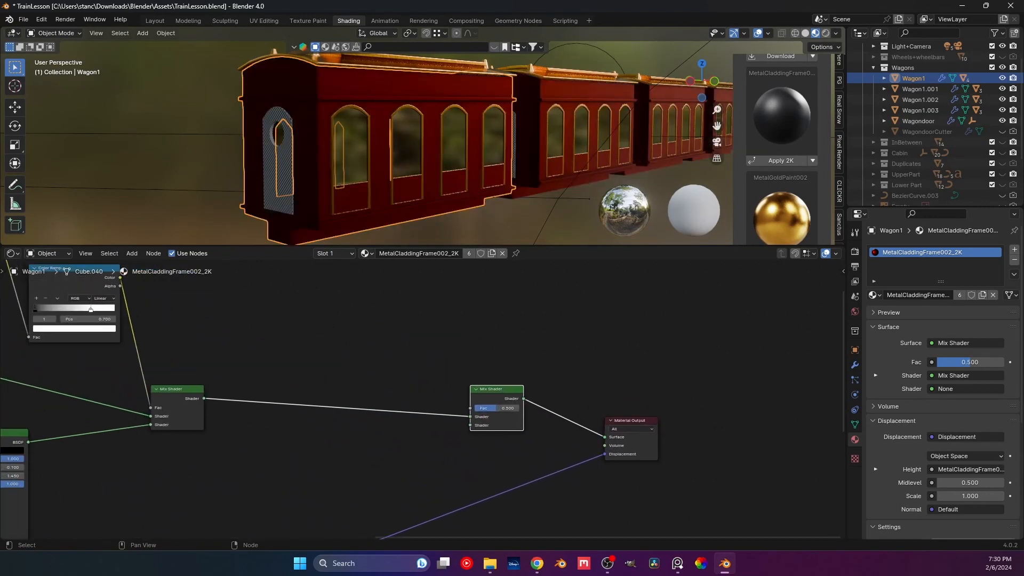
Step: Review the shader chain and move the new Mix Shader slightly lower beside the Material Output
scroll(421, 397, "down", 3)
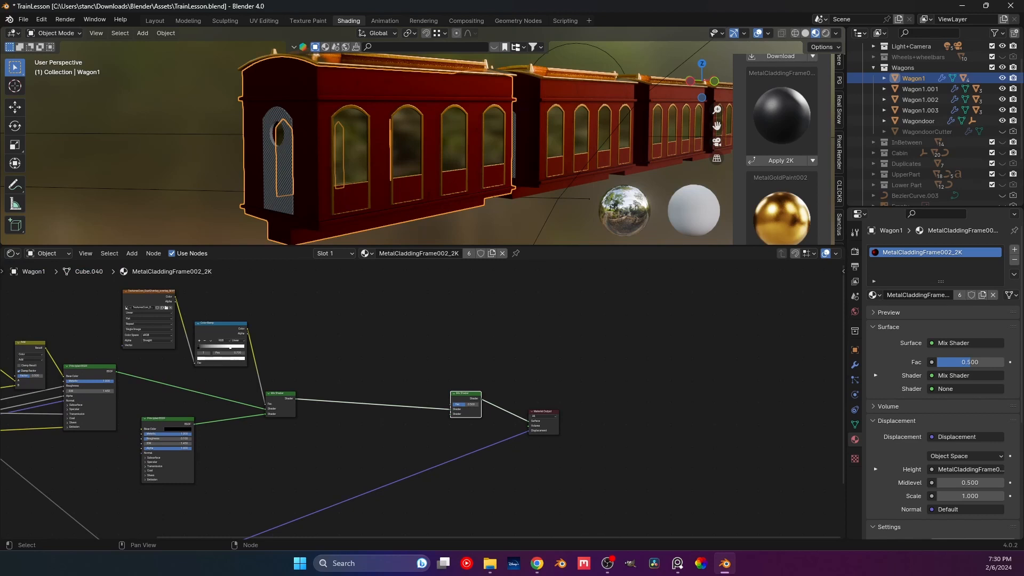
scroll(425, 400, "up", 5)
middle_click_drag(425, 399, 612, 459)
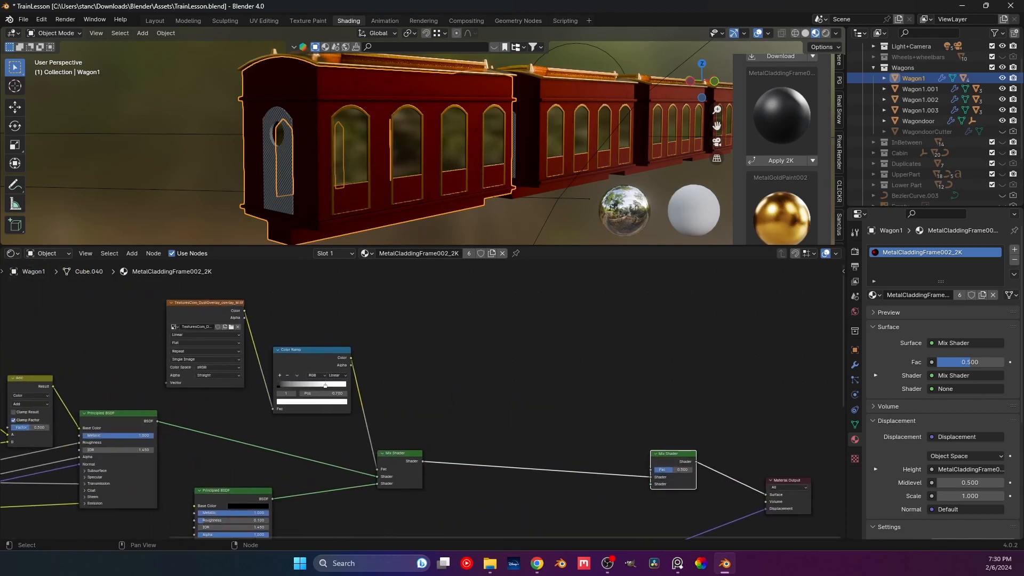
middle_click_drag(673, 469, 350, 430)
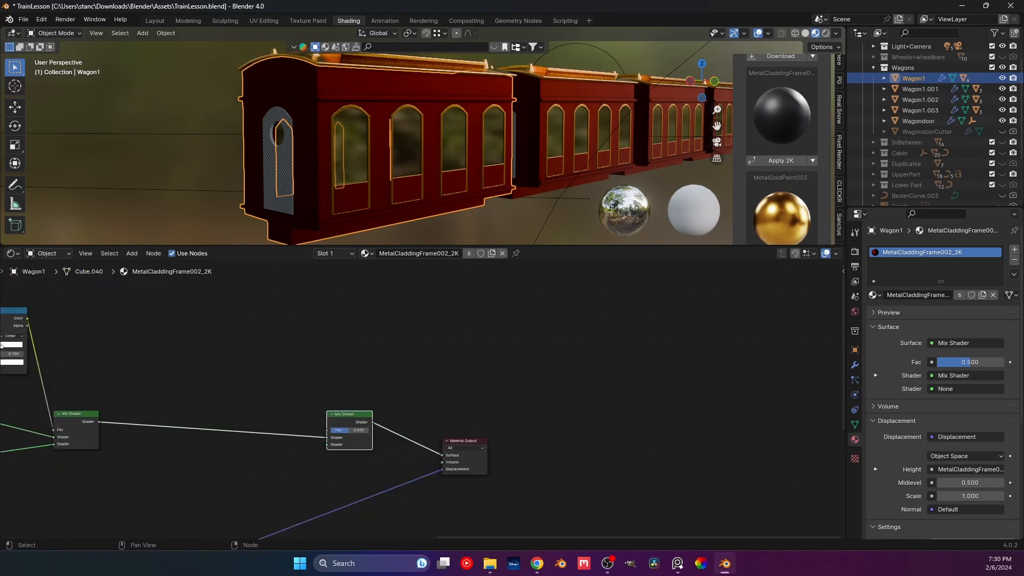
left_click_drag(349, 414, 352, 429)
left_click(341, 482)
middle_click_drag(341, 483, 423, 464)
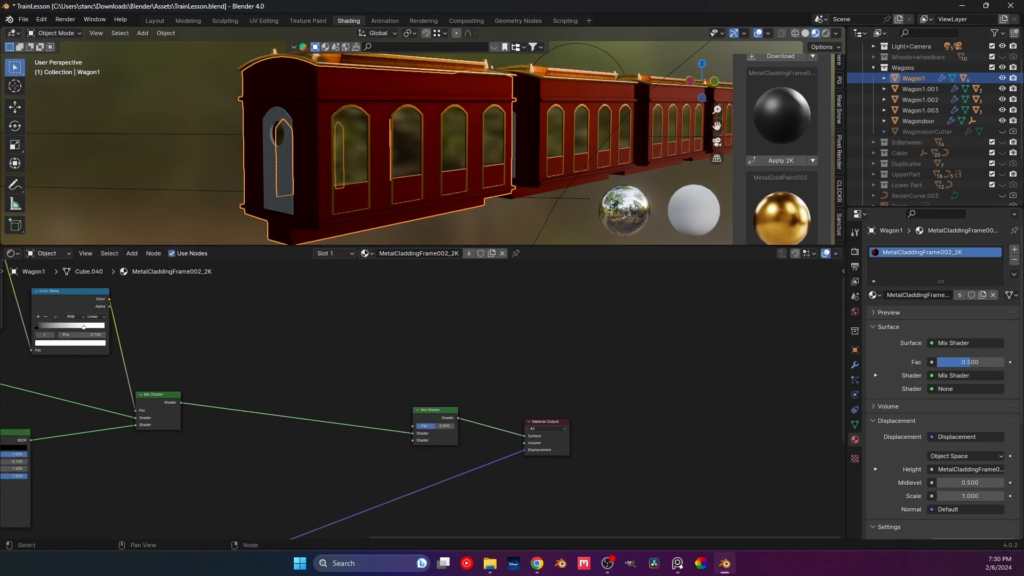
Step: Add an Image Texture node with its Color output feeding the new Mix Shader's Fac input
left_click_drag(413, 426, 299, 300)
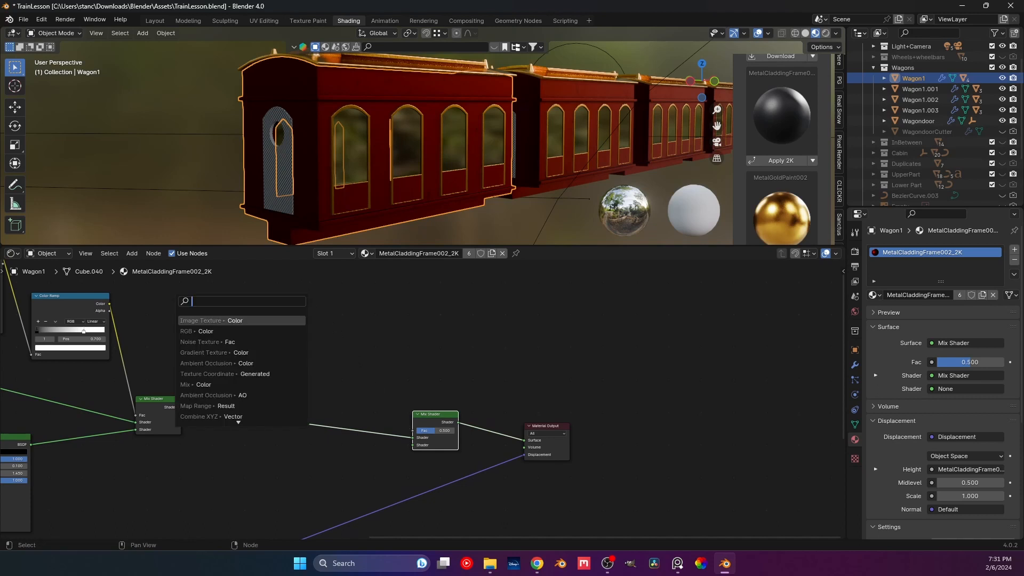
left_click(243, 321)
left_click(258, 313)
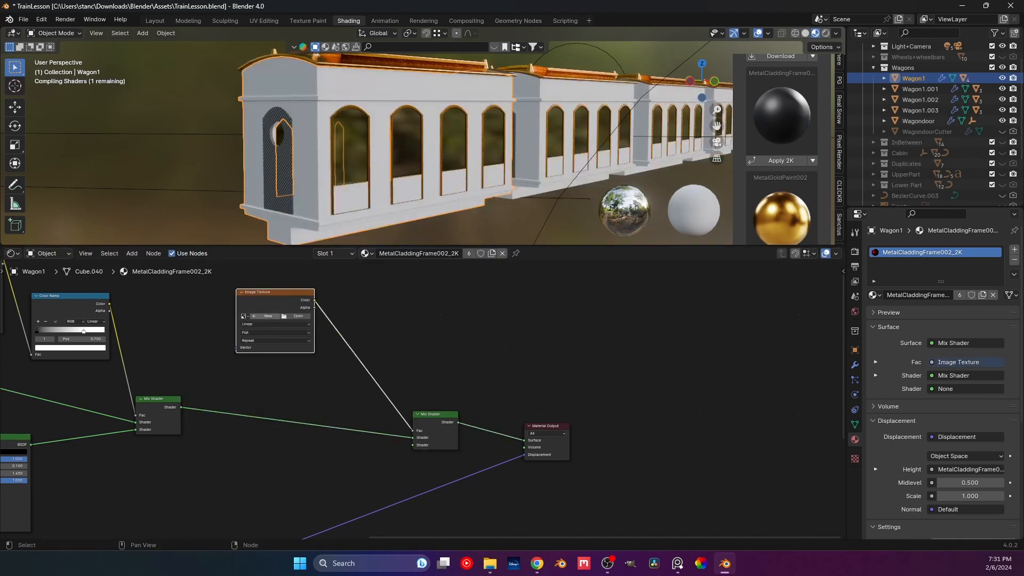
Step: Start a new image for the Image Texture node and open its width and height together for editing
left_click(257, 317)
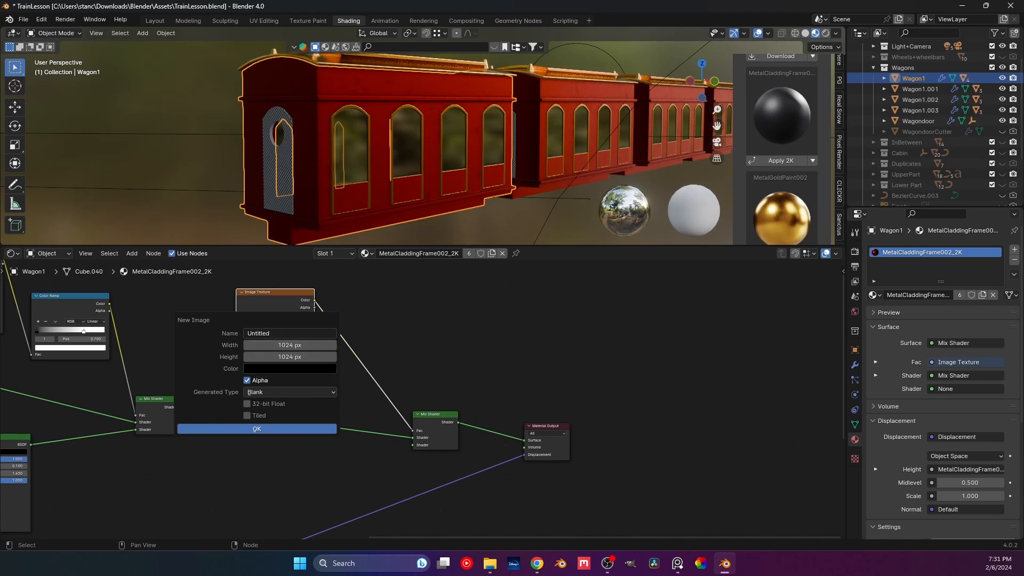
left_click_drag(261, 345, 261, 357)
key("Right")
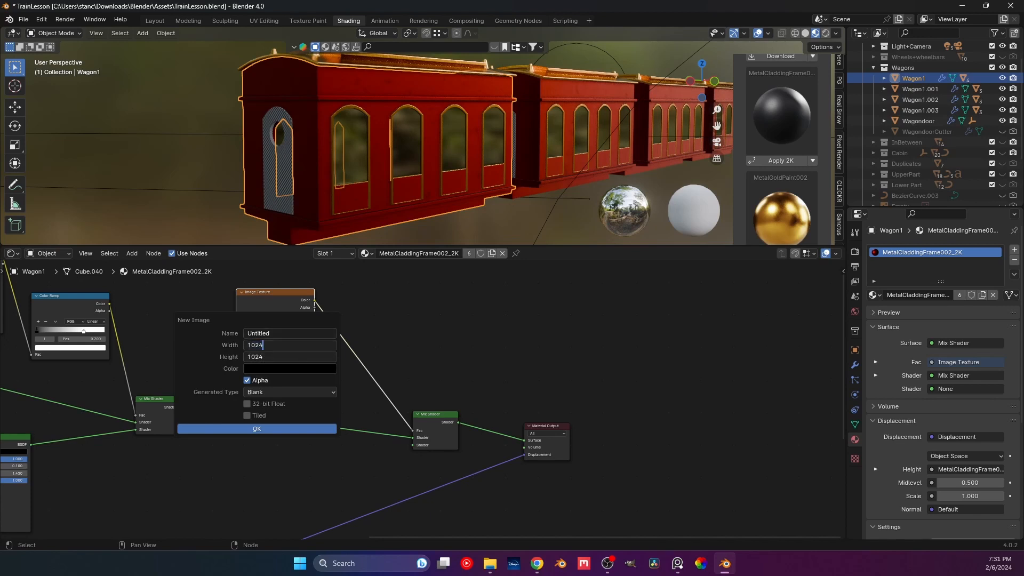
type("00000000000000000008")
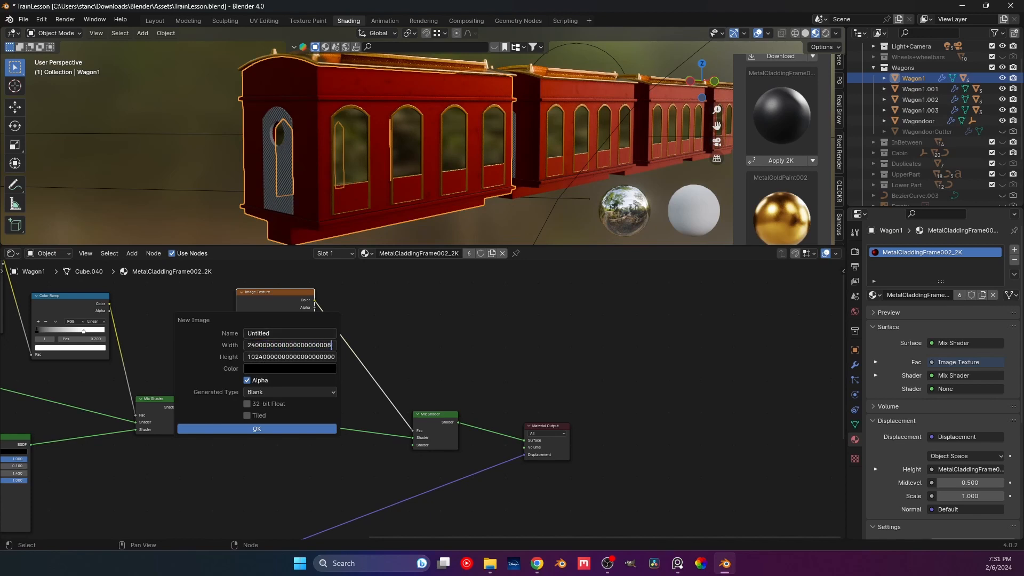
key("BackSpace")
key("BackSpace")
key("BackSpace")
key("BackSpace")
key("BackSpace")
key("BackSpace")
key("BackSpace")
key("BackSpace")
key("BackSpace")
key("BackSpace")
key("BackSpace")
key("BackSpace")
key("BackSpace")
key("BackSpace")
key("BackSpace")
key("BackSpace")
key("BackSpace")
key("BackSpace")
key("BackSpace")
key("BackSpace")
type("4")
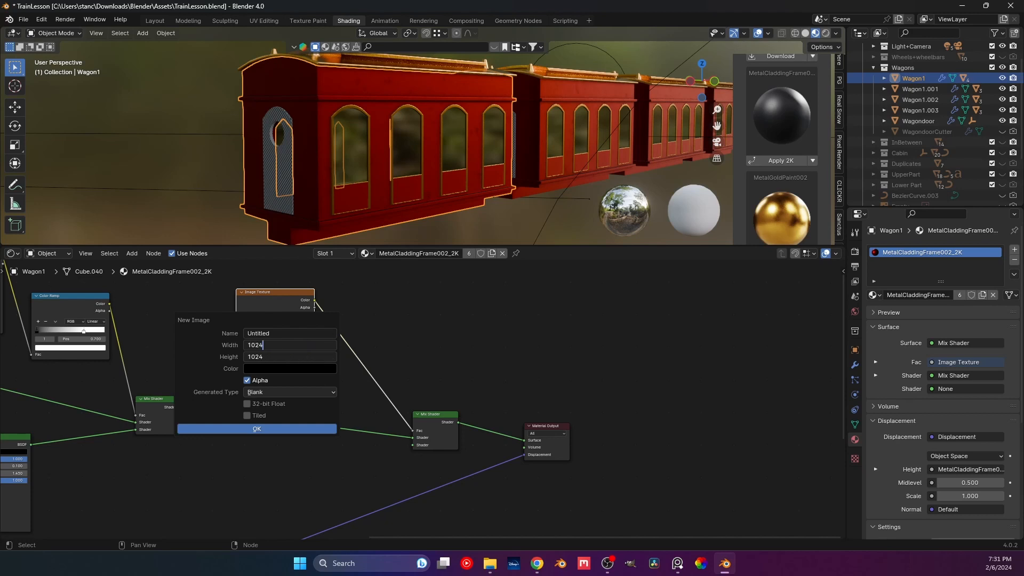
Step: Double the new image's width and height to 2048 px
type("*2")
key("Return")
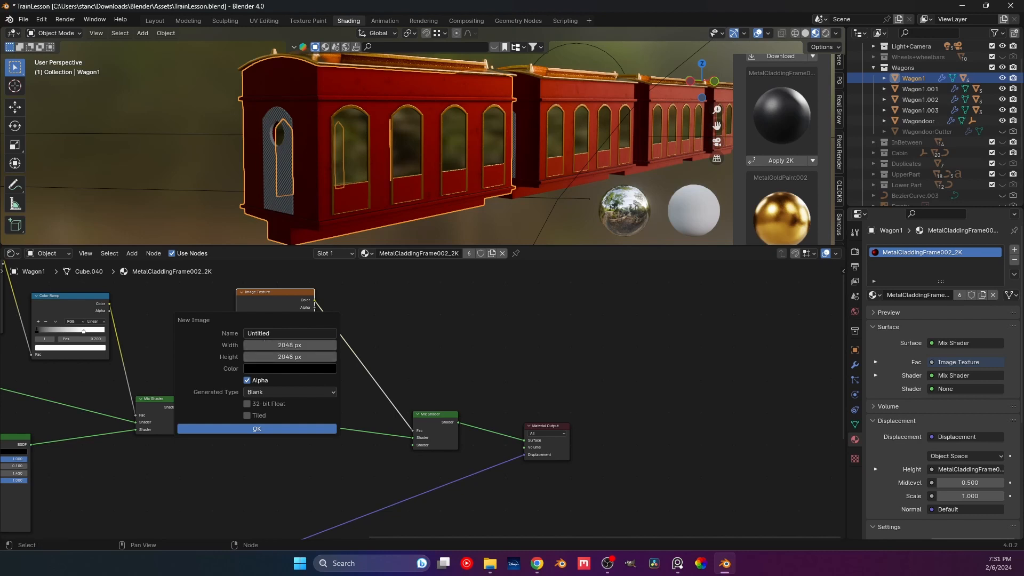
Step: Turn off alpha for the new image and name it WagonStains
left_click(248, 380)
left_click(280, 333)
type("WagonStains")
key("Return")
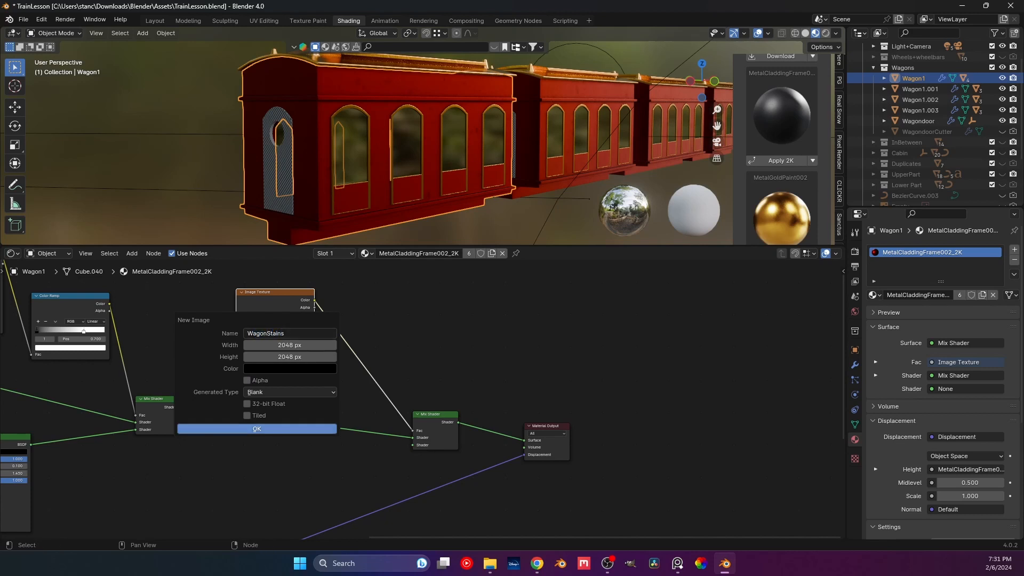
Step: Create the WagonStains image and select the wagon's whole mesh in the Texture Paint workspace so its UV layout shows over the image
left_click(256, 429)
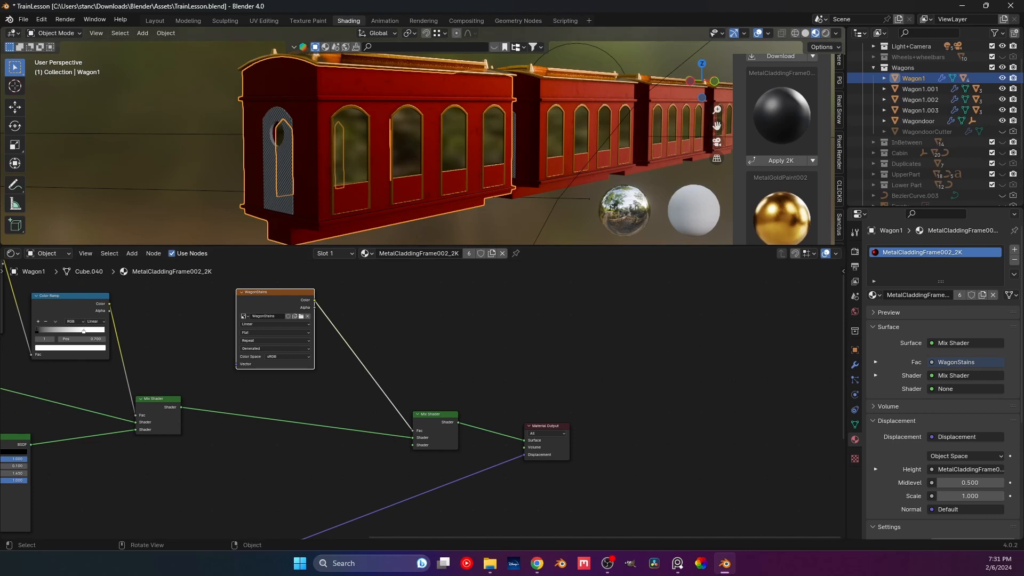
left_click(308, 21)
key("Tab")
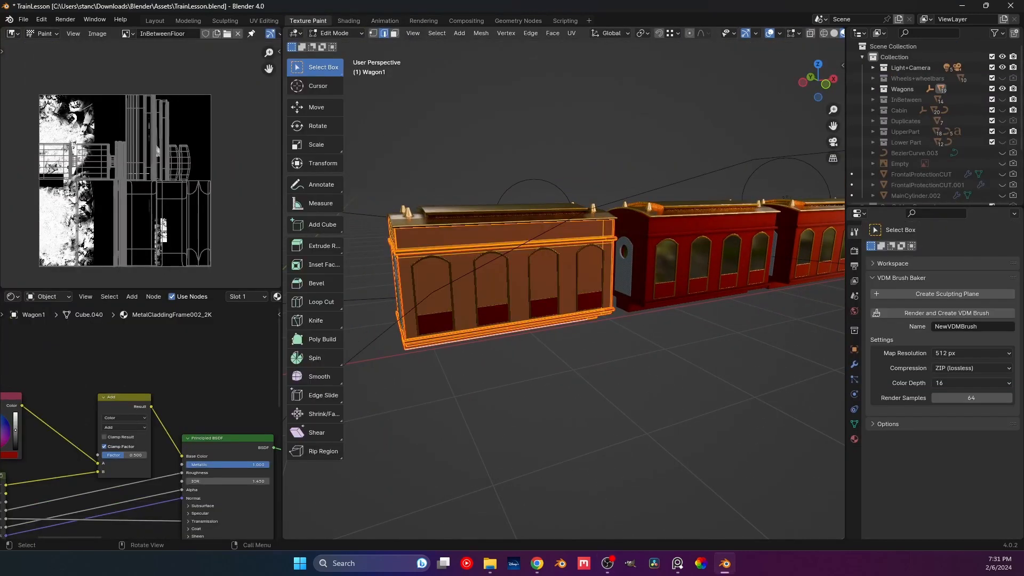
key("a")
key("Tab")
Step: Add a new texture to the TexDraw brush and name it Stains
scroll(565, 291, "up", 1)
scroll(941, 405, "down", 8)
left_click(941, 433)
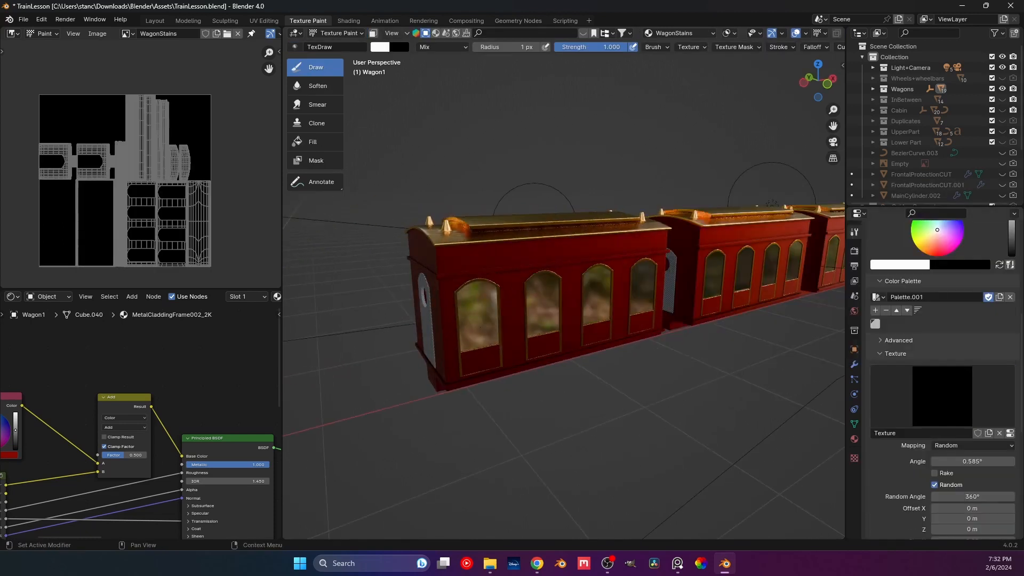
double_click(919, 433)
type("Stains")
key("Return")
Step: Load the image Rusty Drip Stains.png into the Stains texture
left_click(854, 458)
left_click(976, 363)
left_click(302, 391)
double_click(494, 174)
scroll(941, 373, "down", 5)
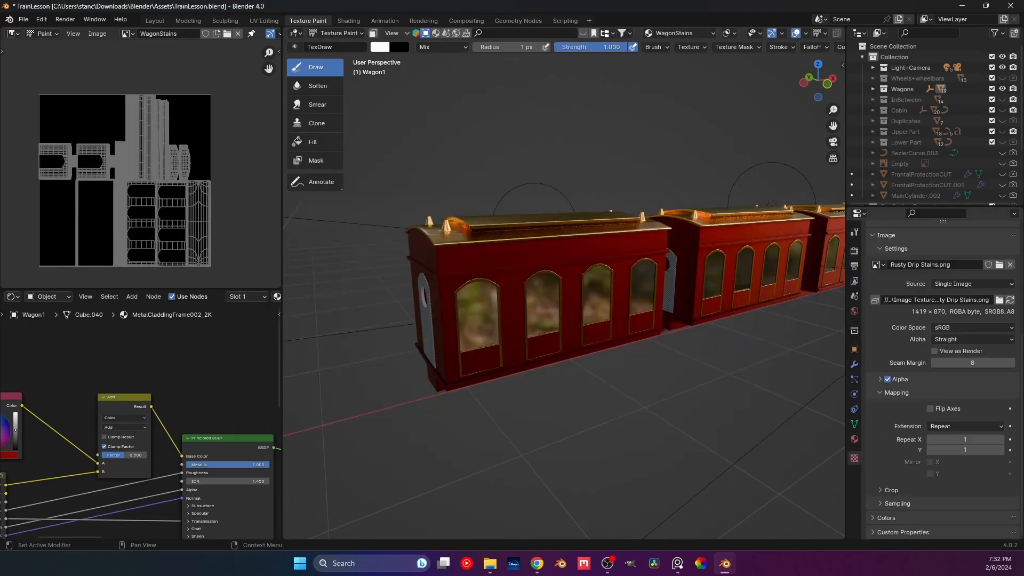
Step: Set the brush texture's mapping to Stencil and move the stencil onto the wagon's side in front view
left_click(854, 231)
middle_click_drag(502, 273, 499, 256)
scroll(949, 459, "down", 3)
left_click(971, 445)
left_click(959, 509)
key("KP_1")
mouse_move(647, 433)
right_mouse_down()
mouse_move(551, 331)
mouse_move(531, 368)
right_mouse_up()
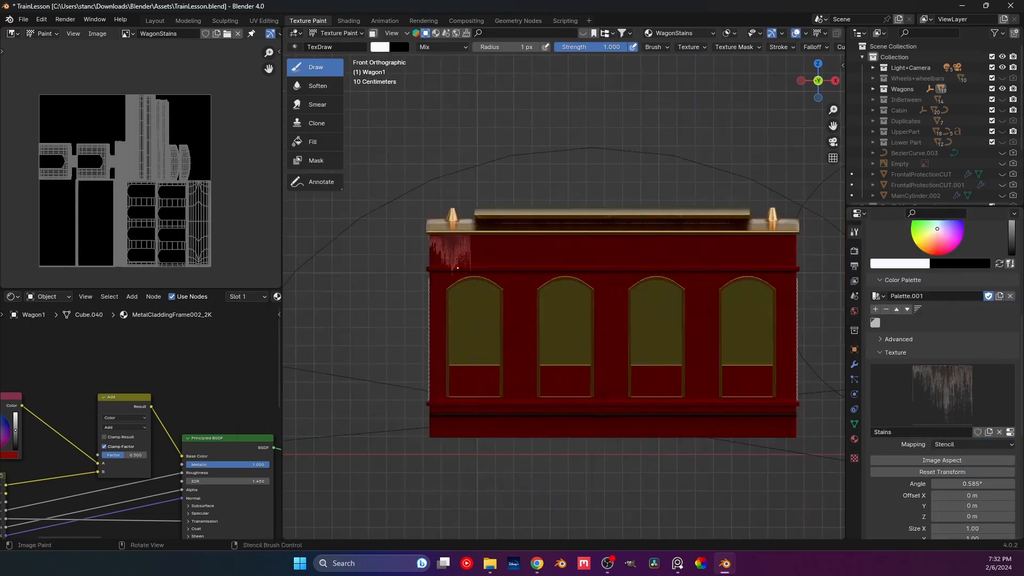
Step: Line up the drip stencil with the wagon's upper corner just below the gold roof edge
scroll(477, 270, "up", 4)
mouse_move(504, 283)
right_mouse_down()
mouse_move(454, 256)
mouse_move(642, 235)
right_mouse_up()
scroll(455, 256, "up", 4)
scroll(642, 235, "down", 2)
right_click_drag(522, 235, 459, 230)
scroll(941, 383, "up", 3)
Step: Set a peach brush colour and a 32 px brush radius, and place the stencil back under the roof edge
left_click(931, 303)
key("f")
mouse_move(368, 205)
middle_mouse_down()
mouse_move(443, 167)
mouse_move(621, 167)
middle_mouse_up()
key("KP_1")
right_click_drag(363, 204, 539, 206)
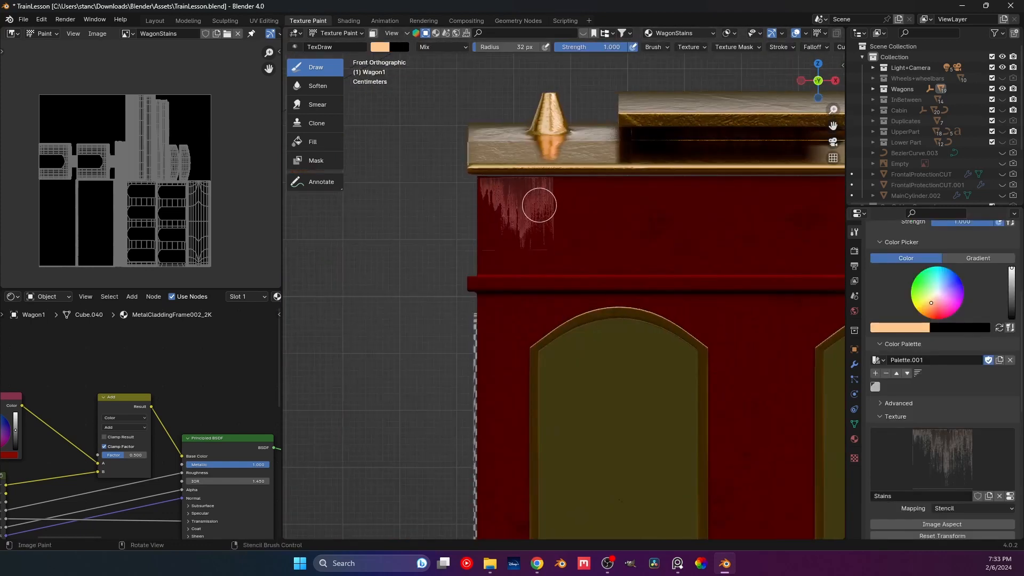
Step: Try a paint stroke through the stencil at the wagon's upper corner and pick the palette's white swatch as brush colour
left_click_drag(539, 206, 519, 200)
scroll(941, 384, "up", 6)
scroll(533, 206, "down", 1)
scroll(159, 405, "down", 5)
middle_click_drag(229, 405, 108, 411)
scroll(138, 410, "down", 5)
right_click_drag(525, 210, 539, 227)
scroll(941, 384, "down", 5)
scroll(941, 384, "up", 3)
left_click(875, 451)
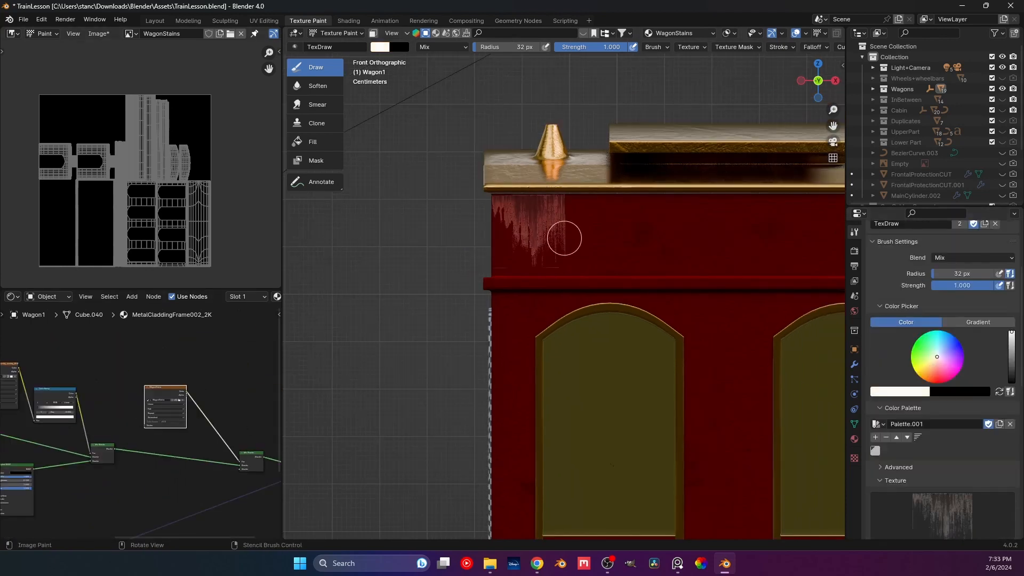
Step: Try painting the drips with the Add blend mode, undo the stroke and return the blend mode to Mix
left_click(973, 258)
left_click(907, 359)
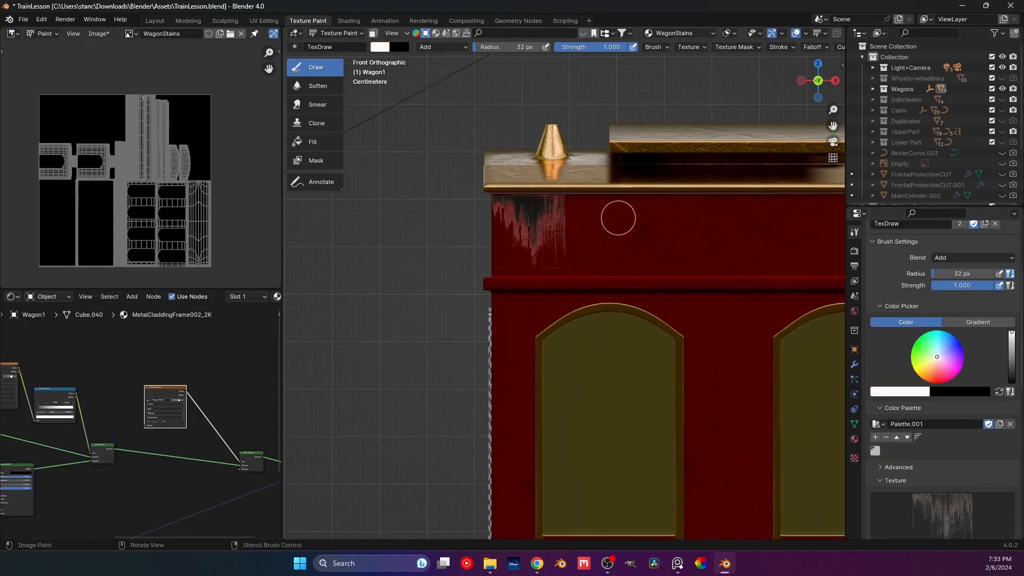
key("ctrl+z")
left_click(932, 362)
left_click(973, 258)
left_click(901, 270)
left_click(782, 47)
mouse_move(550, 225)
right_mouse_down()
mouse_move(669, 302)
mouse_move(503, 181)
mouse_move(534, 214)
right_mouse_up()
scroll(669, 302, "up", 3)
Step: Try a slightly tinted brush colour and the Add blend mode on the drips, and undo the test changes
left_click(939, 358)
mouse_move(496, 153)
left_mouse_down()
mouse_move(505, 180)
mouse_move(497, 149)
left_mouse_up()
left_click(973, 257)
left_click(906, 358)
right_click_drag(531, 187, 599, 235)
key("ctrl+z")
key("ctrl+z")
key("ctrl+z")
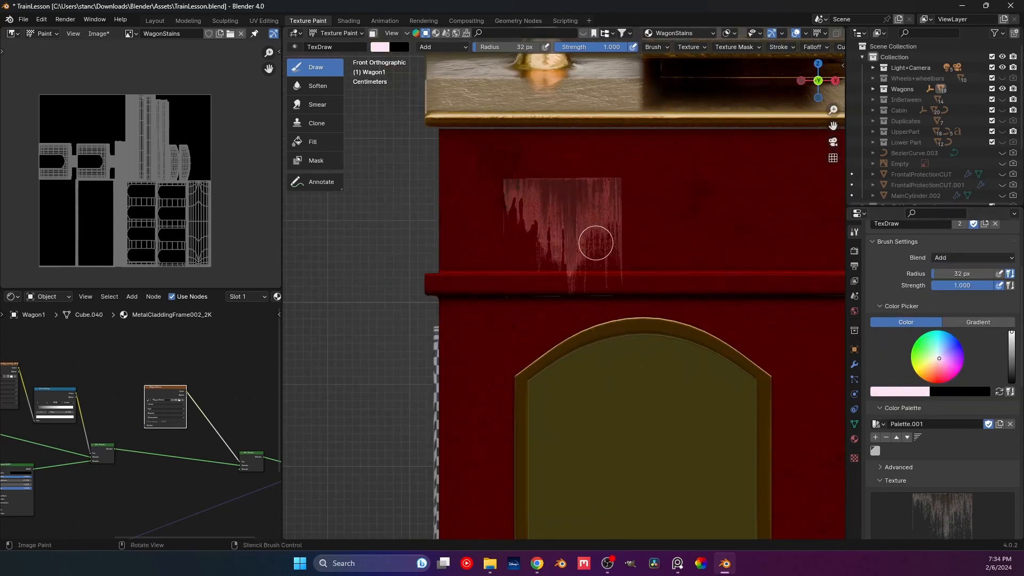
Step: Set a near-white brush colour and the Multiply blend mode, and realign the stencil with the wagon's upper corner
left_click(937, 356)
left_click(973, 257)
left_click(901, 297)
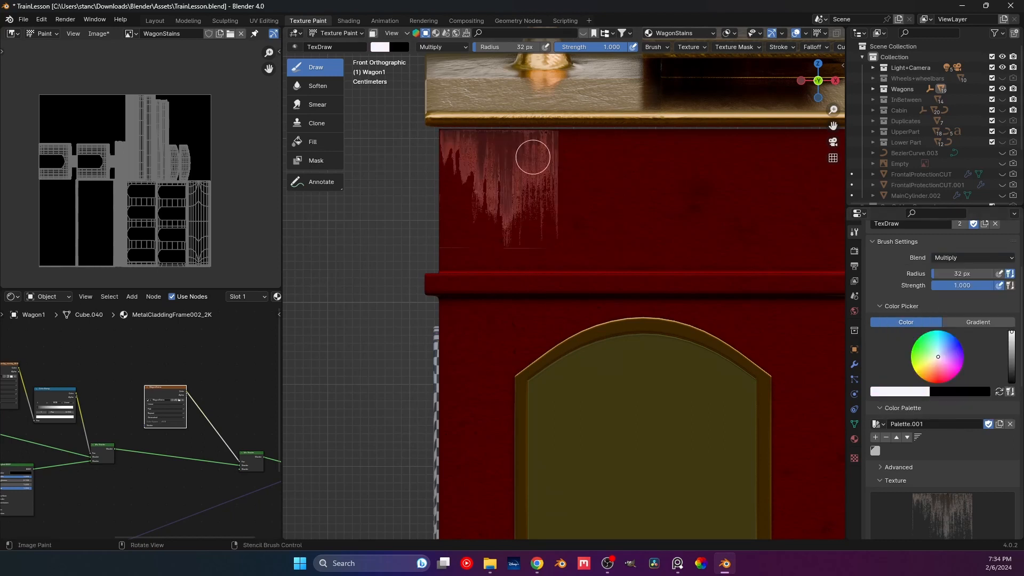
right_click_drag(530, 158, 638, 234)
right_click_drag(561, 194, 531, 184)
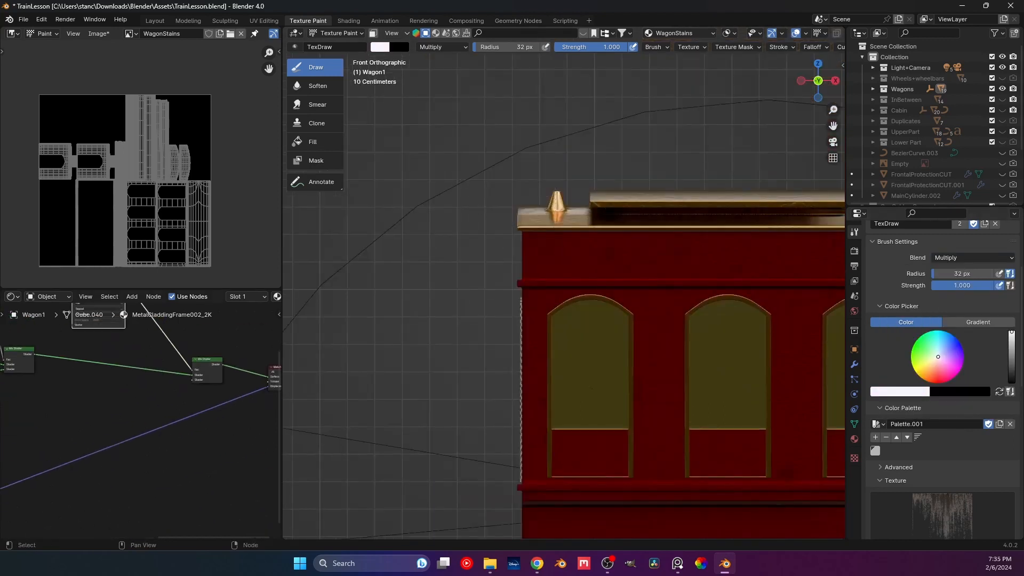
Step: Feed the new Mix Shader's second Shader input from a Principled BSDF with a dull tan base colour and 0.750 roughness
left_click_drag(193, 380, 92, 389)
left_click(92, 410)
left_click(153, 348)
left_click(162, 240)
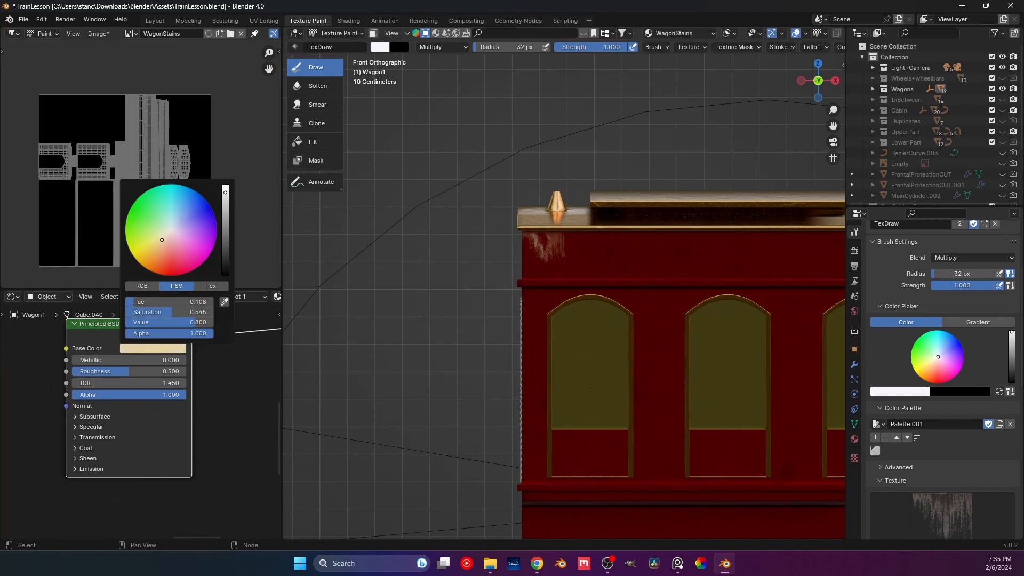
left_click_drag(227, 194, 227, 225)
mouse_move(128, 360)
left_mouse_down()
mouse_move(158, 360)
mouse_move(126, 359)
left_mouse_up()
left_click_drag(128, 371, 157, 371)
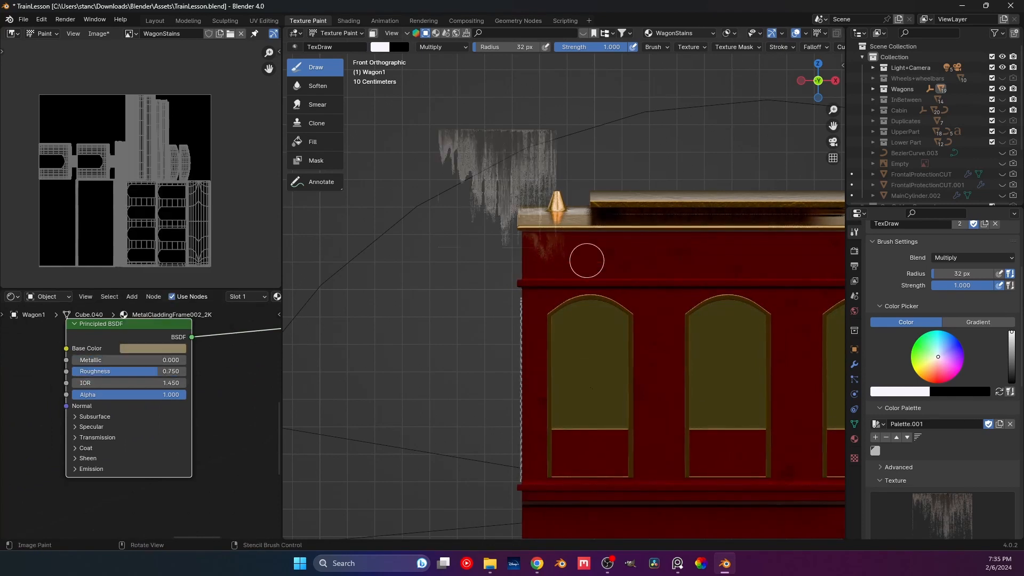
Step: Set the brush blend mode to Mix and paint drip stains below the roof at the wagon's upper corner
scroll(587, 260, "up", 4)
right_click_drag(526, 225, 549, 253)
mouse_move(539, 209)
right_mouse_down()
mouse_move(604, 272)
mouse_move(642, 336)
mouse_move(530, 238)
right_mouse_up()
left_click(972, 257)
left_click(901, 282)
left_click_drag(530, 238, 576, 205)
Step: Move the stencil along the wagon, scale and rotate it, and park it clear of the painted corner
mouse_move(525, 212)
right_mouse_down()
mouse_move(619, 206)
mouse_move(507, 227)
mouse_move(647, 206)
right_mouse_up()
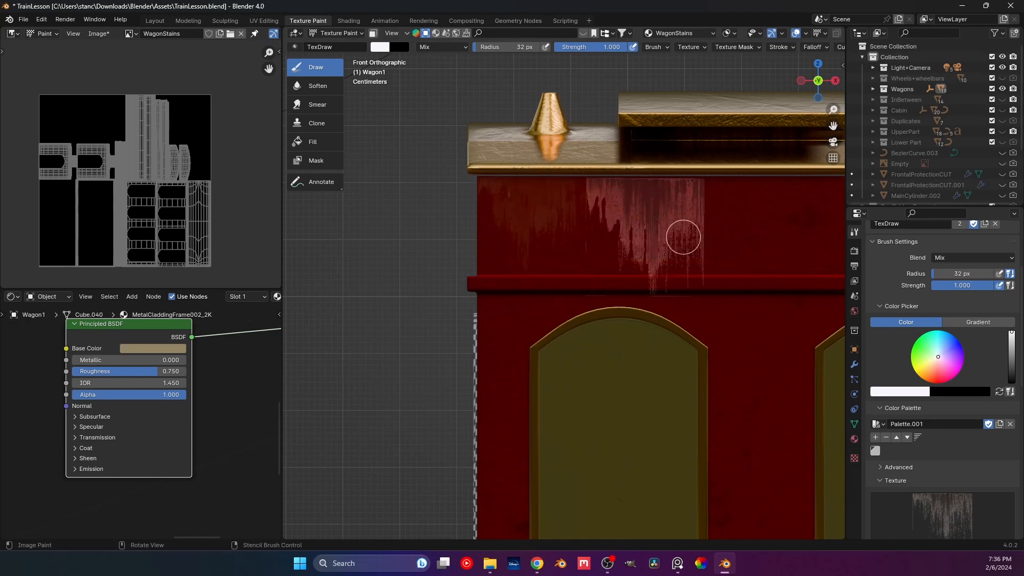
right_click_drag(661, 267, 704, 277, "shift")
right_click_drag(703, 277, 709, 264, "ctrl")
scroll(723, 209, "down", 7)
middle_click_drag(724, 256, 516, 218, "shift")
right_click_drag(643, 195, 779, 416)
middle_click_drag(342, 277, 456, 290)
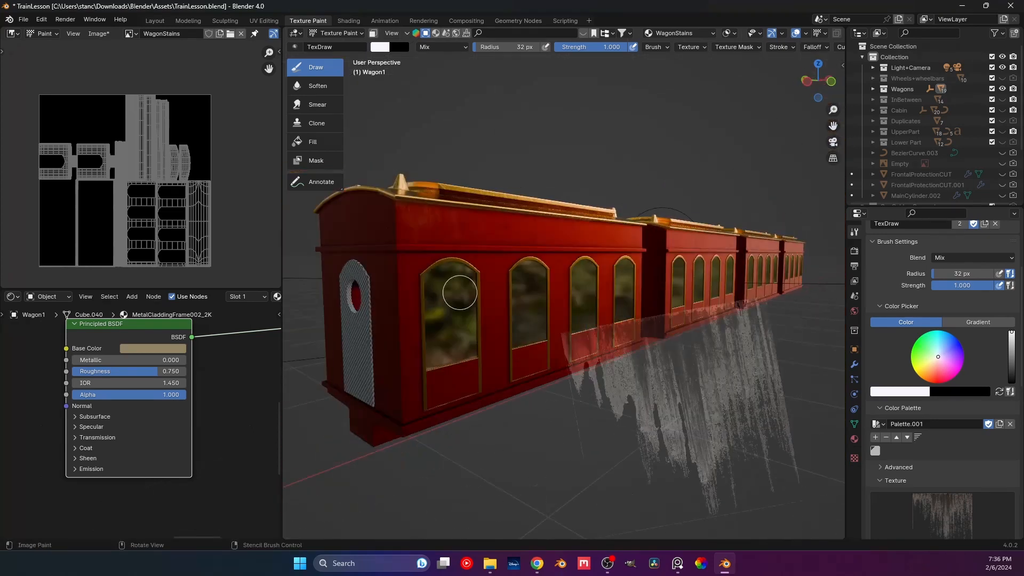
Step: Brighten the stain shader's base colour to a value of about 0.505
left_click(153, 348)
mouse_move(225, 219)
left_mouse_down()
mouse_move(225, 184)
mouse_move(225, 207)
left_mouse_up()
scroll(480, 299, "down", 3)
left_click(153, 348)
middle_click_drag(533, 319, 498, 320)
scroll(499, 319, "up", 3)
left_click(153, 348)
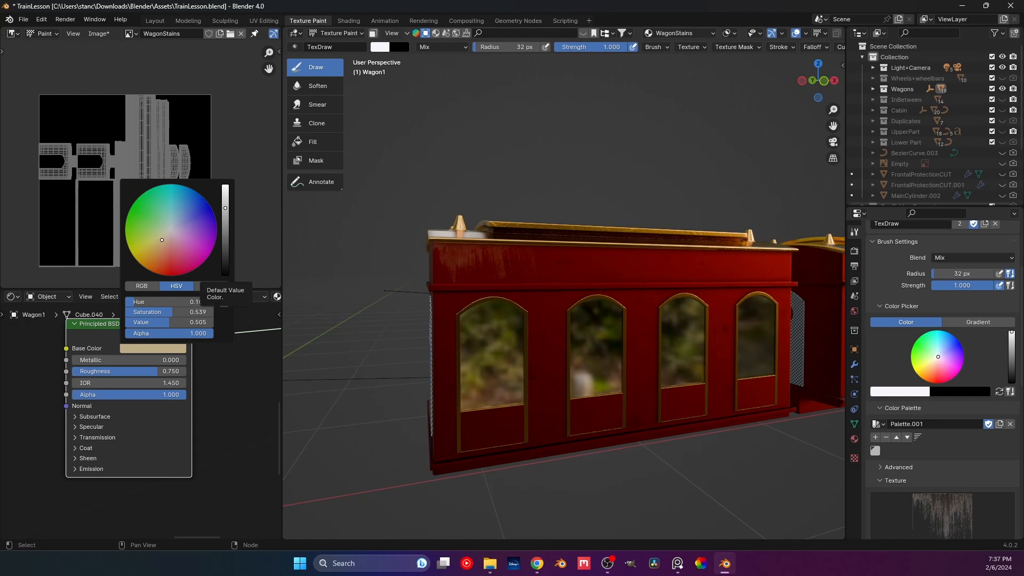
Step: Rotate the stencil and paint drip stains on the upper panel above the wagon's windows in front view
key("KP_1")
right_click_drag(768, 421, 717, 426, "ctrl")
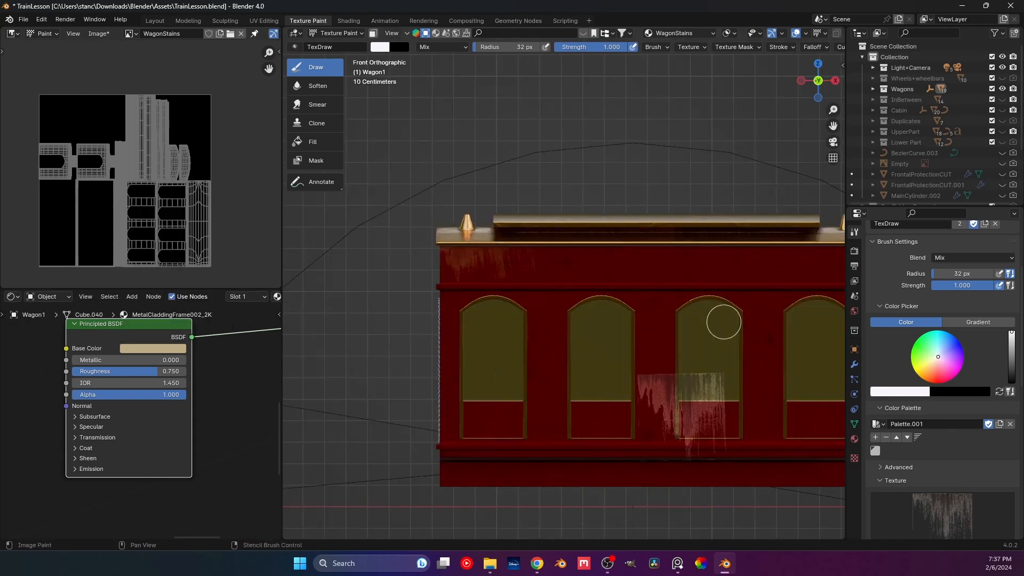
middle_click_drag(722, 320, 635, 320, "shift")
right_click_drag(686, 417, 481, 280)
left_click_drag(481, 281, 472, 265)
mouse_move(473, 266)
right_mouse_down()
mouse_move(575, 304)
mouse_move(501, 389)
right_mouse_up()
Step: Enlarge the stencil and paint another group of drip stains farther along the wagon's upper panel
scroll(576, 304, "up", 2)
right_click_drag(501, 389, 549, 410, "shift")
mouse_move(549, 410)
right_mouse_down()
mouse_move(754, 361)
mouse_move(715, 254)
mouse_move(685, 275)
right_mouse_up()
left_click_drag(685, 275, 747, 245)
right_click_drag(693, 214, 727, 465)
scroll(647, 299, "down", 5)
middle_click_drag(482, 315, 597, 334)
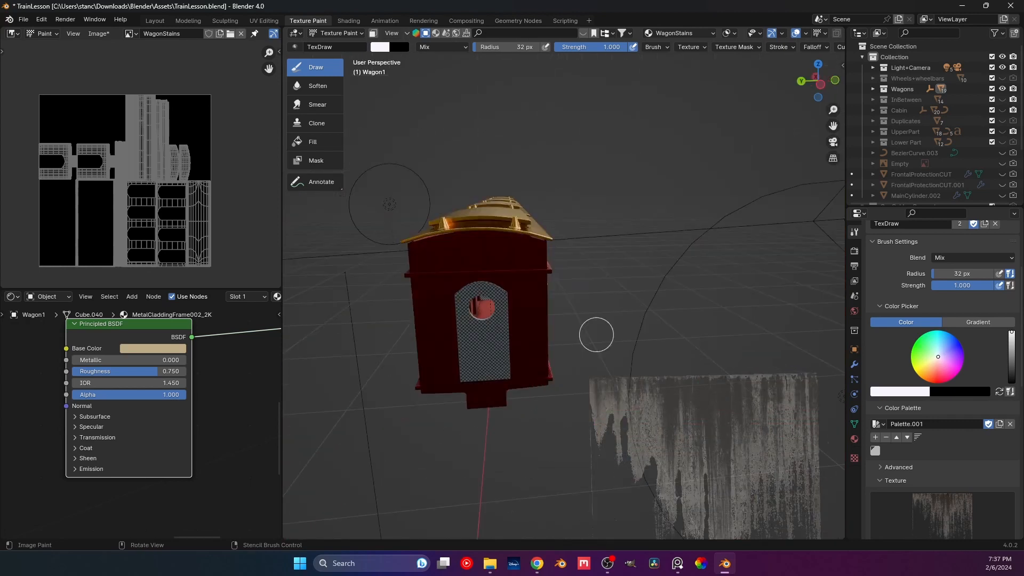
Step: Examine the wagon's end wall, roof edge and lower side from several angles with the stencil moved aside
key("ctrl+KP_3")
right_click_drag(806, 465, 565, 254)
middle_click_drag(565, 254, 469, 277)
scroll(496, 363, "up", 4)
scroll(496, 363, "down", 3)
mouse_move(496, 363)
middle_mouse_down()
mouse_move(605, 350)
mouse_move(647, 306)
mouse_move(491, 256)
middle_mouse_up()
scroll(646, 306, "up", 3)
right_click_drag(492, 256, 544, 525)
scroll(405, 290, "up", 5)
middle_click_drag(496, 239, 617, 213)
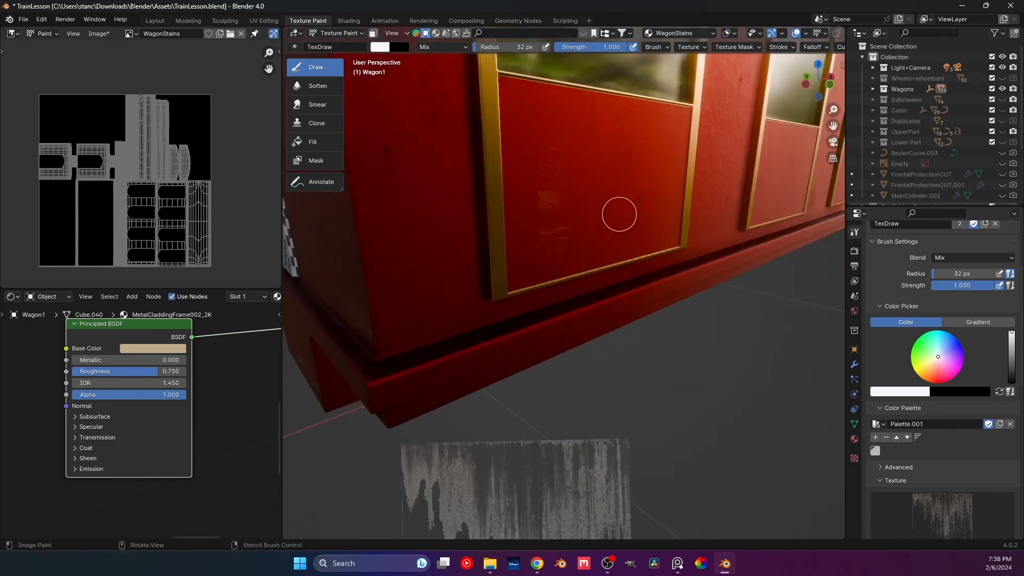
key("ctrl+Tab")
left_click(617, 213)
left_click(434, 146)
key("ctrl+Tab")
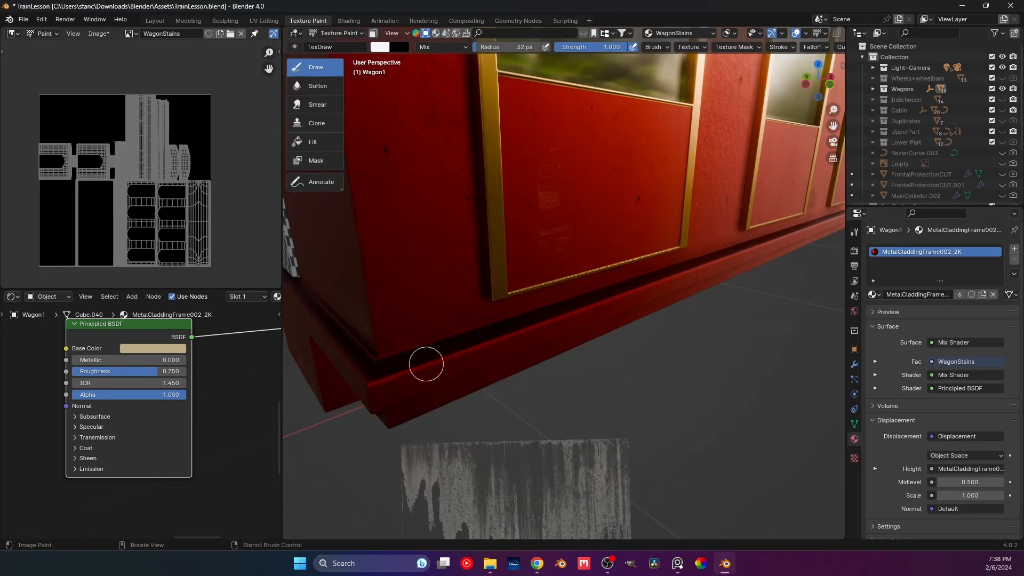
scroll(426, 364, "down", 5)
mouse_move(426, 364)
middle_mouse_down()
mouse_move(498, 324)
mouse_move(432, 201)
middle_mouse_up()
Step: In the Layout workspace, select the gold roofs of all the wagons and shift them slightly along the Z axis
left_click(155, 21)
left_click(320, 213)
left_click(599, 226, "shift")
scroll(416, 267, "up", 5)
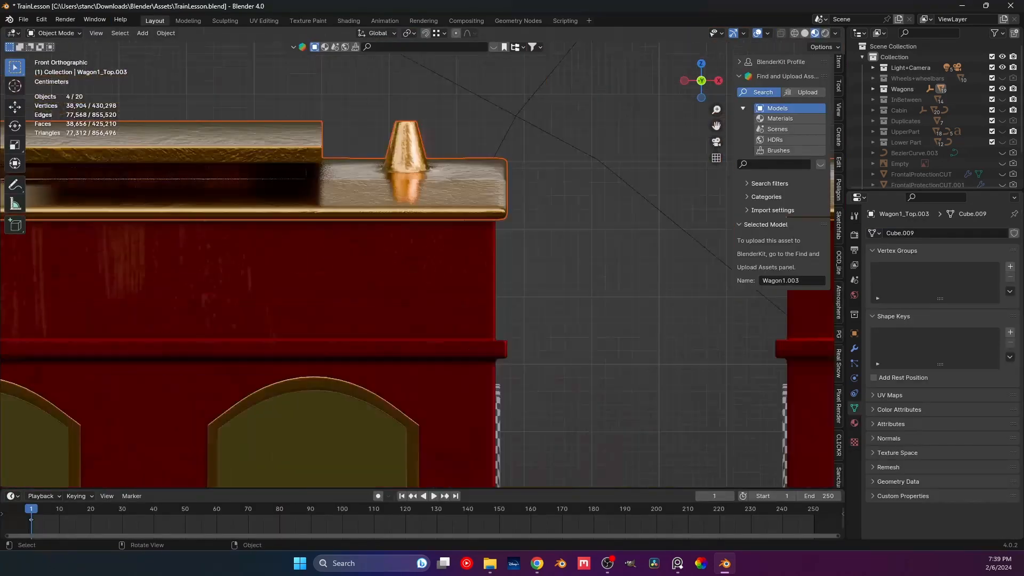
scroll(416, 267, "up", 4)
middle_click_drag(416, 266, 480, 298)
left_click(480, 186)
scroll(416, 266, "down", 6)
left_click(164, 286, "shift")
middle_click_drag(256, 266, 458, 299, "shift")
left_click(687, 268, "shift")
scroll(416, 266, "up", 5)
key("g")
key("z")
left_click(415, 266)
scroll(416, 266, "down", 5)
left_click(416, 133)
Step: Move the roof Wagon1_Top.001 about -0.015 m along the X axis
scroll(416, 266, "down", 4)
left_click(480, 155)
middle_click_drag(374, 267, 506, 288)
key("g")
key("x")
left_click(386, 475)
key("KP_1")
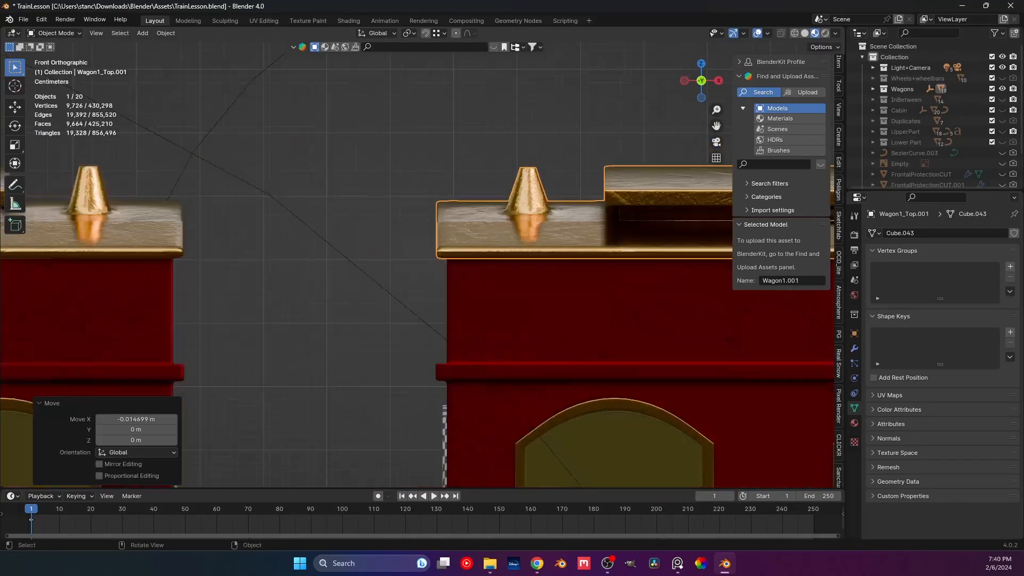
Step: Align the roof Wagon1_Top.003 with its wagon body along the X axis and clear the selection
scroll(416, 267, "down", 6)
left_click(416, 250)
middle_click_drag(666, 266, 414, 255, "shift")
key("g")
key("x")
left_click(415, 256)
left_click(416, 154)
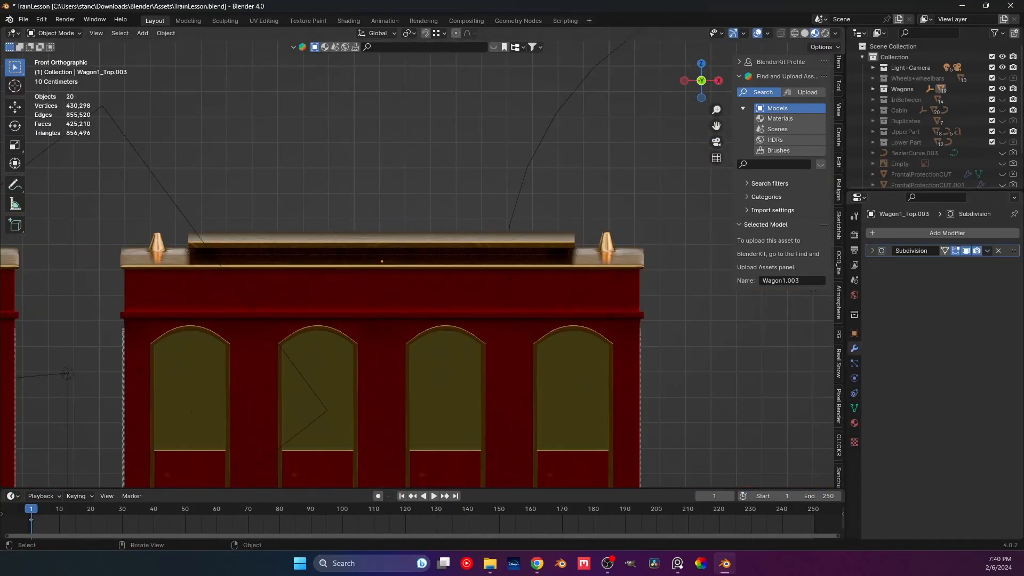
Step: Bring the wagon's end wall into left view and return to the Texture Paint workspace
middle_click_drag(160, 239, 686, 280, "shift")
key("ctrl+KP_3")
middle_click_drag(266, 267, 382, 267, "shift")
scroll(416, 256, "up", 2)
left_click(308, 21)
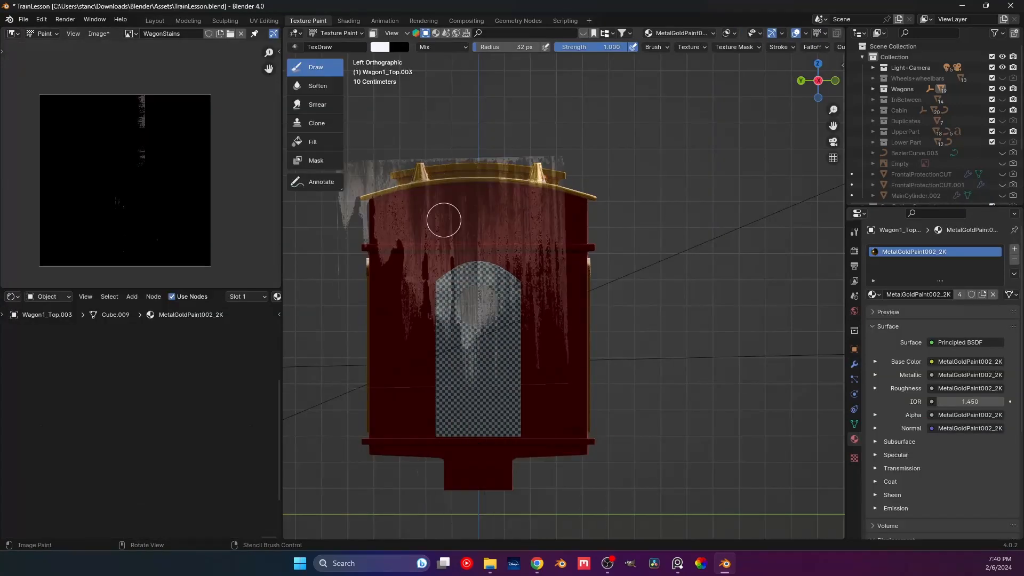
Step: Fit the stain stencil over the end wall and make the Wagon1 body the active object for texture painting
right_click_drag(443, 219, 435, 239, "shift")
right_click_drag(434, 248, 435, 190)
left_click(337, 33)
left_click(335, 45)
left_click(405, 223)
left_click(337, 33)
left_click(336, 102)
Step: Place the stencil below the roof edge and paint drip stains across the upper part of Wagon1's end wall
right_click_drag(499, 205, 504, 226)
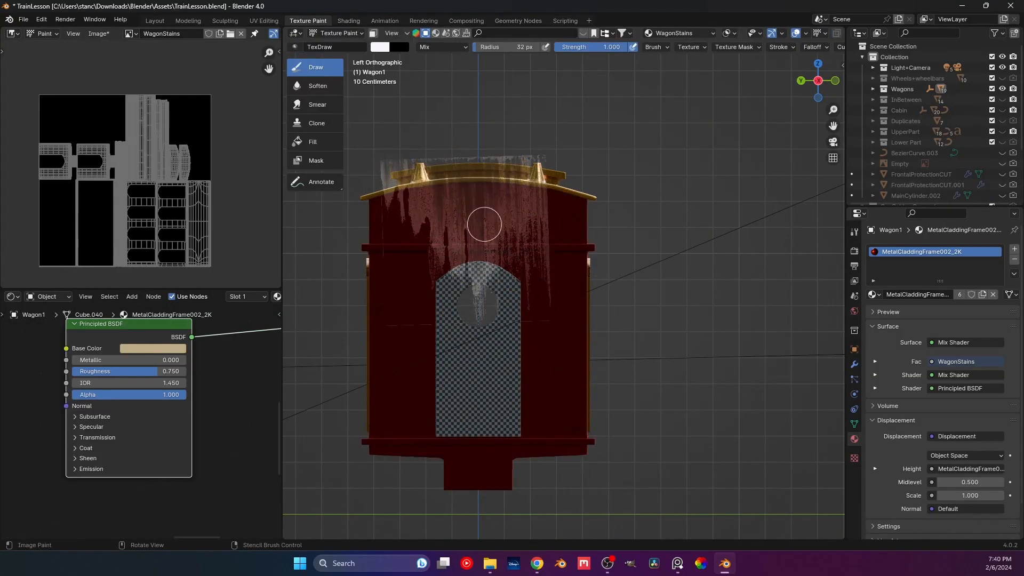
left_click_drag(458, 206, 496, 194)
scroll(144, 160, "up", 4)
scroll(143, 160, "down", 4)
Step: Save the WagonStains mask image to a file
left_click(98, 34)
left_click(113, 153)
left_click(666, 412)
Step: Reposition the stain stencil around the upper corner of the end wall to paint smaller drips under the roof
right_click_drag(481, 203, 496, 271)
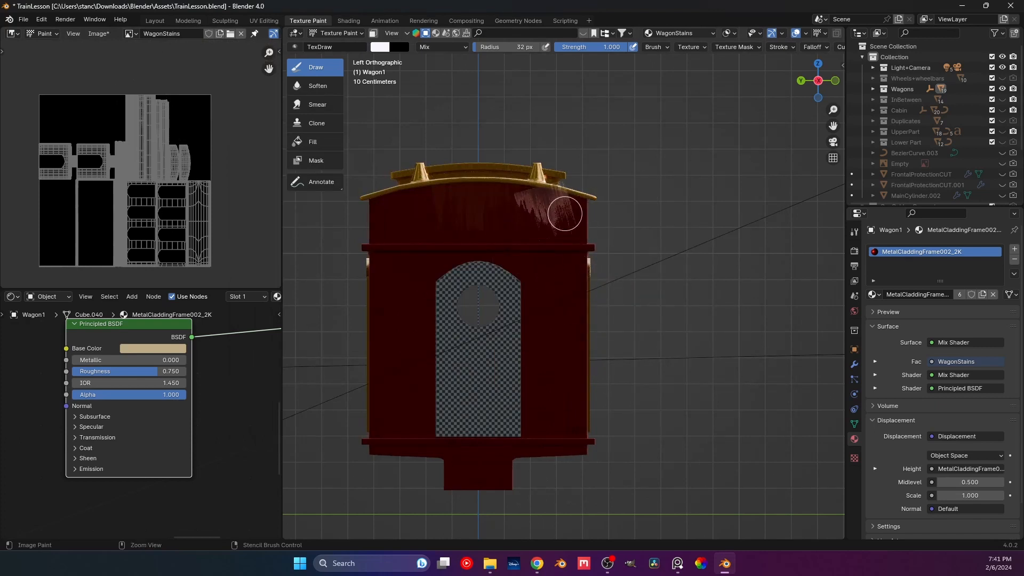
middle_click_drag(535, 233, 591, 256)
scroll(548, 270, "down", 7)
scroll(533, 282, "up", 5)
Step: In back view, rotate, resize and place the stain stencil over the wagon's long side wall
key("ctrl+KP_1")
right_click_drag(597, 361, 592, 371, "ctrl")
right_click_drag(592, 370, 643, 306, "shift")
right_click_drag(583, 275, 476, 319)
right_click_drag(573, 293, 469, 332, "shift")
right_click_drag(443, 352, 501, 278)
Step: Paint drip stains along the side wall under the roof and around the first window
scroll(472, 231, "up", 5)
right_click_drag(501, 277, 523, 301)
scroll(523, 299, "down", 3)
middle_click_drag(480, 288, 585, 286, "shift")
right_click_drag(525, 274, 517, 301)
right_click_drag(484, 269, 472, 405)
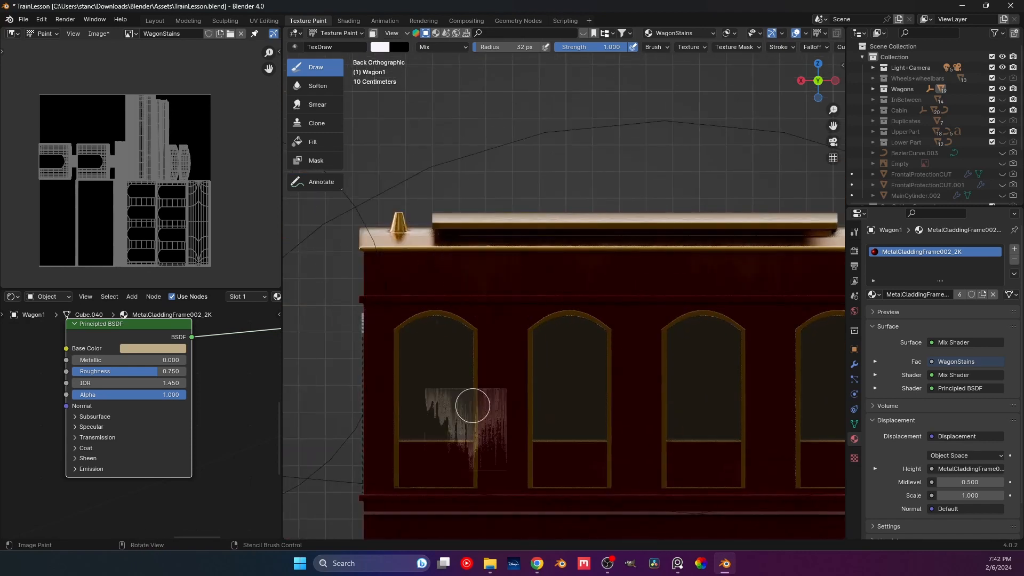
Step: Move the stencil to further spots on the wagon's walls and add more drip stains
middle_click_drag(473, 406, 516, 349)
scroll(441, 306, "down", 3)
middle_click_drag(441, 306, 533, 346, "shift")
scroll(533, 346, "up", 4)
middle_click_drag(463, 458, 500, 452)
right_click_drag(500, 452, 500, 409)
right_click_drag(477, 375, 365, 373)
right_click_drag(365, 373, 478, 227)
Step: Rotate and reposition the stencil to vary the drip stains on the wagon body
scroll(469, 266, "down", 3)
middle_click_drag(453, 283, 583, 260)
scroll(583, 261, "up", 5)
right_click_drag(480, 251, 494, 304)
right_click_drag(494, 303, 379, 233, "ctrl")
scroll(422, 272, "down", 3)
scroll(423, 272, "up", 5)
scroll(480, 240, "down", 3)
Step: Place the stencil over the lower corner and base of the wagon's end wall and paint stains there
right_click_drag(565, 244, 456, 427)
scroll(459, 416, "down", 4)
middle_click_drag(464, 341, 541, 318)
scroll(542, 318, "up", 4)
right_click_drag(474, 430, 509, 322)
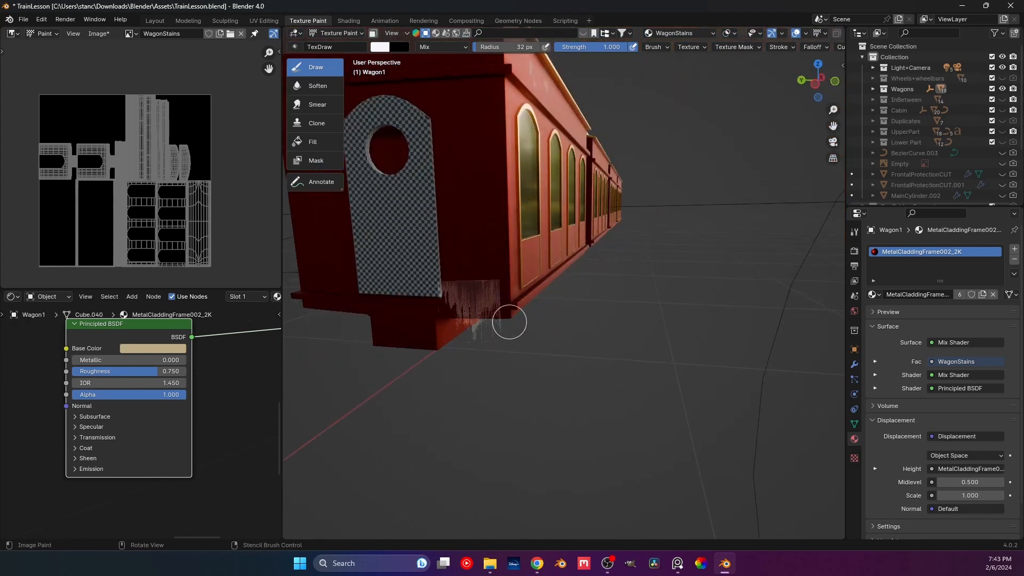
Step: Save the project file and the painted WagonStains image
middle_click_drag(509, 321, 577, 285)
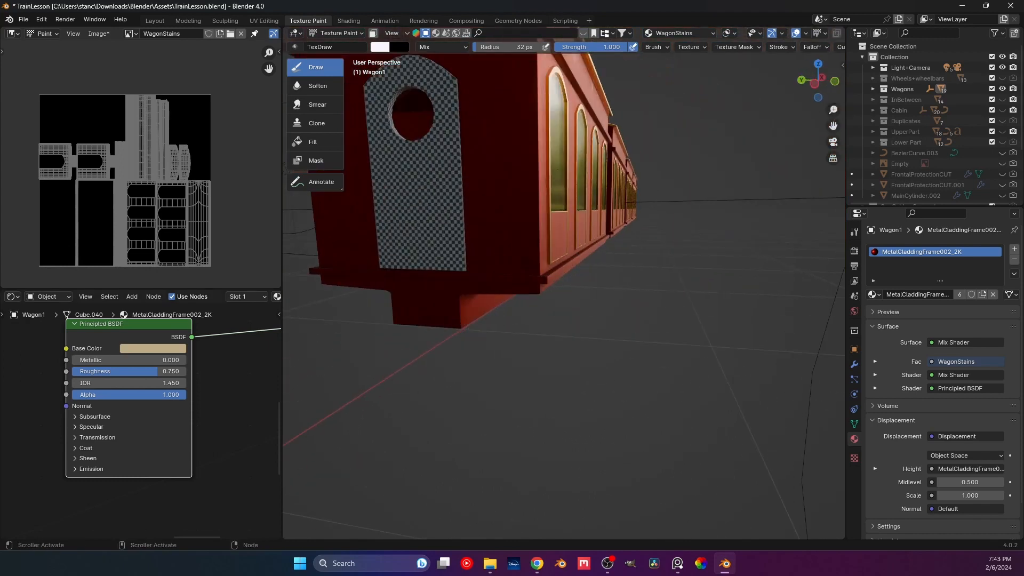
scroll(577, 267, "down", 4)
middle_click_drag(603, 237, 549, 217)
key("ctrl+s")
scroll(134, 400, "down", 2)
middle_click_drag(106, 395, 203, 404)
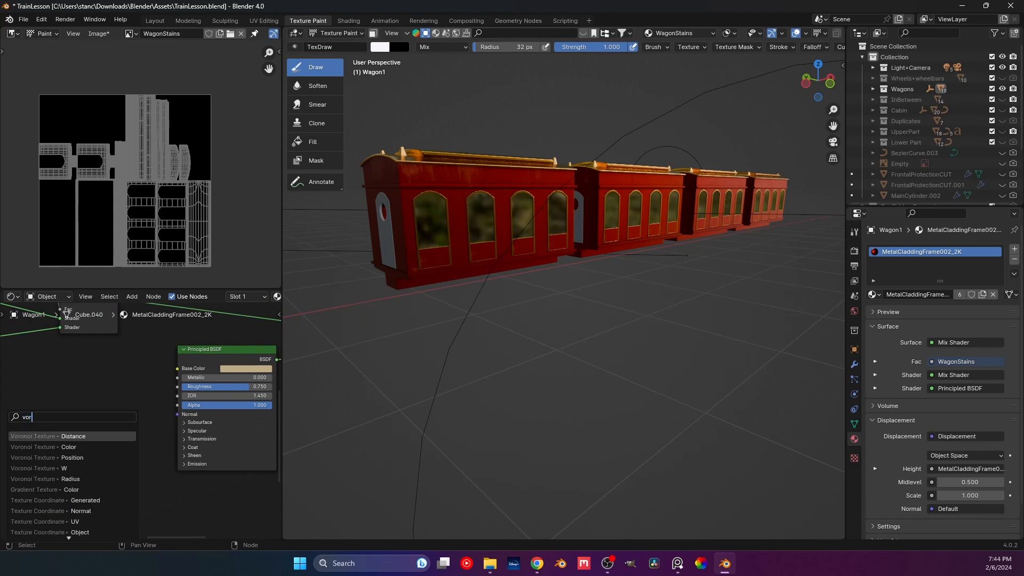
left_click(98, 33)
left_click(106, 142)
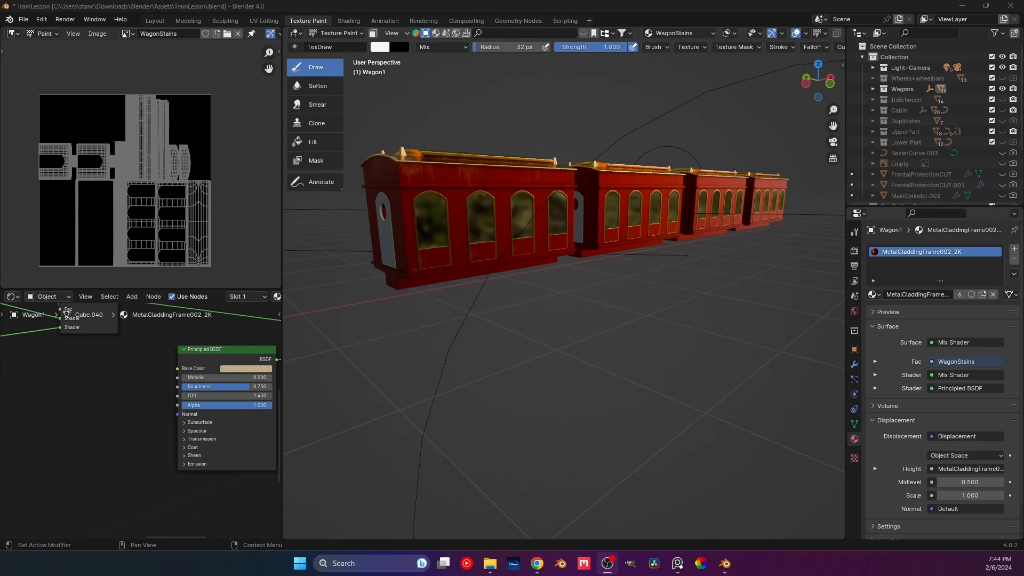
Step: Examine the painted stains on the side and end walls of all the wagons
mouse_move(546, 208)
middle_mouse_down()
mouse_move(507, 249)
mouse_move(521, 247)
mouse_move(447, 240)
mouse_move(368, 293)
middle_mouse_up()
scroll(629, 276, "up", 3)
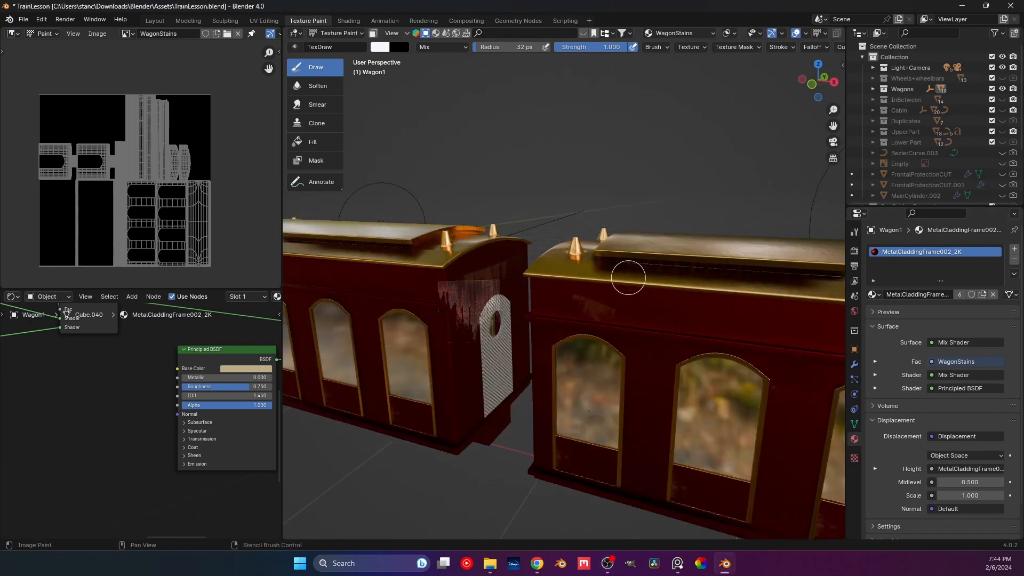
middle_click_drag(628, 277, 411, 277)
scroll(512, 283, "up", 4)
scroll(513, 283, "down", 6)
scroll(557, 284, "down", 2)
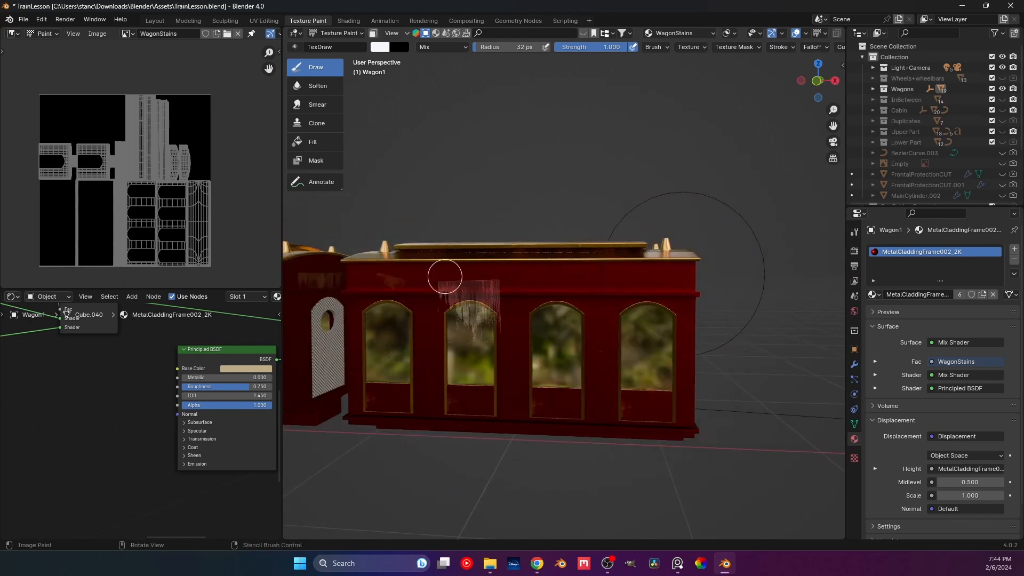
key("KP_1")
middle_click_drag(330, 276, 612, 314, "shift")
scroll(562, 315, "up", 4)
scroll(598, 306, "down", 4)
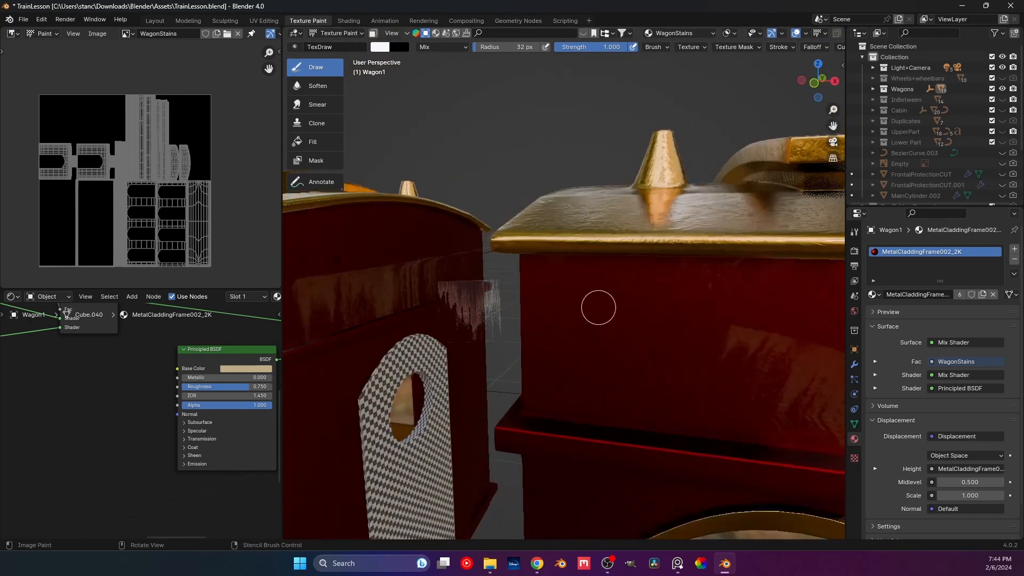
scroll(452, 302, "down", 5)
scroll(512, 359, "down", 4)
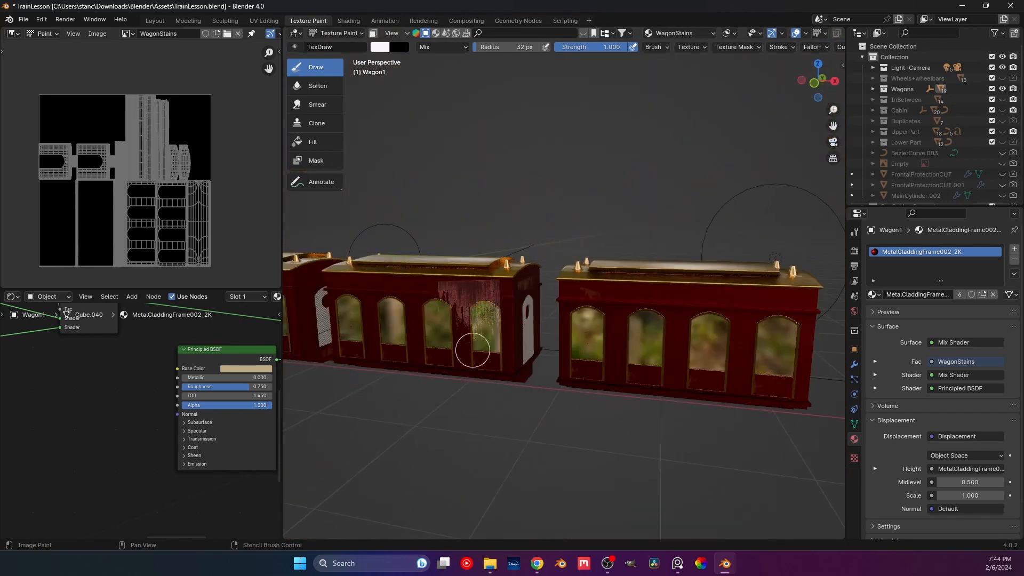
middle_click_drag(473, 350, 676, 334, "shift")
middle_click_drag(493, 323, 557, 323)
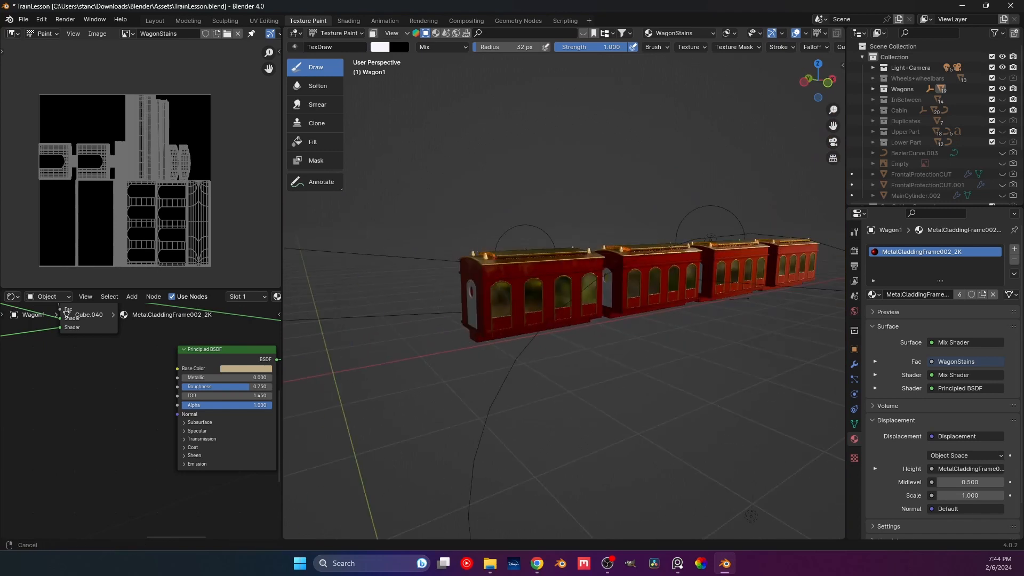
middle_click_drag(663, 274, 535, 287, "shift")
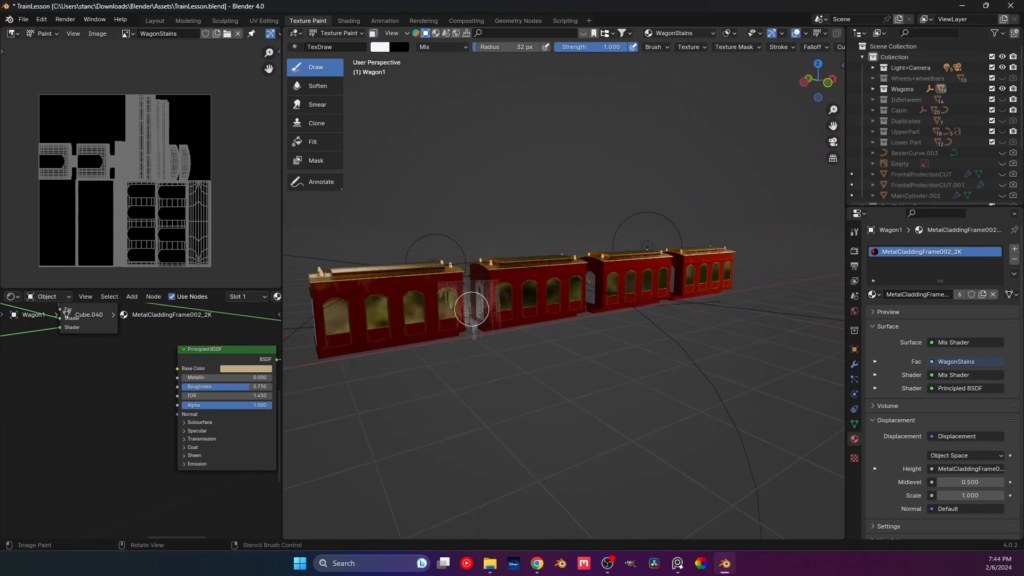
middle_click_drag(471, 309, 508, 318, "shift")
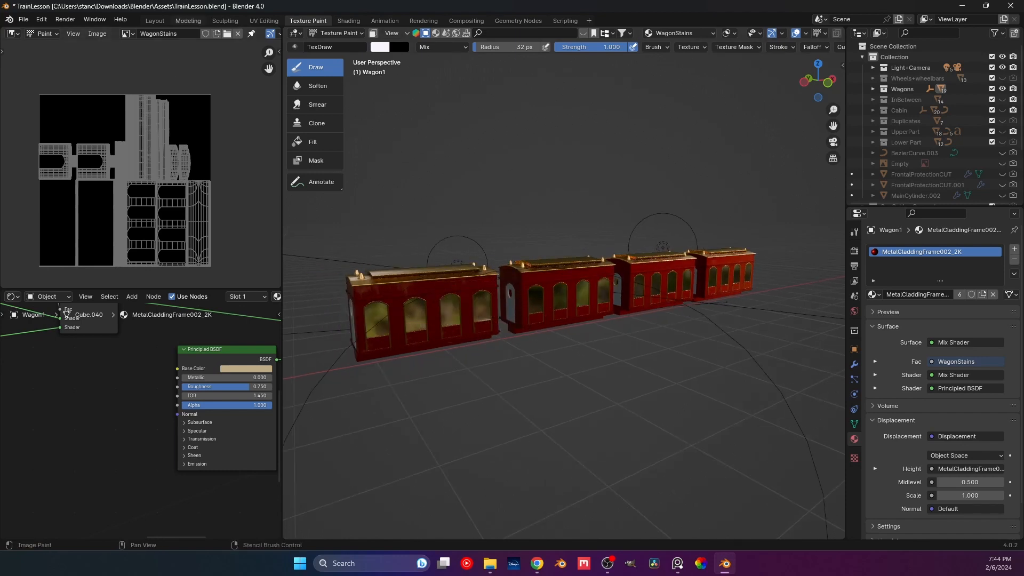
Step: In the Layout workspace, enter Edit Mode on Wagon1 and select the lower edge of its base beam
left_click(155, 21)
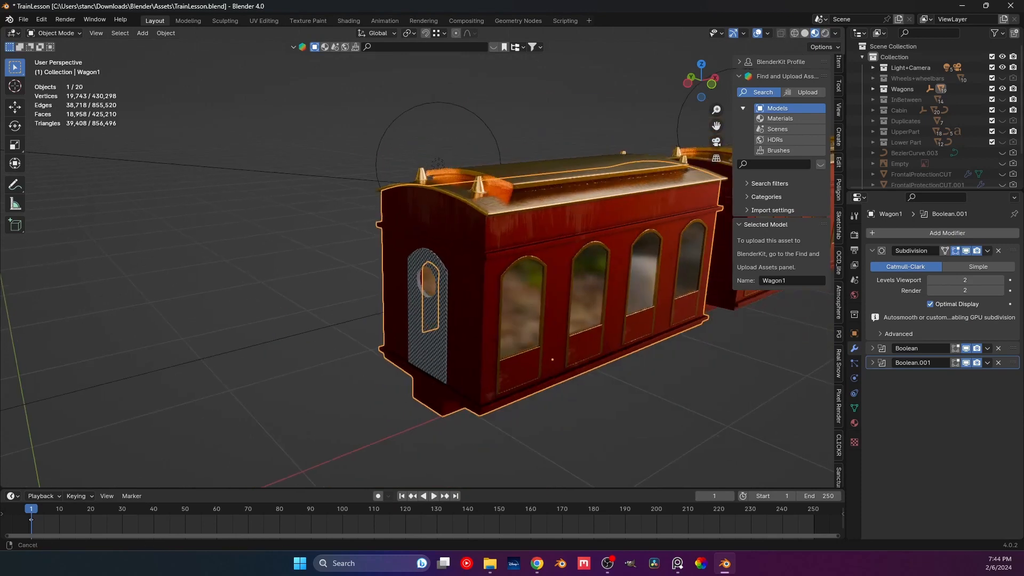
scroll(416, 256, "up", 3)
middle_click_drag(298, 277, 358, 234, "shift")
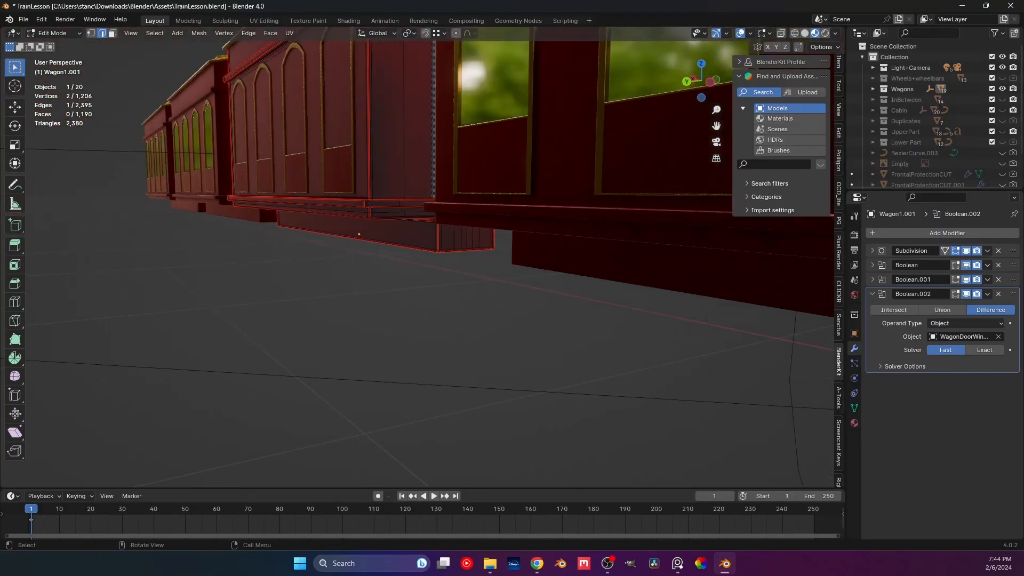
key("Tab")
left_click(597, 256)
key("Tab")
middle_click_drag(598, 256, 725, 253)
left_click(639, 250)
middle_click_drag(639, 250, 619, 250)
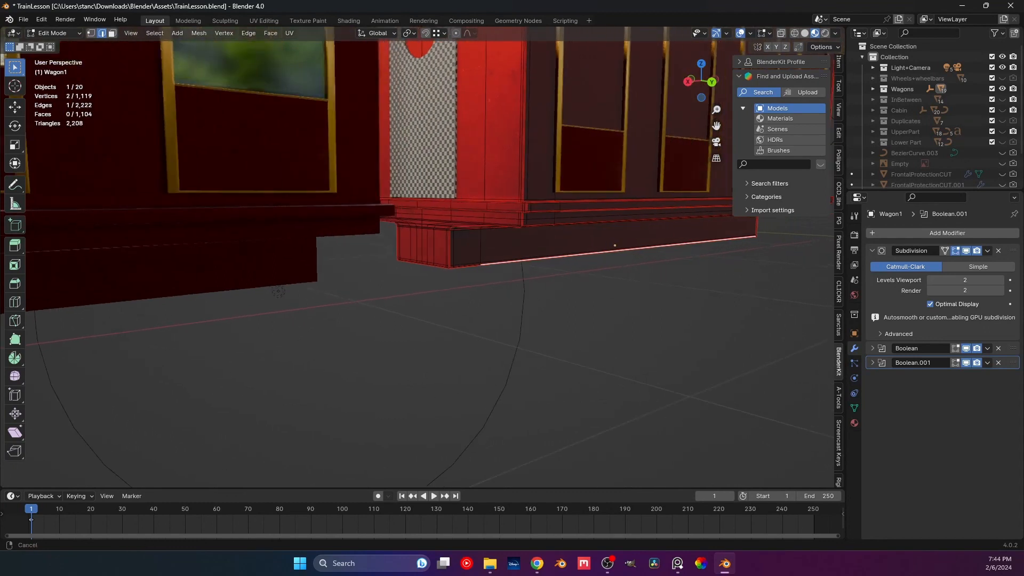
Step: Inspect Wagon1's base, end wall and sides in Edit Mode, and return to Object Mode
middle_click_drag(278, 291, 192, 293)
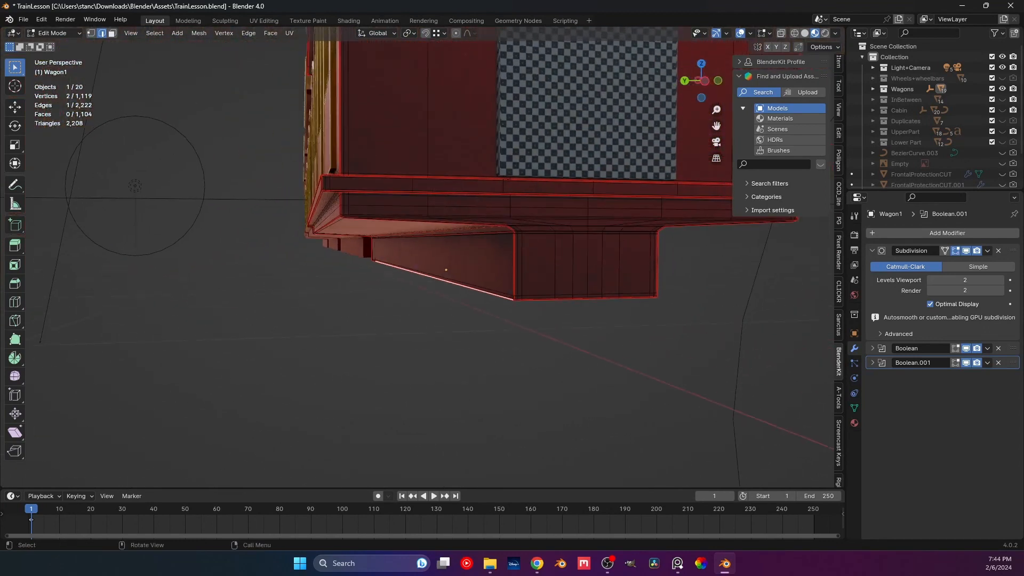
scroll(426, 261, "up", 1)
middle_click_drag(512, 267, 416, 261, "shift")
scroll(415, 261, "up", 5)
scroll(416, 261, "down", 3)
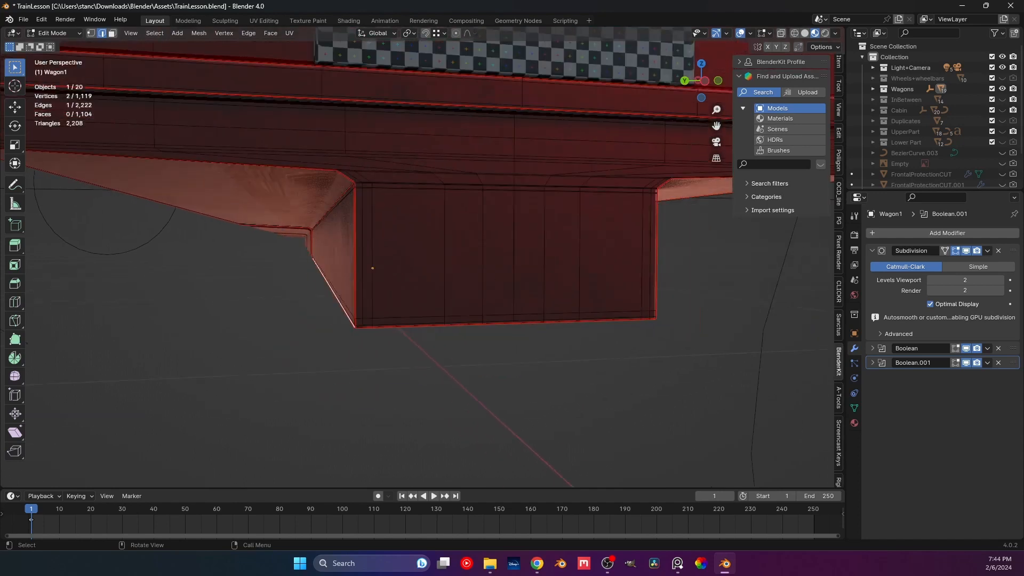
scroll(427, 256, "down", 10)
middle_click_drag(427, 213, 430, 304, "shift")
scroll(426, 299, "up", 4)
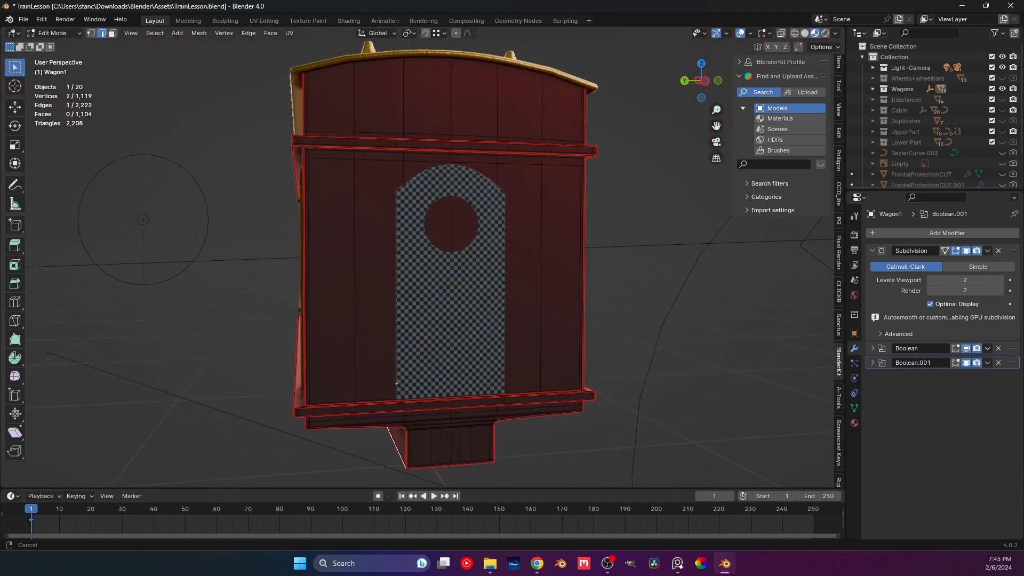
middle_click_drag(396, 382, 318, 373)
middle_click_drag(320, 319, 410, 320, "shift")
middle_click_drag(373, 320, 459, 330)
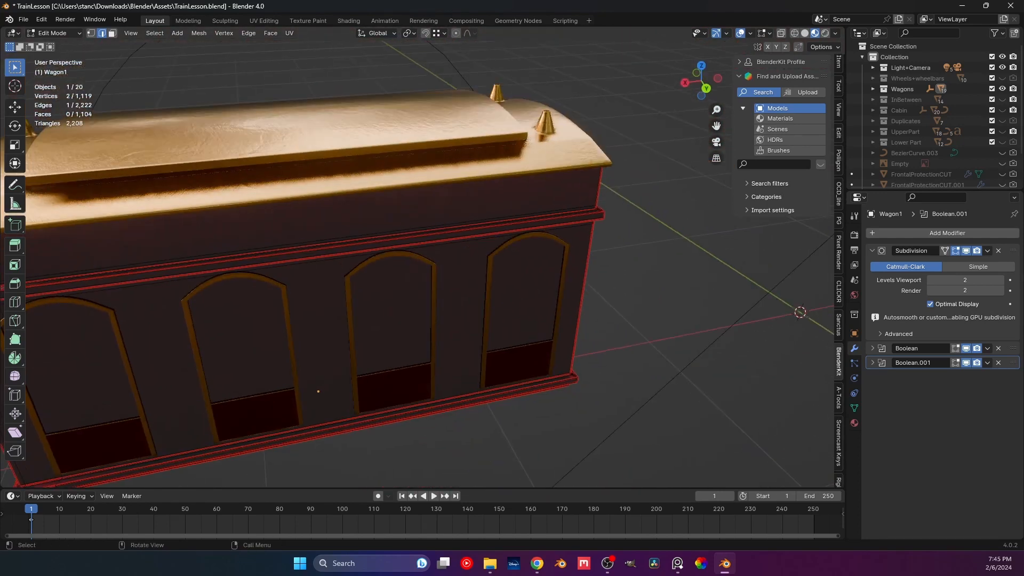
middle_click_drag(320, 320, 587, 325, "shift")
scroll(586, 320, "down", 2)
middle_click_drag(373, 320, 571, 322)
scroll(426, 320, "down", 3)
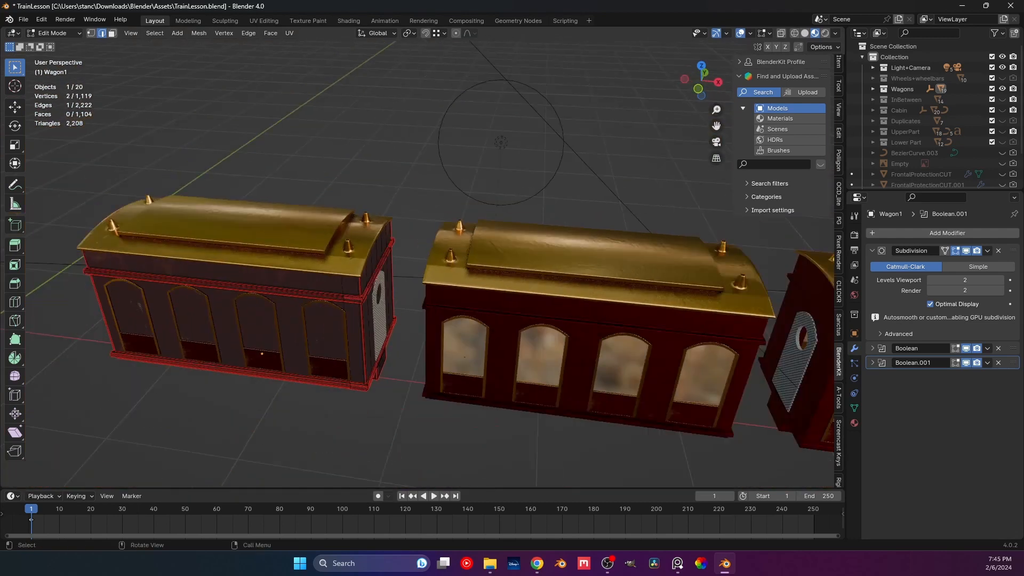
middle_click_drag(427, 266, 472, 240, "shift")
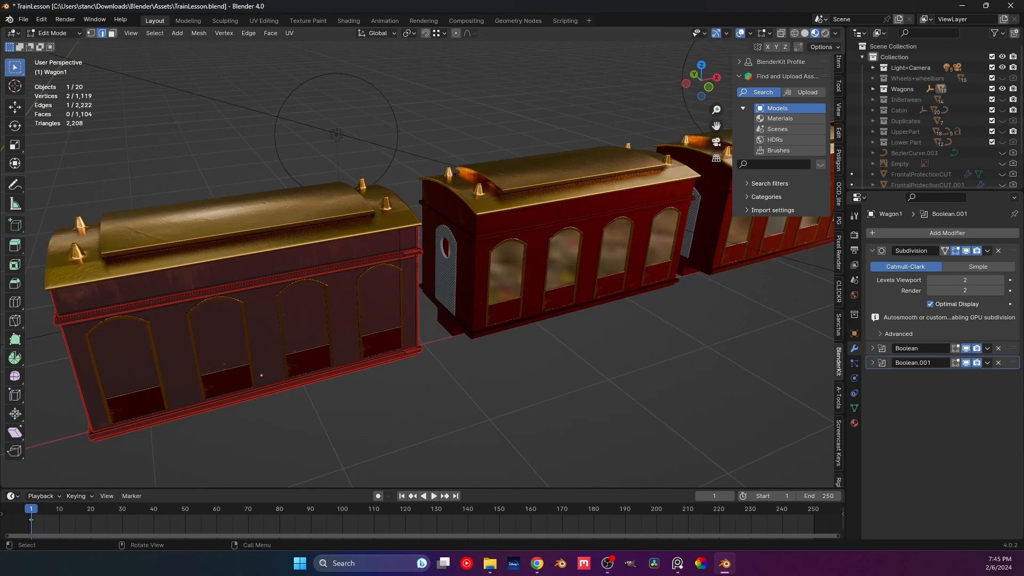
key("Tab")
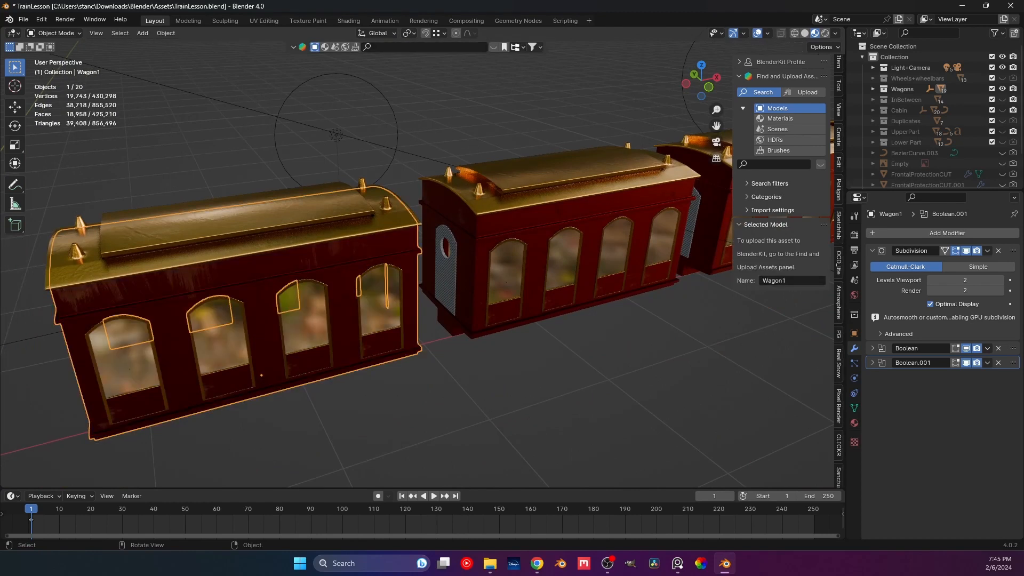
Step: Select the wagon's Window object and give it a single-user copy of MetalCladdingFrame002_2K in the Shading workspace
middle_click_drag(447, 299, 471, 265)
middle_click_drag(330, 330, 457, 286, "shift")
scroll(453, 277, "up", 2)
left_click(338, 249)
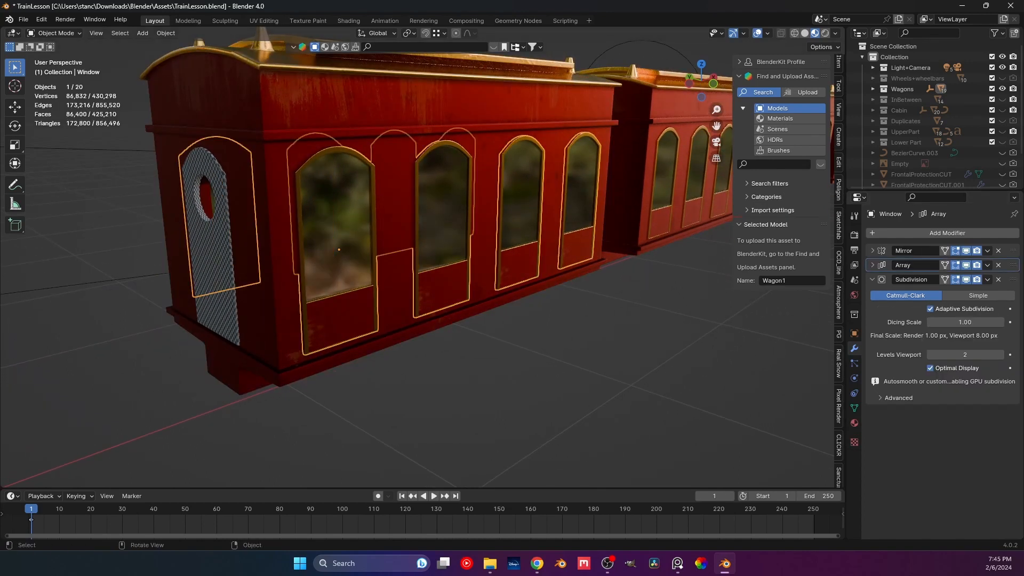
left_click(854, 423)
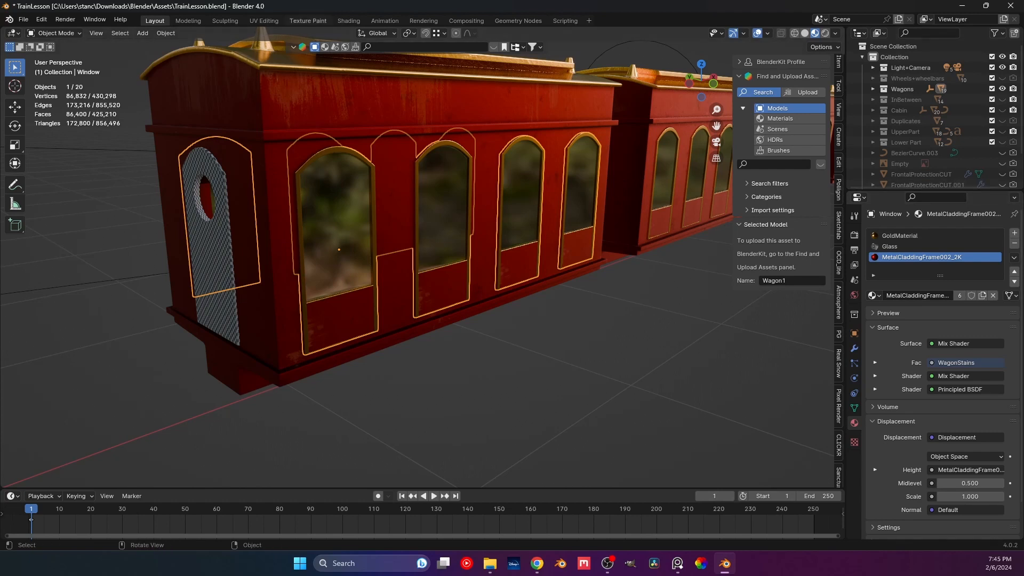
left_click(348, 20)
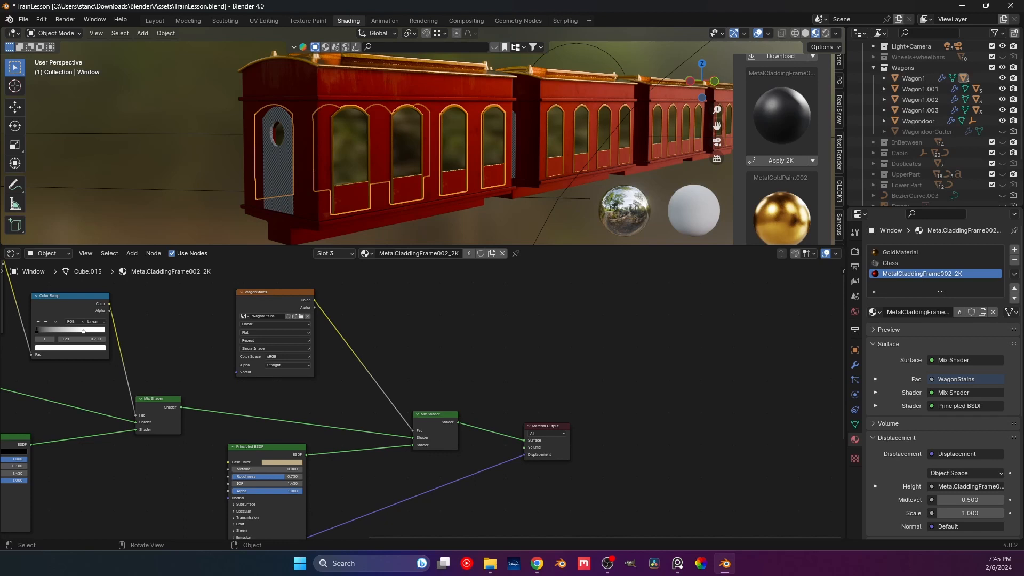
left_click(469, 253)
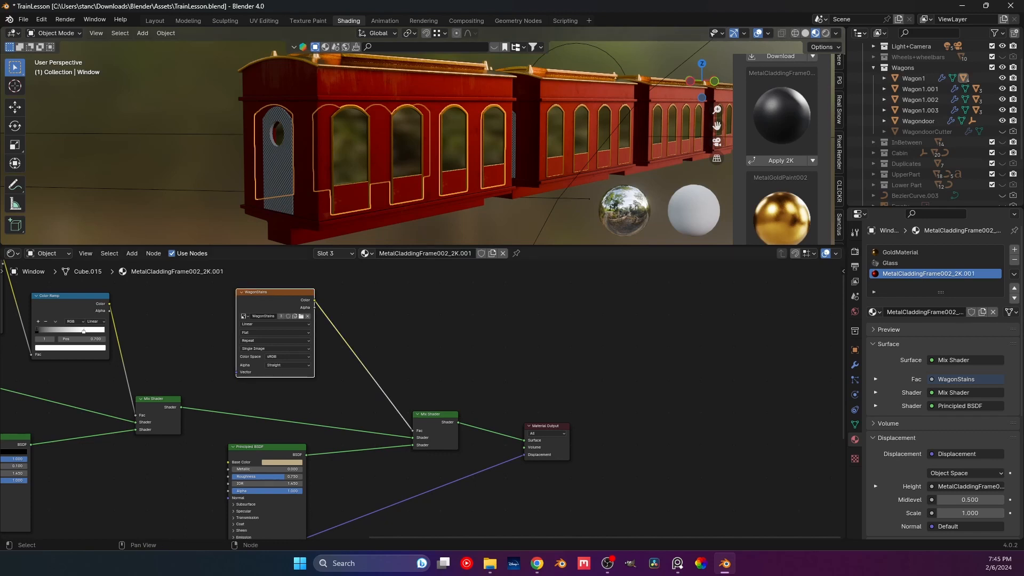
Step: Delete the WagonStains texture, the Mix Shader it drives and the tan Principled BSDF from the window's copied material
key("x")
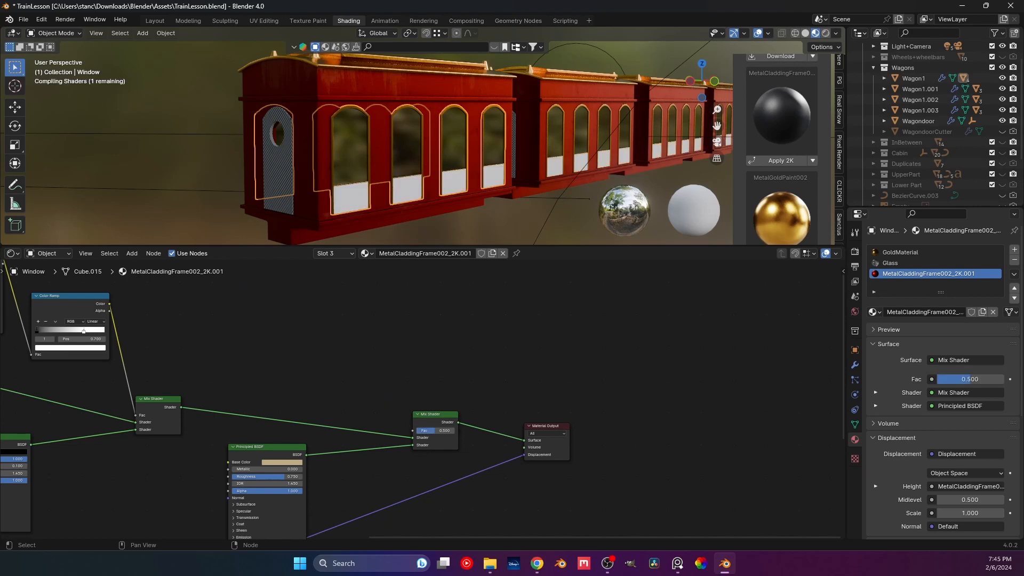
left_click(435, 414)
key("x")
left_click(267, 447)
key("x")
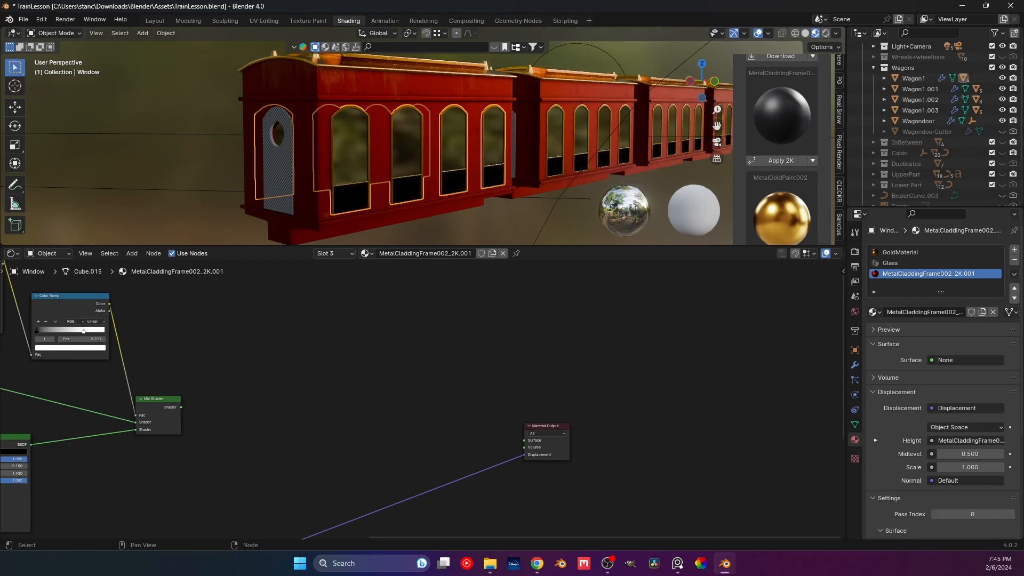
Step: Connect the remaining Mix Shader to the Material Output's Surface input and save the file
left_click_drag(181, 407, 524, 440)
key("ctrl+s")
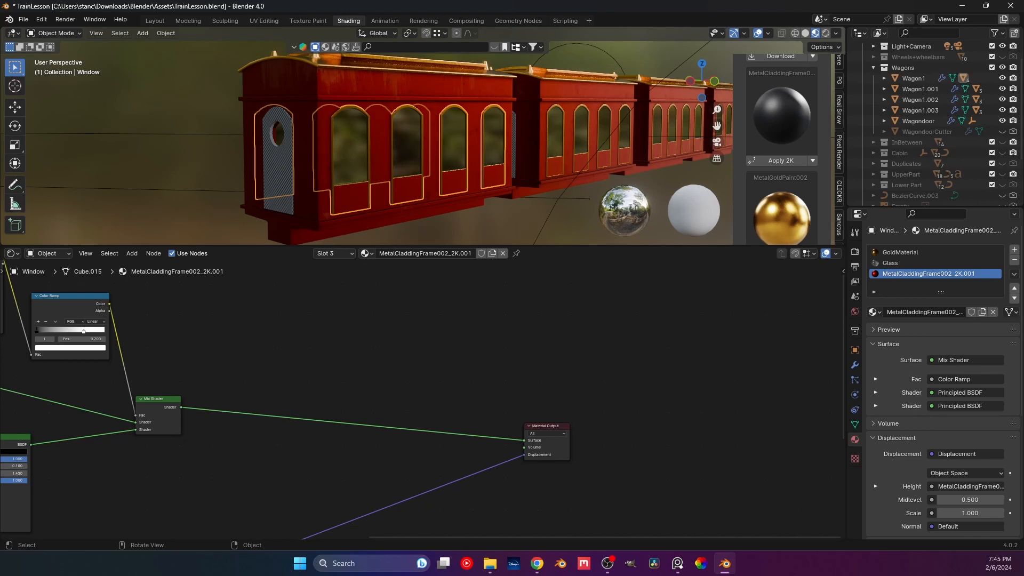
Step: Clear the selection and check the wagon's window panels and painted walls in the Layout workspace
left_click(183, 134)
left_click(155, 21)
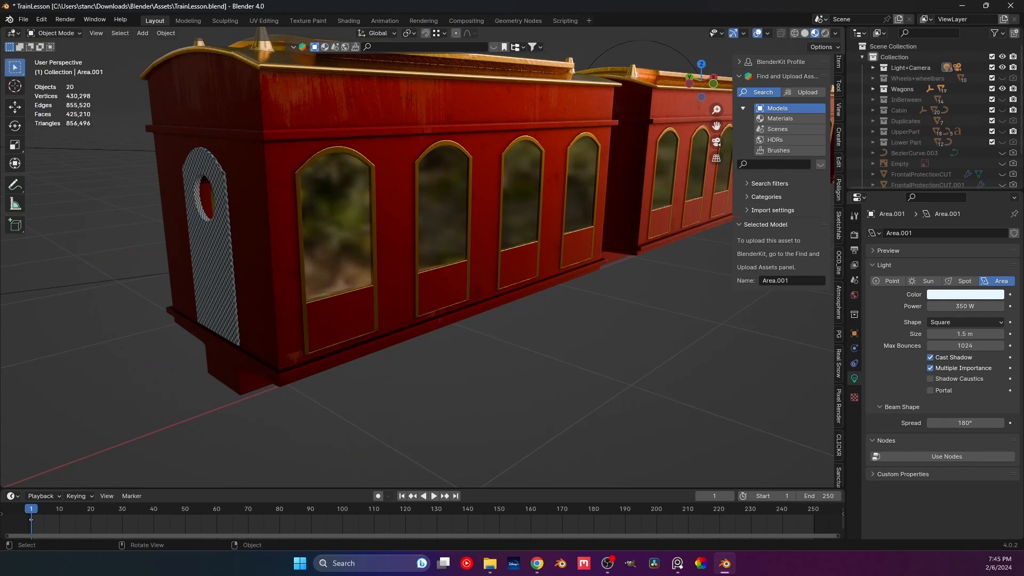
middle_click_drag(373, 240, 525, 272, "shift")
middle_click_drag(525, 272, 315, 289)
scroll(533, 293, "down", 3)
scroll(642, 291, "up", 5)
scroll(379, 295, "down", 2)
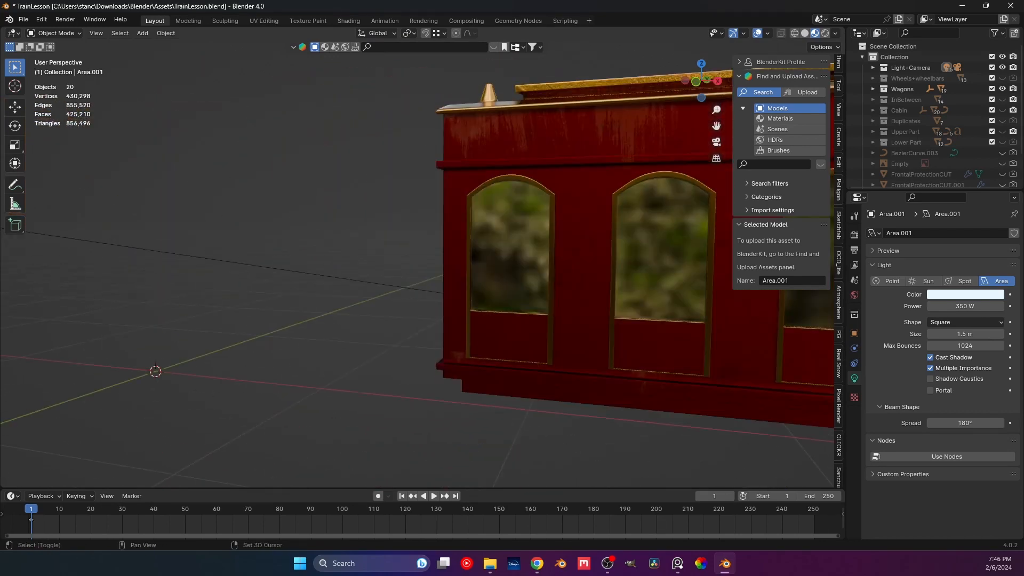
Step: Look over the row of wagons and select the second wagon's body to check its material
middle_click_drag(613, 261, 243, 349, "shift")
scroll(341, 301, "down", 2)
scroll(269, 336, "down", 2)
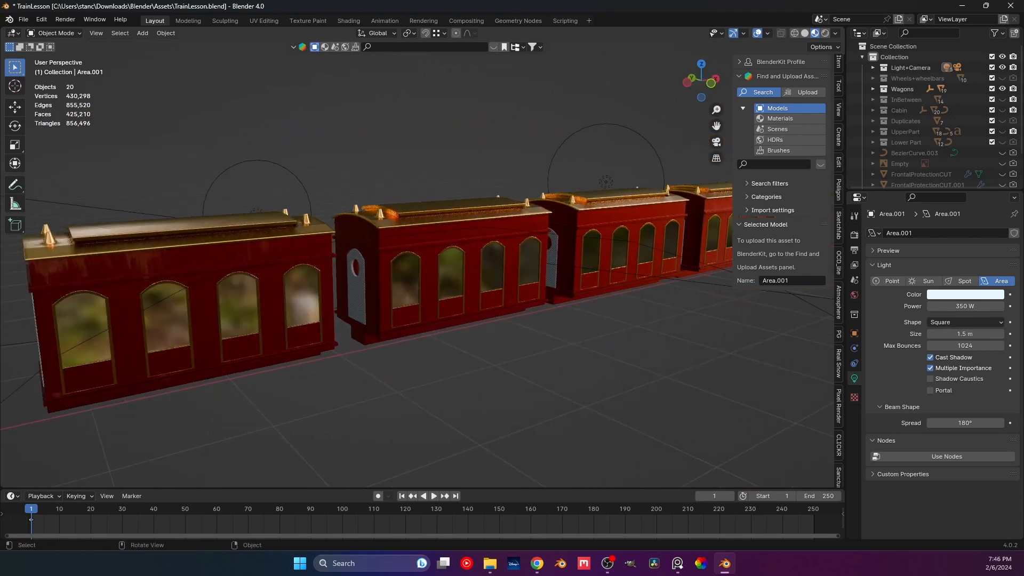
left_click(166, 298)
left_click(429, 287)
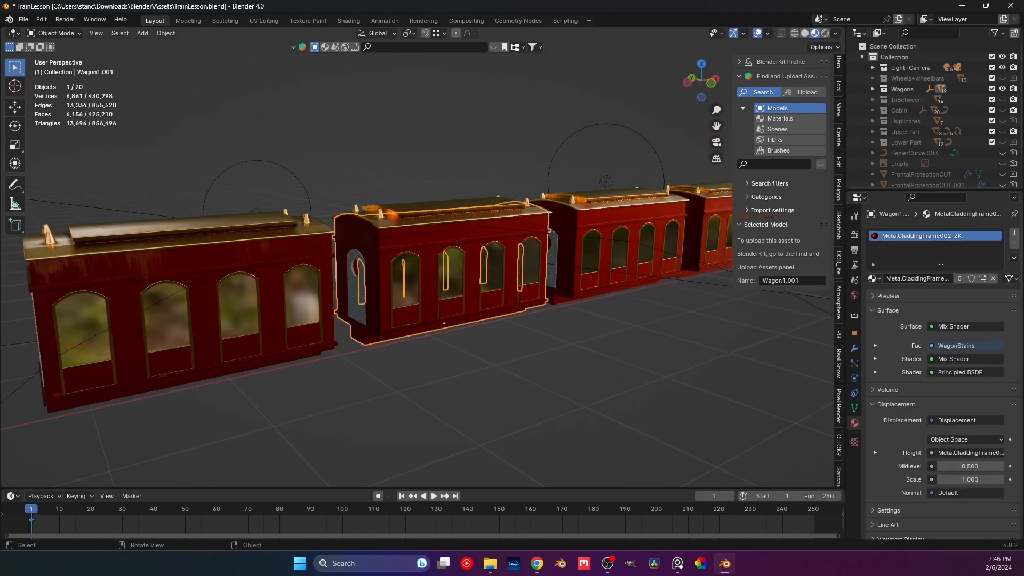
middle_click_drag(429, 287, 299, 294, "shift")
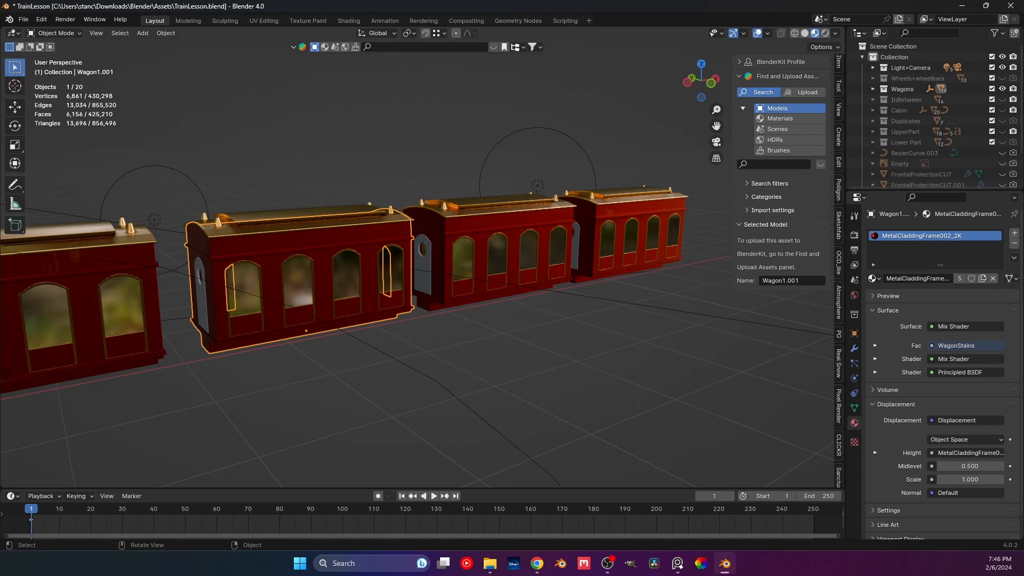
middle_click_drag(374, 298, 462, 320)
scroll(464, 294, "down", 3)
scroll(403, 314, "up", 1)
Step: Select the first wagon's gold roof and give it a single-user copy of MetalGoldPaint002_2K in the Shading workspace
left_click(341, 247)
scroll(341, 247, "up", 4)
middle_click_drag(341, 248, 428, 273)
scroll(427, 273, "down", 1)
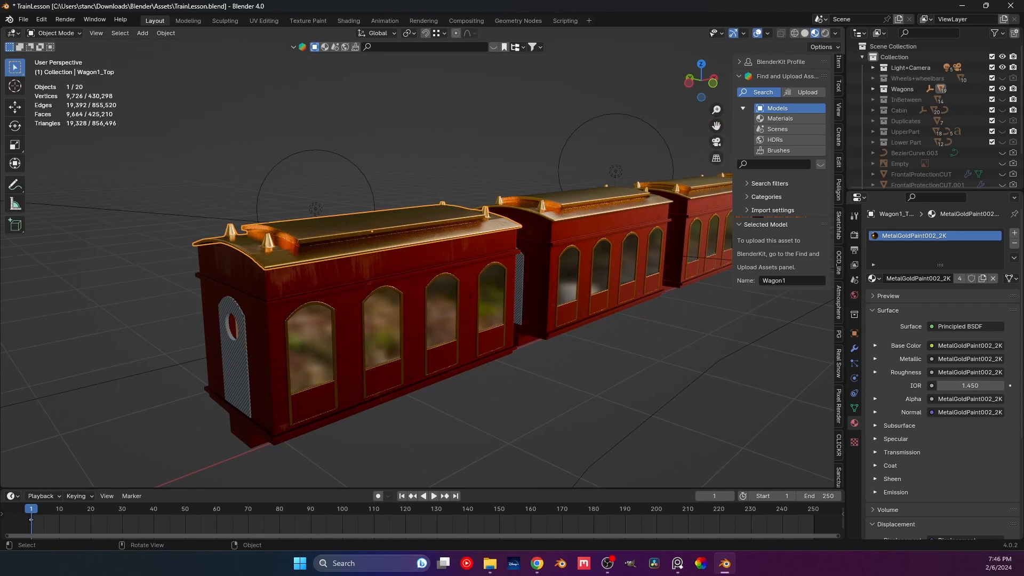
middle_click_drag(428, 272, 394, 257)
scroll(368, 256, "up", 1)
scroll(394, 257, "up", 1)
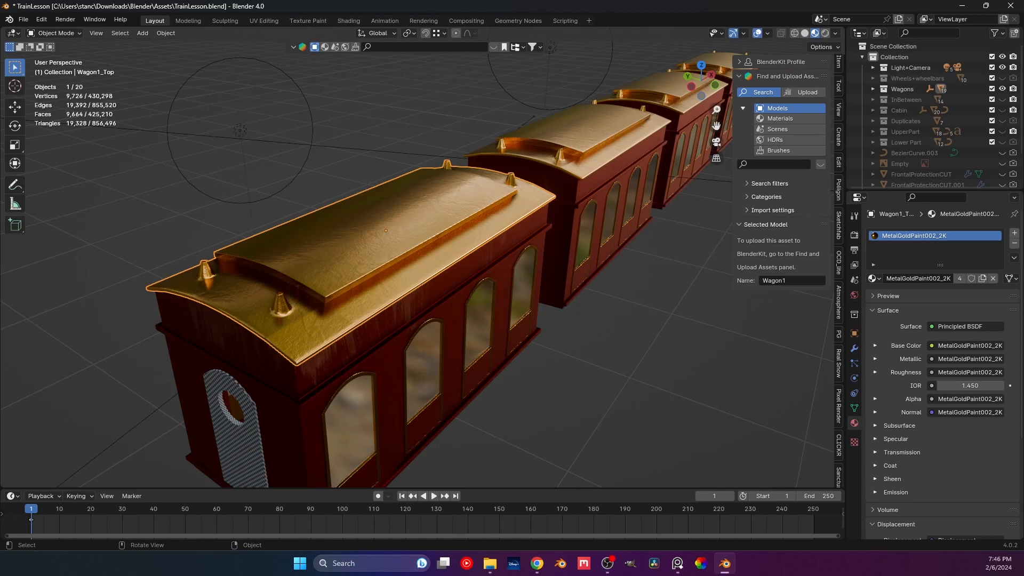
middle_click_drag(394, 257, 376, 244)
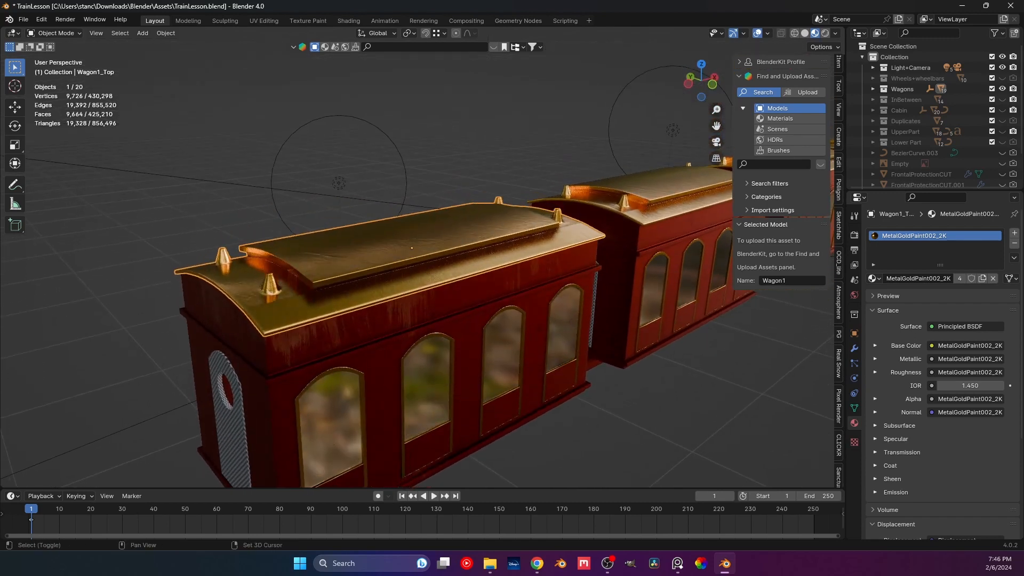
key("shift+a")
key("Escape")
left_click(349, 20)
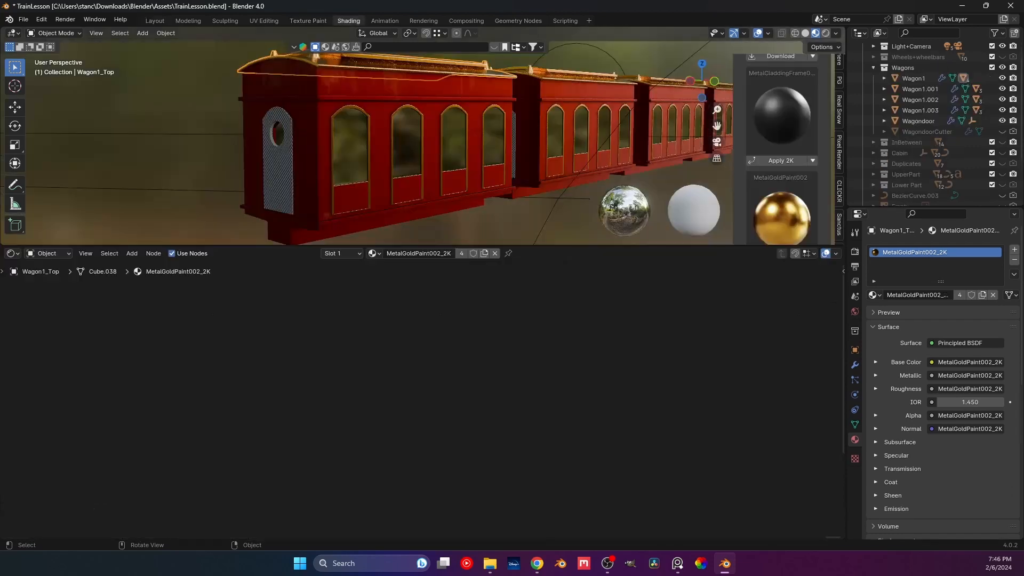
left_click(461, 254)
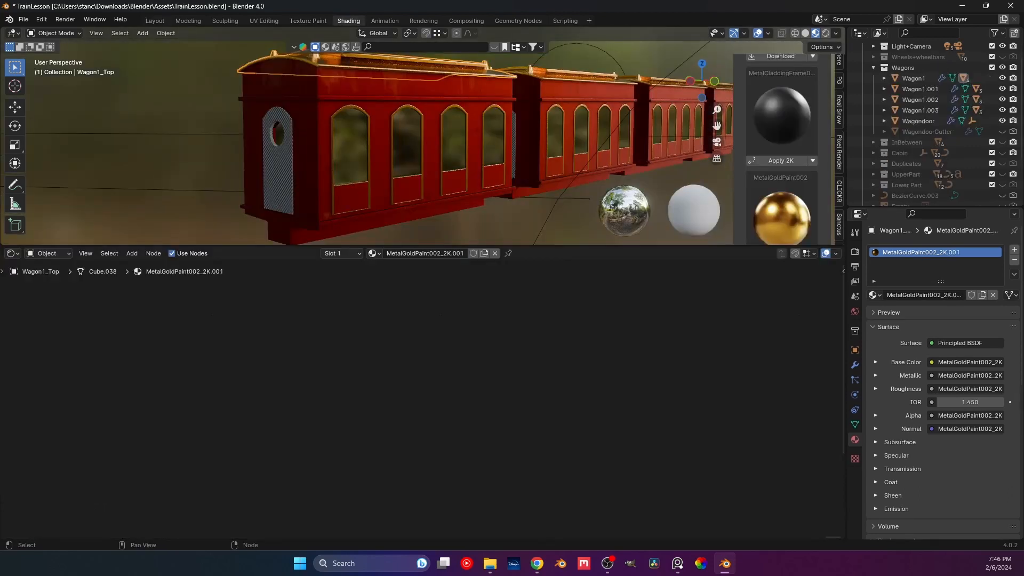
key("Home")
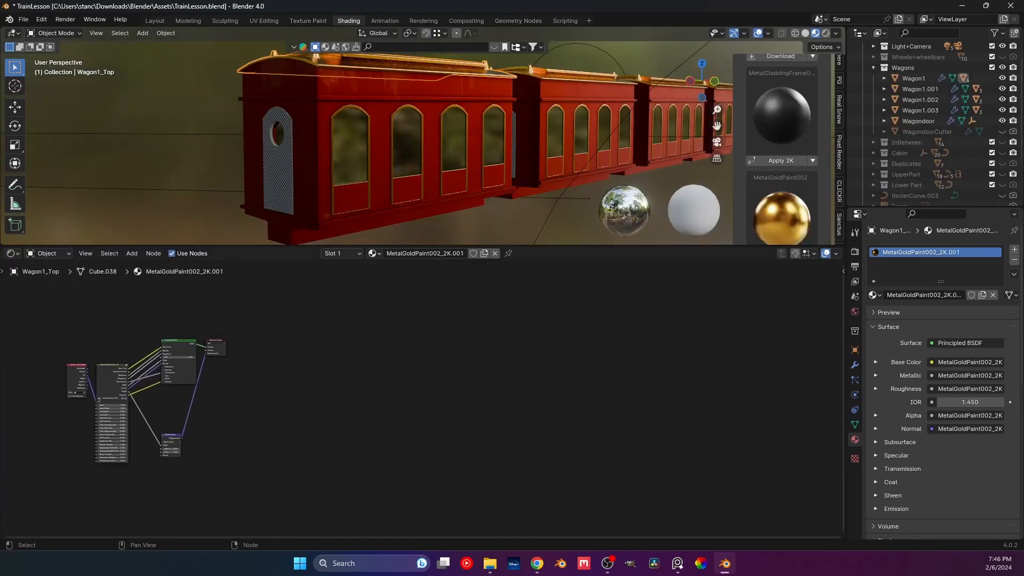
Step: Move the Material Output node well away from the Principled BSDF to free space between them
left_click_drag(223, 338, 359, 372)
left_click(359, 372)
left_click_drag(216, 344, 383, 393)
middle_click_drag(426, 155, 395, 134)
scroll(395, 135, "up", 2)
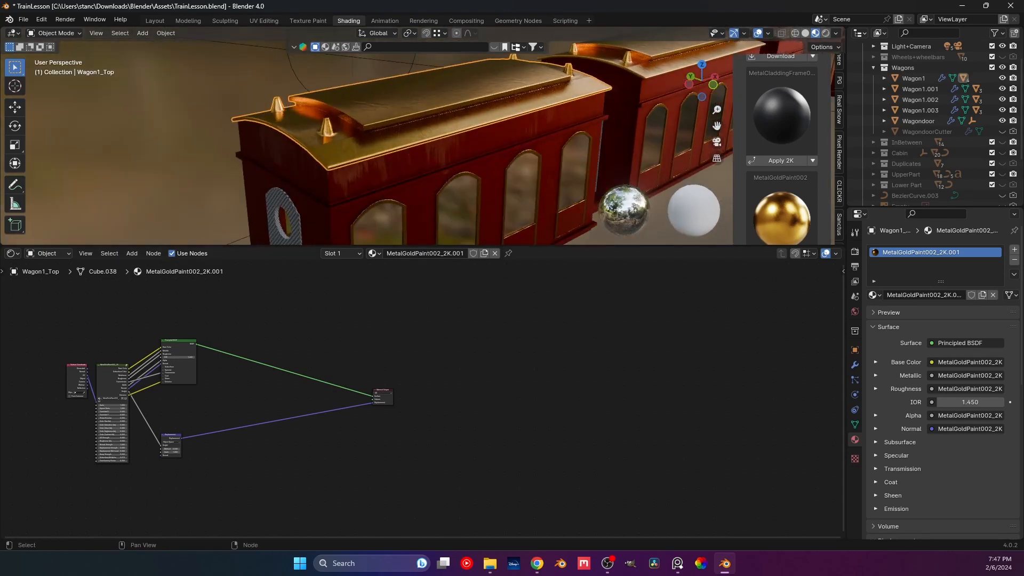
Step: Add a Geometry node and a Color Ramp node above the roof material's existing nodes
key("shift+a")
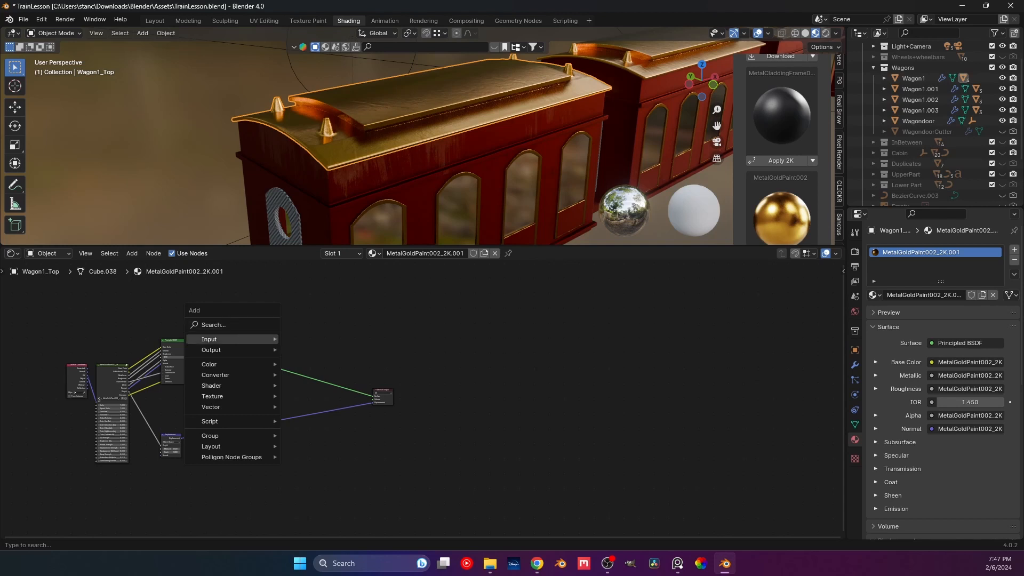
left_click(240, 325)
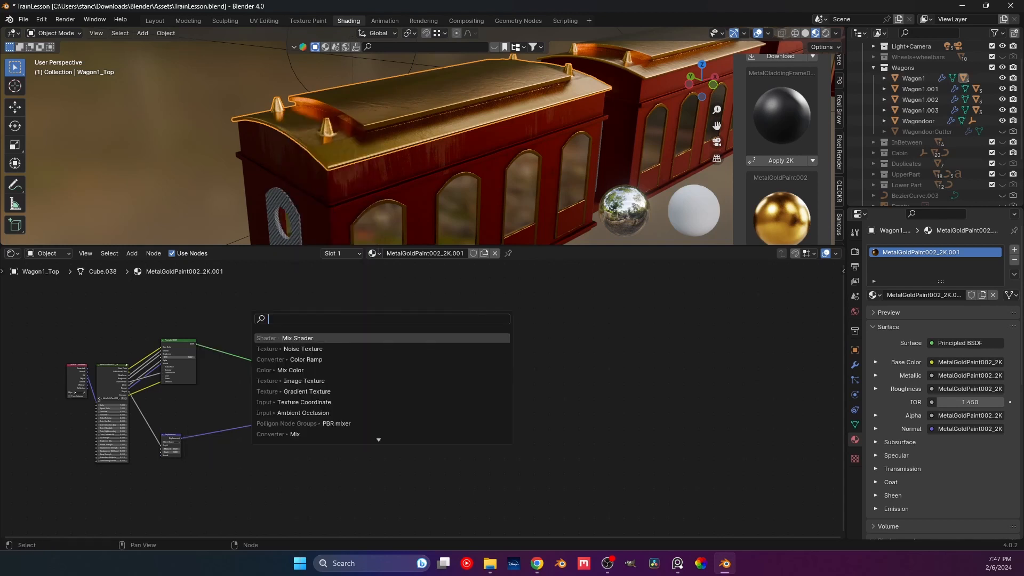
type("ge")
key("Return")
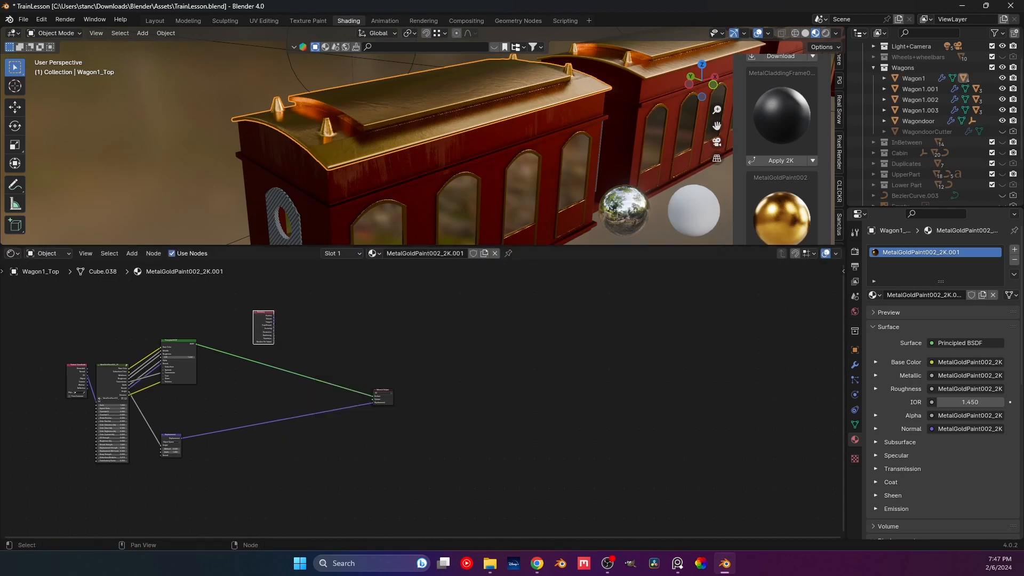
key("shift+a")
left_click(240, 319)
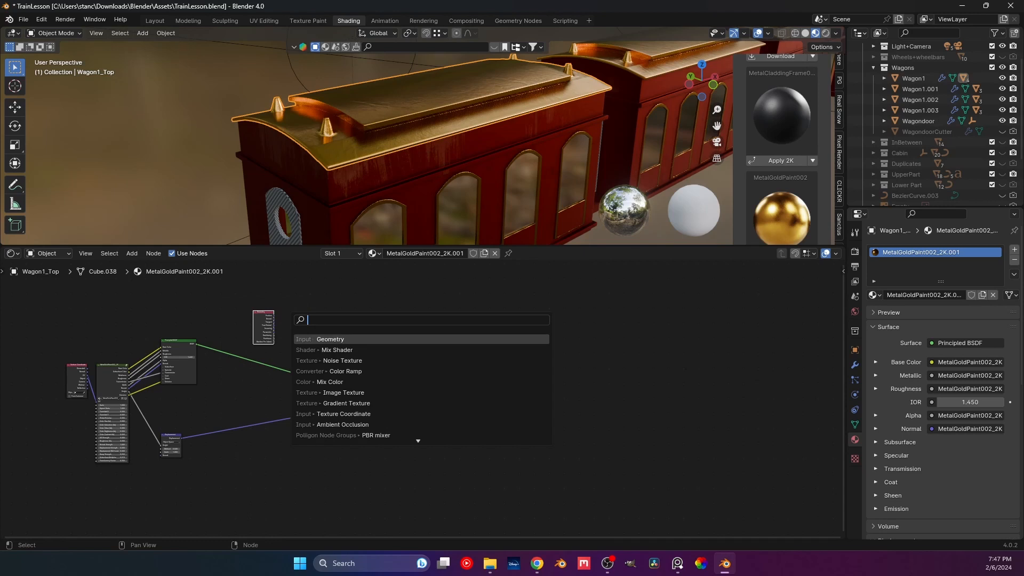
left_click(337, 371)
left_click(285, 316)
Step: Connect the Geometry node's Normal output to the Color Ramp's Fac, preview the ramp on the roof and move its black stop to 0.295
scroll(286, 318, "up", 6)
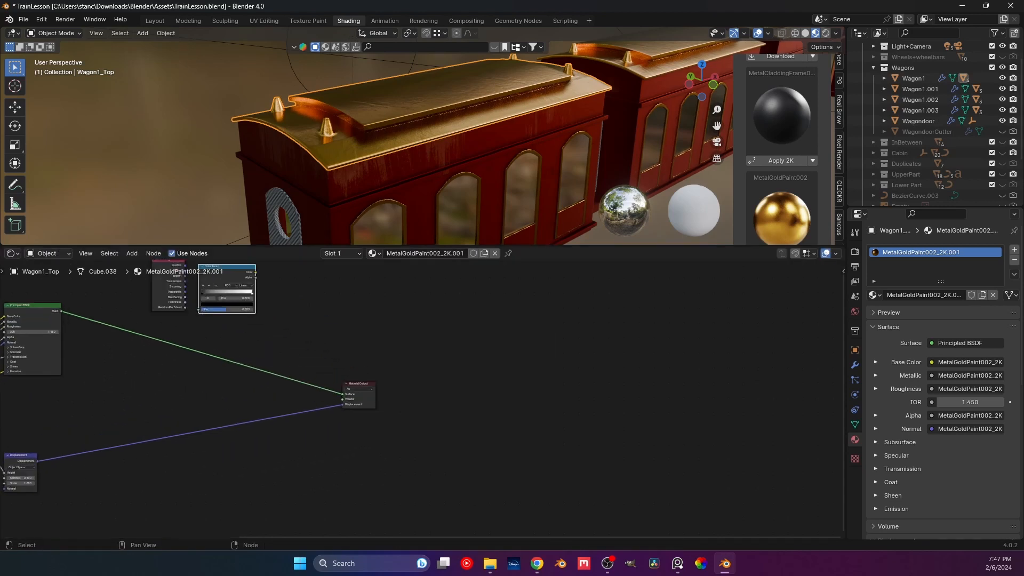
middle_click_drag(234, 299, 353, 378, "shift")
scroll(304, 357, "up", 5)
scroll(353, 377, "up", 6)
middle_click_drag(304, 341, 347, 387, "shift")
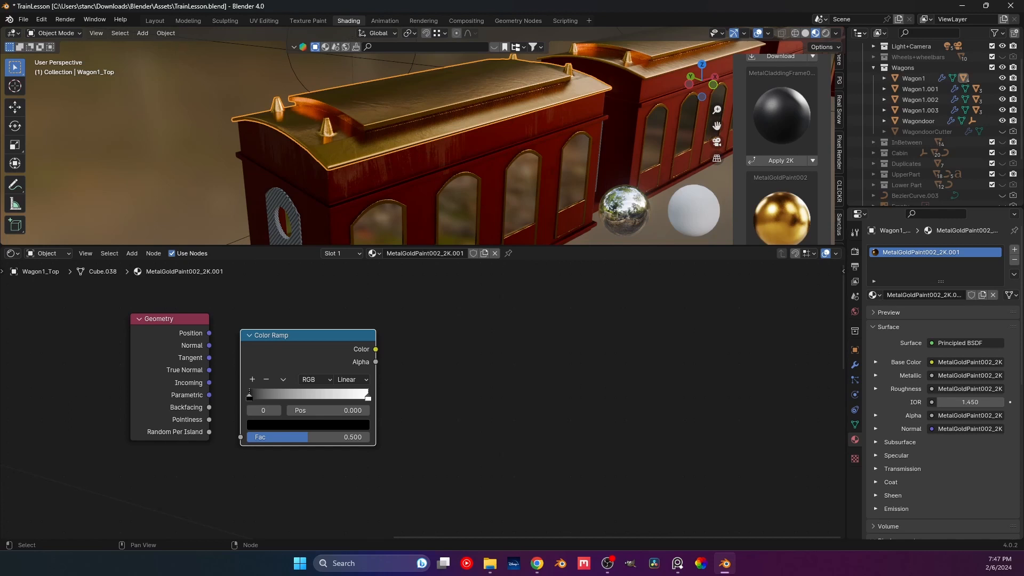
left_click_drag(209, 345, 240, 437)
left_click(307, 373, "ctrl+shift")
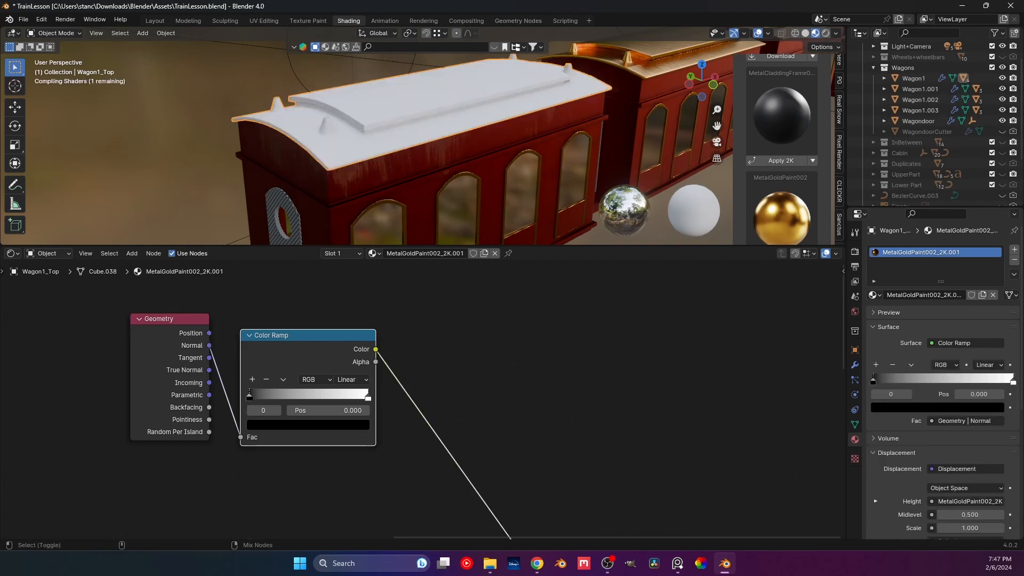
left_click_drag(249, 393, 285, 396)
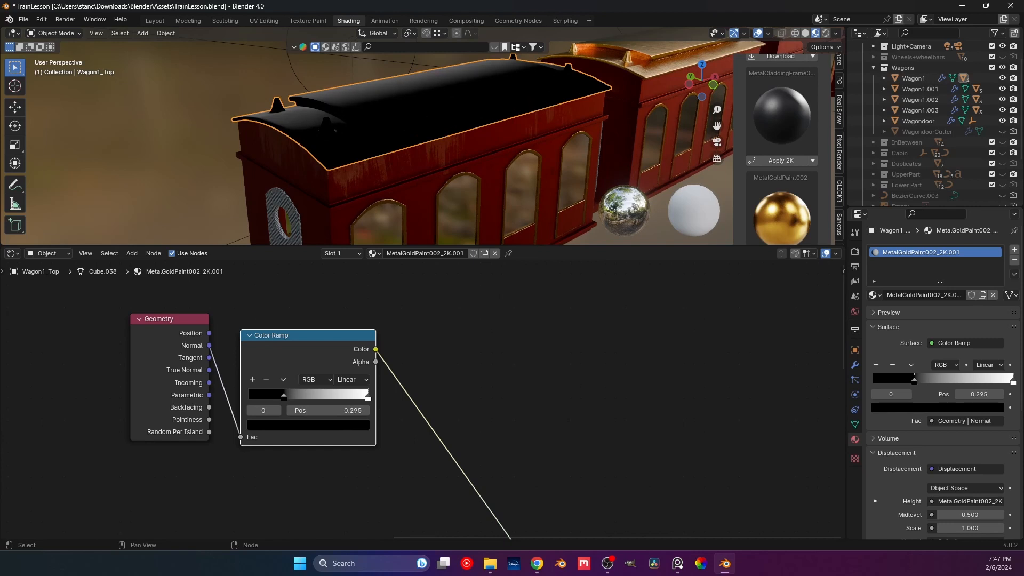
middle_click_drag(373, 155, 413, 155)
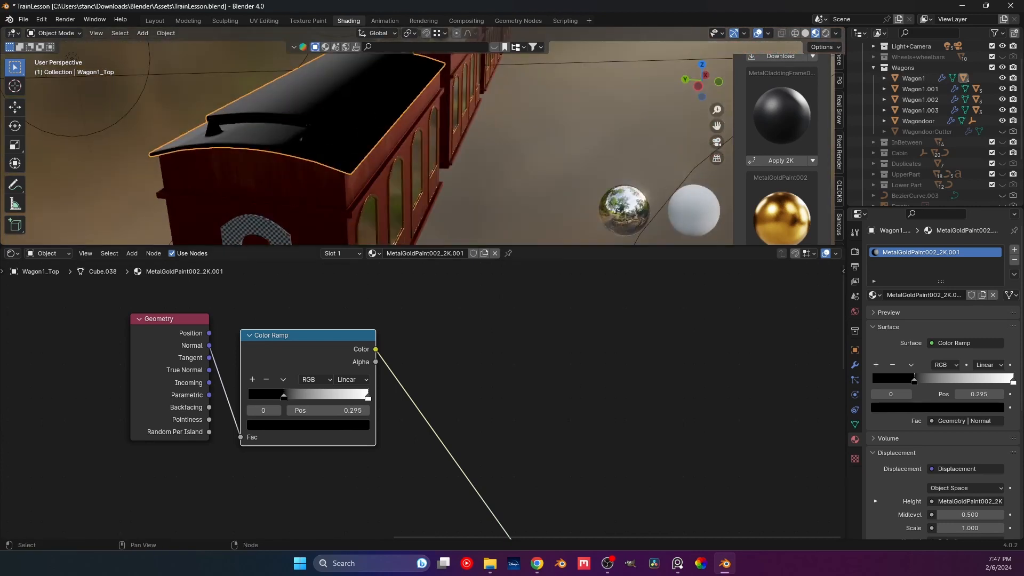
Step: Try the Geometry node's Position, Parametric and True Normal outputs as the Color Ramp's Fac, with the black stop at 0.236
left_click_drag(209, 333, 240, 437)
mouse_move(284, 396)
left_mouse_down()
mouse_move(251, 395)
mouse_move(363, 395)
mouse_move(277, 396)
left_mouse_up()
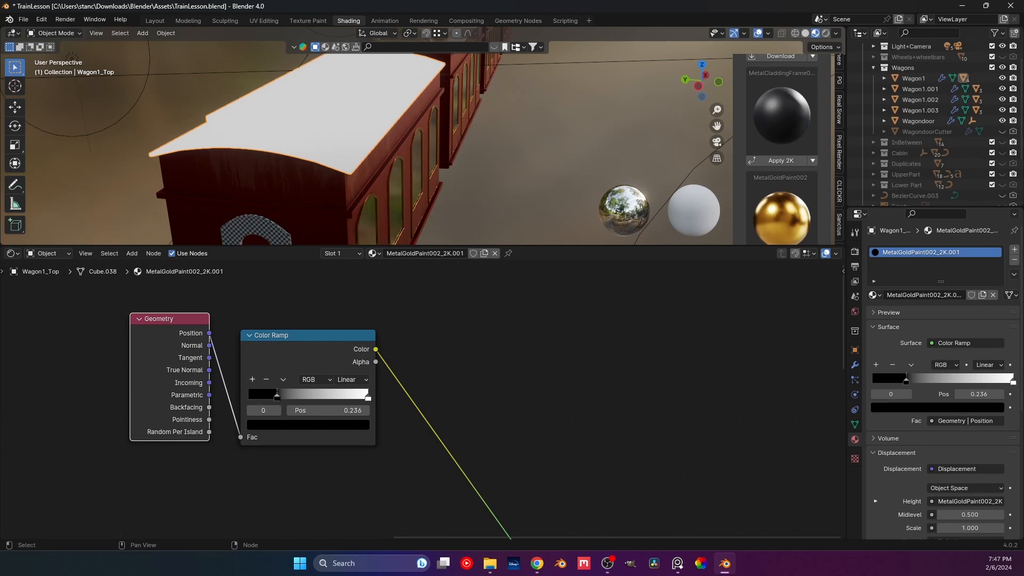
left_click_drag(209, 395, 241, 436)
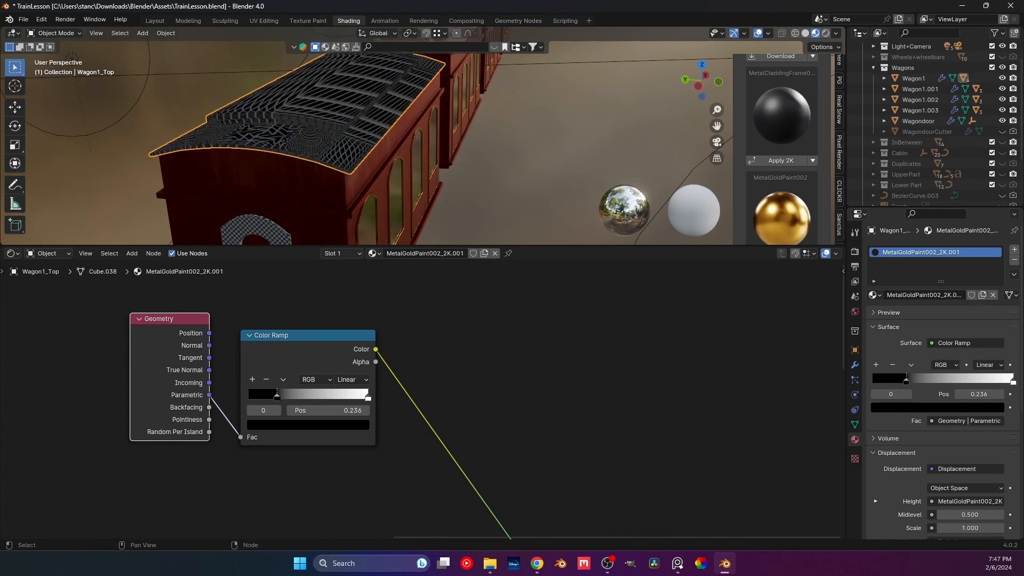
left_click_drag(209, 369, 240, 437)
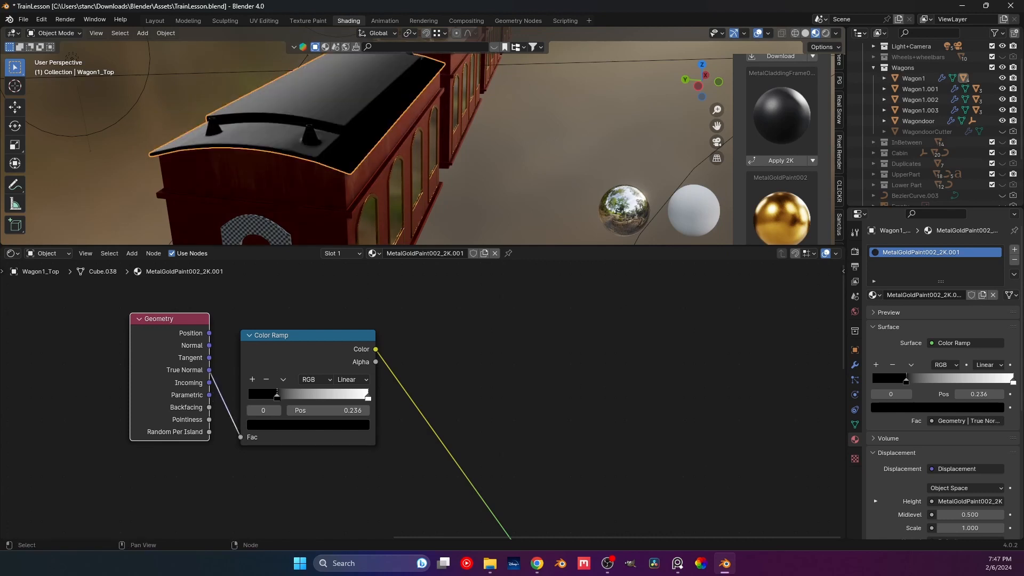
Step: Apply Shade Auto Smooth to the first wagon's roof
right_click(271, 117)
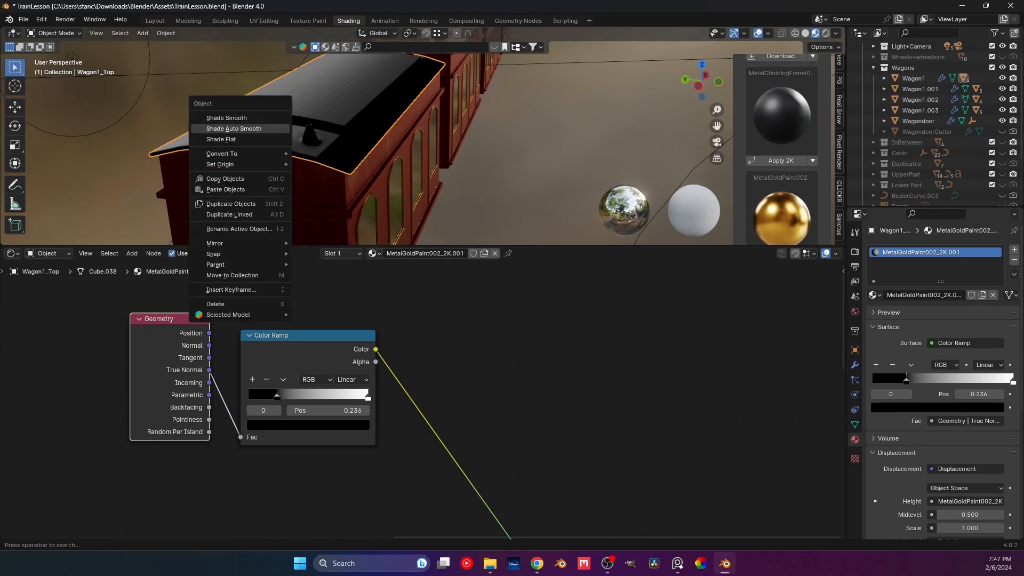
left_click(270, 128)
middle_click_drag(270, 130, 309, 131)
Step: Try the Geometry node's Tangent output as the Color Ramp's Fac and set the black stop to 0.000
left_click_drag(209, 358, 240, 437)
middle_click_drag(368, 154, 304, 152)
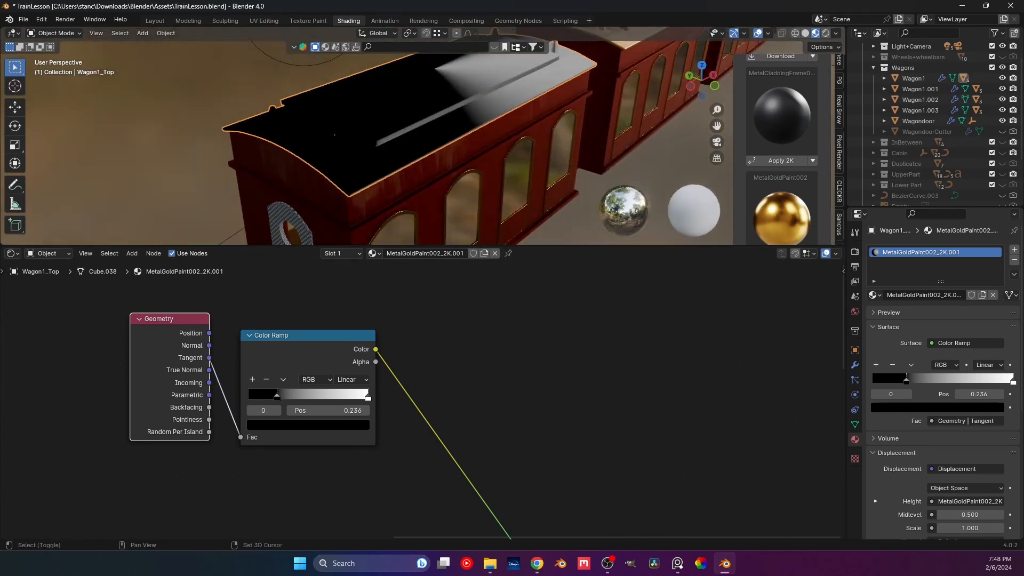
mouse_move(368, 398)
left_mouse_down()
mouse_move(313, 398)
mouse_move(370, 397)
left_mouse_up()
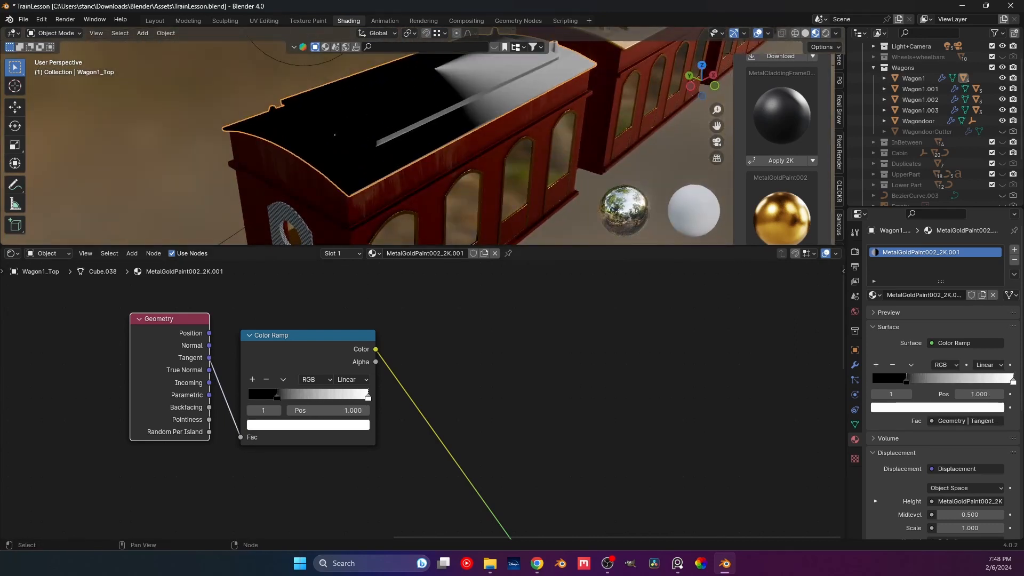
left_click_drag(276, 397, 247, 398)
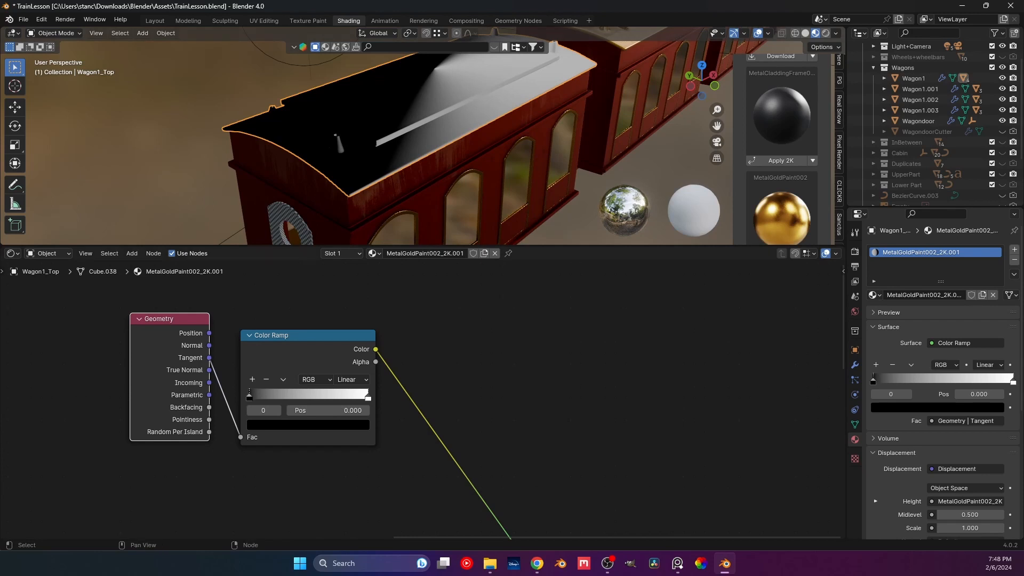
Step: Feed Geometry Pointiness into the Color Ramp and bring its stops close together in the rendered view, with the black stop at 0.505
left_click_drag(209, 370, 209, 419)
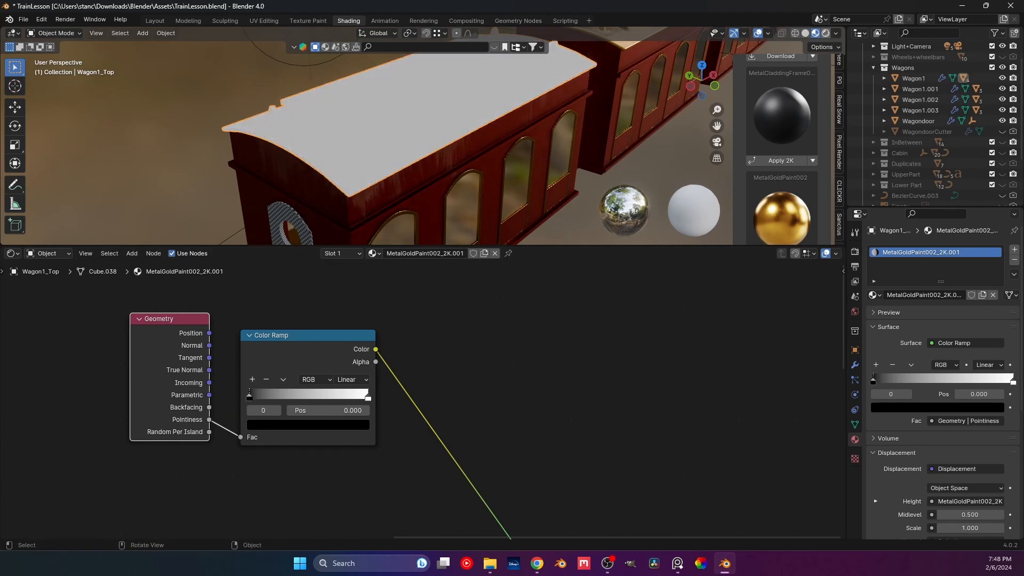
left_click_drag(249, 396, 313, 396)
left_click_drag(307, 335, 331, 333)
left_click_drag(391, 395, 347, 395)
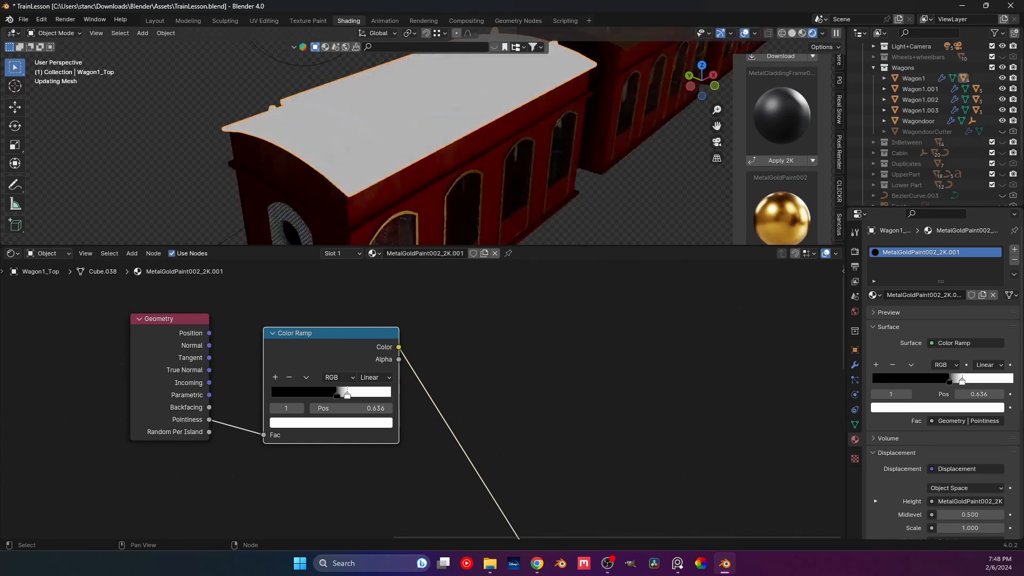
left_click(336, 395)
mouse_move(336, 396)
left_mouse_down()
mouse_move(325, 395)
mouse_move(346, 395)
mouse_move(332, 395)
left_mouse_up()
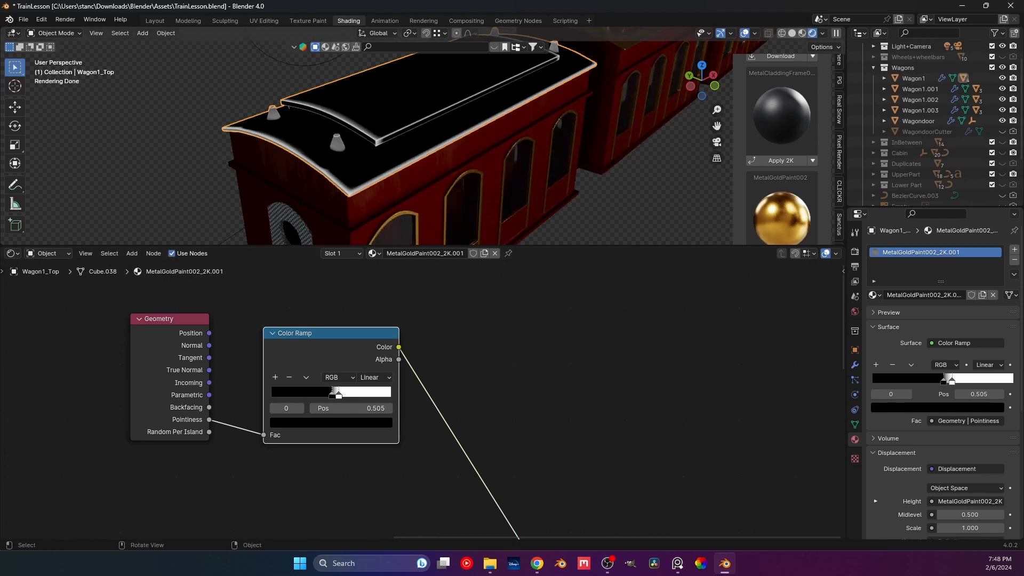
Step: Examine the black-and-white edge mask on the first wagon's roof from several angles
middle_click_drag(395, 155, 565, 165)
scroll(424, 144, "down", 2)
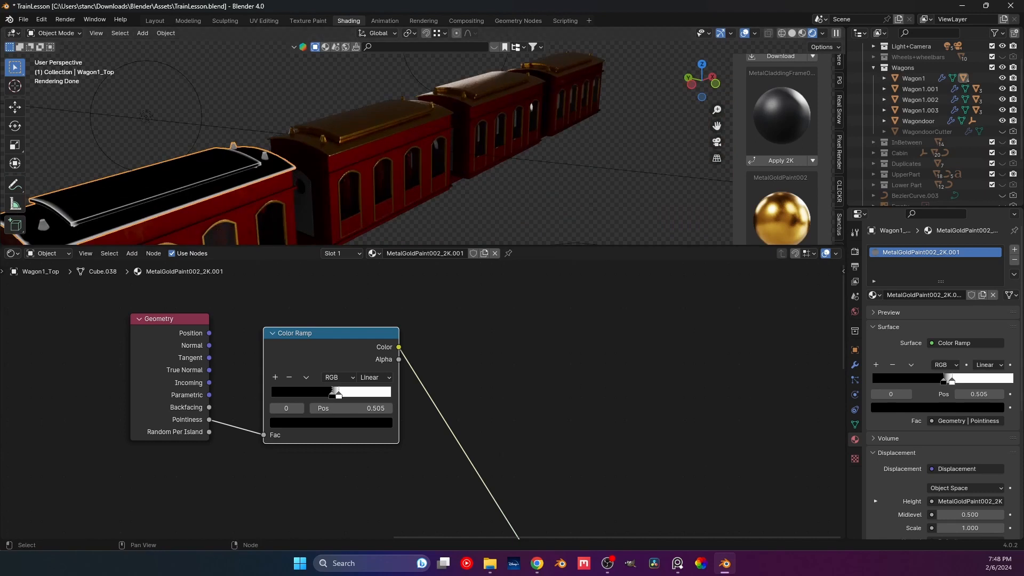
middle_click_drag(405, 384, 553, 362)
middle_click_drag(426, 155, 474, 160)
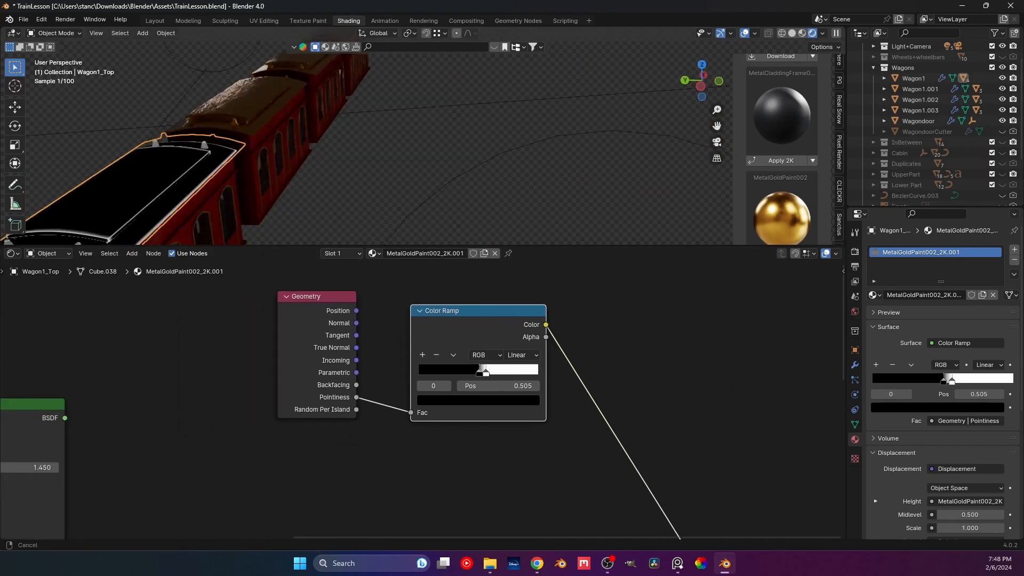
middle_click_drag(330, 176, 453, 128, "shift")
middle_click_drag(453, 128, 421, 128)
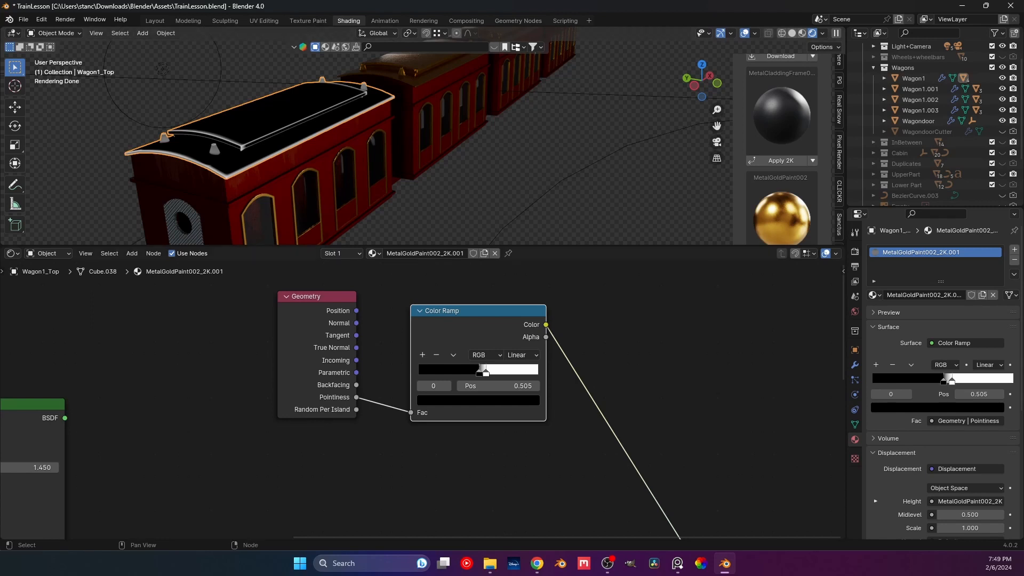
Step: Make room before the Material Output and insert a Mix Shader node between the Color Ramp and the output
scroll(345, 307, "down", 5)
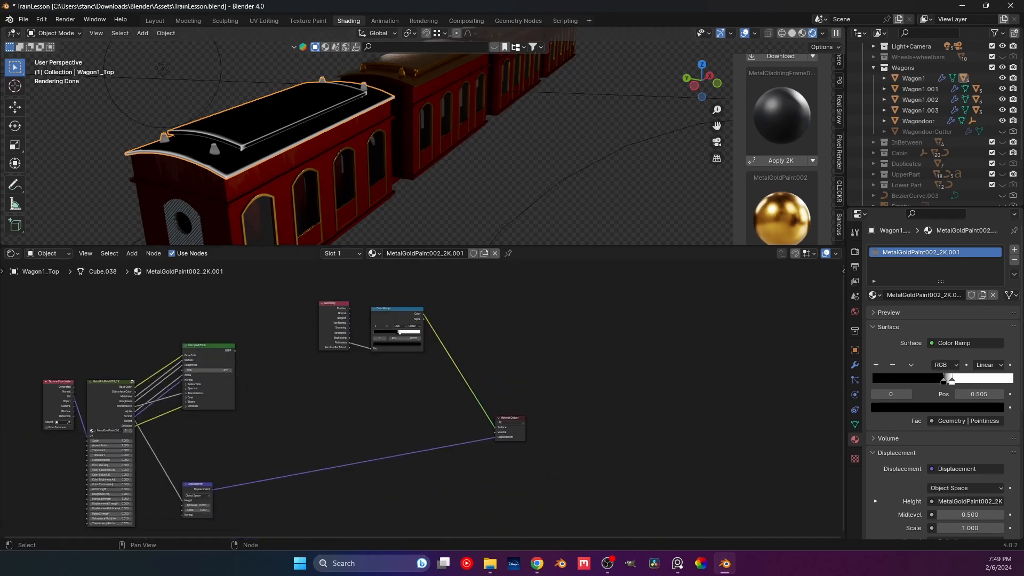
left_click_drag(510, 418, 588, 419)
left_click(451, 386)
key("shift+a")
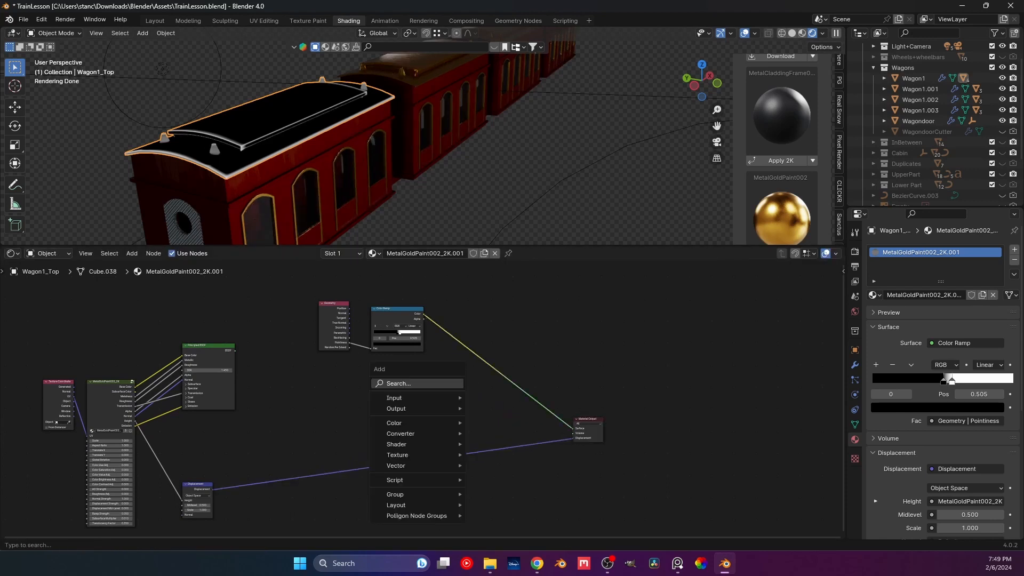
type("mix")
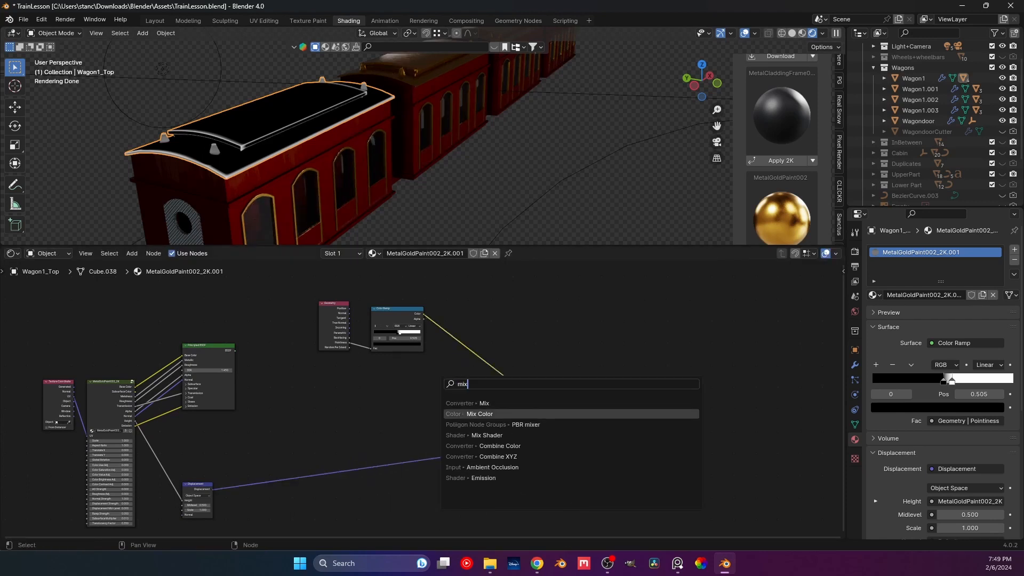
key("Down")
key("Down")
key("Return")
left_click(515, 386)
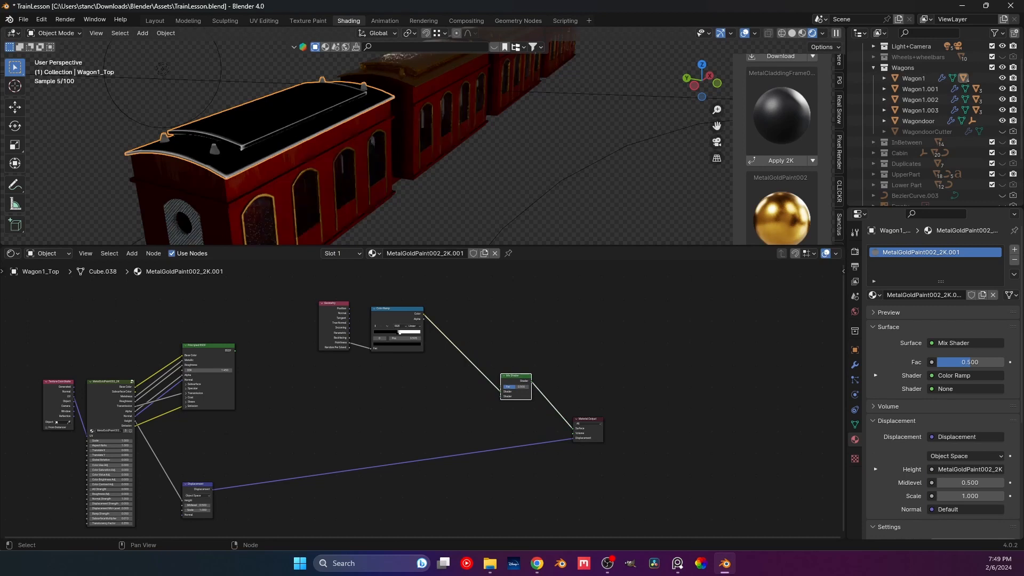
Step: Reconnect the Color Ramp's Color to the Mix Shader's Fac and link the Principled BSDF to its first Shader input
left_click_drag(500, 391, 475, 381)
left_click(473, 380)
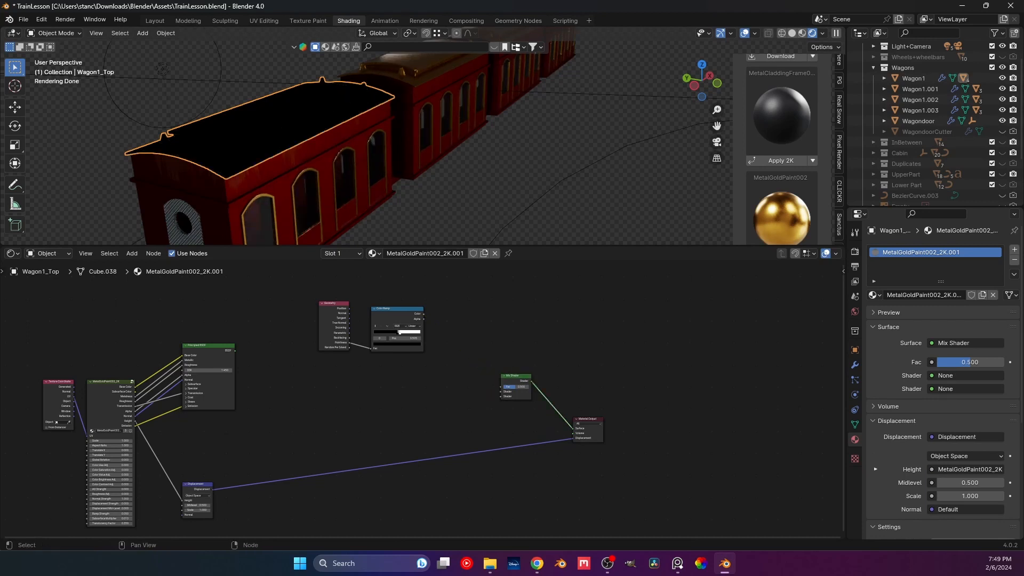
left_click_drag(424, 314, 500, 387)
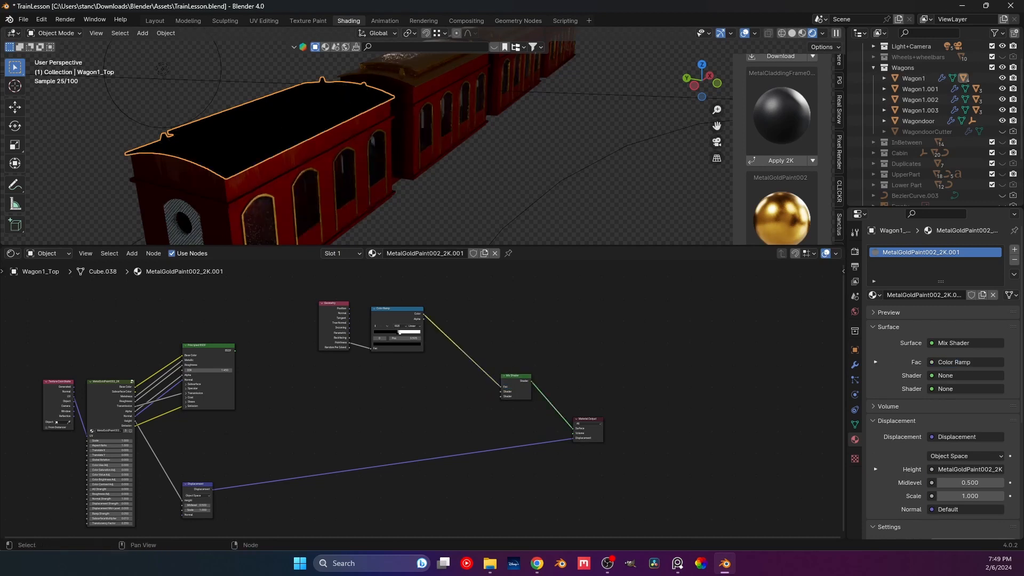
left_click(234, 350)
left_click_drag(234, 350, 500, 391)
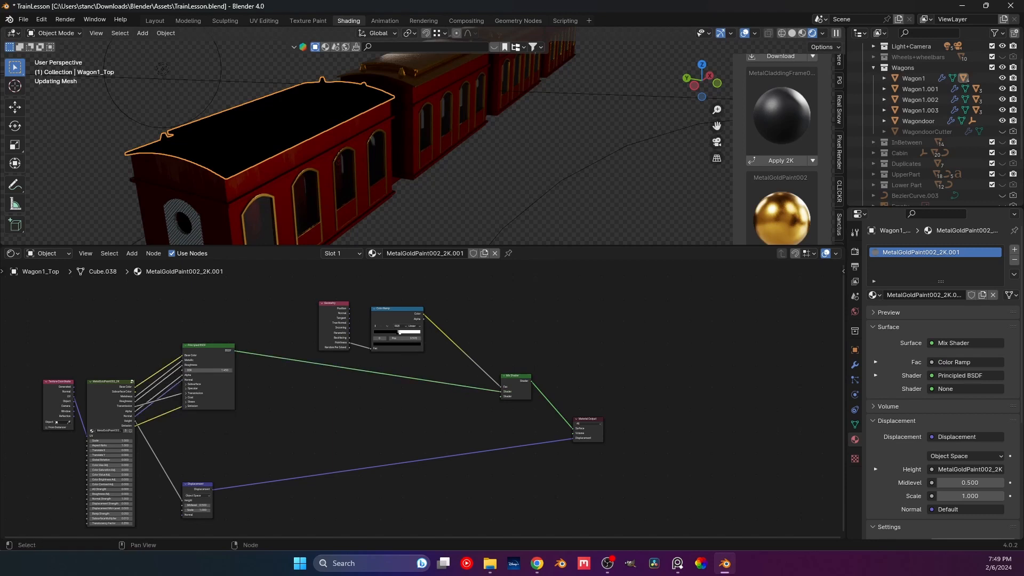
Step: Add the Snow.001 node group and connect its BSDF output to the Mix Shader's second Shader input
key("shift+a")
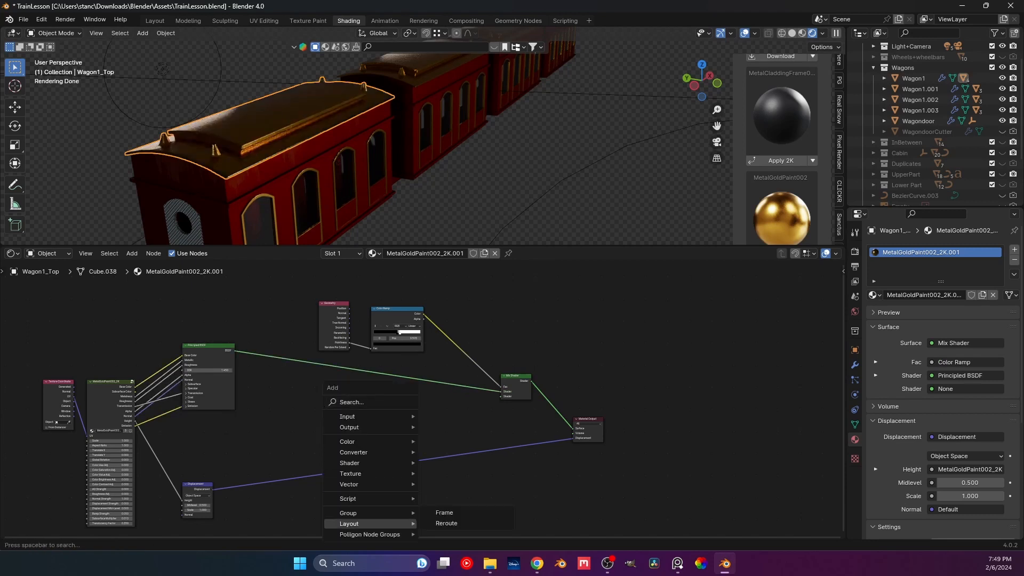
mouse_move(373, 513)
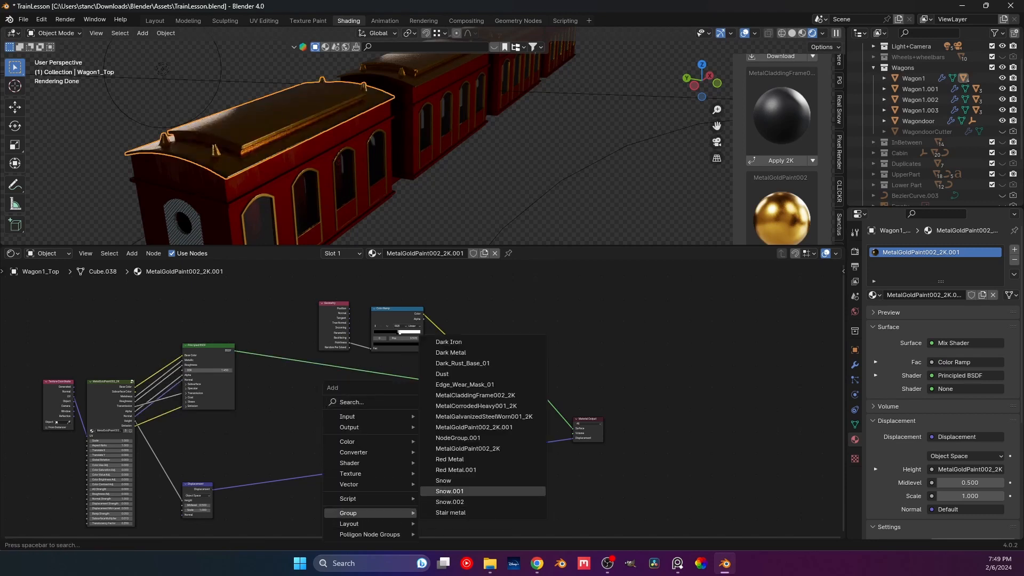
left_click(450, 491)
left_click(469, 415)
left_click_drag(469, 415, 503, 396)
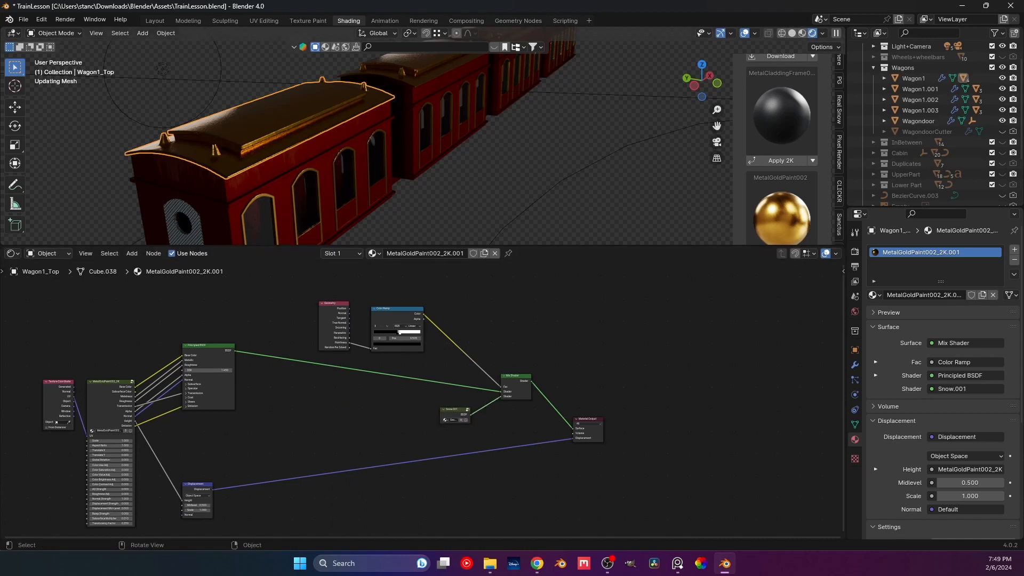
Step: Save the file and inspect the first wagon's roof edges up close
middle_click_drag(163, 69, 311, 89)
key("ctrl+s")
scroll(311, 89, "up", 8)
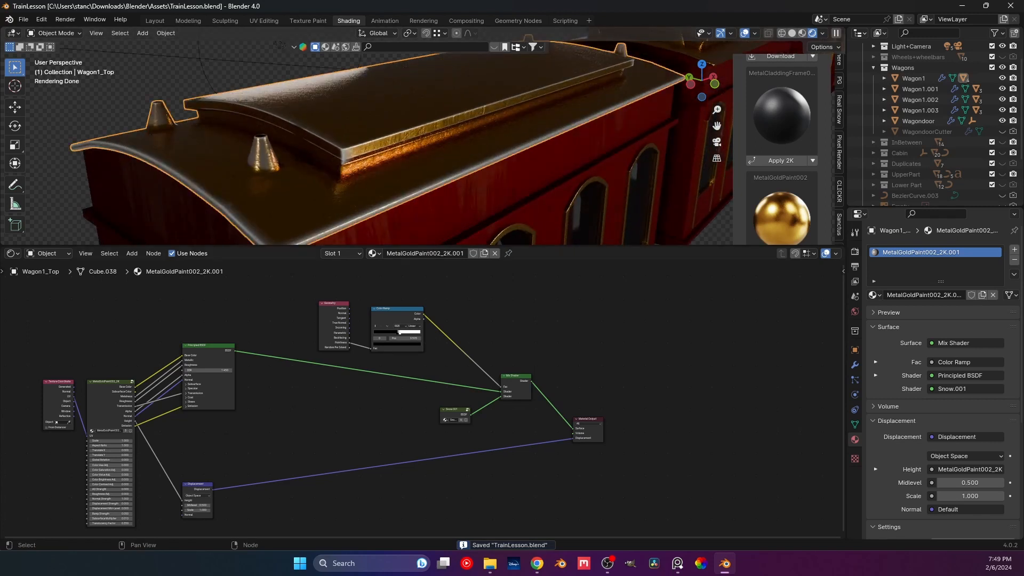
Step: Swap the Mix Shader inputs so Snow.001 feeds the first Shader input and the Principled BSDF feeds the second
scroll(435, 398, "up", 1)
left_click_drag(458, 413, 436, 419)
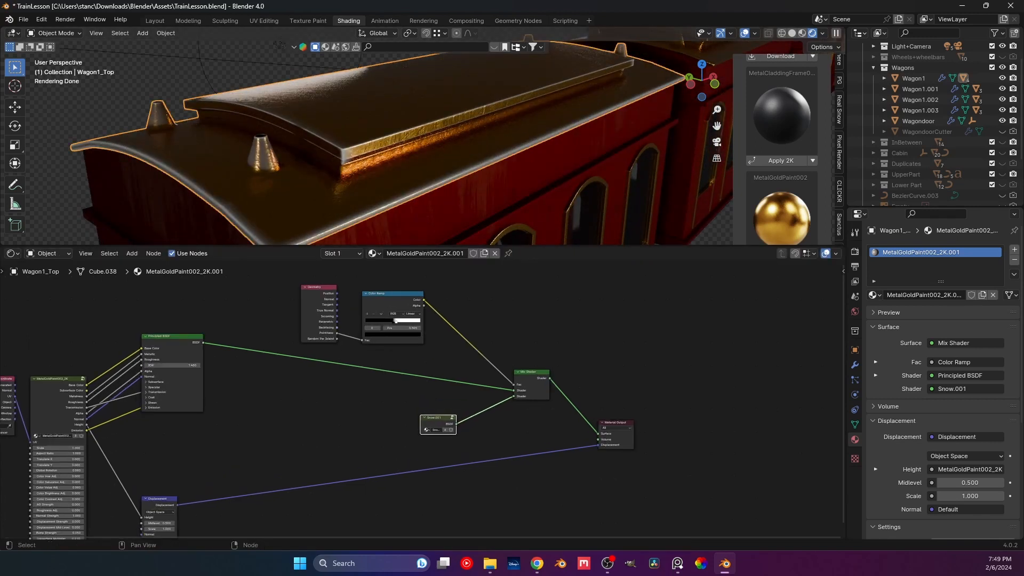
right_click_drag(483, 372, 482, 423, "ctrl")
left_click_drag(438, 418, 432, 368)
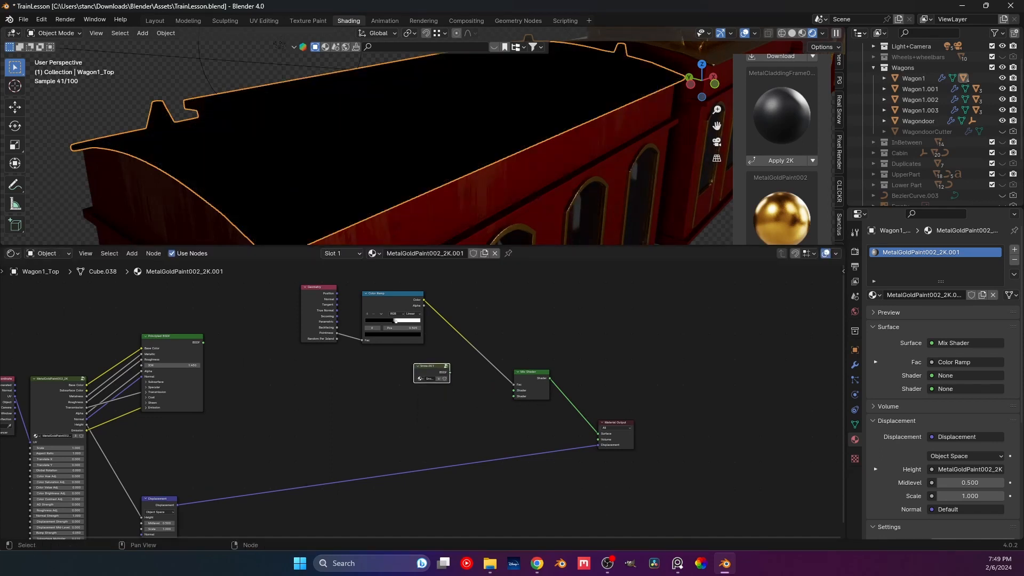
left_click(451, 396)
left_click_drag(203, 342, 513, 396)
left_click_drag(518, 385, 515, 390)
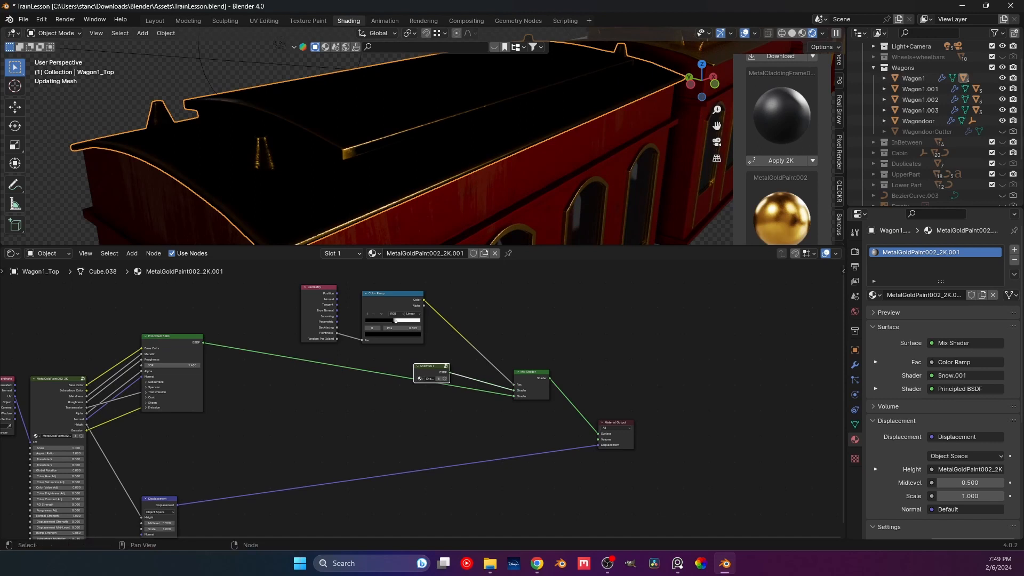
left_click_drag(429, 366, 441, 360)
Step: Move the Color Ramp's white stop to 0.523 while watching the roof corner
middle_click_drag(373, 176, 422, 117, "shift")
scroll(411, 149, "up", 4)
scroll(425, 394, "up", 1)
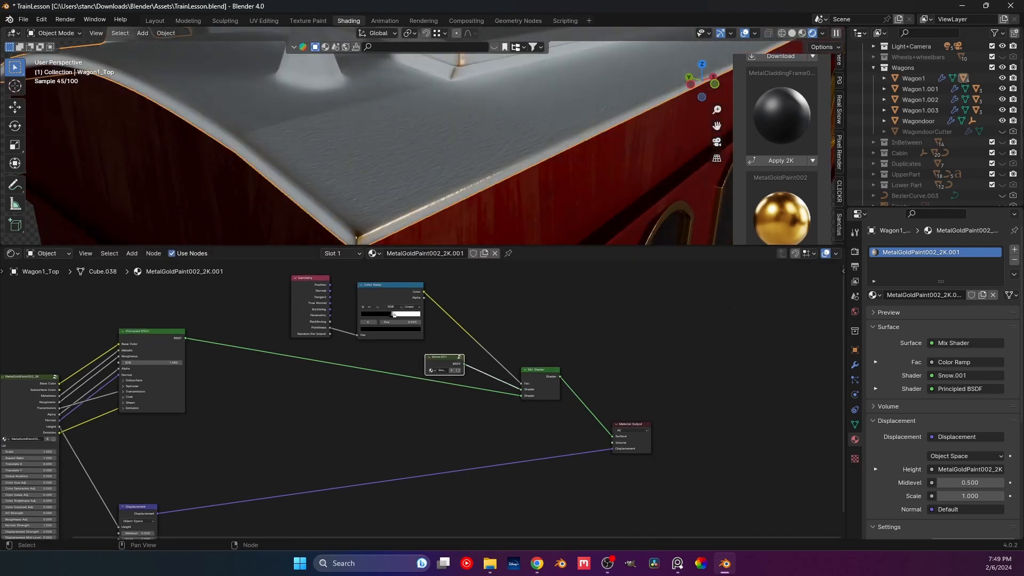
left_click(394, 315)
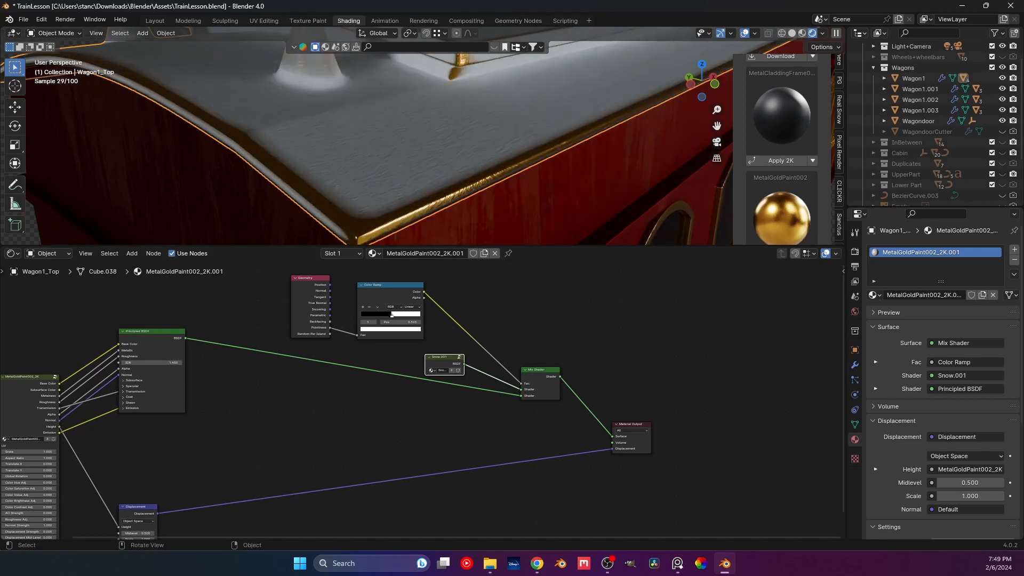
Step: Set the Color Ramp's white stop to 0.509 to widen the exposed gold along the roof edges
scroll(422, 136, "down", 5)
mouse_move(422, 136)
middle_mouse_down()
mouse_move(376, 132)
mouse_move(419, 120)
middle_mouse_up()
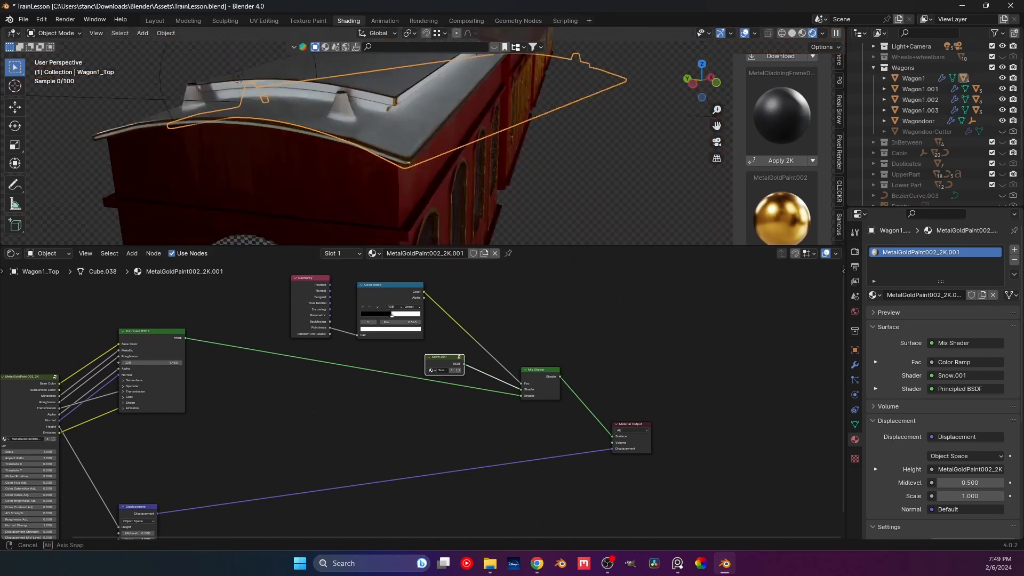
scroll(419, 120, "up", 3)
scroll(400, 303, "up", 5)
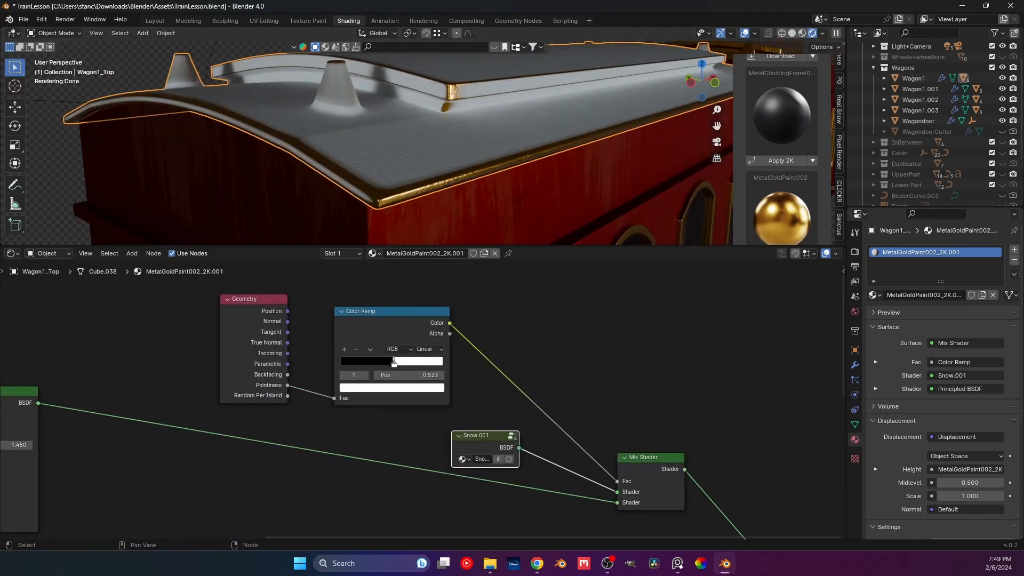
left_click(388, 290, "shift")
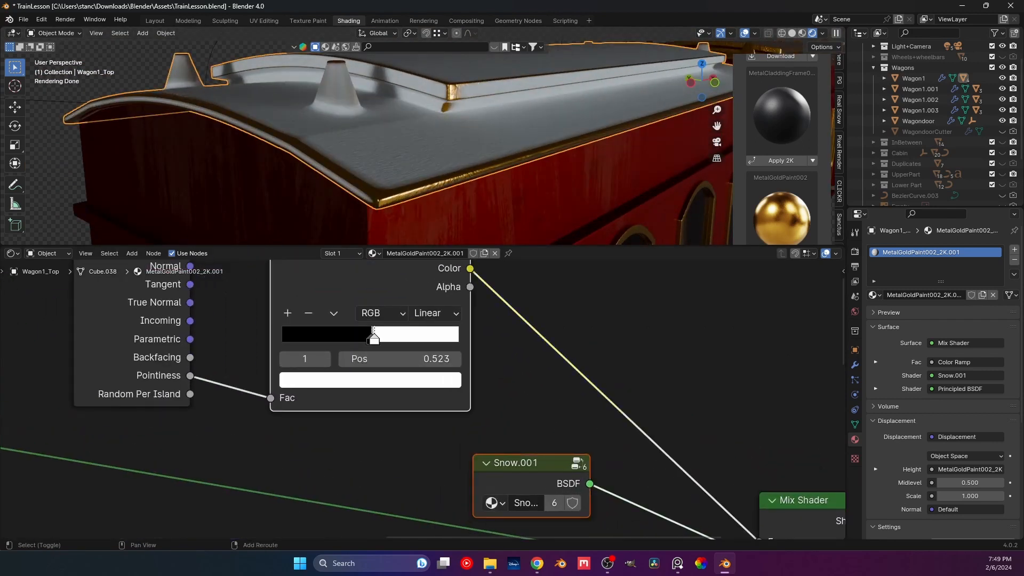
left_click(369, 340)
left_click_drag(376, 340, 372, 340)
left_click(372, 340)
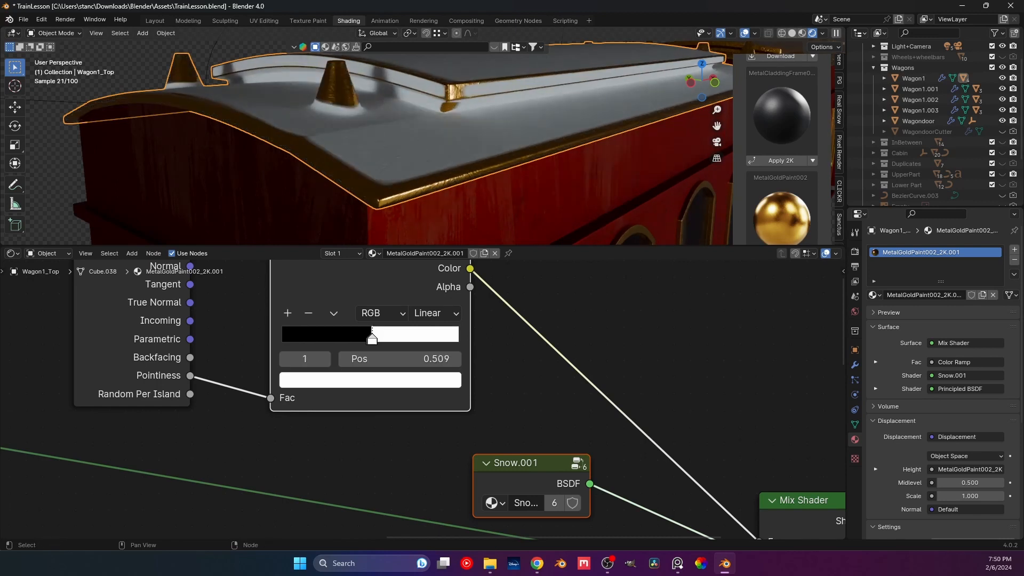
Step: Examine the snow-covered first wagon roof and the rest of the train from several angles and distances
scroll(421, 175, "down", 4)
middle_click_drag(421, 176, 102, 196)
scroll(328, 160, "up", 2)
middle_click_drag(299, 160, 235, 102)
scroll(367, 144, "down", 2)
mouse_move(341, 138)
middle_mouse_down()
mouse_move(338, 165)
mouse_move(389, 152)
mouse_move(387, 131)
mouse_move(448, 160)
mouse_move(357, 139)
middle_mouse_up()
scroll(389, 152, "up", 2)
scroll(447, 160, "down", 2)
middle_click_drag(498, 109, 521, 88)
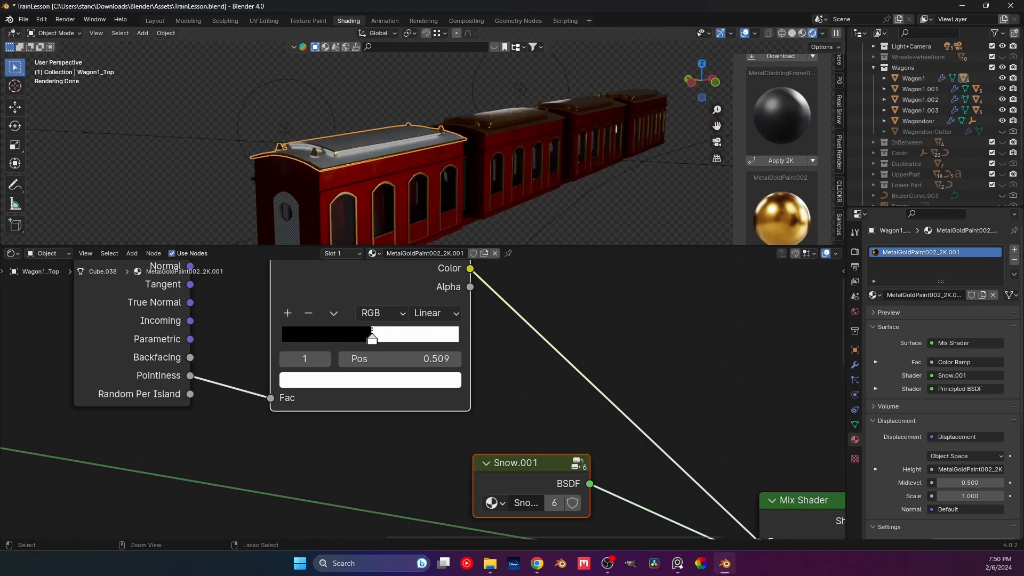
Step: Save the train file
key("ctrl+s")
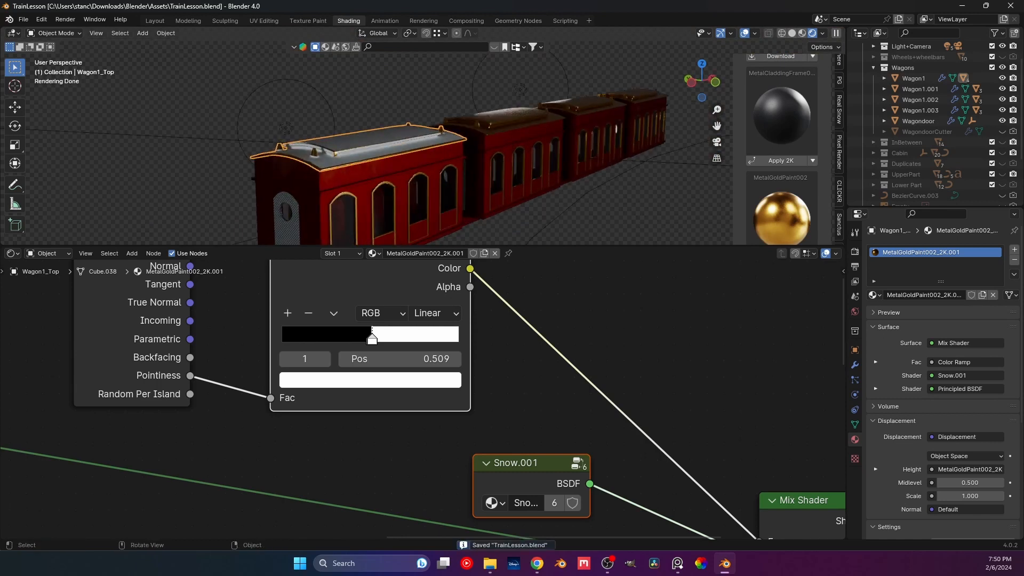
mouse_move(480, 134)
middle_mouse_down()
mouse_move(495, 145)
mouse_move(481, 138)
middle_mouse_up()
scroll(480, 137, "down", 2)
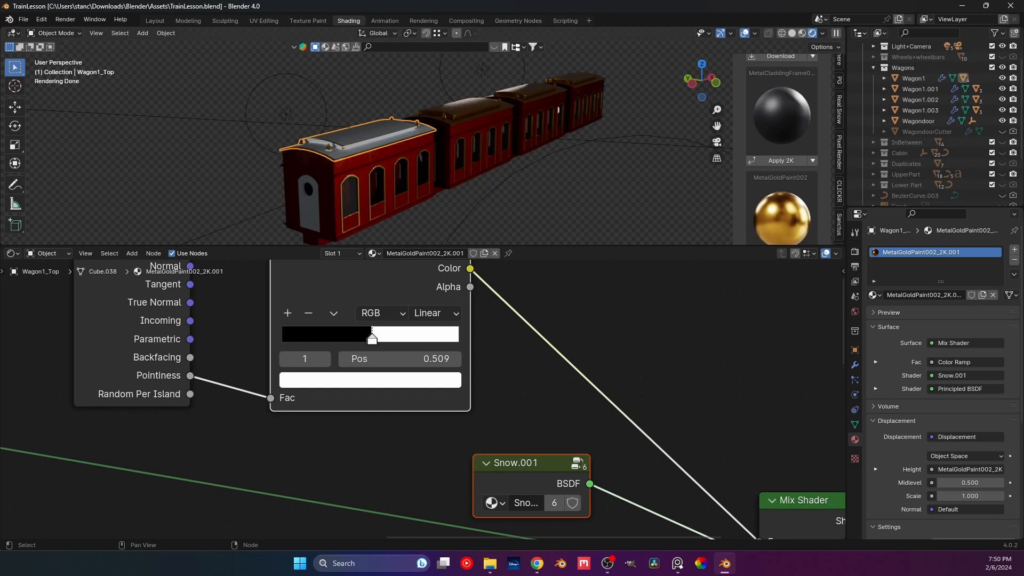
Step: Move the Material Output further away and insert a duplicate of the Mix Shader between the first Mix Shader and the output
scroll(298, 269, "down", 5)
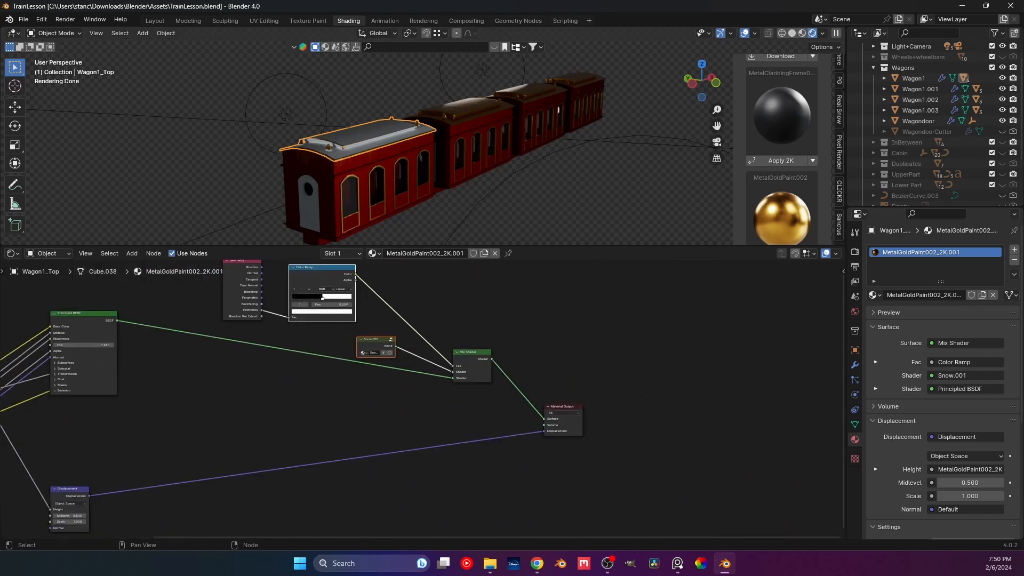
left_click_drag(562, 407, 722, 407)
left_click(664, 368)
key("shift+a")
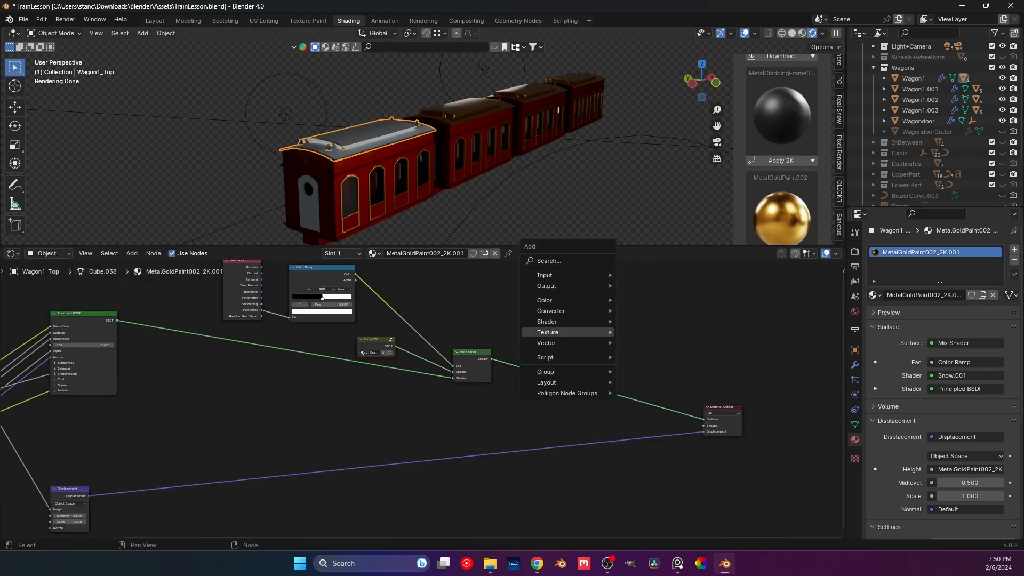
key("Escape")
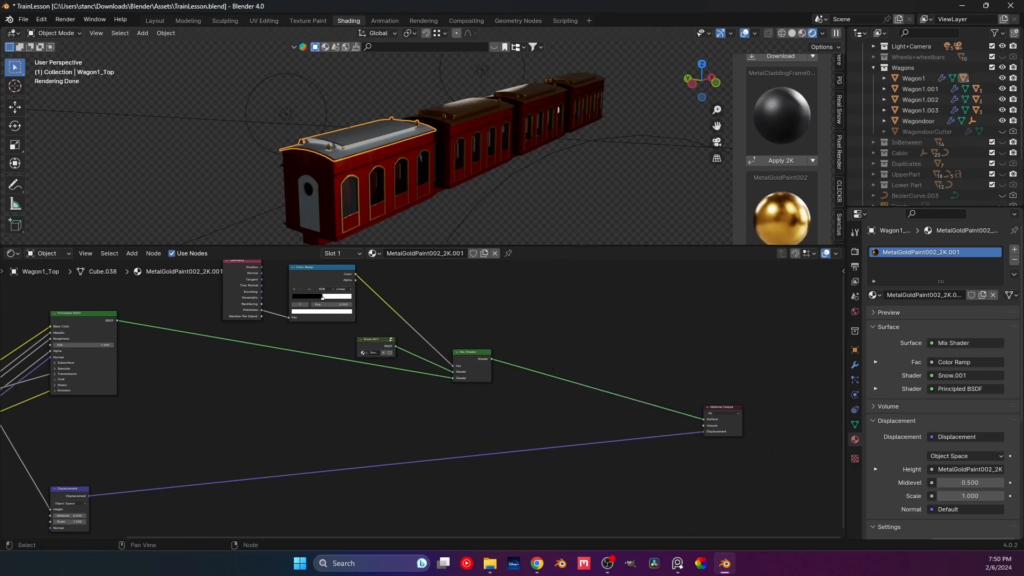
left_click(472, 358)
key("shift+d")
left_click(625, 372)
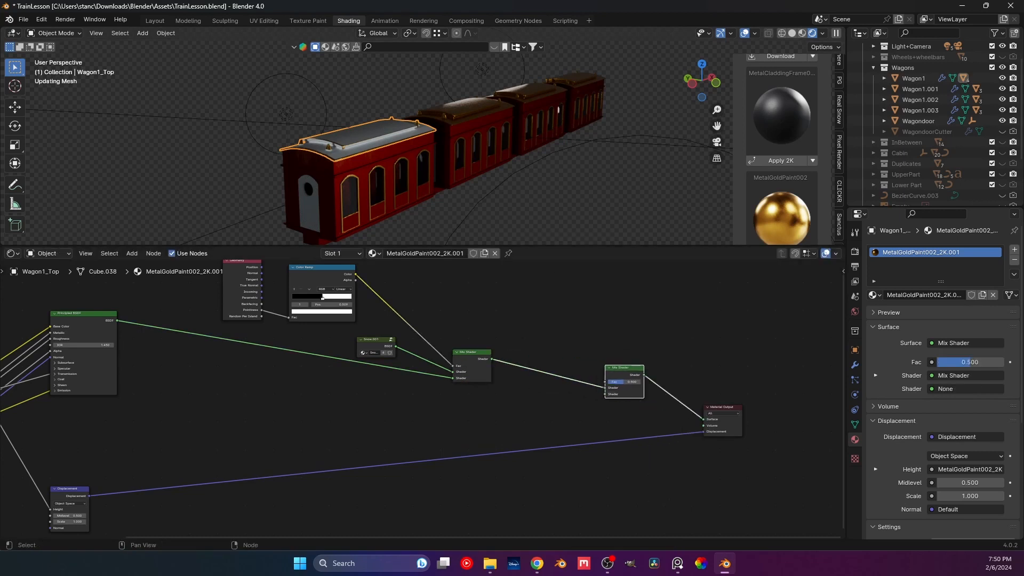
left_click(625, 341)
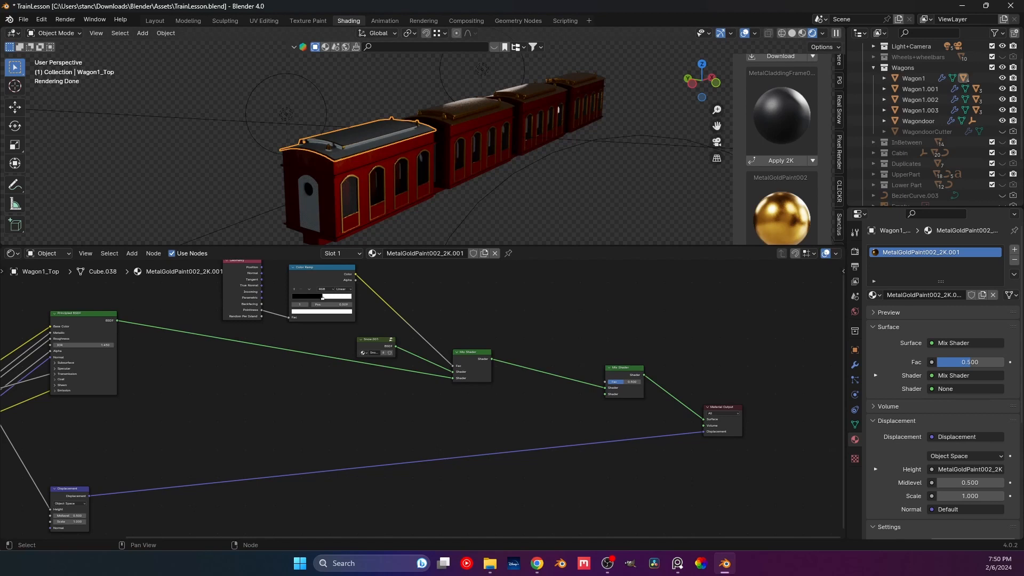
mouse_move(625, 372)
left_mouse_down()
mouse_move(634, 344)
mouse_move(610, 374)
left_mouse_up()
left_click(375, 343)
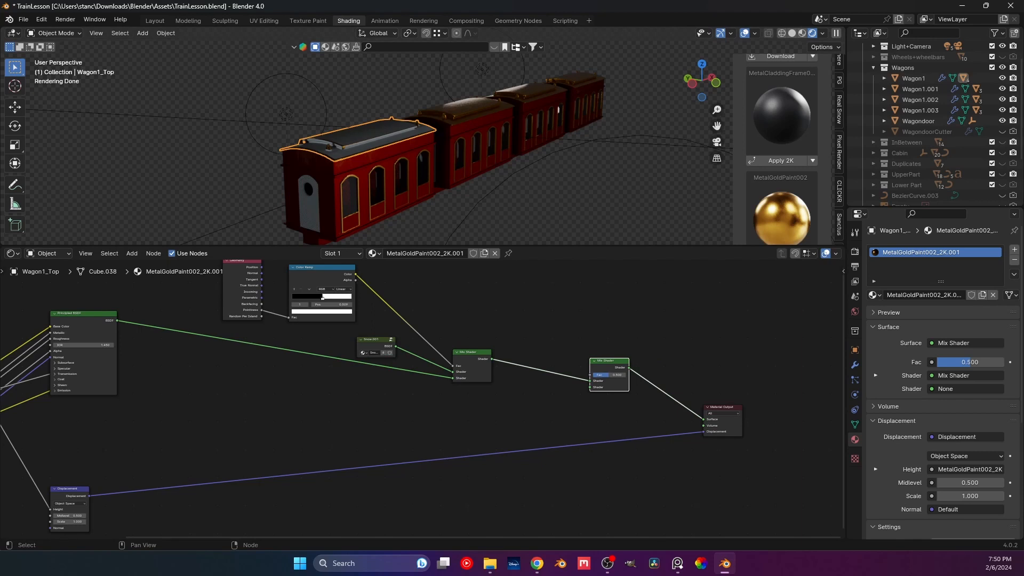
middle_click_drag(602, 389, 572, 382)
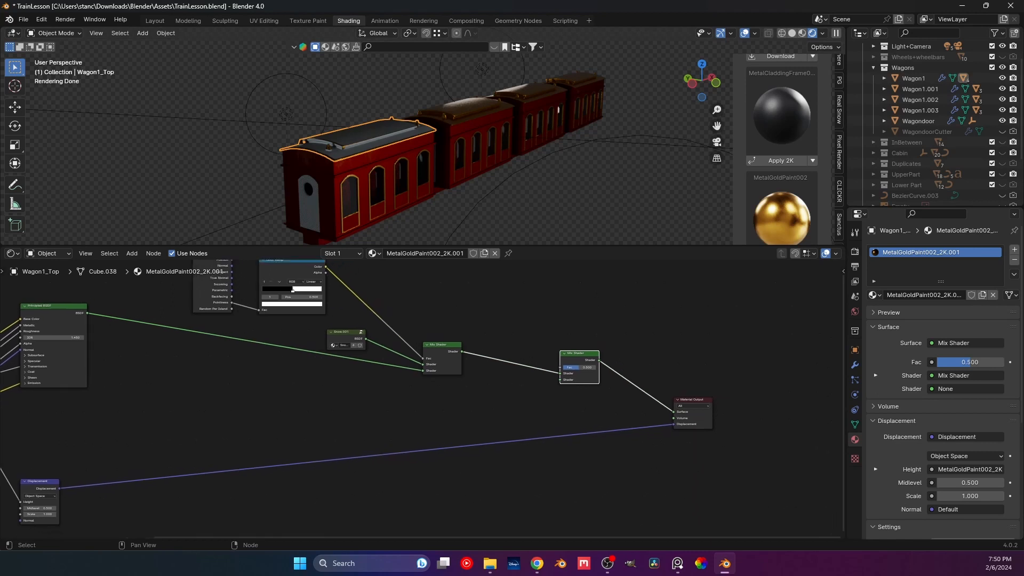
left_click_drag(442, 346, 443, 353)
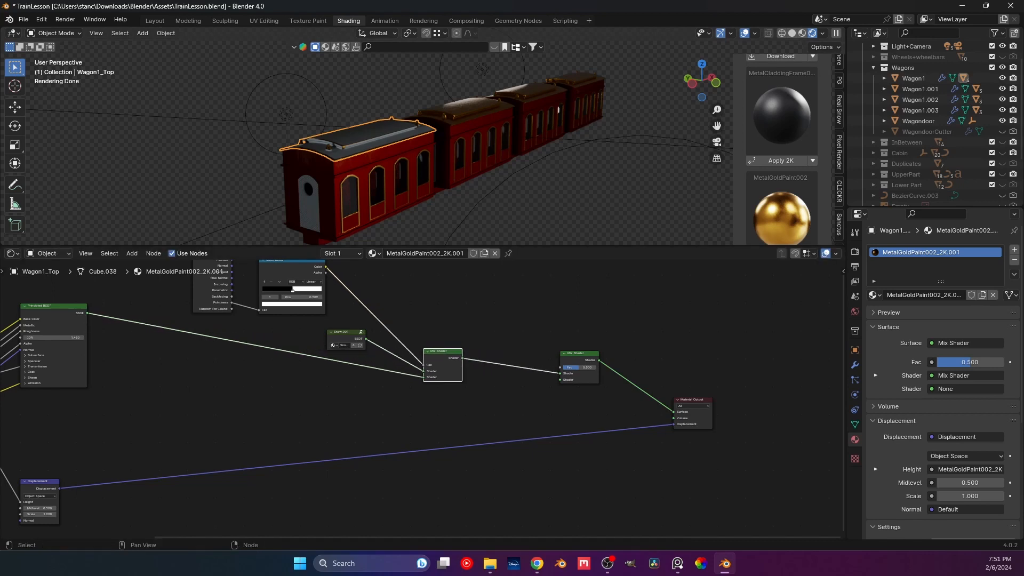
middle_click_drag(442, 353, 455, 382)
scroll(373, 150, "up", 4)
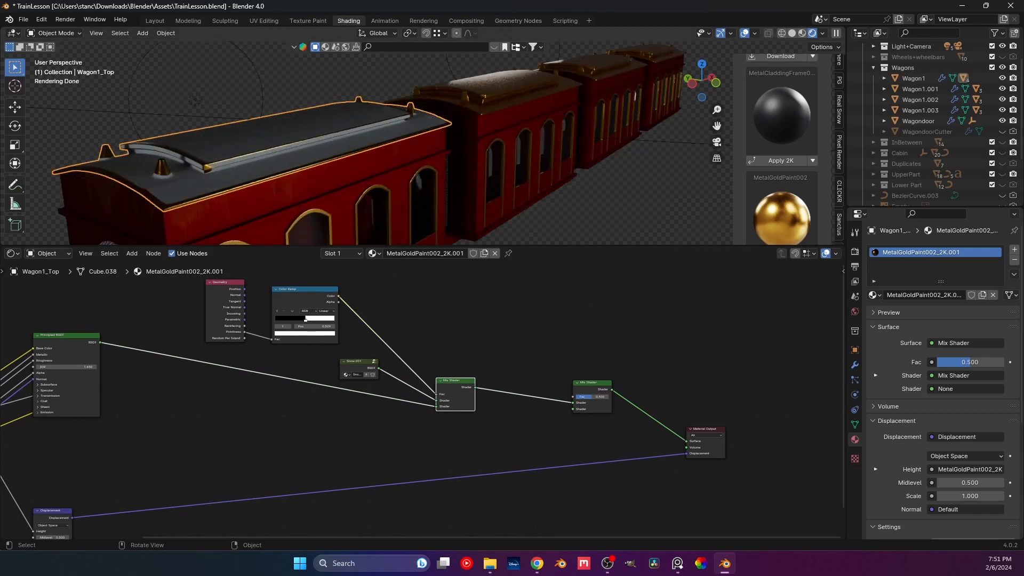
middle_click_drag(331, 154, 479, 141, "shift")
scroll(411, 152, "up", 2)
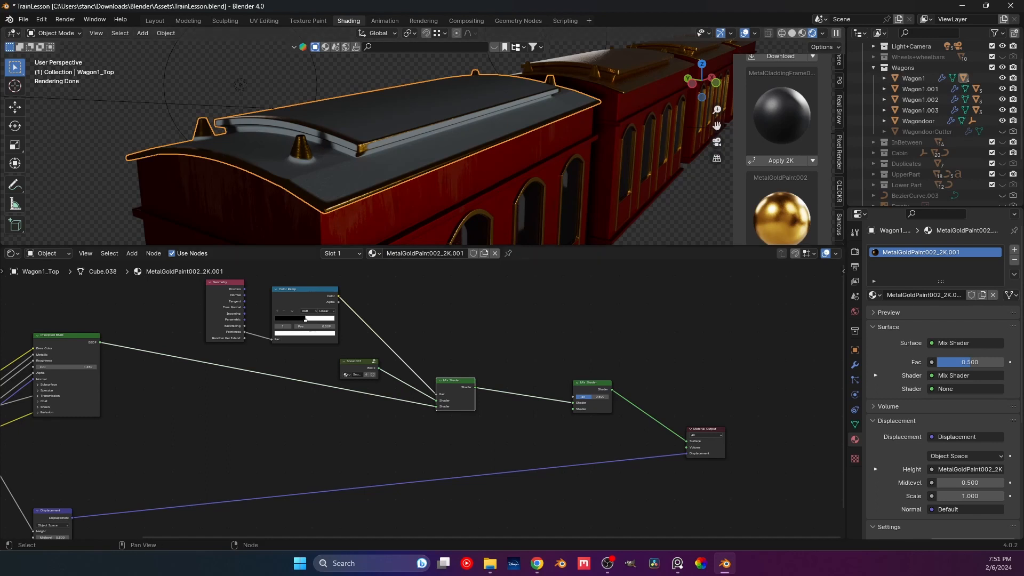
Step: Remove the duplicated Mix Shader so the first Mix Shader connects directly to the Material Output
left_click(591, 388)
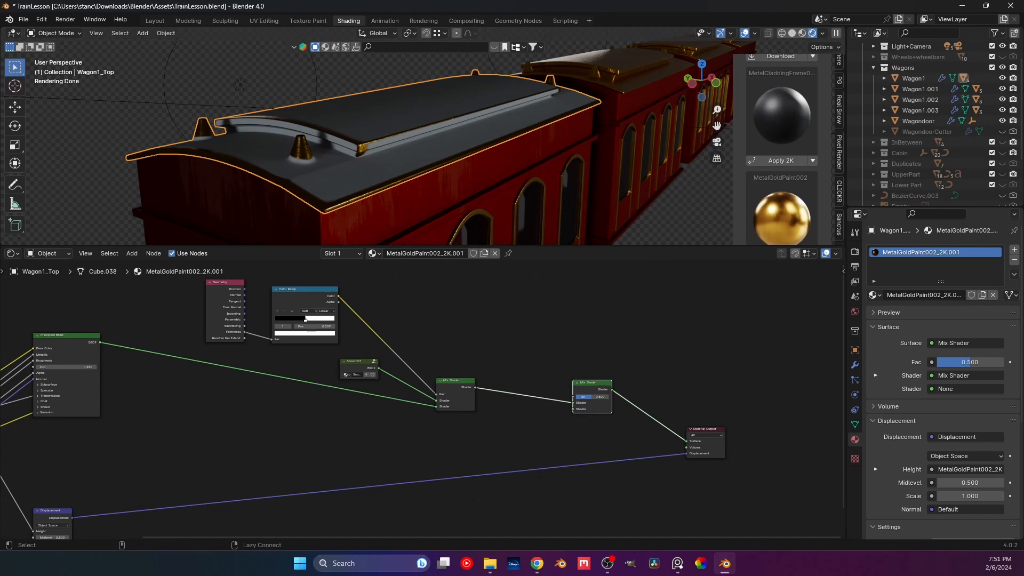
left_click_drag(592, 388, 588, 348, "alt")
key("x")
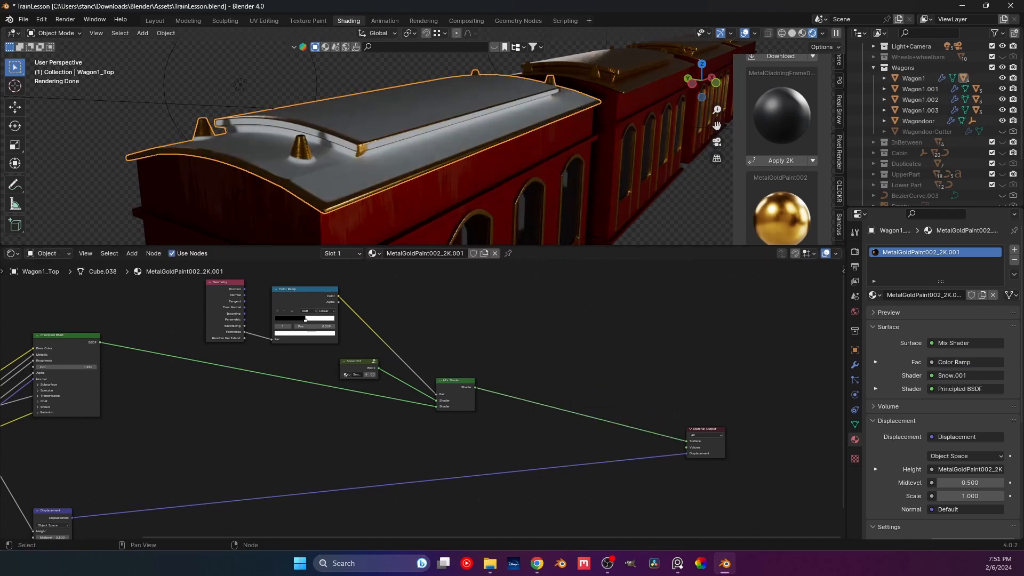
Step: Move the Snow.001 group aside and shift the Geometry and Color Ramp nodes away from the Mix Shader to free up space
left_click_drag(355, 362, 329, 360)
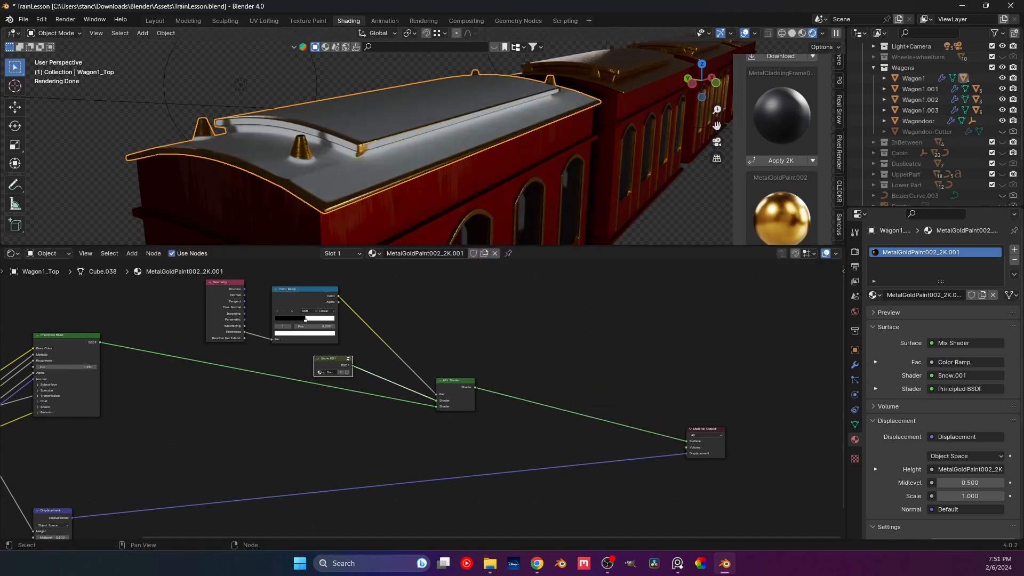
middle_click_drag(330, 360, 332, 404)
left_click_drag(377, 353, 246, 267)
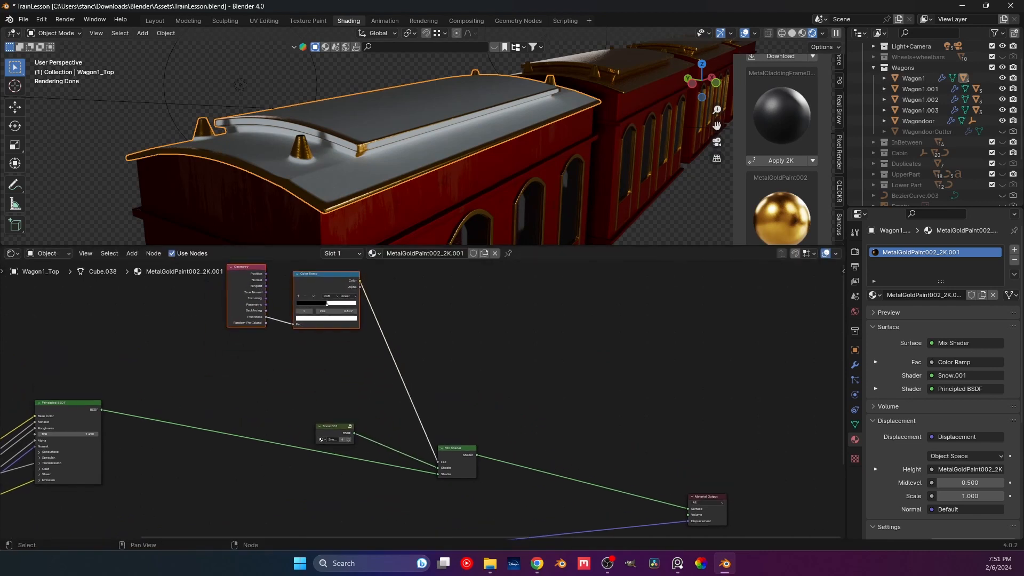
left_click(290, 354)
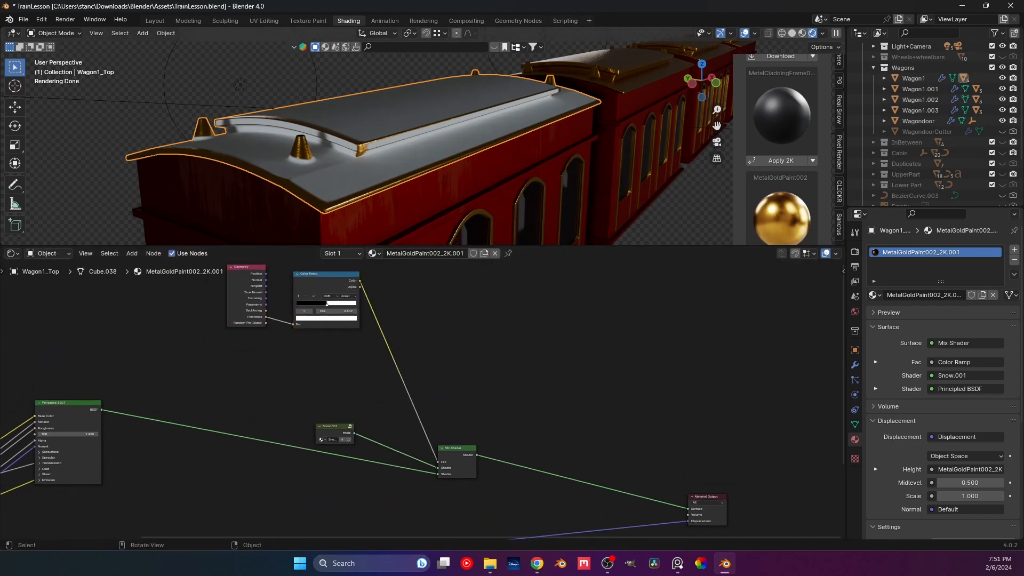
mouse_move(262, 170)
middle_mouse_down()
mouse_move(311, 190)
mouse_move(259, 186)
middle_mouse_up()
right_click(312, 190)
left_click(312, 189)
left_click(327, 304)
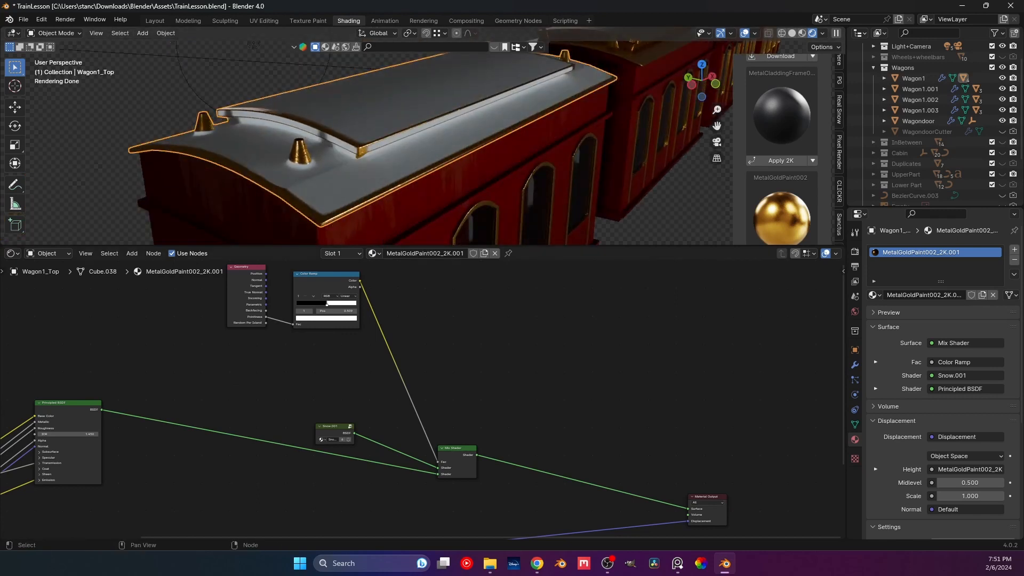
Step: Insert a Mix Color node between the Color Ramp and the Mix Shader's Fac input, and space the Mix Shader further from it
key("shift+a")
mouse_move(362, 311)
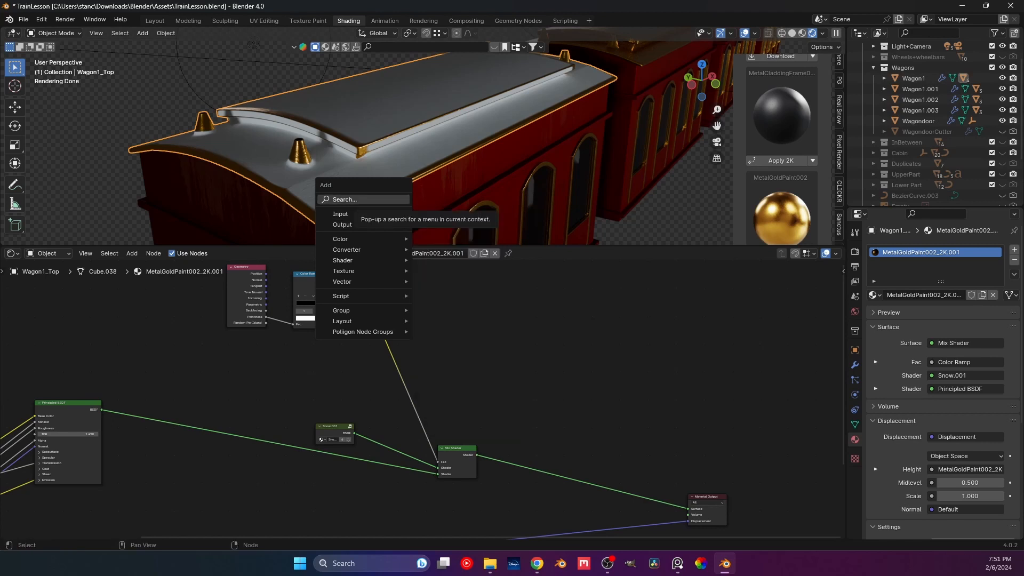
type("mix")
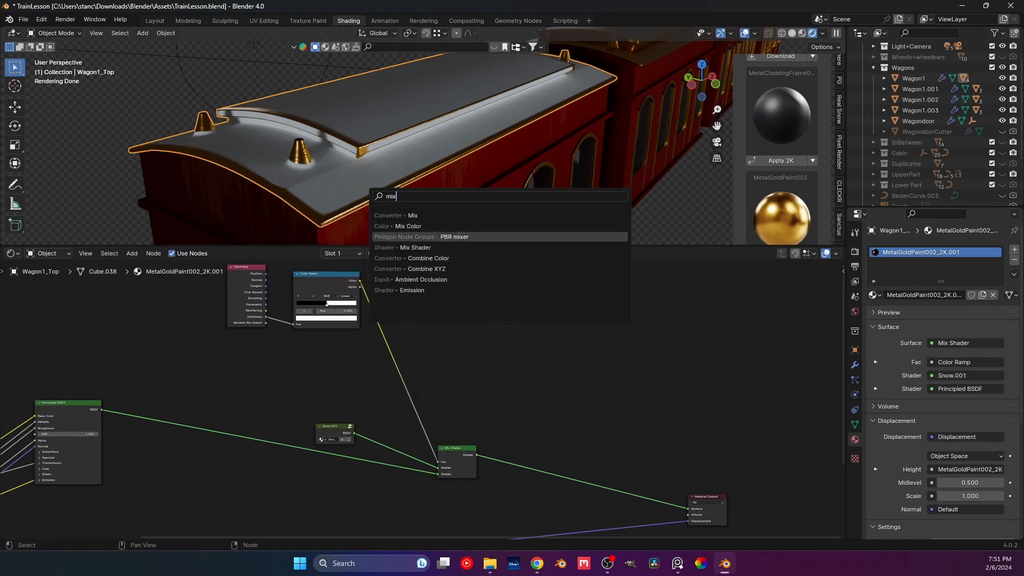
left_click(408, 226)
left_click(397, 315)
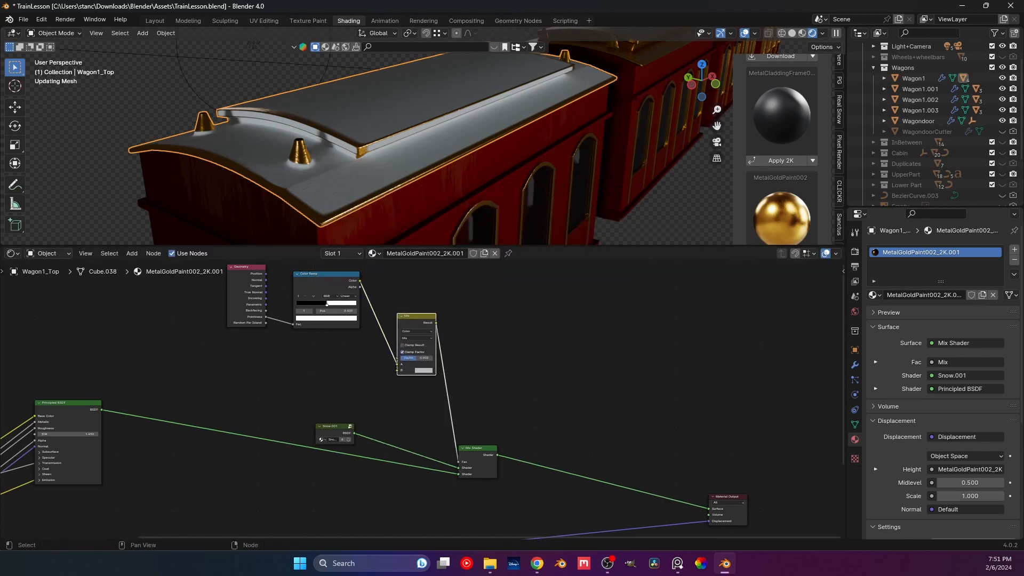
key("g")
left_click(414, 311)
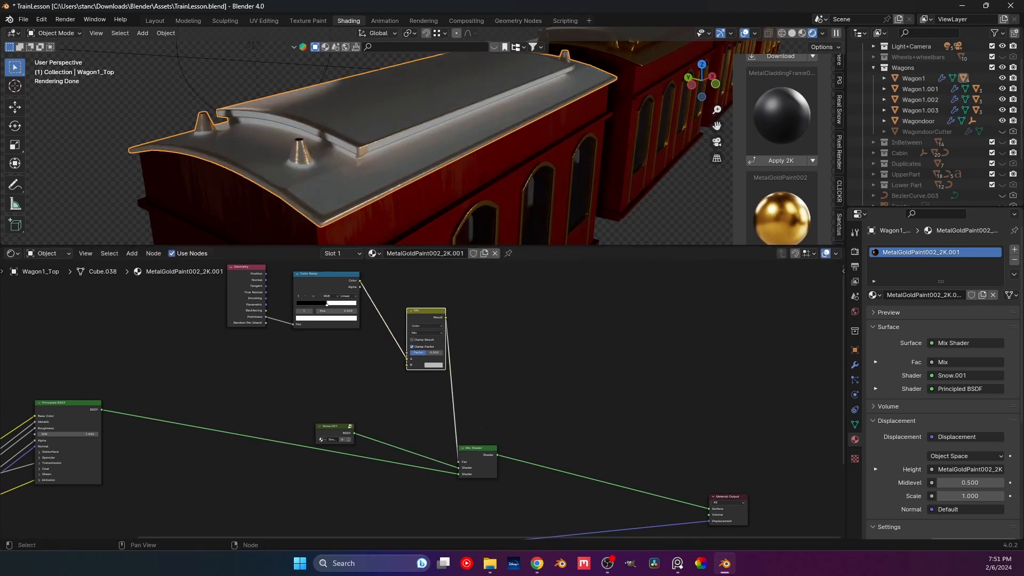
left_click_drag(477, 447, 612, 476)
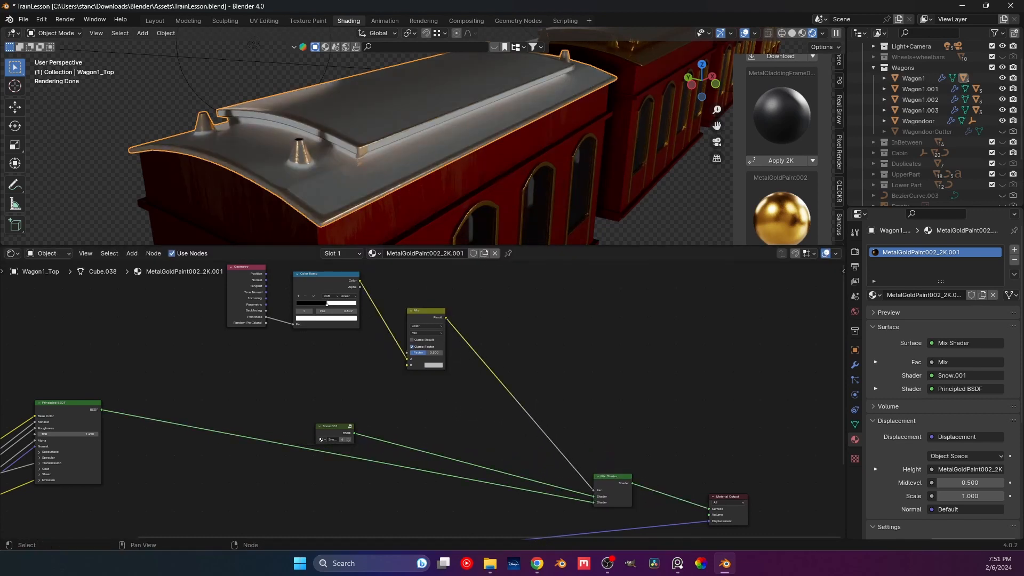
left_click_drag(426, 311, 445, 297)
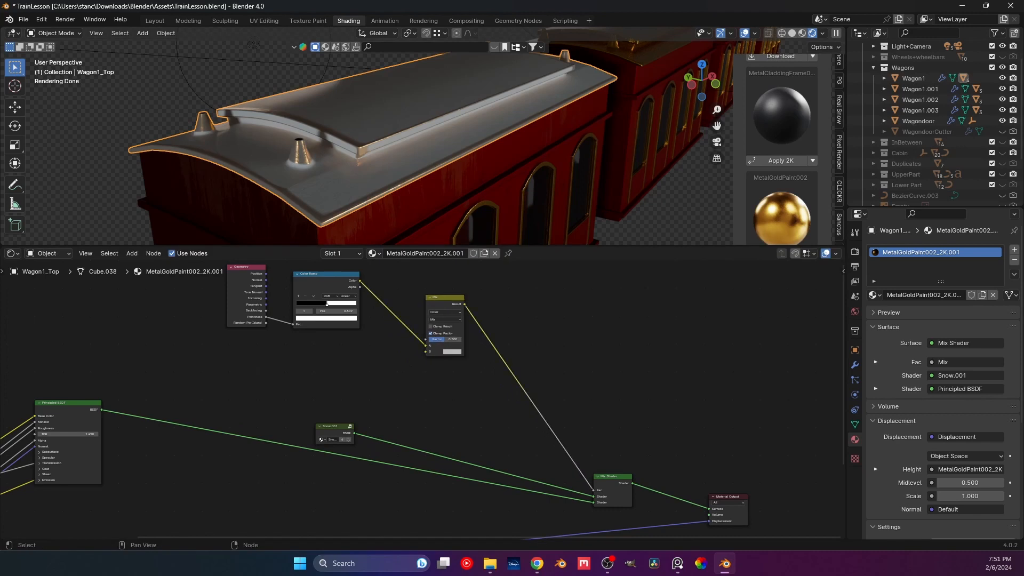
Step: Add an Image Texture node below the Color Ramp and connect its Color output to the Mix node's B input
key("shift+a")
left_click(341, 348)
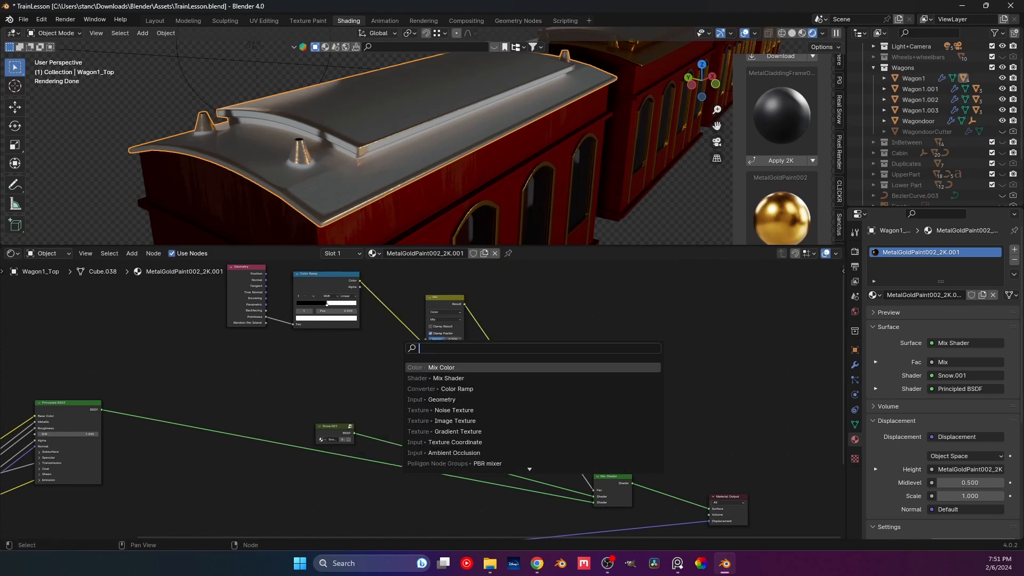
type("image")
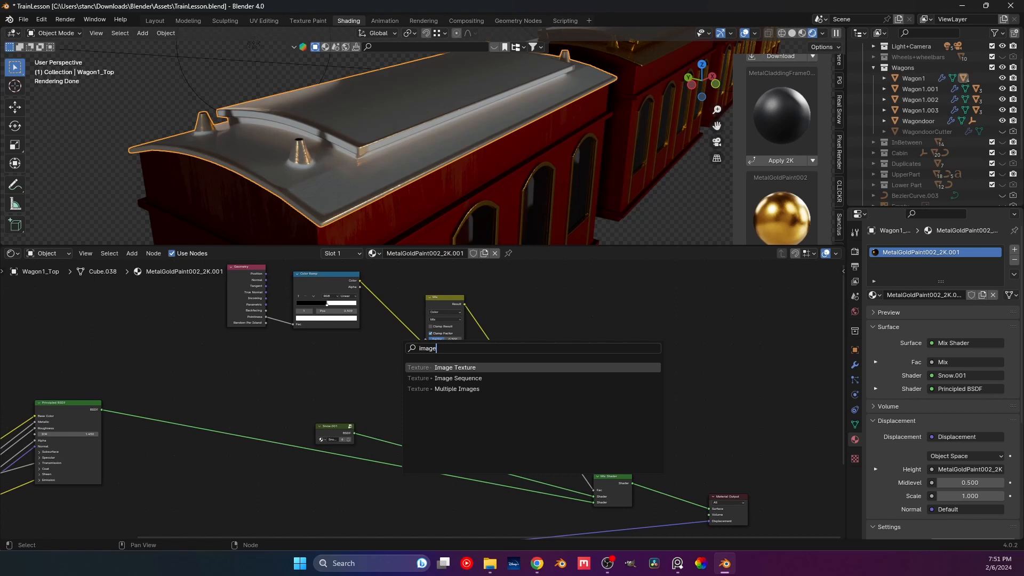
key("Return")
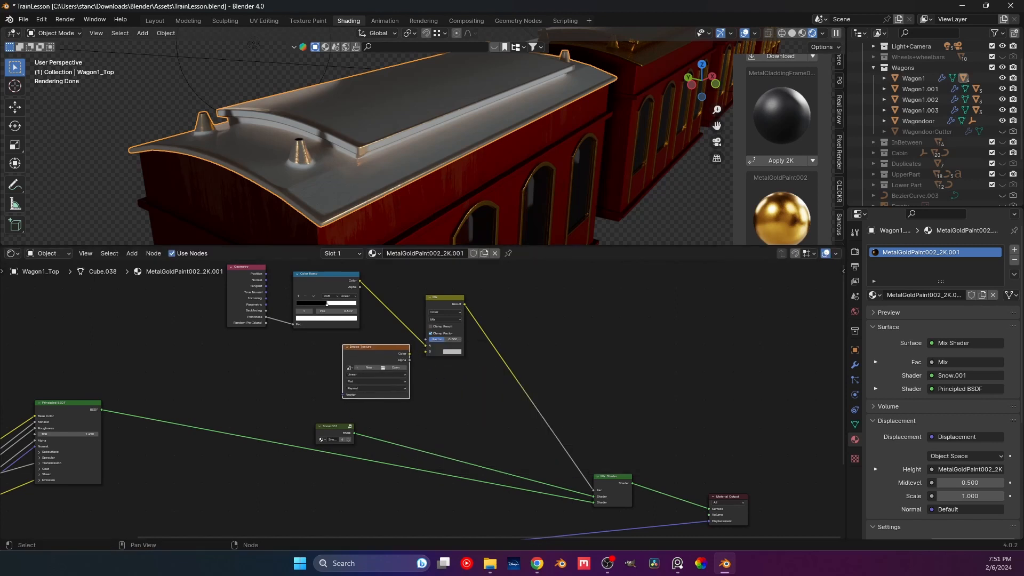
left_click(298, 345)
left_click_drag(364, 349, 426, 352)
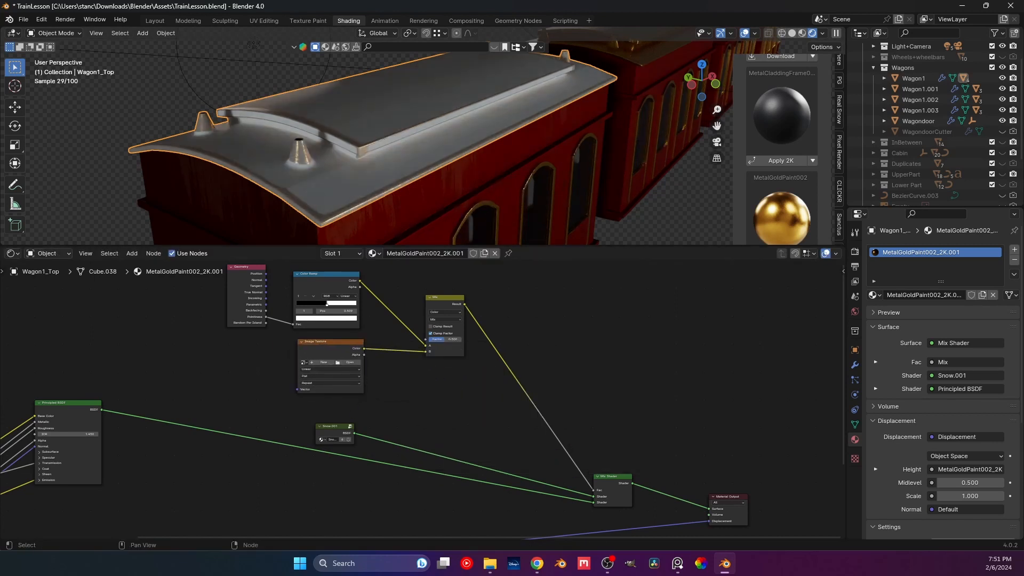
Step: Set the Mix node's blending mode to Add
scroll(364, 322, "up", 3)
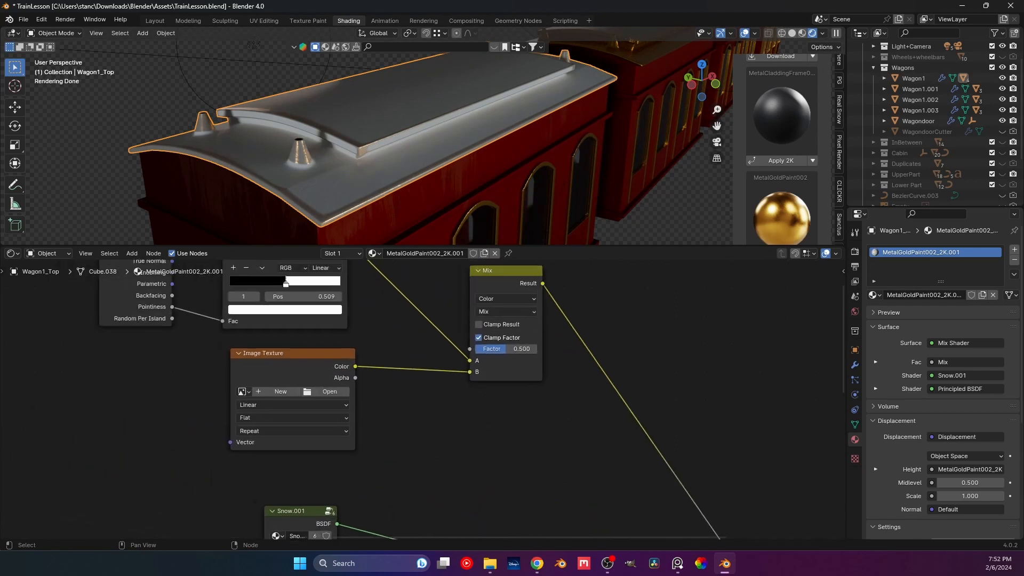
left_click(514, 317)
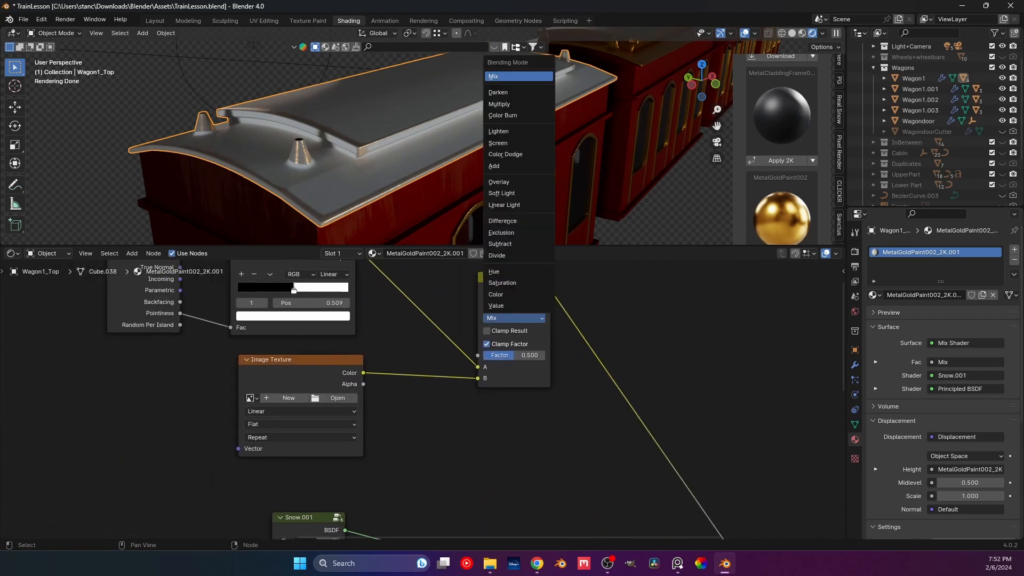
left_click(517, 166)
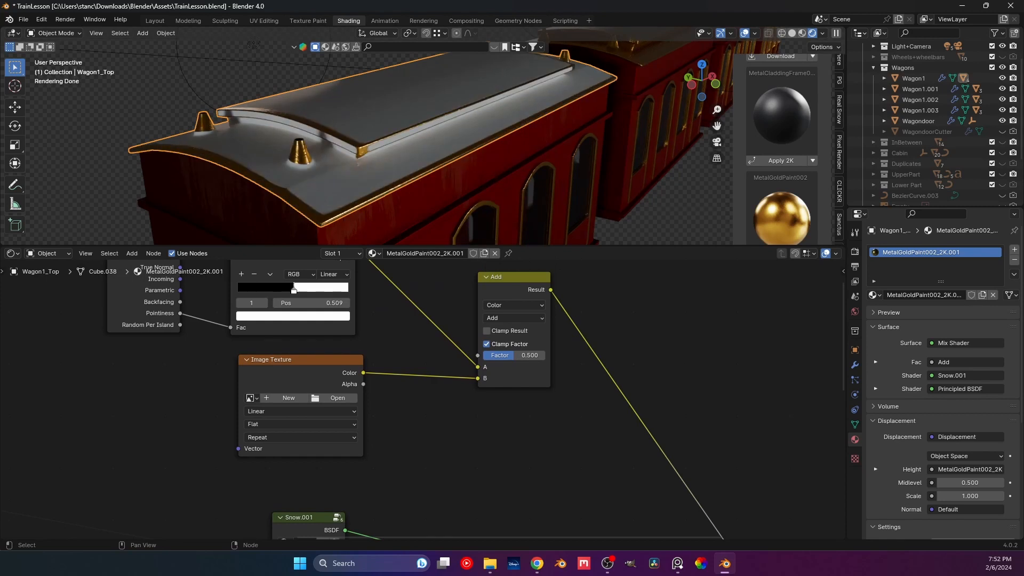
Step: Create a new blank image named WagonRoofSnow in the Image Texture node and place the node neatly beneath the Color Ramp
mouse_move(305, 360)
left_mouse_down()
mouse_move(306, 382)
mouse_move(302, 349)
mouse_move(300, 375)
left_mouse_up()
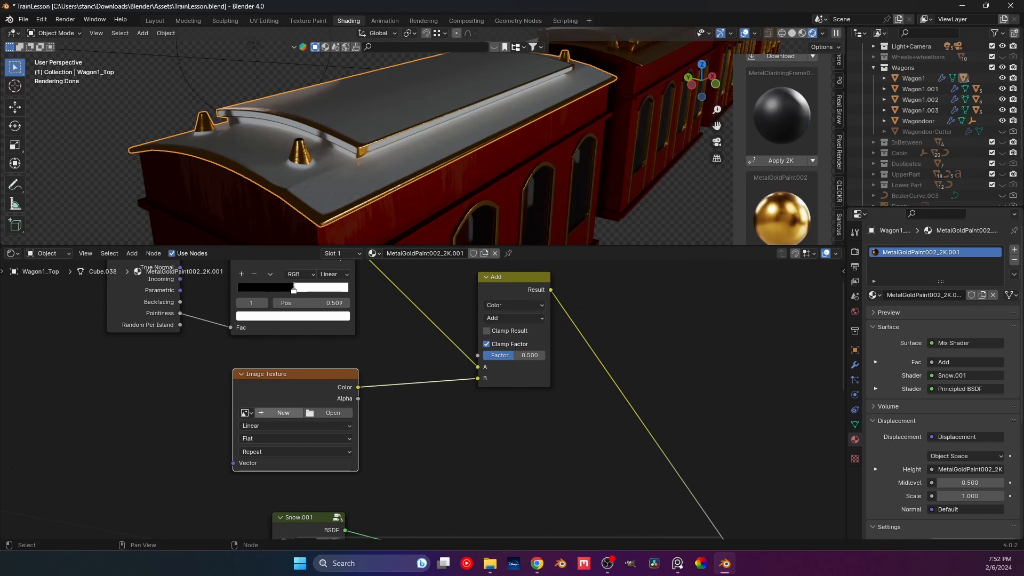
left_click(283, 413)
left_click(314, 428)
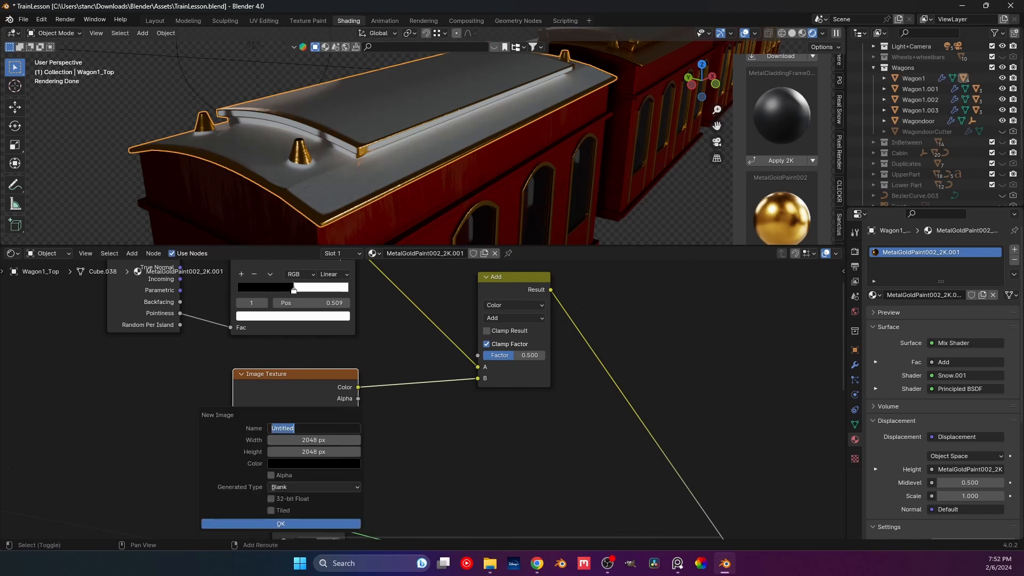
type("Wage")
type("nR")
type("oofSnow")
key("Return")
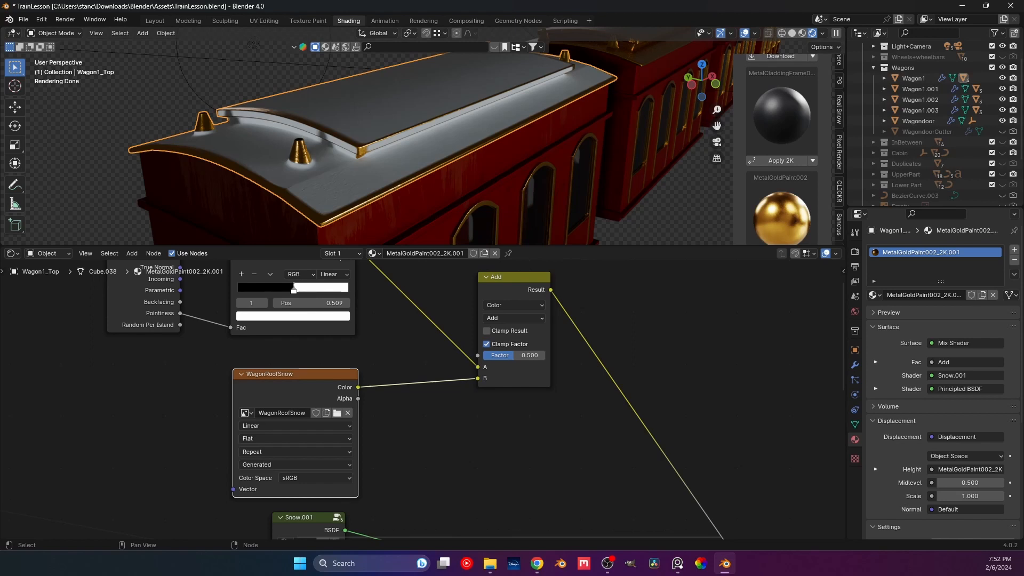
scroll(422, 380, "down", 3)
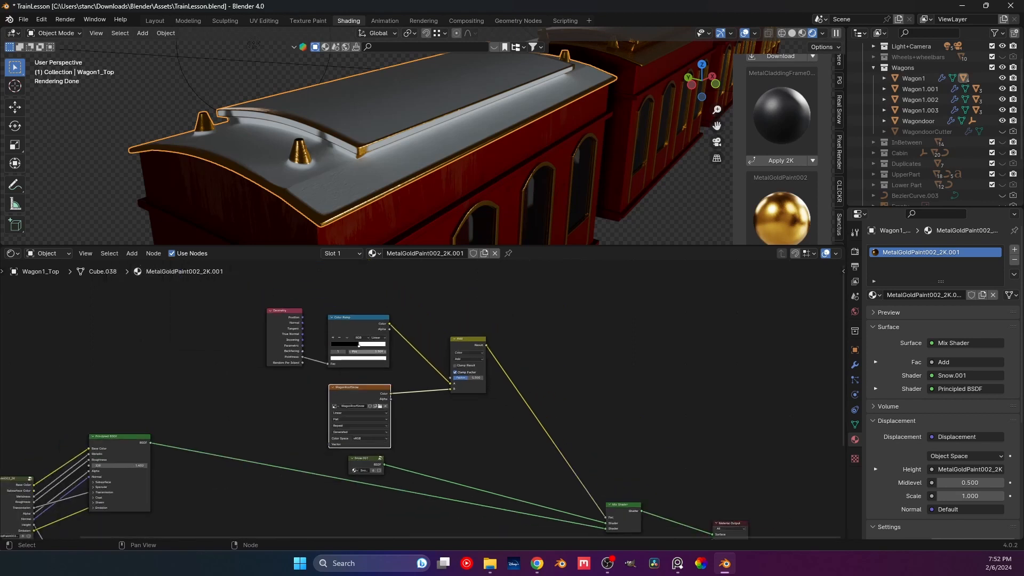
left_click_drag(363, 379, 360, 373)
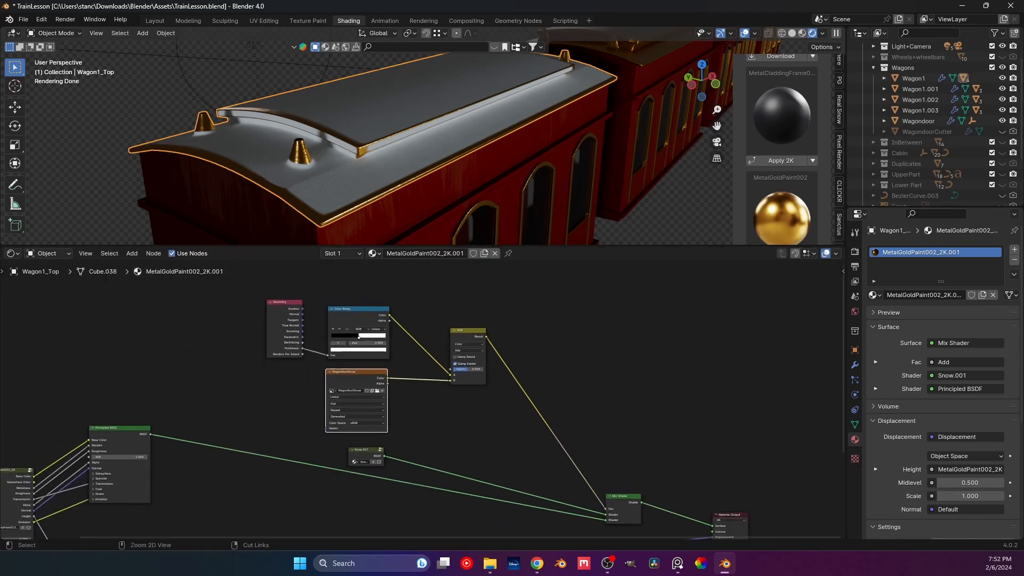
Step: Preview the Add node's mask directly on the wagon roof by routing its Result to the Material Output
left_click(468, 332, "ctrl+shift")
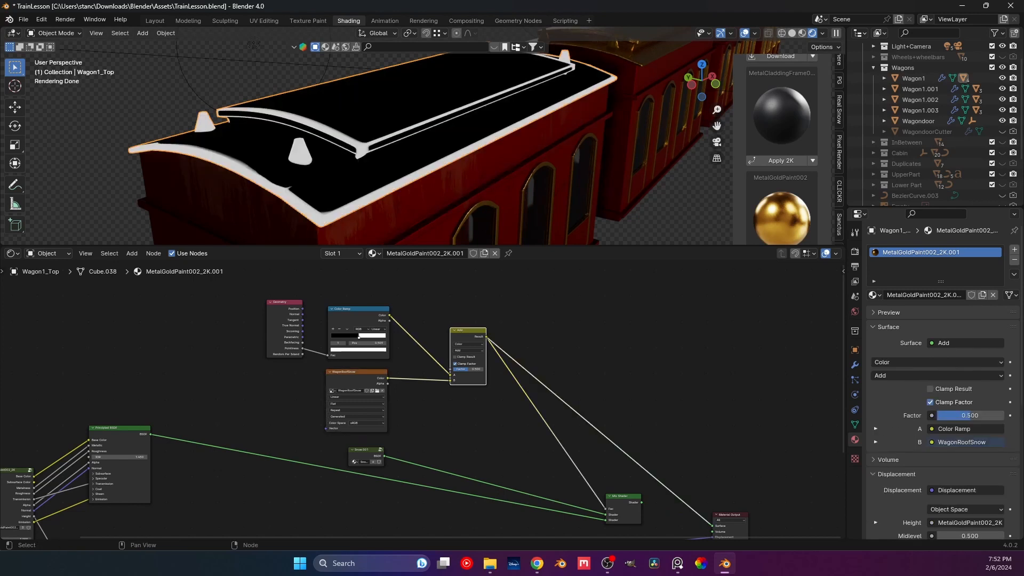
scroll(320, 234, "up", 2)
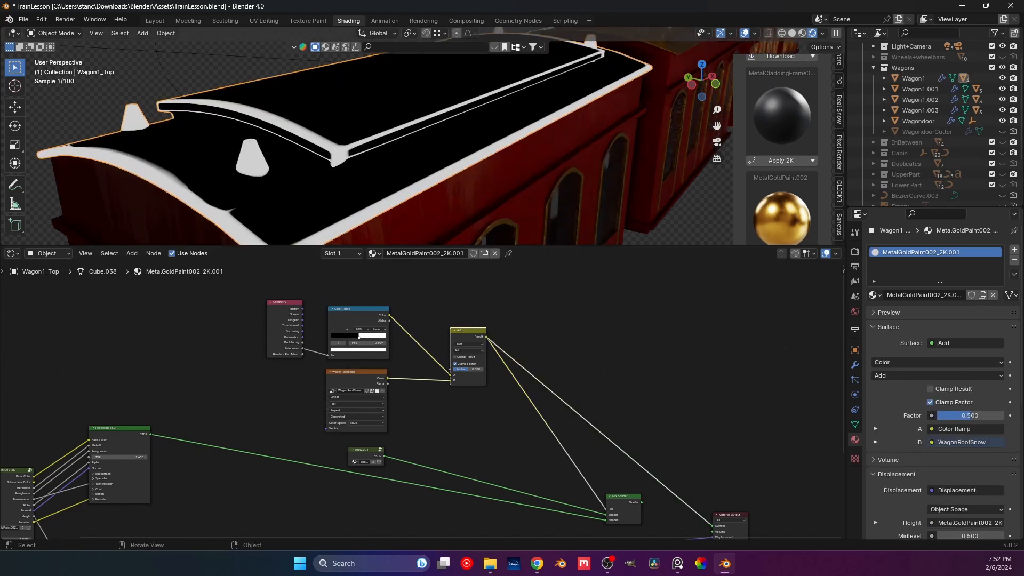
scroll(287, 267, "up", 3)
scroll(423, 399, "up", 3)
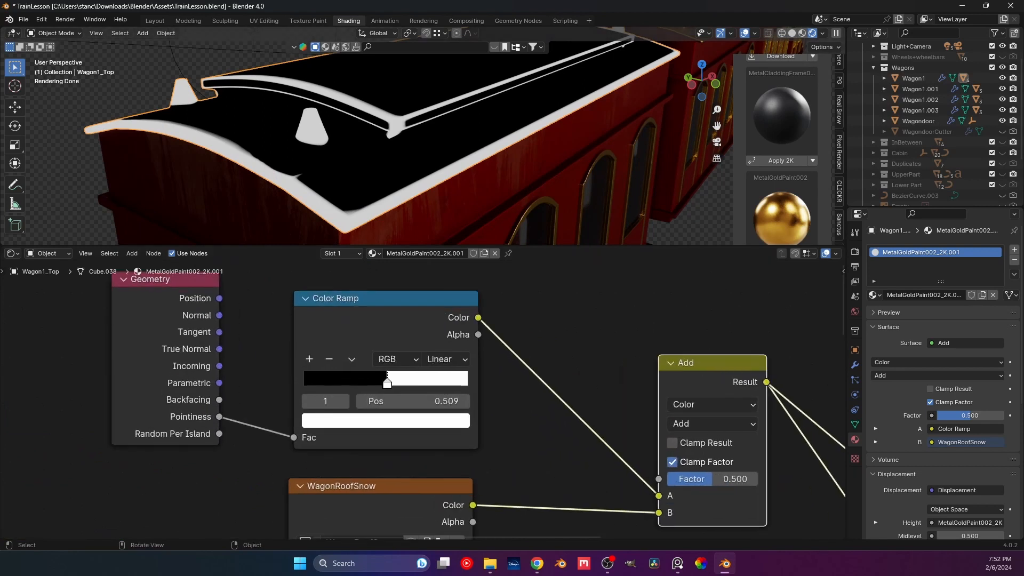
Step: In the roof mesh, edge-slide the lengthwise edge beside the front chimney toward the outer corner by a factor of about -0.425
key("Tab")
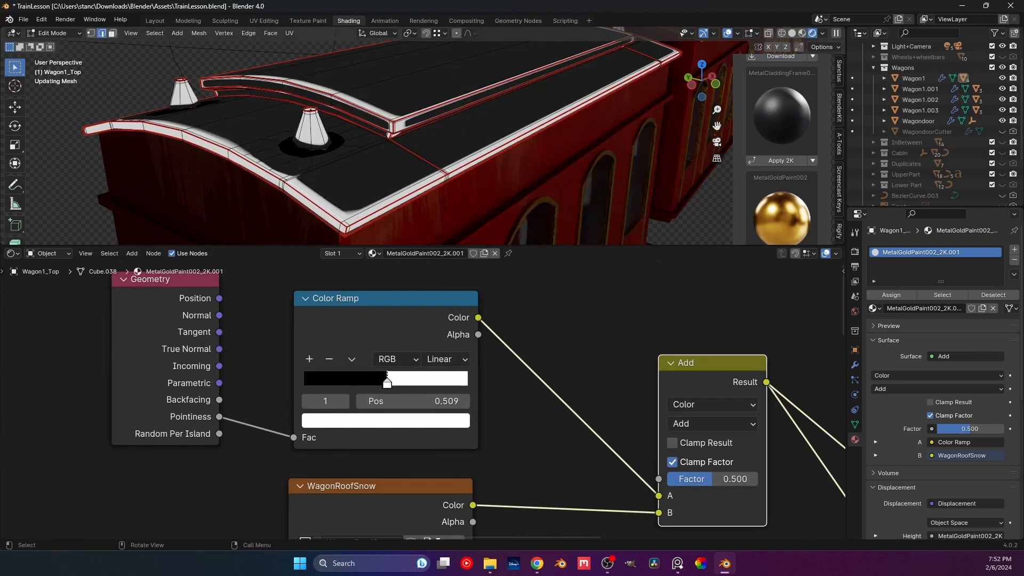
scroll(368, 136, "up", 4)
left_click(296, 166)
middle_click_drag(297, 167, 299, 212)
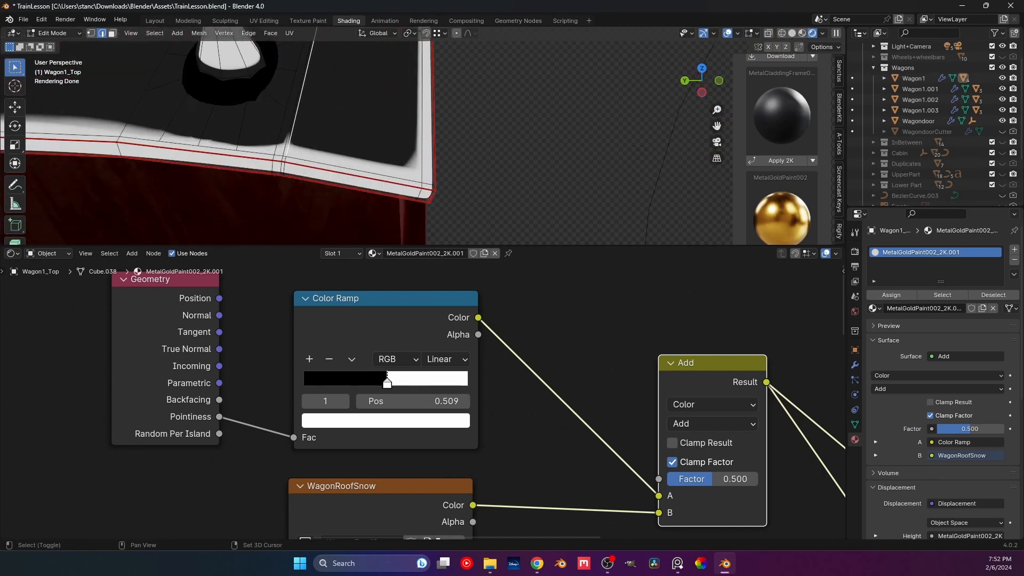
key("g")
key("g")
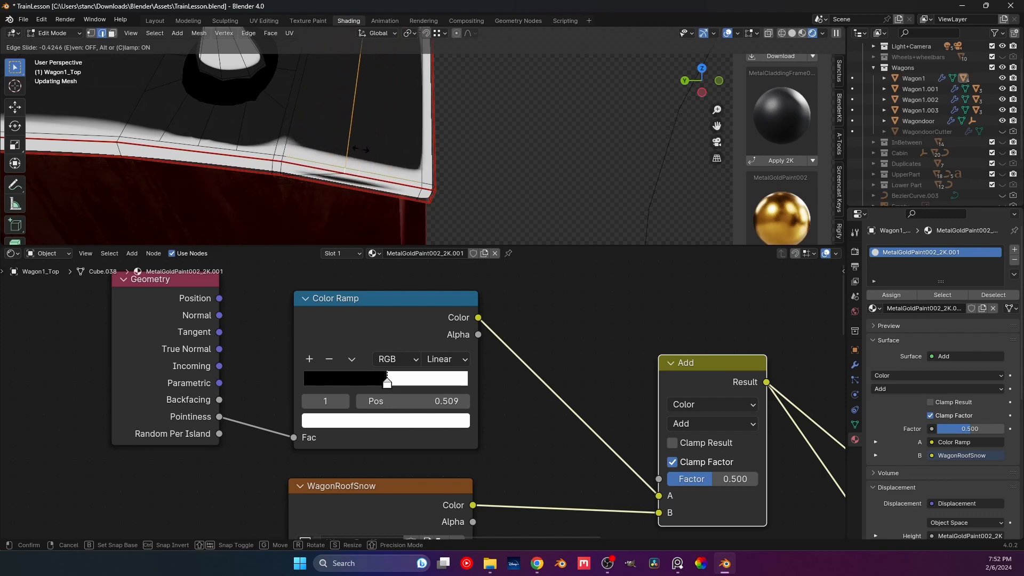
left_click(360, 149)
Step: Edge-slide the neighbouring lengthwise roof edge toward the outer corner by a factor of about 0.41 and finish mesh editing
middle_click_drag(361, 149, 372, 162, "shift")
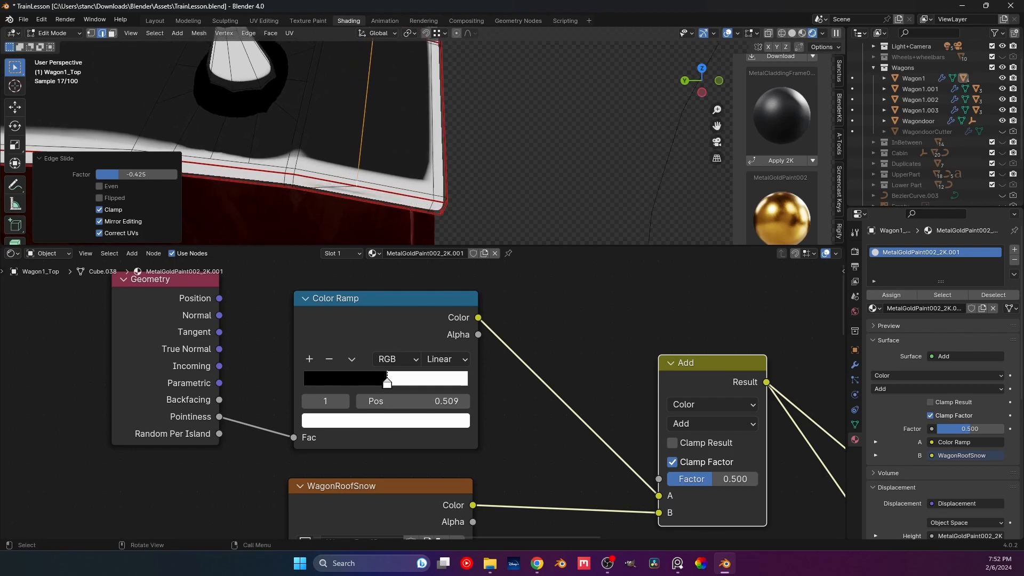
left_click(305, 131)
left_click(294, 172, "ctrl")
middle_click_drag(293, 171, 288, 186)
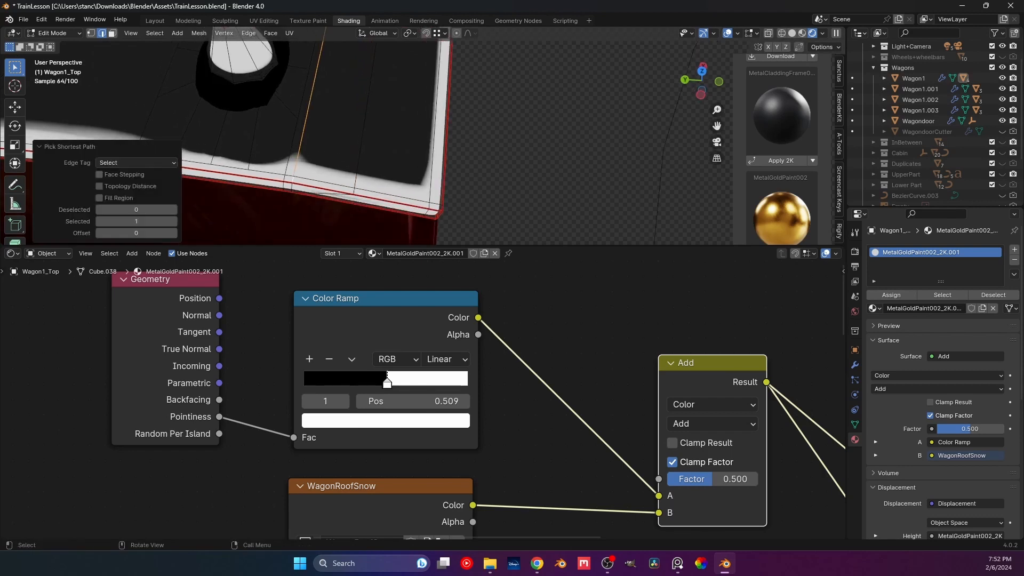
key("g")
key("g")
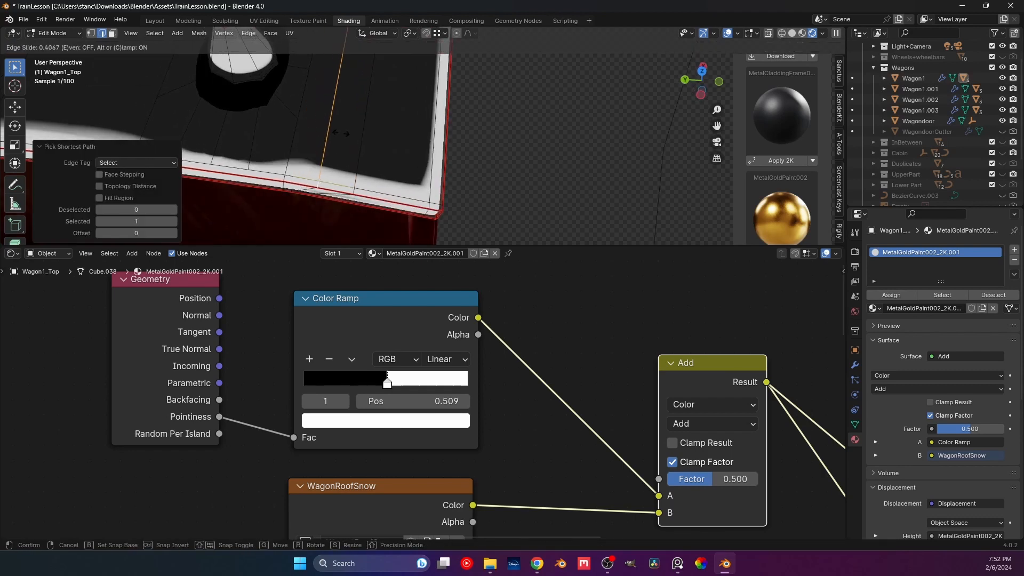
left_click(340, 133)
key("Tab")
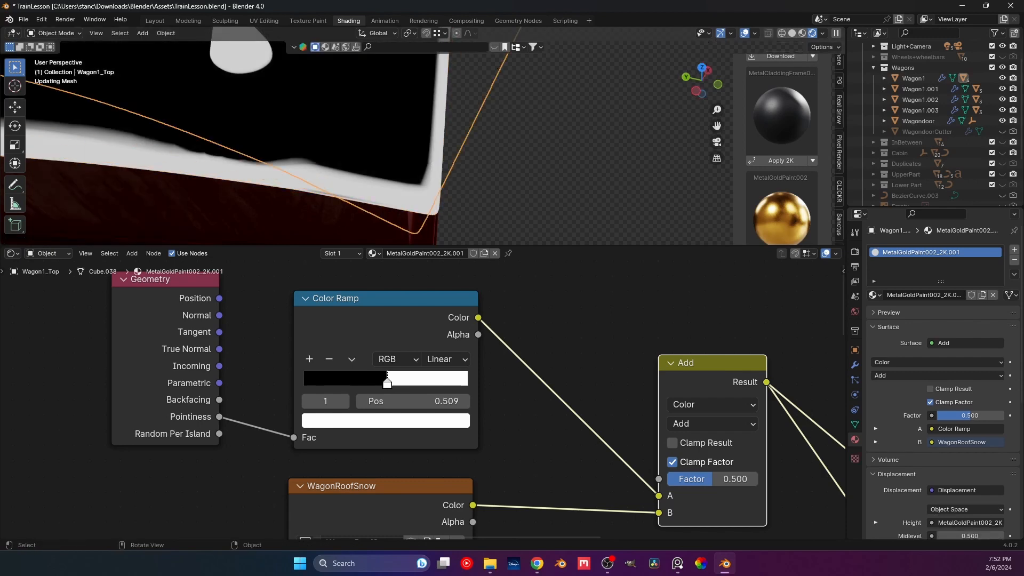
Step: Check the roof's edge mask and mesh from further out and save the train file
middle_click_drag(421, 165, 381, 136)
scroll(381, 136, "down", 3)
key("Tab")
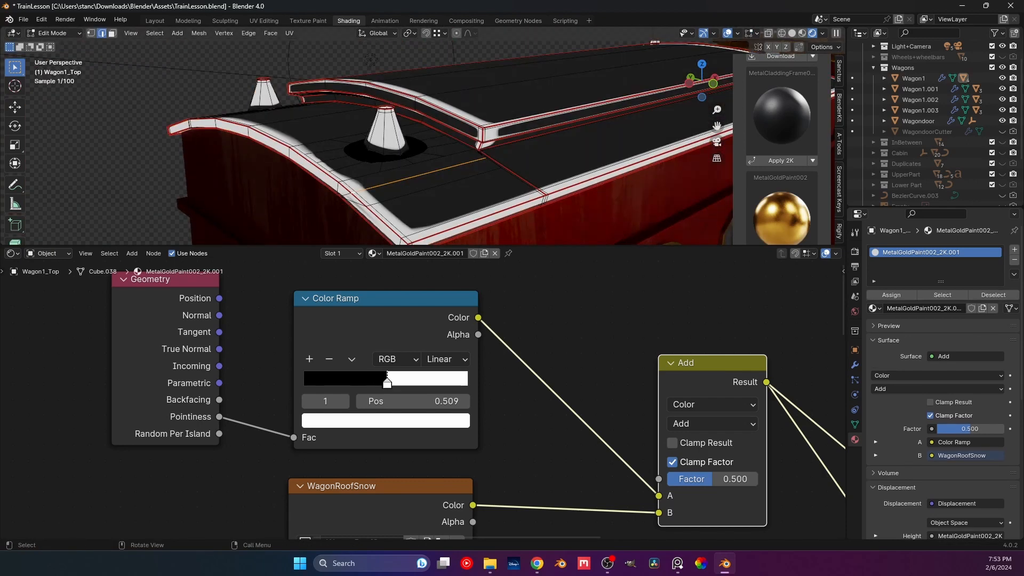
key("Tab")
key("ctrl+s")
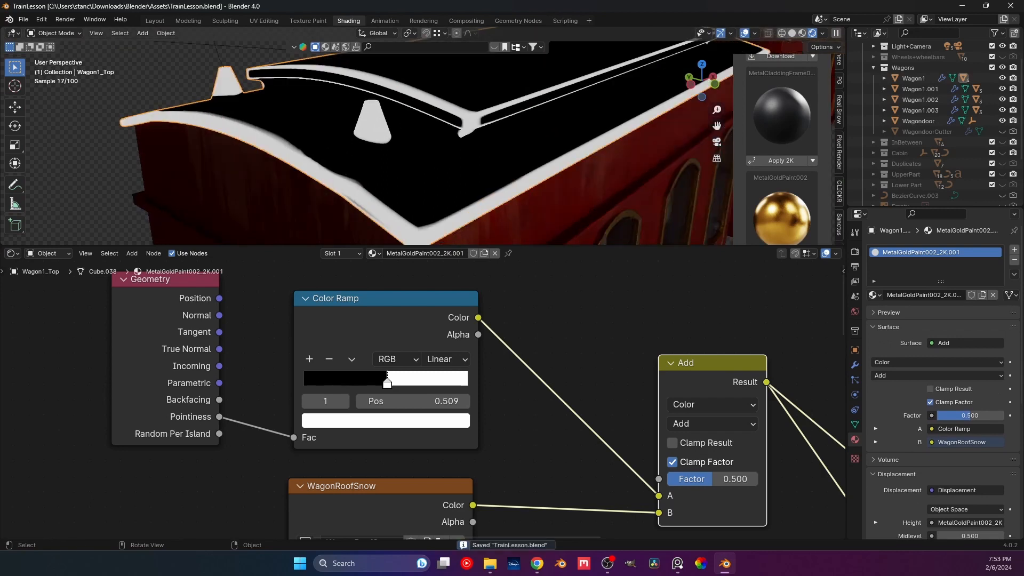
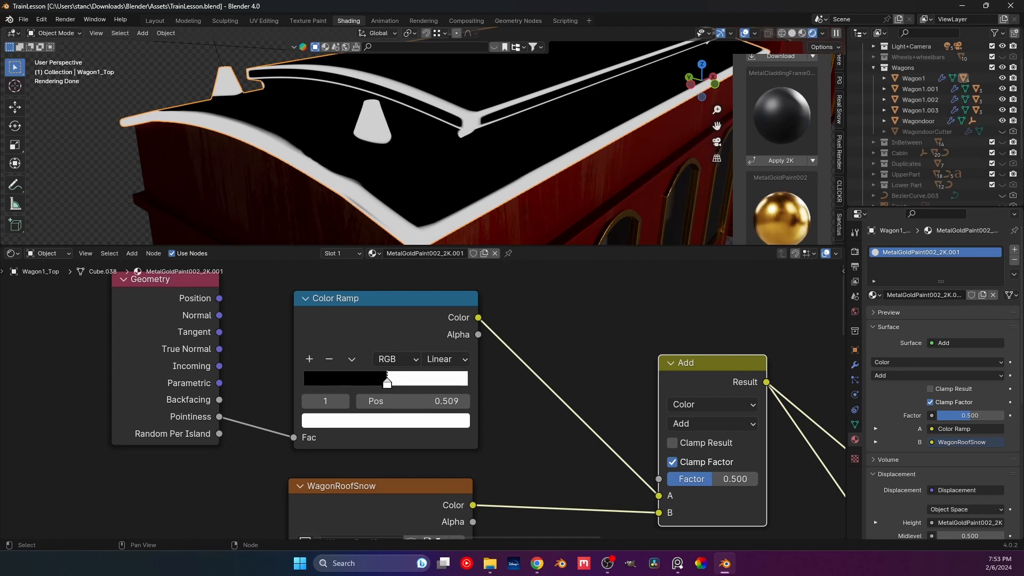
Step: Route the Mix Shader's output back to the Material Output's Surface and save the train file
scroll(422, 399, "down", 3)
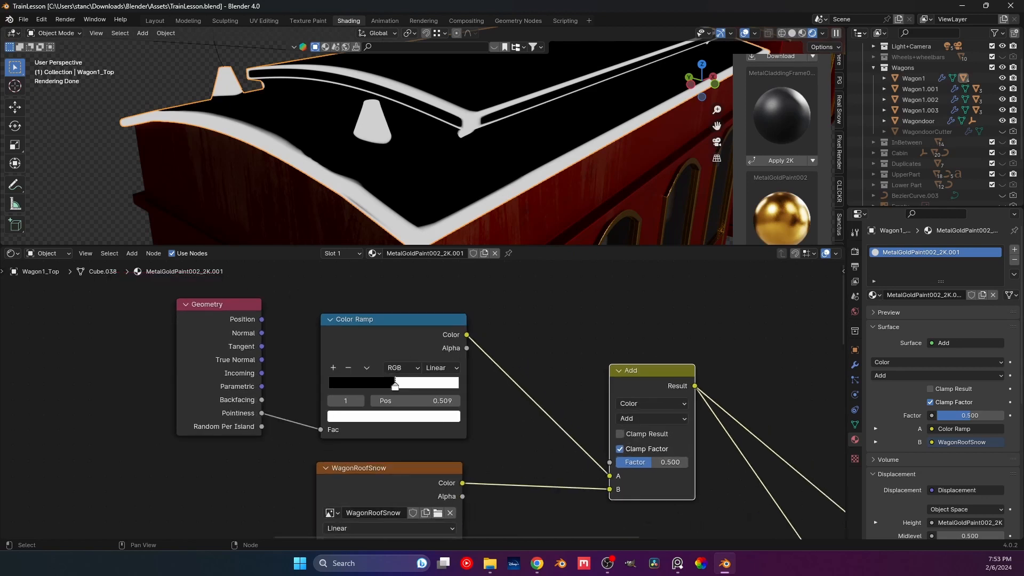
middle_click_drag(422, 400, 250, 309)
scroll(250, 309, "down", 5)
middle_click_drag(422, 399, 366, 362)
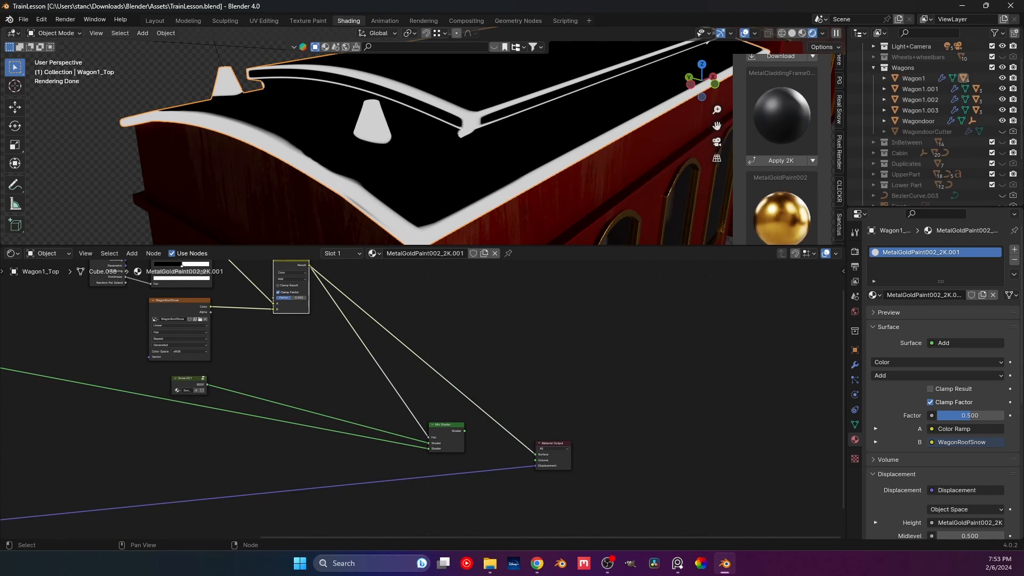
left_click(447, 433, "ctrl+shift")
left_click(463, 380)
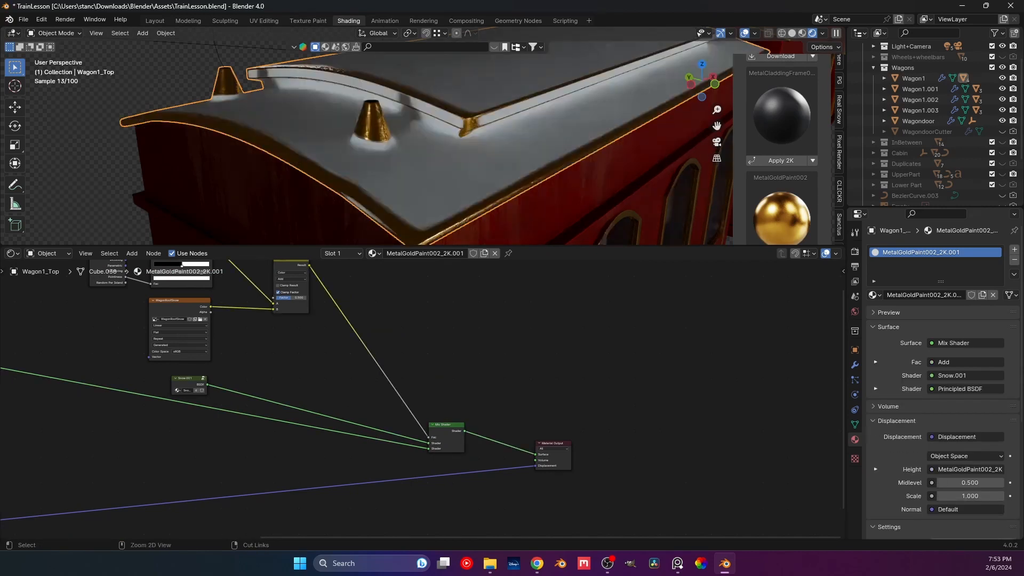
key("ctrl+s")
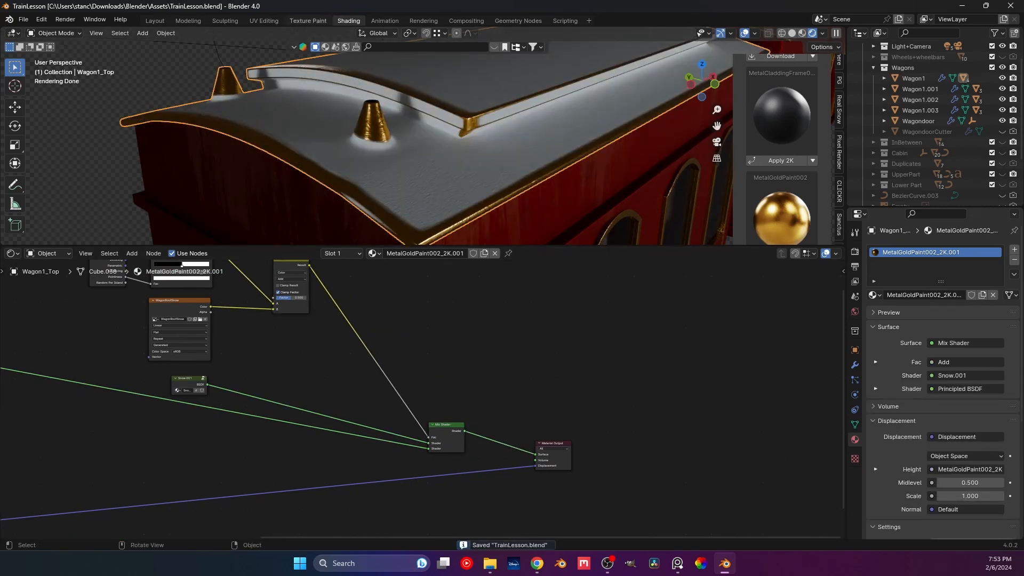
Step: Switch to the Texture Paint workspace and remove the Stains texture from the TexDraw brush
left_click(307, 20)
scroll(480, 298, "up", 5)
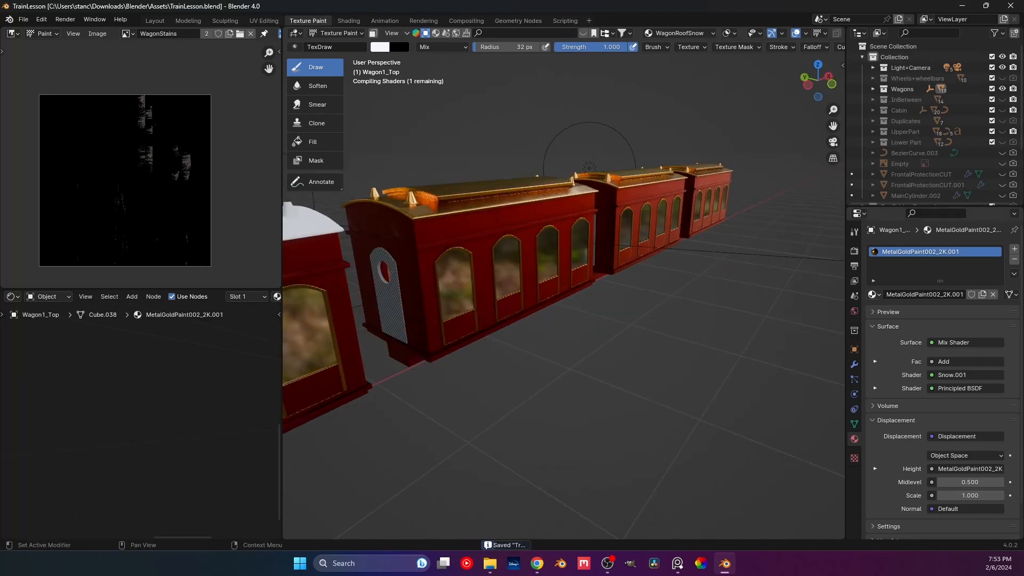
left_click(854, 232)
scroll(936, 461, "down", 11)
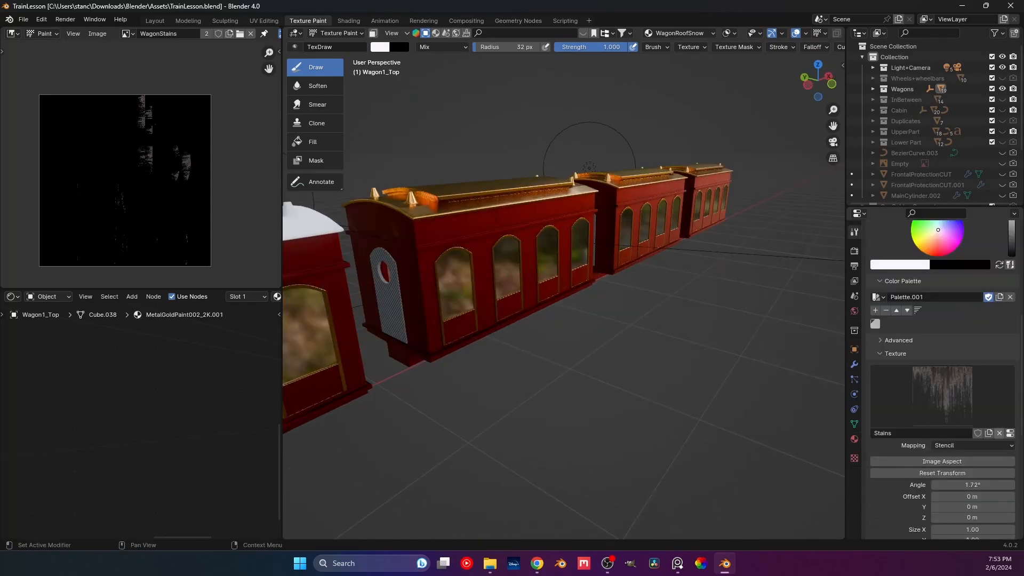
left_click(999, 433)
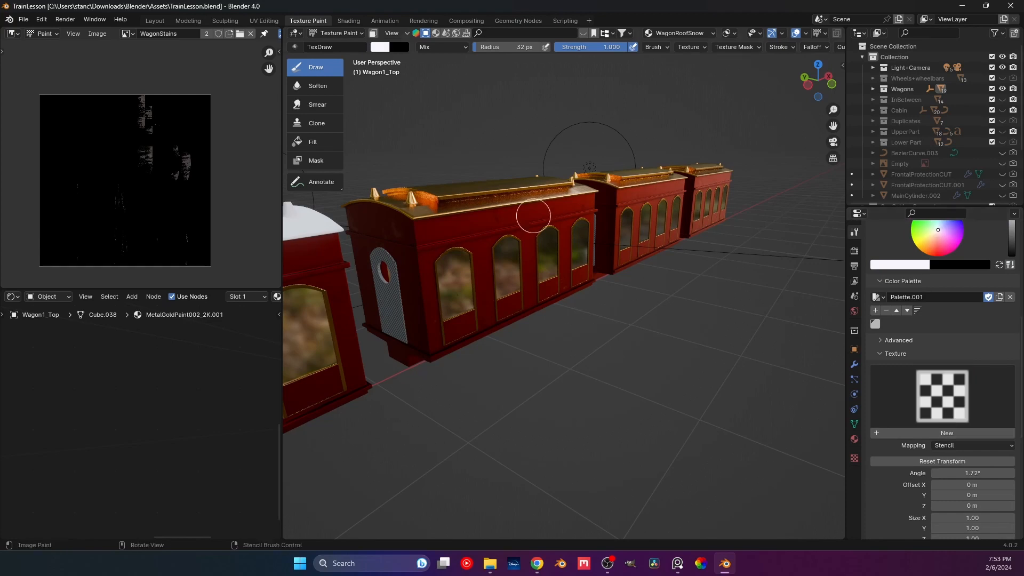
Step: Save the train file and display the WagonRoofSnow image in the image editor
scroll(507, 210, "up", 5)
middle_click_drag(496, 271, 598, 217, "shift")
scroll(599, 217, "down", 2)
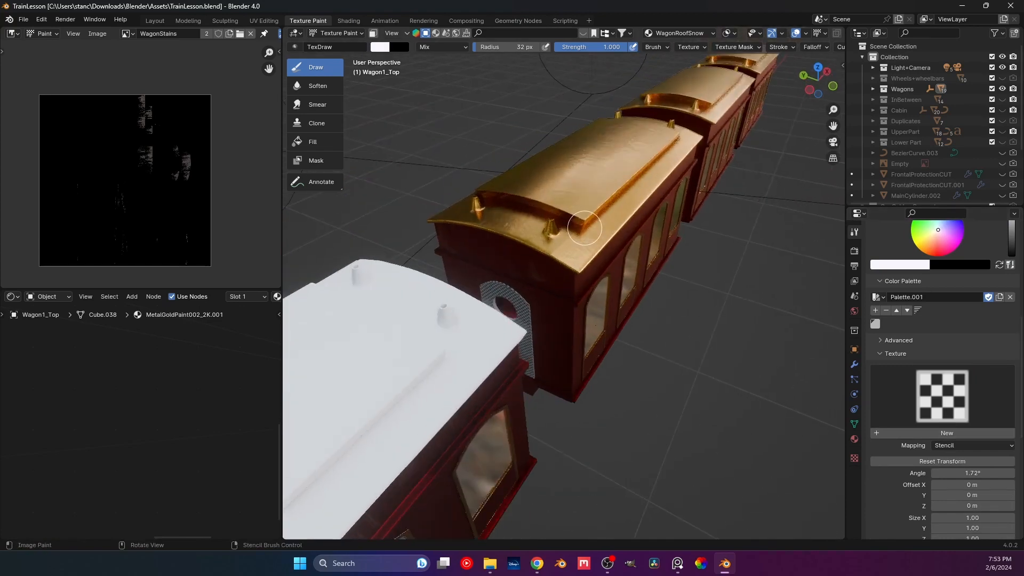
middle_click_drag(511, 282, 679, 127, "shift")
scroll(679, 127, "up", 2)
middle_click_drag(614, 247, 619, 234)
middle_click_drag(431, 106, 445, 147)
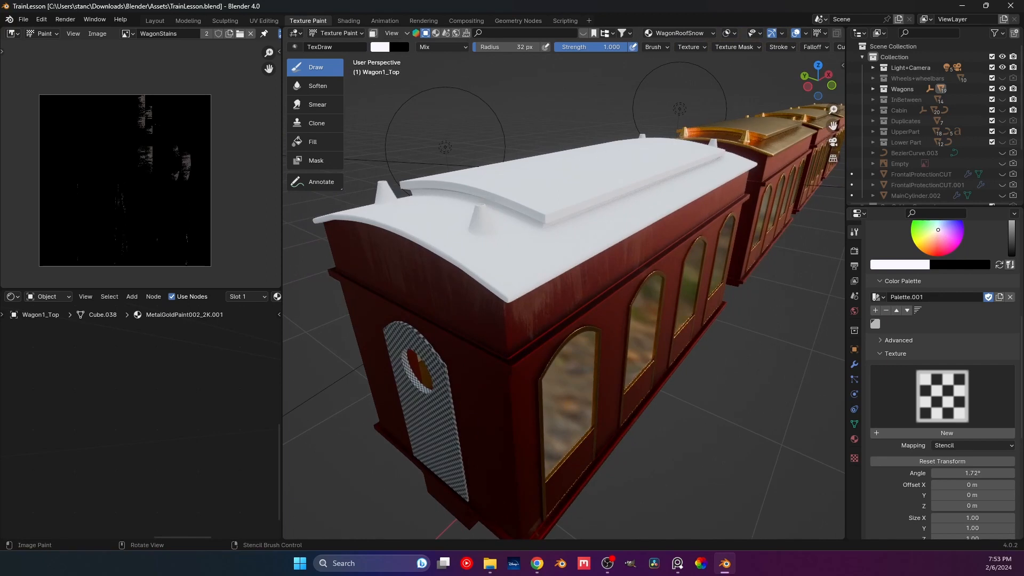
key("ctrl+s")
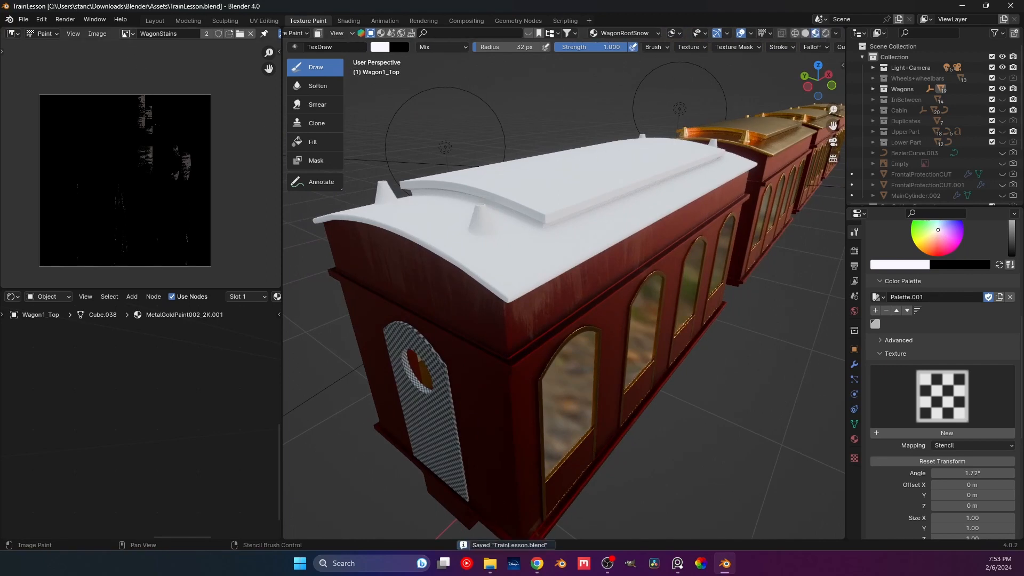
left_click(125, 33)
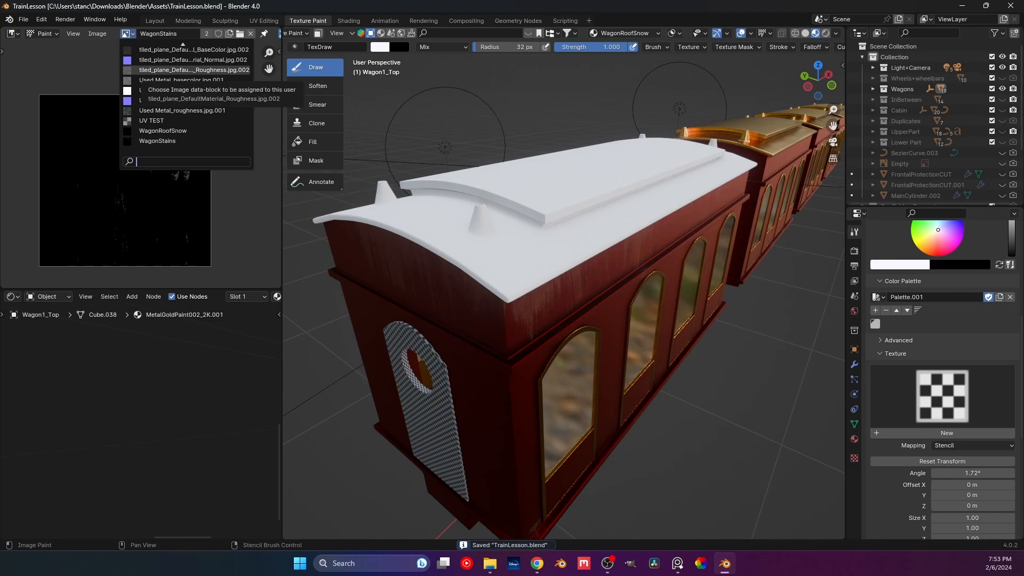
type("wa")
key("Down")
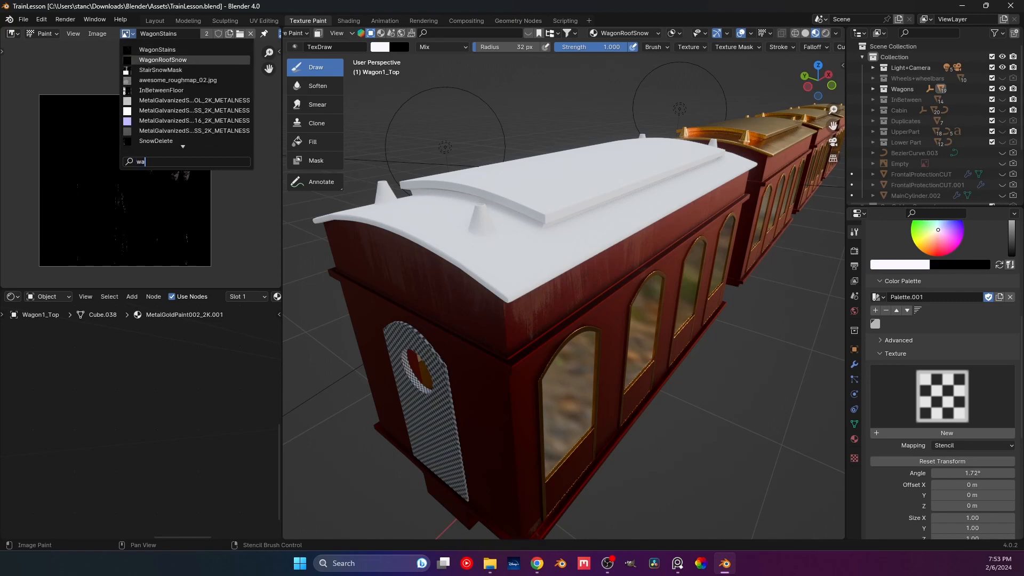
key("Return")
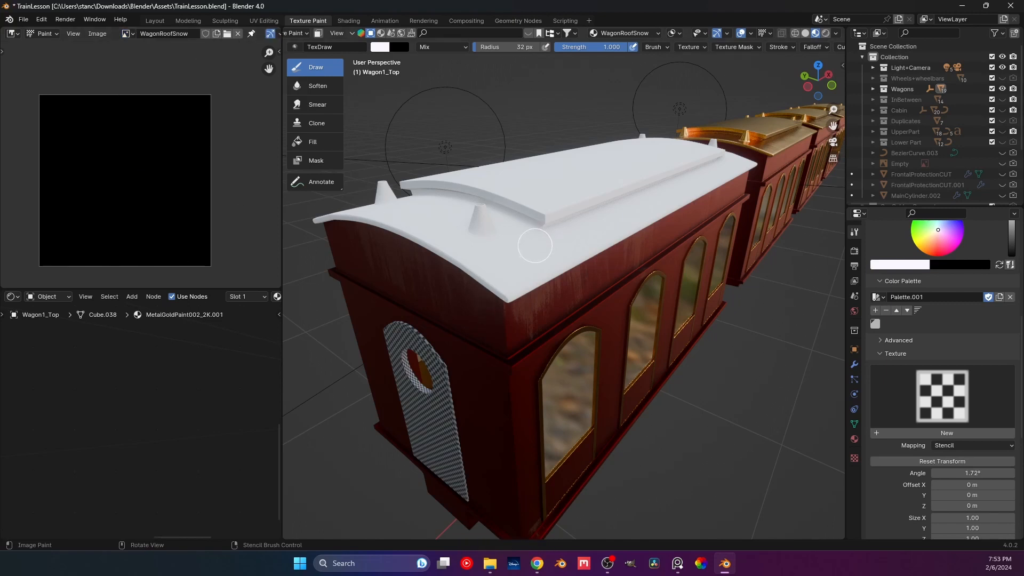
Step: Select the entire roof mesh in Edit Mode and return to Texture Paint mode
key("Tab")
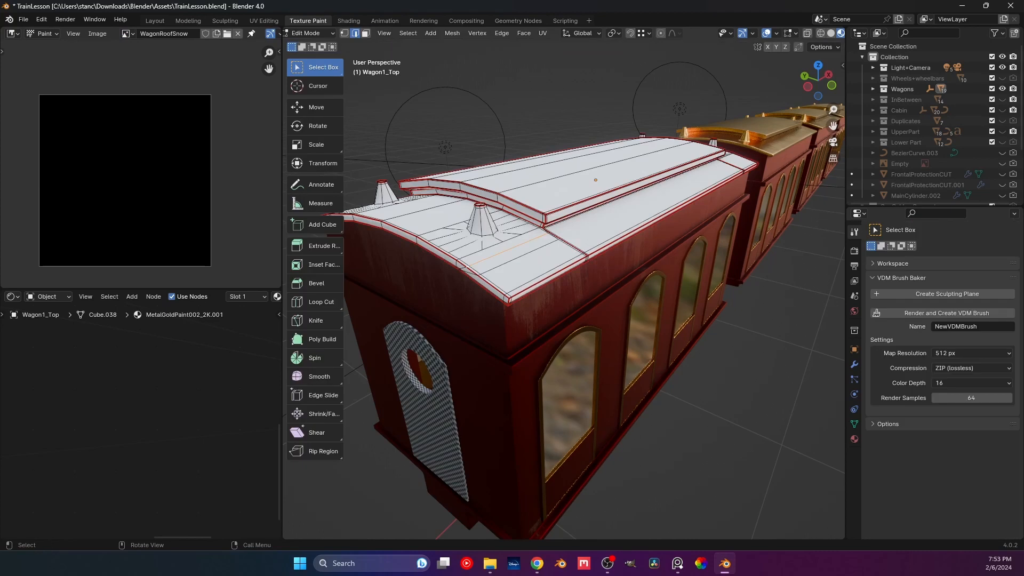
key("a")
key("Tab")
mouse_move(498, 243)
middle_mouse_down()
mouse_move(475, 231)
mouse_move(584, 301)
middle_mouse_up()
scroll(826, 33, "down", 2)
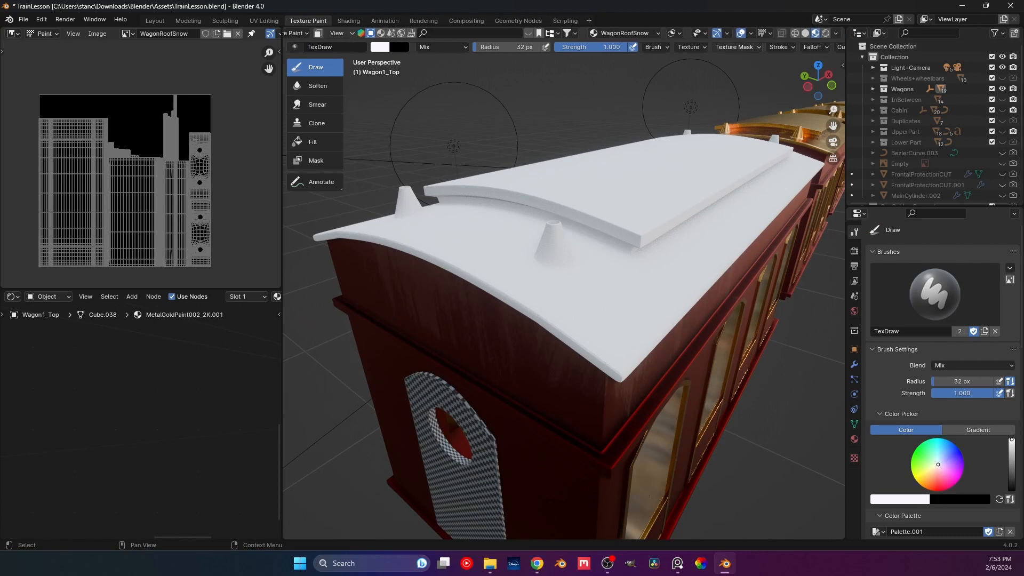
Step: Switch the viewport to Rendered shading and save the train file
left_click(825, 33)
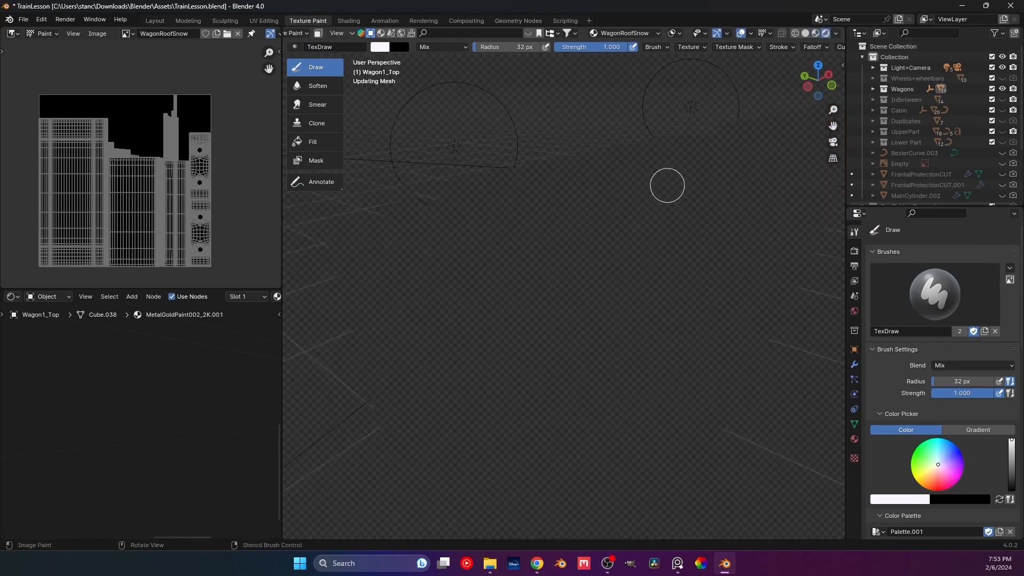
key("ctrl+s")
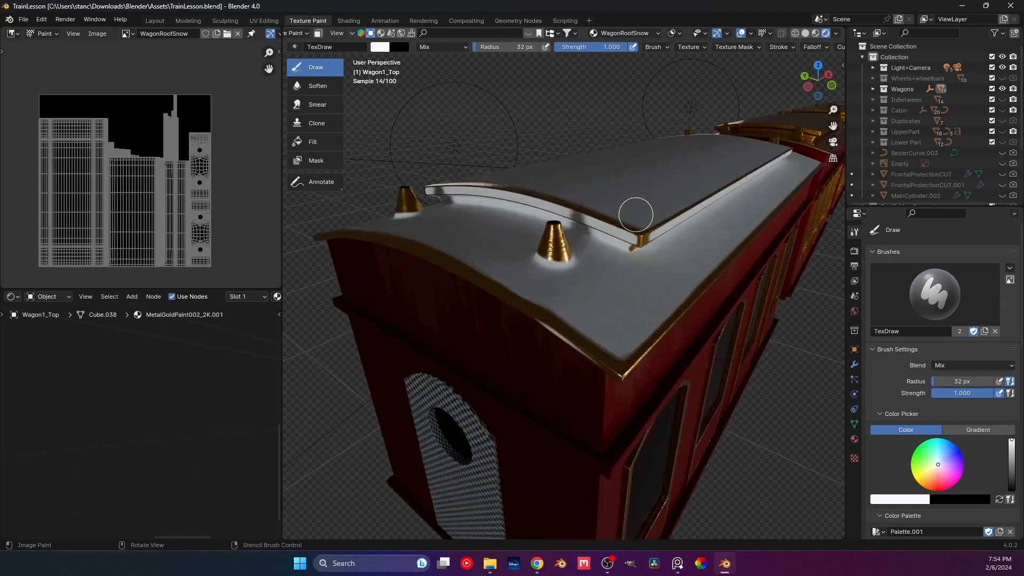
scroll(566, 360, "up", 1)
mouse_move(567, 360)
middle_mouse_down()
mouse_move(569, 372)
mouse_move(560, 328)
mouse_move(568, 351)
middle_mouse_up()
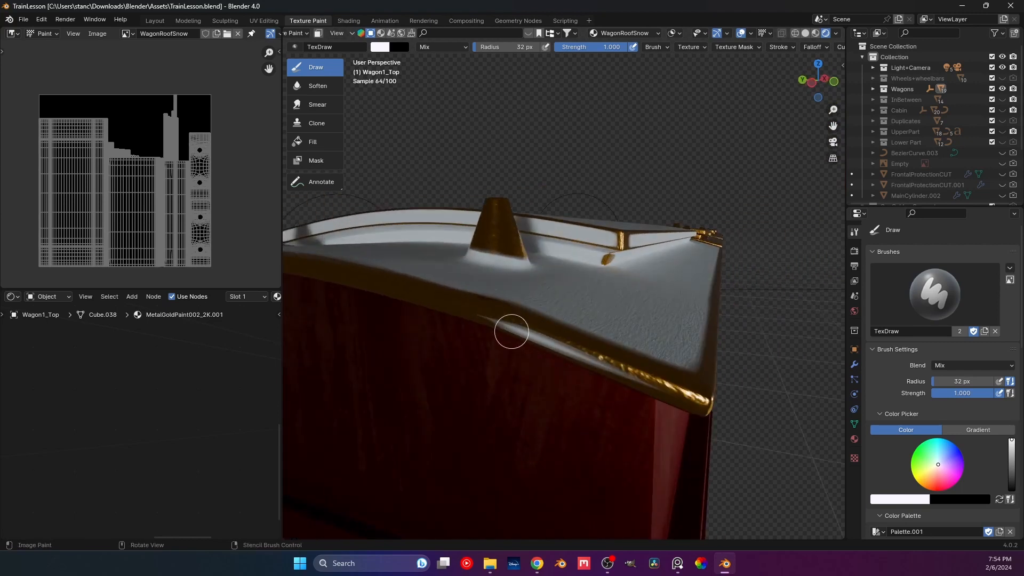
Step: Try painting white strokes along the roof's front edge near the corner
left_click(588, 353)
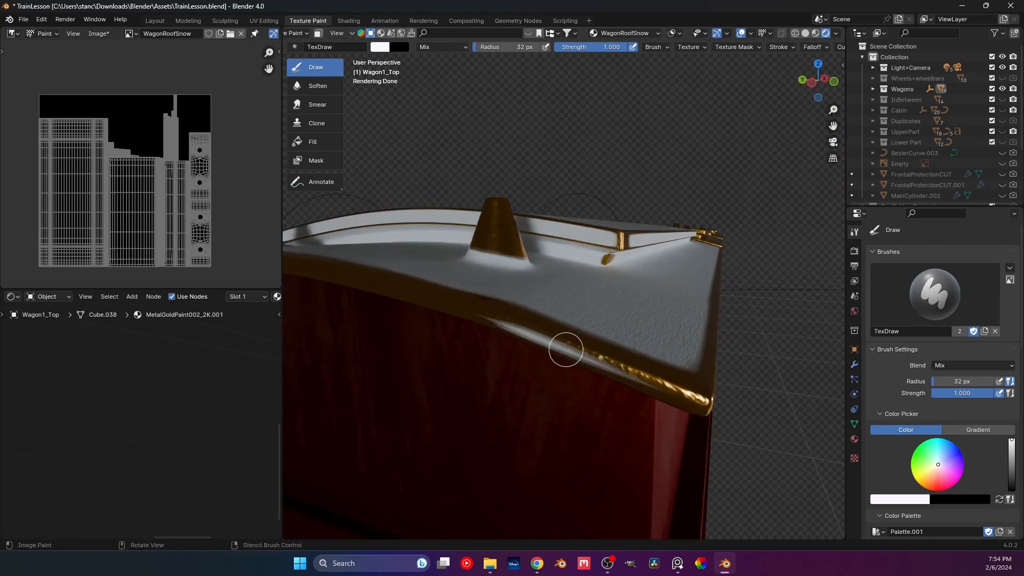
mouse_move(507, 328)
left_mouse_down()
mouse_move(602, 366)
mouse_move(591, 366)
mouse_move(523, 336)
mouse_move(598, 353)
left_mouse_up()
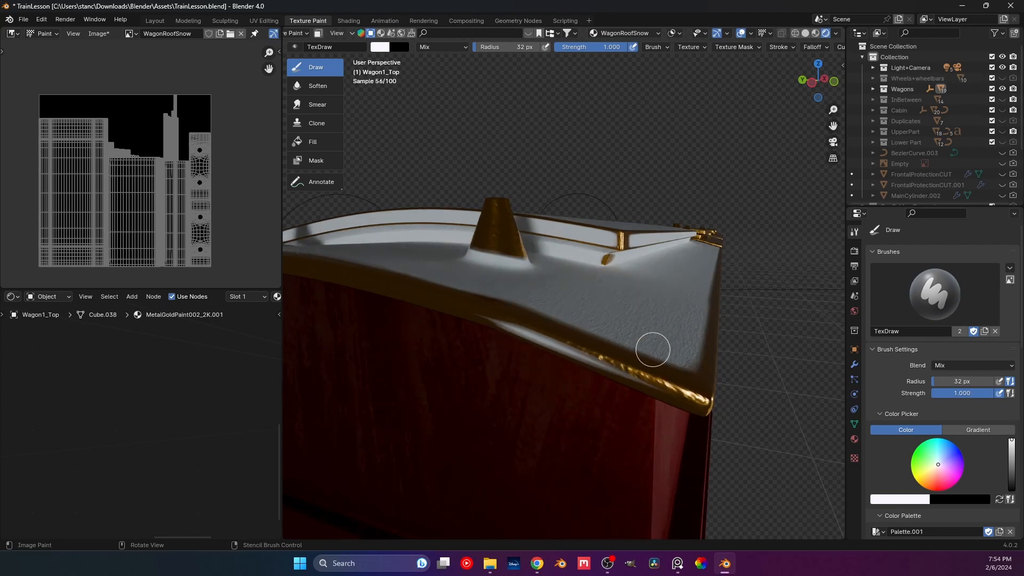
middle_click_drag(659, 344, 520, 382)
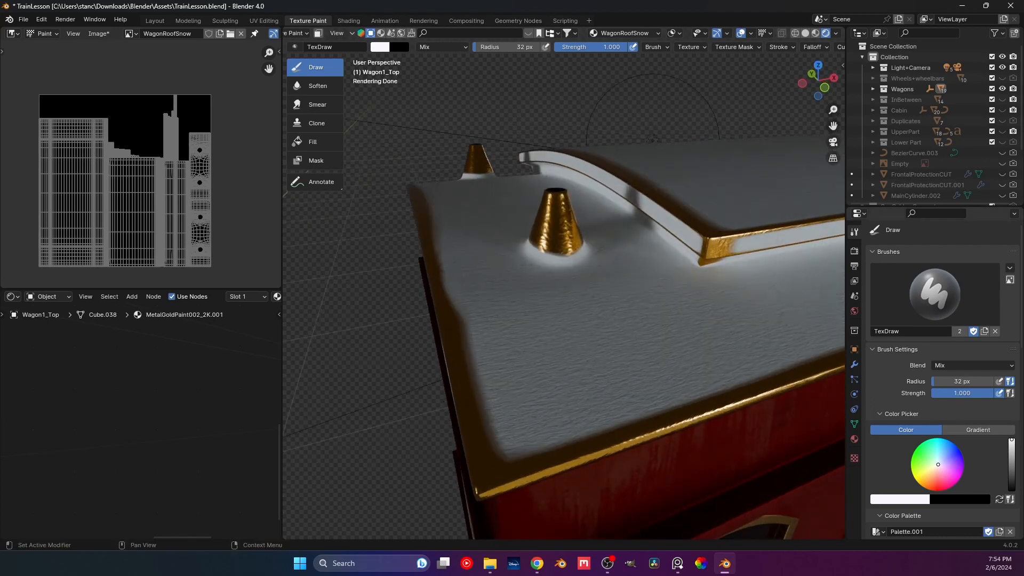
Step: Set the brush colour to white and its blend mode to Add, painting test strokes near the roof's front corner
left_click(899, 499)
left_click_drag(584, 345, 591, 336)
left_click(971, 366)
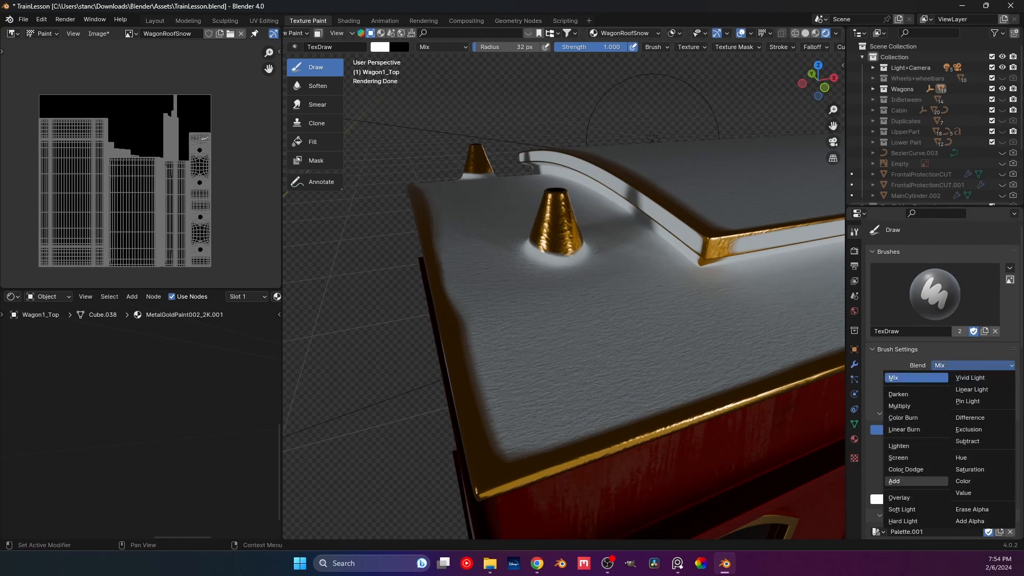
left_click(900, 481)
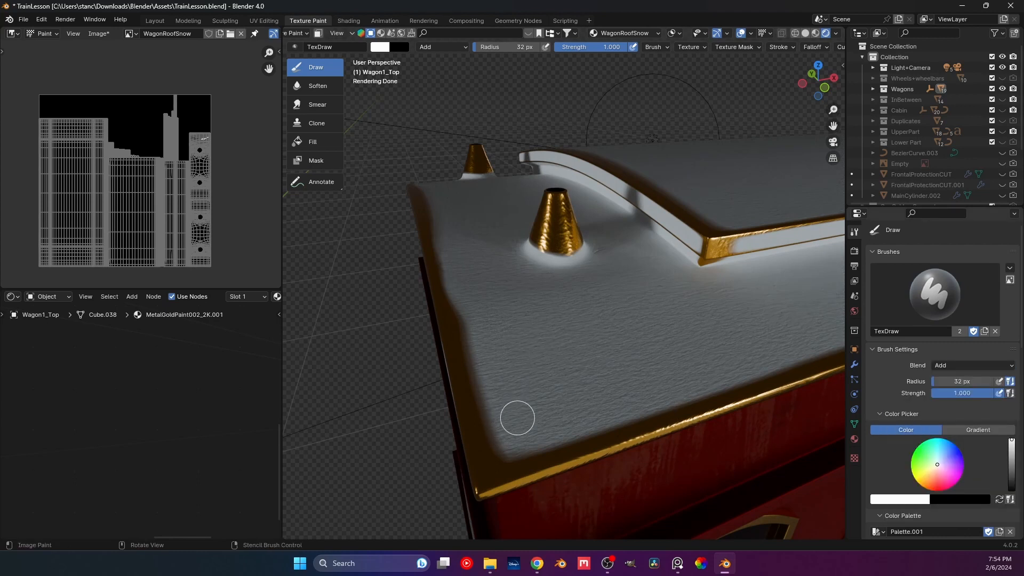
left_click(517, 417)
Step: Switch to Material Preview shading, paint another stroke near the roof's front corner, and undo the test strokes
left_click(815, 33)
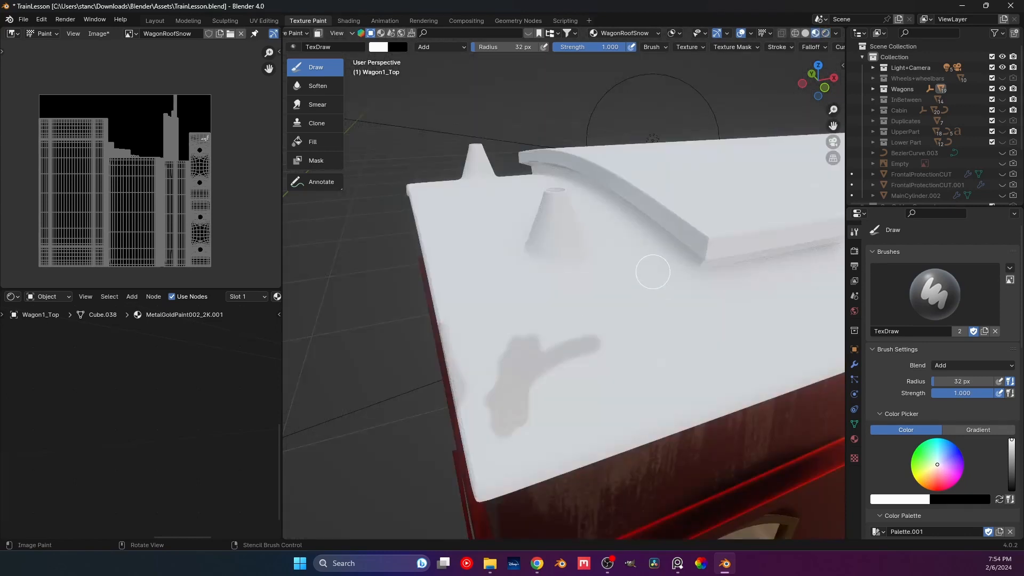
mouse_move(514, 410)
middle_mouse_down()
mouse_move(495, 394)
mouse_move(512, 384)
middle_mouse_up()
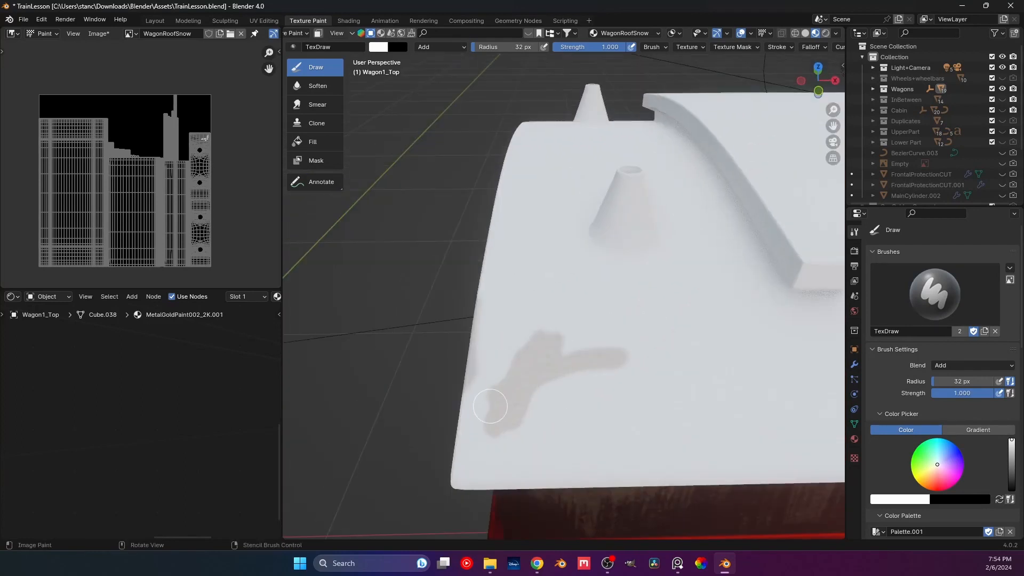
mouse_move(530, 367)
left_mouse_down()
mouse_move(607, 401)
mouse_move(533, 393)
mouse_move(617, 400)
left_mouse_up()
key("ctrl+z")
key("ctrl+z")
key("ctrl+z")
middle_click_drag(684, 401, 553, 363)
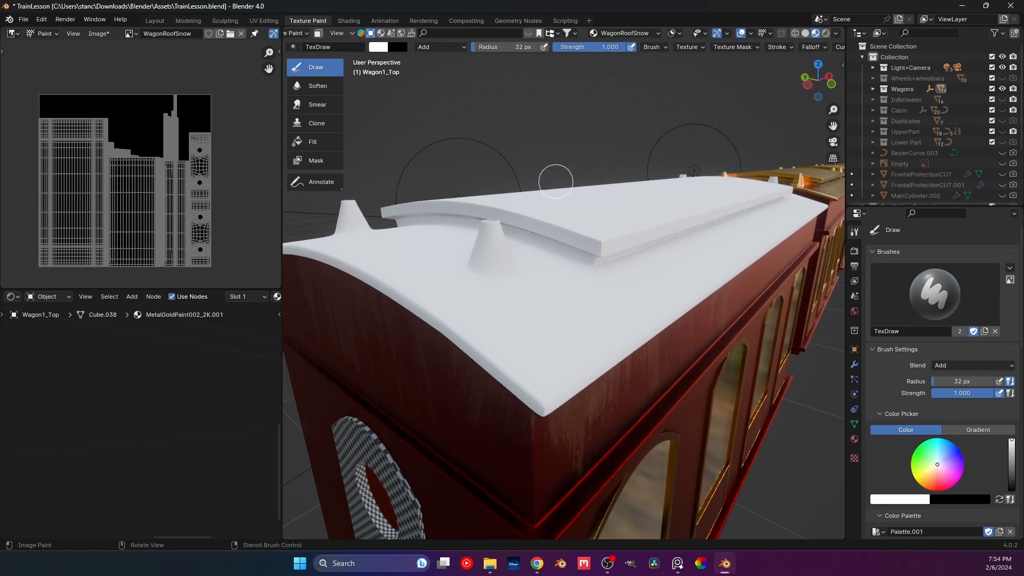
Step: Try the Mix blending mode on the roof material's Add node, testing it with a stroke at the roof corner and undoing that stroke
scroll(160, 394, "down", 7)
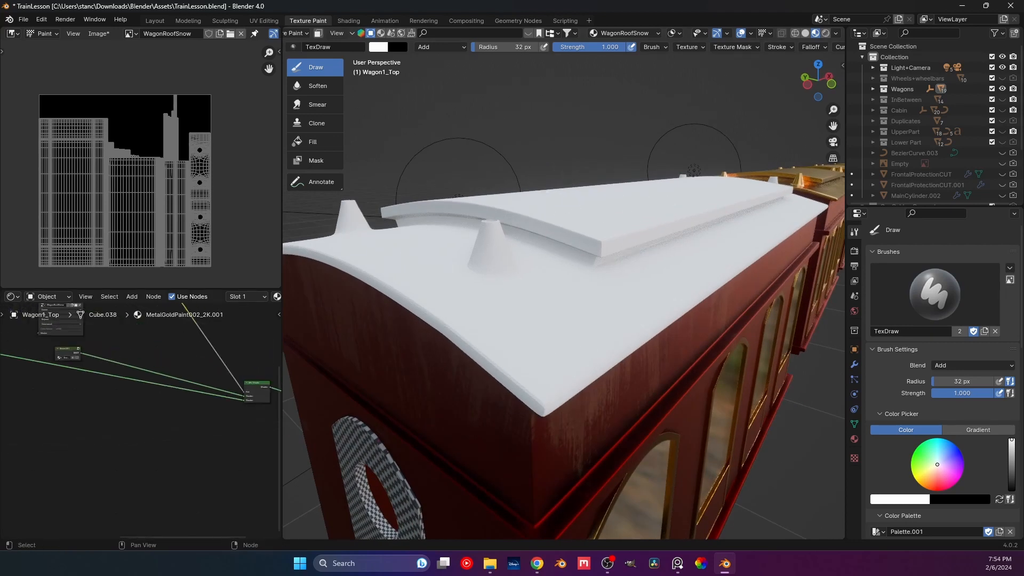
middle_click_drag(213, 392, 101, 400)
middle_click_drag(32, 342, 127, 419)
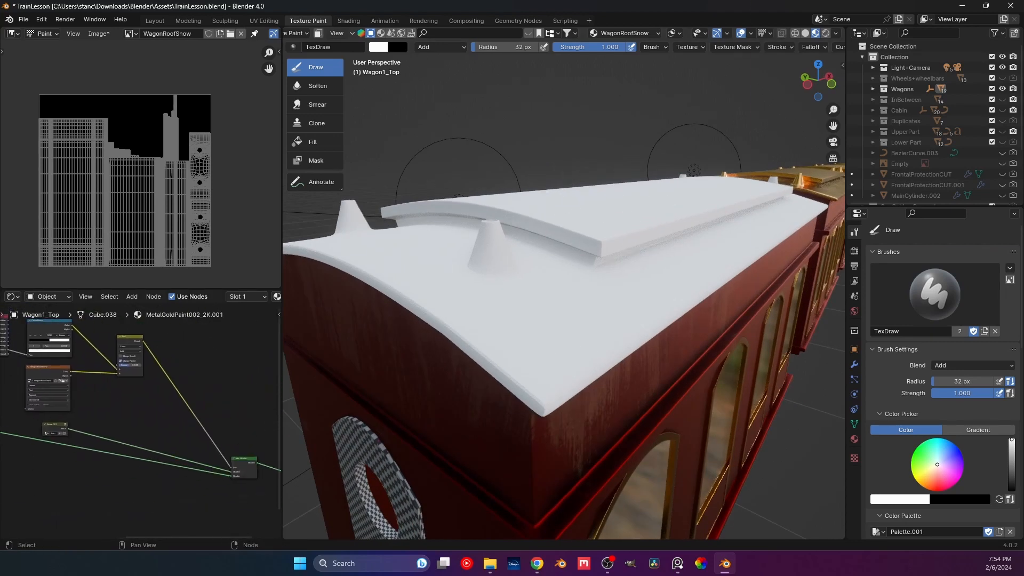
scroll(127, 418, "up", 3)
middle_click_drag(39, 364, 90, 459)
scroll(141, 426, "up", 6)
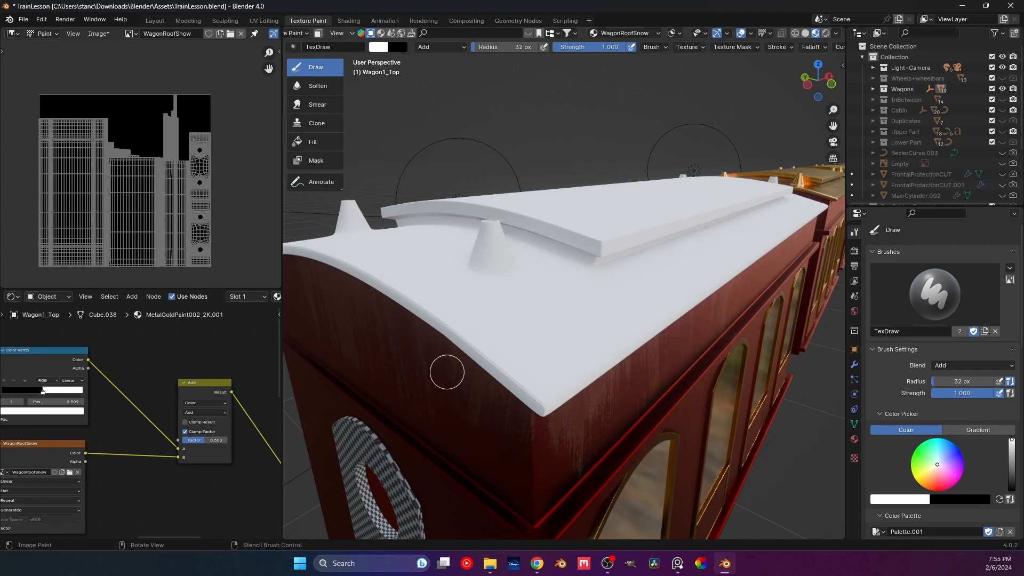
left_click(205, 412)
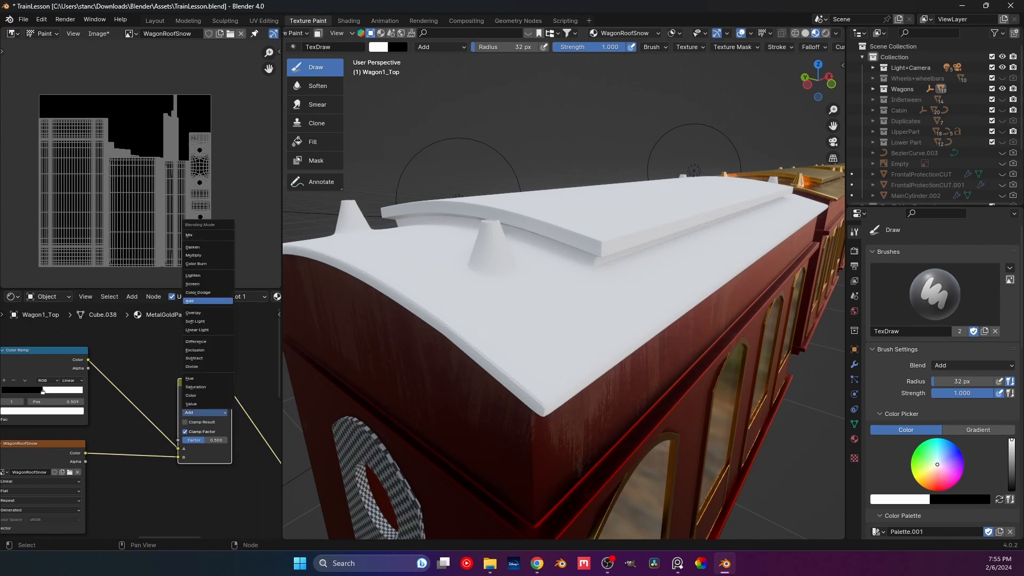
left_click(192, 235)
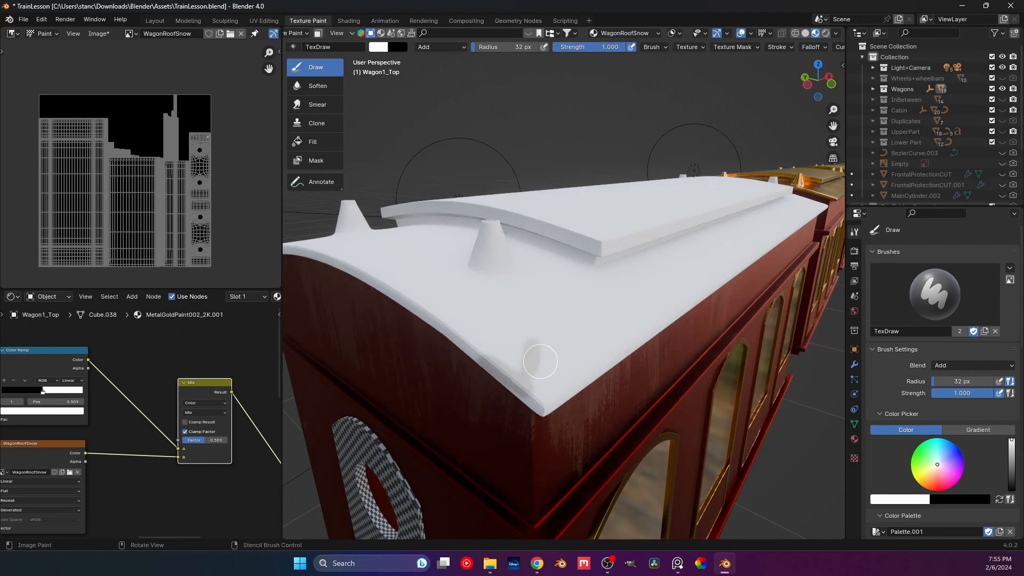
left_click_drag(547, 352, 526, 378)
key("ctrl+z")
Step: Set the blending mode of the node combining Color Ramp and WagonRoofSnow to Multiply and check the roof corner
left_click(205, 412)
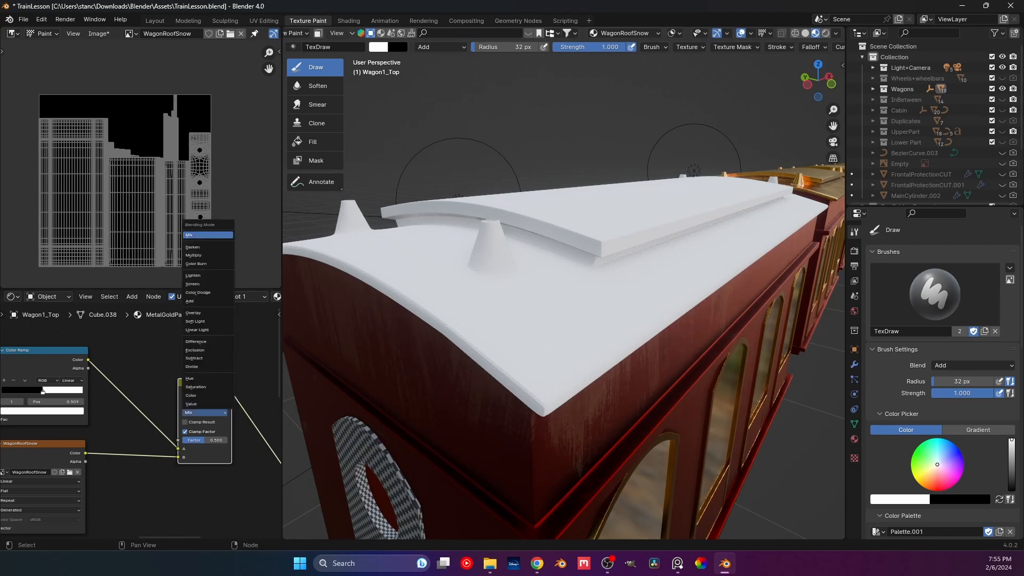
left_click(194, 255)
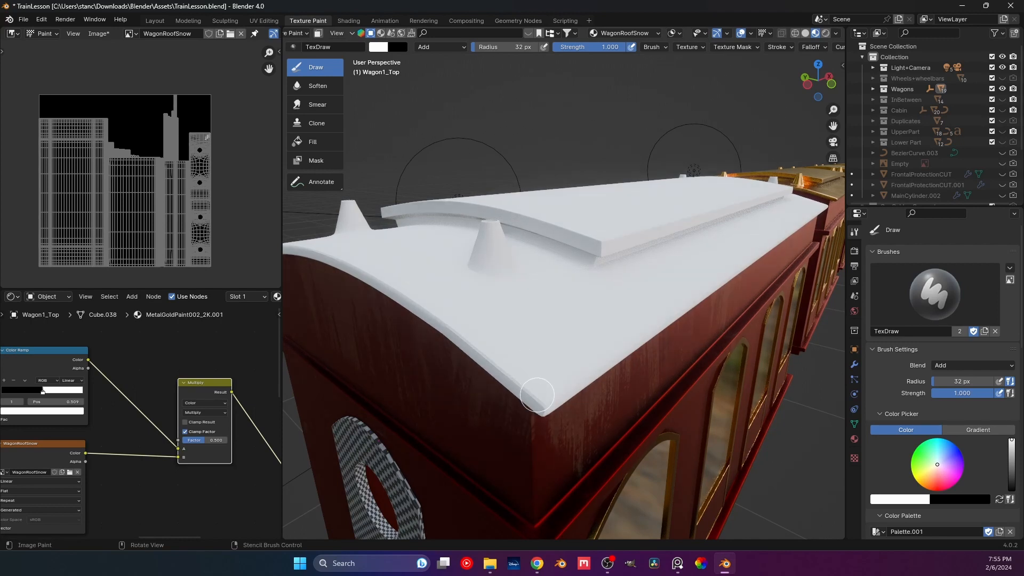
middle_click_drag(575, 378, 549, 363)
scroll(545, 377, "down", 5)
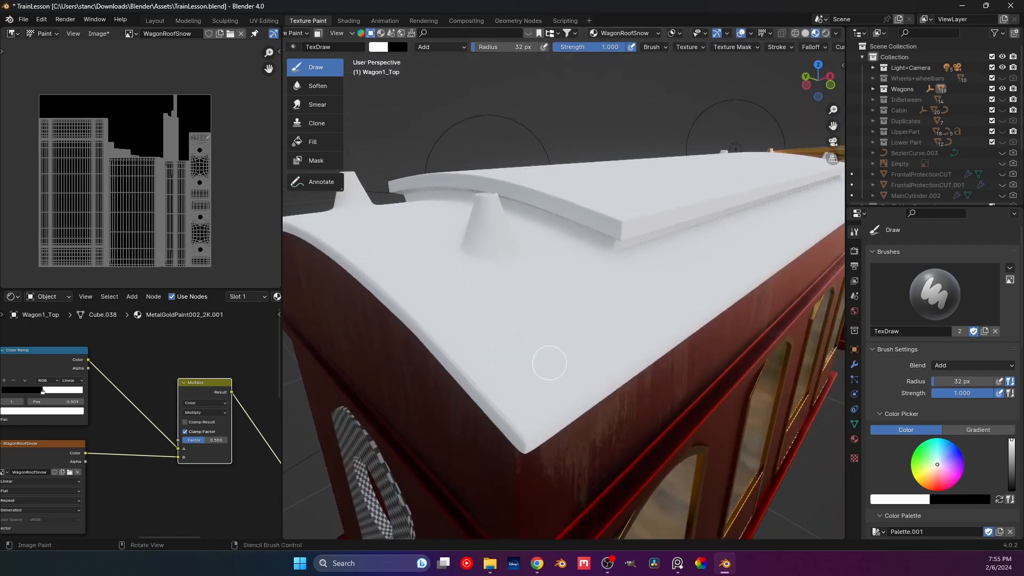
Step: Set the combining node's blending mode to Add and paint test strokes near the roof's front corner
left_click(205, 412)
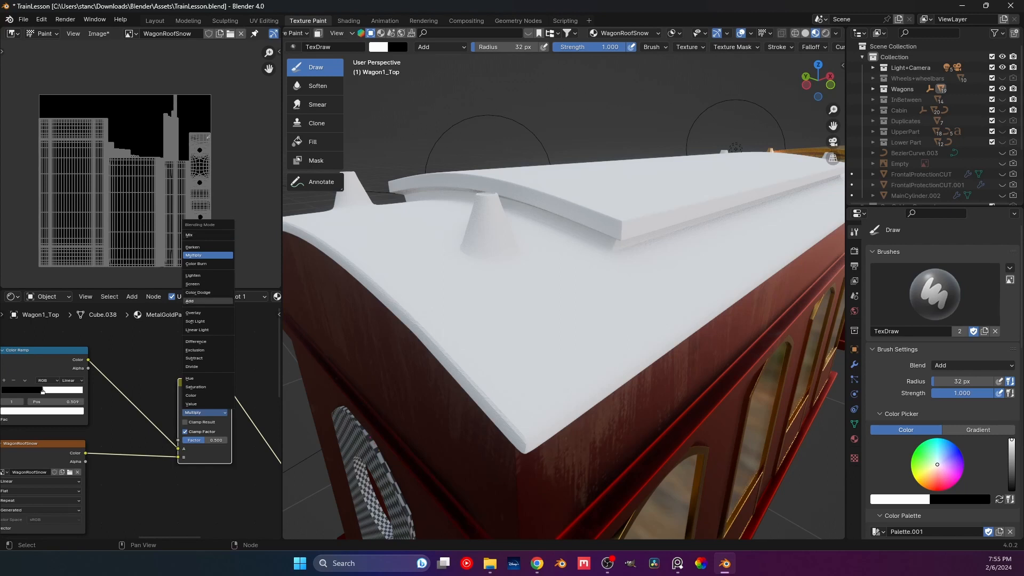
left_click(208, 301)
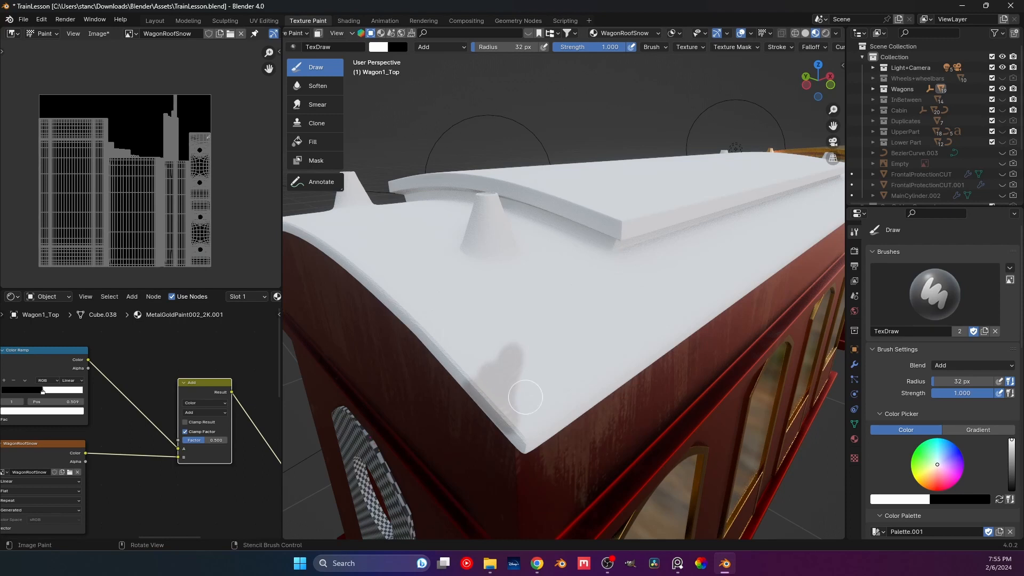
mouse_move(525, 397)
left_mouse_down()
mouse_move(506, 392)
mouse_move(552, 376)
mouse_move(514, 407)
left_mouse_up()
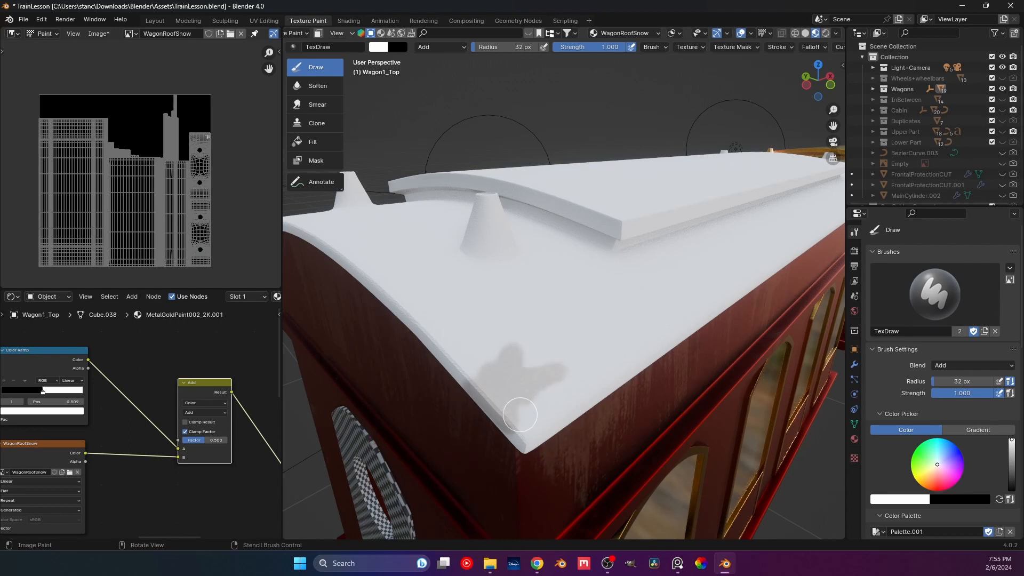
left_click_drag(573, 389, 480, 387)
middle_click_drag(576, 388, 523, 383)
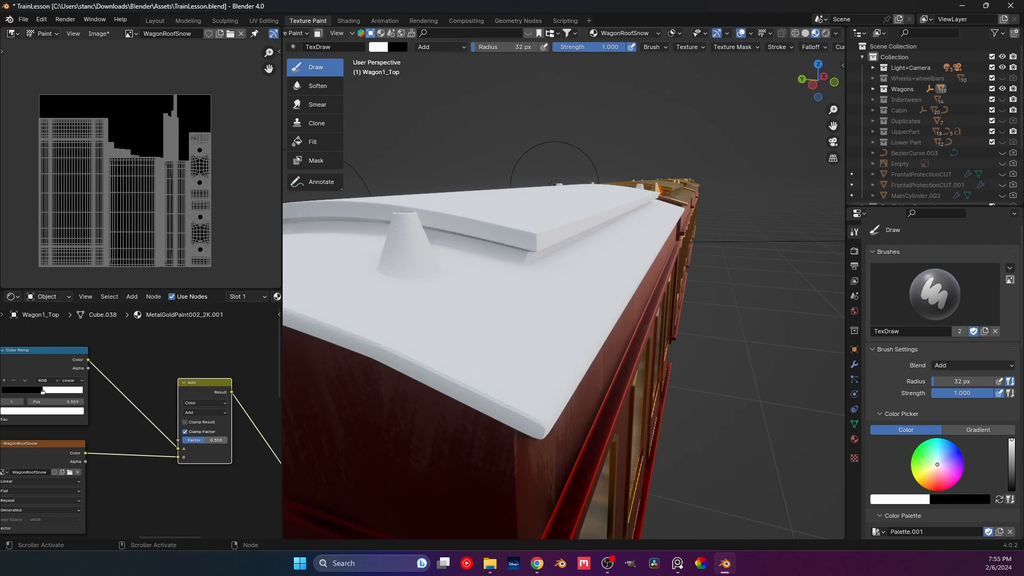
Step: Set the Add node's factor to 1.000, paint a test stroke near the roof's front corner, and undo that stroke
mouse_move(469, 349)
left_mouse_down()
mouse_move(488, 328)
mouse_move(480, 394)
mouse_move(512, 434)
left_mouse_up()
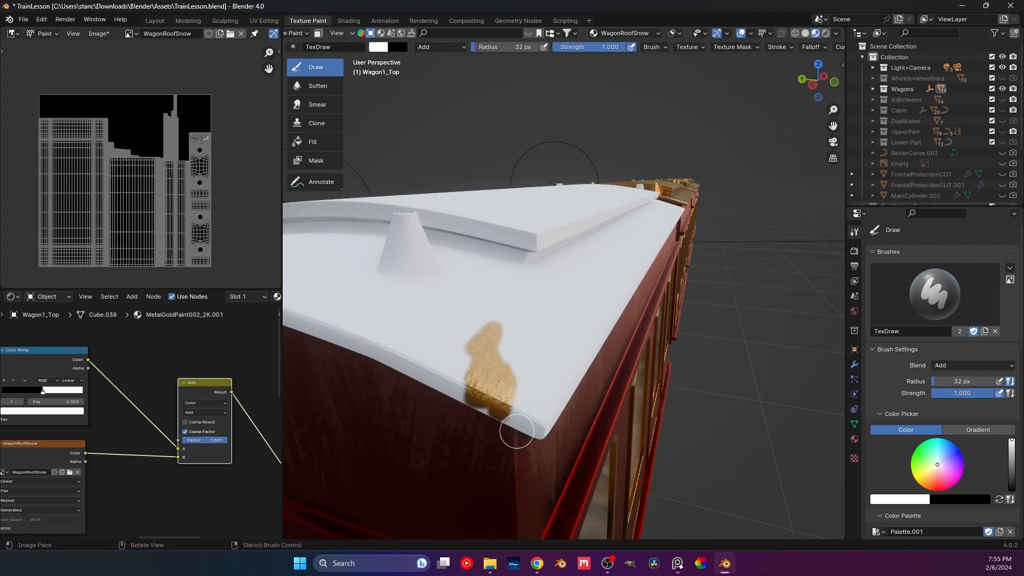
mouse_move(512, 434)
middle_mouse_down()
mouse_move(565, 437)
mouse_move(452, 394)
middle_mouse_up()
key("ctrl+z")
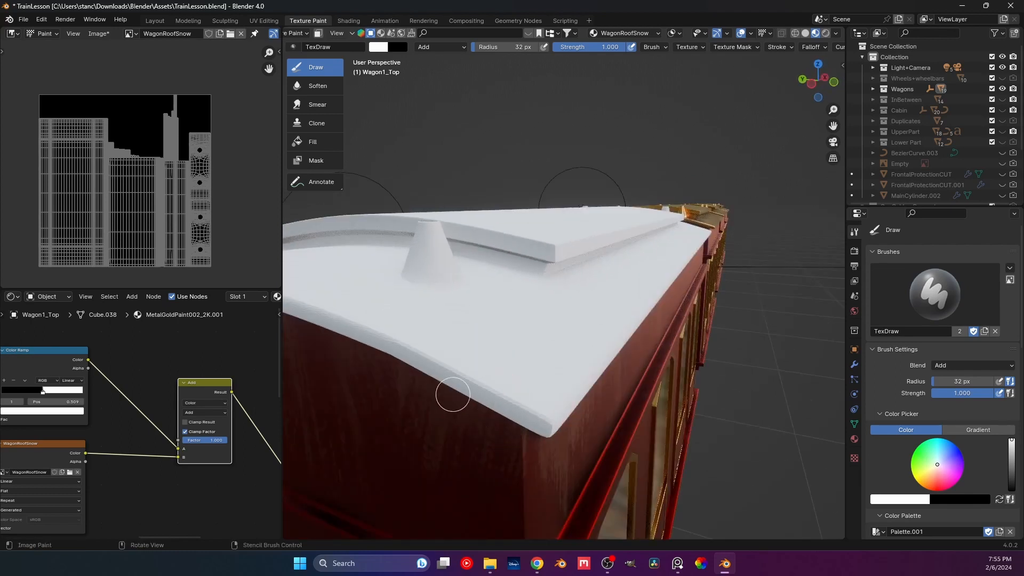
Step: Paint strokes along the roof's front edge, around the corner and along the side edge to reveal the gold
mouse_move(407, 357)
left_mouse_down()
mouse_move(550, 426)
mouse_move(582, 402)
left_mouse_up()
middle_click_drag(582, 402, 543, 402)
middle_click_drag(488, 433, 481, 398)
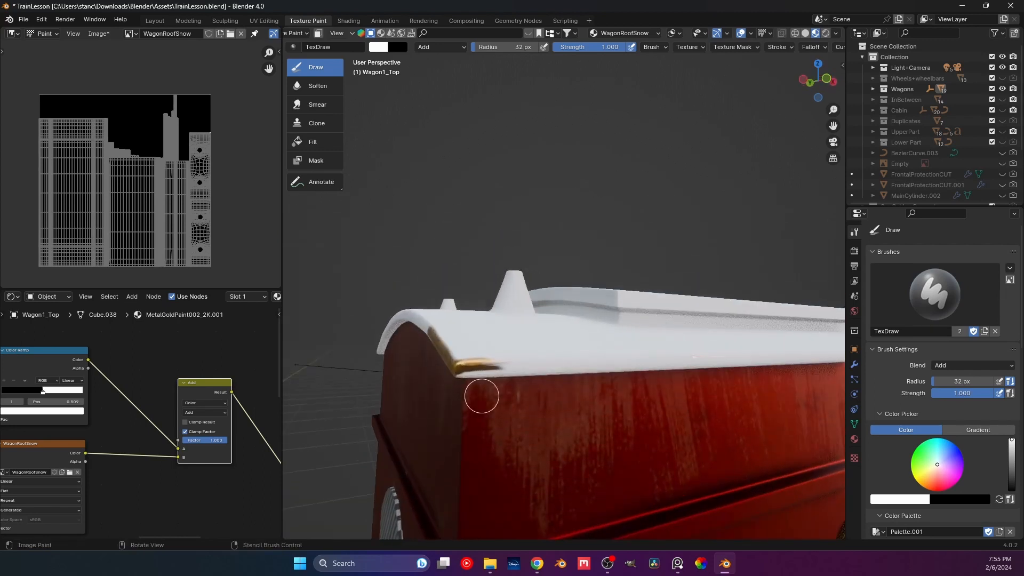
left_click_drag(466, 375, 604, 372)
middle_click_drag(665, 376, 484, 378, "shift")
mouse_move(377, 379)
left_mouse_down()
mouse_move(639, 370)
mouse_move(612, 372)
left_mouse_up()
Step: Paint gold wear along the base of the raised roof section around its front corner, and save the file
scroll(594, 382, "down", 3)
scroll(503, 382, "up", 5)
mouse_move(438, 354)
middle_mouse_down("shift")
mouse_move(502, 383)
mouse_move(574, 394)
mouse_move(471, 418)
middle_mouse_up("shift")
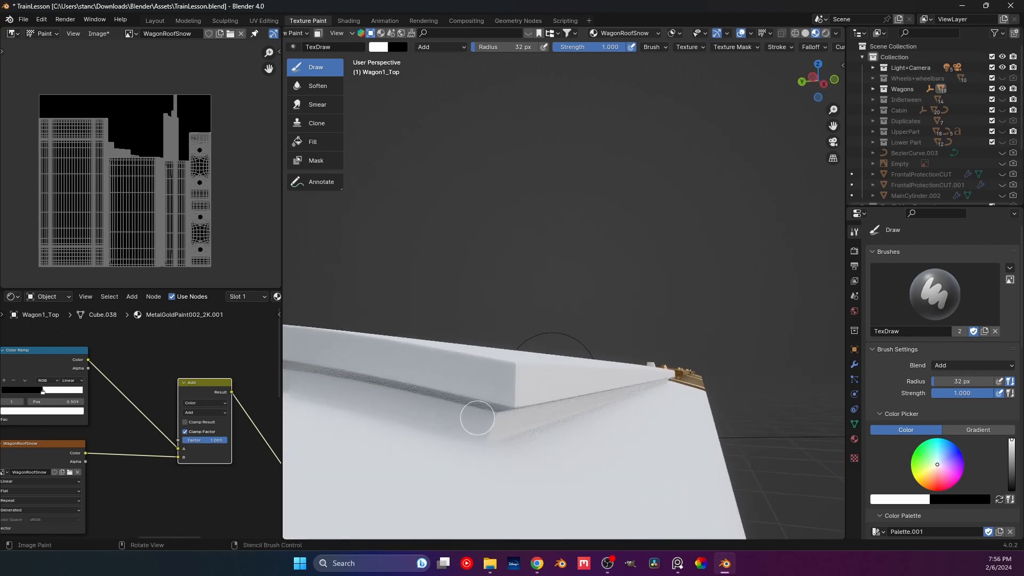
mouse_move(477, 424)
left_mouse_down()
mouse_move(341, 408)
mouse_move(432, 423)
left_mouse_up()
key("ctrl+z")
left_click_drag(322, 393, 524, 428)
middle_click_drag(524, 429, 453, 411)
left_click_drag(453, 411, 730, 443)
mouse_move(731, 443)
middle_mouse_down()
mouse_move(504, 395)
mouse_move(470, 296)
middle_mouse_up()
key("ctrl+s")
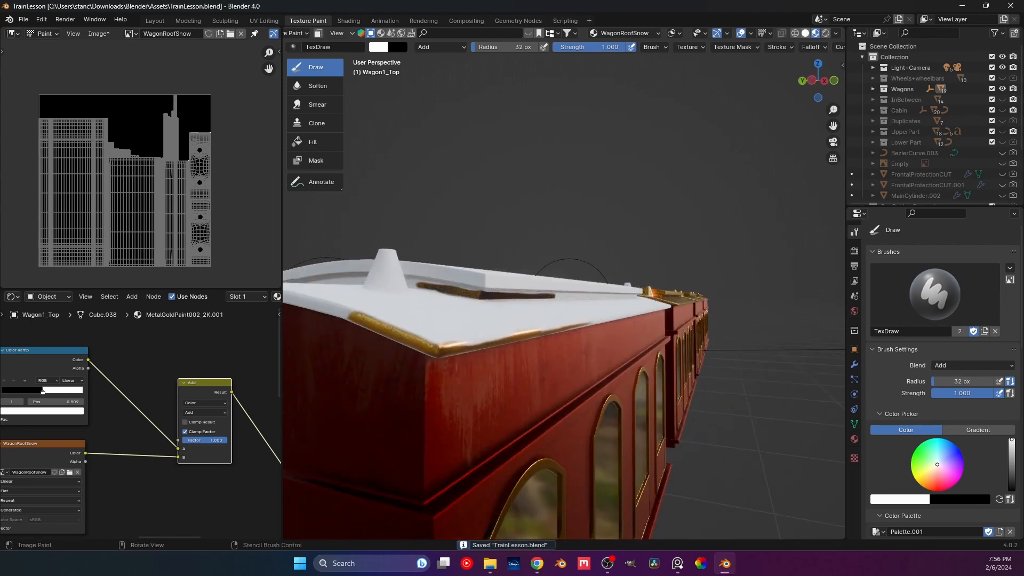
Step: Inspect the snow and gold edges on the wagon roof in Rendered shading, and return to Material Preview
scroll(197, 137, "up", 3)
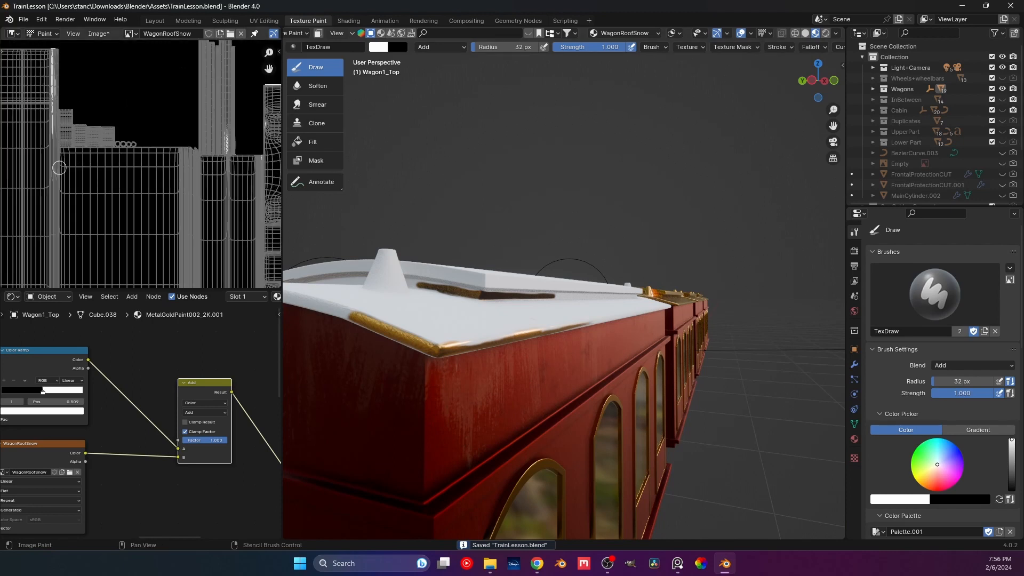
scroll(197, 137, "down", 3)
scroll(810, 47, "down", 3)
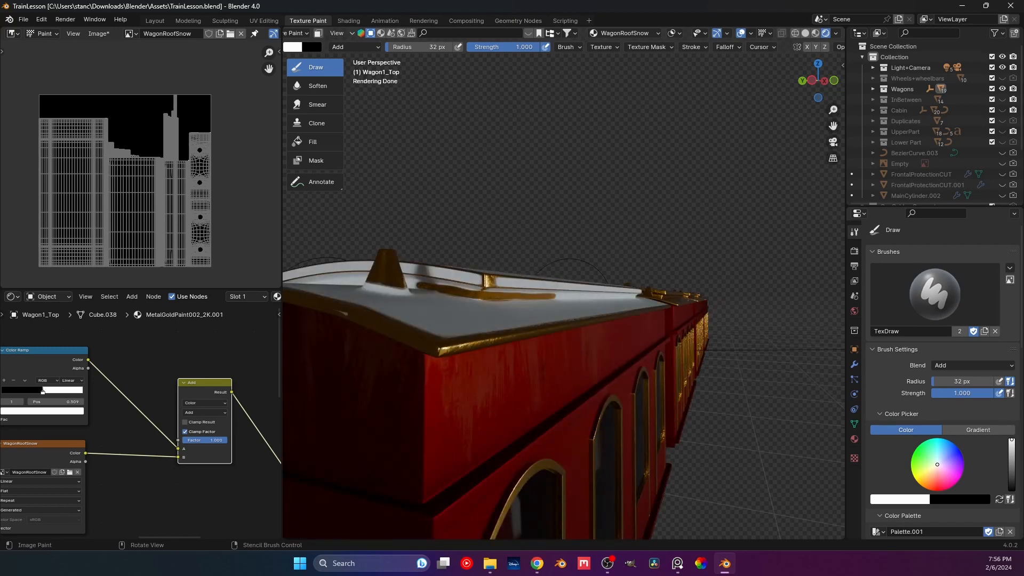
left_click_drag(345, 315, 355, 320)
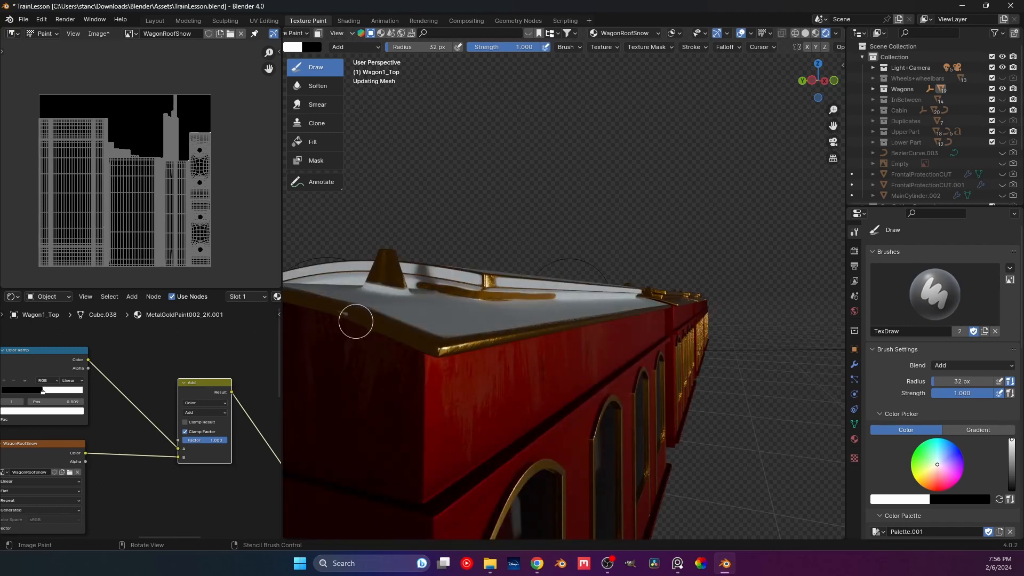
middle_click_drag(357, 321, 442, 344)
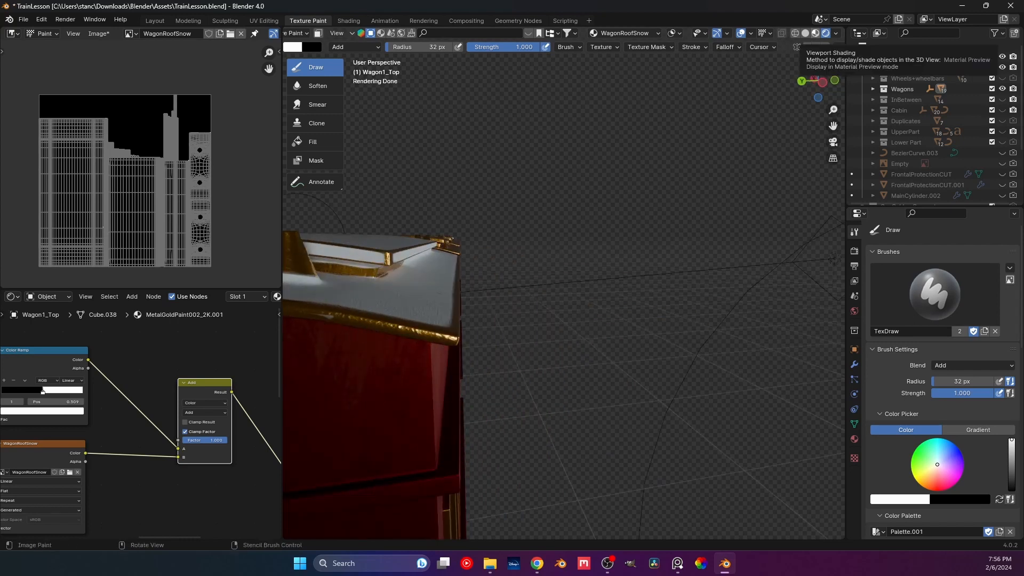
middle_click_drag(469, 197, 388, 251)
middle_click_drag(454, 181, 432, 174)
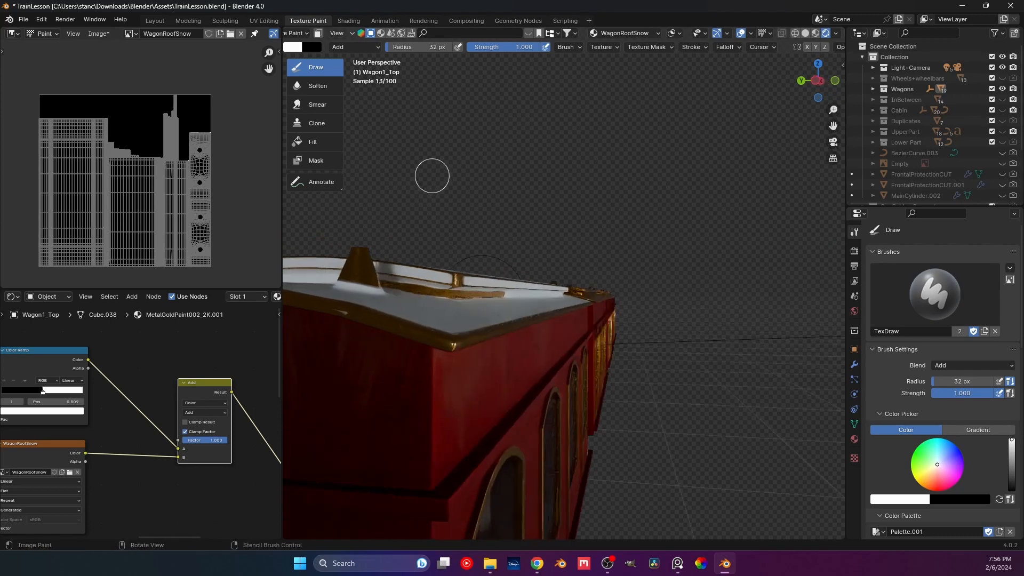
scroll(495, 332, "up", 1)
middle_click_drag(491, 338, 468, 335)
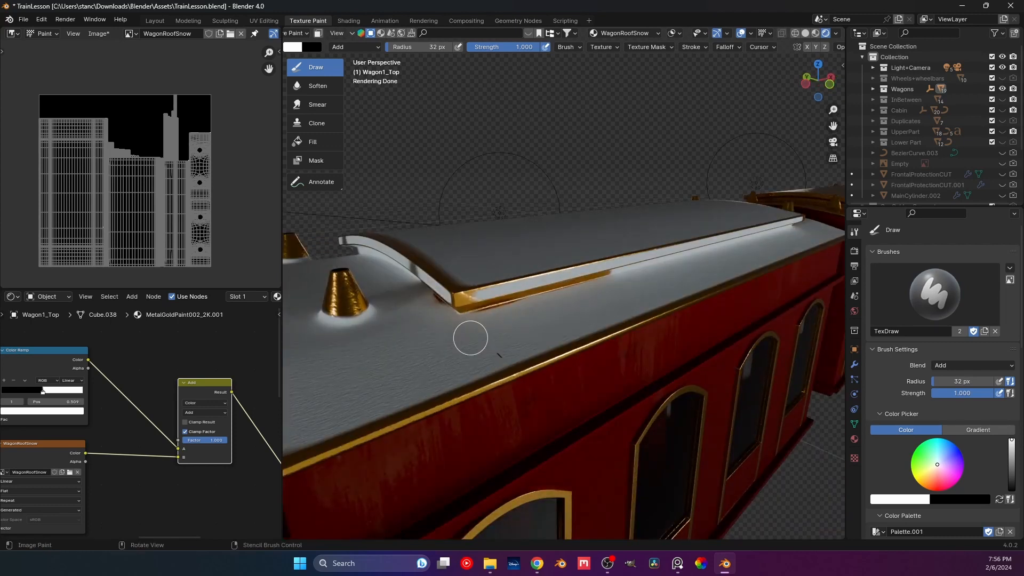
middle_click_drag(470, 338, 530, 320)
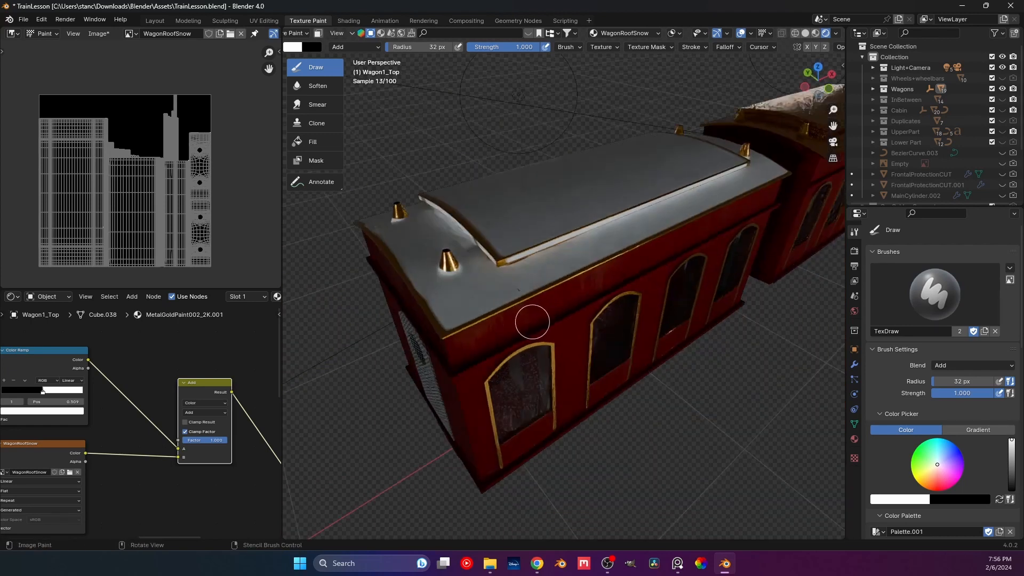
left_click(816, 33)
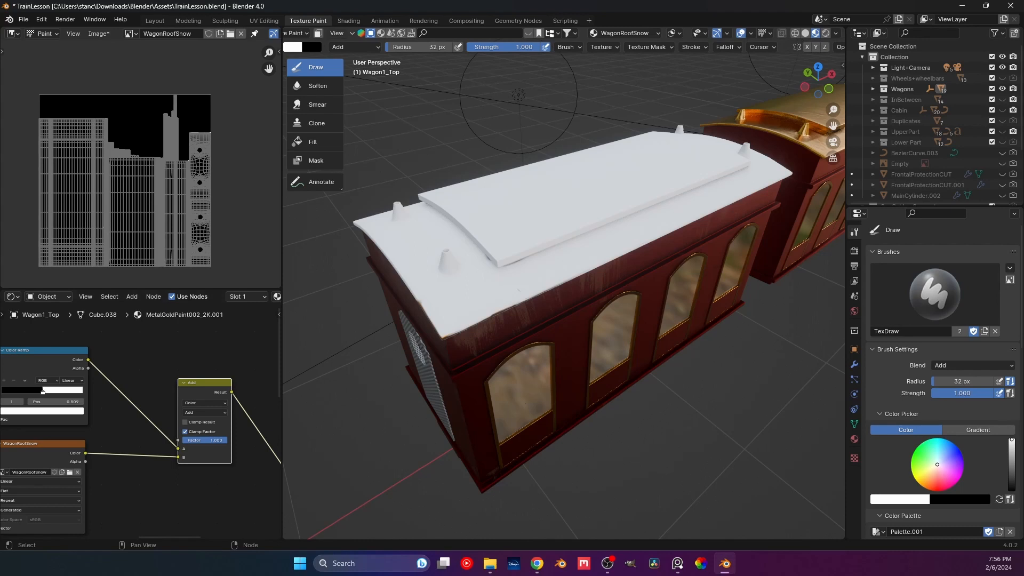
middle_click_drag(402, 357, 456, 291)
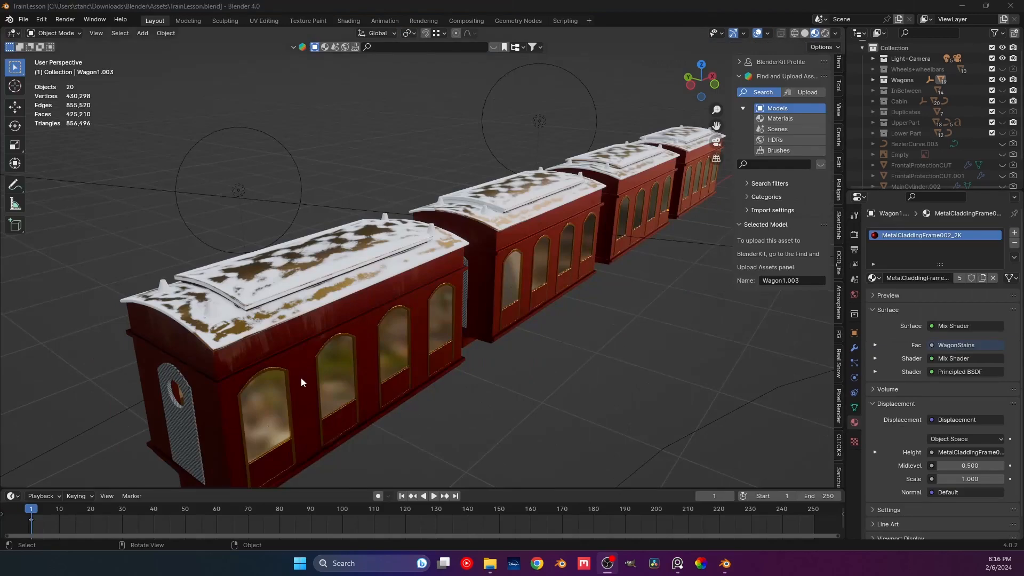
Step: Open the Texture Paint workspace and save both the project and the painted WagonRoofSnow image
scroll(301, 373, "down", 3)
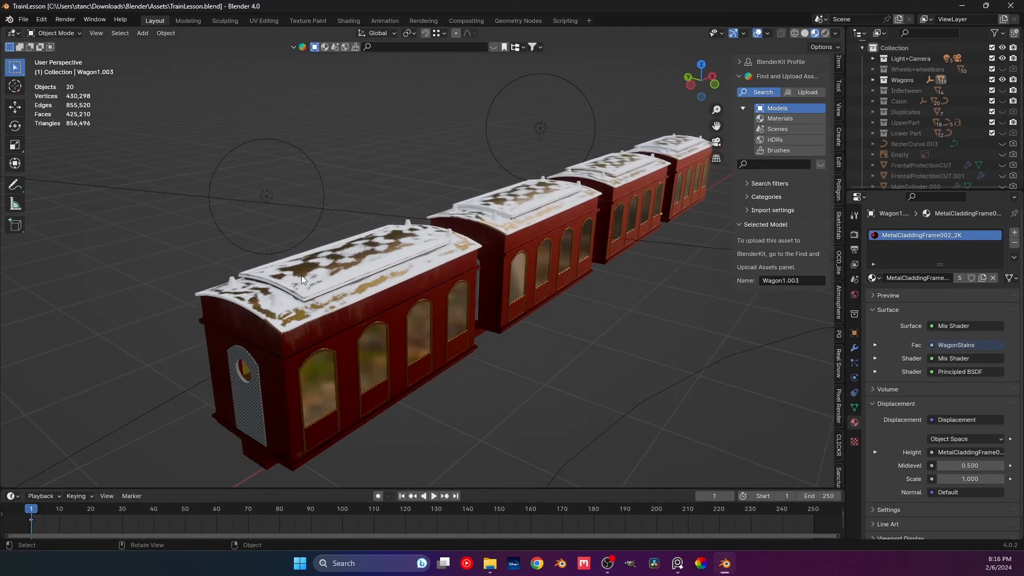
left_click(306, 21)
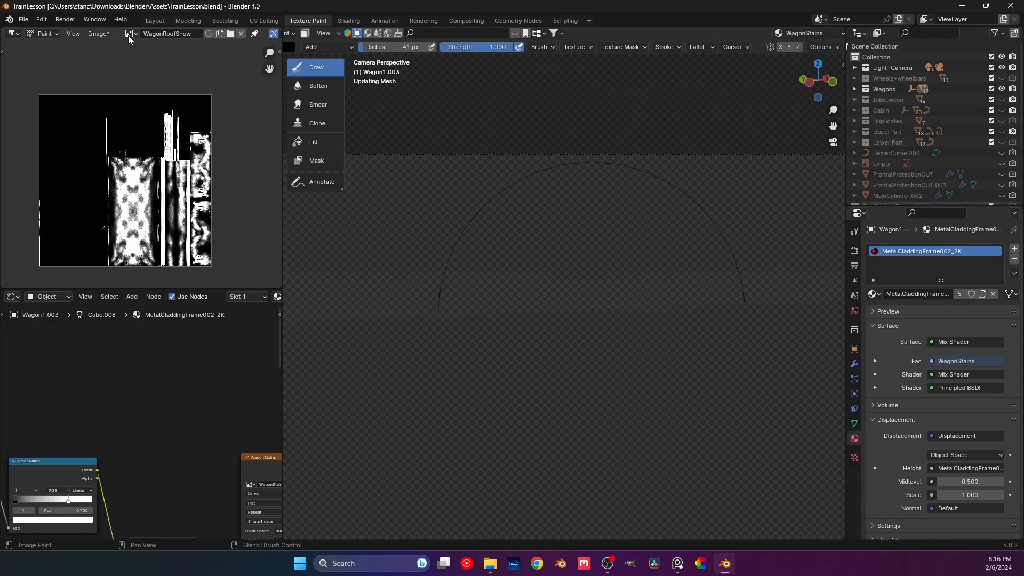
key("ctrl+s")
left_click(92, 35)
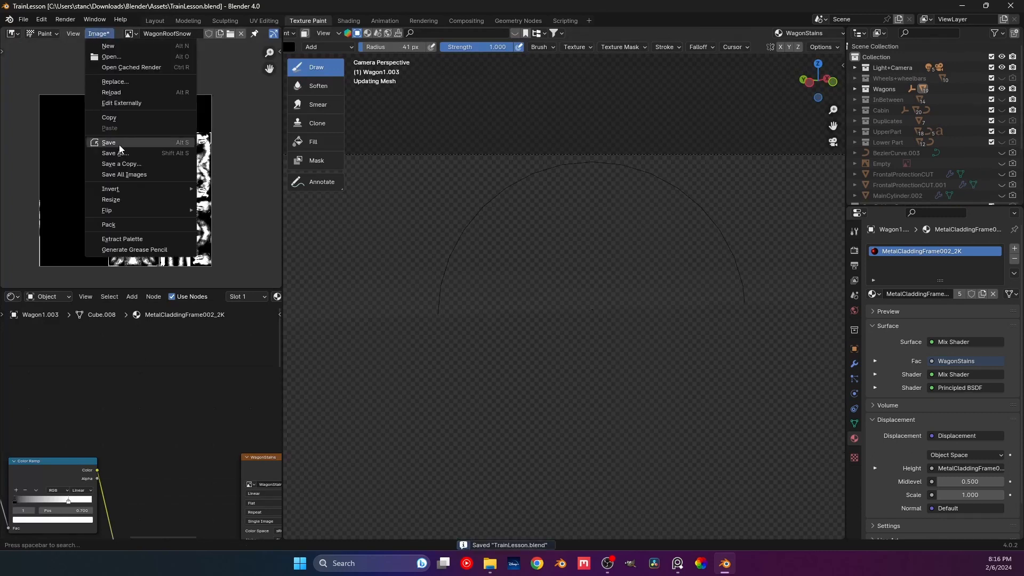
left_click(106, 151)
left_click(665, 425)
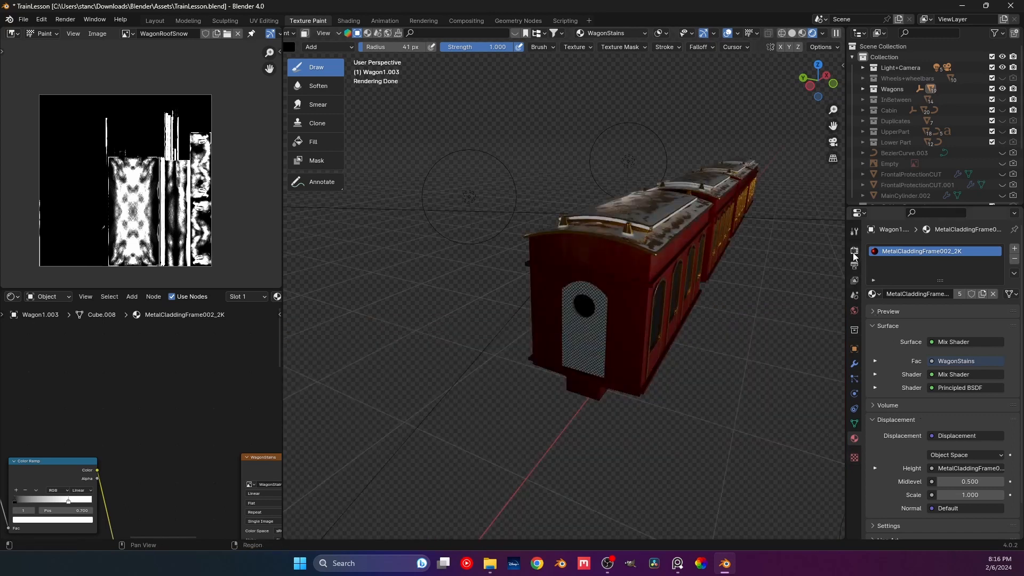
Step: Review the brush's texture settings and examine the painted snow and gold patches on the wagon roofs in Rendered shading
left_click(854, 231)
scroll(896, 320, "down", 10)
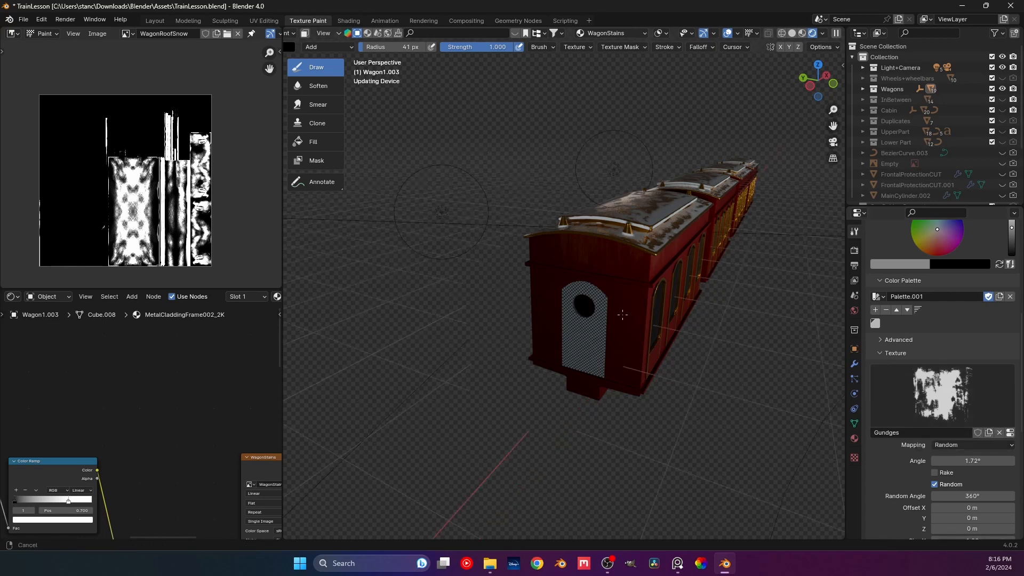
middle_click_drag(738, 288, 611, 321)
scroll(538, 337, "up", 3)
middle_click_drag(535, 336, 607, 327, "shift")
scroll(607, 320, "up", 2)
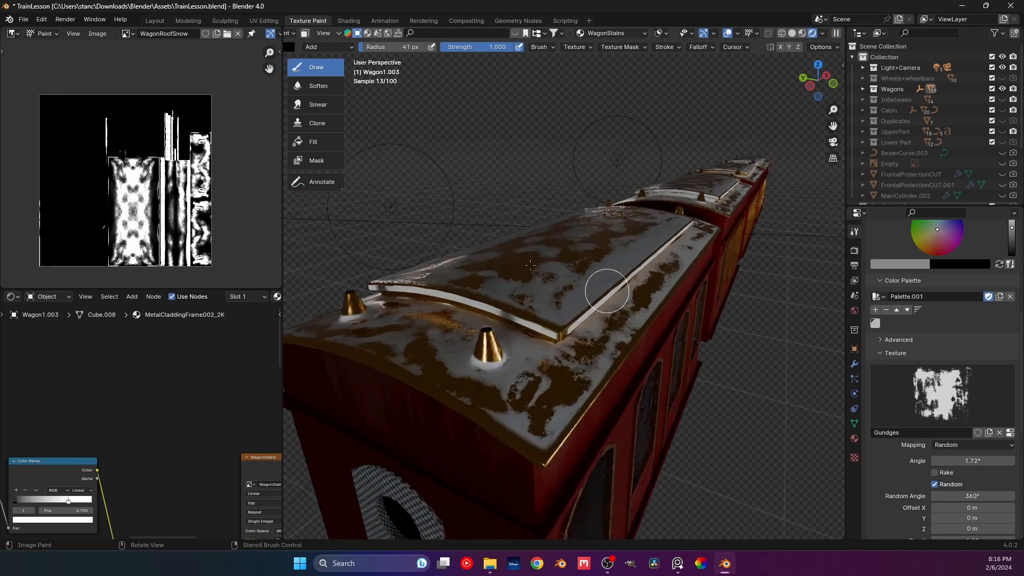
scroll(457, 405, "up", 1)
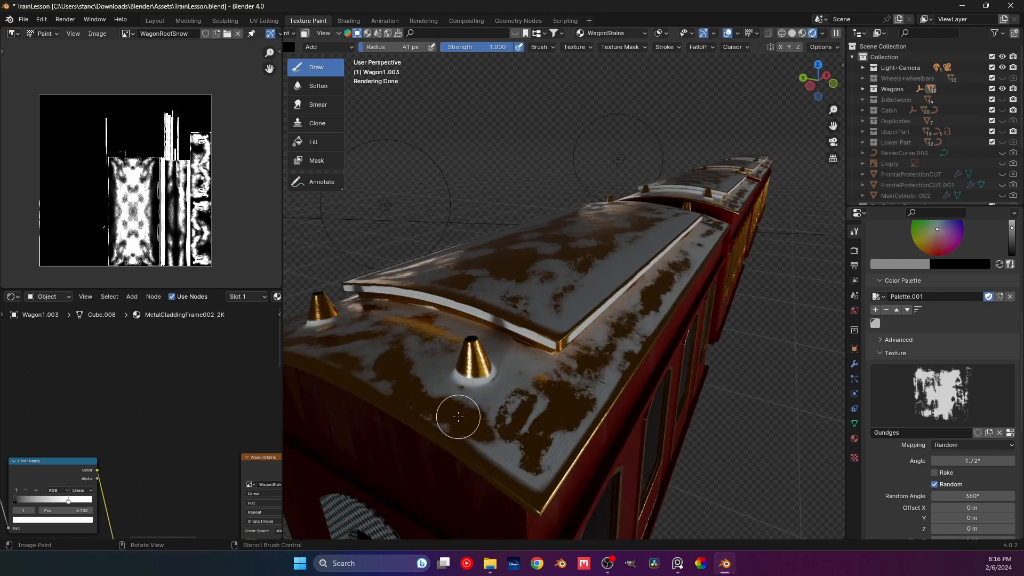
mouse_move(522, 400)
middle_mouse_down()
mouse_move(390, 418)
mouse_move(617, 327)
mouse_move(655, 322)
mouse_move(549, 310)
middle_mouse_up()
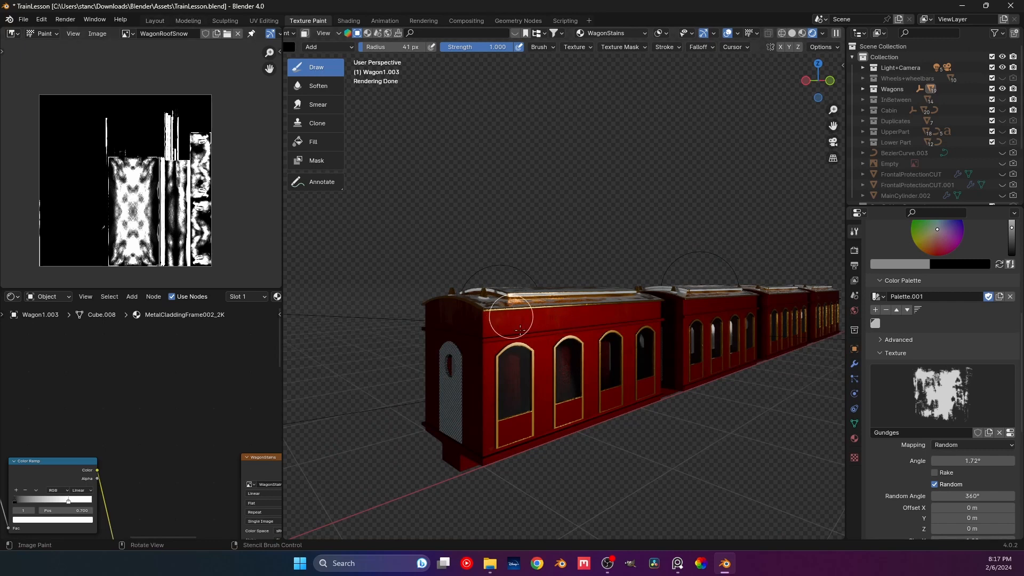
Step: Save the file, switch to Material Preview shading, and return to the Layout workspace
key("ctrl+s")
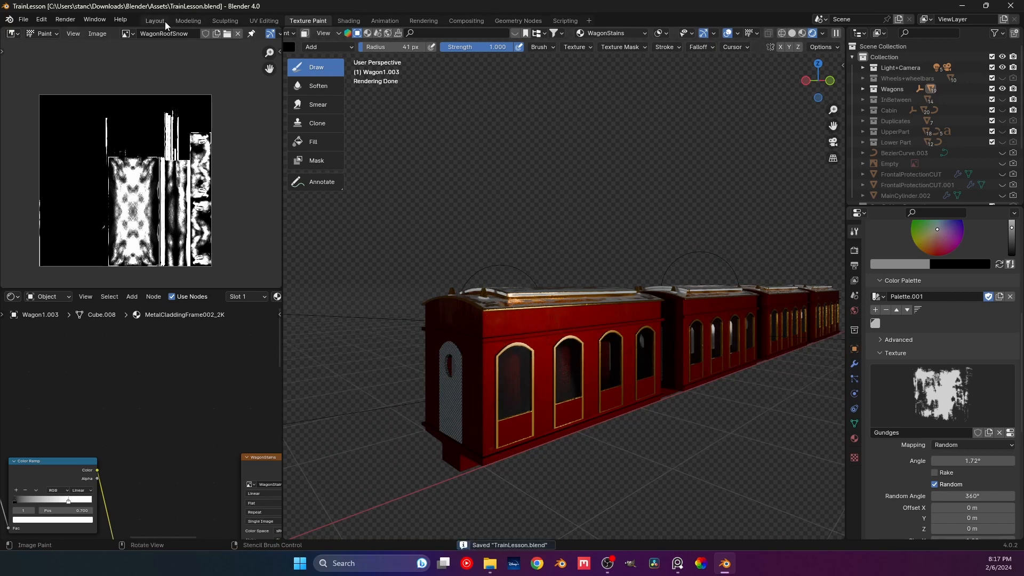
left_click(802, 33)
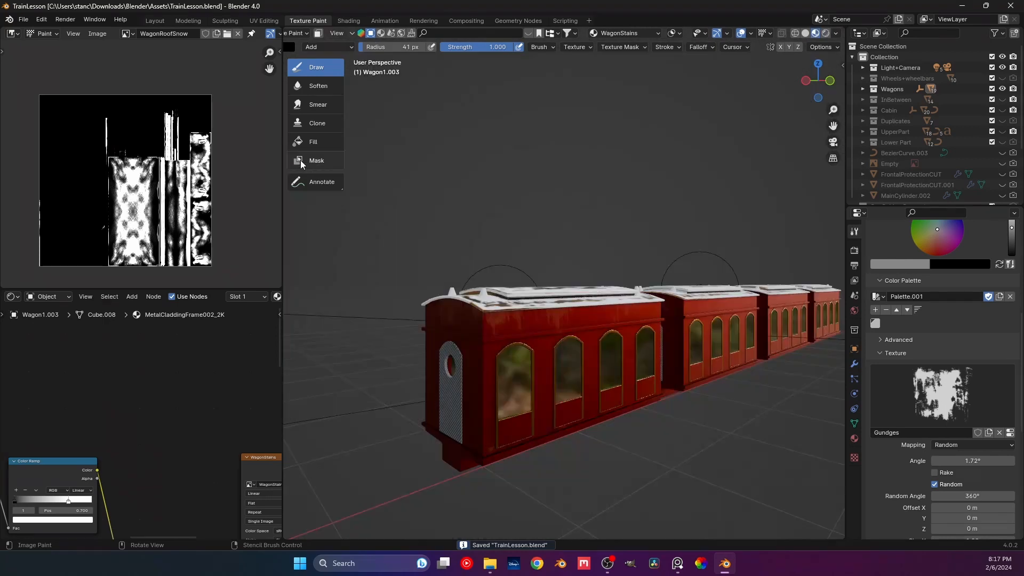
left_click(154, 20)
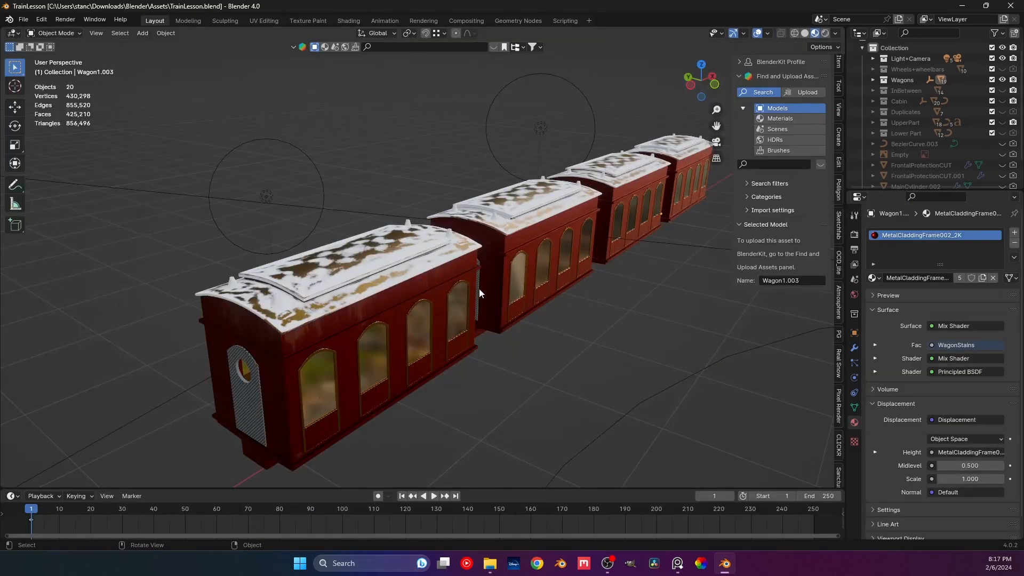
Step: Select Wagon1.001 and show its material nodes in the Shading workspace, with the viewport in Material Preview shading
middle_click_drag(479, 289, 353, 248)
left_click(414, 234)
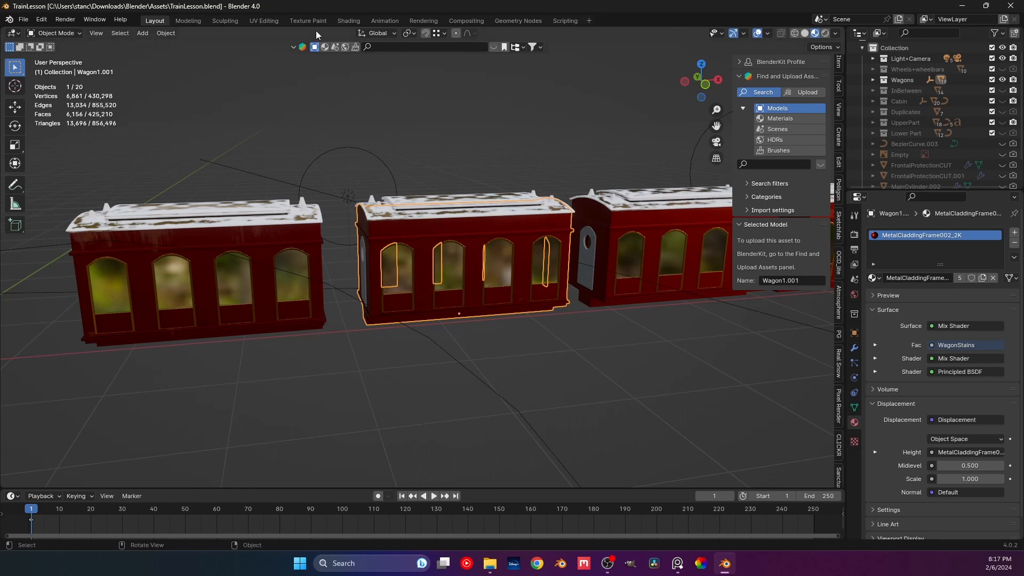
left_click(350, 20)
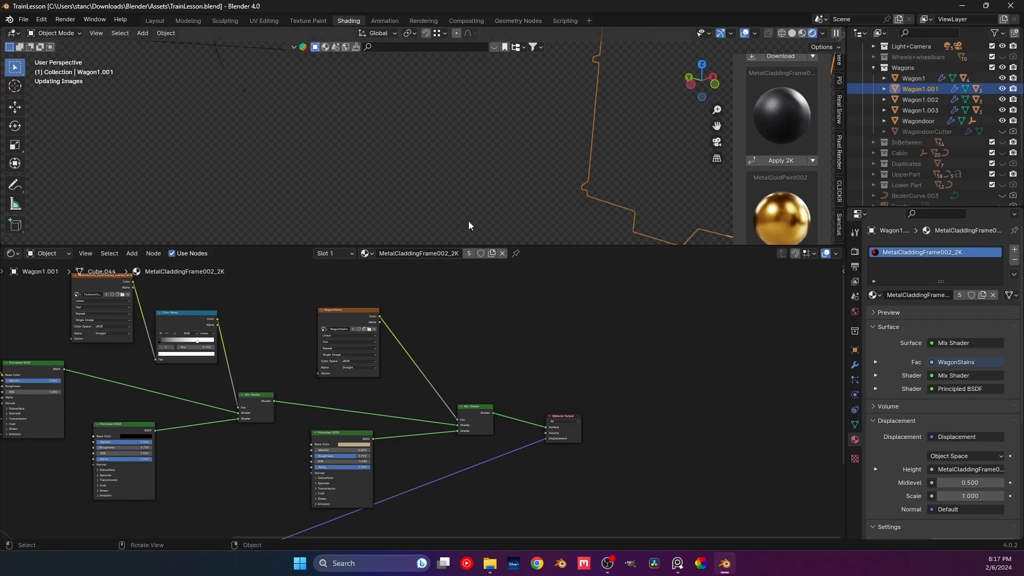
left_click(801, 33)
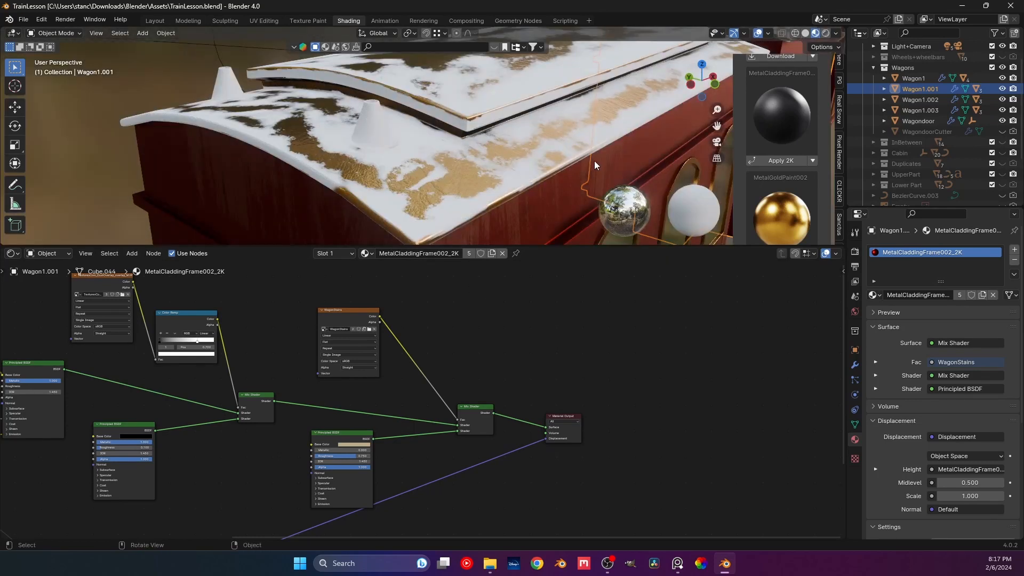
scroll(538, 167, "down", 4)
middle_click_drag(535, 167, 504, 160)
Step: Select Wagon1 and rename its MetalCladdingFrame002_2K material as Wagon_1
left_click(459, 221)
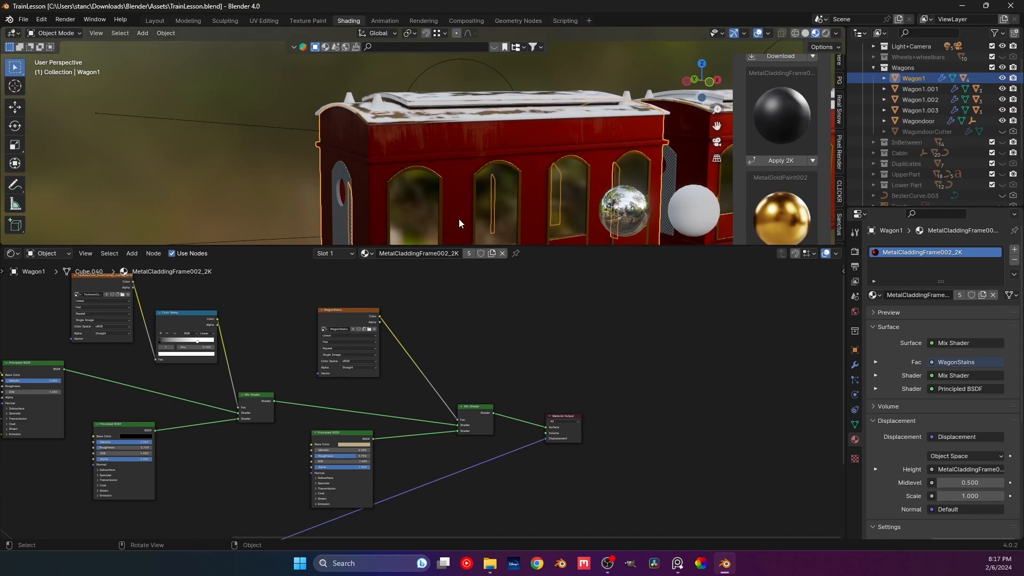
double_click(423, 254)
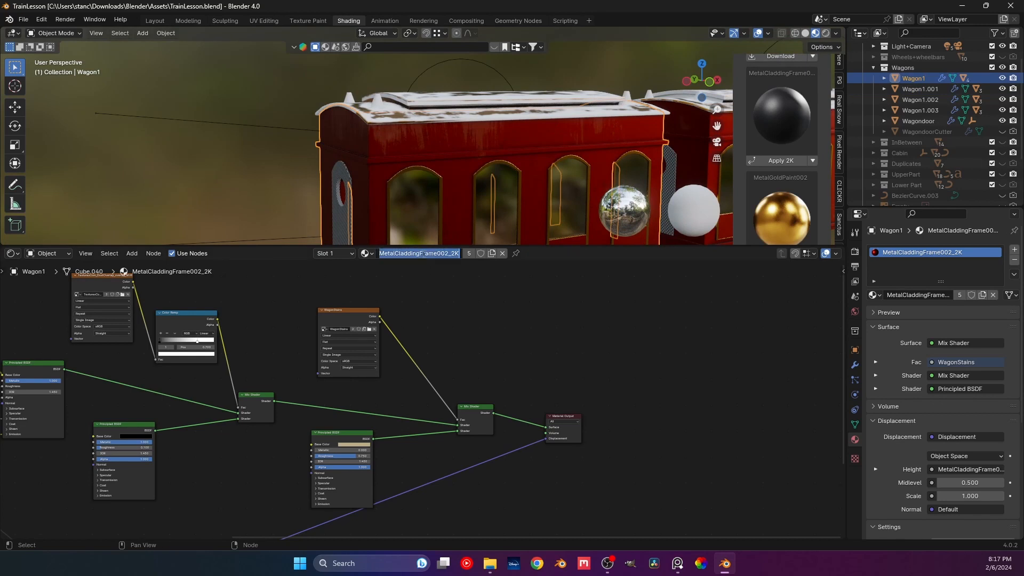
type("Wago")
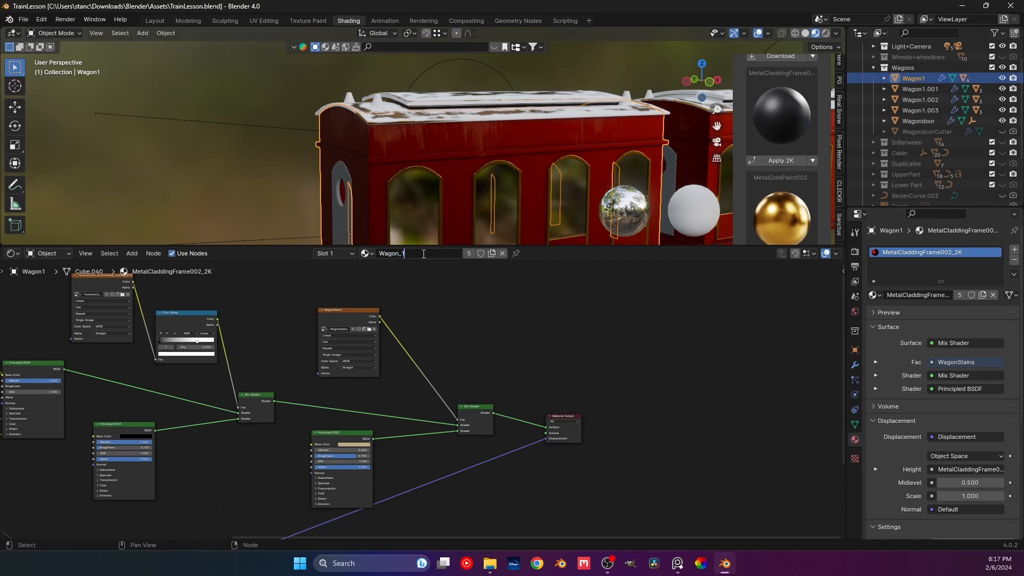
type("n_1")
key("Return")
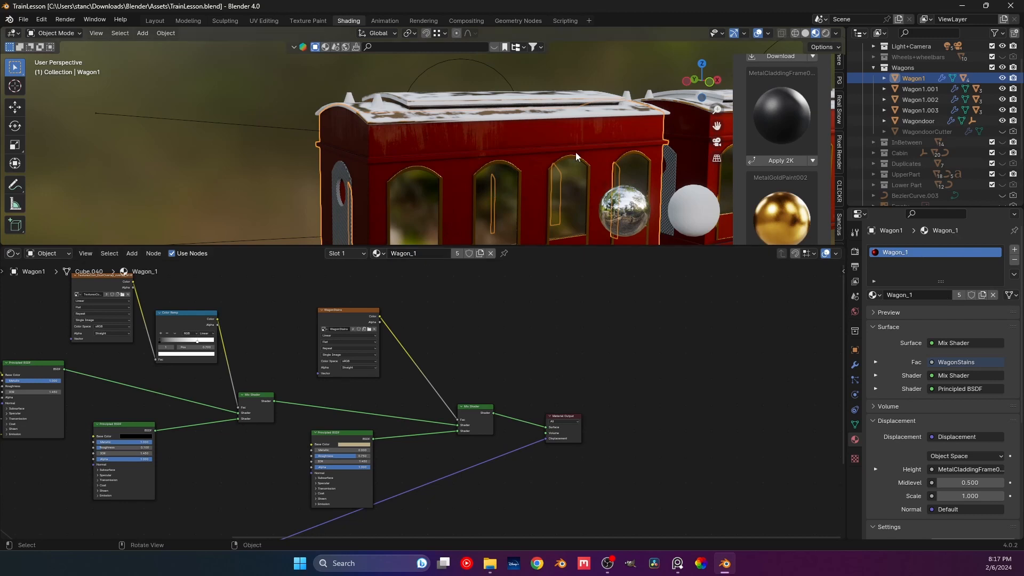
Step: Select Wagon1.001, make its material a single-user copy, and rename that copy Wagon_2
middle_click_drag(575, 152, 309, 172, "shift")
left_click(430, 137)
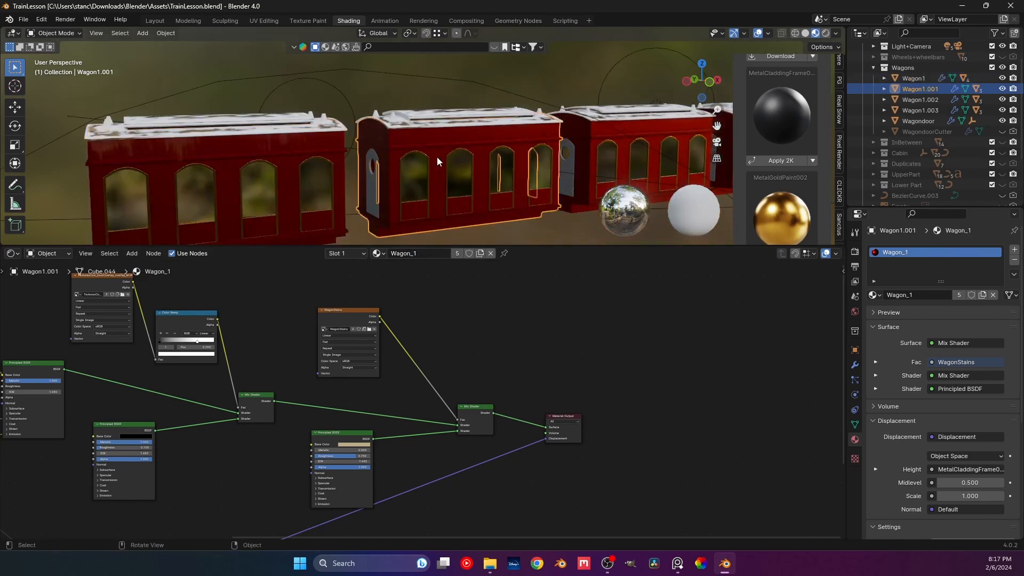
left_click(459, 253)
left_click(415, 254)
left_click_drag(444, 255, 422, 256)
type("2")
key("Return")
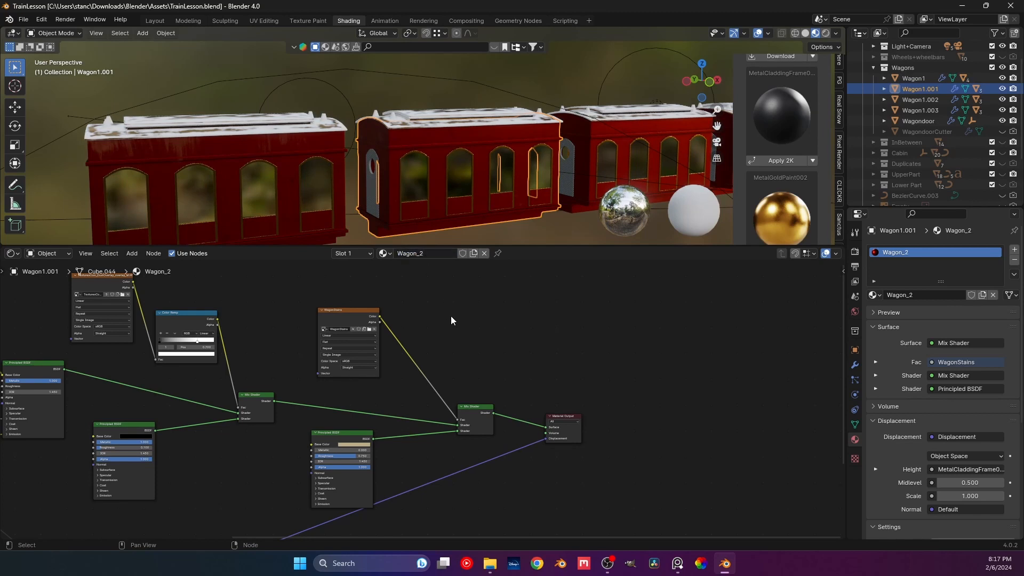
Step: Replace the WagonStains texture in Wagon_2 with a new Image Texture node whose Color feeds the final Mix Shader's Fac
left_click(359, 317)
scroll(337, 329, "up", 2)
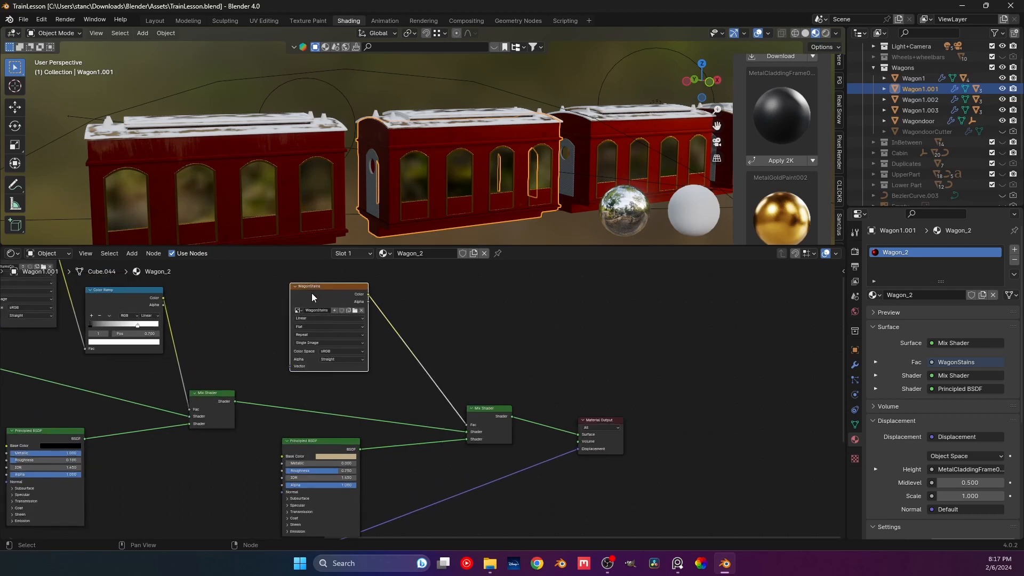
key("x")
left_click_drag(462, 423, 349, 329)
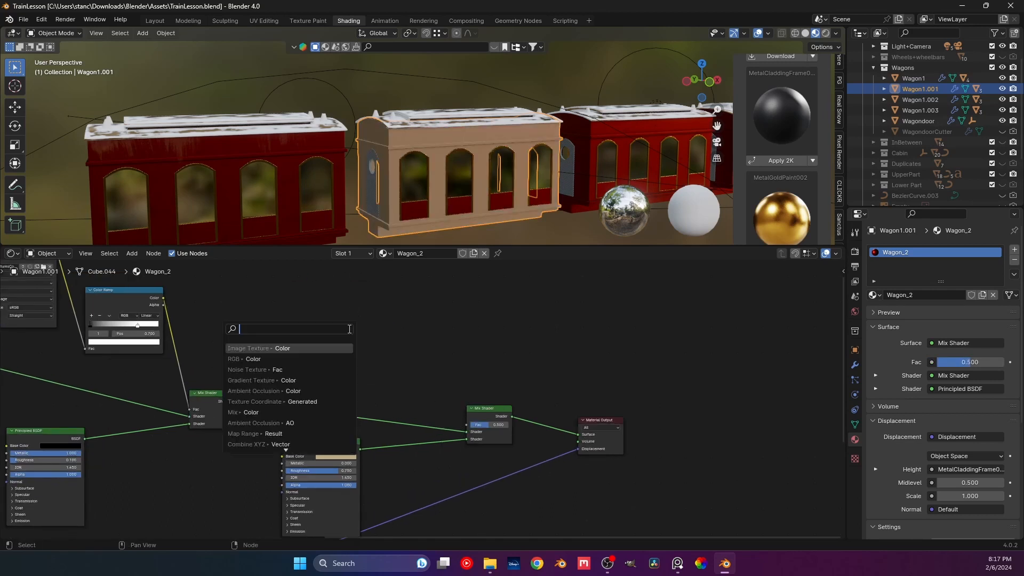
left_click(267, 348)
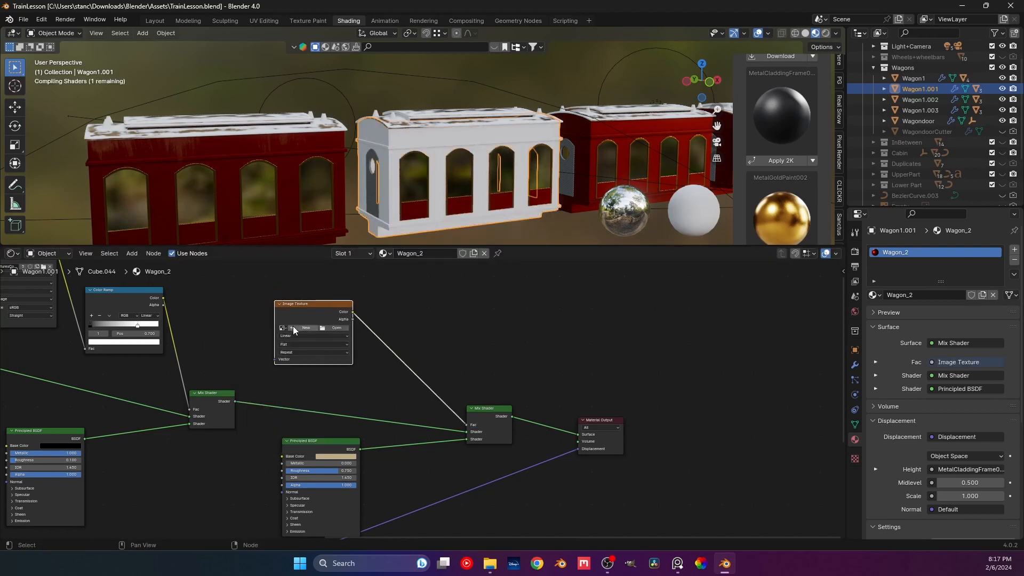
Step: Create a blank black 2048 × 2048 px image named WagonStains 2 in the new Image Texture node
left_click(295, 328)
left_click(313, 344)
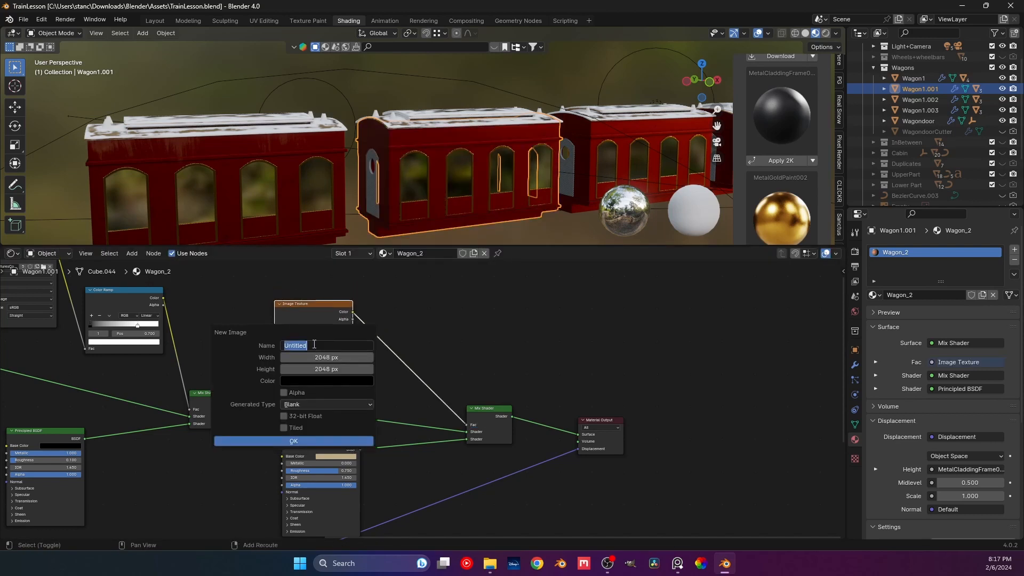
type("WagonStains 2")
left_click(308, 440)
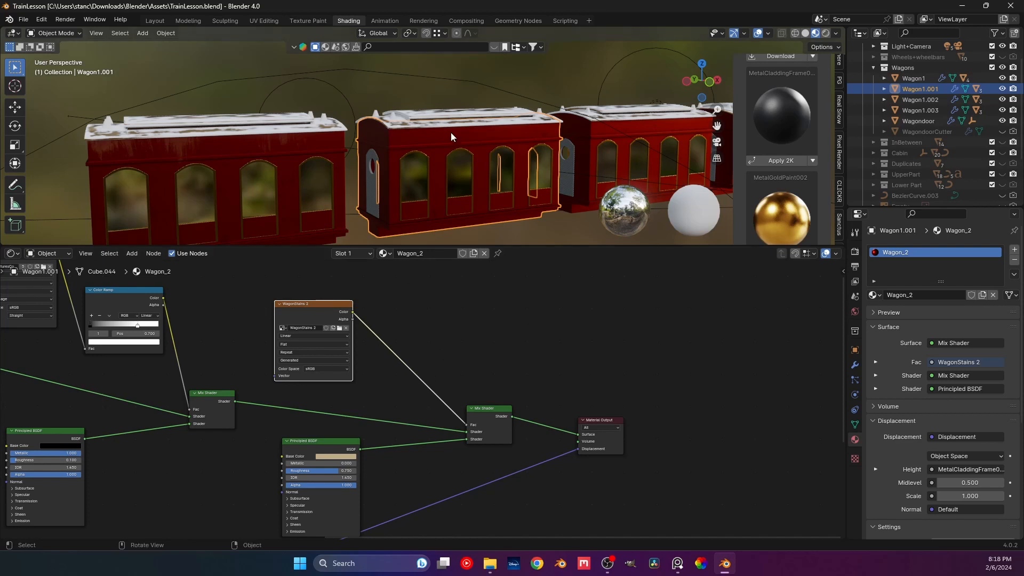
Step: Save the project file and reselect Wagon1.001 in the viewport
middle_click_drag(457, 130, 334, 123, "shift")
scroll(382, 139, "up", 2)
left_click(348, 66)
key("ctrl+s")
left_click(334, 124)
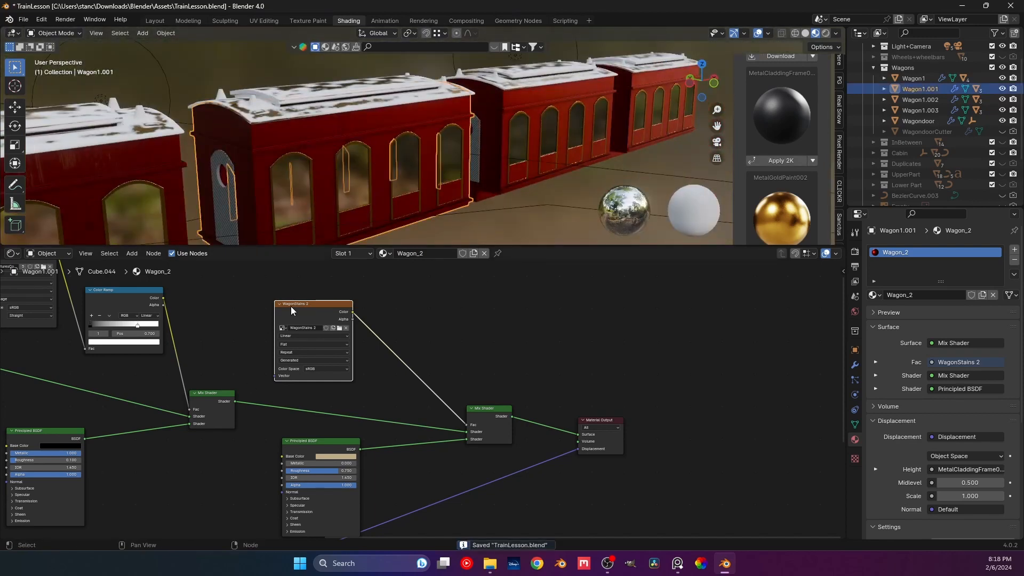
Step: Switch to the texture painting workspace and load the WagonStains 2 image in the image editor
left_click(293, 21)
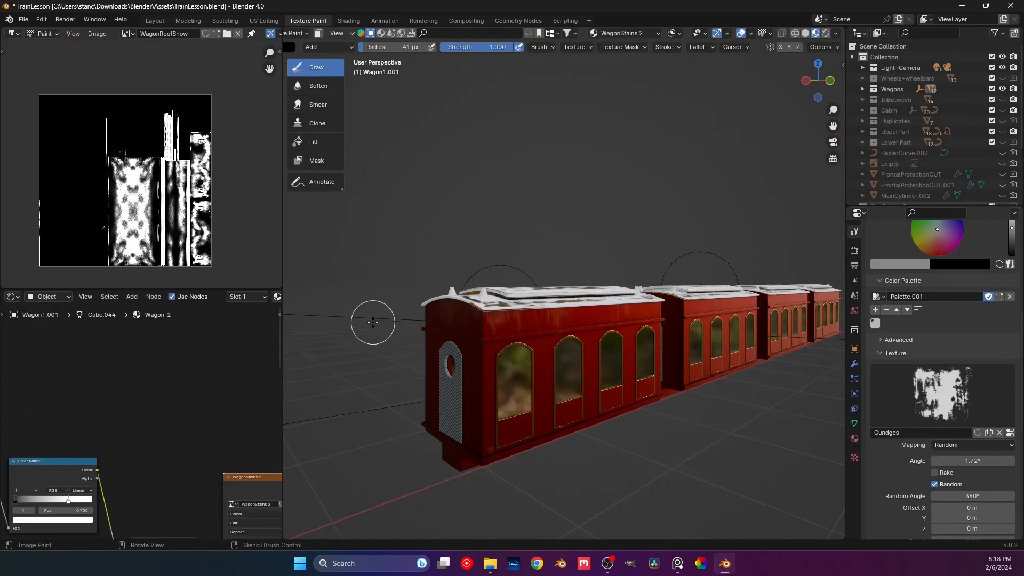
left_click(125, 33)
type("wa")
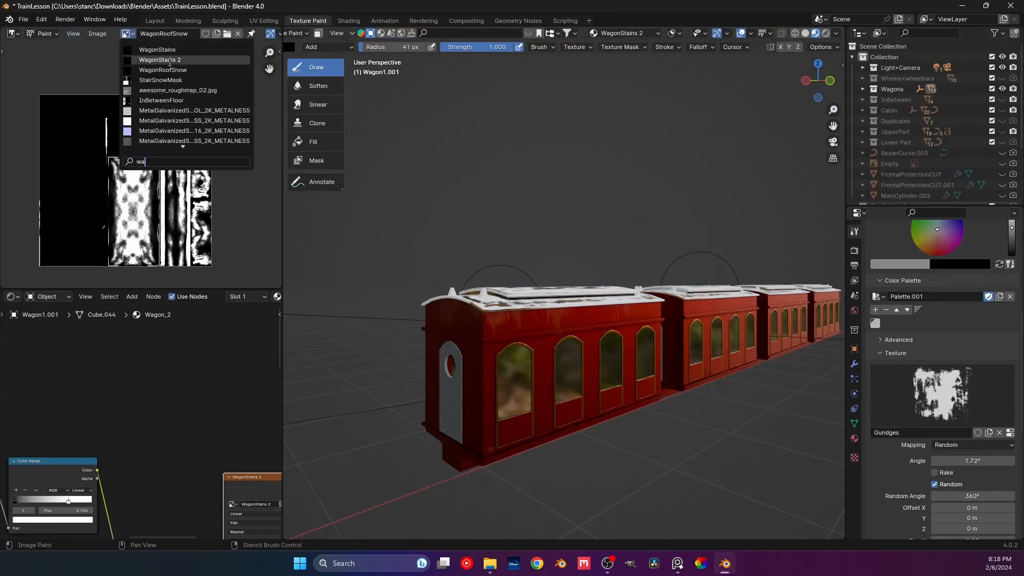
left_click(171, 59)
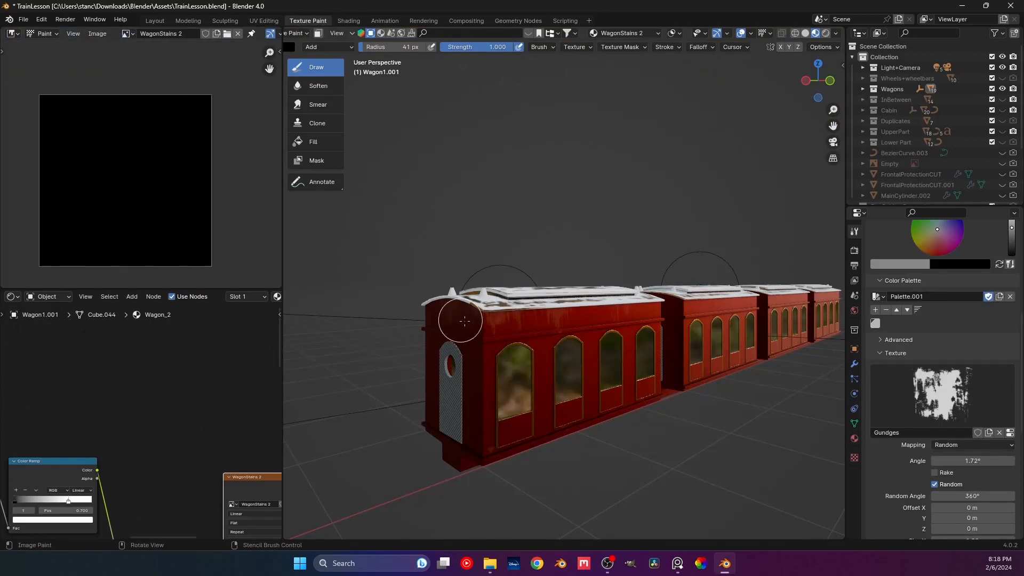
Step: Replace the brush texture with the Stains texture
scroll(503, 346, "up", 3)
middle_click_drag(501, 350, 373, 323, "shift")
scroll(996, 335, "up", 4)
scroll(944, 449, "down", 3)
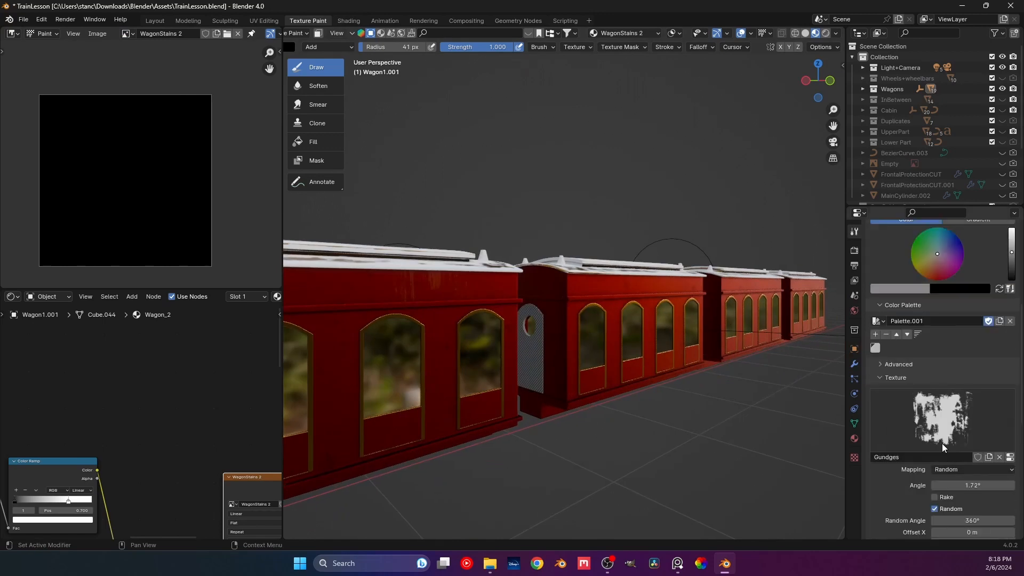
left_click(943, 447)
left_click(736, 234)
middle_click_drag(561, 347, 484, 326)
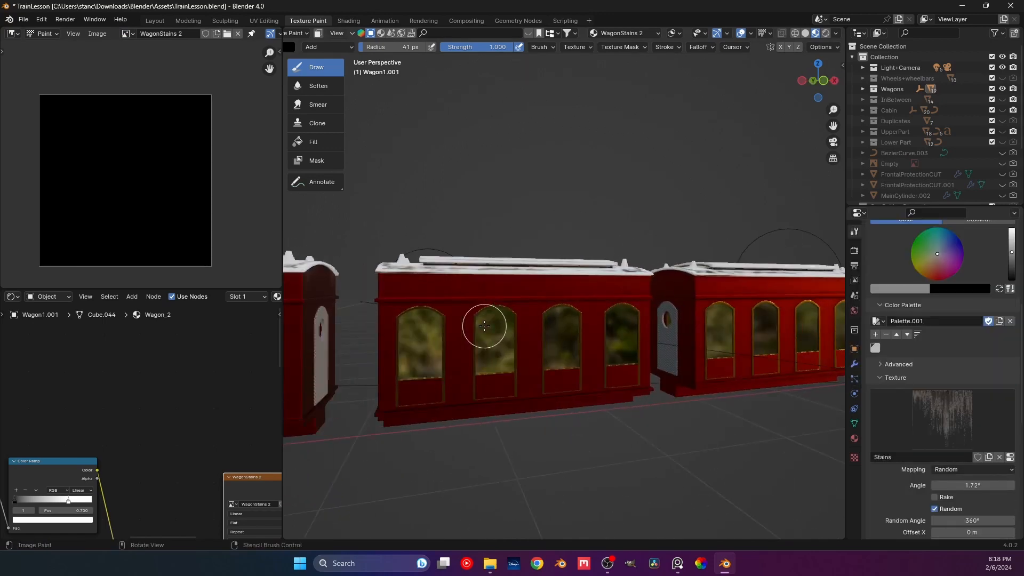
Step: Set the brush texture mapping to Stencil and, in front view, rotate the stencil to about 0.129°
left_click(959, 470)
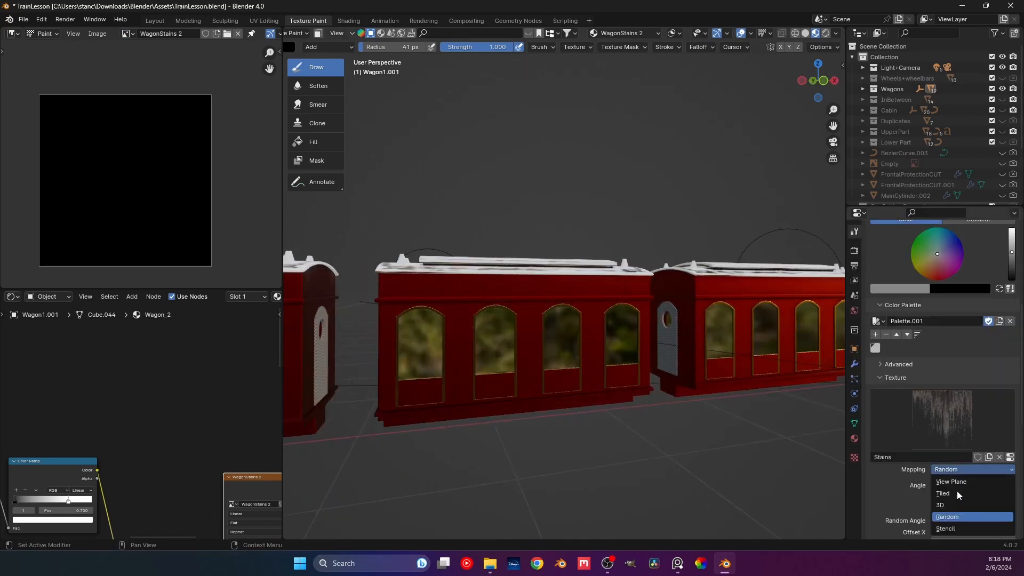
left_click(956, 533)
key("KP_1")
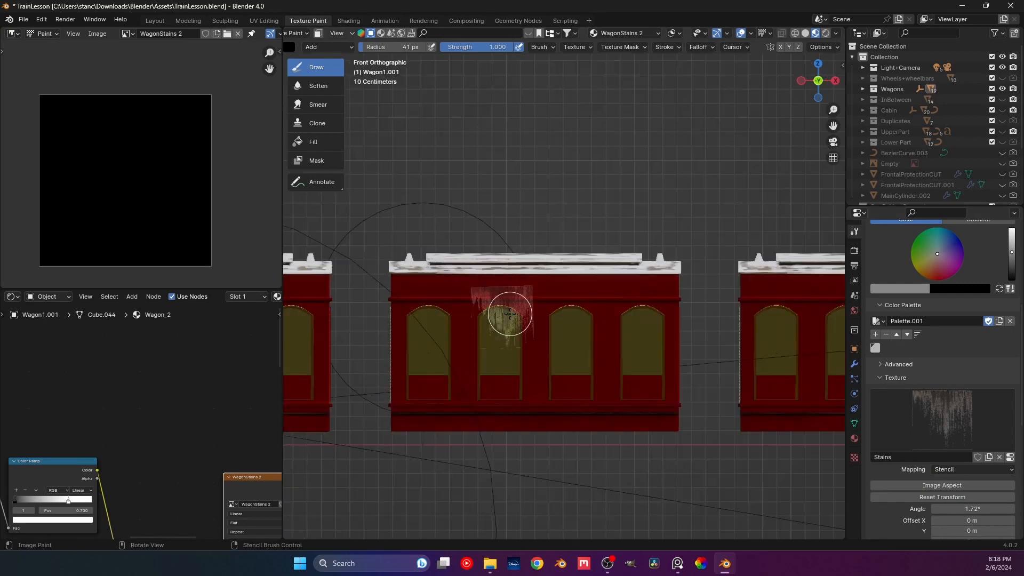
scroll(506, 314, "up", 2)
right_click_drag(525, 328, 537, 316, "ctrl")
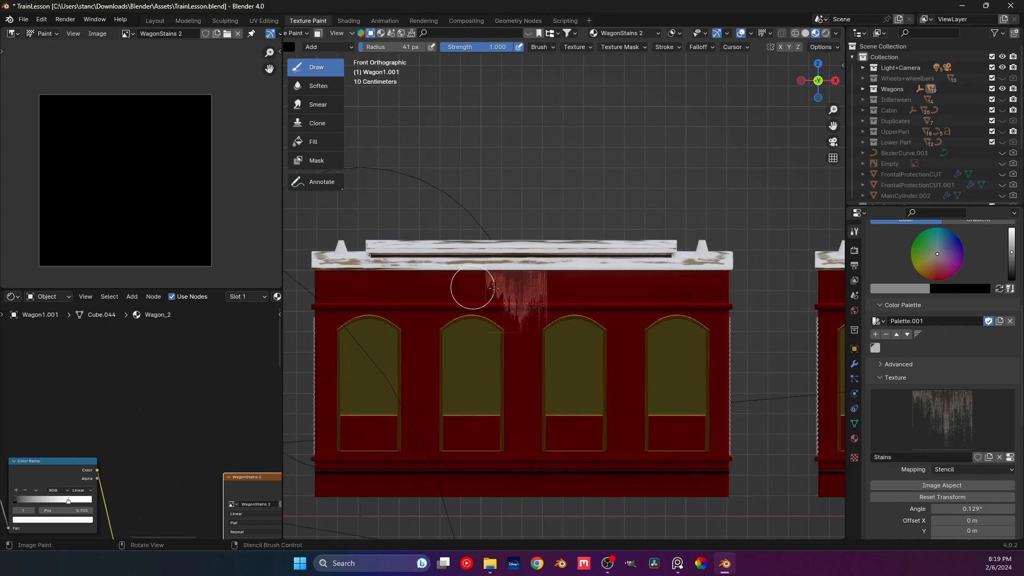
Step: Try painting a grey stain through the stencil below the middle of the wagon's roof edge
mouse_move(493, 288)
left_mouse_down()
mouse_move(484, 279)
mouse_move(532, 297)
left_mouse_up()
right_click_drag(532, 297, 533, 406)
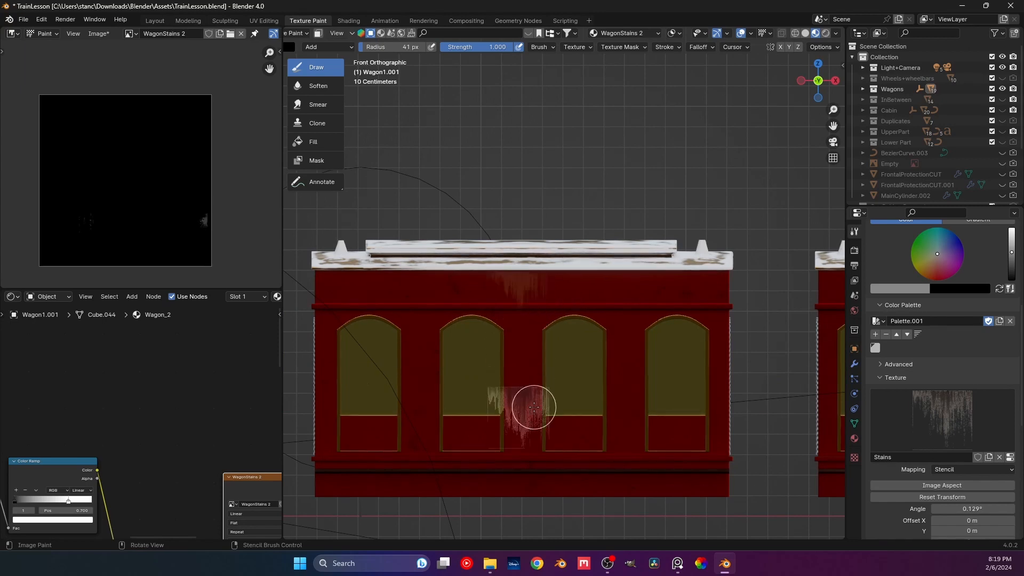
key("ctrl+z")
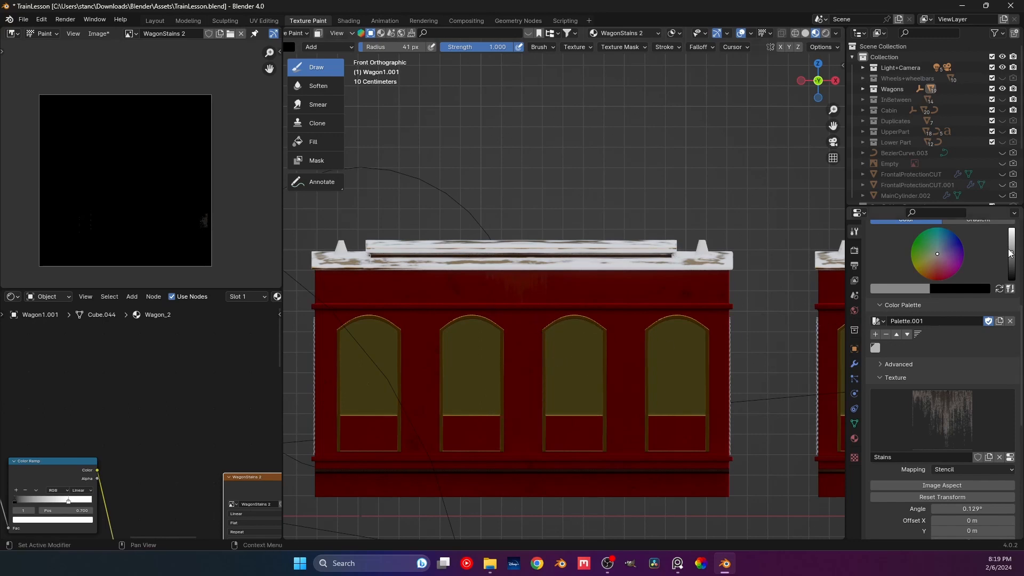
Step: Brighten the brush colour to a value of 0.970 and tint it orange
left_click_drag(1009, 254, 1011, 229)
left_click_drag(926, 265, 928, 268)
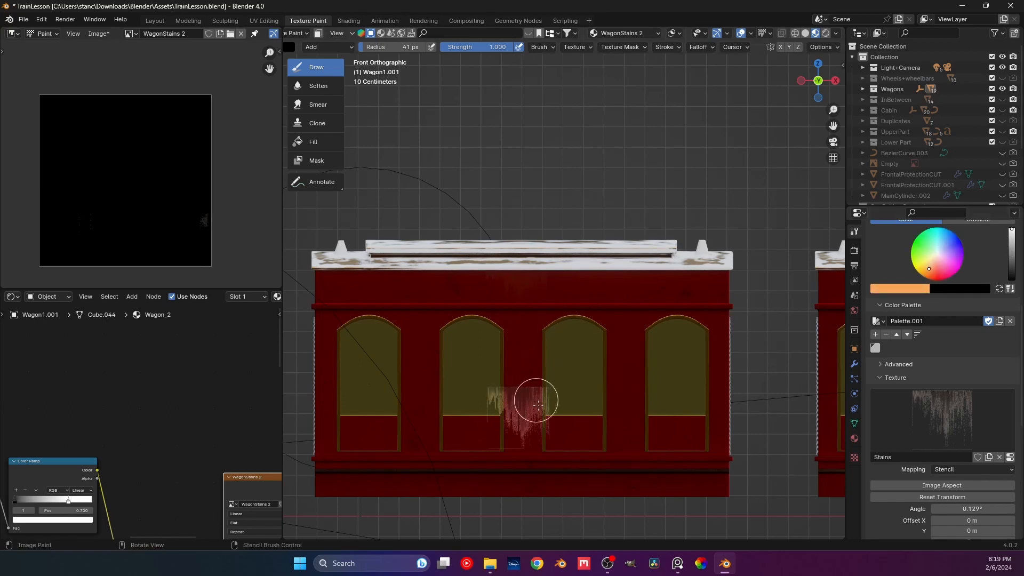
Step: Try painting an orange stain below the roof edge above the third window, and undo the stain strokes
right_click_drag(537, 403, 604, 286)
left_click_drag(565, 286, 601, 282)
right_click_drag(600, 295, 578, 410)
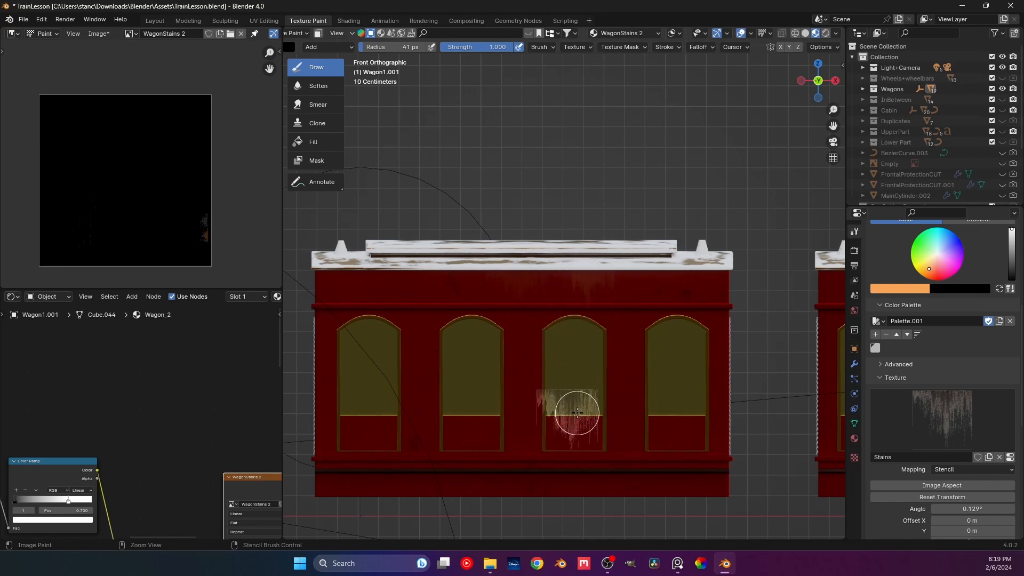
key("ctrl+z")
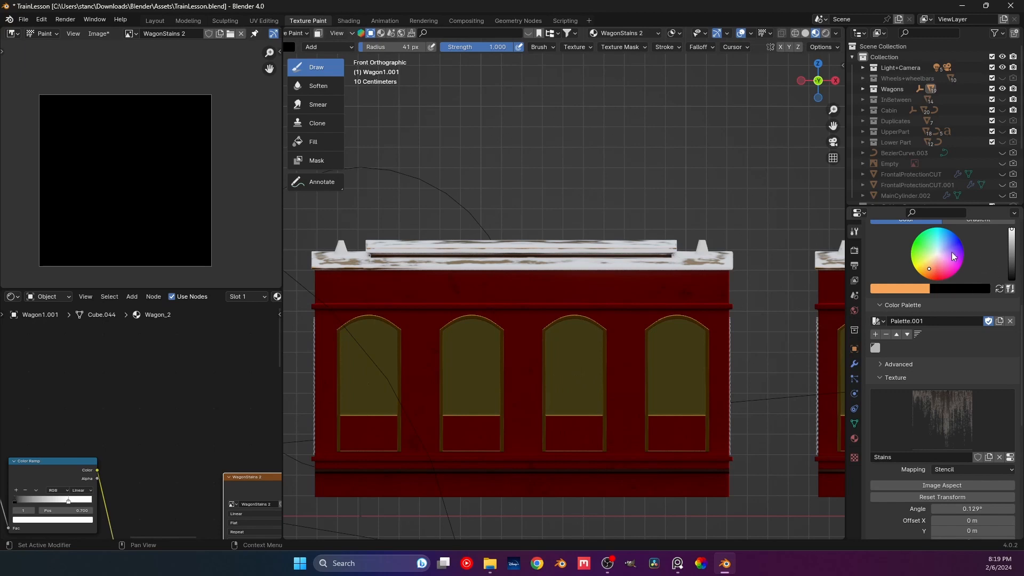
Step: Set the brush colour's saturation to 0 and paint a stain through the stencil below the middle of the roof edge
left_click(899, 288)
left_click_drag(862, 262, 832, 262)
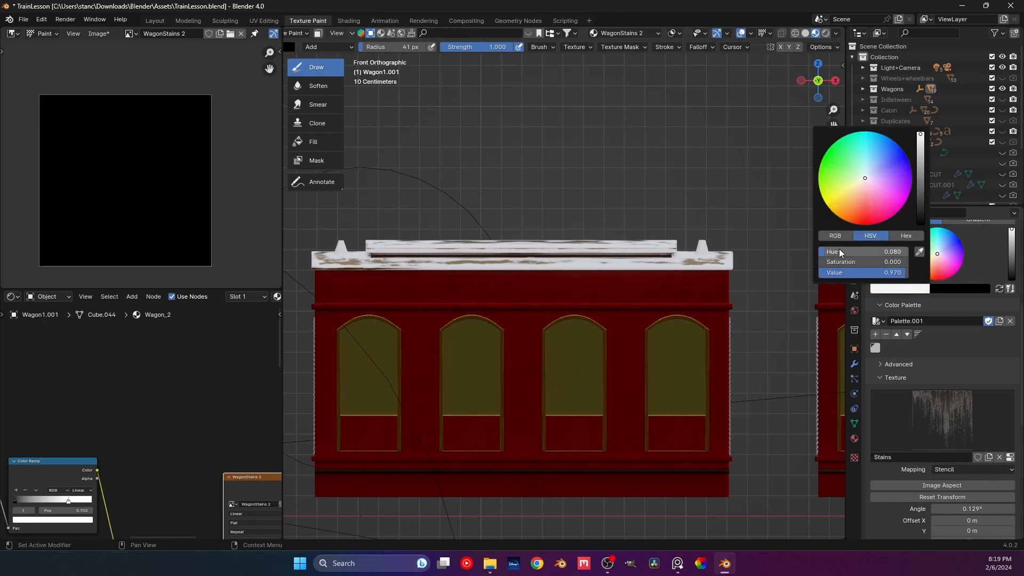
scroll(128, 427, "down", 2)
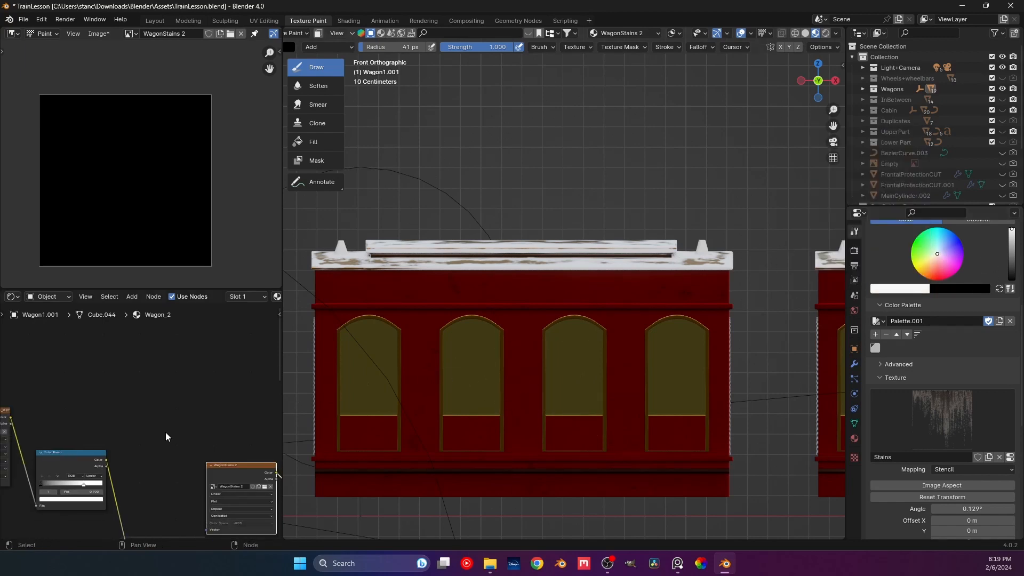
middle_click_drag(166, 437, 134, 366)
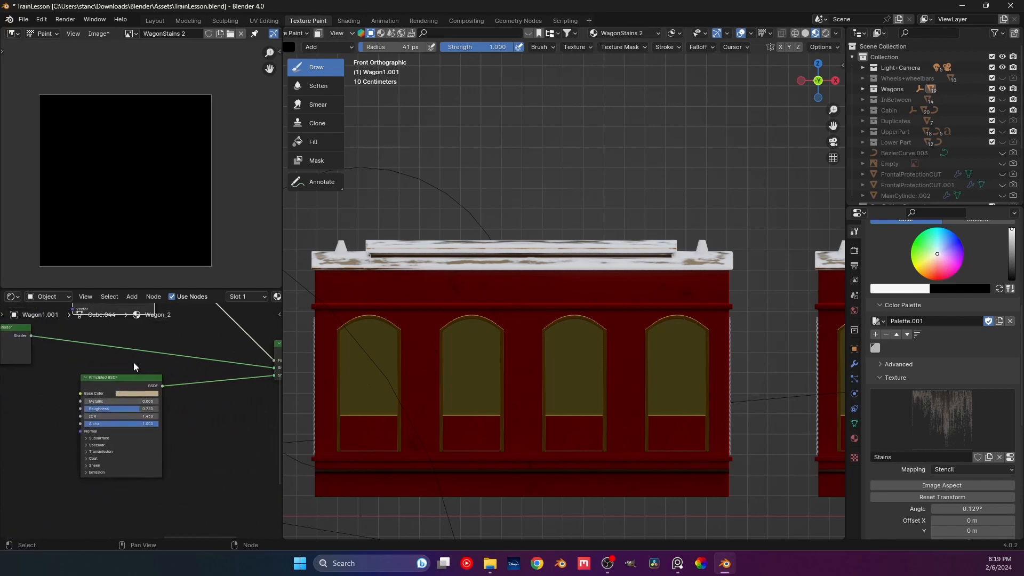
right_click_drag(589, 427, 538, 308)
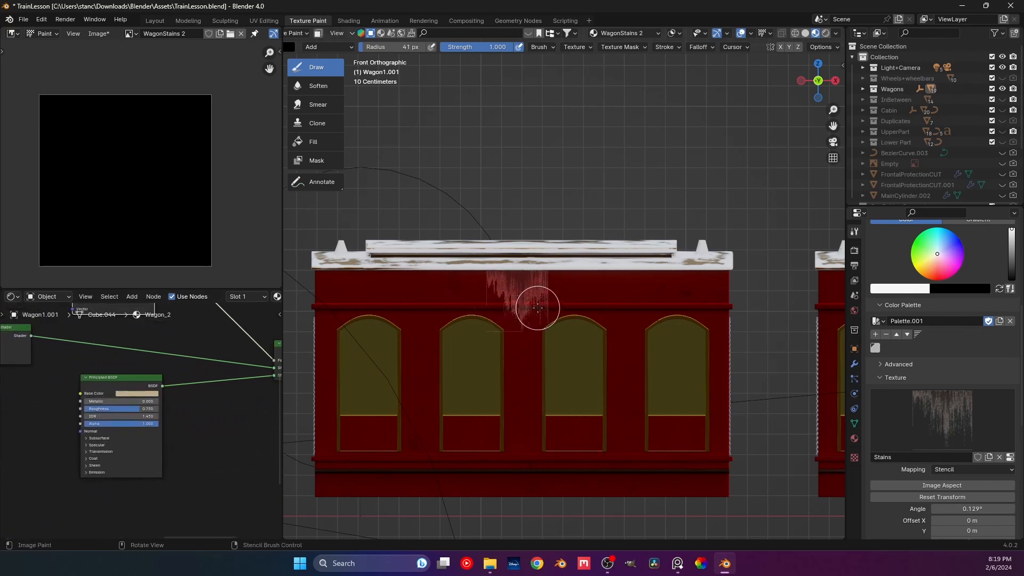
mouse_move(538, 308)
left_mouse_down()
mouse_move(503, 287)
mouse_move(515, 274)
mouse_move(515, 291)
mouse_move(492, 285)
mouse_move(500, 288)
left_mouse_up()
right_click_drag(511, 294, 511, 387)
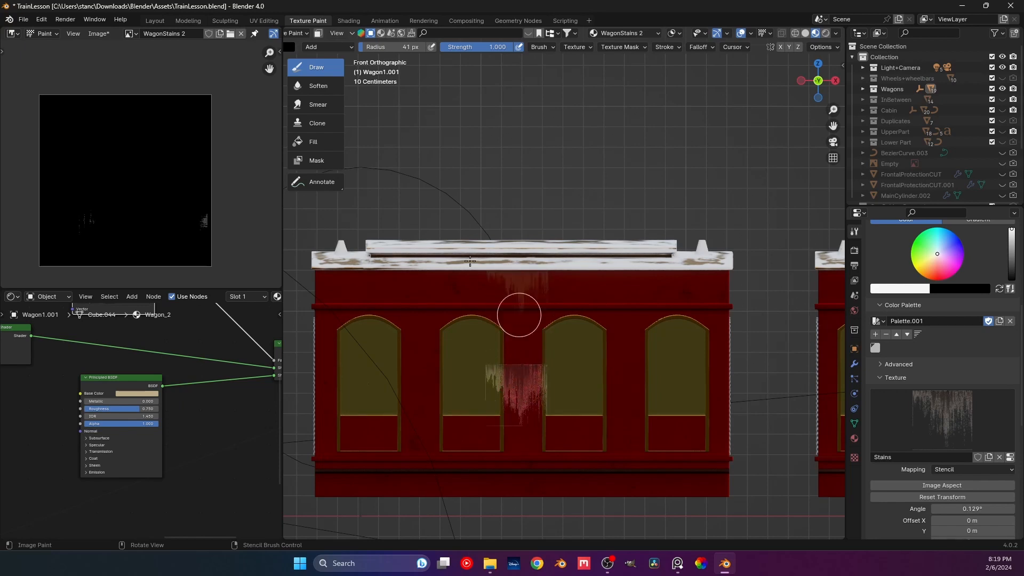
Step: Change the base colour of the stain's Principled BSDF node to a light orange-brown
left_click(132, 394)
mouse_move(145, 326)
left_mouse_down()
mouse_move(141, 343)
mouse_move(119, 315)
mouse_move(158, 288)
mouse_move(174, 303)
mouse_move(132, 309)
mouse_move(132, 340)
left_mouse_up()
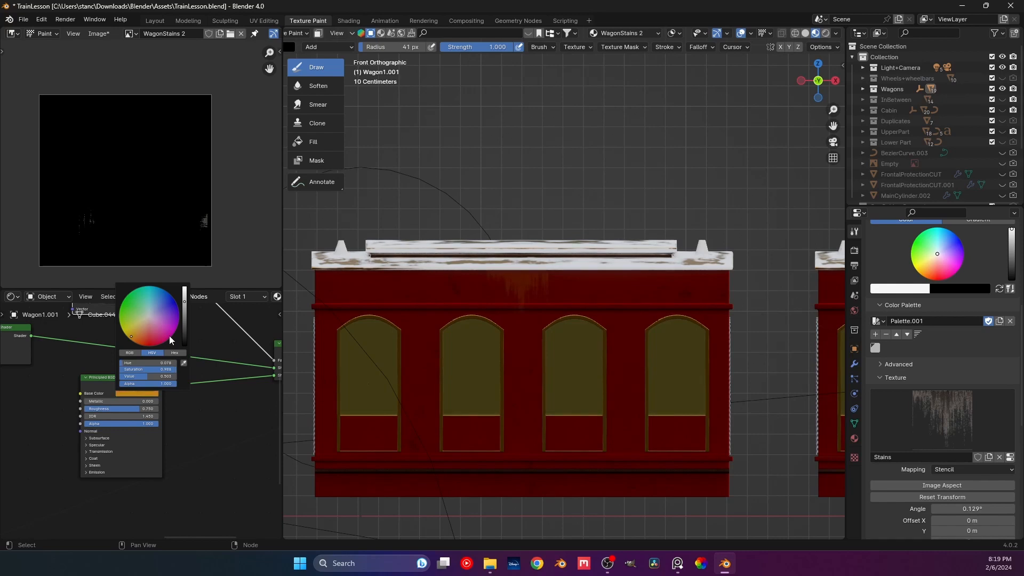
left_click(144, 329)
Step: Move the stencil below the roof edge above the third window and paint a second stain there
right_click_drag(528, 392, 586, 302)
scroll(586, 303, "up", 3)
scroll(586, 302, "down", 2)
middle_click_drag(586, 303, 521, 313, "shift")
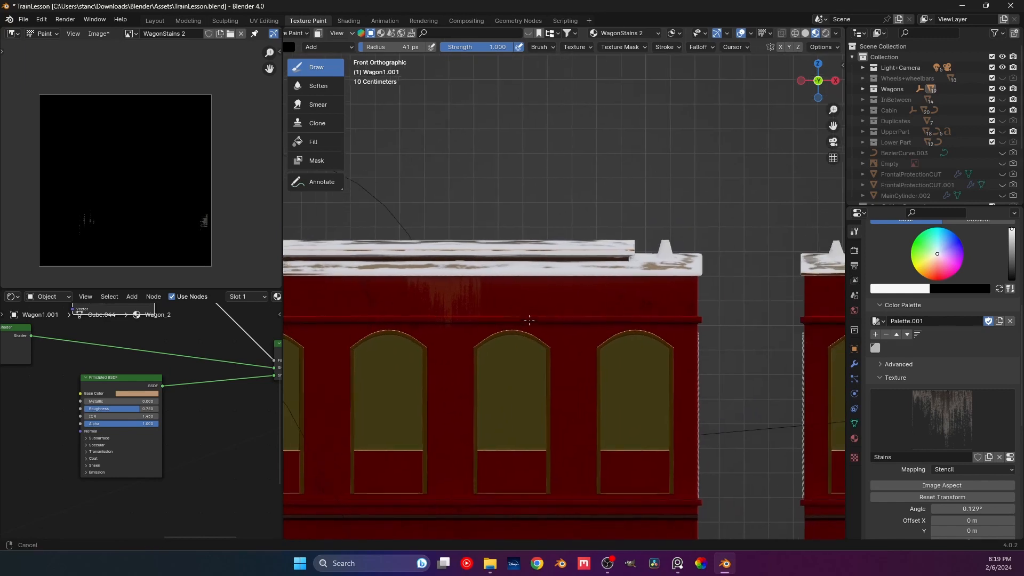
right_click_drag(573, 312, 537, 317, "shift")
mouse_move(538, 317)
left_mouse_down()
mouse_move(533, 325)
mouse_move(523, 277)
mouse_move(558, 315)
left_mouse_up()
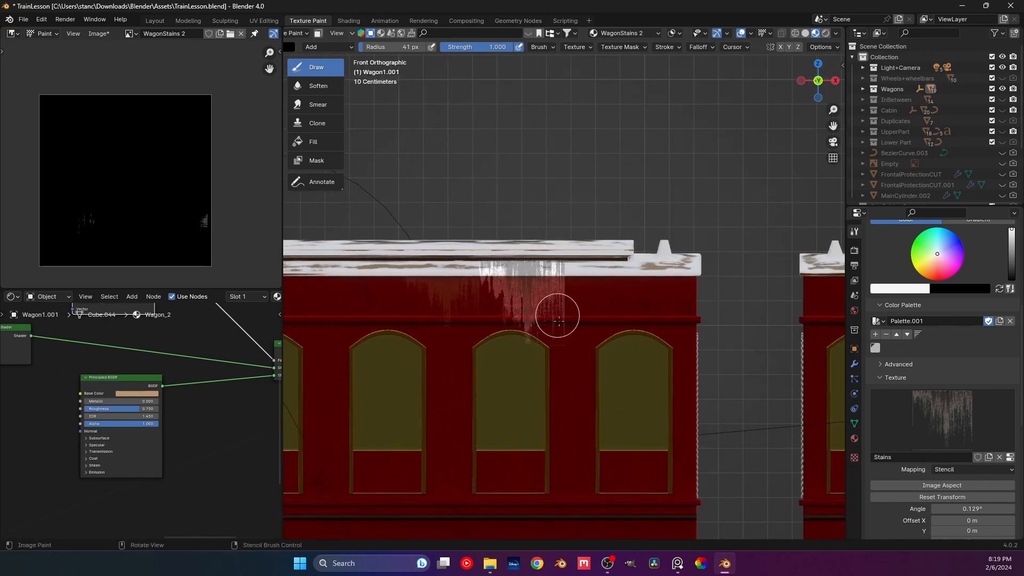
Step: Enlarge the stencil and paint longer stains below the roof edge towards the wagon's right end
mouse_move(556, 347)
right_mouse_down()
mouse_move(592, 423)
mouse_move(621, 427)
mouse_move(653, 336)
mouse_move(628, 322)
mouse_move(617, 330)
mouse_move(659, 368)
right_mouse_up()
mouse_move(639, 367)
right_mouse_down()
mouse_move(590, 349)
mouse_move(605, 273)
right_mouse_up()
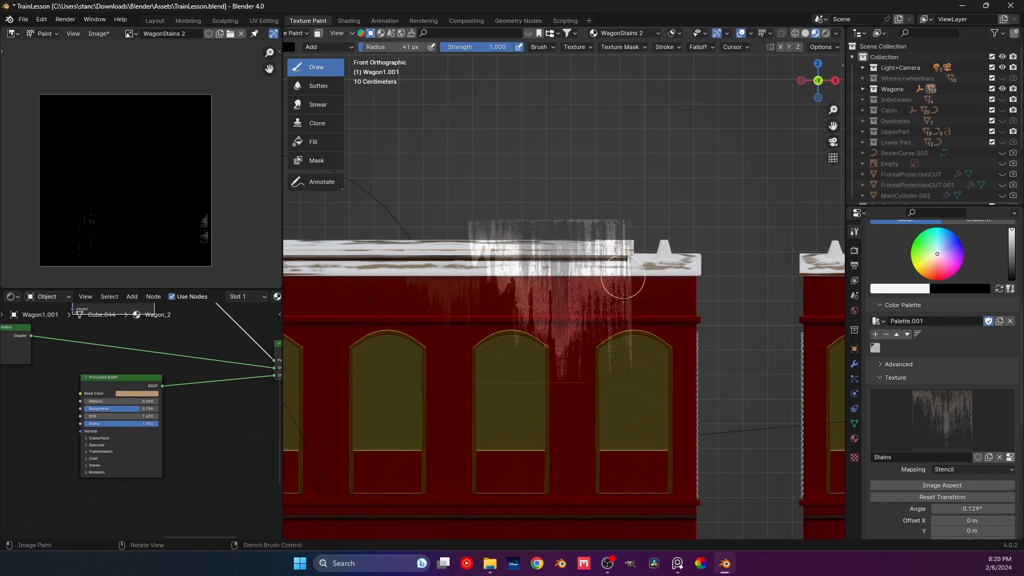
mouse_move(581, 323)
right_mouse_down()
mouse_move(428, 401)
mouse_move(461, 177)
mouse_move(745, 345)
mouse_move(734, 357)
right_mouse_up()
mouse_move(679, 295)
left_mouse_down()
mouse_move(665, 286)
mouse_move(690, 327)
left_mouse_up()
right_click_drag(689, 327, 656, 445)
Step: Place the enlarged stencil below the roof edge near the wagon's left end and paint stains there in front view
scroll(683, 257, "down", 6)
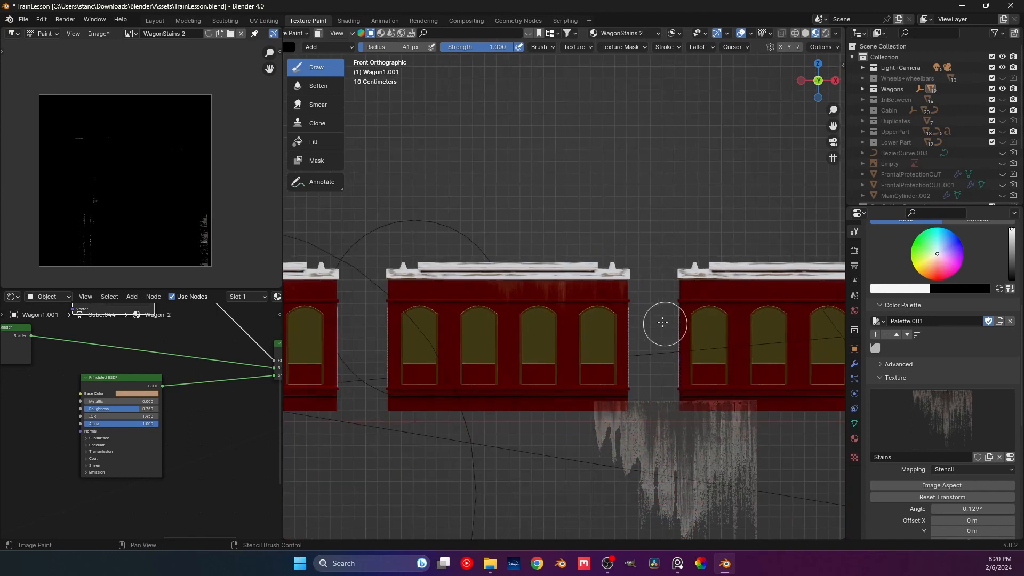
middle_click_drag(666, 323, 629, 349)
key("KP_1")
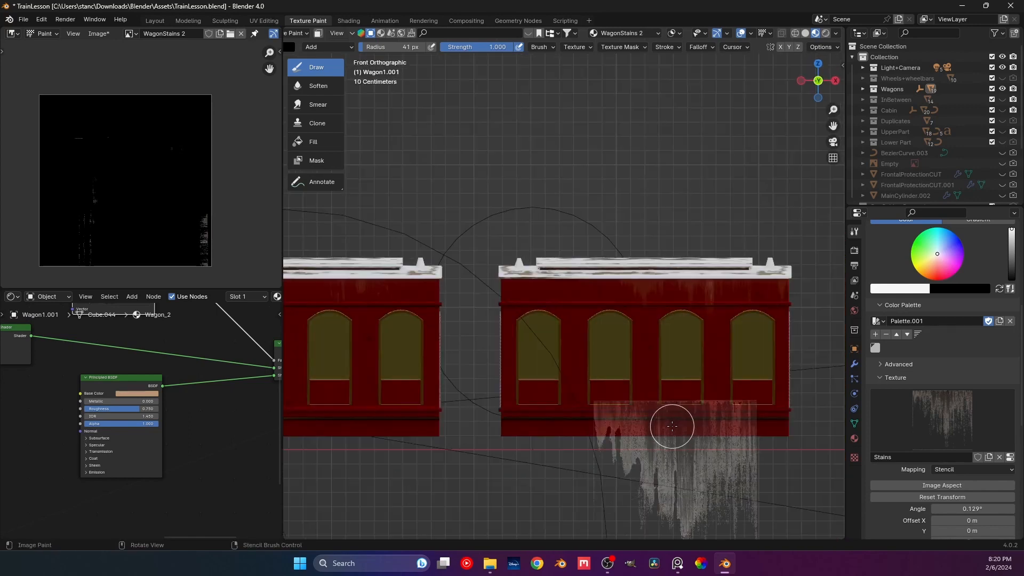
right_click_drag(680, 471, 602, 321)
scroll(621, 324, "down", 1)
scroll(620, 323, "up", 4)
middle_click_drag(659, 342, 648, 342)
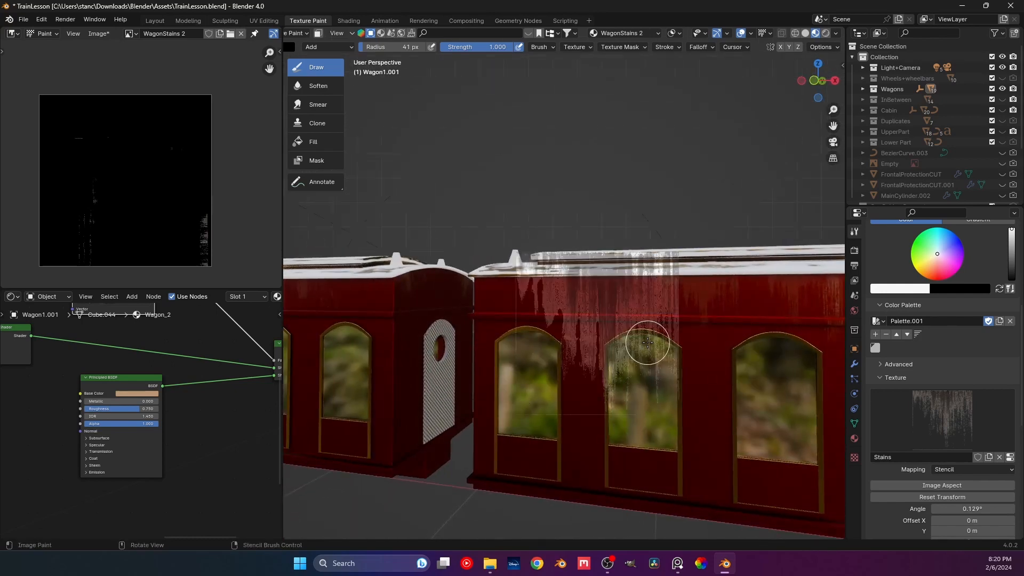
key("KP_1")
right_click_drag(646, 343, 622, 327)
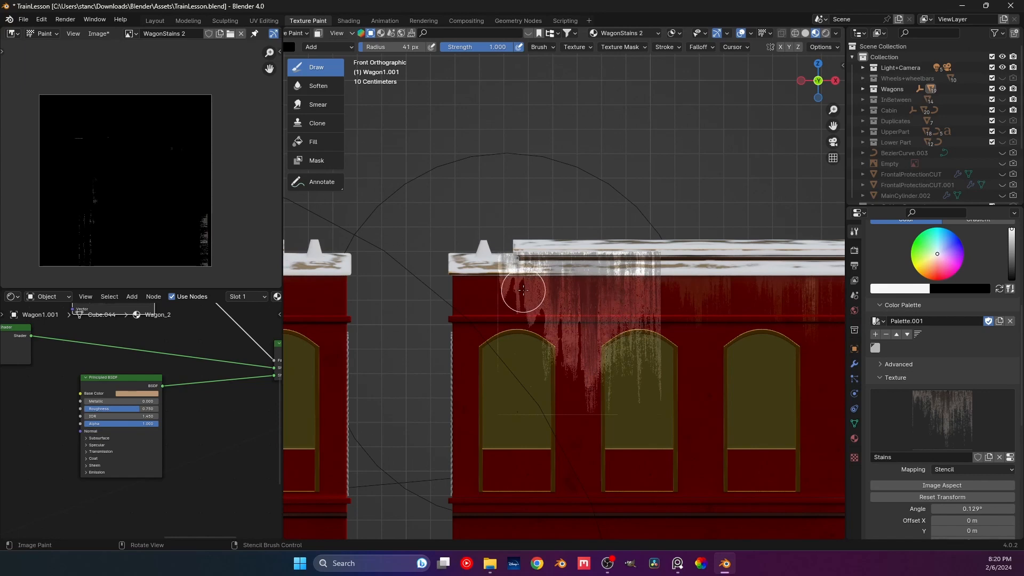
left_click_drag(523, 289, 564, 312)
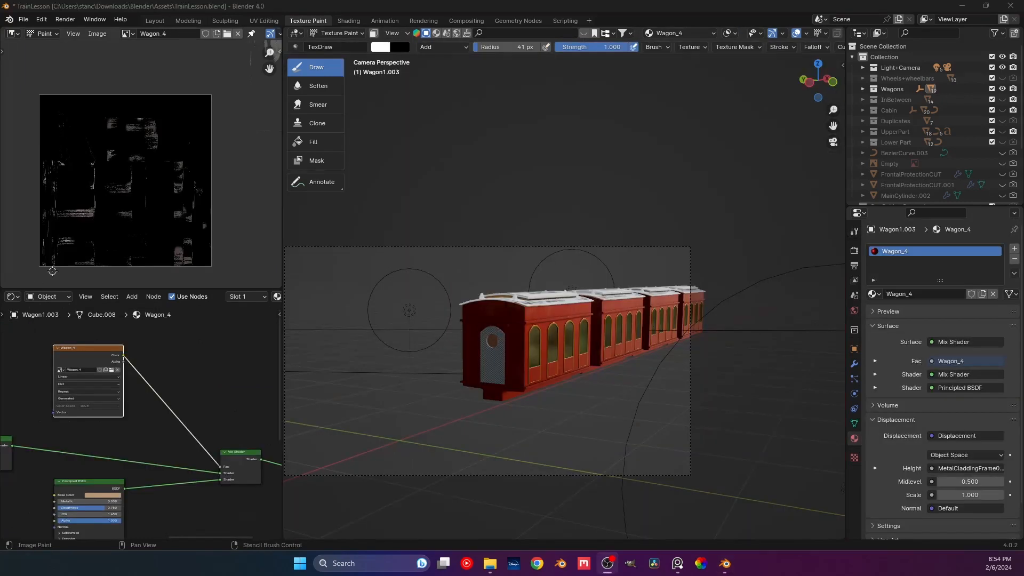
Step: Save the project after inspecting the painted wagons, and nudge the Wagon_4 image texture node slightly
scroll(578, 340, "up", 5)
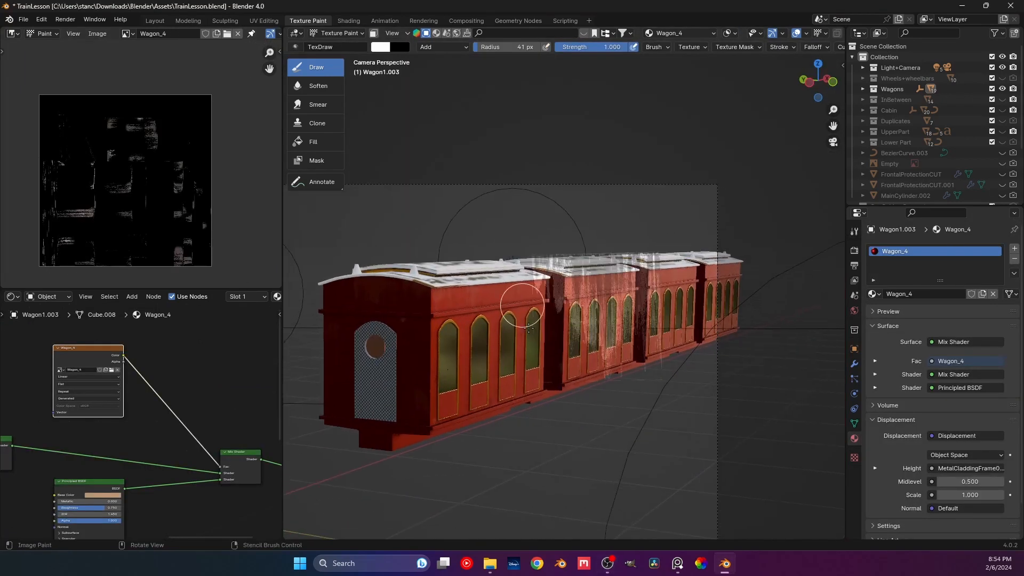
mouse_move(521, 302)
middle_mouse_down()
mouse_move(512, 384)
mouse_move(415, 348)
mouse_move(523, 334)
mouse_move(297, 320)
mouse_move(599, 315)
mouse_move(320, 313)
mouse_move(582, 274)
mouse_move(512, 278)
mouse_move(384, 256)
mouse_move(450, 291)
mouse_move(493, 255)
mouse_move(475, 251)
mouse_move(554, 278)
mouse_move(530, 288)
mouse_move(544, 291)
middle_mouse_up()
scroll(512, 384, "up", 4)
scroll(512, 278, "down", 4)
key("ctrl+s")
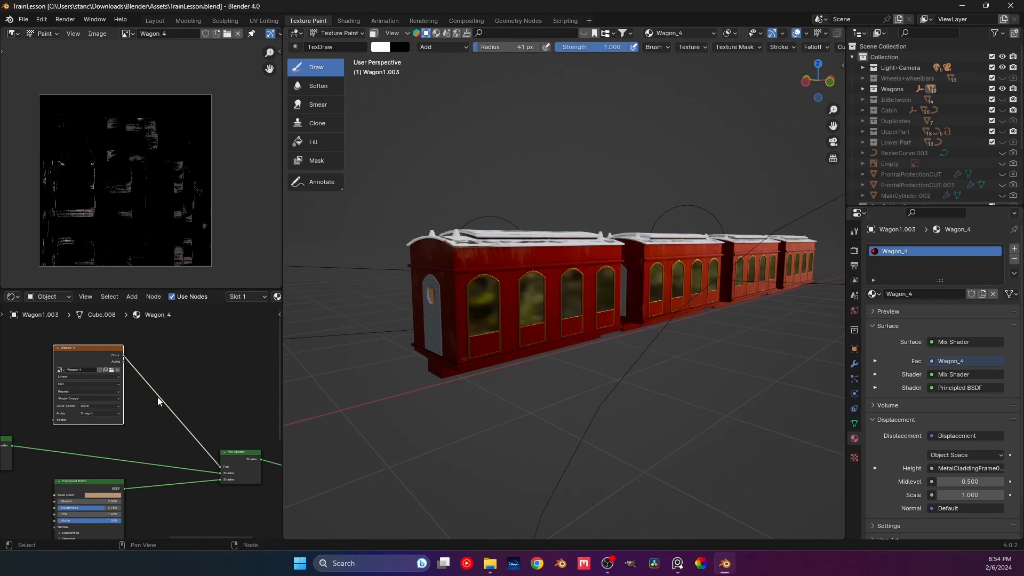
scroll(158, 401, "down", 1)
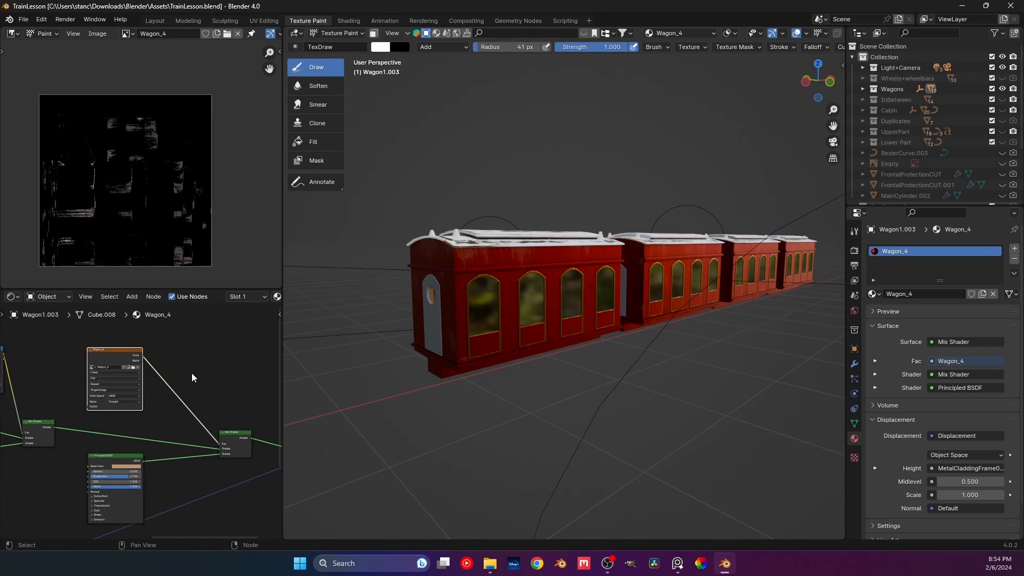
mouse_move(110, 349)
left_mouse_down()
mouse_move(128, 350)
mouse_move(101, 346)
mouse_move(114, 352)
left_mouse_up()
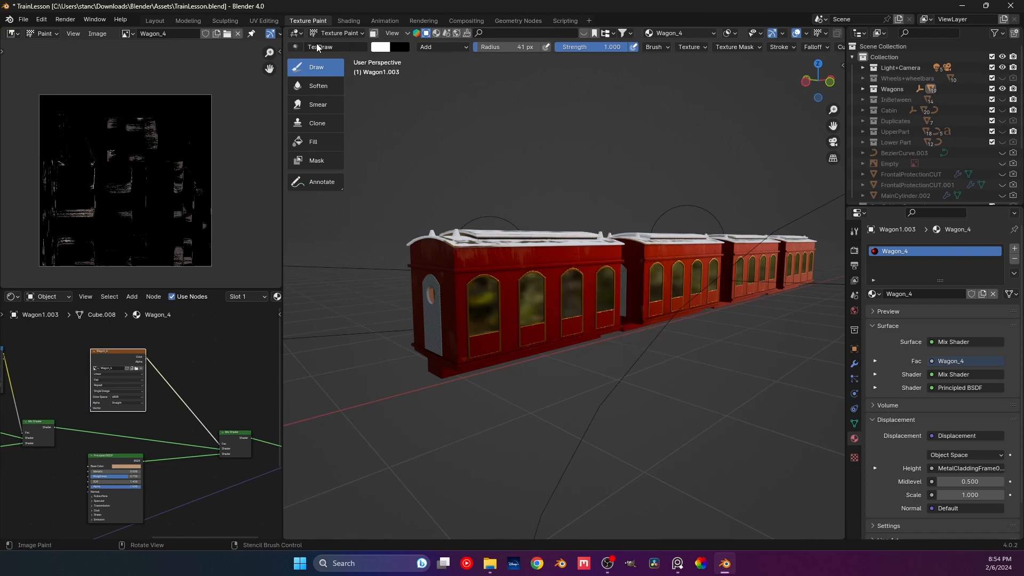
Step: Select the Wagon1 body in the layout workspace and return to the texture painting workspace with it
left_click(148, 20)
middle_click_drag(578, 299, 504, 283)
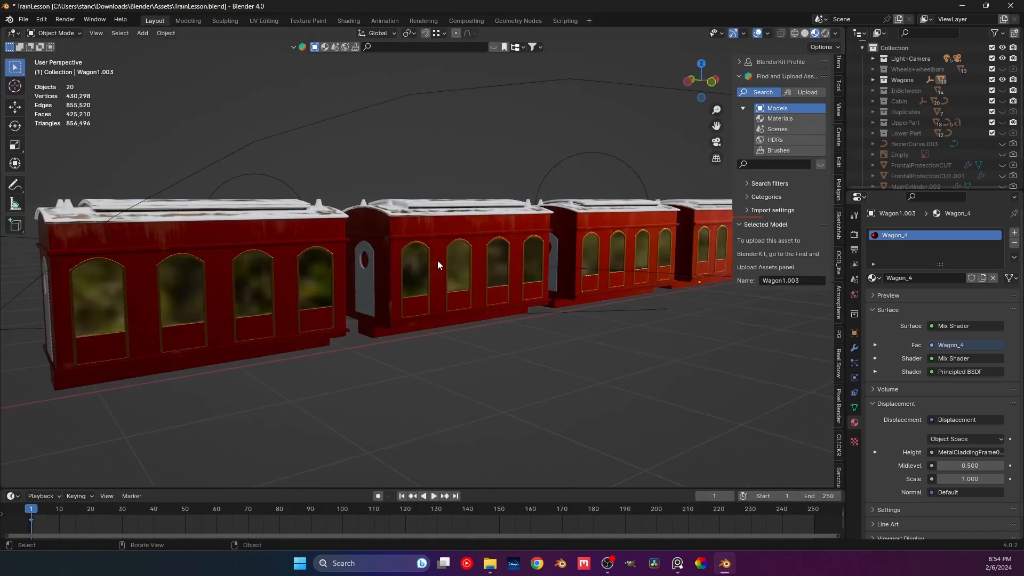
left_click(416, 206)
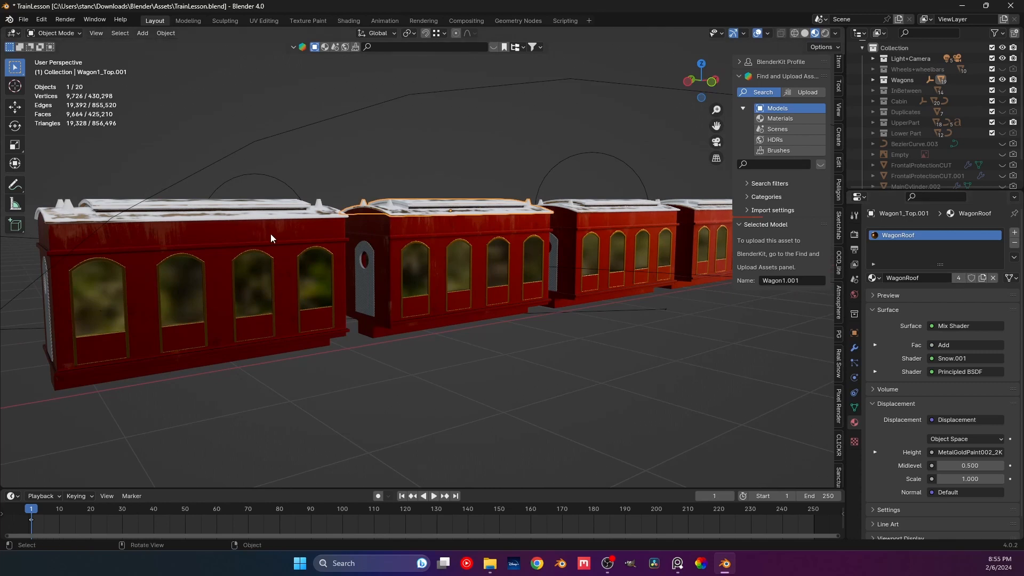
left_click(275, 266)
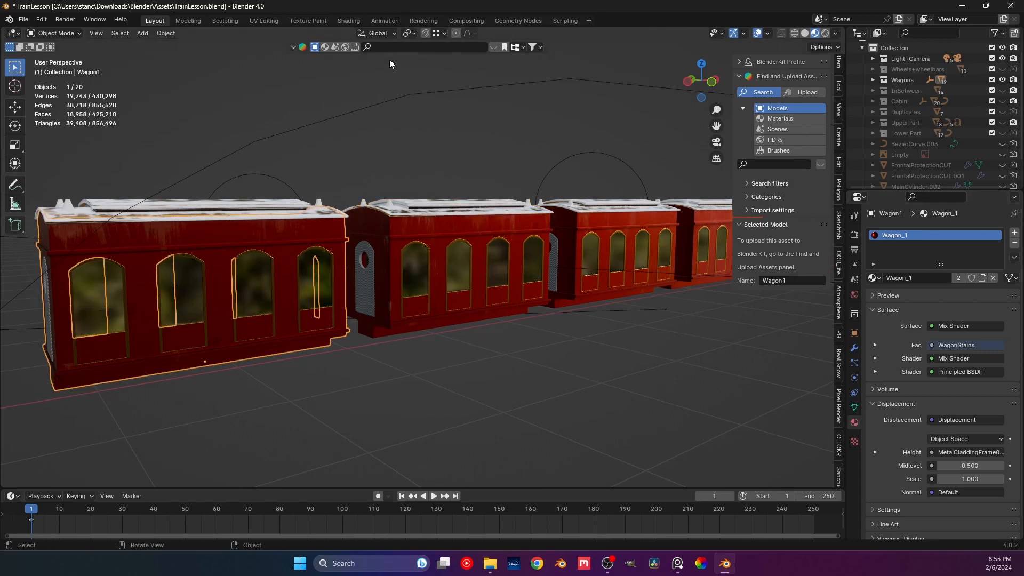
left_click(308, 21)
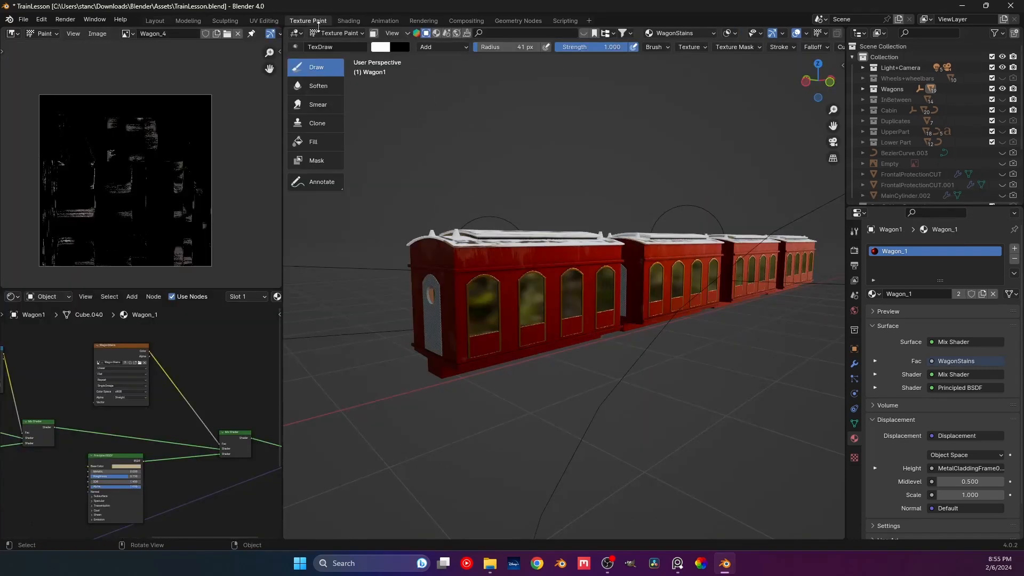
Step: Duplicate the WagonStains image texture, its Principled BSDF and Mix Shader nodes after making room before the material output
left_click(105, 358)
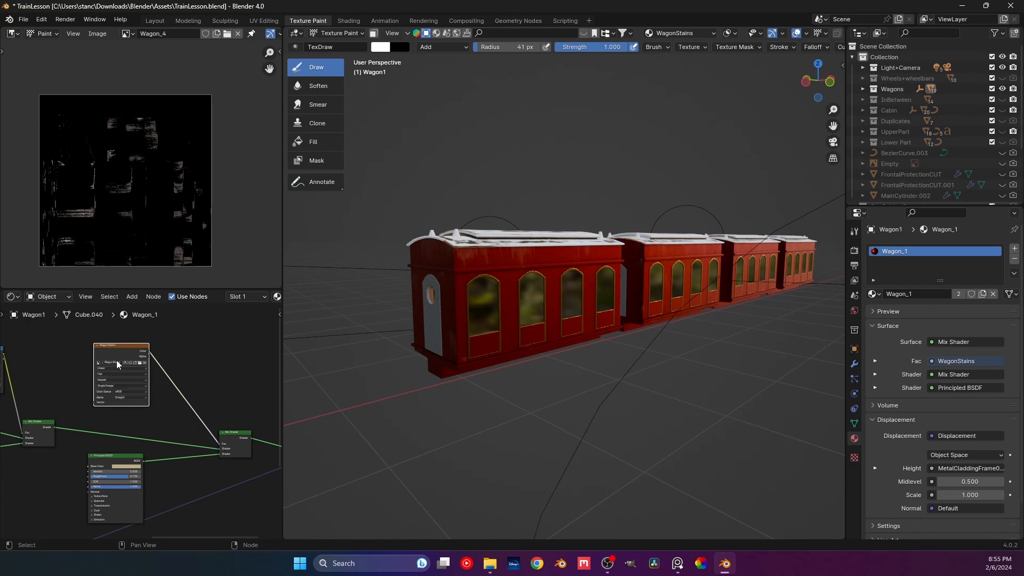
scroll(445, 280, "up", 2)
mouse_move(407, 279)
middle_mouse_down()
mouse_move(526, 261)
mouse_move(450, 261)
mouse_move(447, 287)
mouse_move(464, 314)
middle_mouse_up()
scroll(445, 281, "up", 1)
scroll(448, 287, "up", 1)
scroll(469, 320, "up", 2)
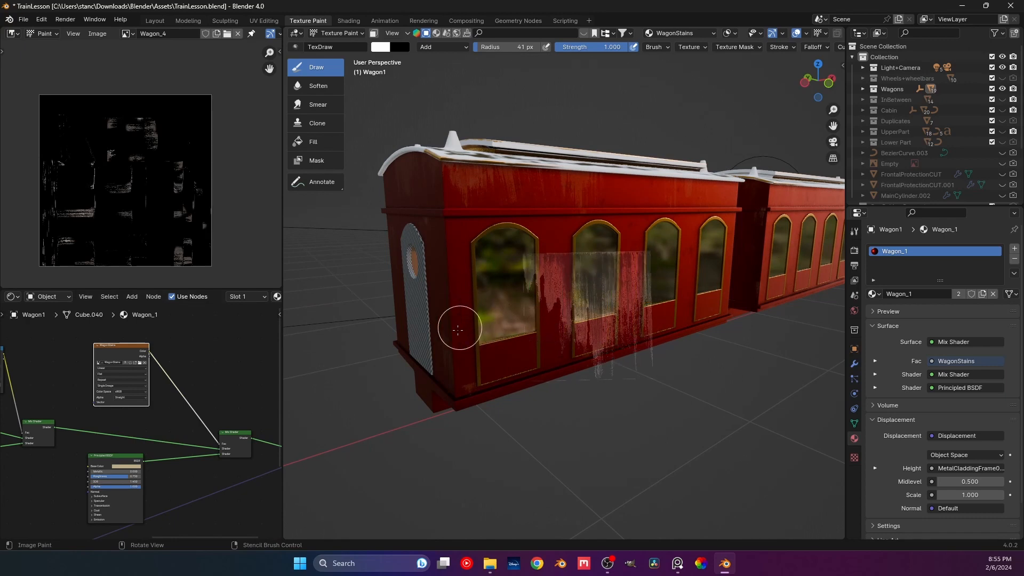
scroll(171, 429, "down", 2)
scroll(170, 431, "down", 1)
middle_click_drag(275, 473, 211, 470)
left_click_drag(195, 442, 291, 445)
scroll(186, 453, "up", 1)
left_click_drag(146, 457, 56, 372)
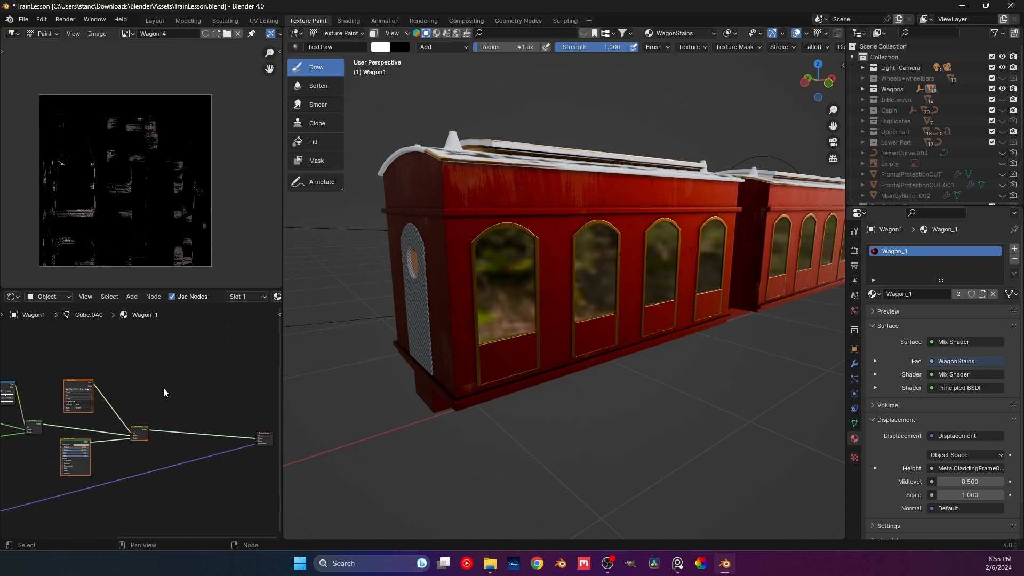
key("shift+d")
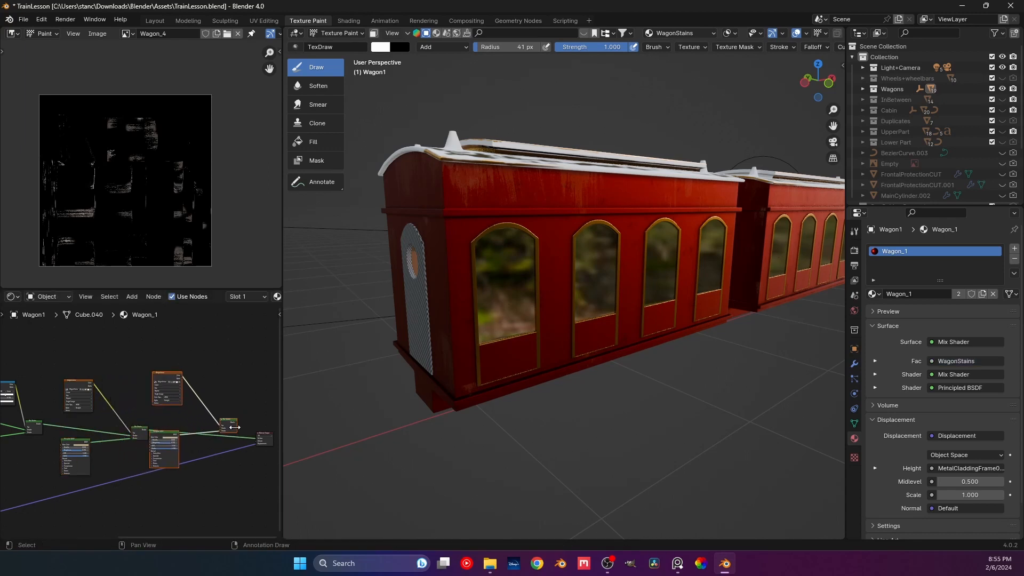
Step: Place the duplicated nodes and chain the new Mix Shader between the existing Mix Shader and the Material Output
left_click_drag(234, 427, 234, 434)
left_click(234, 436)
scroll(204, 438, "up", 1)
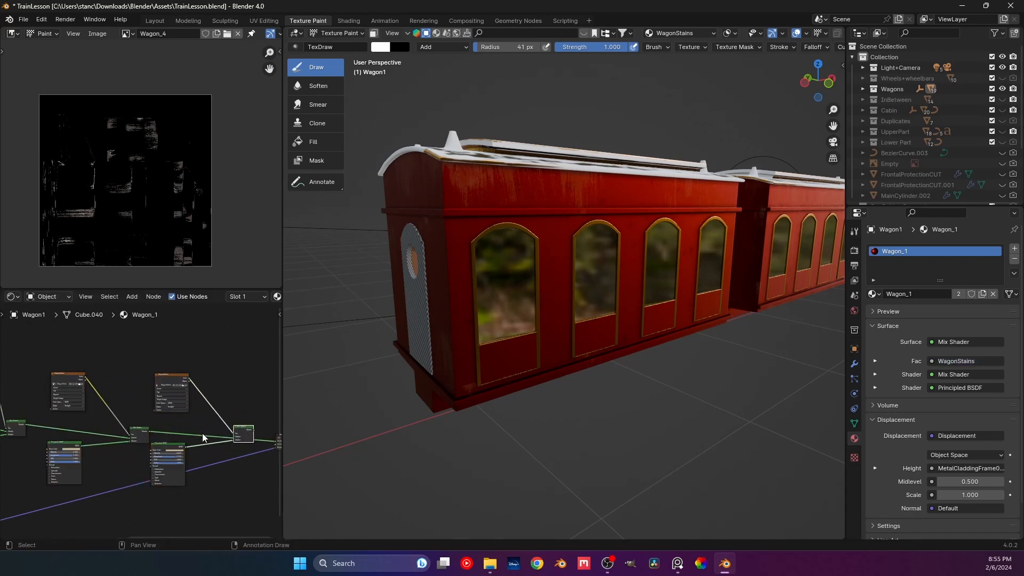
middle_click_drag(203, 437, 142, 426)
left_click_drag(90, 425, 226, 435)
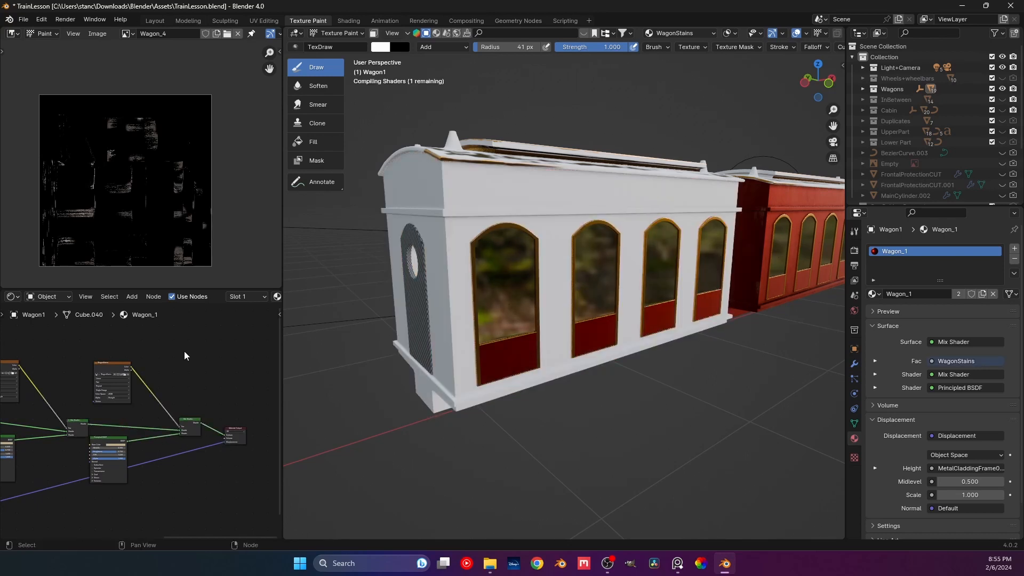
Step: Replace the duplicated stain texture with a new Image Texture node feeding the last Mix Shader's factor, moving the duplicated Principled BSDF lower
left_click(116, 369)
key("Delete")
left_click_drag(117, 443, 132, 463)
scroll(164, 421, "up", 1)
scroll(163, 406, "up", 1)
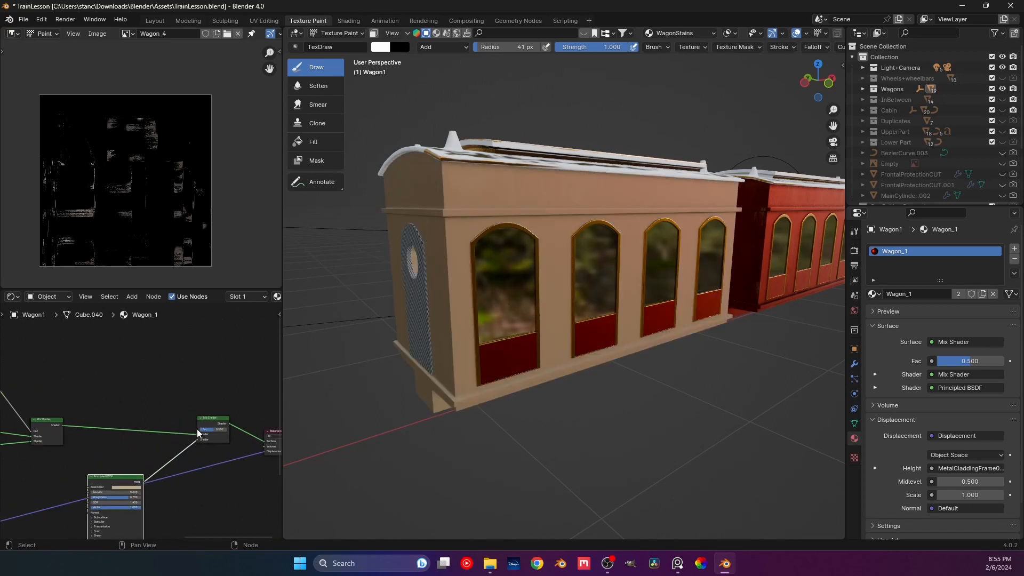
left_click_drag(198, 431, 126, 350)
left_click(58, 362)
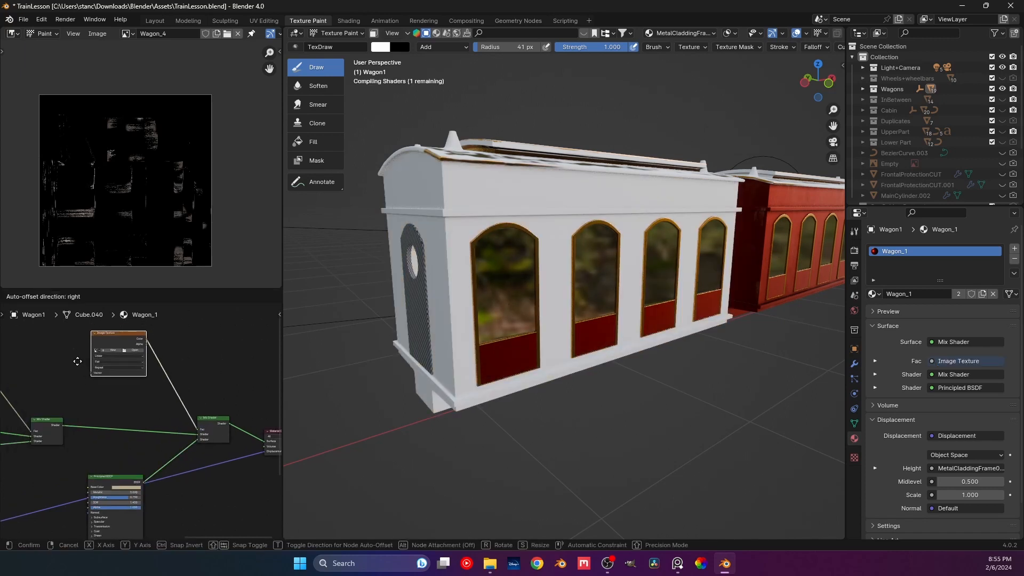
left_click(88, 368)
Step: Create a new image named "snow Wagon 1" in the new Image Texture node
left_click(92, 365)
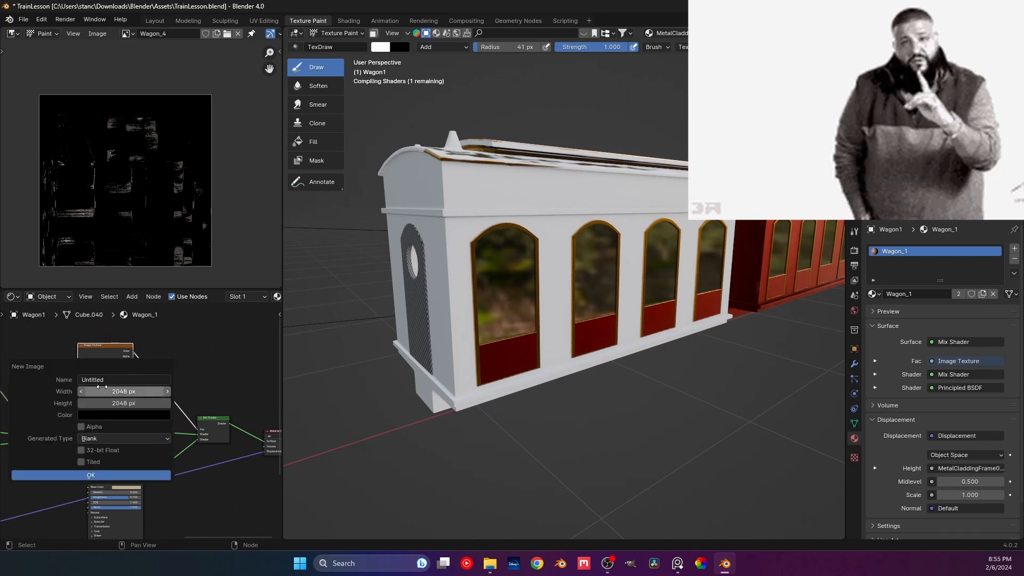
left_click(103, 380)
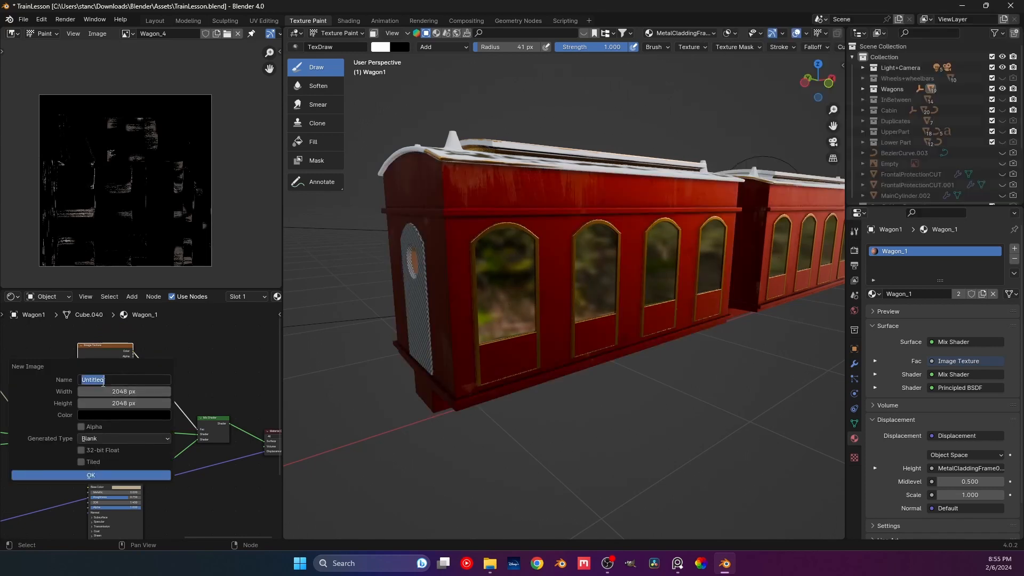
type("snow Wagon 1")
left_click(91, 475)
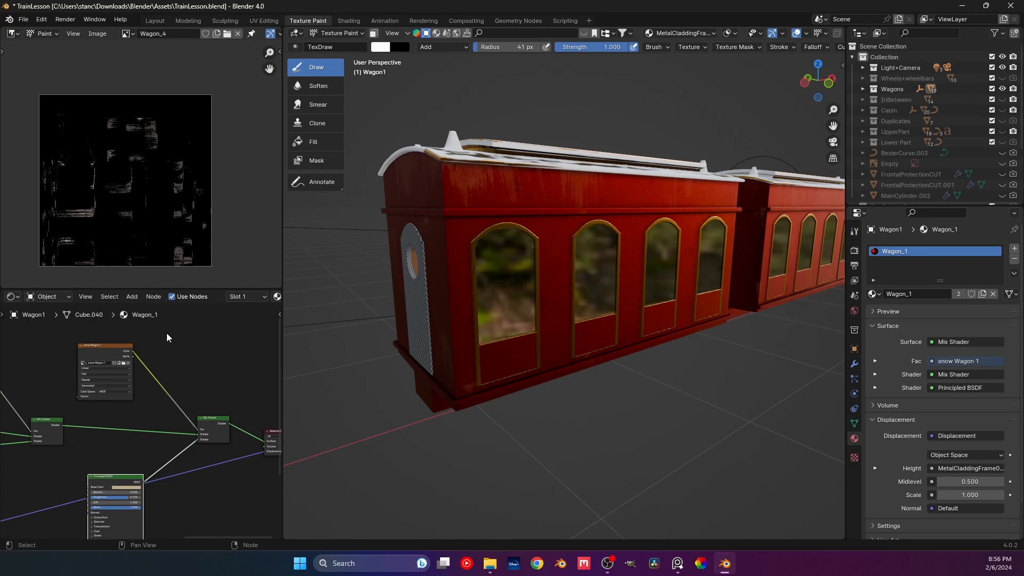
Step: Display the snow Wagon 1 image in the image editor in place of Wagon_4
scroll(147, 374, "up", 2)
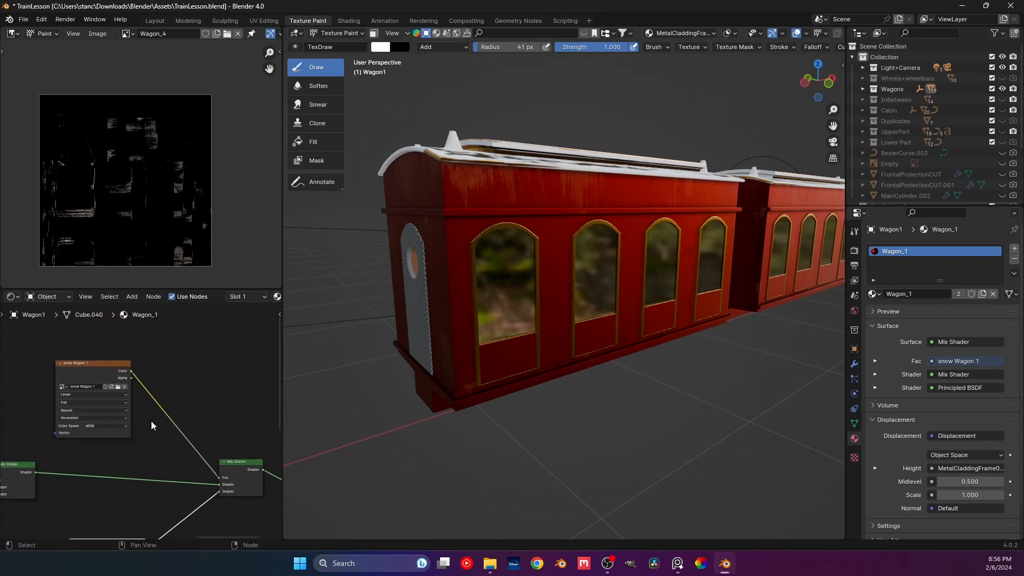
left_click(126, 33)
type("s")
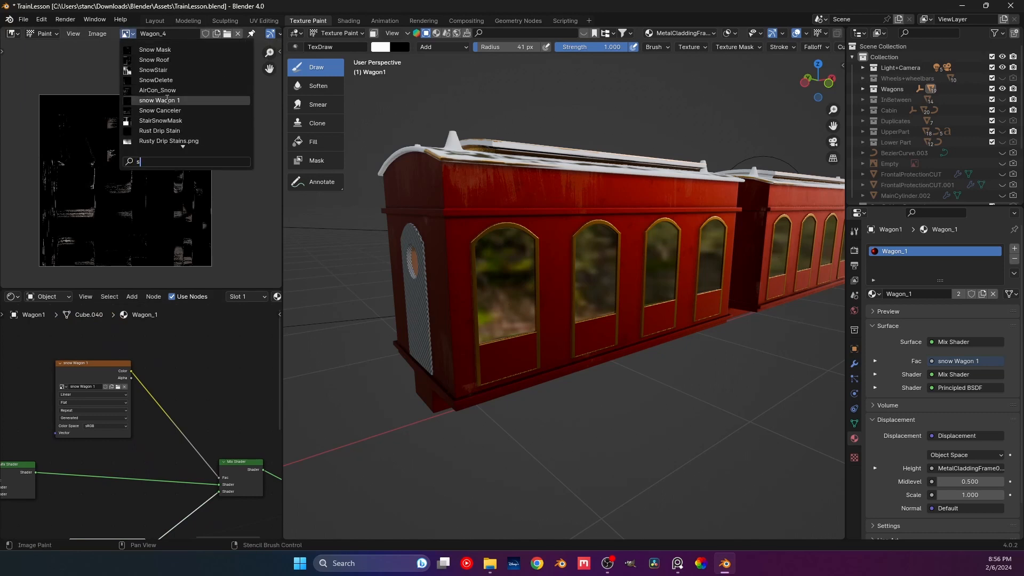
left_click(167, 99)
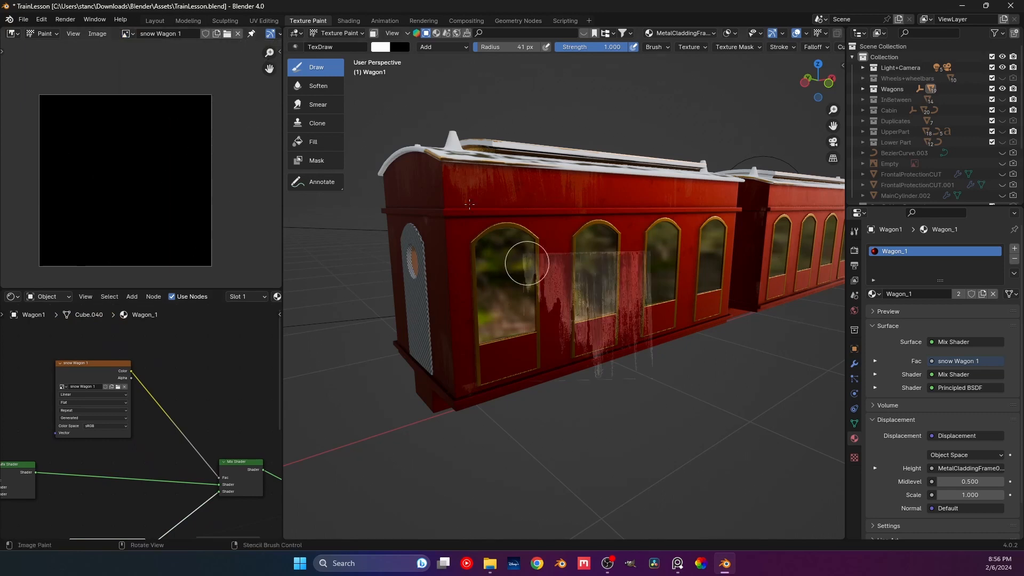
Step: Replace the duplicated Principled BSDF with the Snow.002 node group, connected to the last Mix Shader's second shader input
middle_click_drag(227, 521, 183, 397)
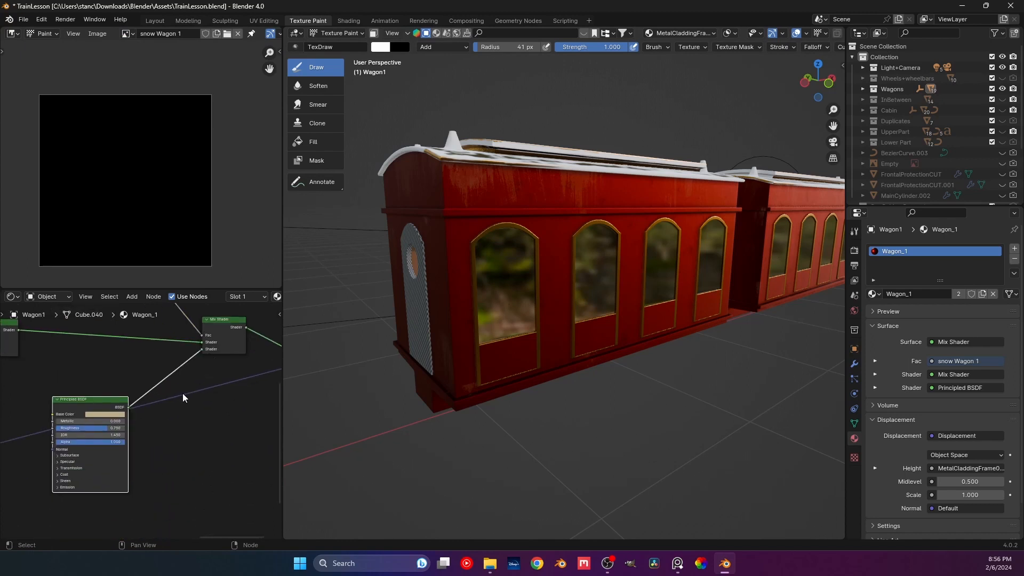
key("x")
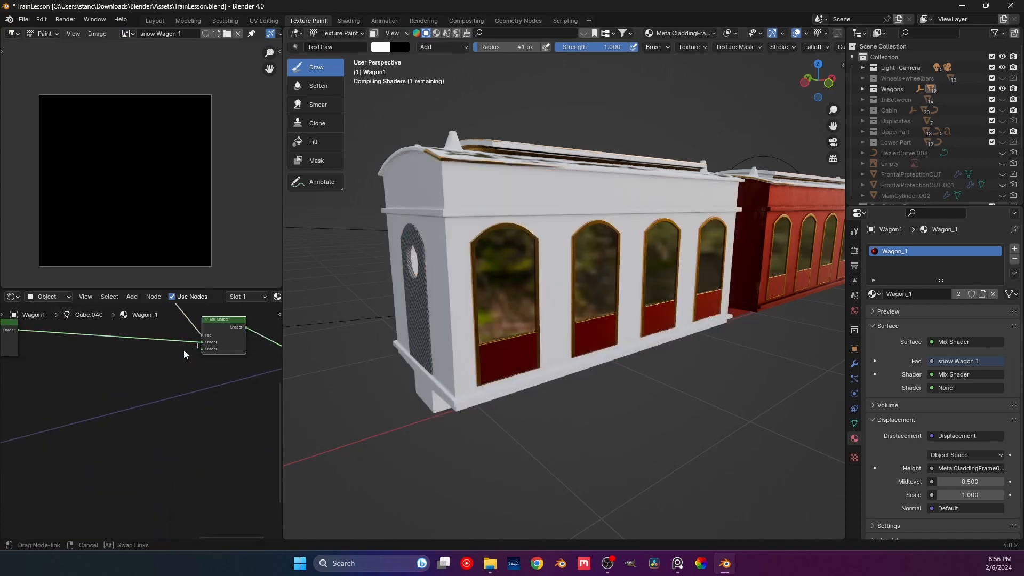
left_click_drag(201, 349, 47, 379)
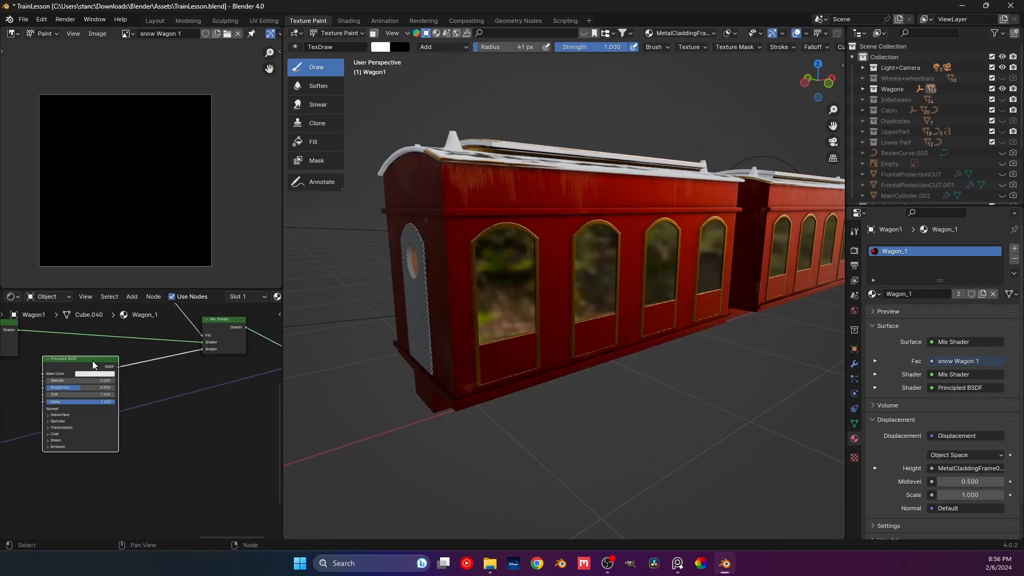
key("Escape")
key("shift+a")
mouse_move(99, 486)
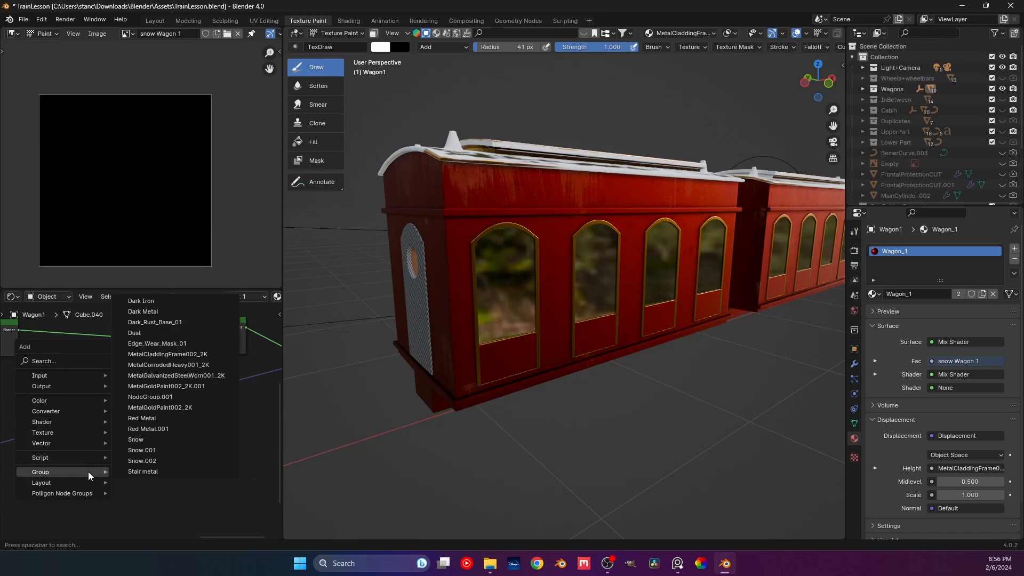
left_click(143, 461)
left_click(124, 373)
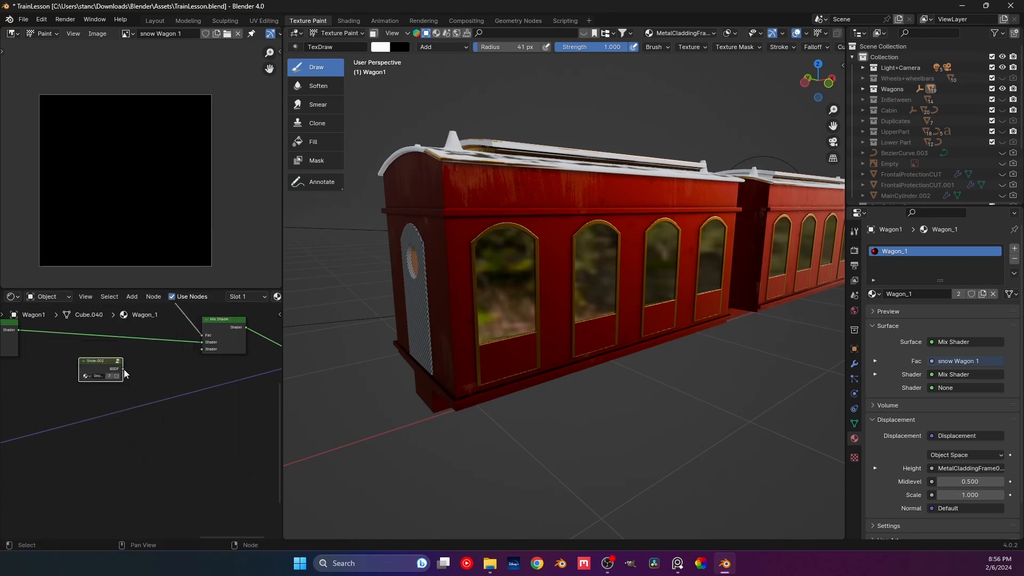
left_click_drag(123, 368, 202, 349)
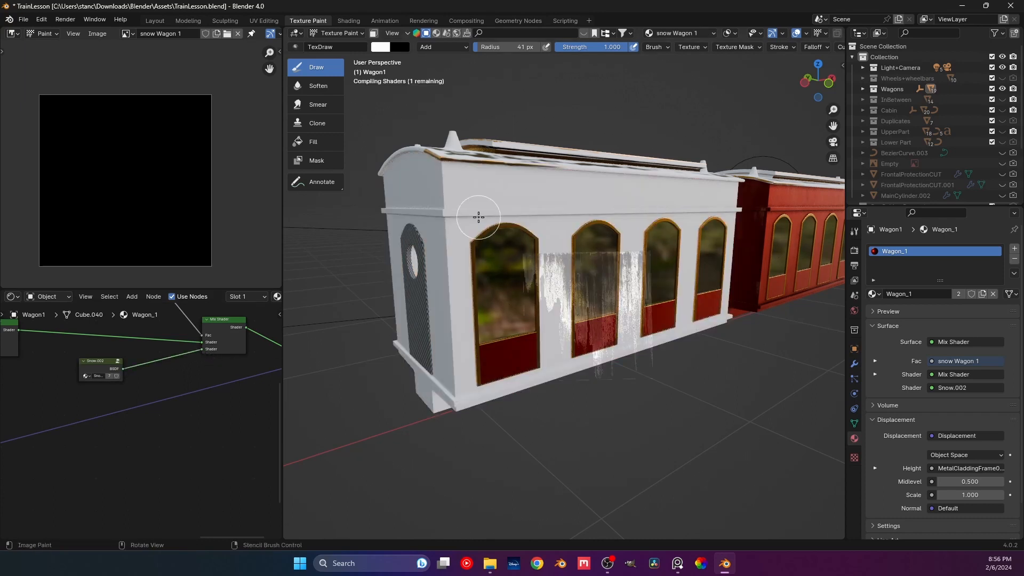
Step: Switch the brush texture to Gundges and set its mapping to Random
left_click(854, 231)
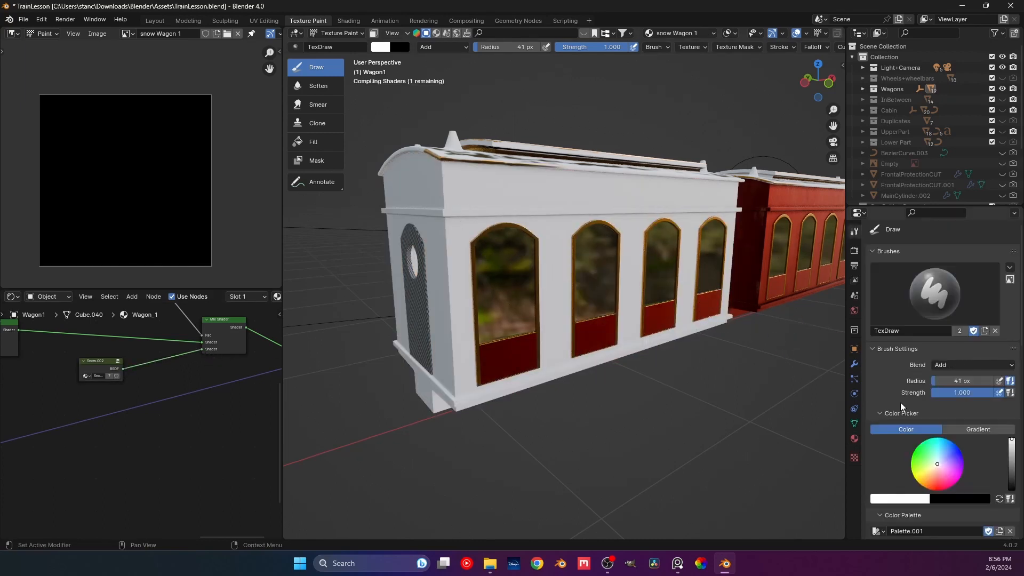
scroll(953, 447, "down", 14)
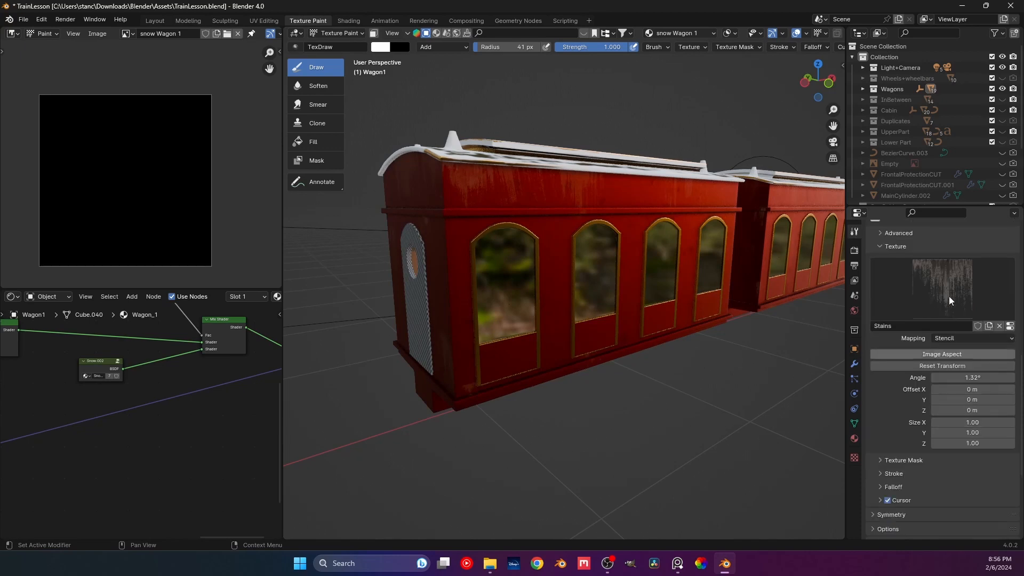
left_click(951, 299)
left_click(695, 346)
middle_click_drag(542, 211, 570, 240, "shift")
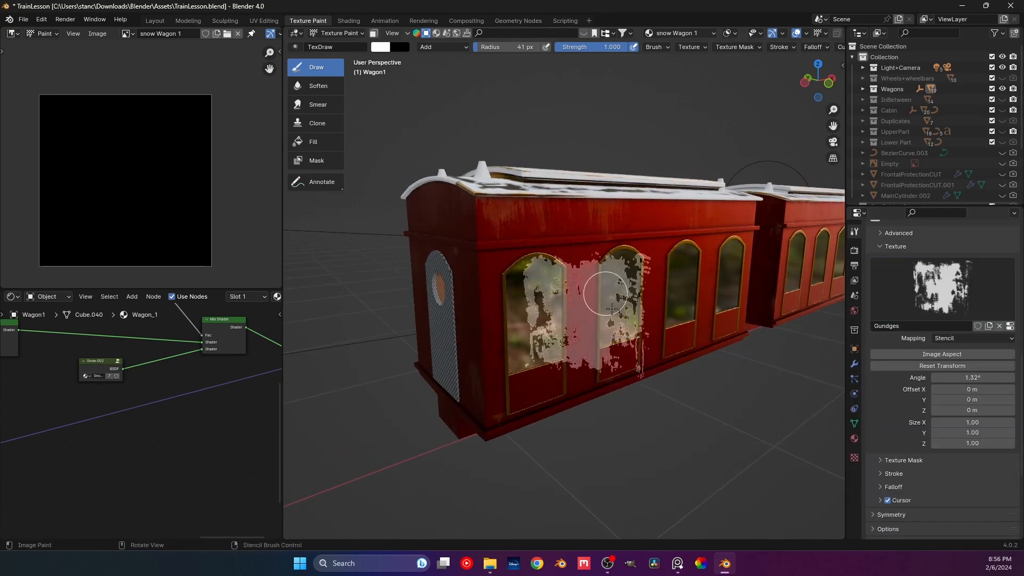
mouse_move(653, 352)
right_mouse_down("ctrl")
mouse_move(624, 342)
mouse_move(674, 359)
right_mouse_up("ctrl")
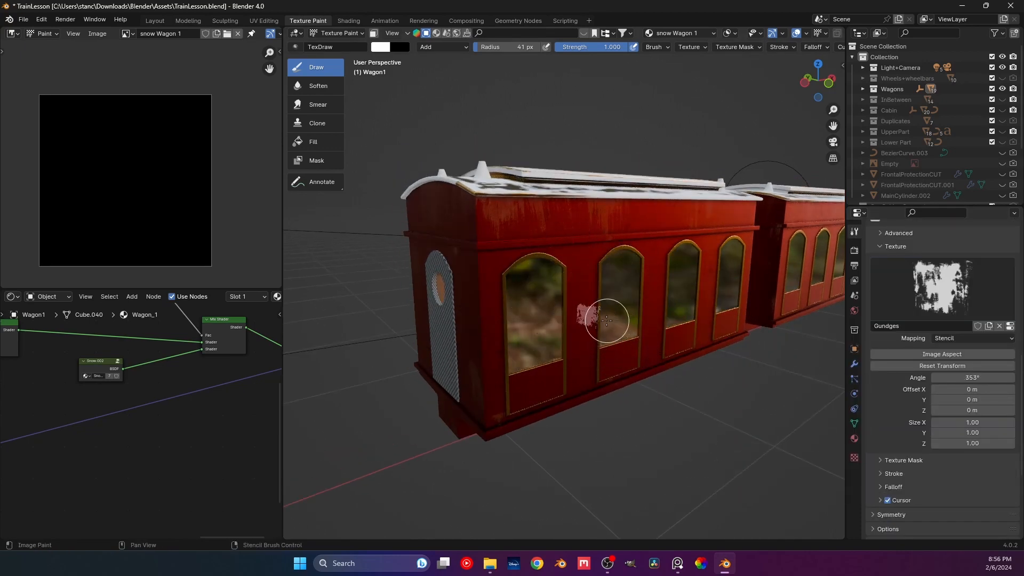
scroll(927, 320, "up", 1)
left_click(959, 352)
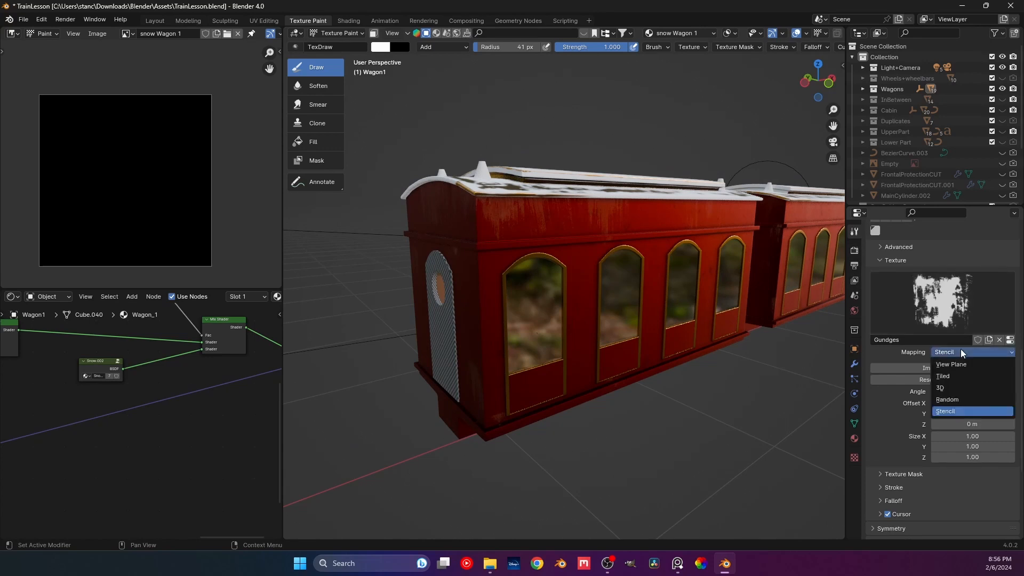
left_click(951, 400)
Step: Reduce the brush radius to 19 px and paint a patch of snow on the ledge at the wagon's front corner
mouse_move(493, 245)
middle_mouse_down()
mouse_move(513, 270)
mouse_move(692, 288)
mouse_move(634, 325)
mouse_move(574, 343)
middle_mouse_up()
scroll(514, 270, "up", 2)
scroll(691, 289, "up", 2)
scroll(892, 324, "up", 11)
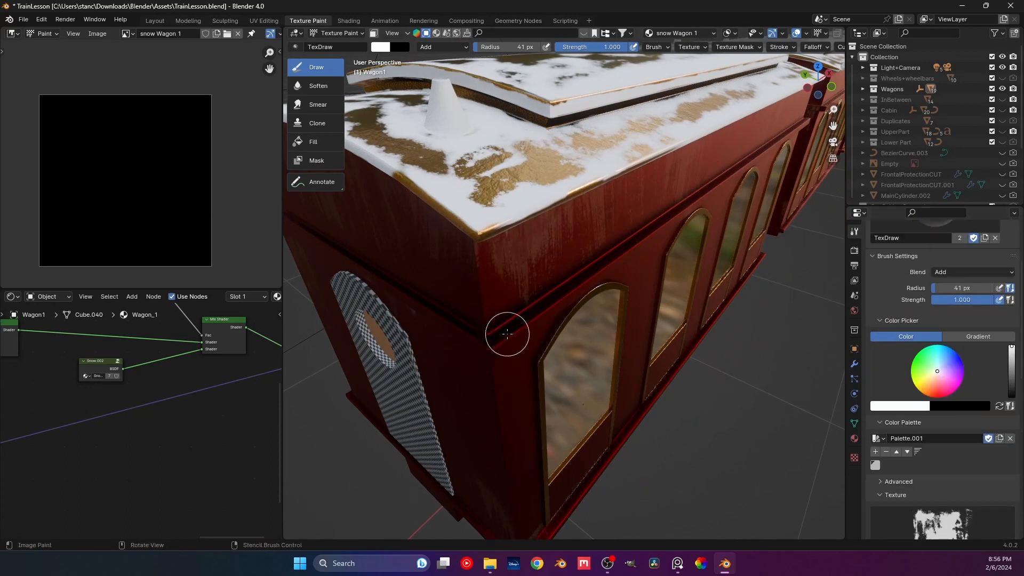
key("f")
left_click(499, 336)
left_click_drag(501, 335, 517, 334)
mouse_move(541, 352)
middle_mouse_down()
mouse_move(566, 313)
mouse_move(501, 333)
middle_mouse_up()
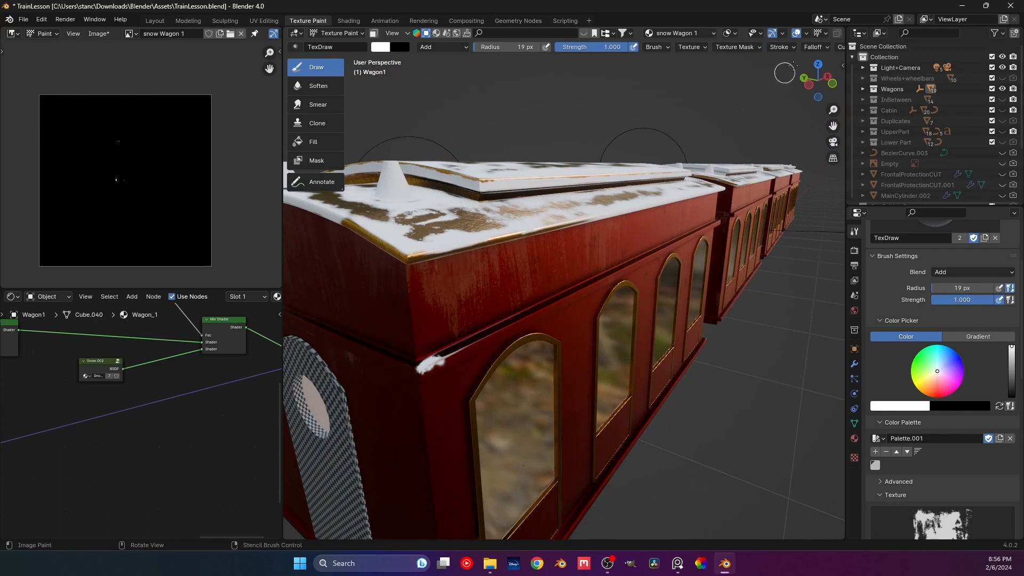
Step: Enable Y-axis mirroring for painting and add a snow patch on the ledge above the first side window
scroll(736, 46, "down", 5)
left_click(788, 47)
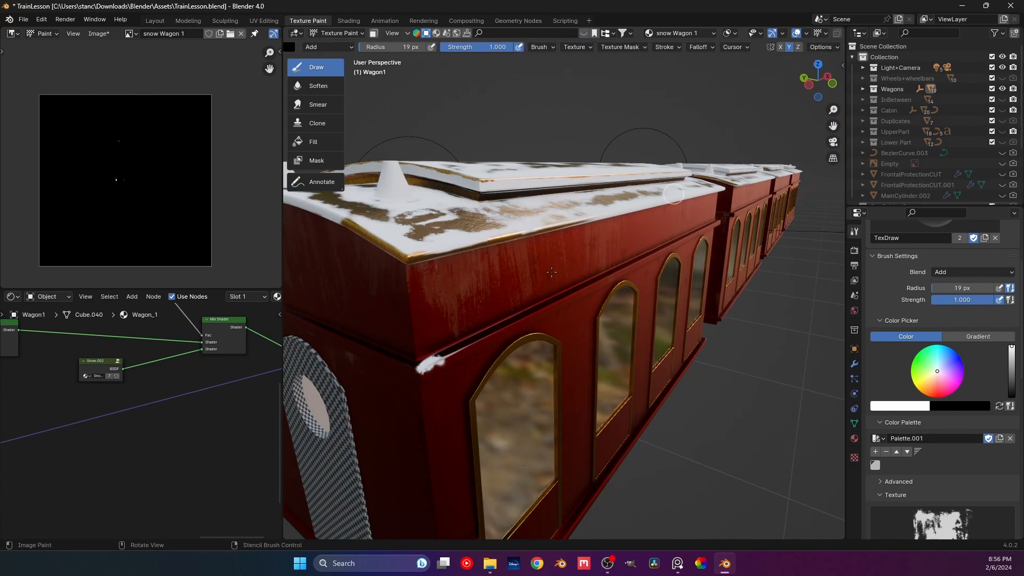
left_click_drag(488, 336, 503, 330)
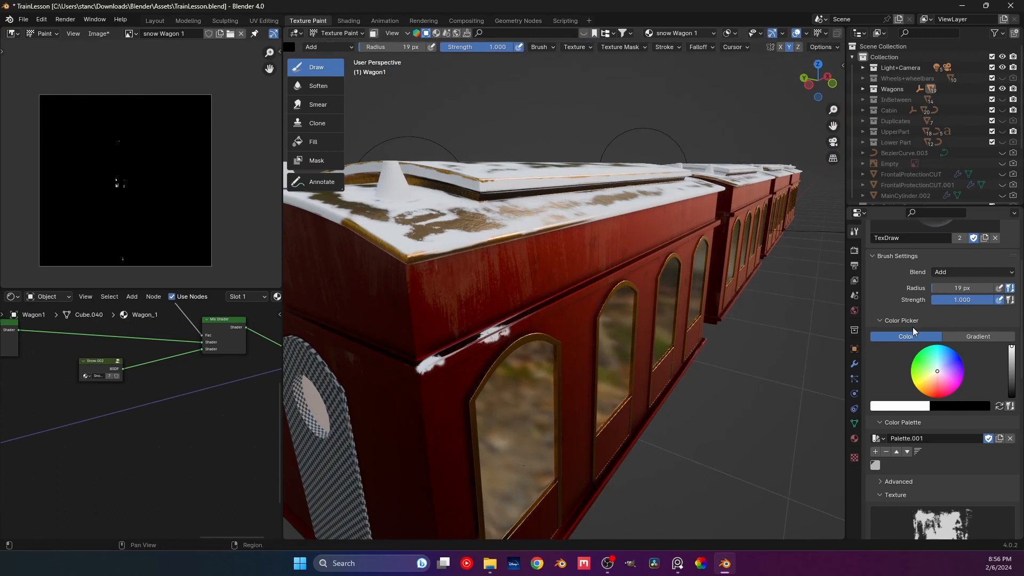
Step: Darken the brush colour to grey and paint more snow patches along the ledge above the side windows
left_click_drag(1011, 349, 1012, 378)
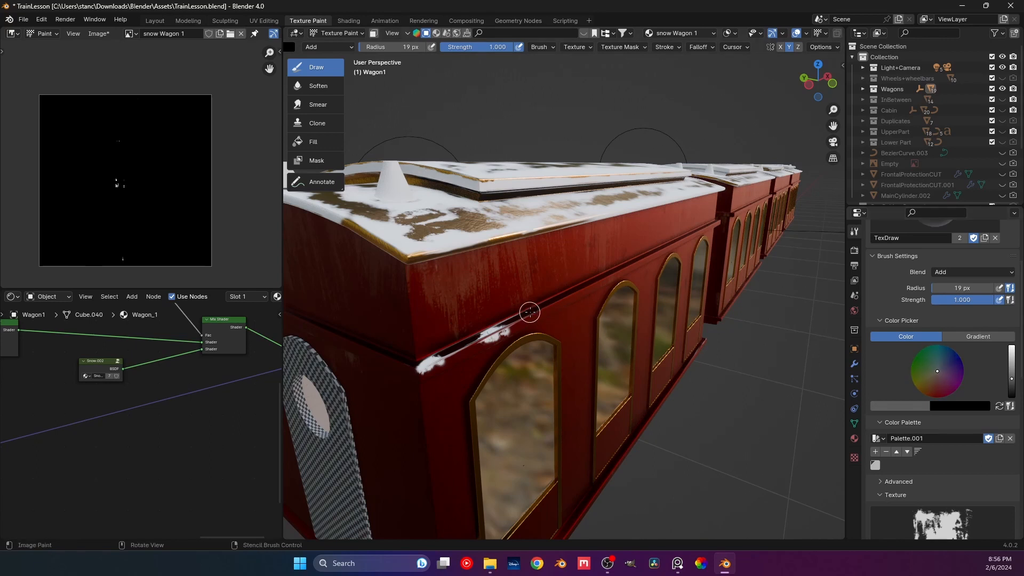
middle_click_drag(623, 295, 501, 297)
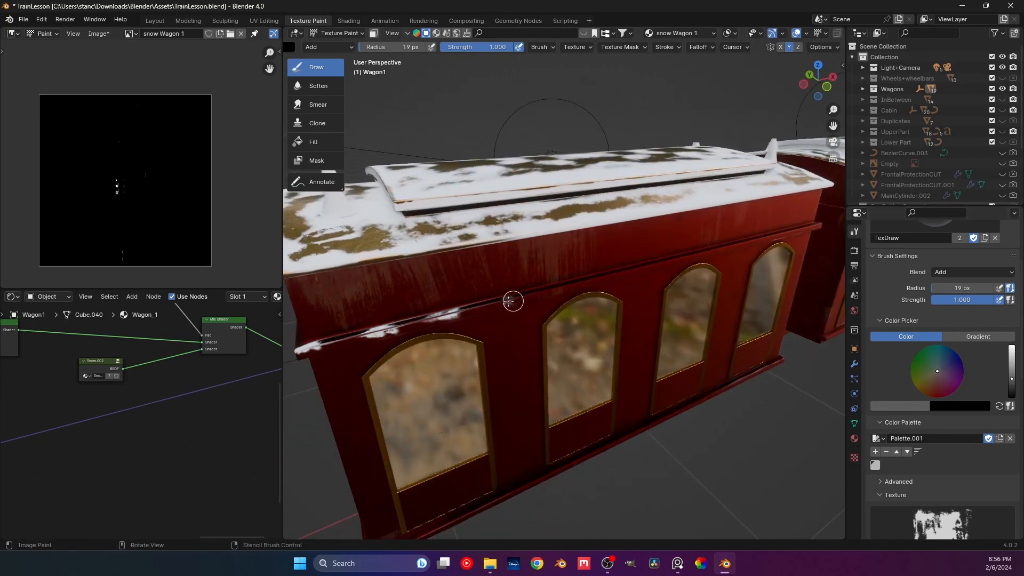
middle_click_drag(601, 295, 489, 270)
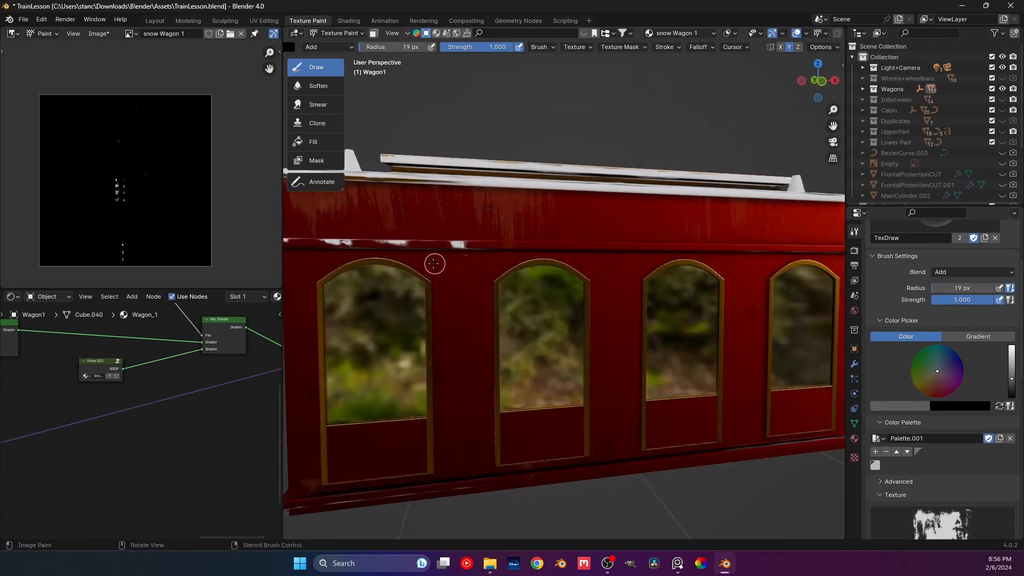
Step: Try painting vertical snow streaks on the wall between the first two side windows
mouse_move(434, 265)
left_mouse_down()
mouse_move(450, 258)
mouse_move(438, 286)
mouse_move(463, 267)
mouse_move(461, 344)
left_mouse_up()
mouse_move(438, 287)
left_mouse_down()
mouse_move(440, 375)
mouse_move(460, 409)
left_mouse_up()
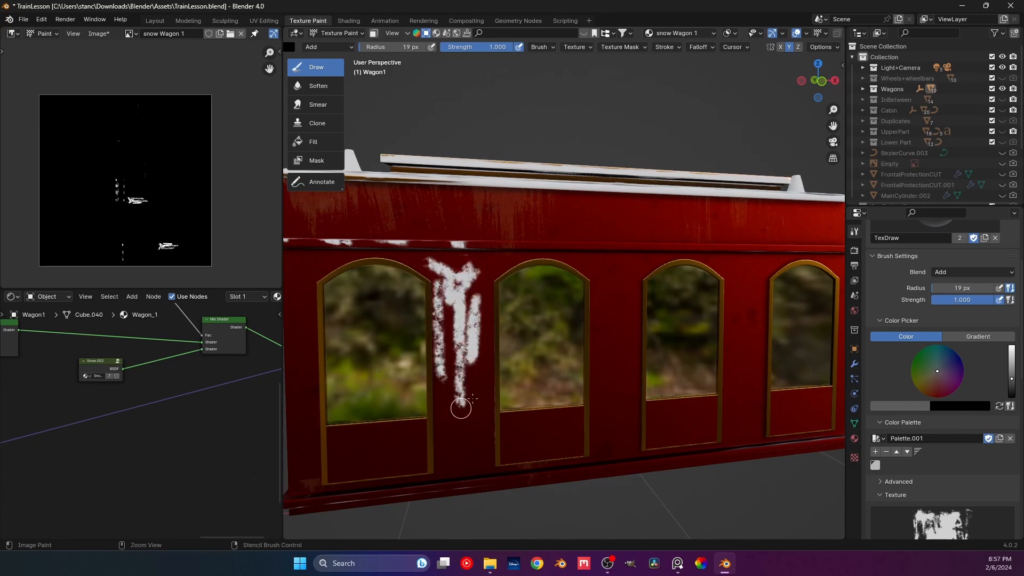
Step: Undo the snow strokes on the wall between the windows and the last ledge patch above them
key("ctrl+z")
key("ctrl+z")
key("ctrl+z")
key("ctrl+z")
key("ctrl+z")
key("ctrl+z")
key("z")
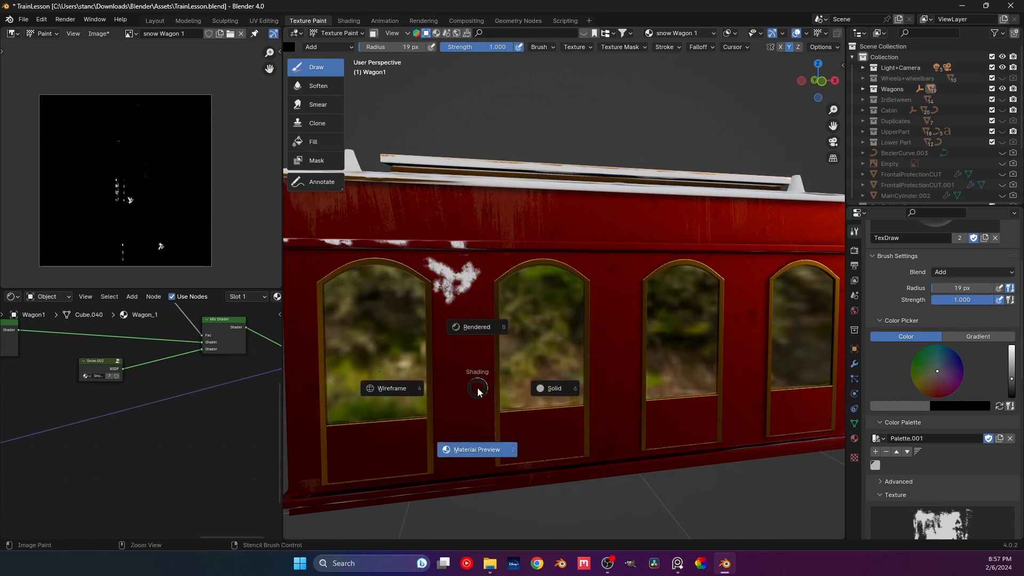
key("Escape")
key("ctrl+z")
key("ctrl+z")
key("ctrl+z")
key("ctrl+z")
key("ctrl+z")
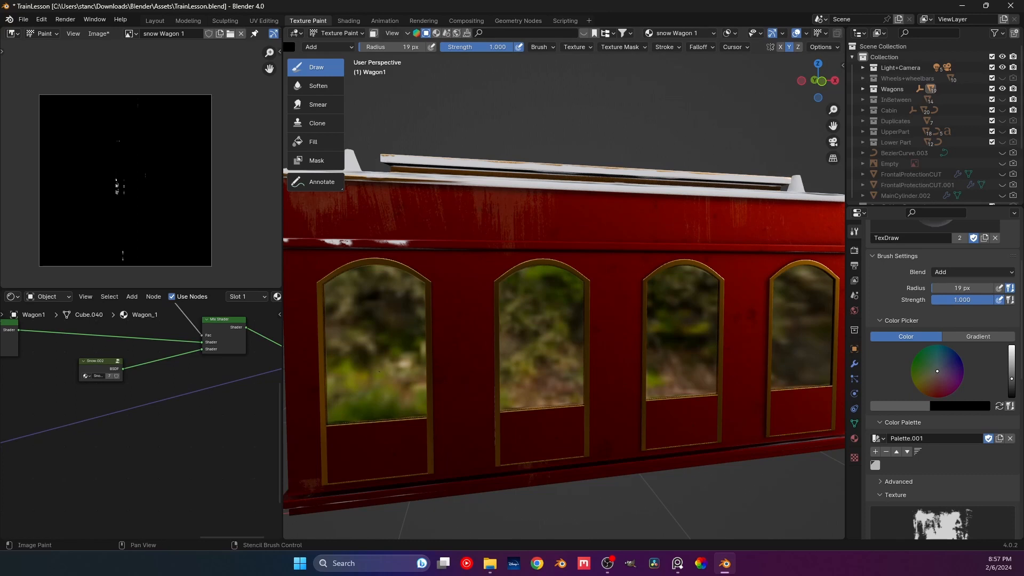
key("alt+Tab")
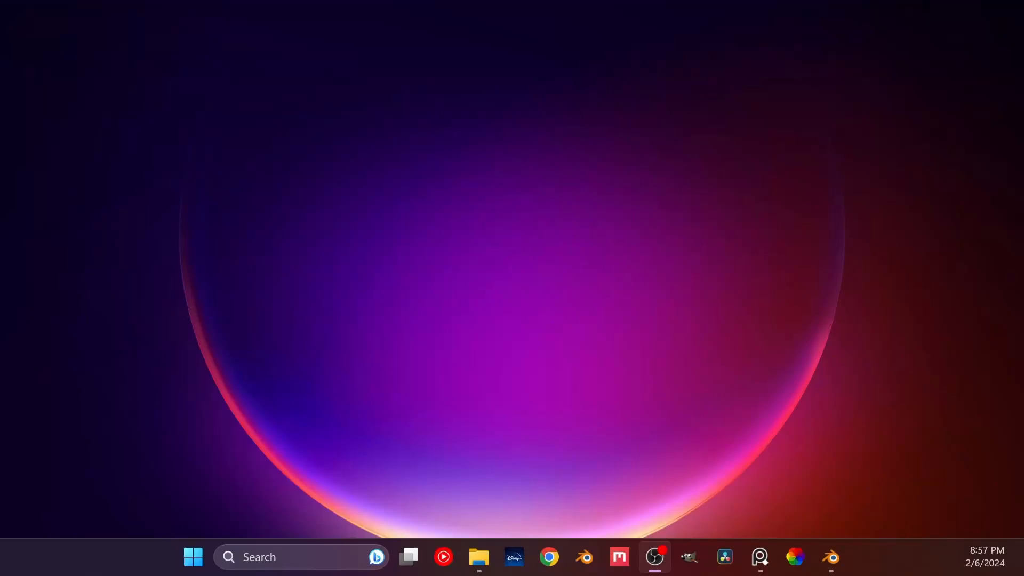
left_click_drag(959, 0, 458, 48)
double_click(457, 49)
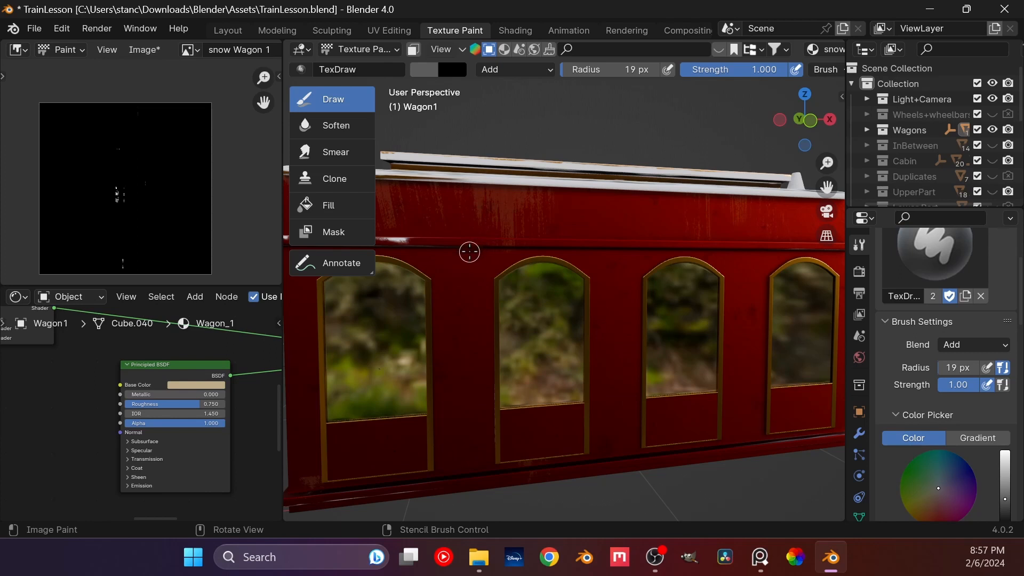
Step: Paint more snow along the ledge above the wagon's side windows
middle_click_drag(470, 249, 592, 251)
scroll(472, 251, "up", 2)
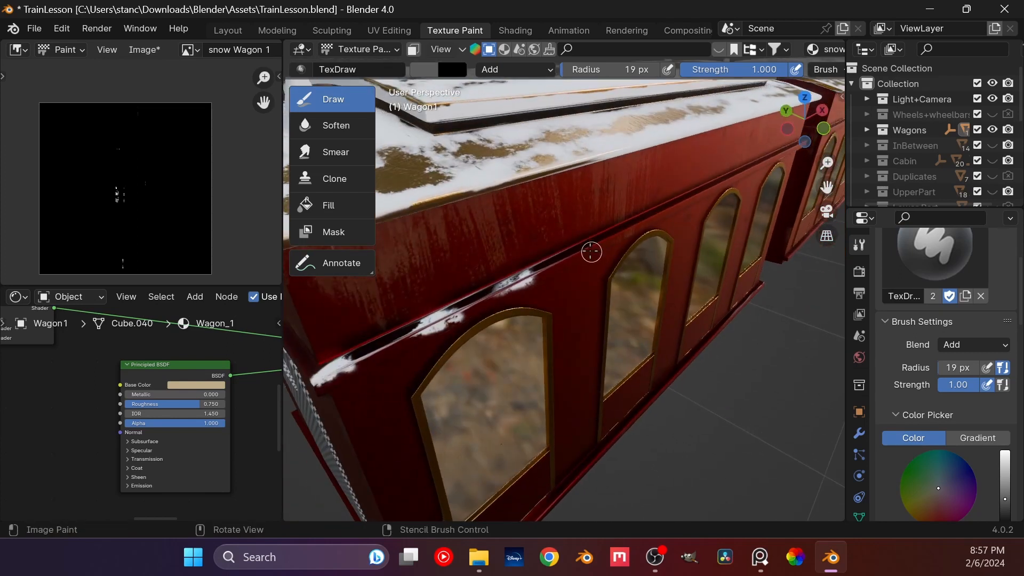
mouse_move(589, 251)
left_mouse_down()
mouse_move(557, 259)
mouse_move(697, 187)
mouse_move(650, 232)
mouse_move(459, 293)
mouse_move(485, 288)
mouse_move(349, 352)
left_mouse_up()
mouse_move(719, 177)
left_mouse_down()
mouse_move(756, 164)
mouse_move(693, 167)
mouse_move(714, 159)
mouse_move(691, 180)
mouse_move(707, 181)
left_mouse_up()
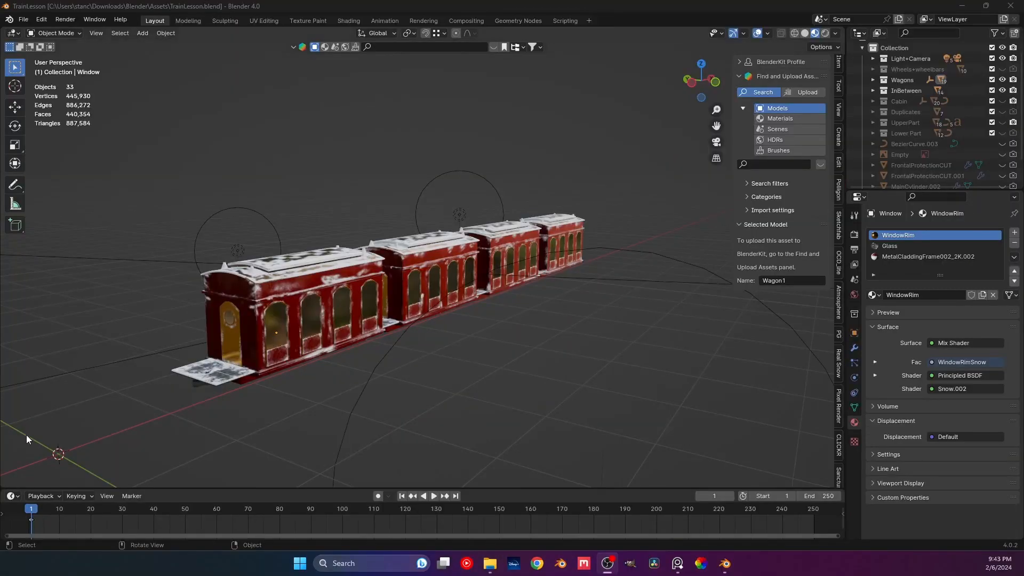
Step: View the snow-painted wagons from the side and save the train file
middle_click_drag(306, 330, 268, 311)
scroll(300, 339, "up", 2)
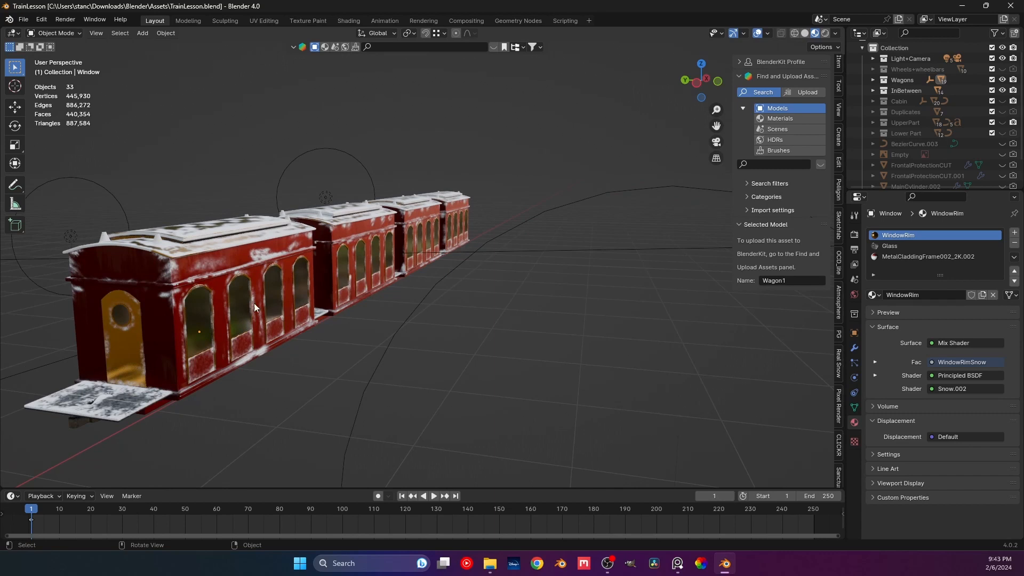
middle_click_drag(191, 357, 259, 352)
key("ctrl+s")
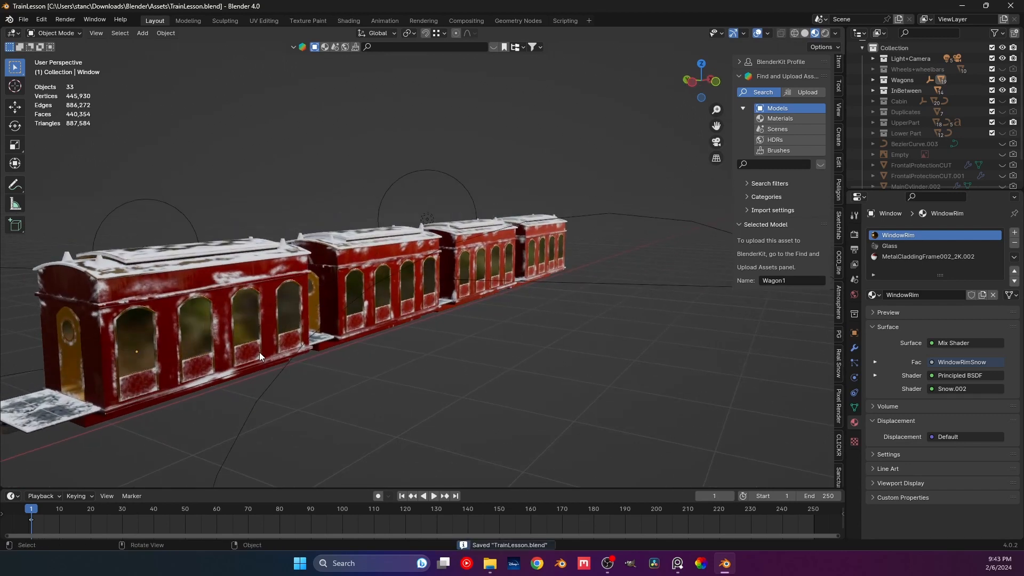
Step: Select the front wagon and examine its Wagon_1 material node tree in the Shading workspace, up to the Material Output
left_click(228, 273)
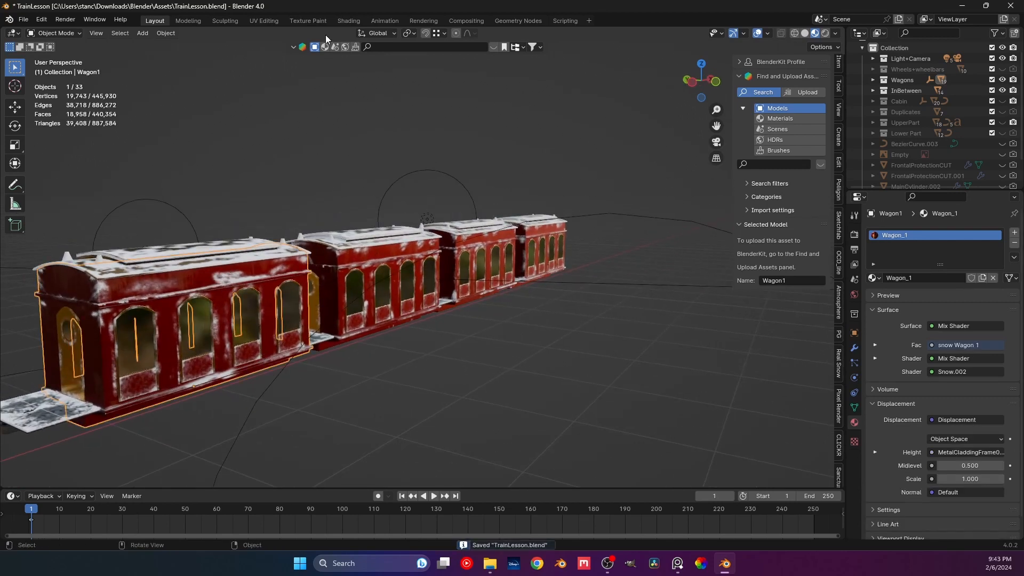
left_click(347, 21)
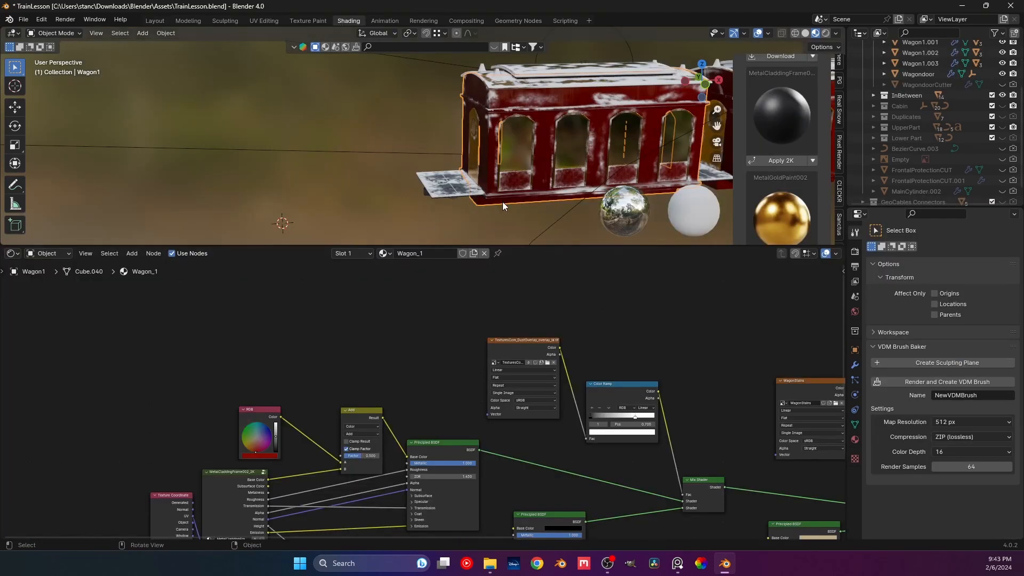
key("Home")
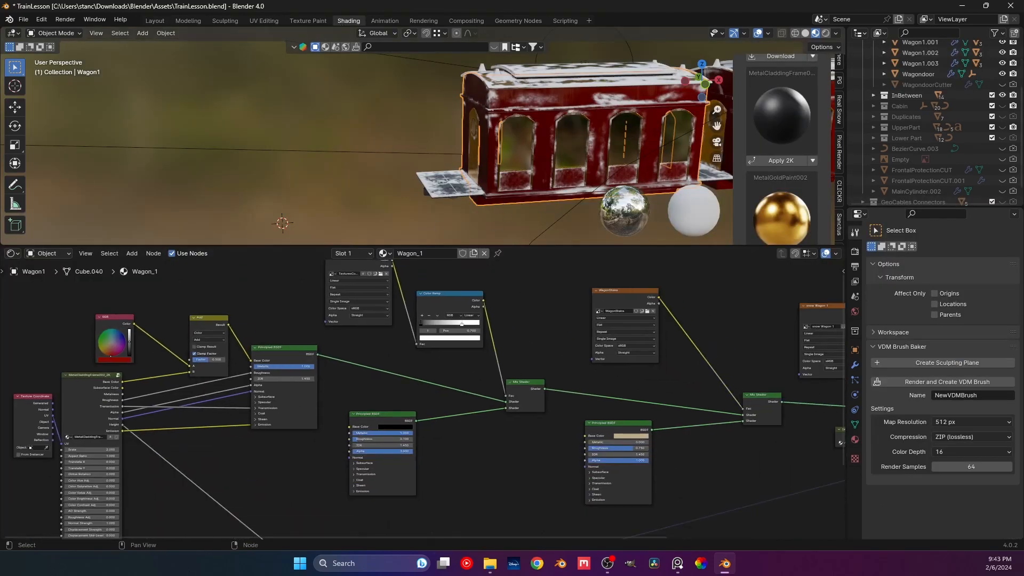
middle_click_drag(604, 405, 358, 383)
scroll(411, 359, "down", 4)
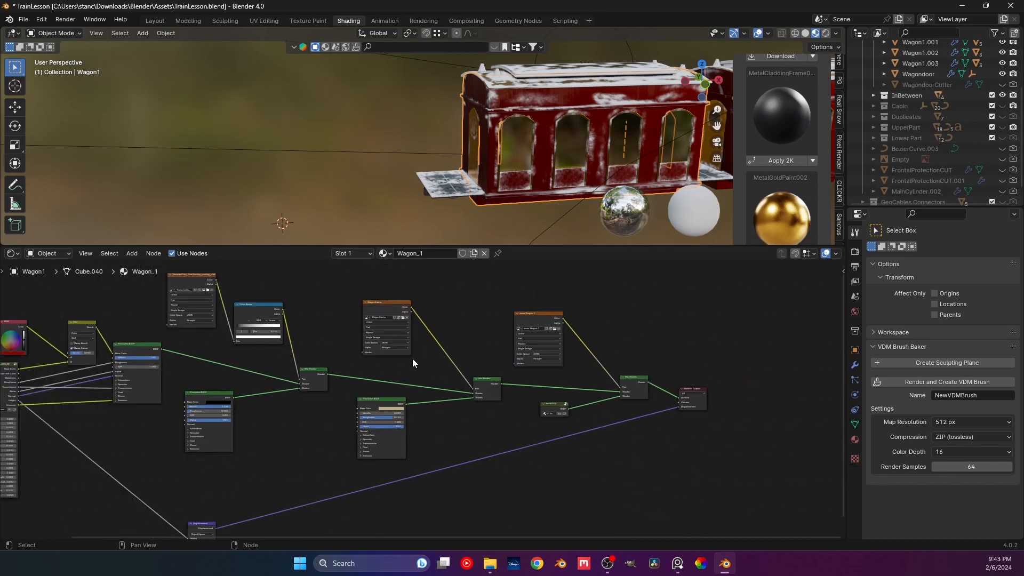
scroll(421, 400, "down", 2)
left_click_drag(465, 417, 251, 309)
scroll(444, 489, "up", 3)
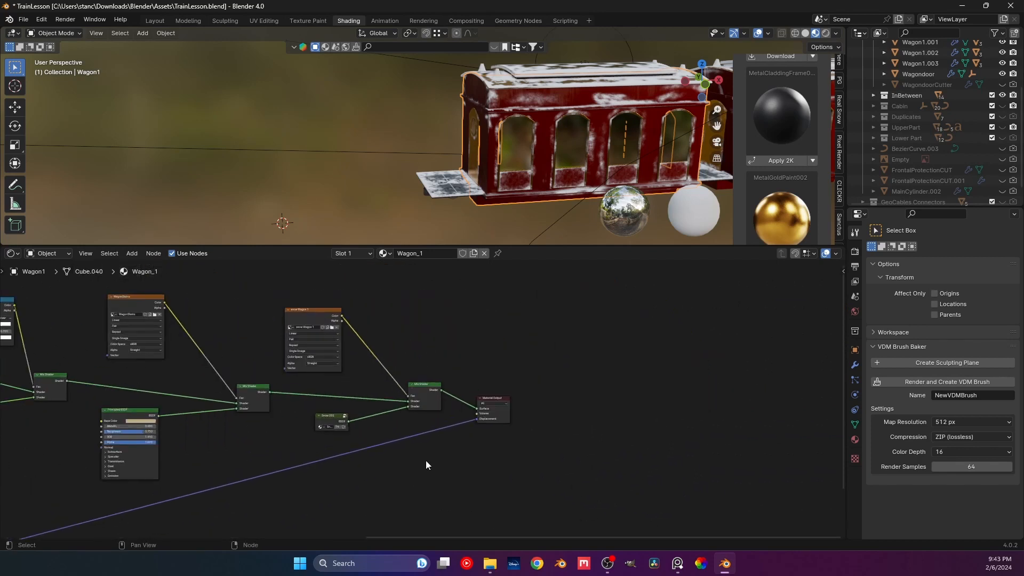
middle_click_drag(425, 464, 404, 472)
Step: Inspect the last Mix Shader and the Snow.002 group node feeding it in the Wagon_1 material
left_click(401, 415)
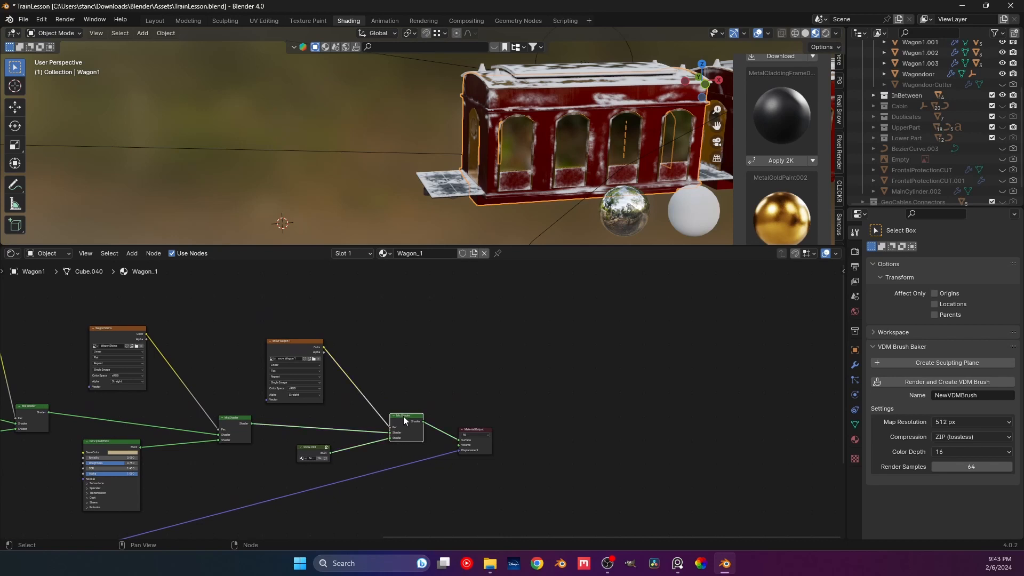
left_click(306, 449)
scroll(331, 468, "up", 2)
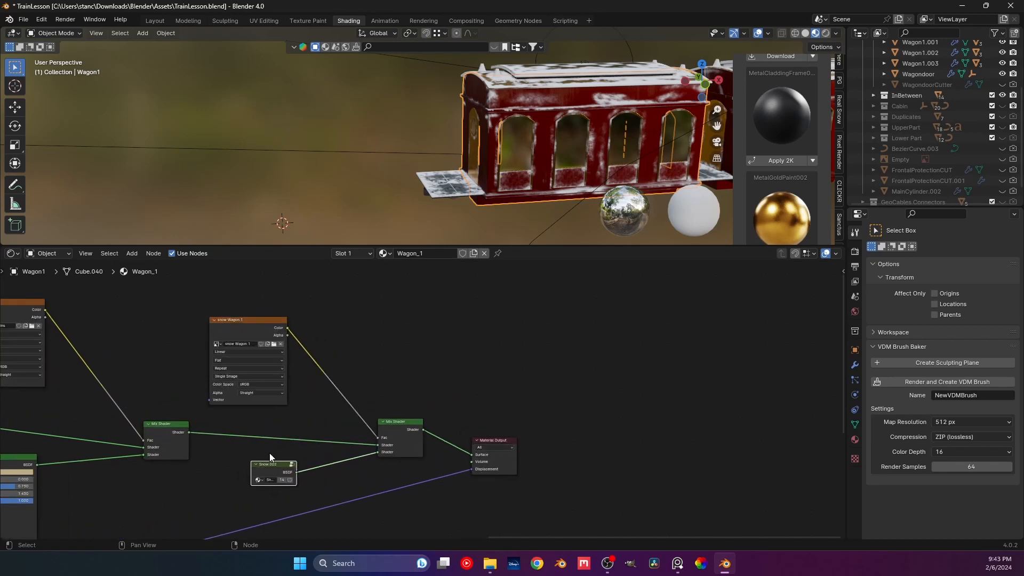
middle_click_drag(314, 461, 264, 411)
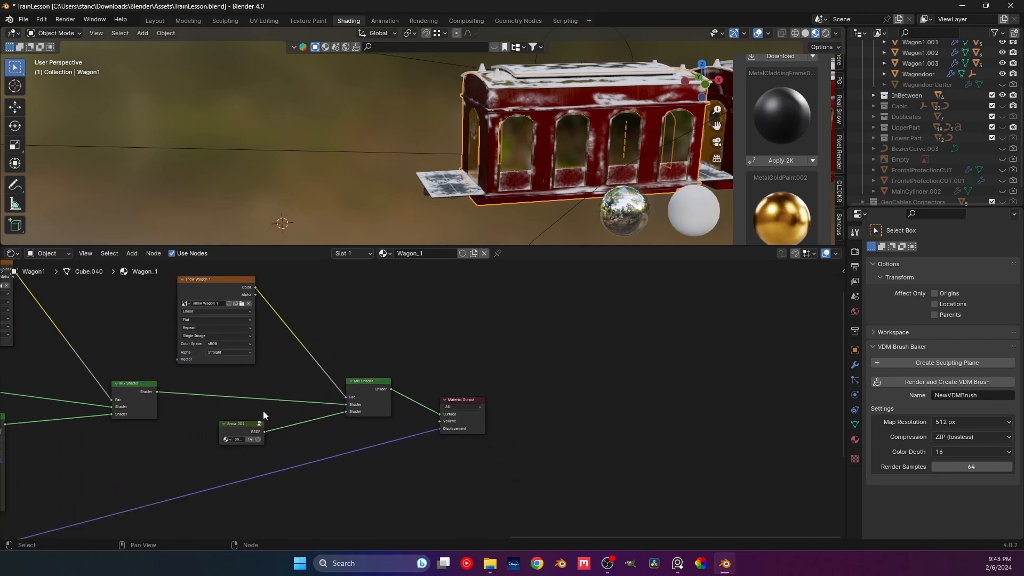
key("shift+a")
mouse_move(263, 412)
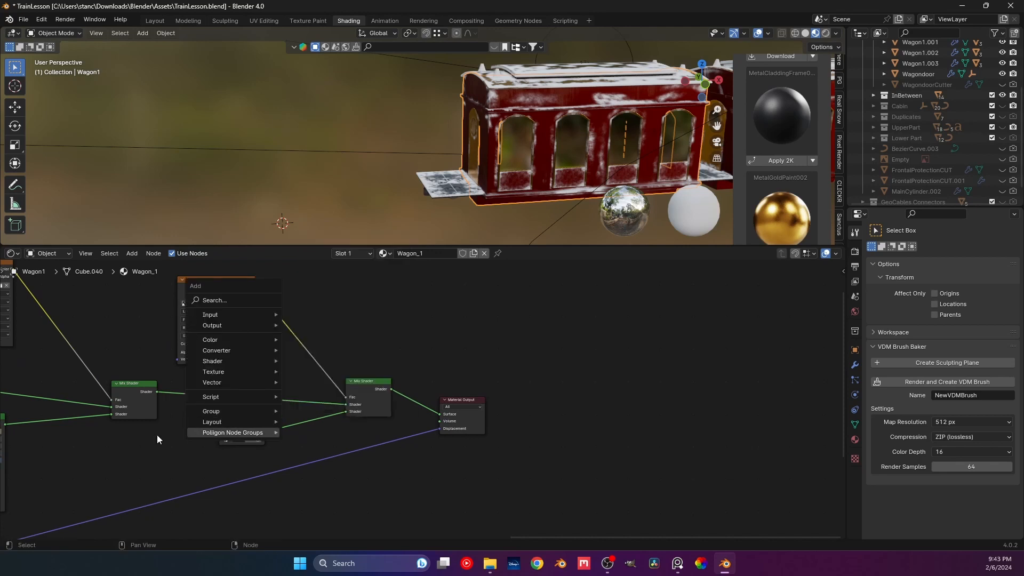
key("Escape")
Step: Select the snow Wagon 1 image texture node and inspect the painted snow on the front wagon
middle_click_drag(148, 453, 149, 428)
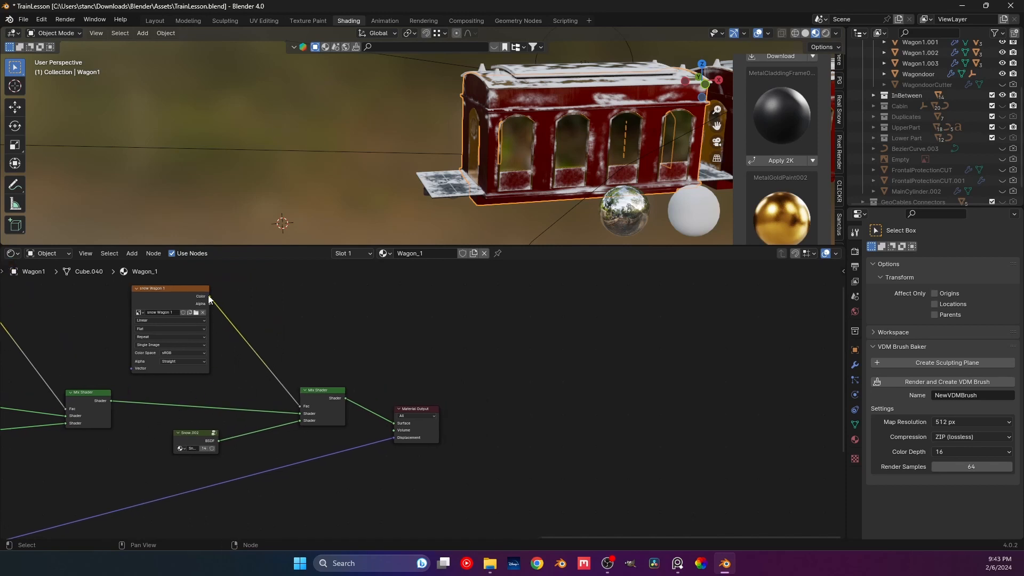
left_click(168, 296)
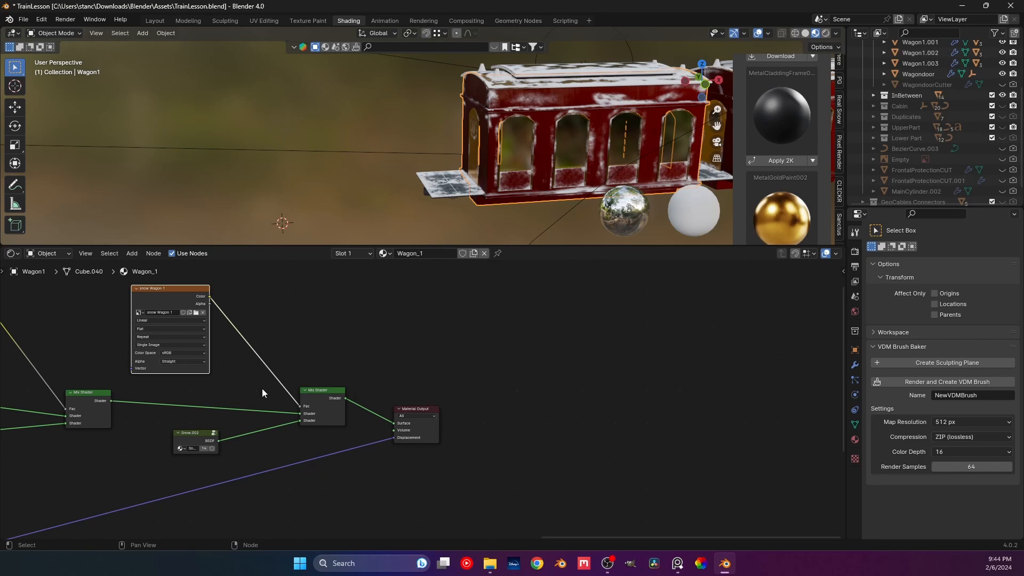
middle_click_drag(516, 198, 368, 187, "shift")
middle_click_drag(368, 187, 435, 182)
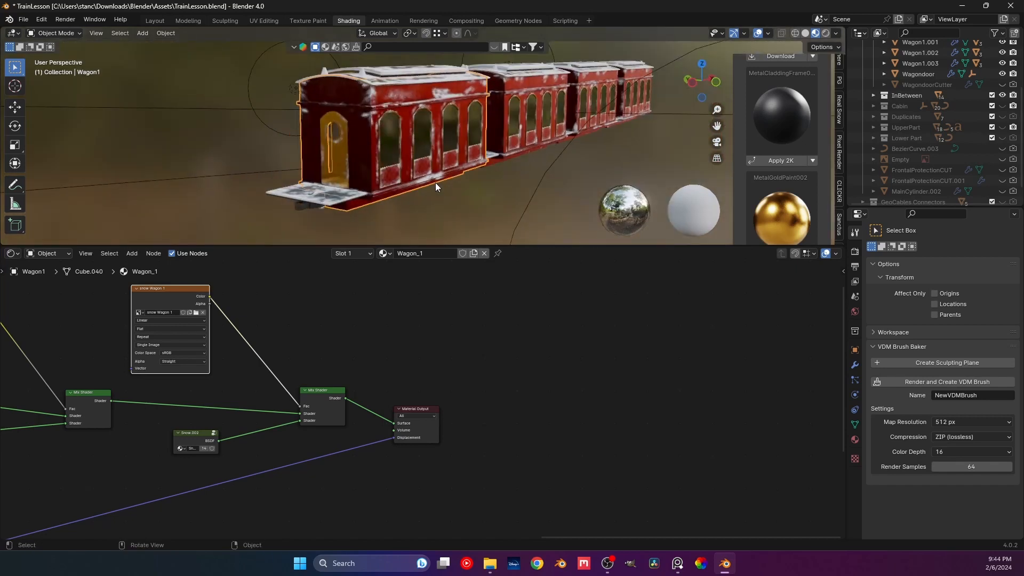
middle_click_drag(497, 124, 344, 120, "shift")
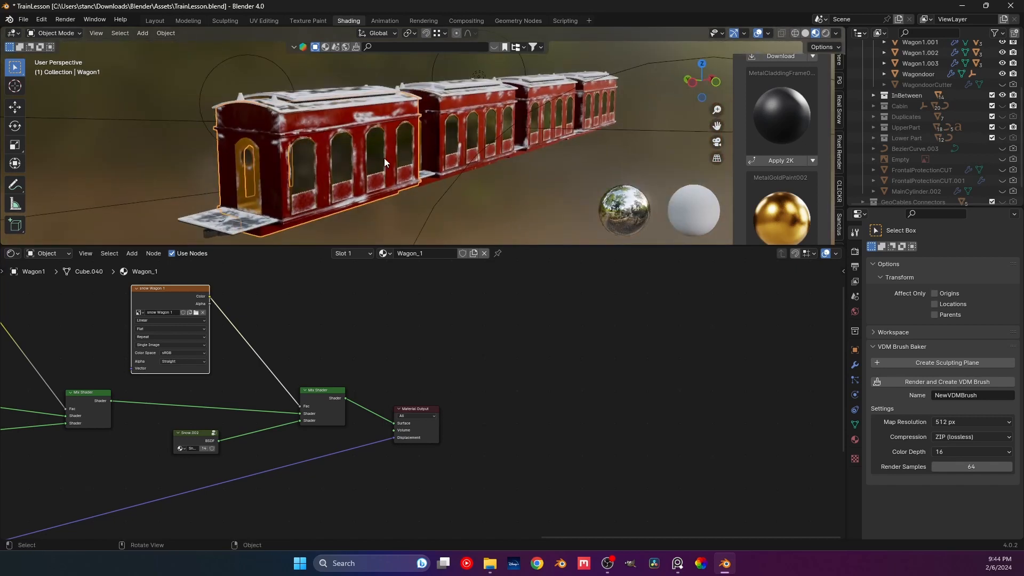
scroll(282, 169, "up", 3)
middle_click_drag(282, 169, 370, 136, "shift")
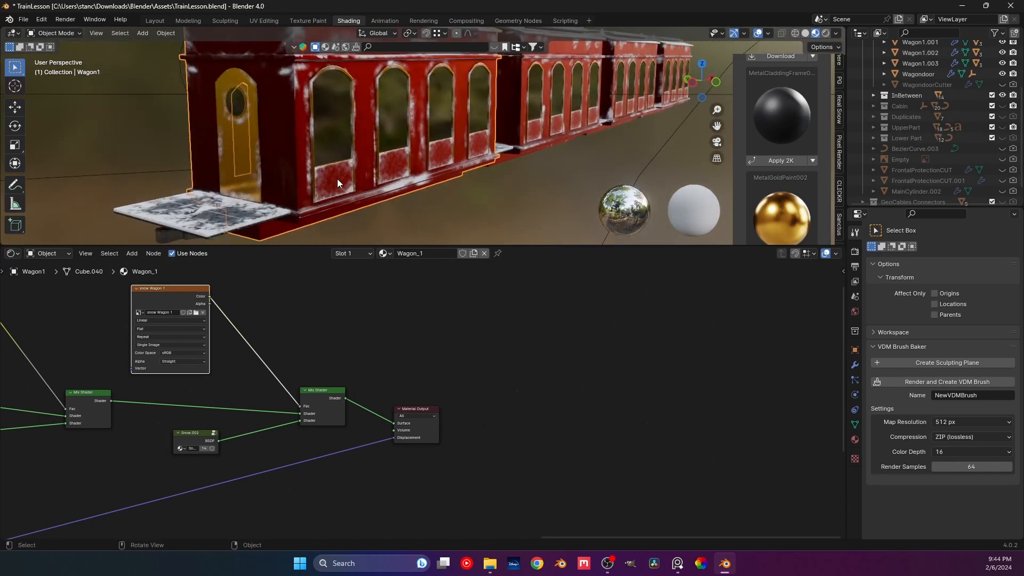
Step: Select the golden wagon door and look at the snow around its frame
left_click(262, 136)
scroll(235, 82, "down", 2)
left_click(236, 80)
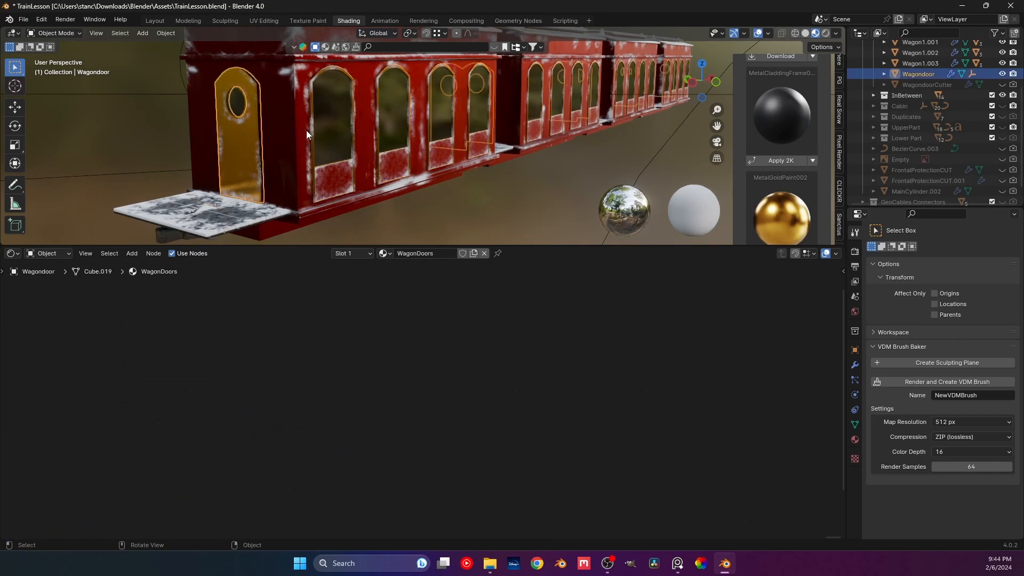
middle_click_drag(306, 130, 318, 155)
Step: Unhide the Cabin and UpperPart collections, deselect the wagon door, and save the file
left_click(1001, 105)
scroll(447, 172, "down", 5)
left_click(427, 171)
scroll(319, 154, "up", 4)
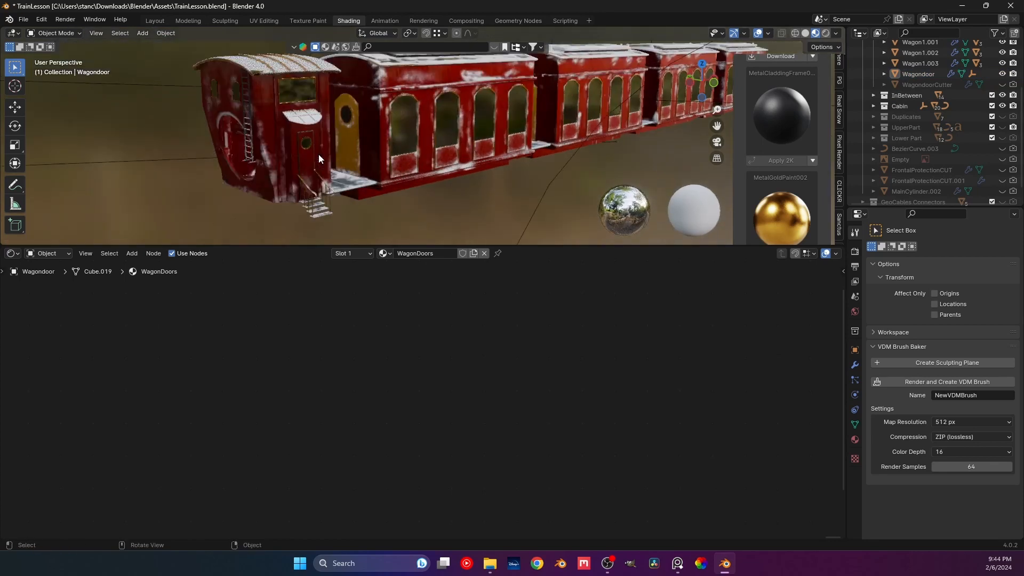
scroll(318, 154, "up", 2)
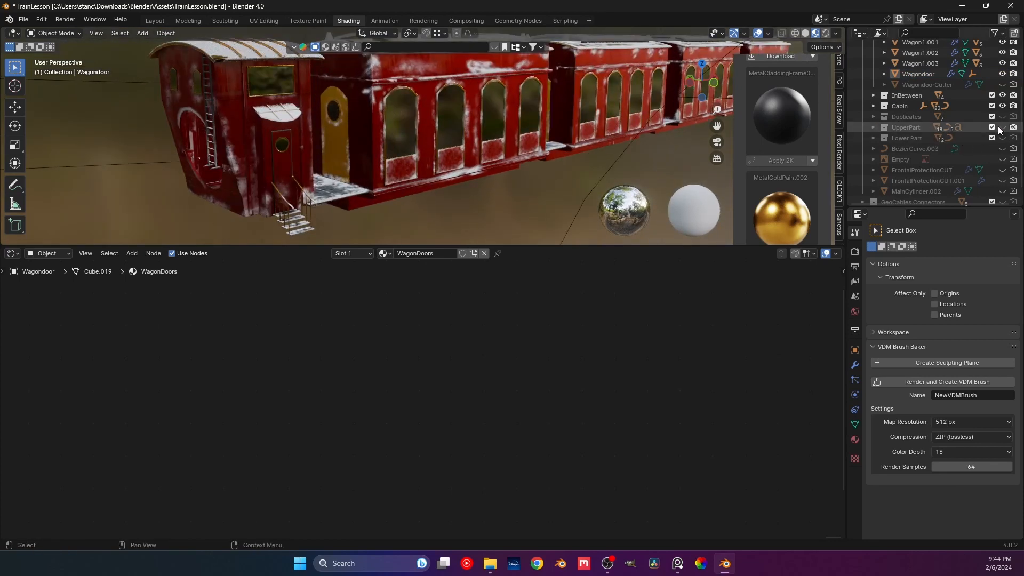
scroll(396, 155, "down", 4)
key("ctrl+s")
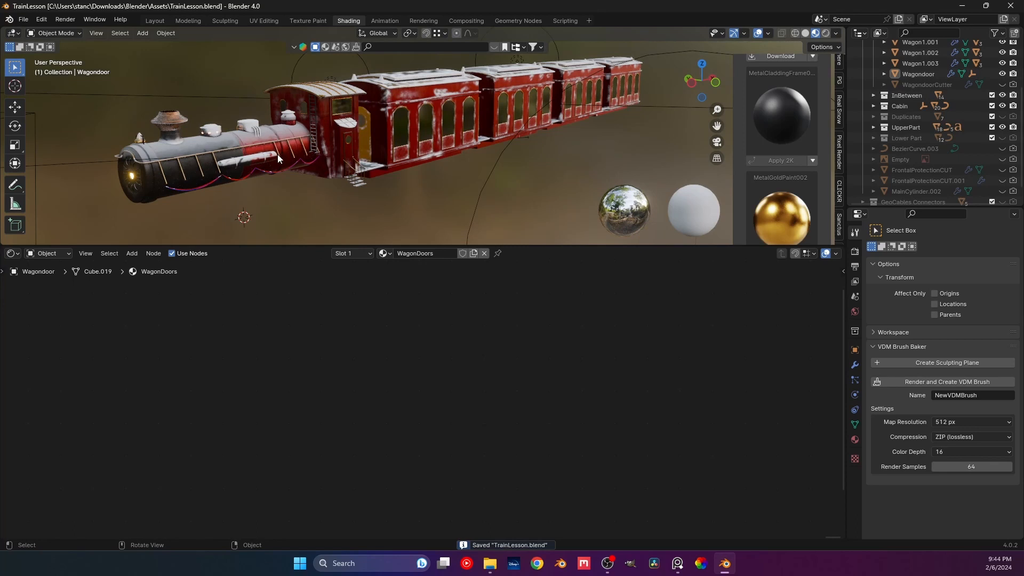
Step: Examine the snow distribution across the locomotive, cabin and wagons from several angles
middle_click_drag(277, 154, 300, 166)
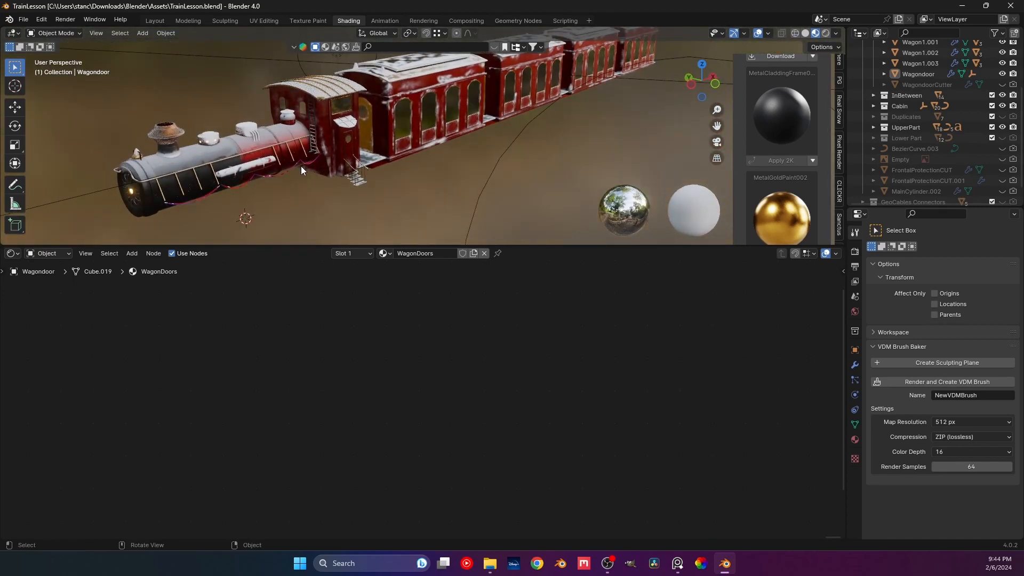
scroll(301, 165, "up", 3)
scroll(312, 122, "up", 4)
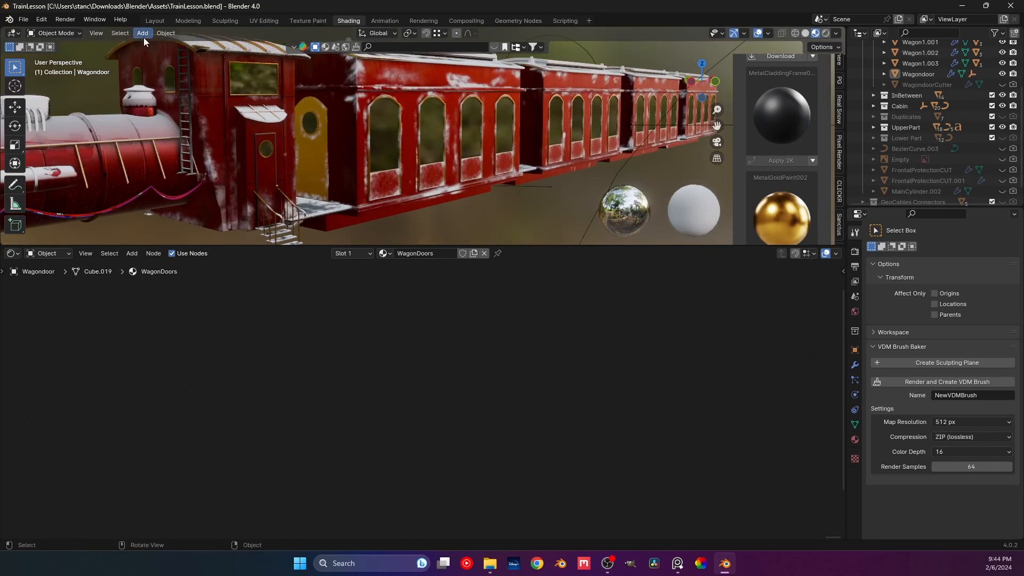
middle_click_drag(152, 50, 375, 95)
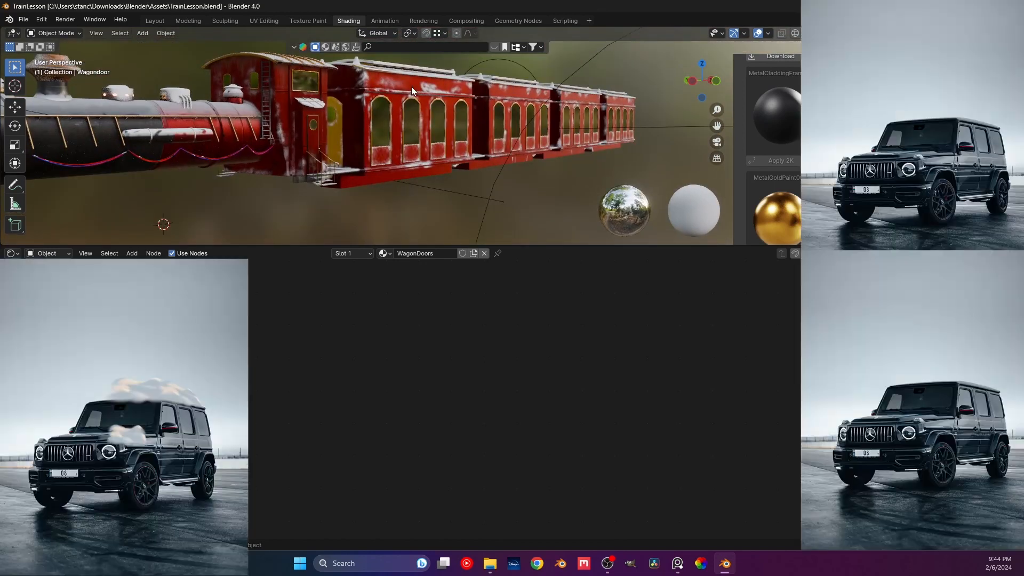
middle_click_drag(543, 95, 538, 106)
scroll(335, 73, "up", 1)
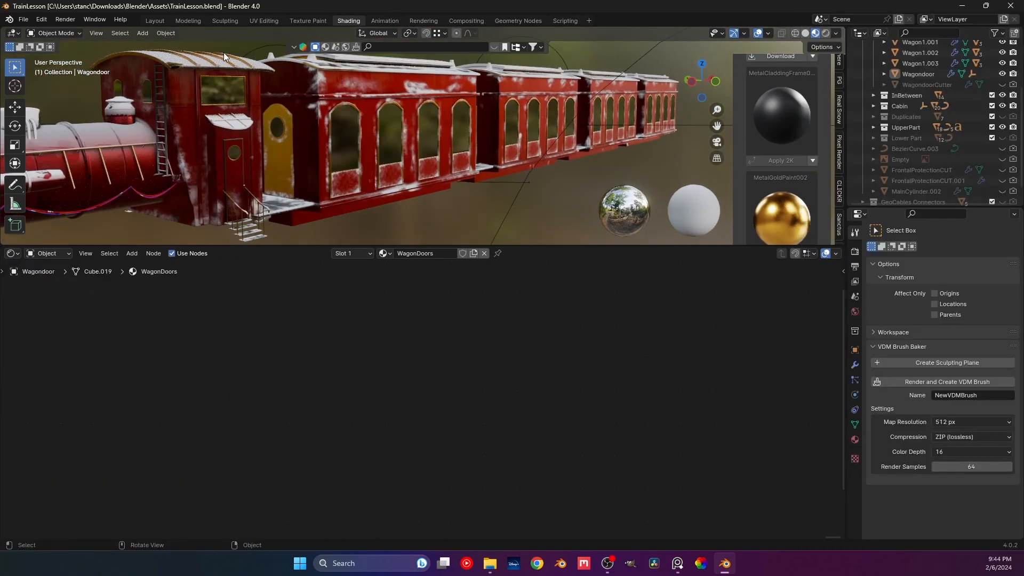
middle_click_drag(227, 58, 196, 72)
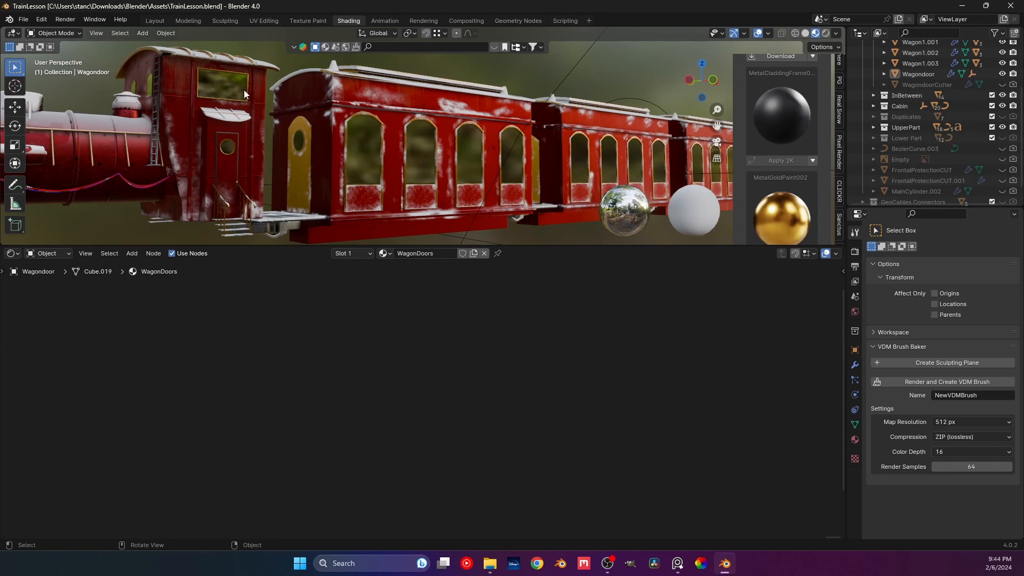
middle_click_drag(211, 160, 210, 191)
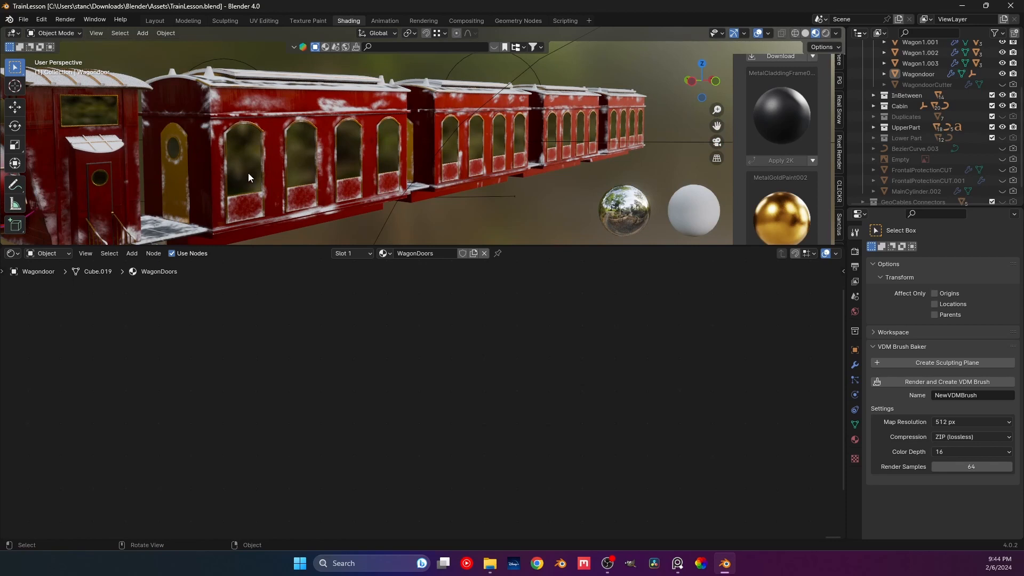
middle_click_drag(241, 174, 370, 158)
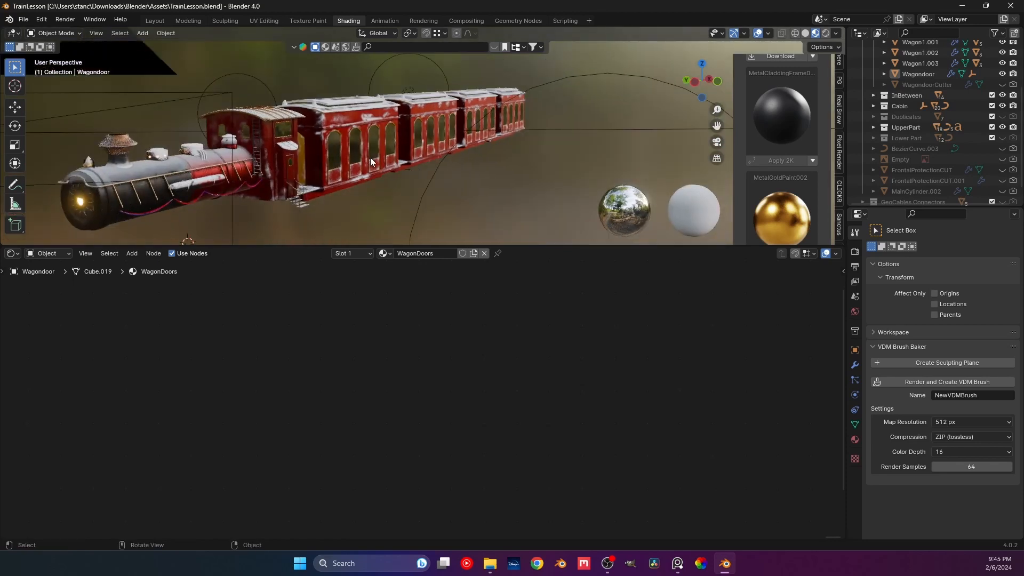
Step: Save the file and preview the whole train in rendered viewport shading
key("ctrl+s")
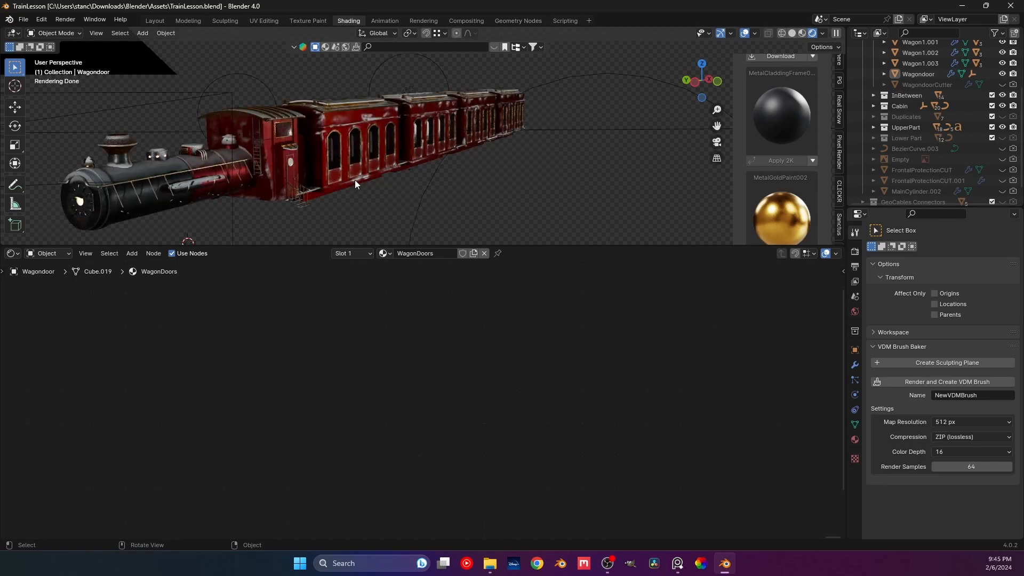
scroll(342, 172, "up", 2)
middle_click_drag(341, 171, 341, 164)
scroll(346, 167, "down", 2)
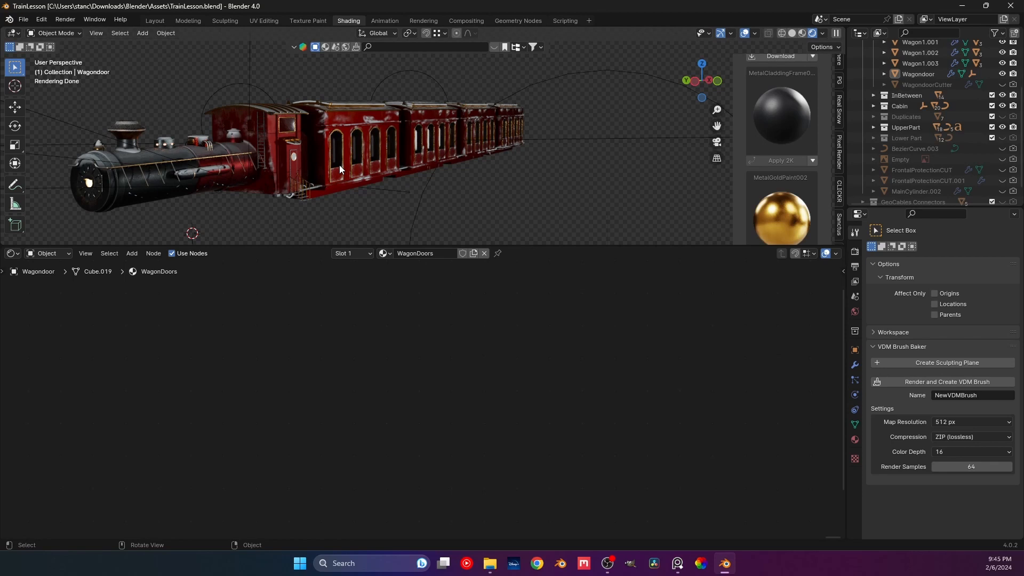
Step: Render the current frame of the train and view the full image
key("F12")
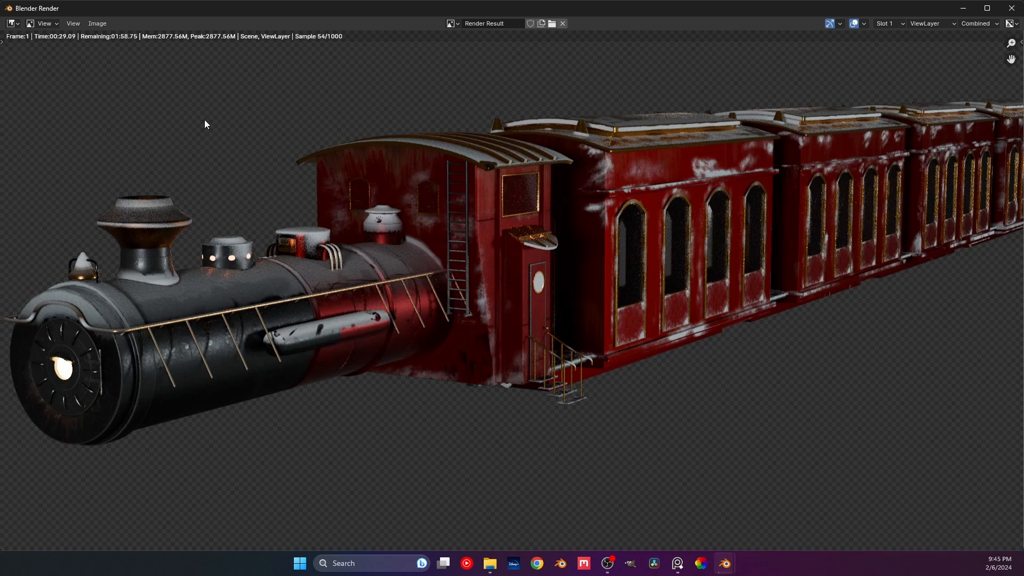
scroll(558, 191, "down", 2)
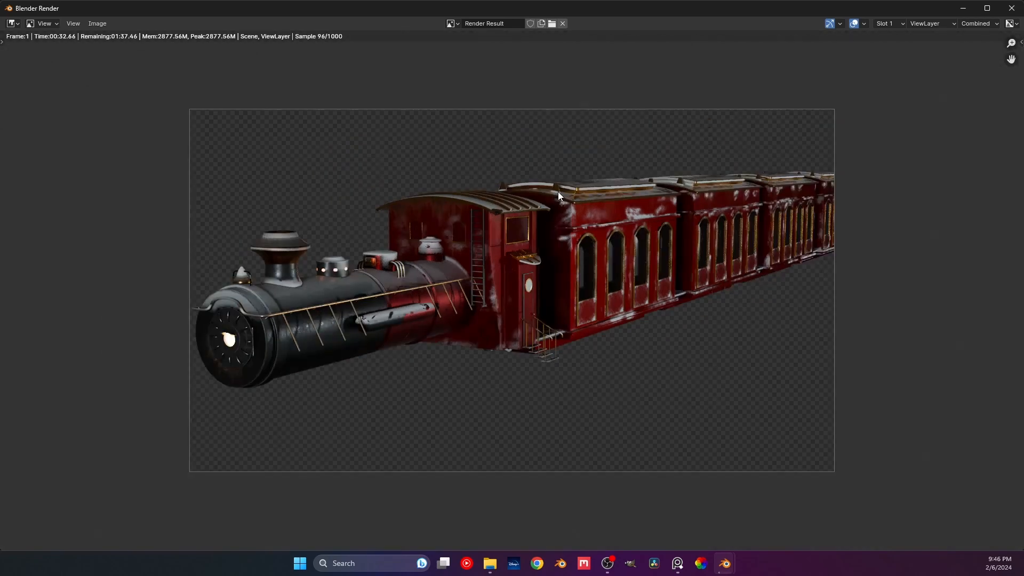
Step: Close the finished render, then select the first wagon and review its modifier stack, including the Subdivision settings
scroll(559, 196, "up", 1)
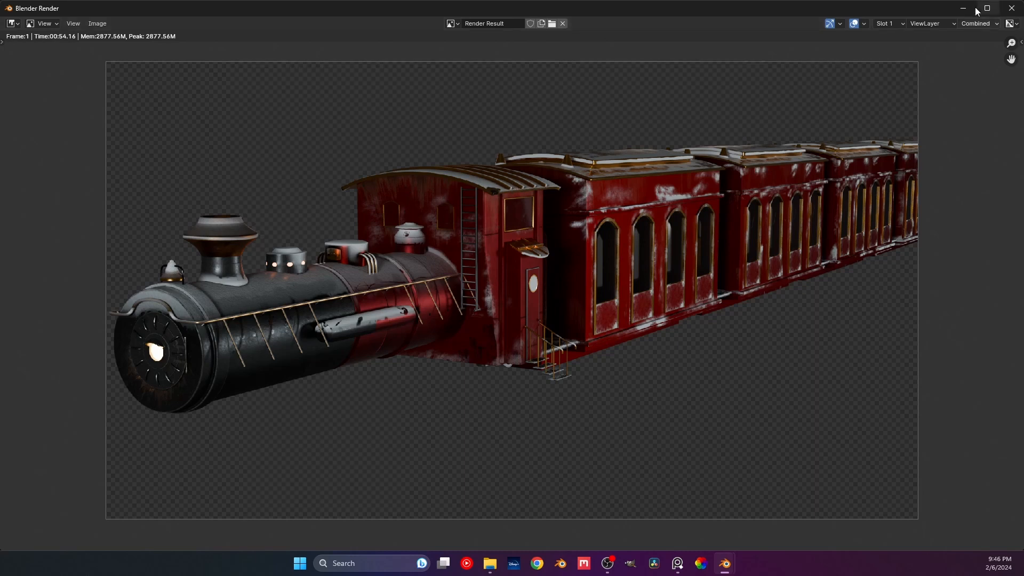
left_click(1011, 8)
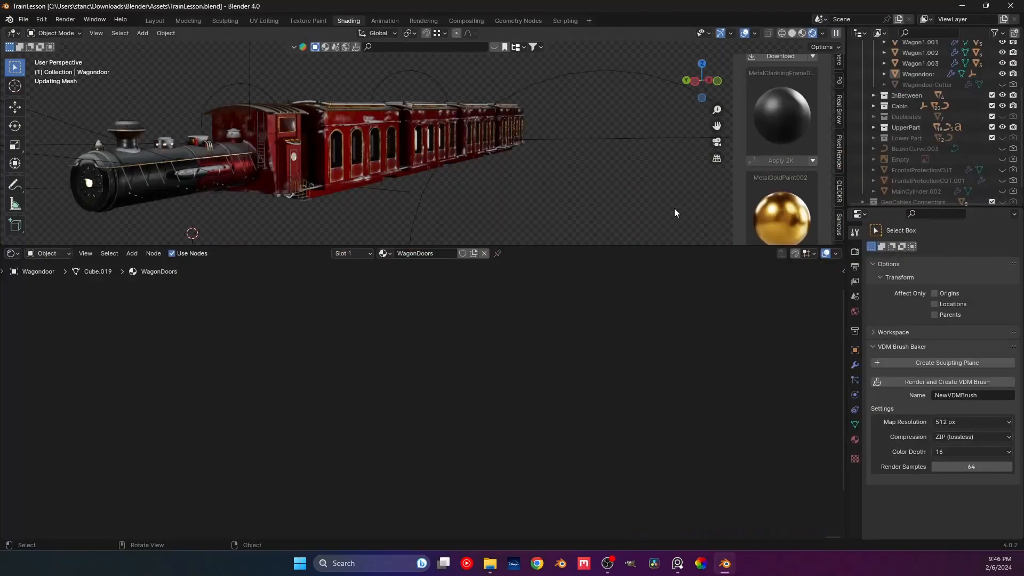
left_click(371, 130)
left_click(855, 365)
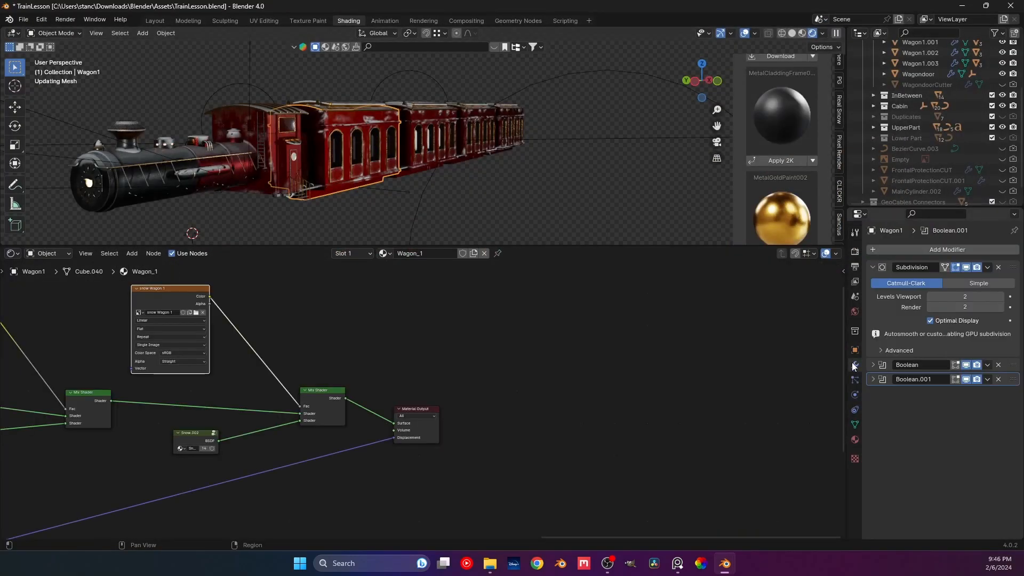
left_click(871, 264)
left_click(870, 266)
left_click(870, 267)
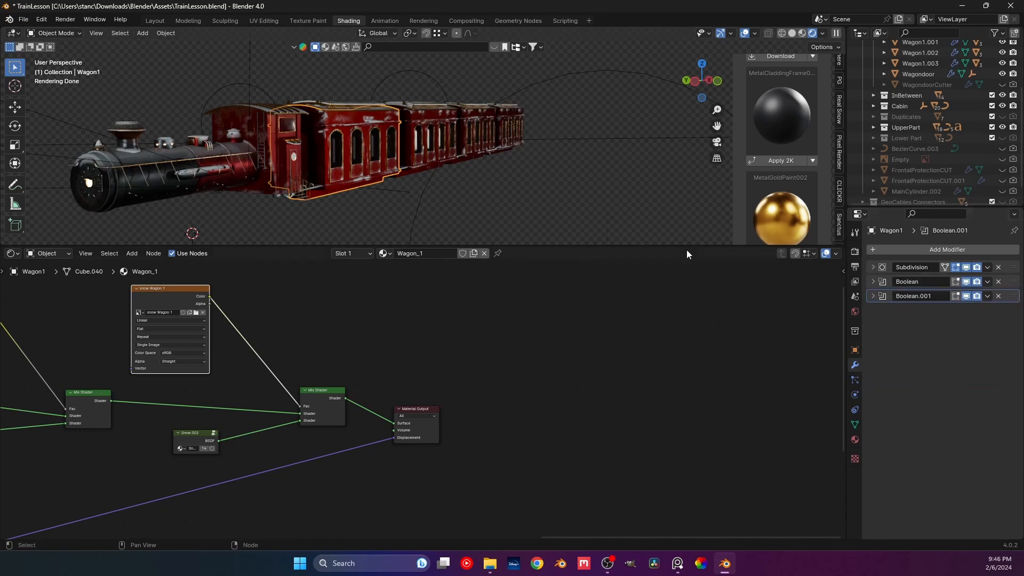
Step: Switch the viewport to material preview shading and show the first wagon in front orthographic view
middle_click_drag(613, 224, 500, 210)
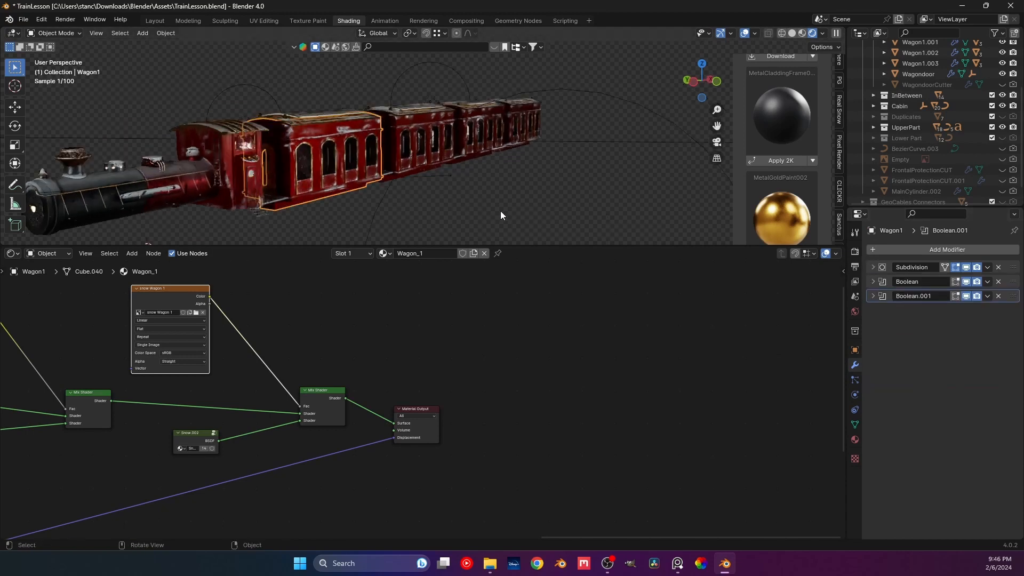
left_click(801, 32)
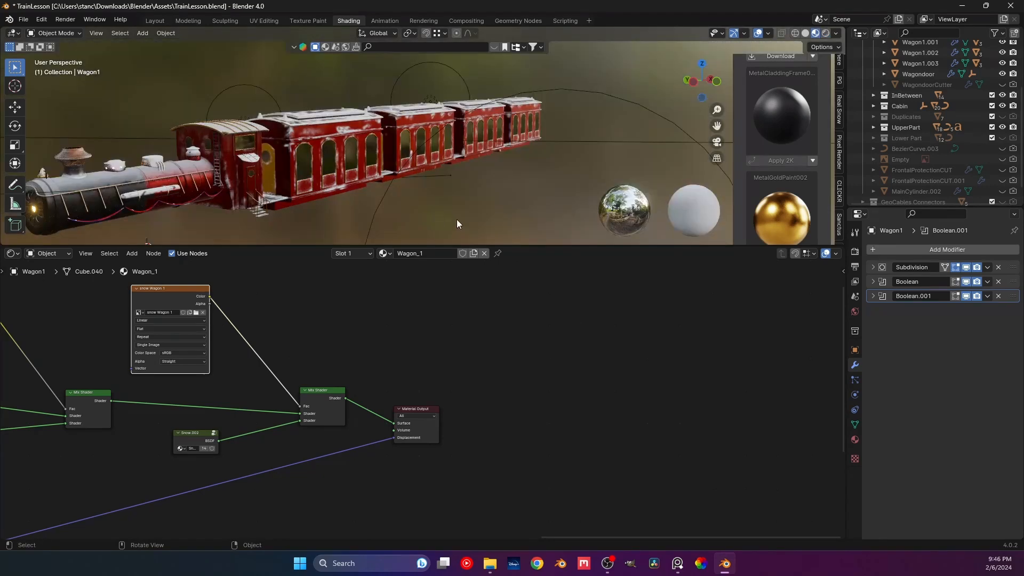
middle_click_drag(454, 205, 357, 194)
scroll(308, 196, "up", 3)
key("KP_1")
scroll(347, 201, "down", 2)
middle_click_drag(290, 189, 391, 222, "shift")
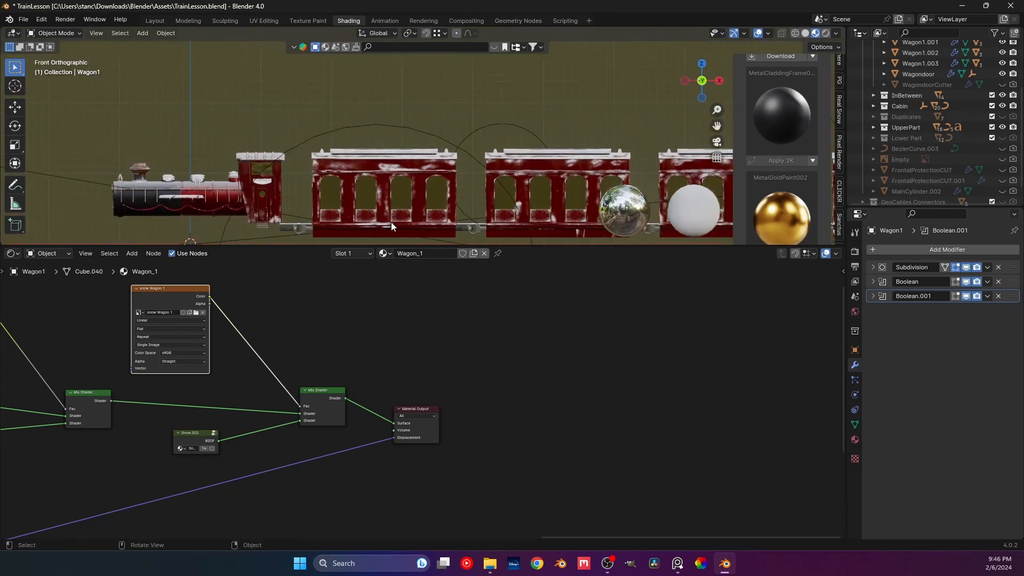
scroll(389, 221, "up", 4)
Step: Select the first wagon's window object and make its Glass material active for editing
left_click(232, 230)
middle_click_drag(232, 229, 321, 164, "shift")
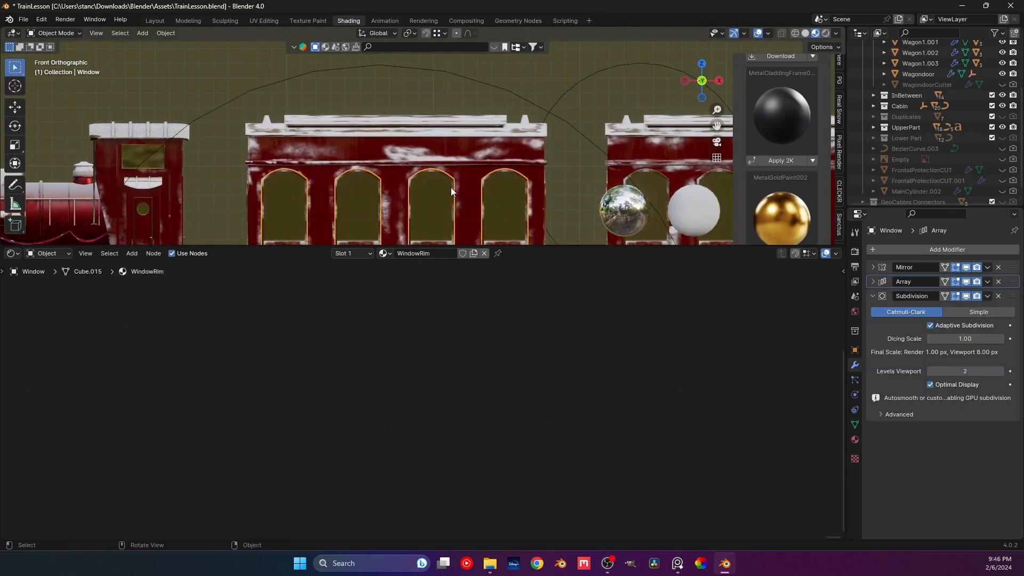
middle_click_drag(368, 187, 400, 165, "shift")
scroll(335, 175, "up", 1)
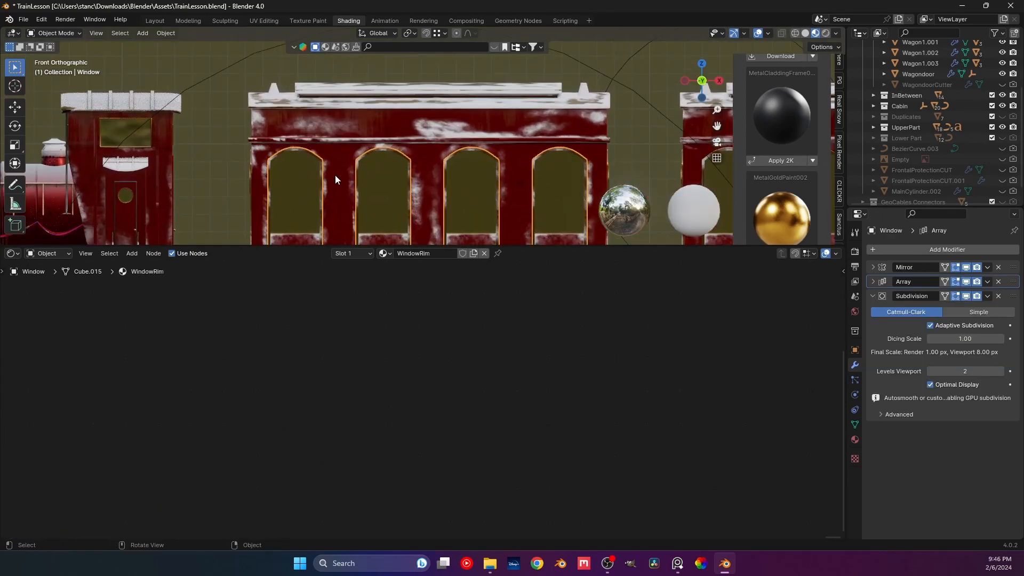
middle_click_drag(335, 174, 385, 201, "shift")
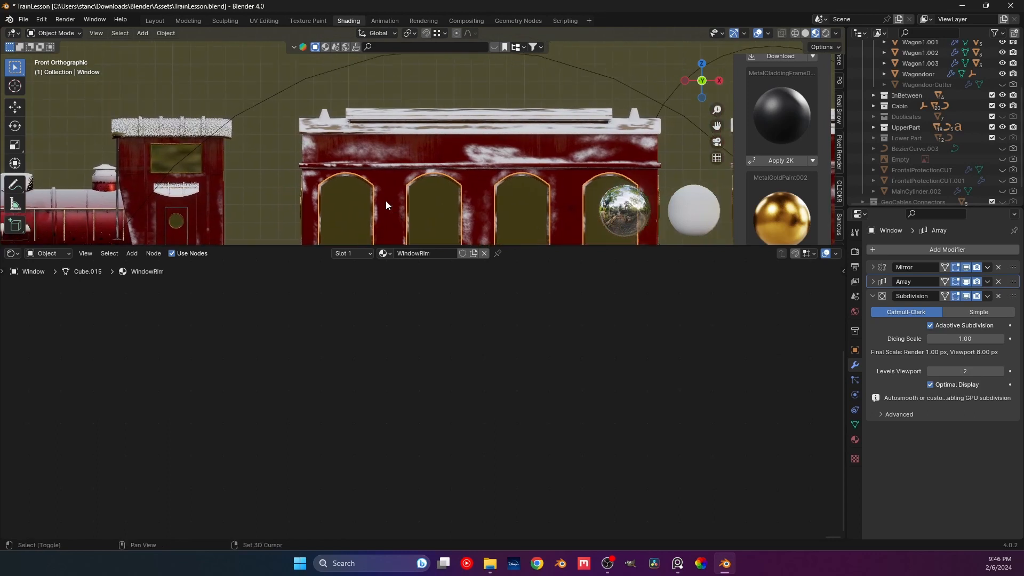
left_click(855, 439)
left_click(897, 261)
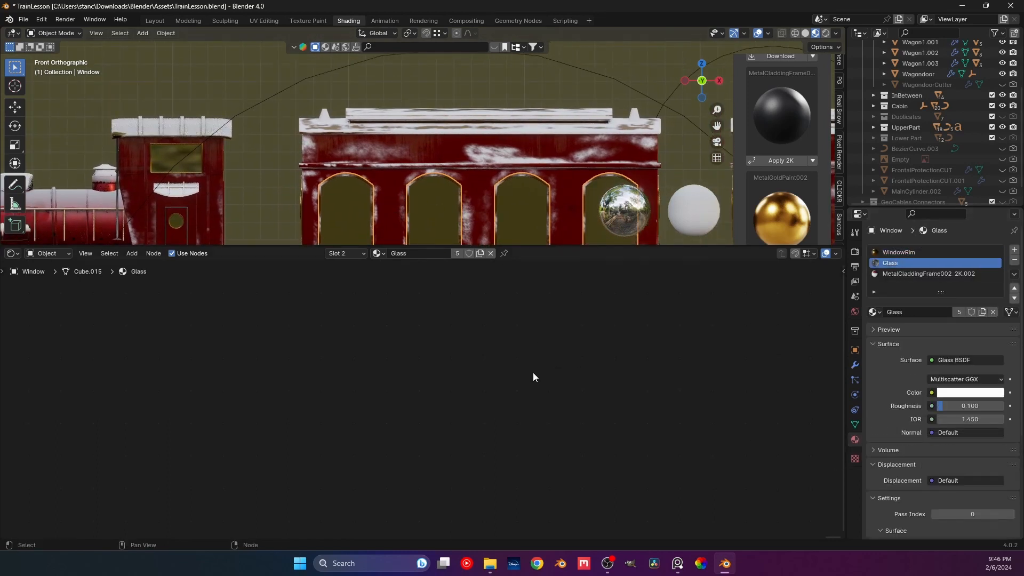
Step: Move the Glass material's Material Output node away from the Glass BSDF to make room between them
scroll(415, 198, "down", 2)
middle_click_drag(414, 198, 416, 194, "shift")
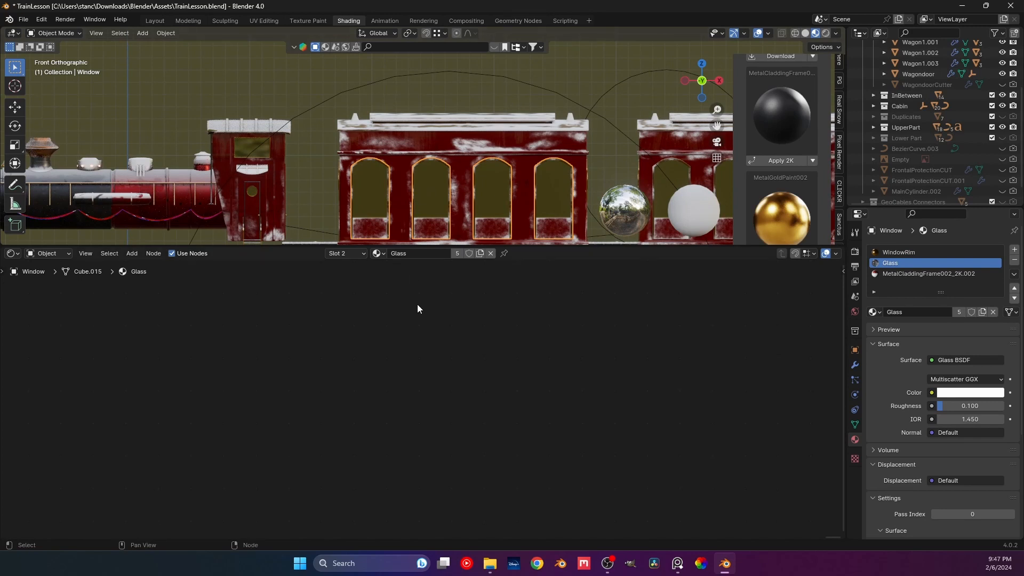
scroll(270, 361, "down", 4)
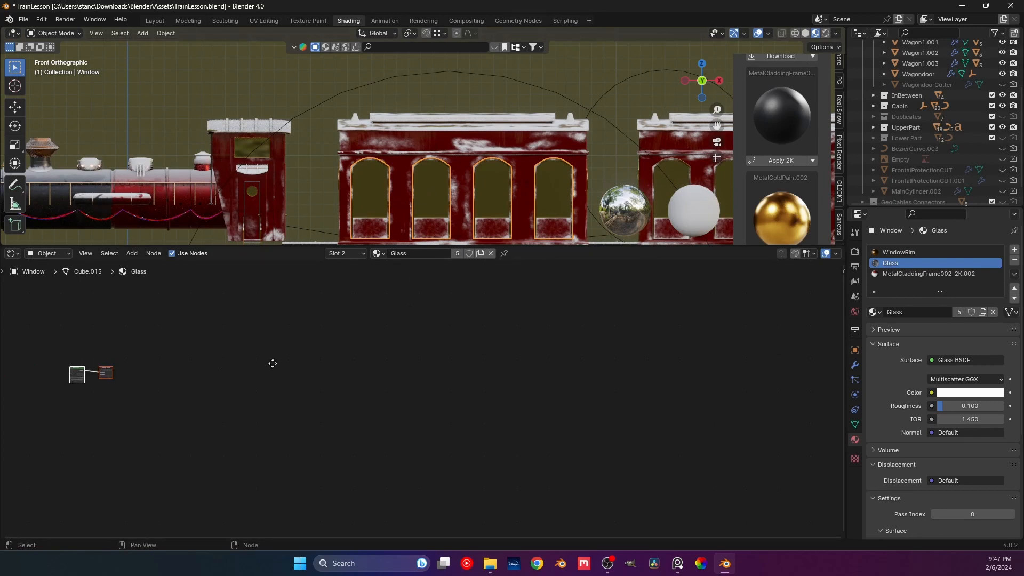
scroll(288, 360, "up", 3)
scroll(288, 362, "up", 3)
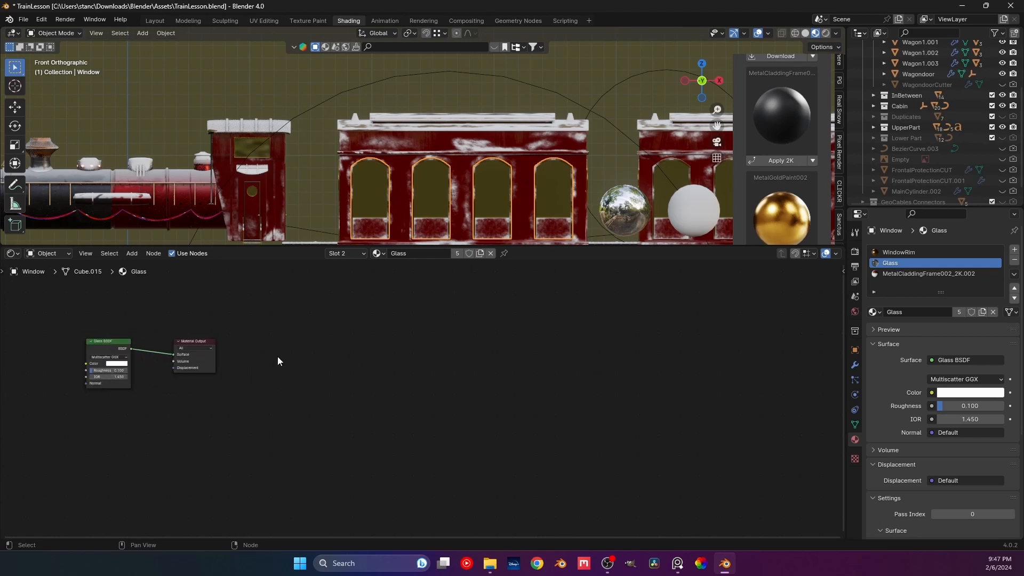
left_click_drag(210, 345, 327, 359)
left_click(201, 372)
middle_click_drag(201, 373, 300, 406)
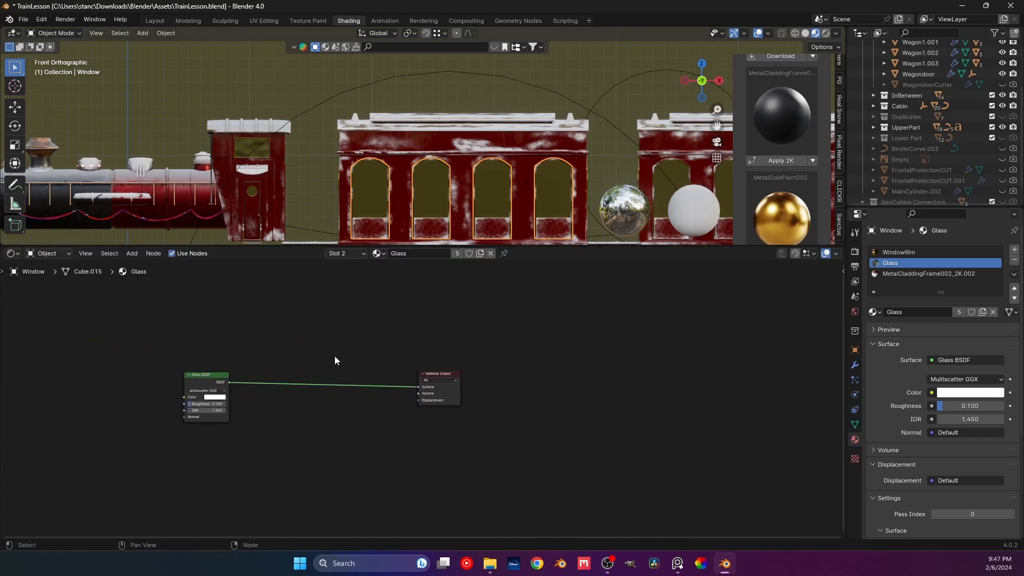
Step: Insert a Mix Shader between the Glass BSDF and Material Output, with the Glass BSDF in its first shader input
middle_click_drag(427, 226, 401, 244)
key("shift+a")
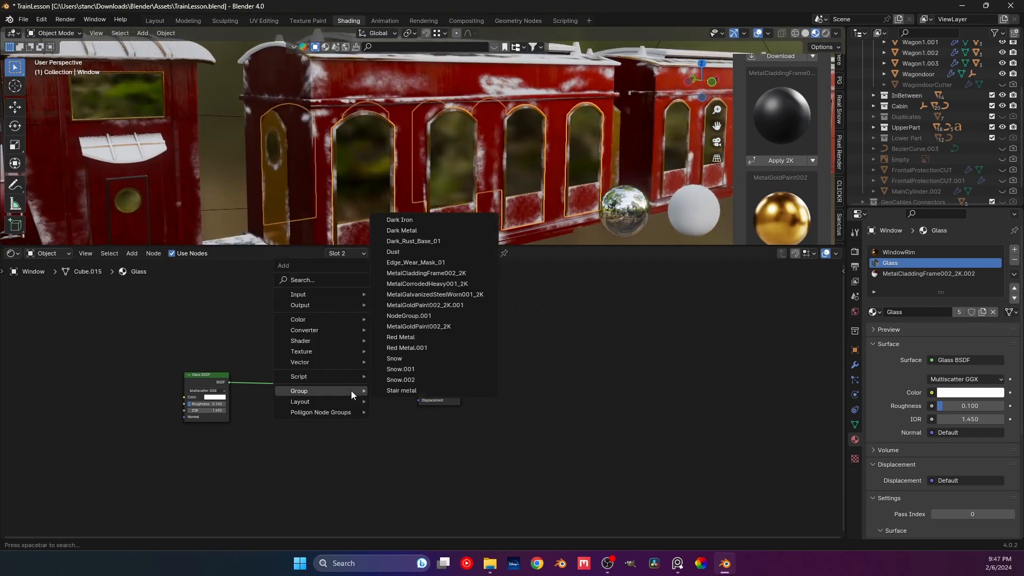
left_click(334, 281)
left_click(358, 303)
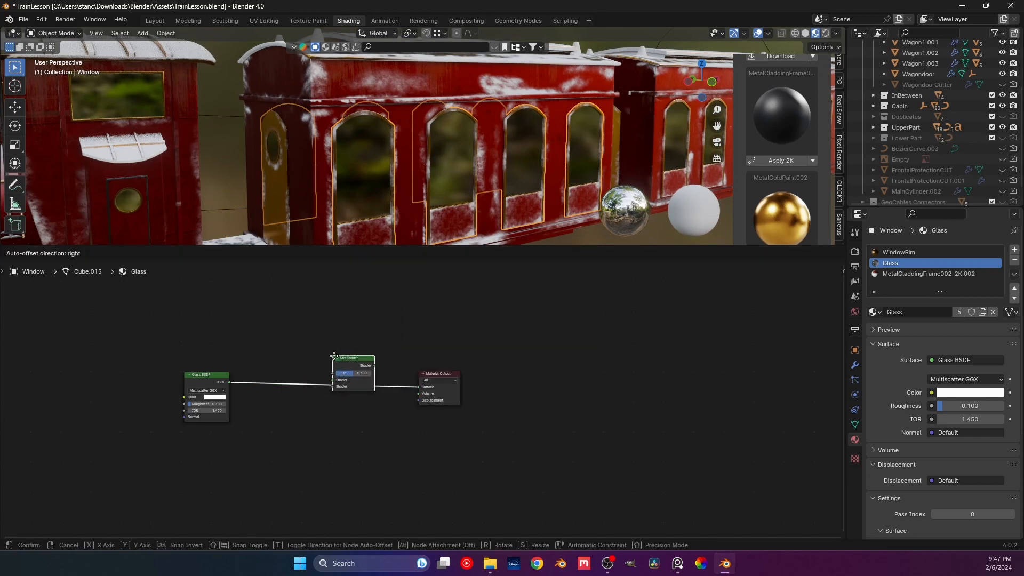
left_click(356, 374)
left_click_drag(219, 376, 209, 352)
left_click(334, 381)
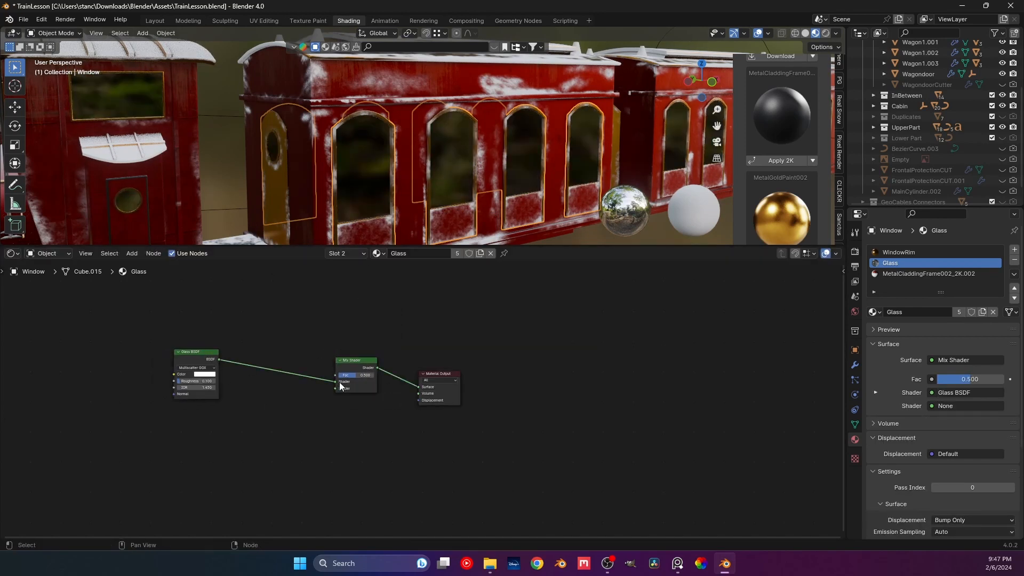
Step: Add an Image Texture node connected to the Mix Shader's Fac input and place it above the Glass BSDF
left_click_drag(335, 375, 280, 293)
left_click(240, 314)
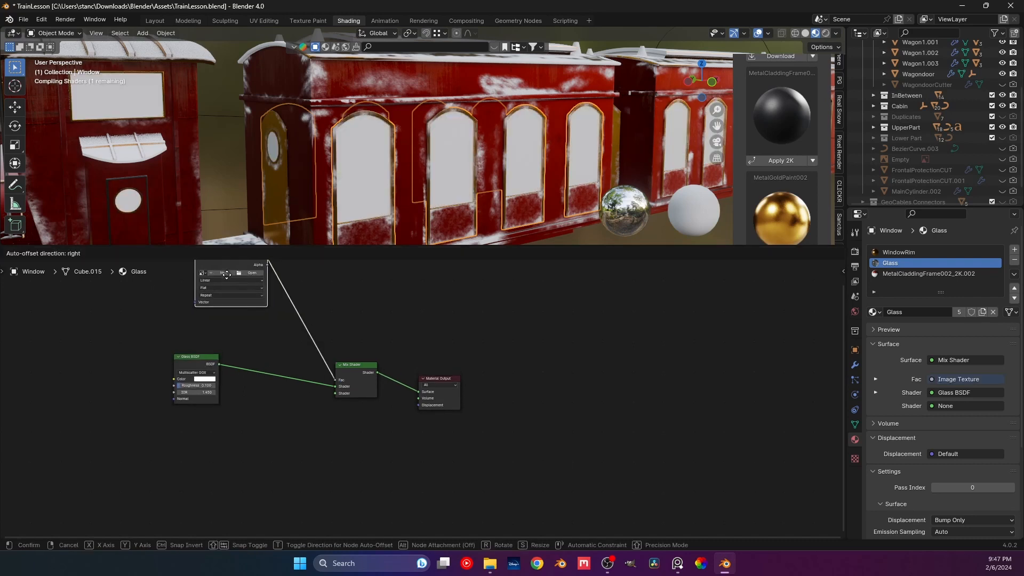
left_click(181, 304)
Step: Load TexturesCom_DustOverlay_overlay_L.tif from the Surface imperfections folder into the Image Texture node
left_click(175, 304)
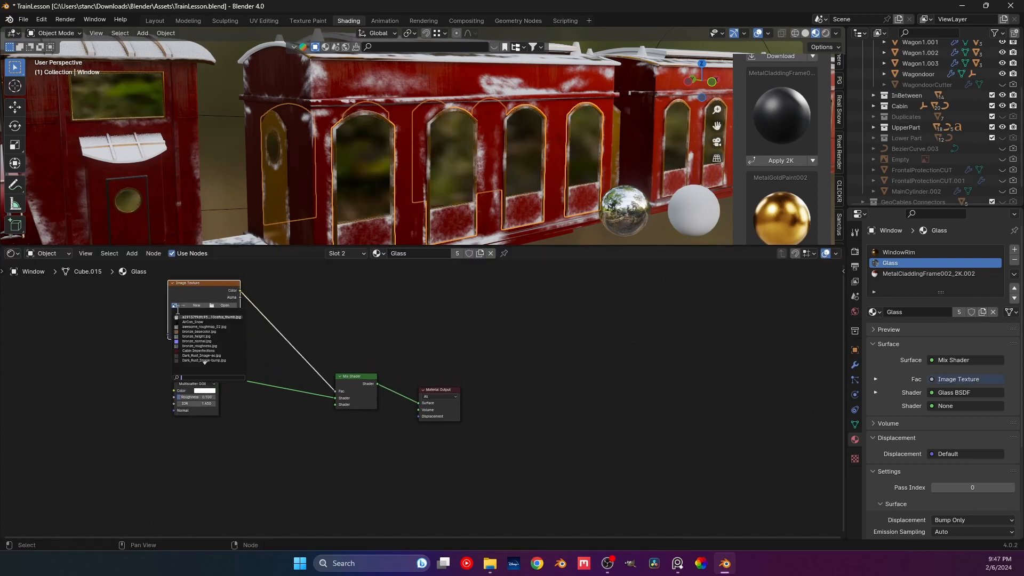
scroll(126, 327, "up", 3)
left_click(320, 348)
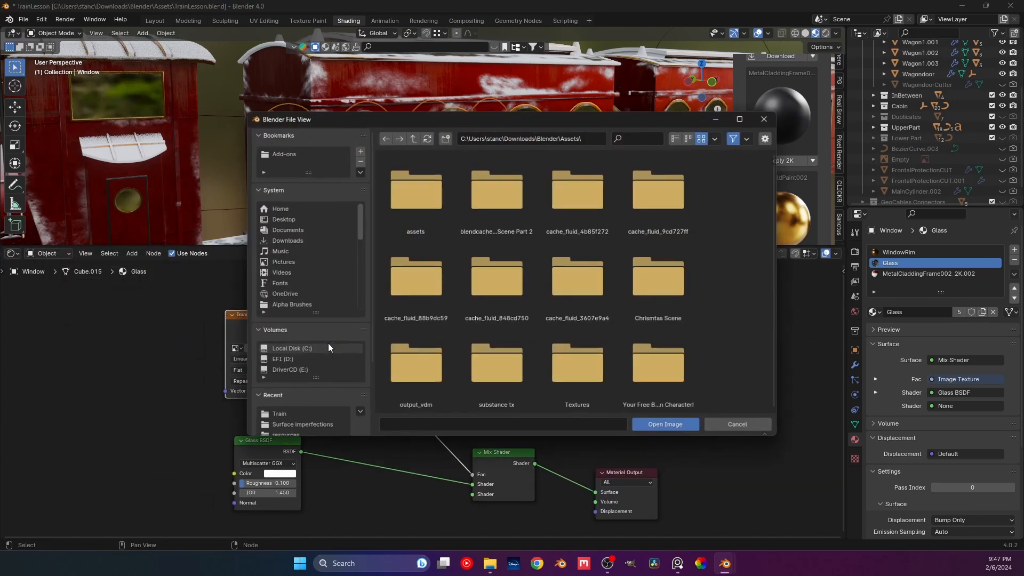
left_click(309, 425)
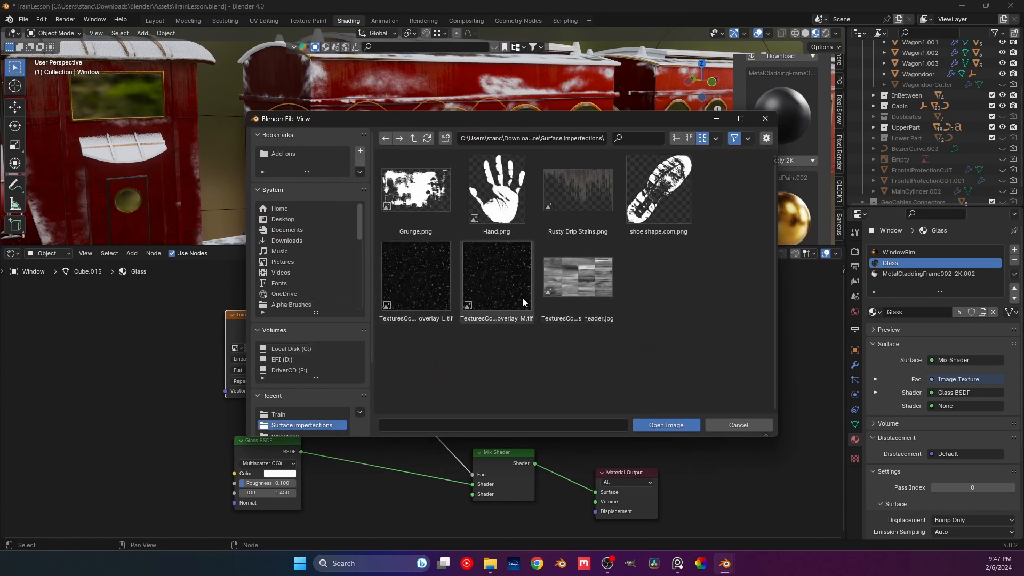
left_click(415, 287)
left_click(645, 427)
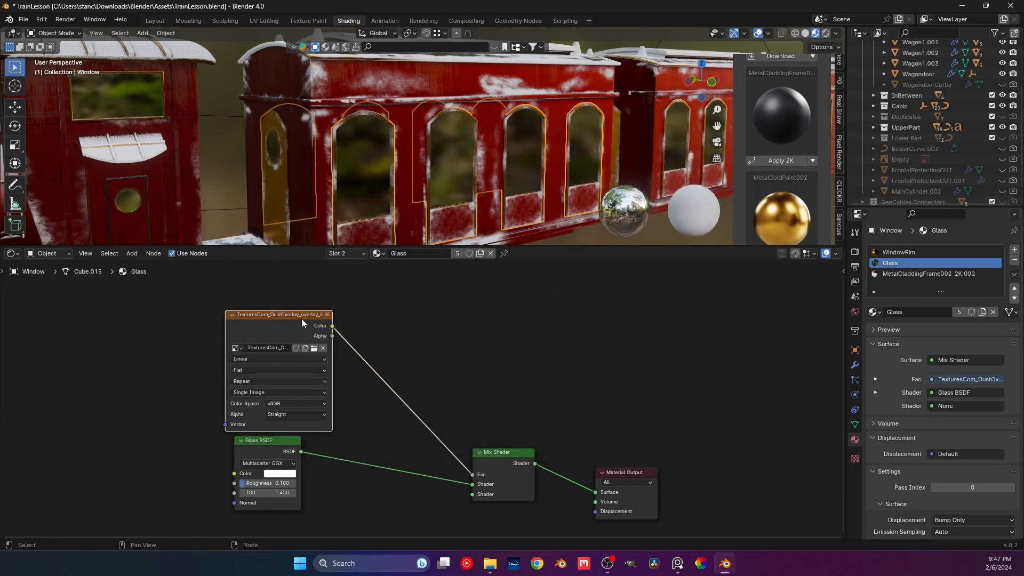
Step: Insert a Color Ramp between the dust texture's color output and the Mix Shader's factor, keeping its stops at 0 and 1
middle_click_drag(362, 202, 348, 186)
left_click_drag(291, 320, 242, 282)
key("shift+a")
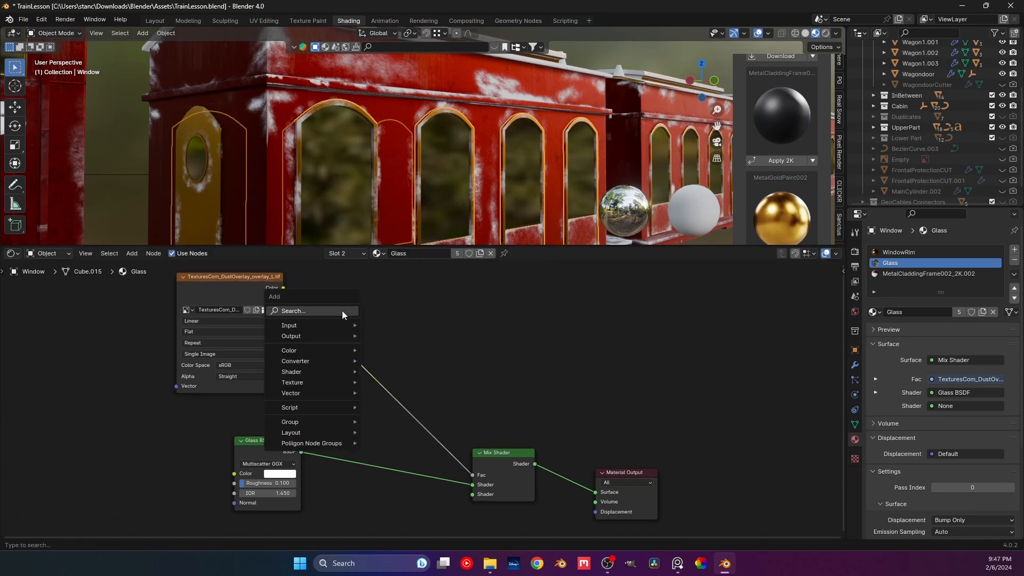
left_click(340, 314)
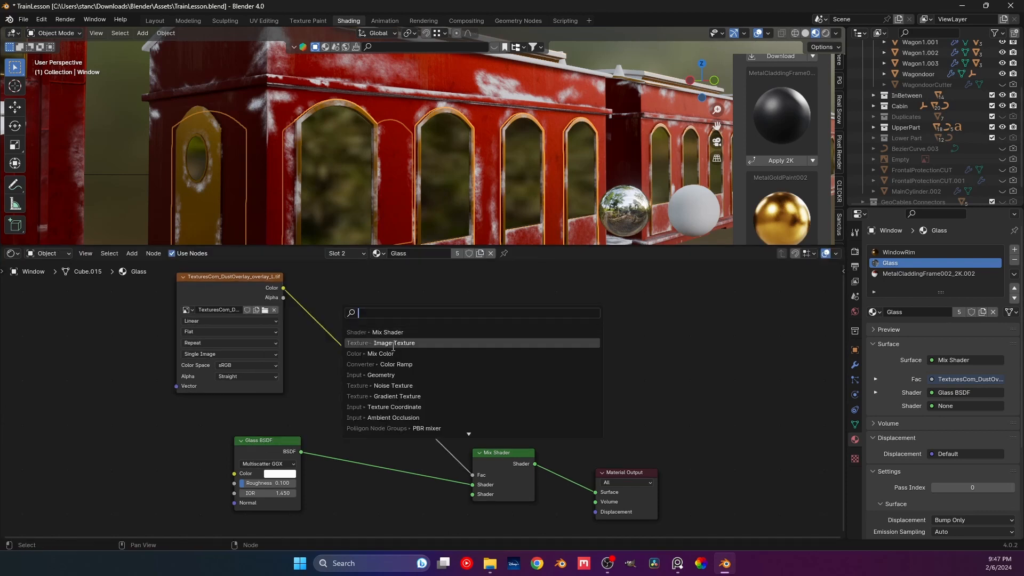
left_click(394, 364)
left_click(318, 294)
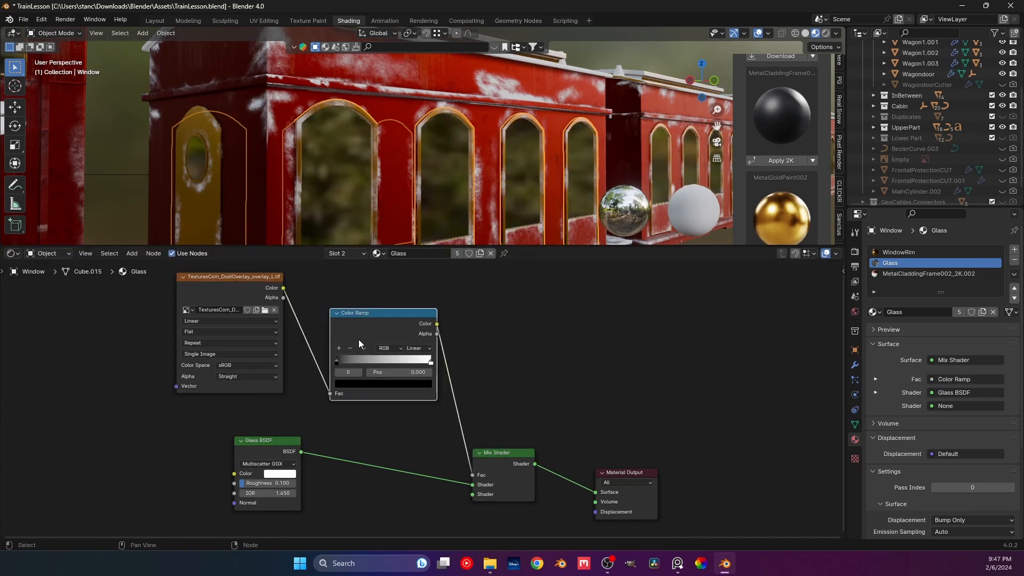
mouse_move(351, 361)
left_mouse_down()
mouse_move(383, 364)
mouse_move(352, 364)
left_mouse_up()
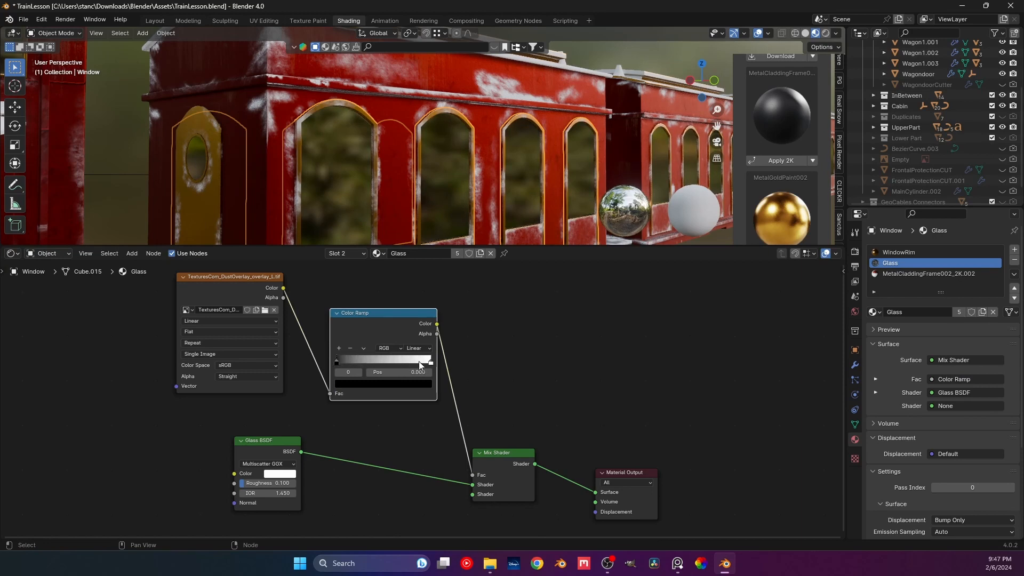
left_click_drag(422, 365, 442, 373)
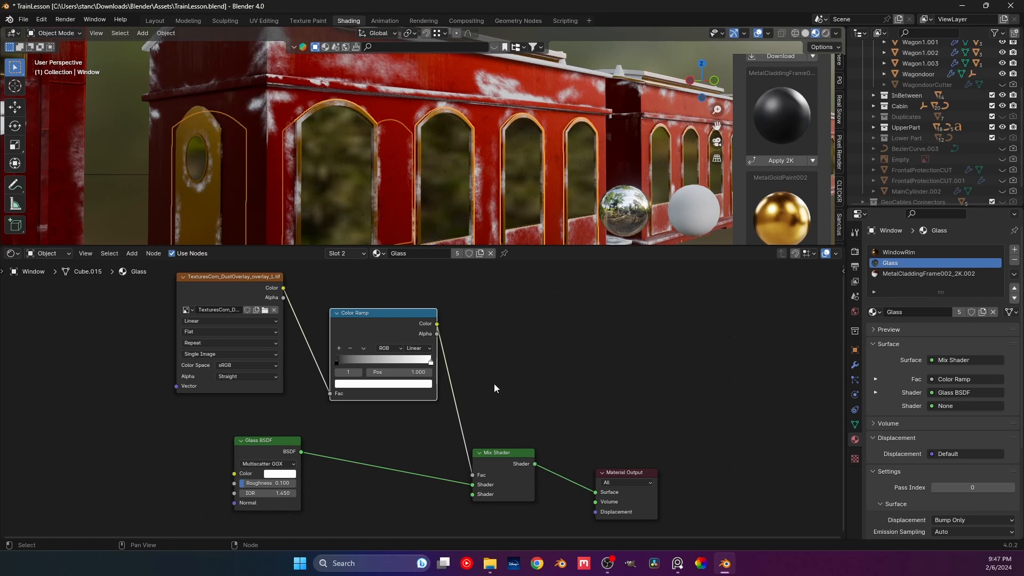
Step: Add a Principled BSDF below the Glass BSDF, connected to the Mix Shader's second shader input
middle_click_drag(408, 428, 359, 351)
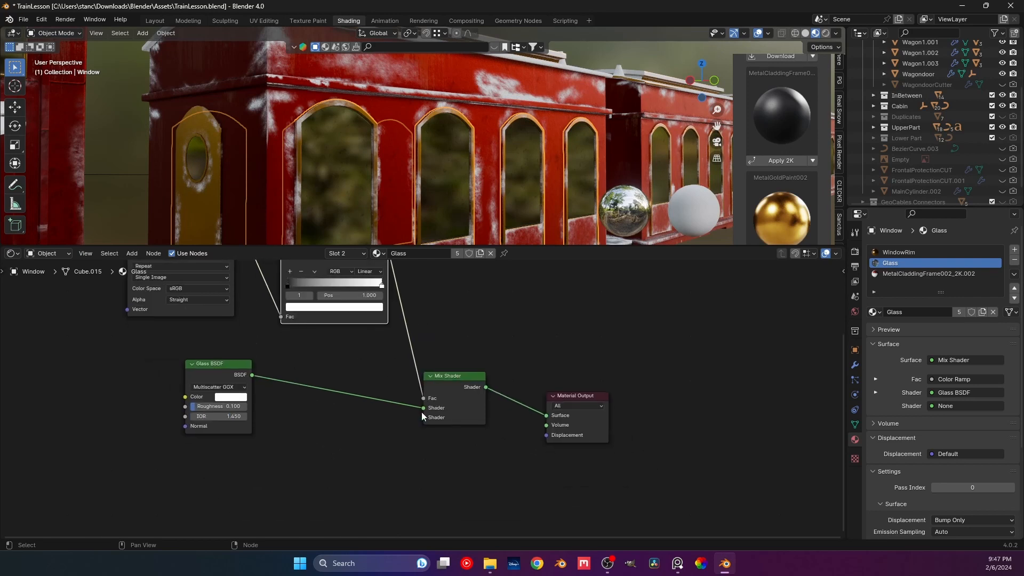
left_click_drag(423, 418, 188, 480)
left_click(257, 439)
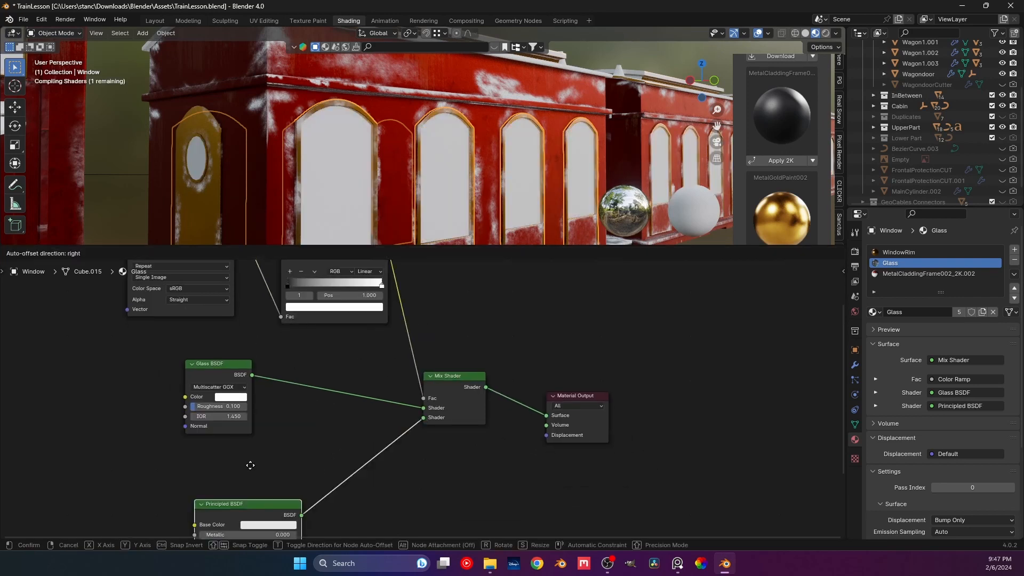
left_click(237, 428)
middle_click_drag(253, 435, 339, 376)
scroll(321, 416, "up", 4)
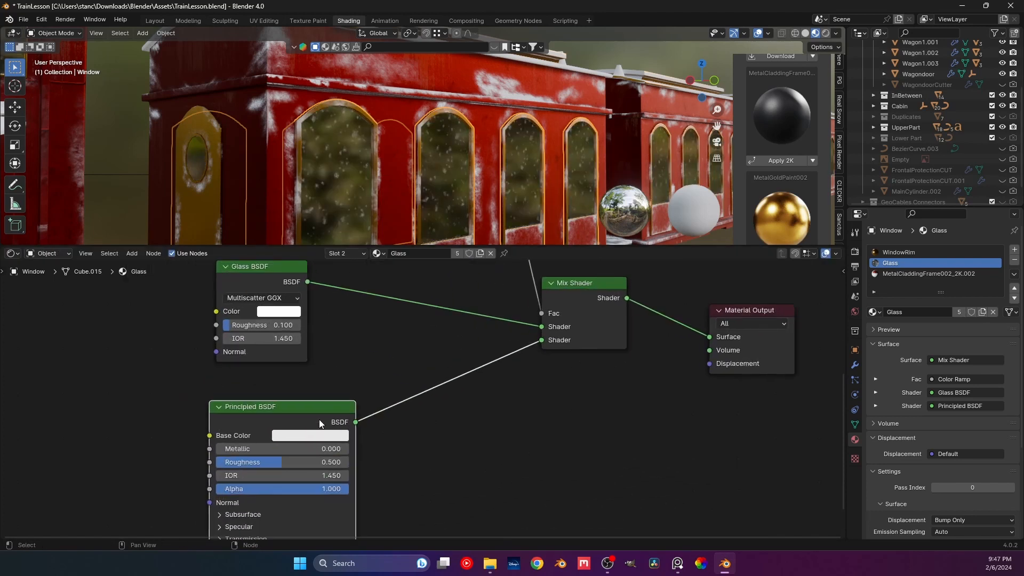
Step: Set the Principled BSDF's base color to a dark brownish gray with hue 0.044, saturation 0.175 and value 0.125
middle_click_drag(377, 206, 387, 182)
left_click(308, 440)
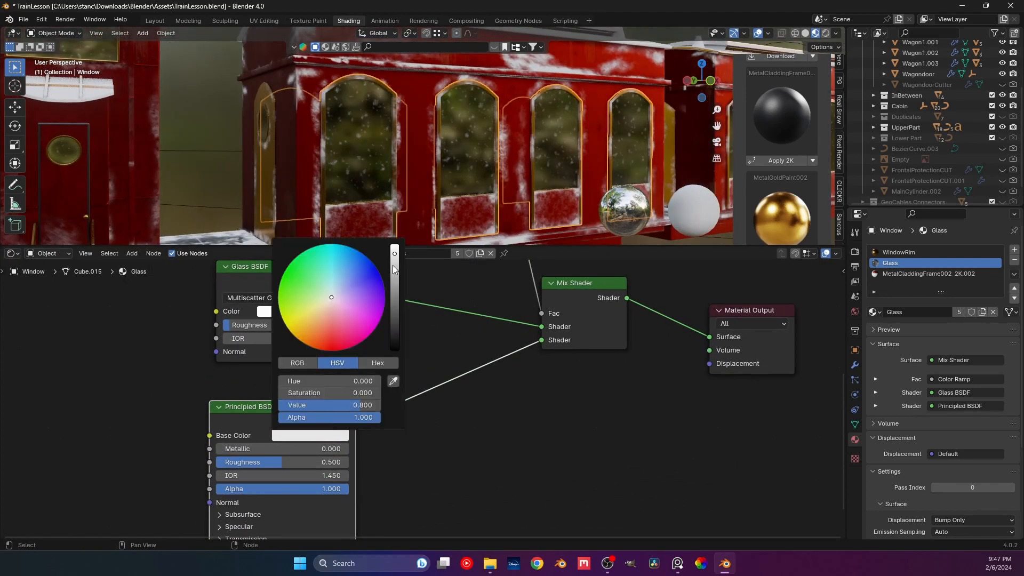
left_click(331, 305)
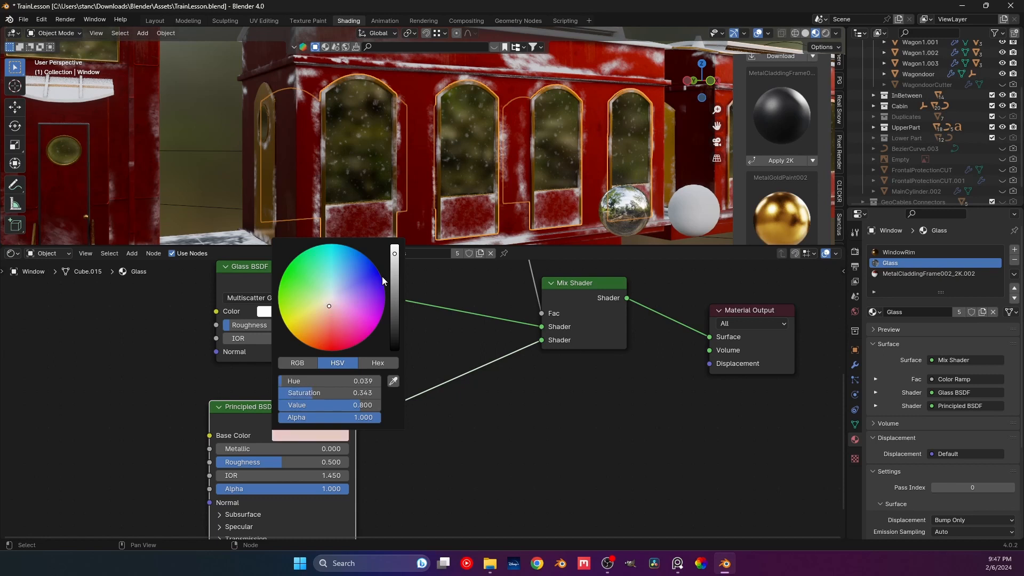
left_click_drag(395, 279, 394, 309)
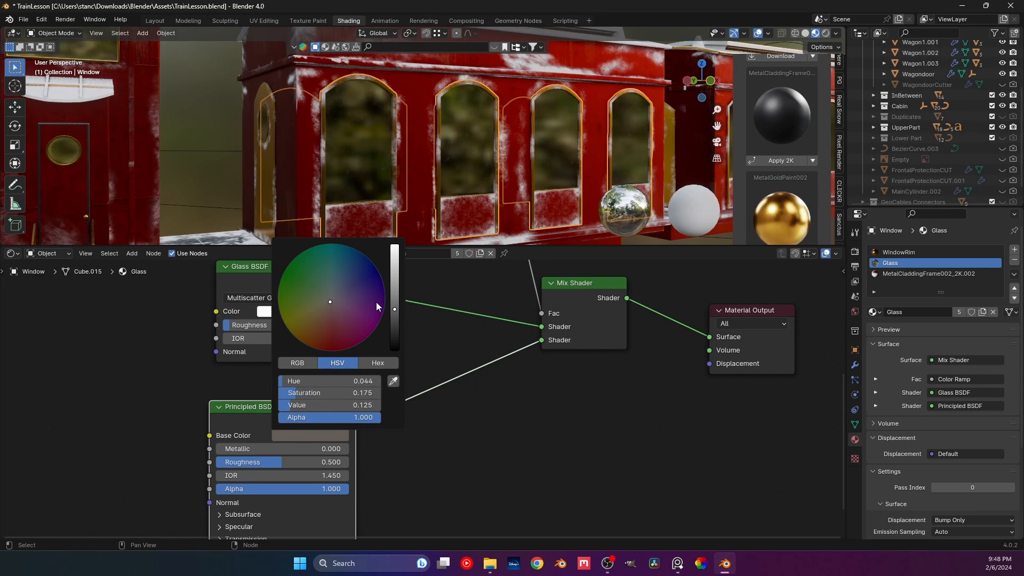
mouse_move(364, 144)
middle_mouse_down()
mouse_move(414, 142)
mouse_move(330, 148)
mouse_move(384, 151)
middle_mouse_up()
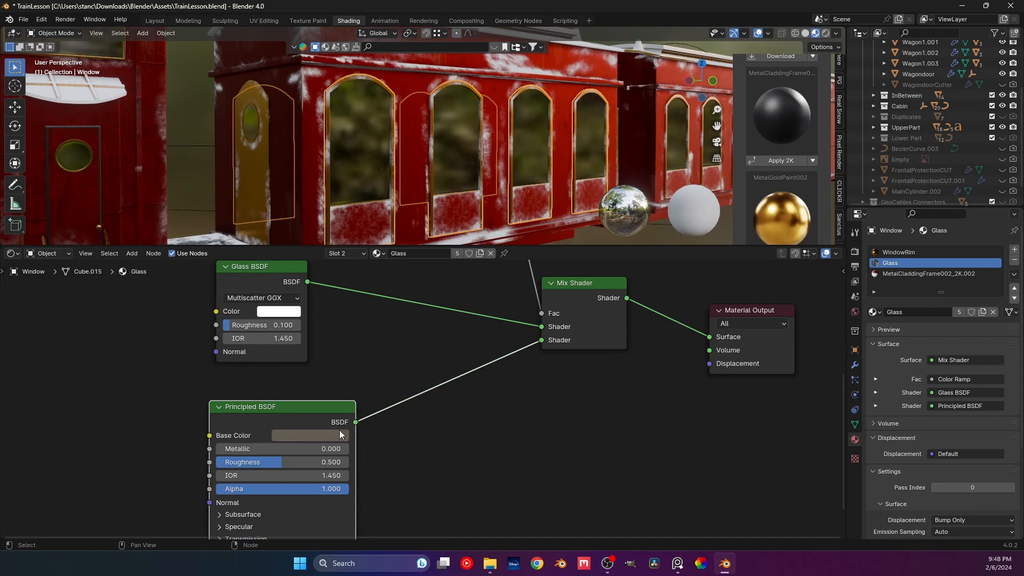
Step: Save the file and add a Noise Texture with Mapping and Texture Coordinate nodes beside the Principled BSDF
key("ctrl+s")
mouse_move(279, 462)
left_mouse_down()
mouse_move(342, 461)
mouse_move(230, 462)
mouse_move(286, 462)
left_mouse_up()
scroll(220, 508, "down", 2)
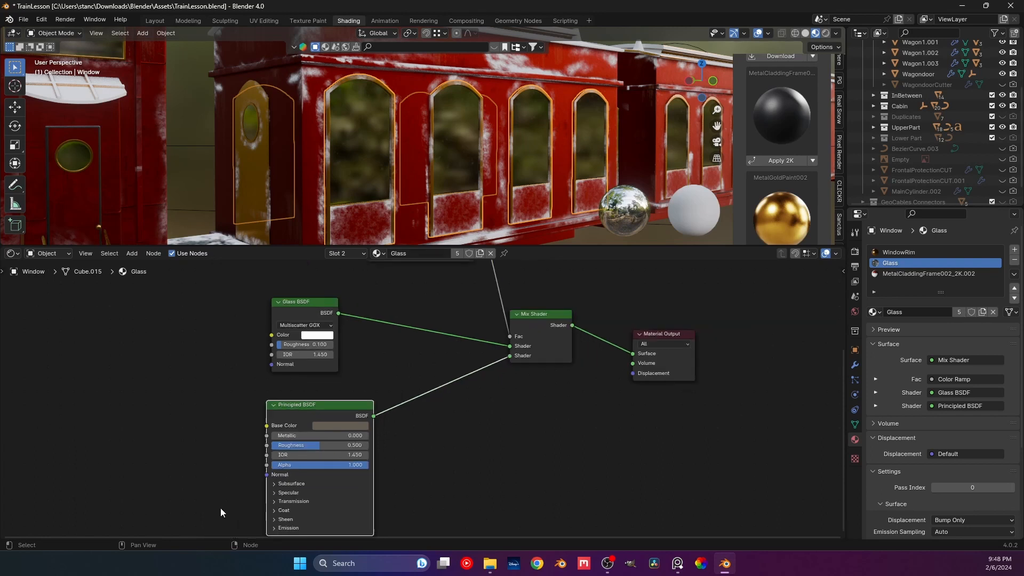
middle_click_drag(220, 508, 286, 453)
scroll(197, 427, "up", 1)
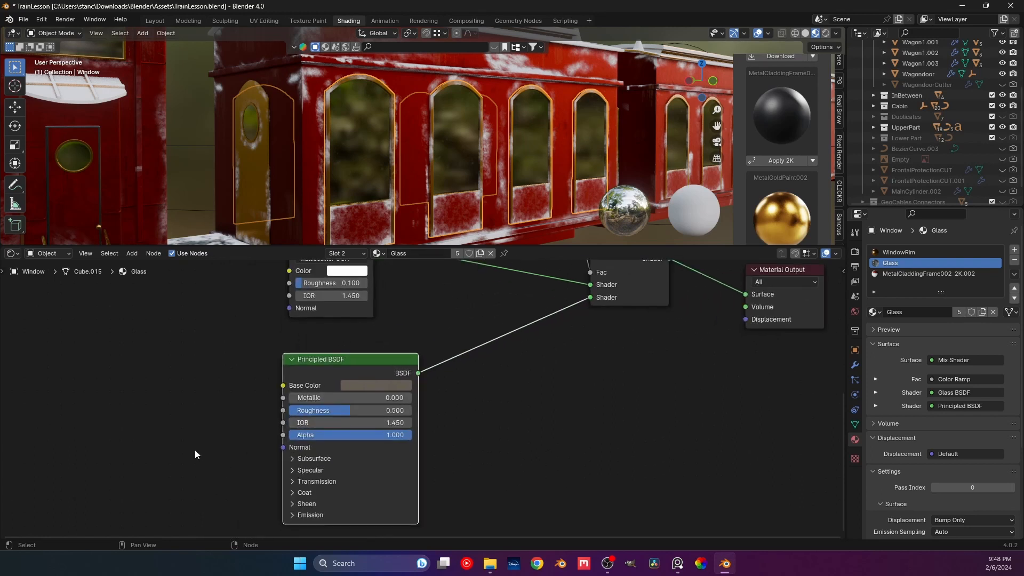
key("shift+a")
left_click(169, 407)
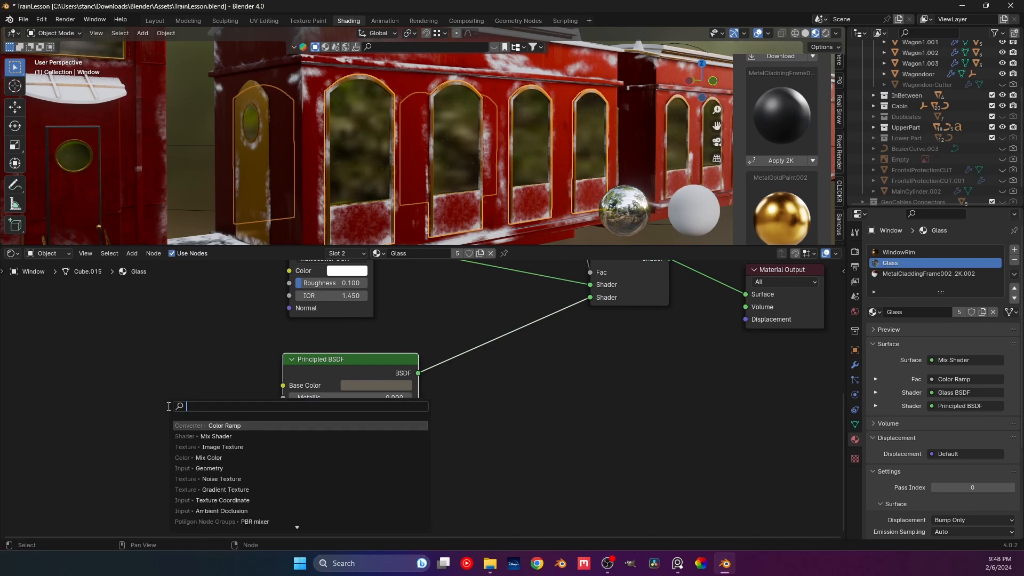
left_click(221, 479)
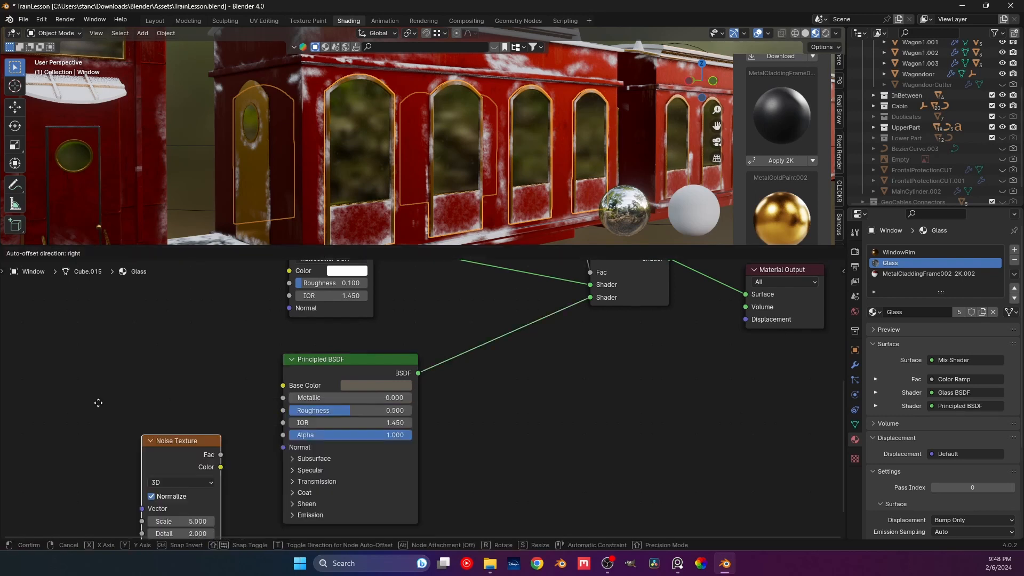
left_click(105, 408)
key("ctrl+t")
scroll(151, 404, "down", 4)
middle_click_drag(152, 404, 305, 345)
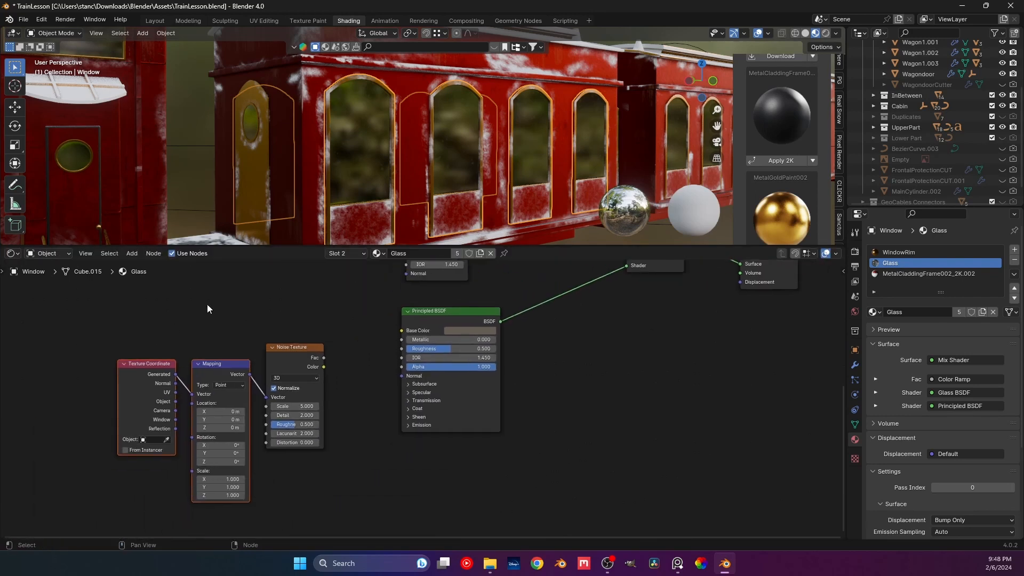
Step: Shift the noise node group away from the Principled BSDF and add a Color Ramp fed by the Noise Texture
left_click_drag(291, 348, 295, 370)
left_click_drag(344, 336, 90, 469)
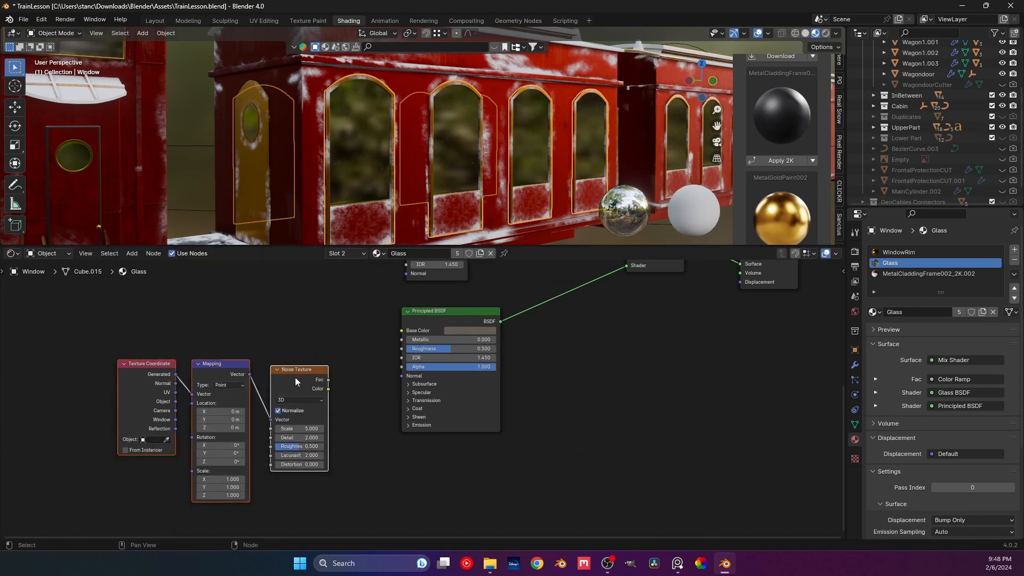
left_click_drag(295, 376, 181, 353)
key("shift+a")
type("c")
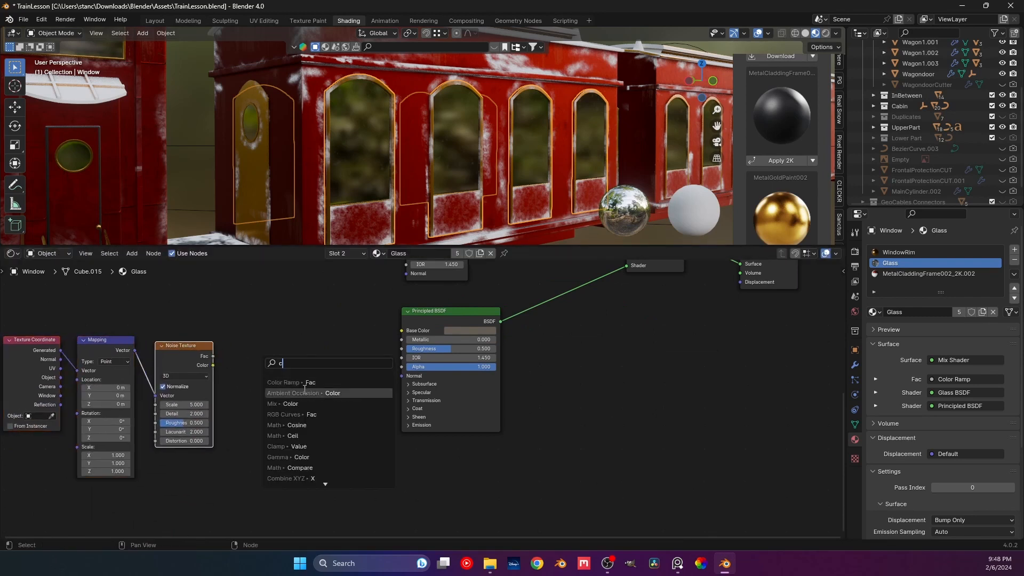
left_click(288, 383)
left_click(309, 384)
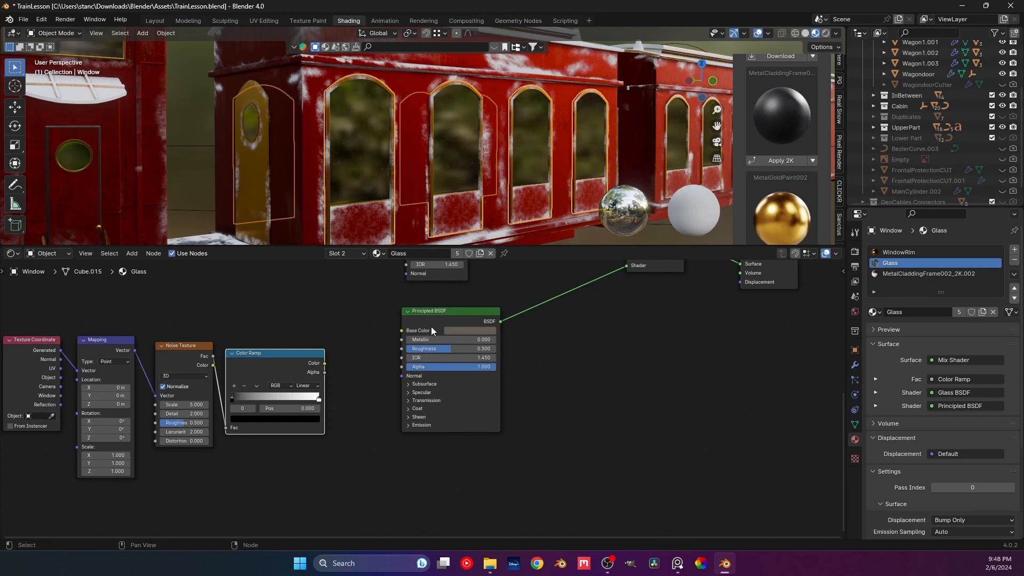
Step: Add a Bump node taking the Color Ramp's color as Height and connect its output to the Principled BSDF's Normal
left_click_drag(431, 331, 505, 317)
left_click_drag(324, 363, 346, 406)
left_click(411, 434)
left_click(396, 429)
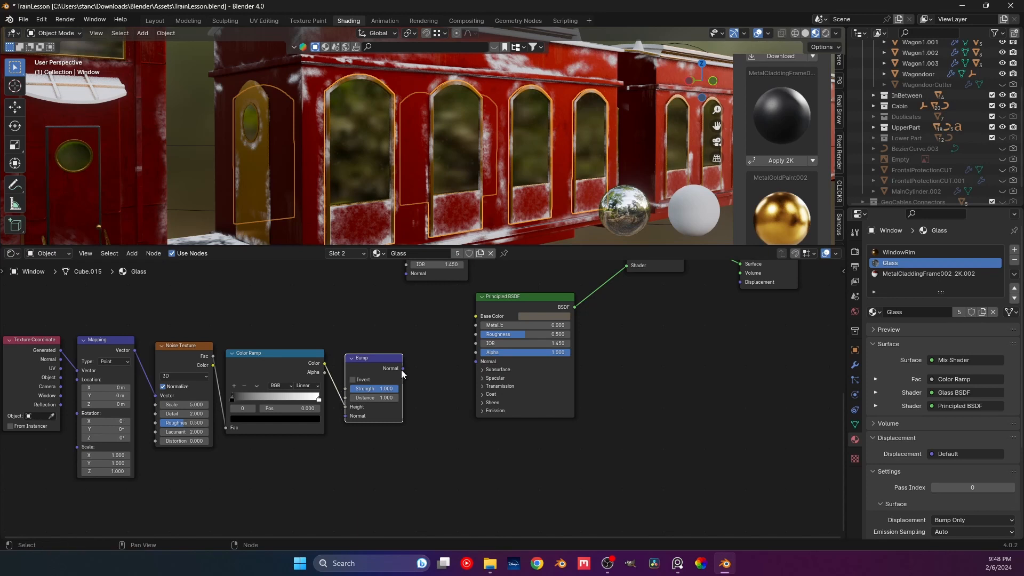
left_click_drag(402, 368, 476, 361)
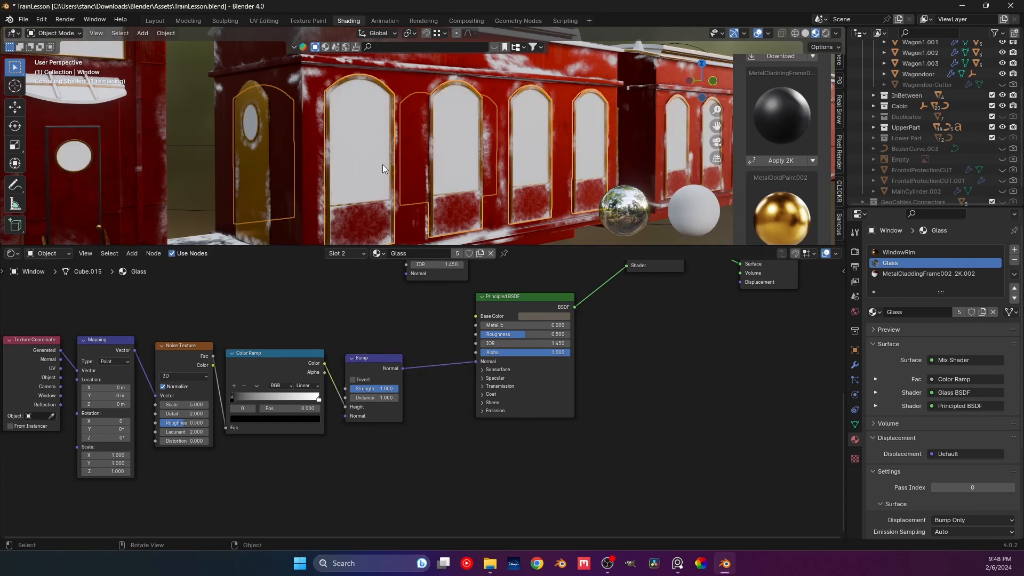
Step: Set the noise Color Ramp's black stop to 0.414 and white stop to 0.677, and the Noise Texture scale to 95.7
scroll(362, 163, "up", 4)
scroll(341, 147, "down", 3)
scroll(352, 156, "up", 1)
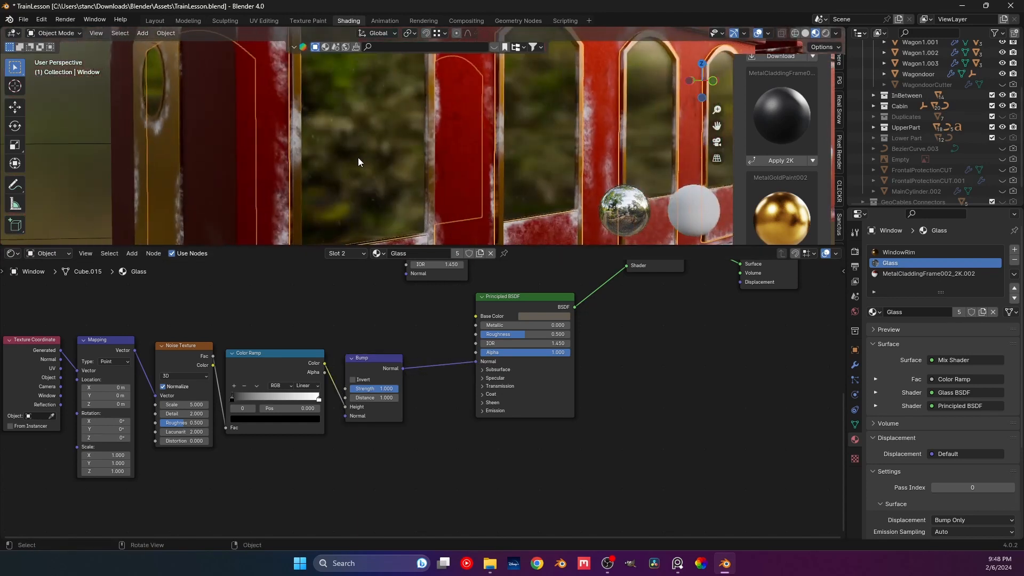
scroll(359, 162, "up", 4)
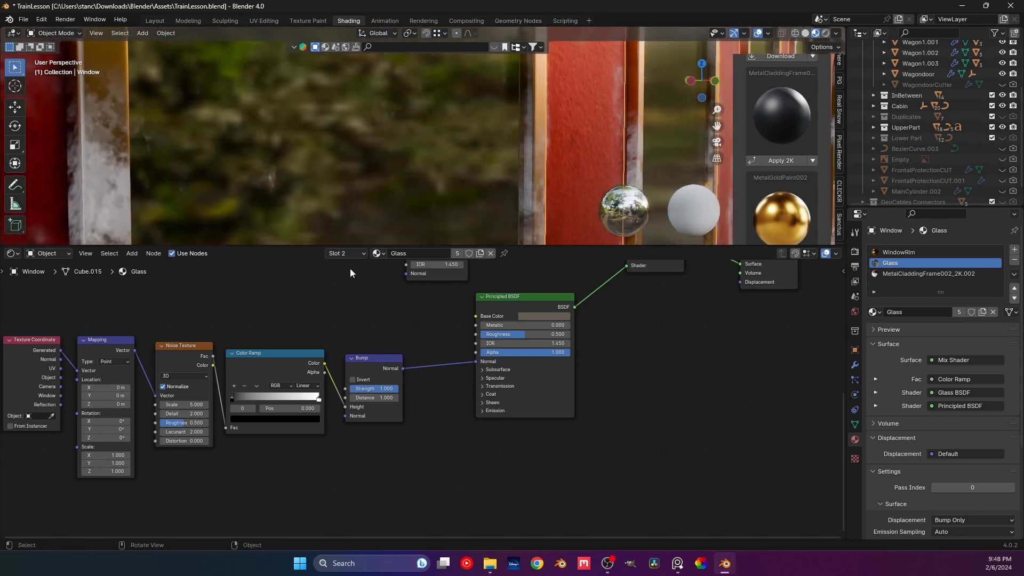
scroll(366, 452, "up", 2)
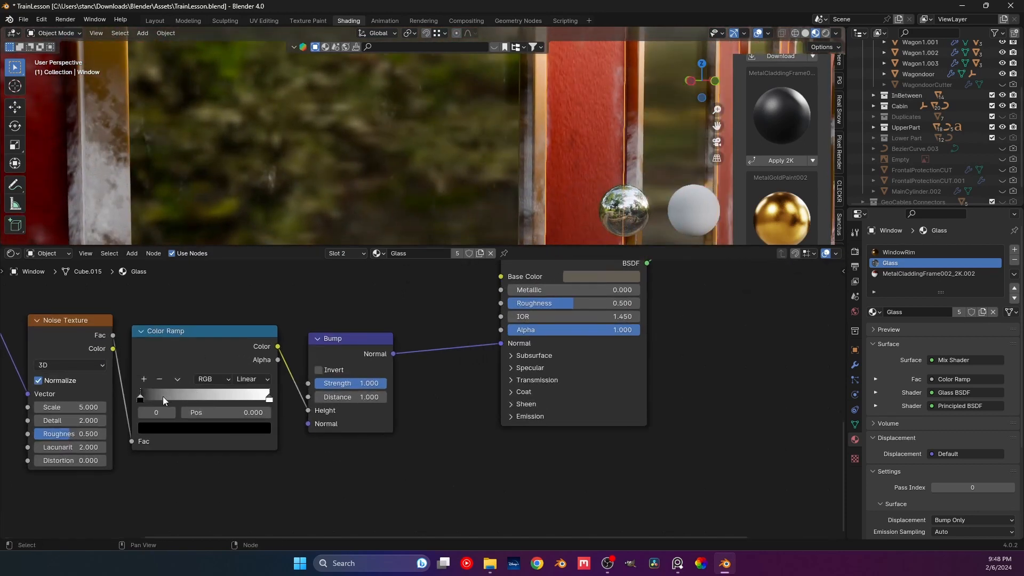
left_click_drag(164, 399, 206, 394)
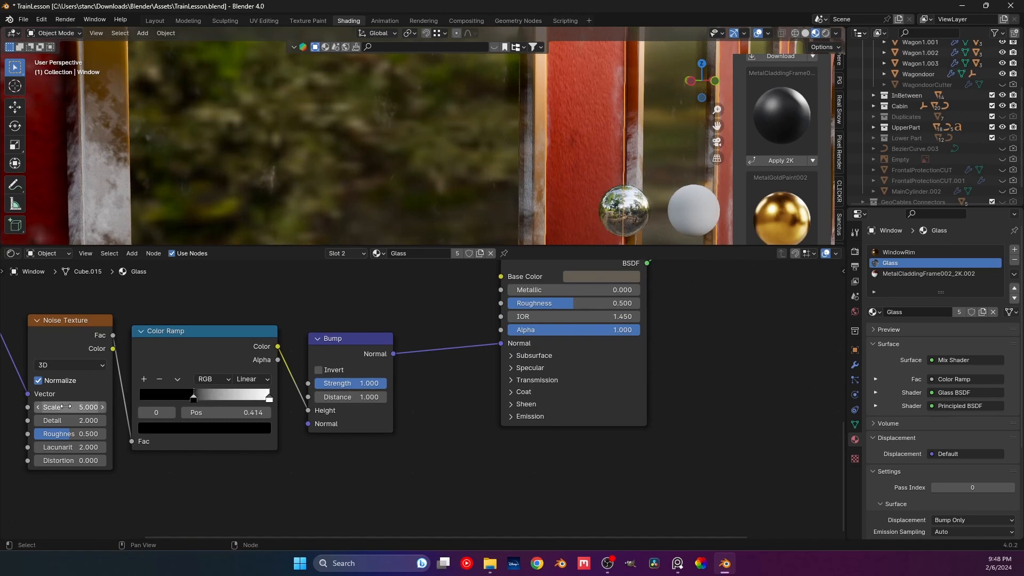
left_click_drag(66, 407, 99, 403)
left_click_drag(266, 398, 228, 394)
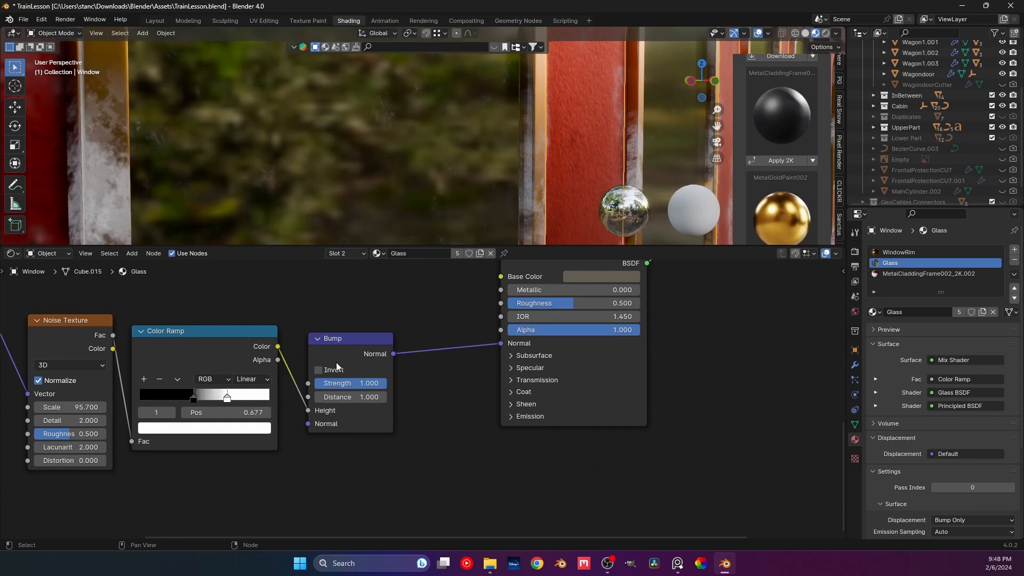
Step: Reduce the Bump node's strength to 0.392 and check the windows from farther away
left_click_drag(386, 382, 341, 383)
scroll(351, 209, "down", 3)
middle_click_drag(350, 210, 357, 184)
scroll(405, 188, "down", 3)
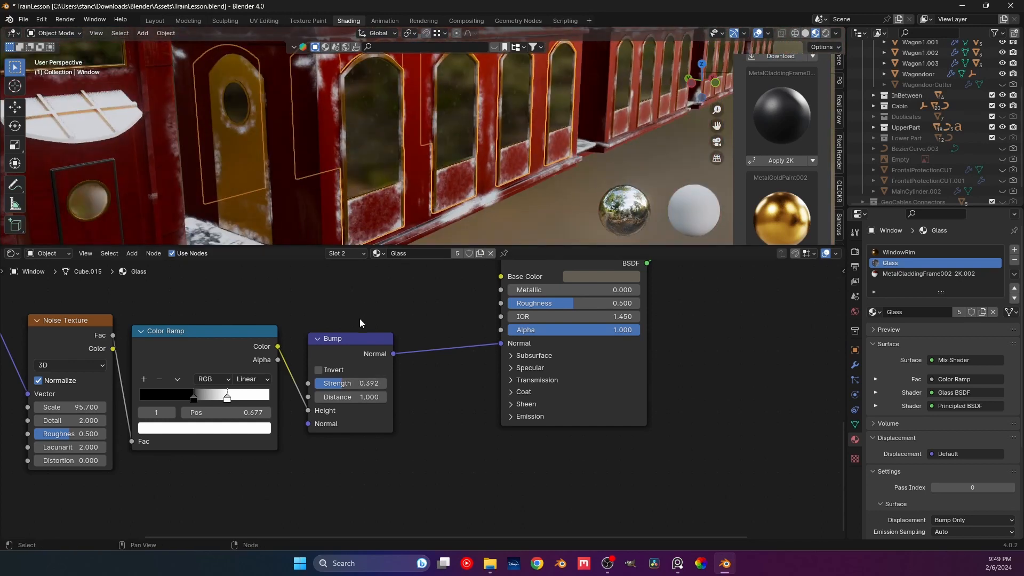
Step: Adjust the white stop of the dust image's Color Ramp that drives the Mix Shader factor
middle_click_drag(360, 319, 374, 424)
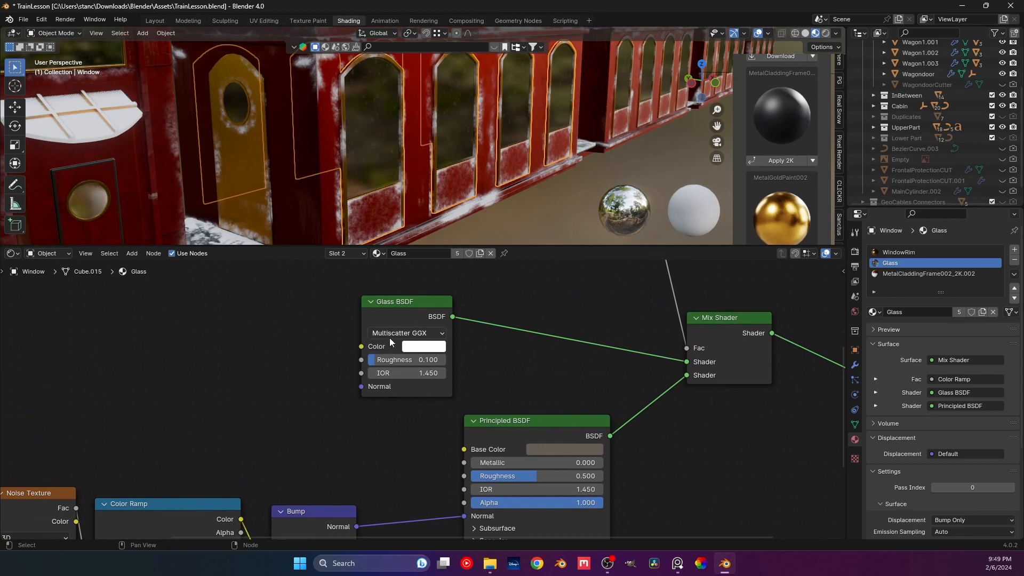
scroll(389, 339, "down", 3)
middle_click_drag(389, 338, 354, 463)
scroll(440, 388, "up", 4)
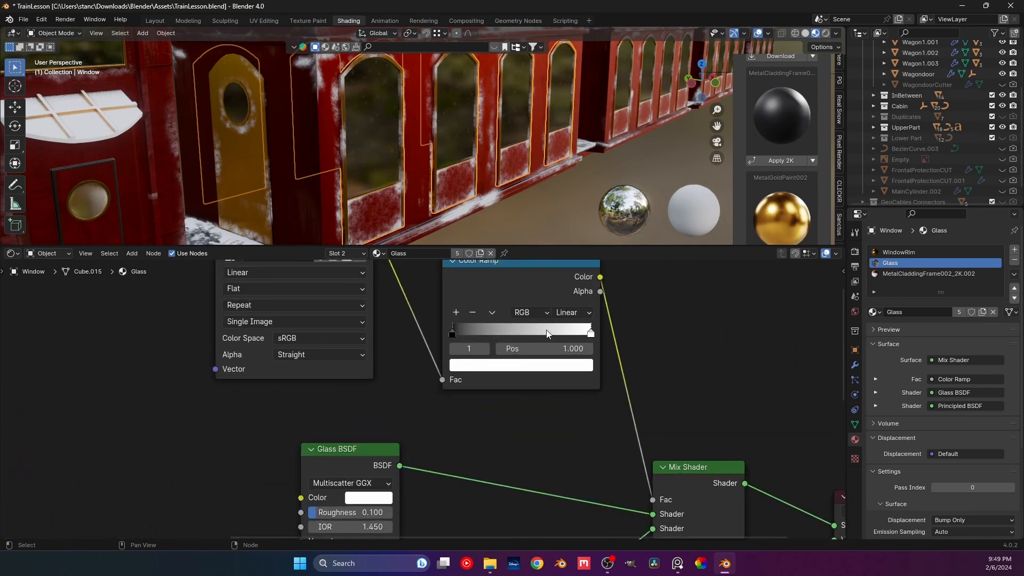
mouse_move(596, 332)
left_mouse_down()
mouse_move(489, 332)
mouse_move(589, 333)
left_mouse_up()
middle_click_drag(412, 471, 360, 352)
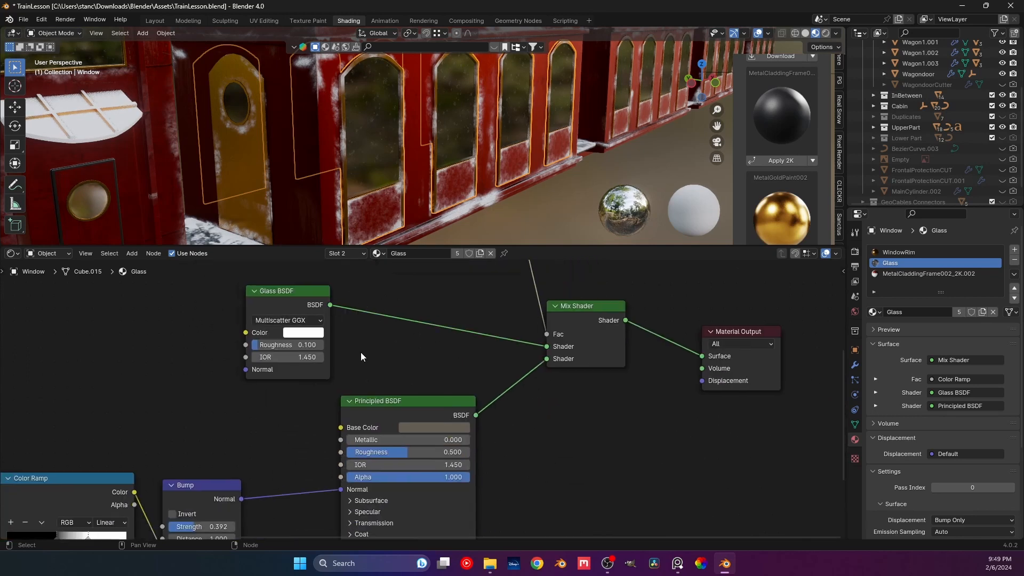
Step: Change the Principled BSDF's base color to a neutral dark gray with hue 0, saturation 0 and value 0.052
left_click(421, 422)
left_click_drag(507, 308, 505, 345)
left_click(456, 421)
middle_click_drag(470, 173, 462, 210)
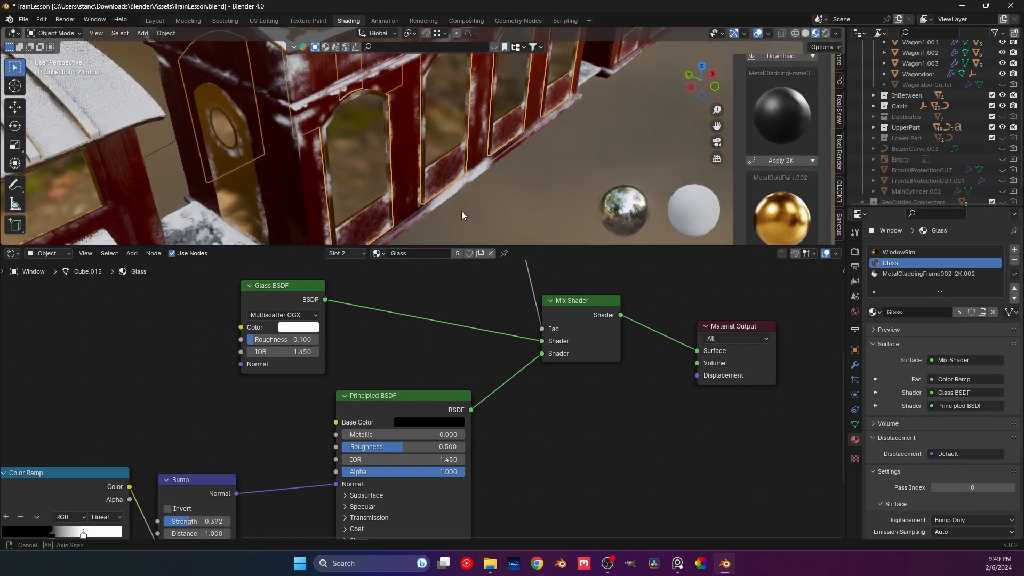
scroll(417, 184, "up", 2)
middle_click_drag(417, 184, 421, 170)
left_click(454, 420)
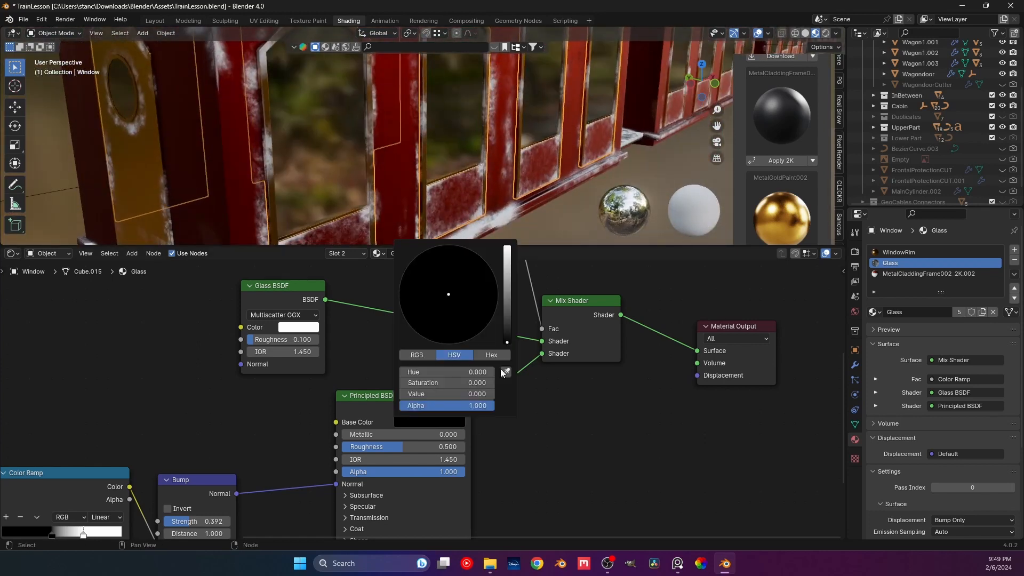
left_click_drag(507, 343, 507, 323)
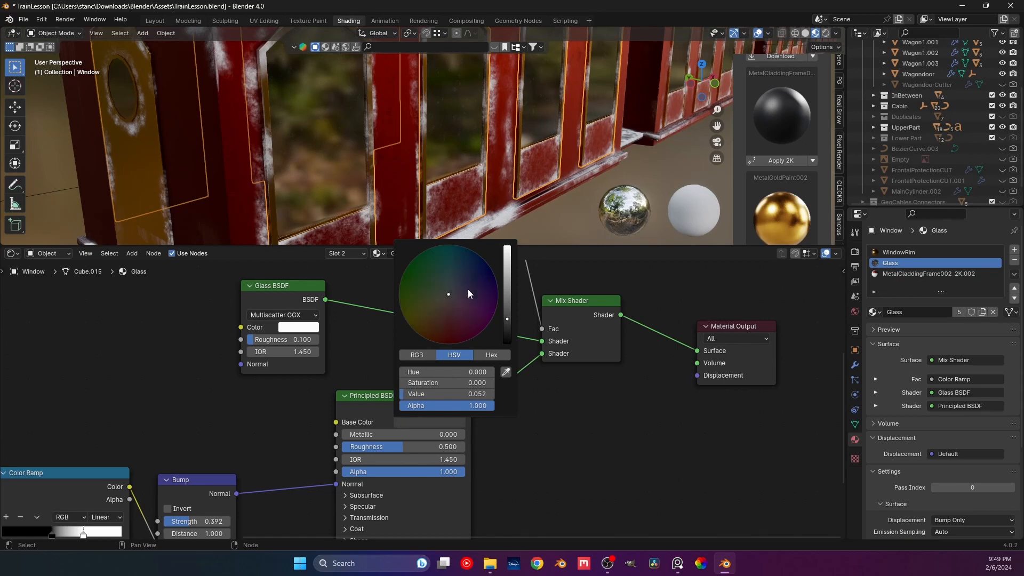
middle_click_drag(343, 172, 350, 167)
scroll(375, 181, "down", 5)
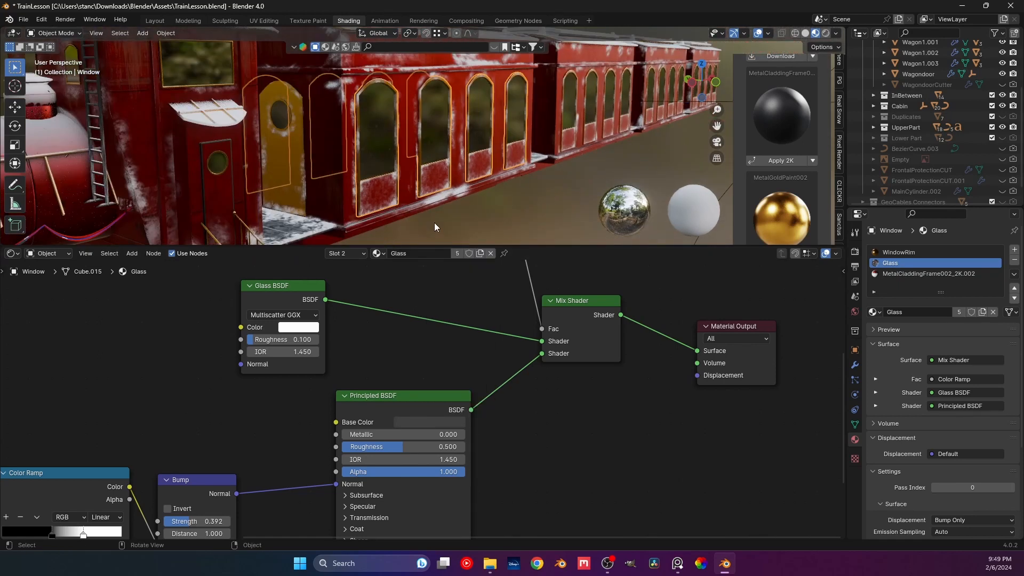
middle_click_drag(519, 196, 414, 180)
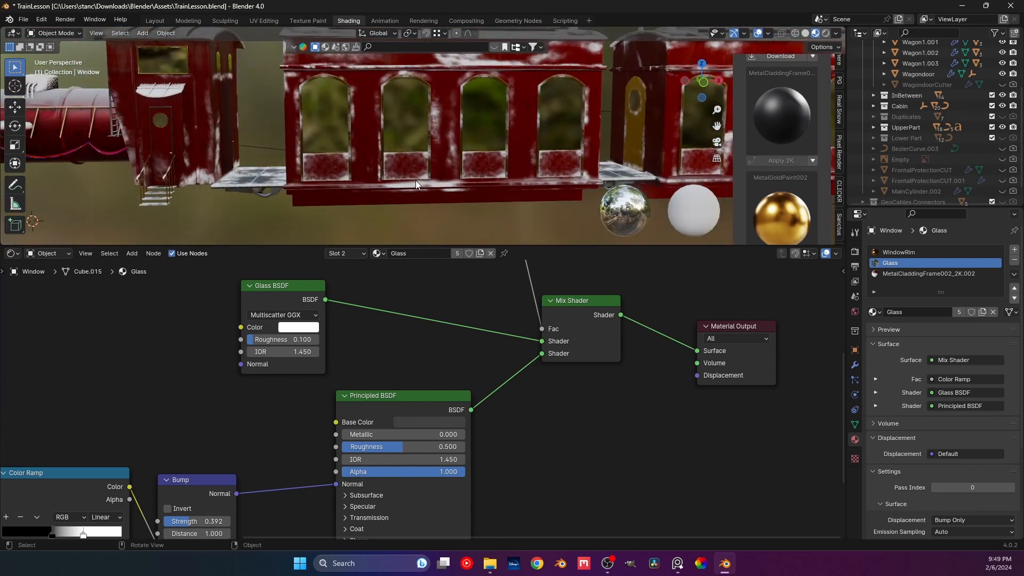
Step: Move the Glass BSDF aside and add a Gradient Texture with Mapping and Texture Coordinate nodes ahead of the dust image texture
scroll(429, 368, "down", 15)
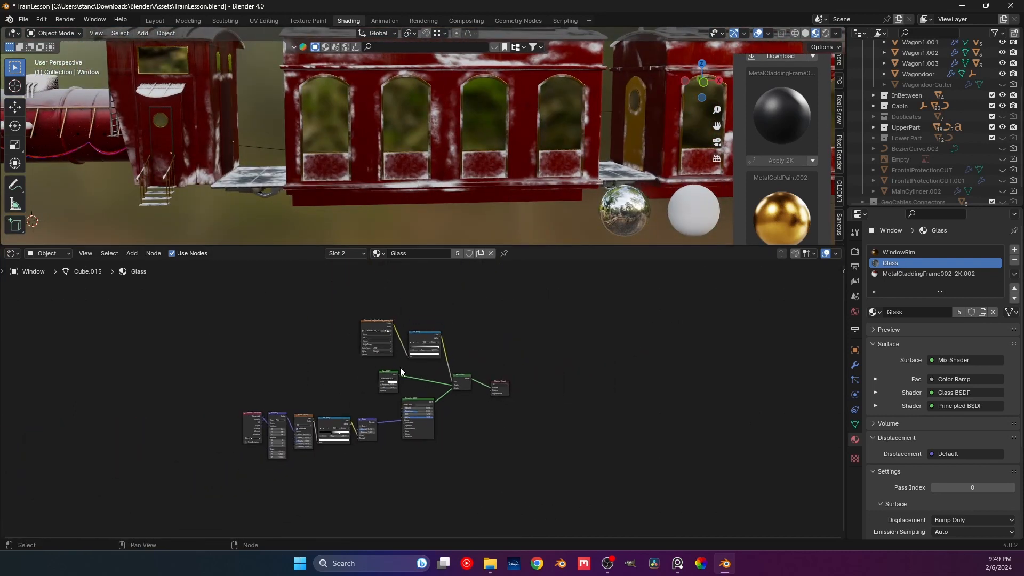
left_click_drag(382, 373, 329, 372)
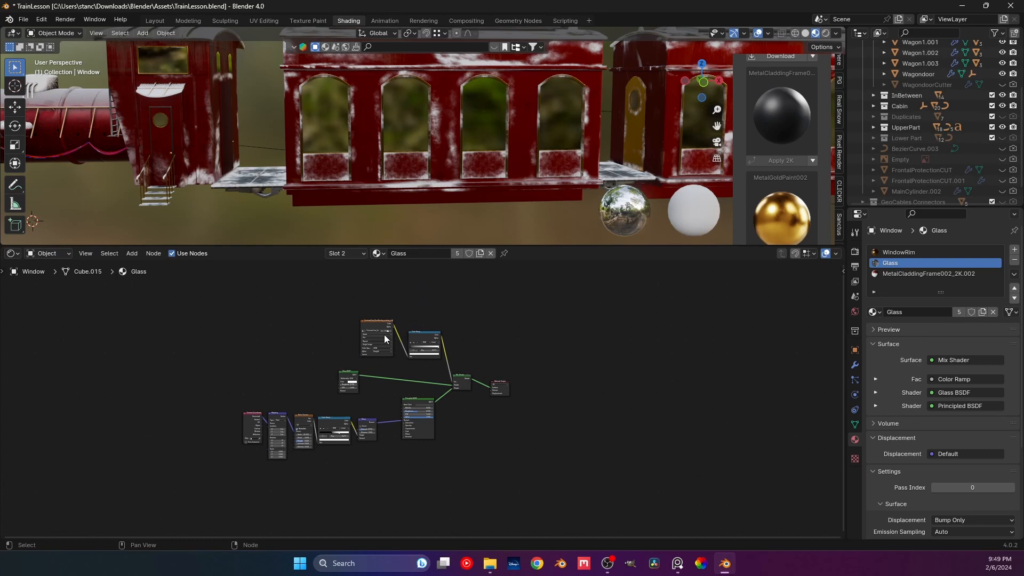
key("shift+a")
left_click(269, 329)
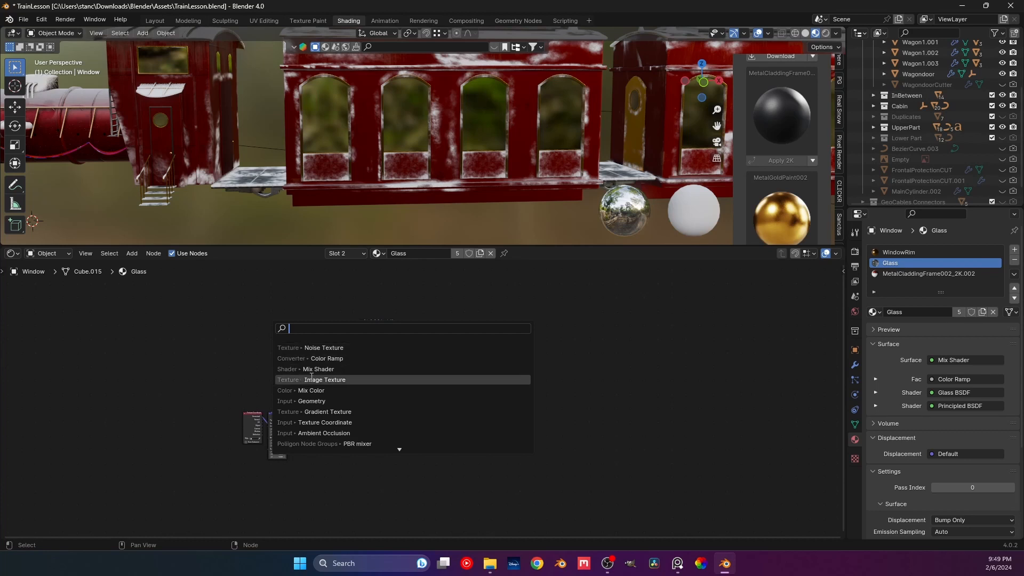
left_click(314, 411)
left_click(213, 308)
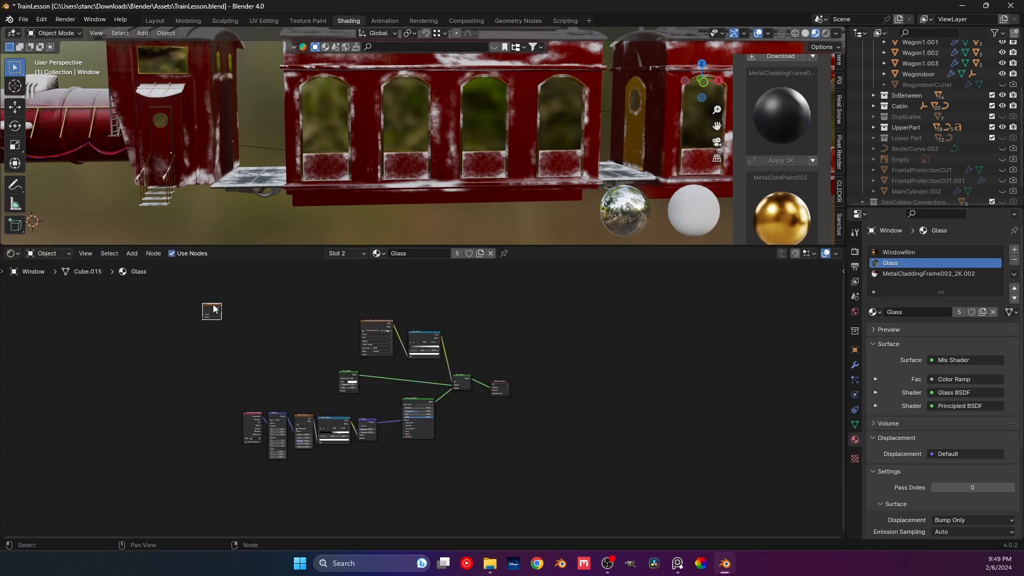
key("ctrl+t")
left_click_drag(217, 366, 149, 299)
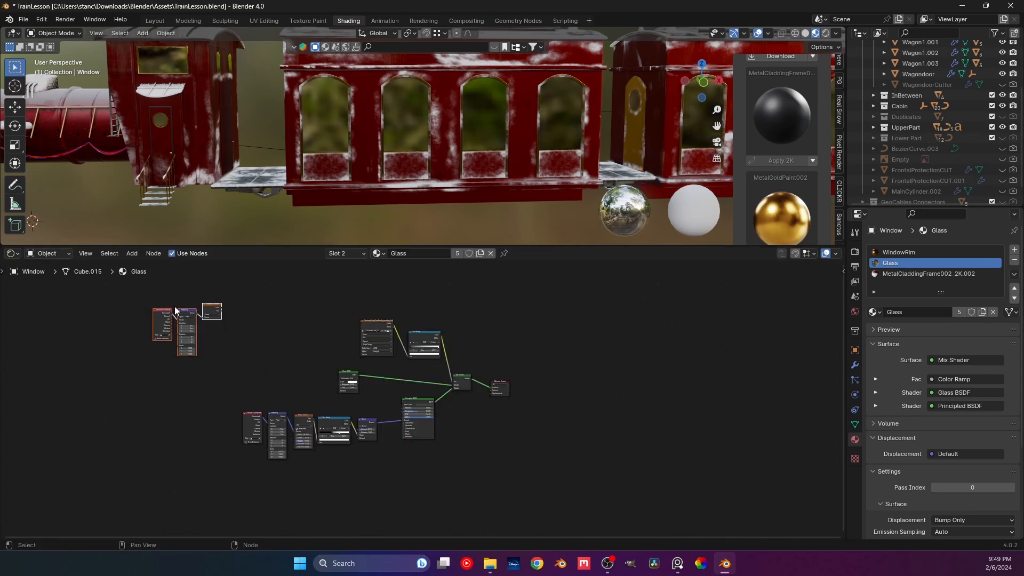
scroll(175, 306, "up", 4)
middle_click_drag(174, 306, 177, 376)
left_click_drag(134, 339, 134, 347)
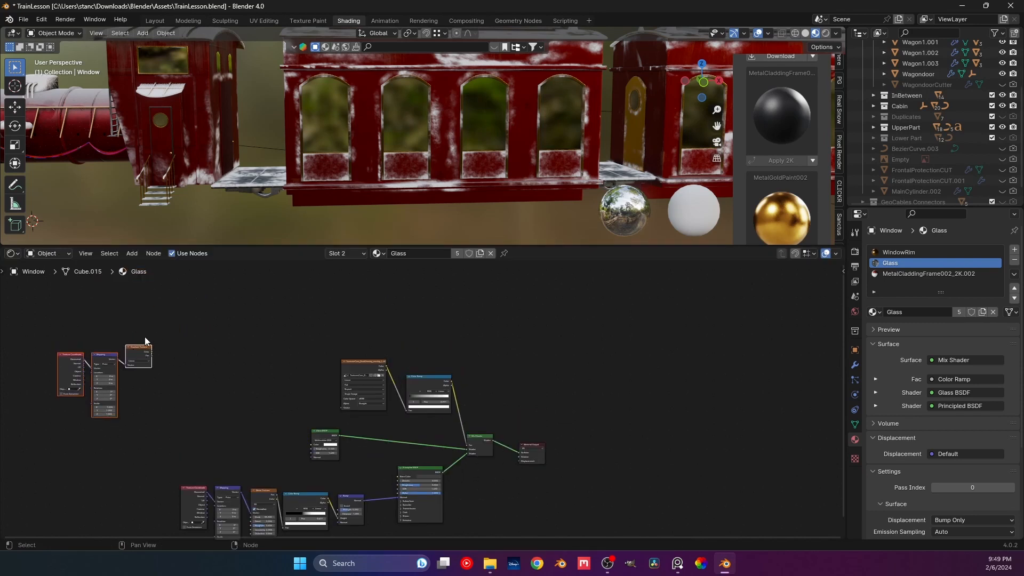
Step: Set the Gradient Texture's type to Spherical
left_click(143, 346)
scroll(276, 337, "up", 3)
middle_click_drag(175, 347, 300, 353)
scroll(213, 321, "up", 3)
scroll(299, 354, "up", 3)
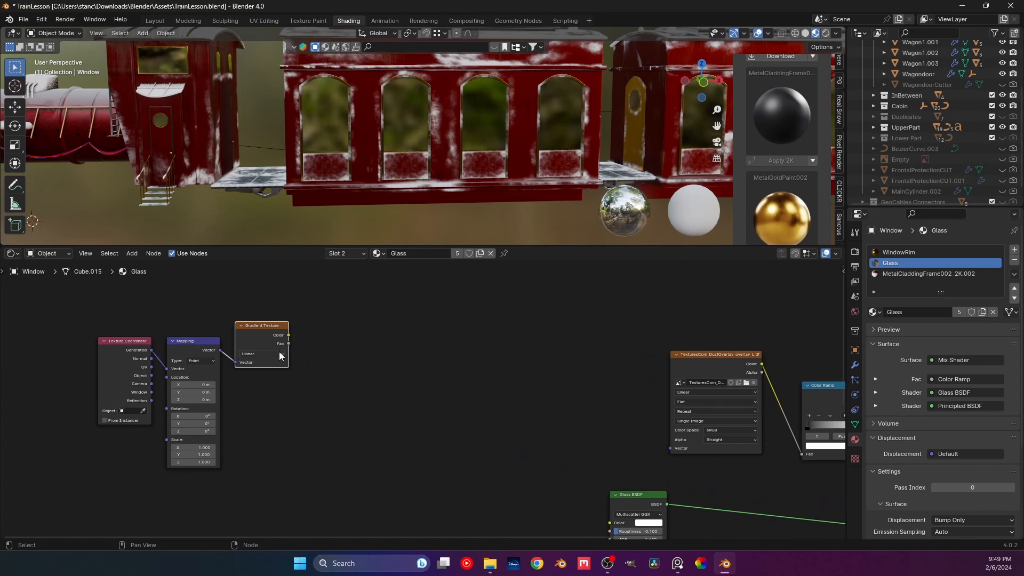
left_click(279, 356)
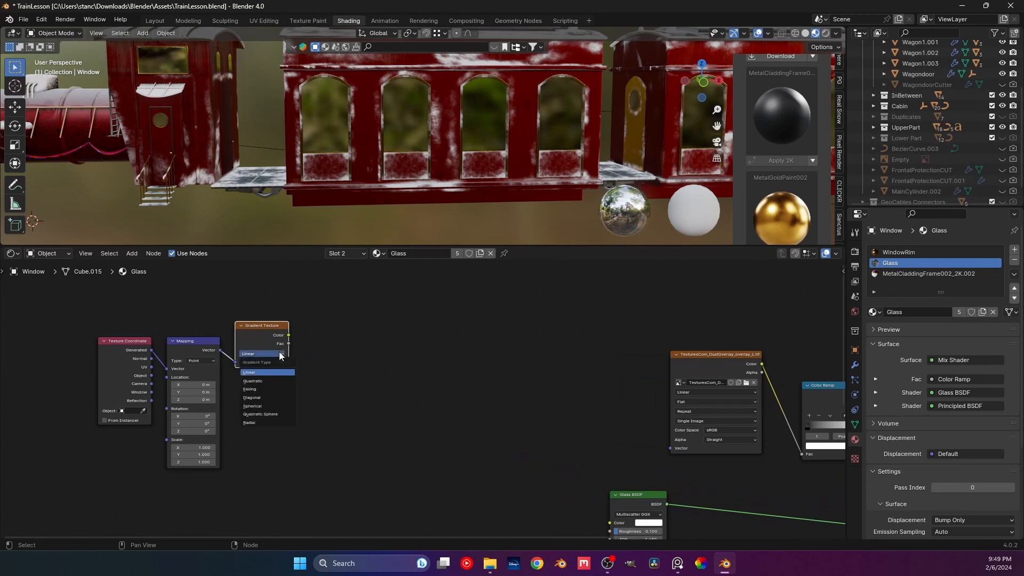
left_click(263, 407)
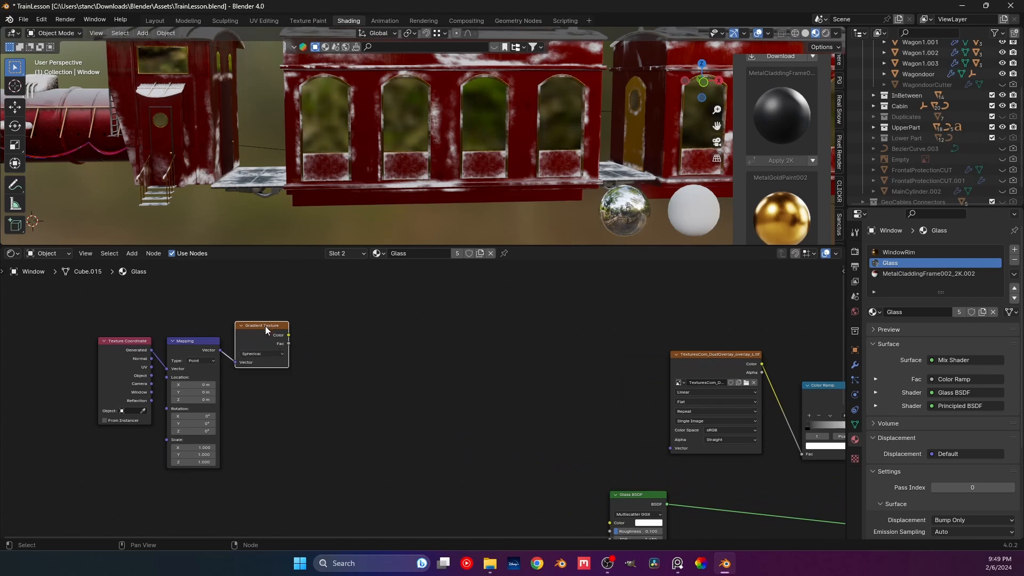
Step: Move the gradient node group to make room and add a Color Ramp fed by the Gradient Texture
left_click_drag(264, 325, 277, 363)
key("l")
key("l")
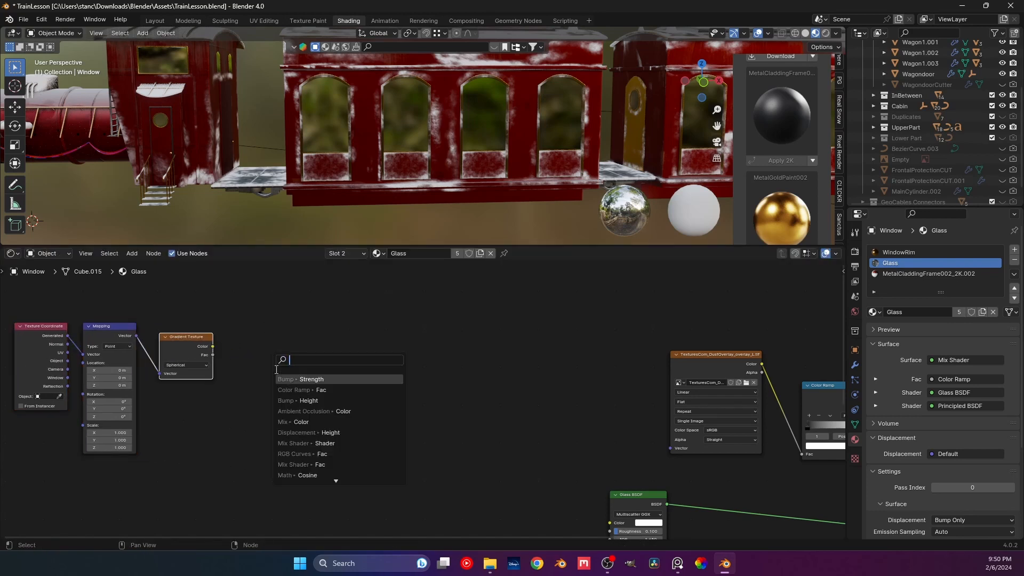
type("ramp")
key("Return")
left_click(256, 368)
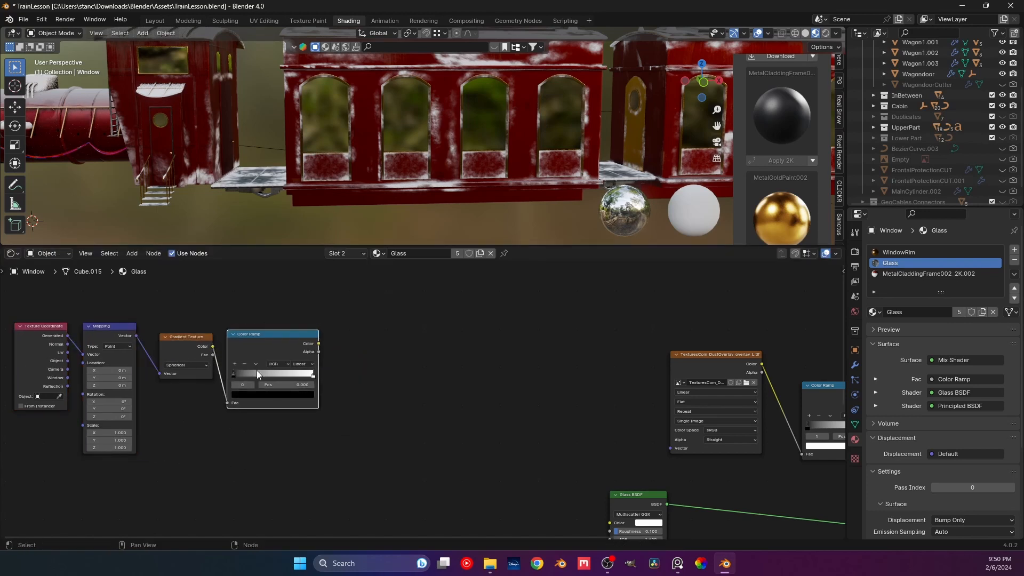
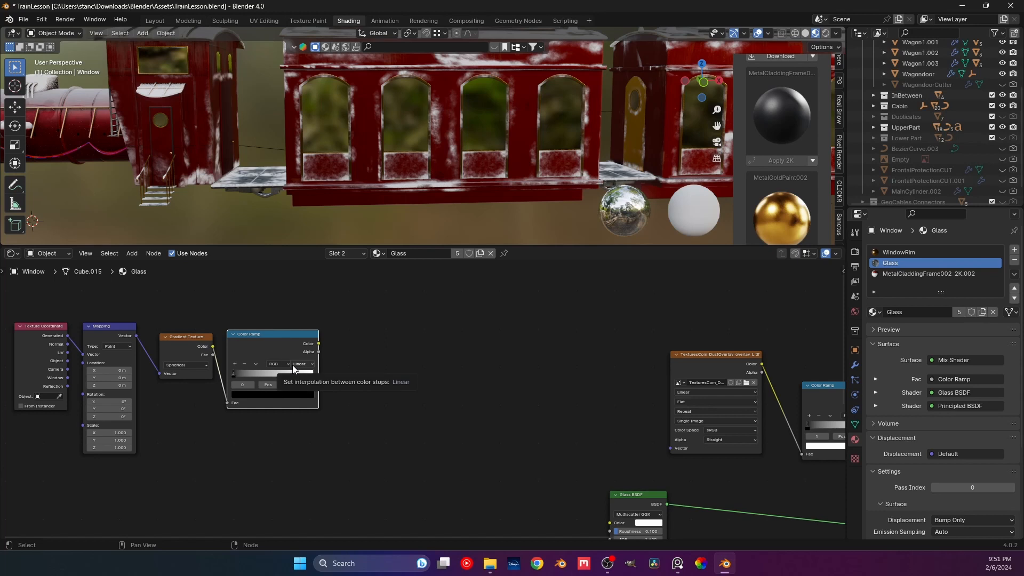
Step: Preview the output of the gradient's Color Ramp directly on the window glass
scroll(312, 383, "up", 2)
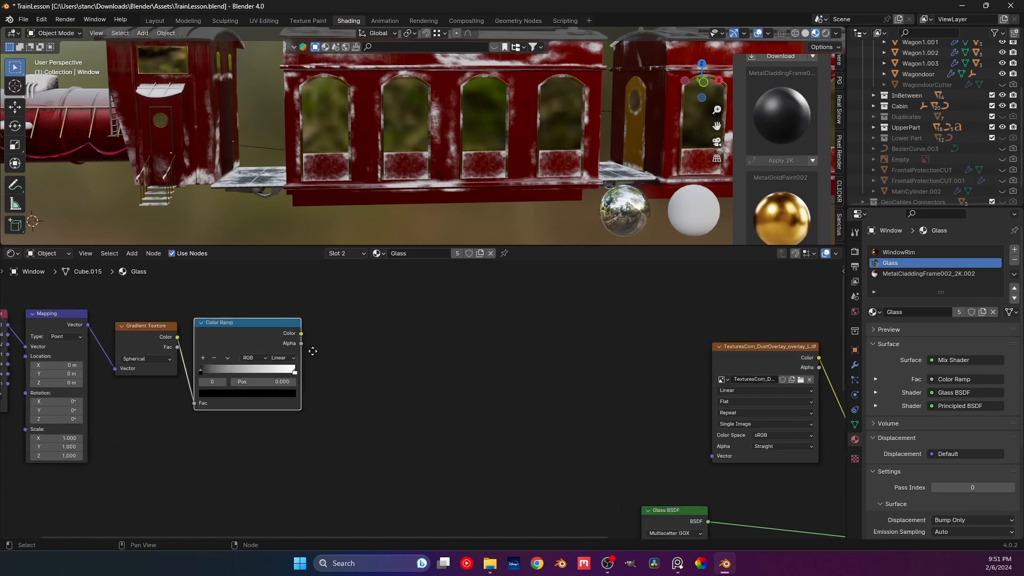
middle_click_drag(313, 351, 269, 332)
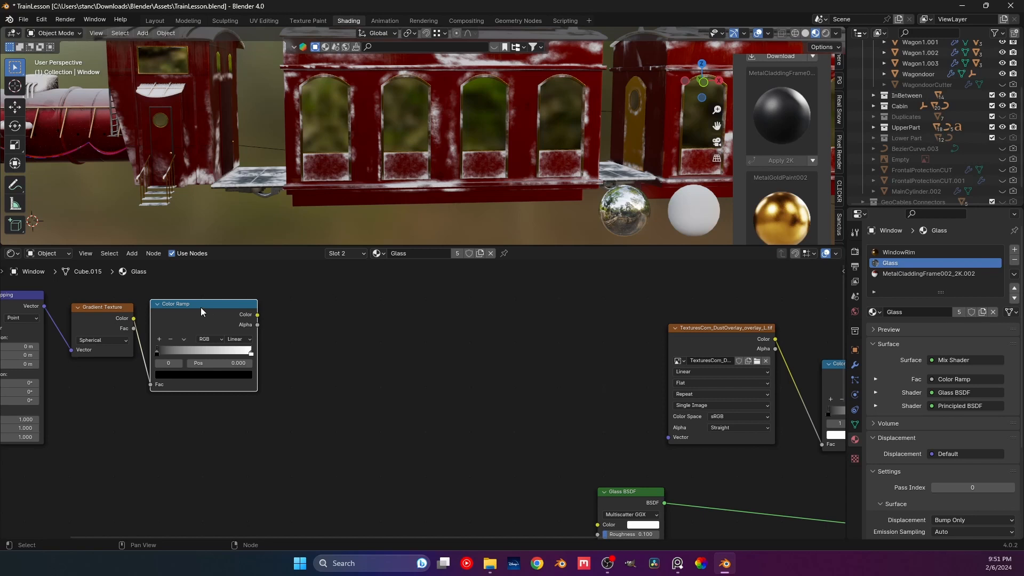
middle_click_drag(201, 312, 214, 313)
left_click(213, 314, "ctrl+shift")
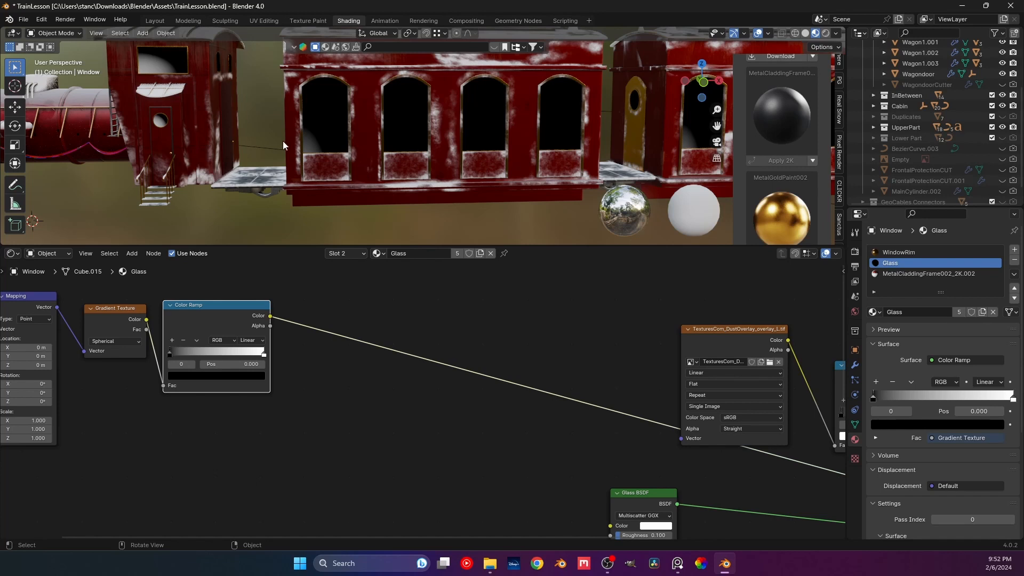
Step: Examine how the spherical gradient falls on the cabin and wagon windows from several angles and distances
scroll(283, 145, "down", 2)
middle_click_drag(220, 138, 246, 175, "shift")
scroll(246, 174, "up", 3)
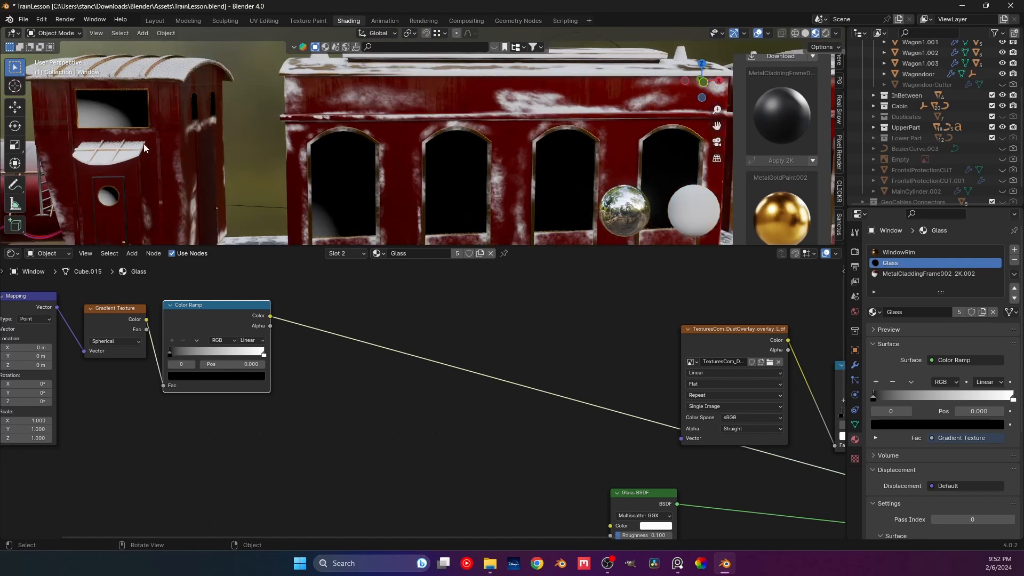
middle_click_drag(168, 219, 269, 189)
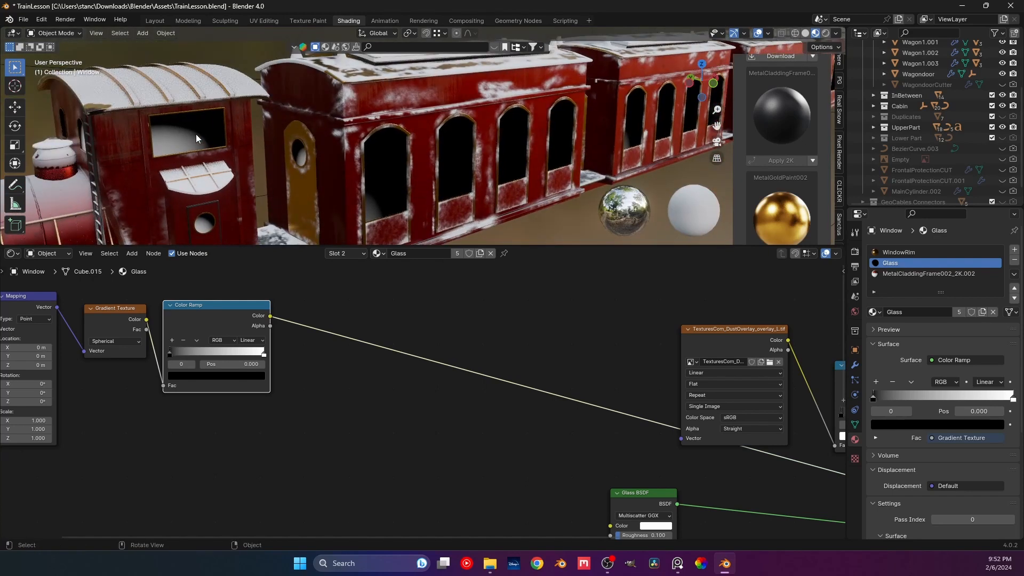
scroll(320, 298, "down", 2)
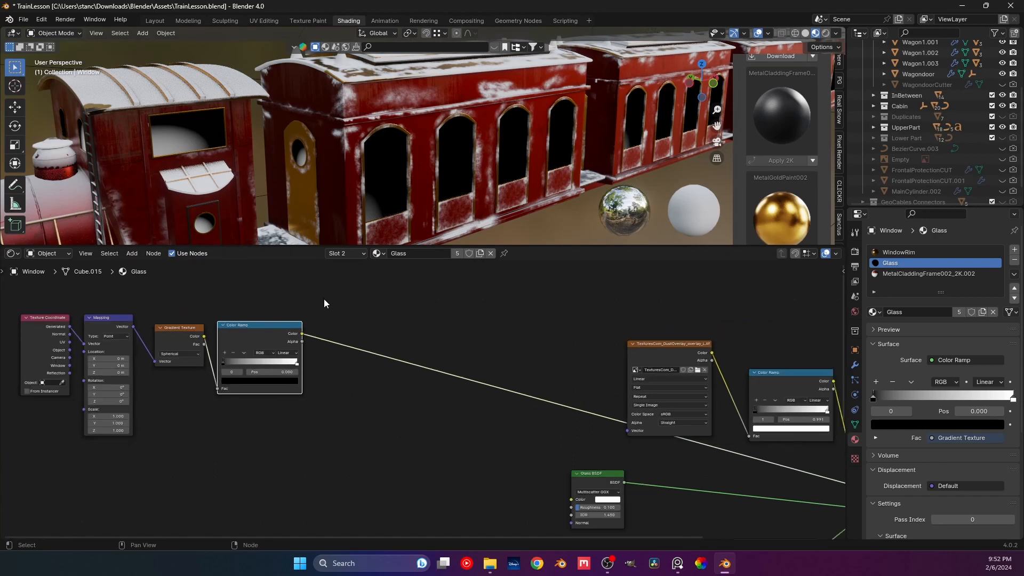
scroll(329, 314, "down", 2)
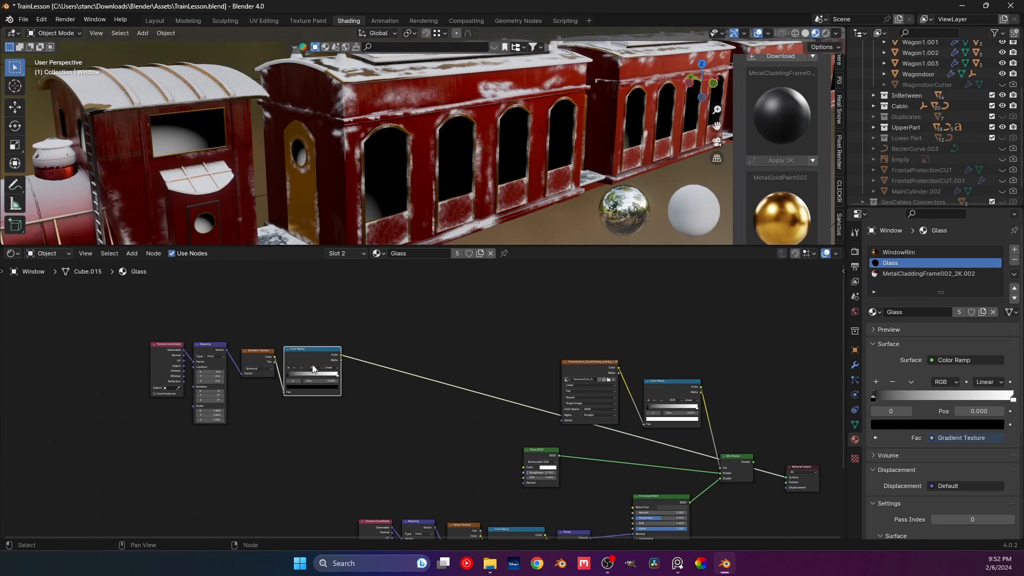
middle_click_drag(388, 216, 367, 198)
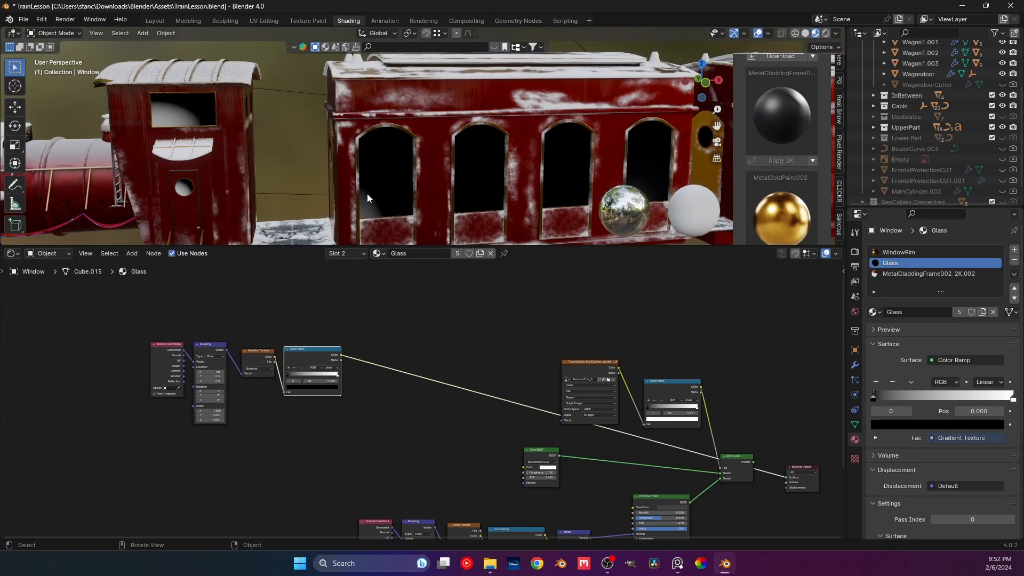
scroll(417, 201, "down", 5)
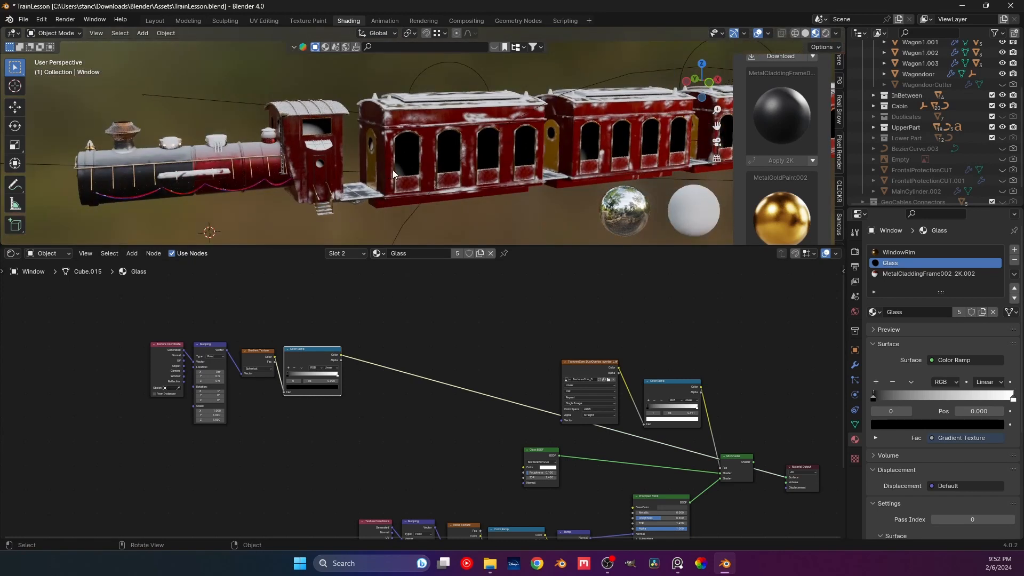
scroll(420, 198, "up", 5)
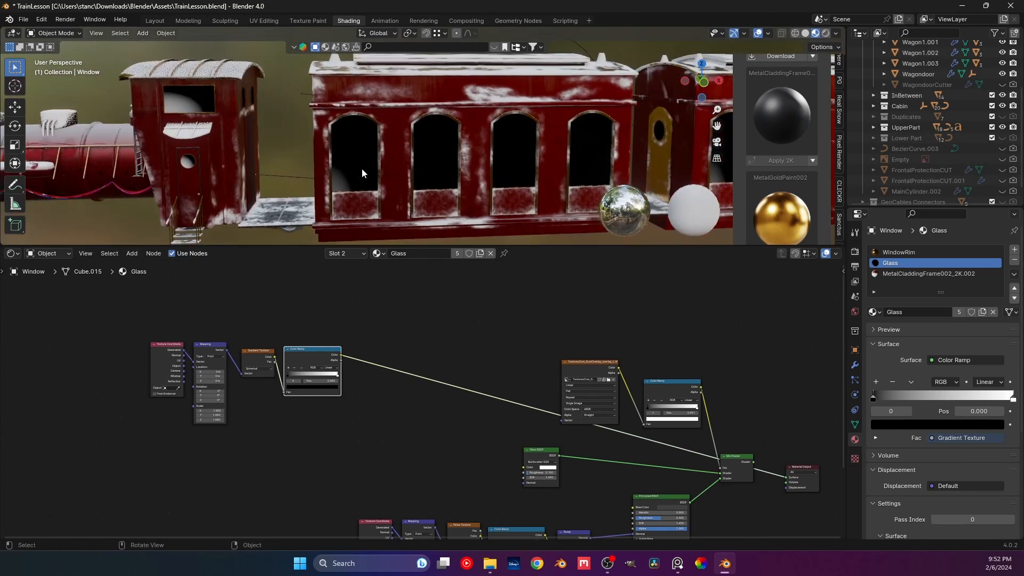
Step: Center the gradient with Mapping location X -0.48, Y -0.91, Z -0.57 m and tighten it with the Color Ramp's black stop at 0.682
scroll(288, 368, "up", 2)
scroll(288, 368, "up", 3)
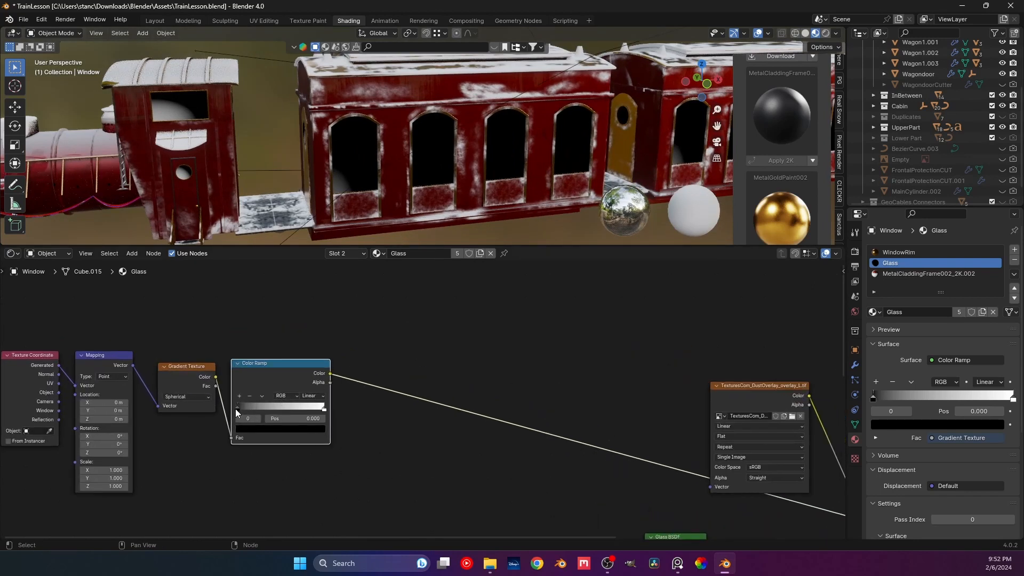
mouse_move(237, 407)
left_mouse_down()
mouse_move(251, 411)
mouse_move(232, 410)
left_mouse_up()
mouse_move(323, 409)
left_mouse_down()
mouse_move(259, 408)
mouse_move(326, 409)
left_mouse_up()
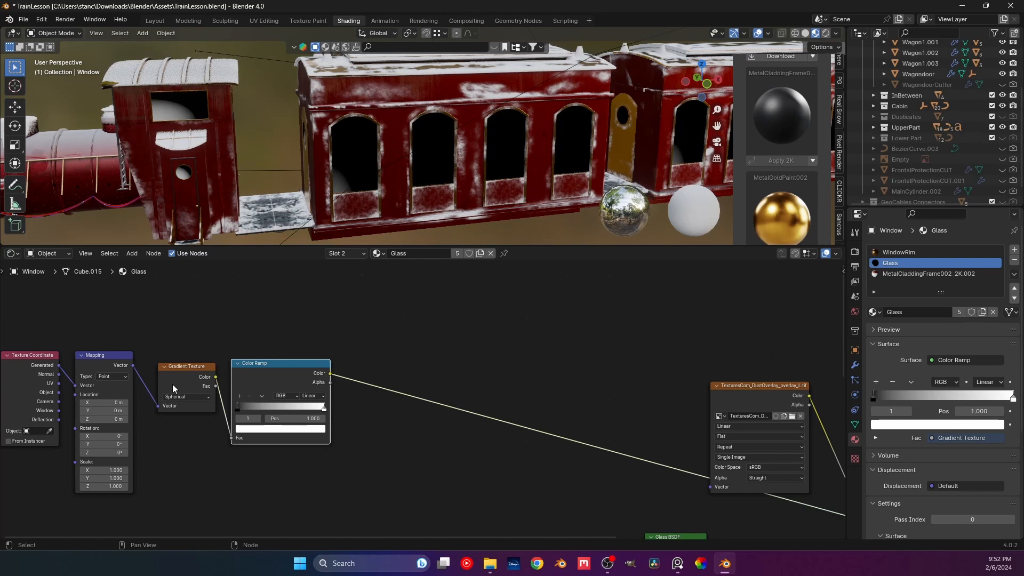
left_click_drag(104, 402, 78, 411)
left_click_drag(237, 408, 274, 408)
mouse_move(111, 411)
left_mouse_down()
mouse_move(122, 411)
mouse_move(106, 419)
left_mouse_up()
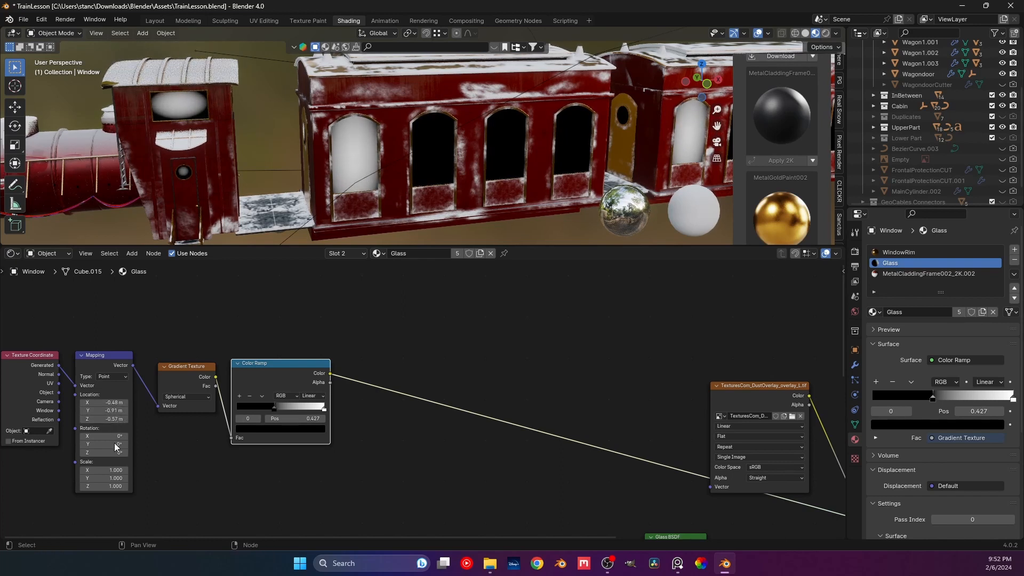
left_click_drag(275, 409, 300, 411)
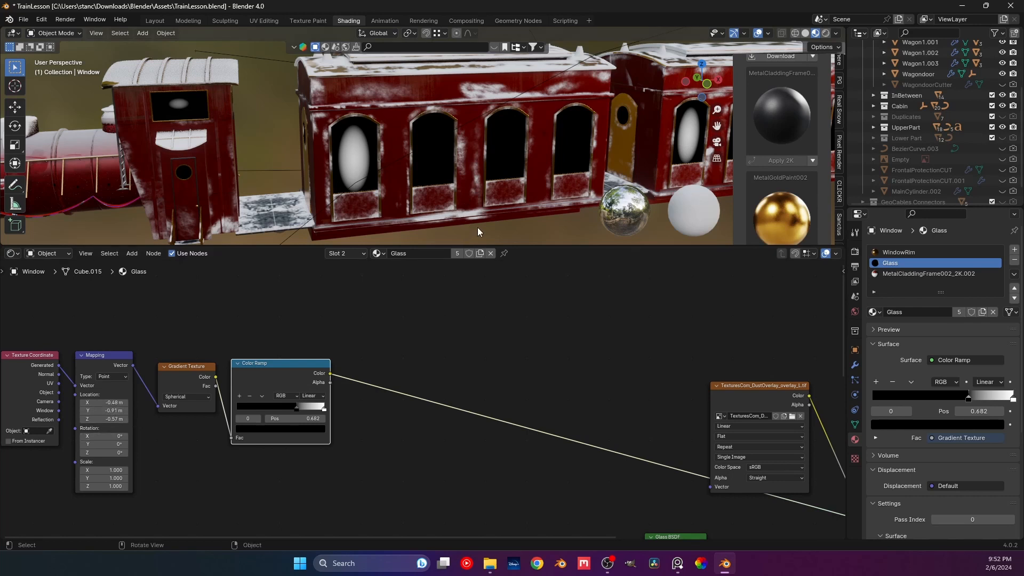
Step: Reorder the first wagon's window modifiers so Array comes before Mirror, and save the file
left_click(365, 119)
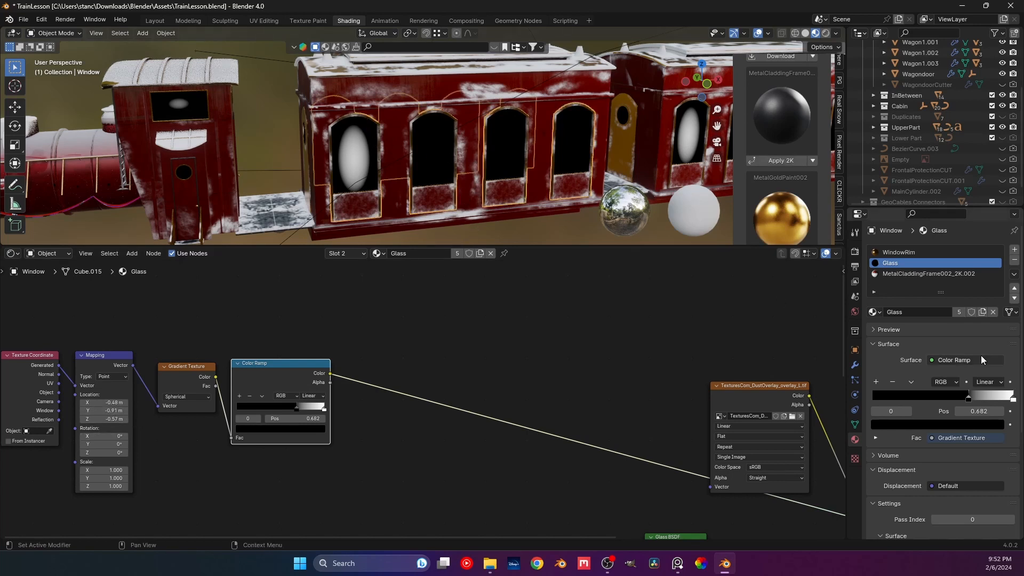
left_click(855, 365)
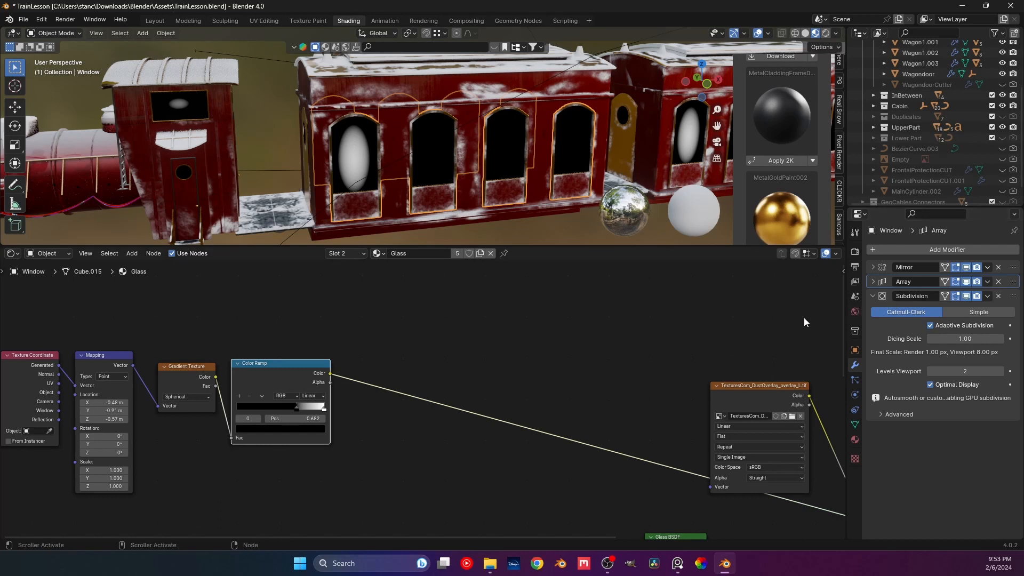
left_click_drag(1014, 284, 1013, 268)
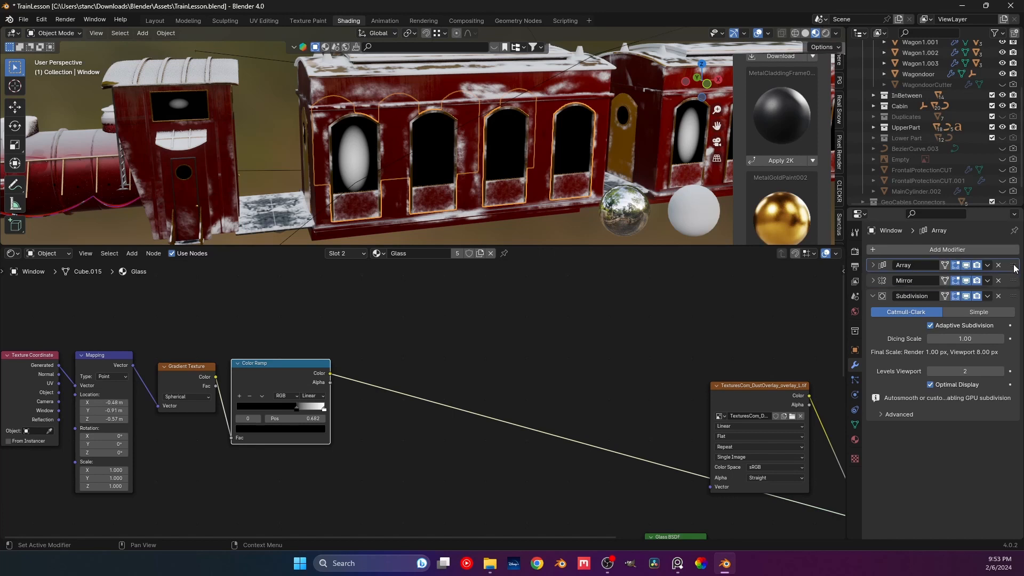
middle_click_drag(545, 124, 497, 127)
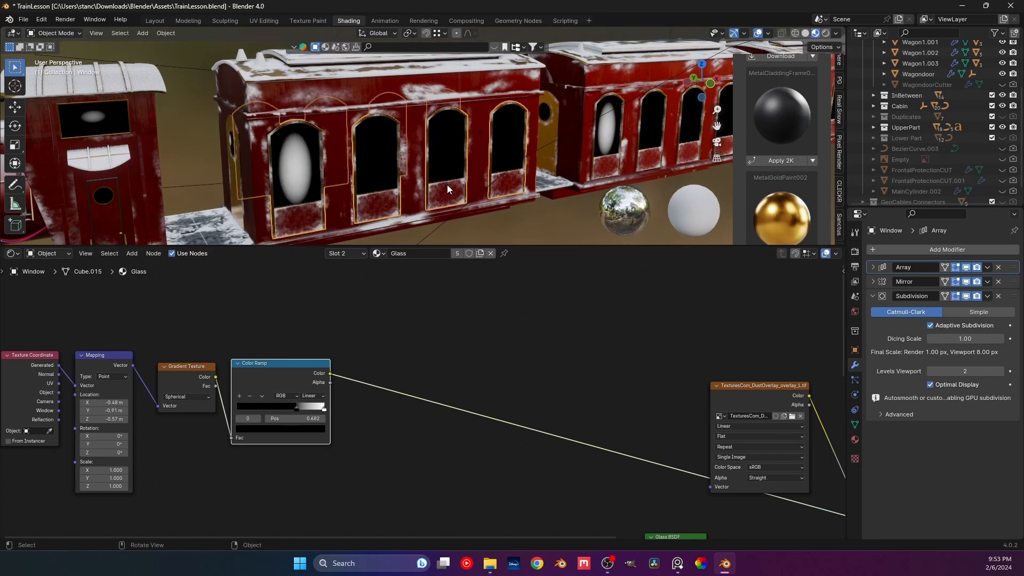
key("ctrl+s")
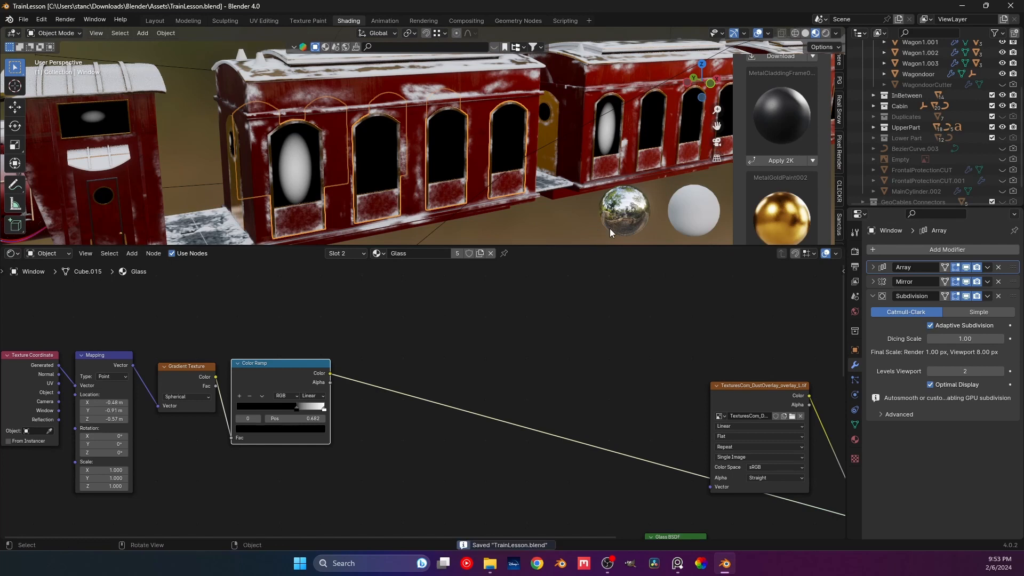
Step: Apply the window's Array modifier, making its object data single-user
left_click(985, 266)
left_click(974, 278)
left_click(987, 267)
left_click(952, 276)
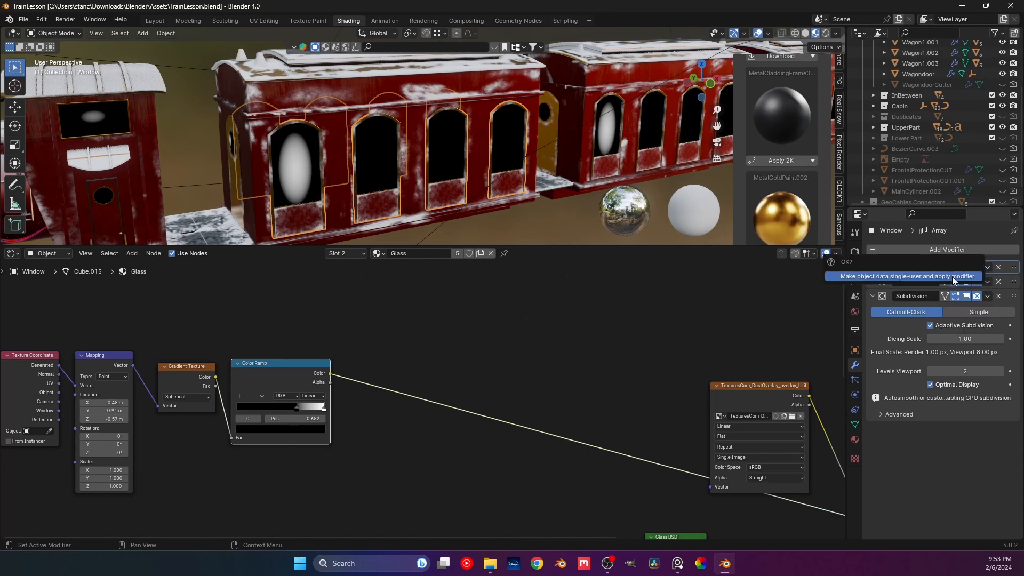
Step: Separate the second, third and fourth windows of the first wagon into individual objects
middle_click_drag(559, 177, 443, 158)
key("Tab")
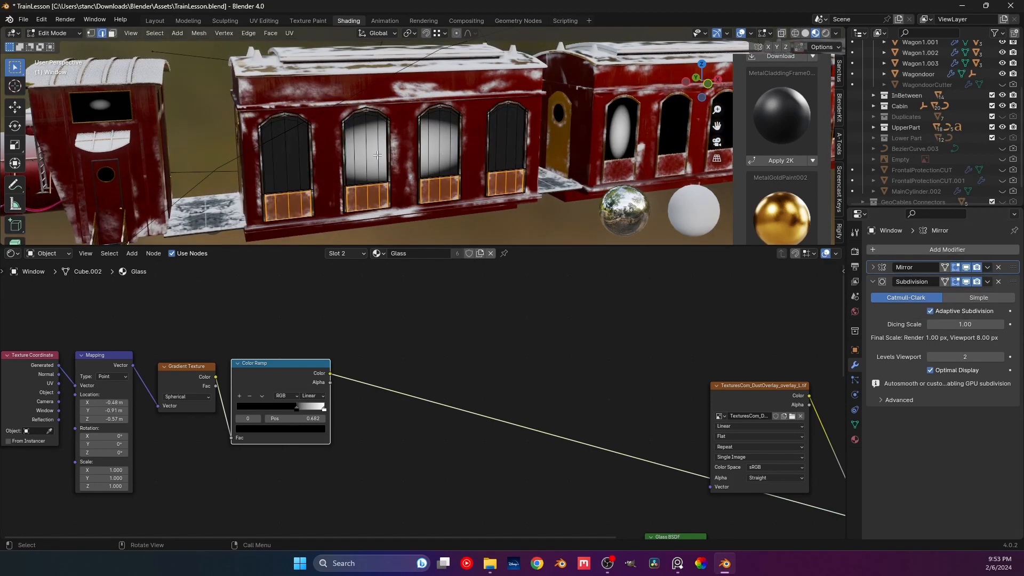
key("alt+a")
key("l")
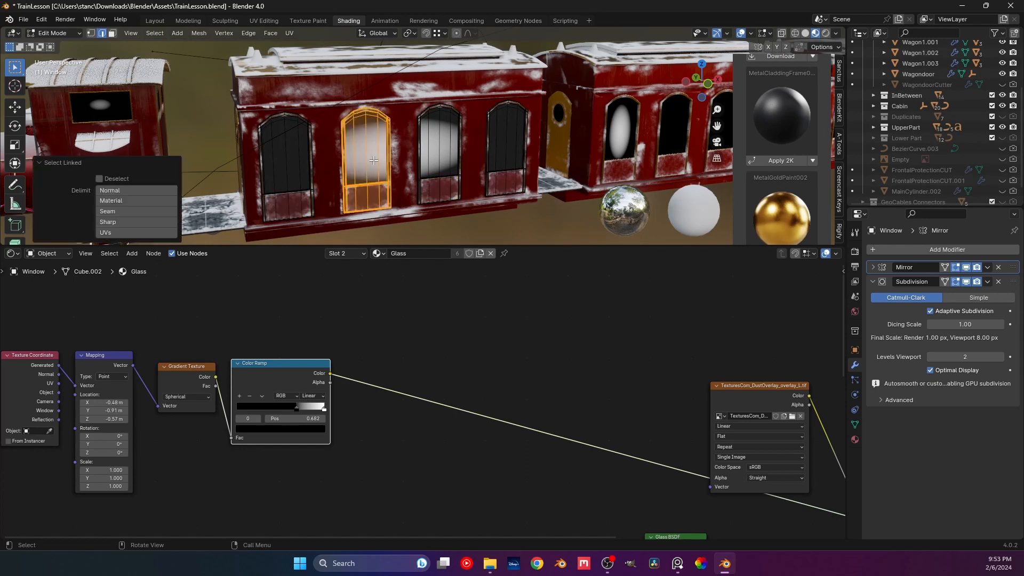
key("p")
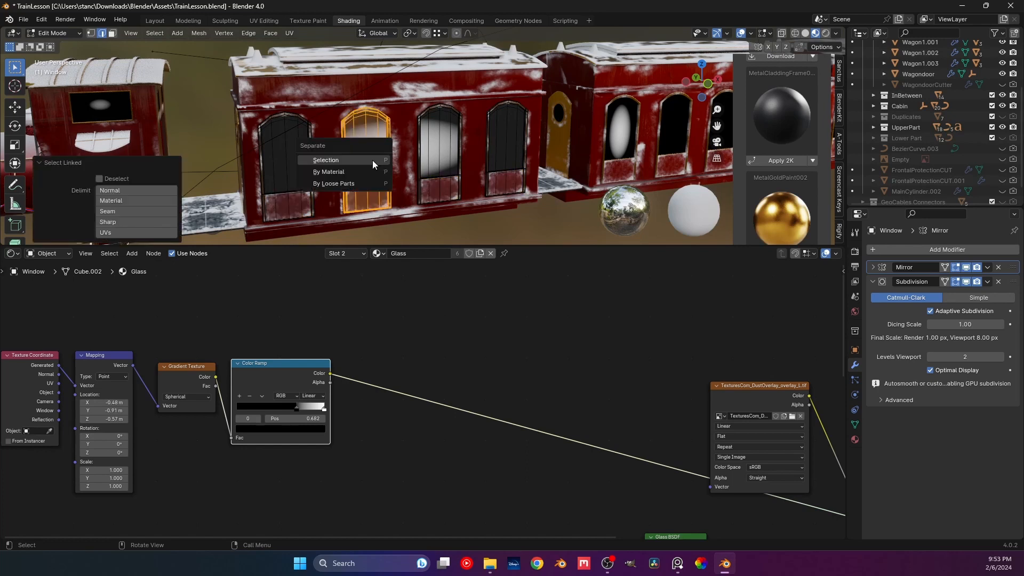
left_click(372, 160)
key("l")
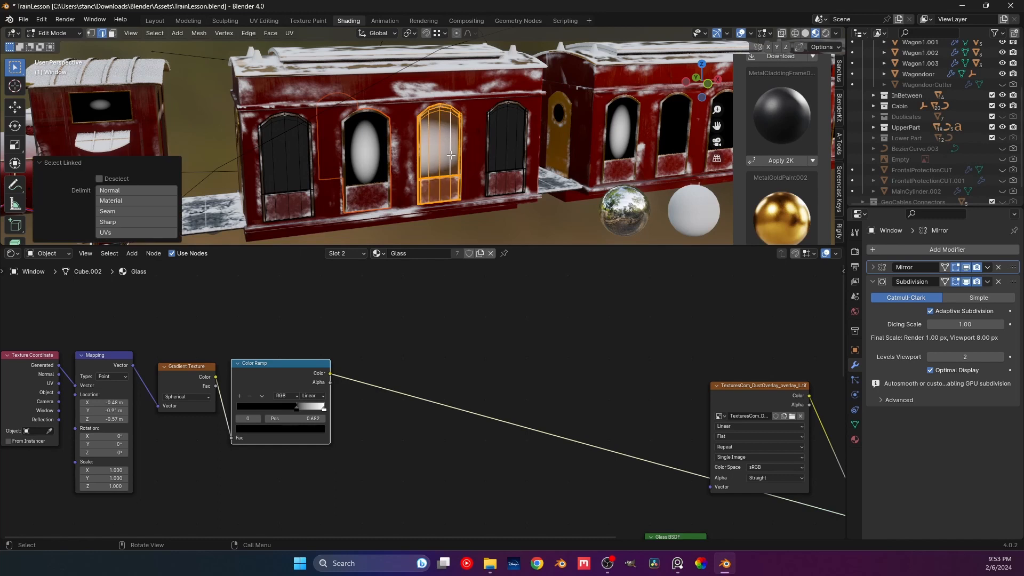
key("p")
left_click(452, 154)
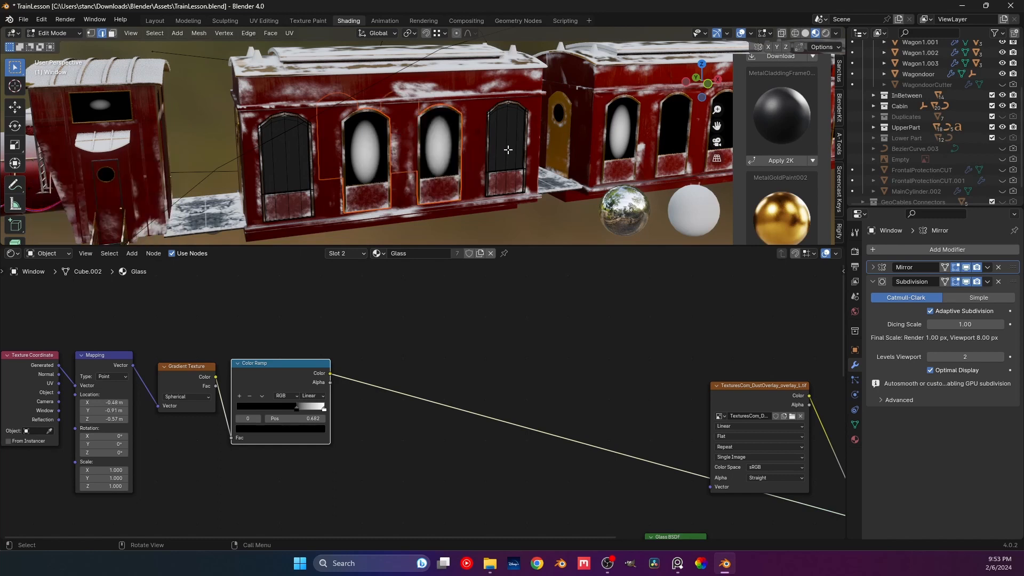
key("l")
key("p")
left_click(508, 150)
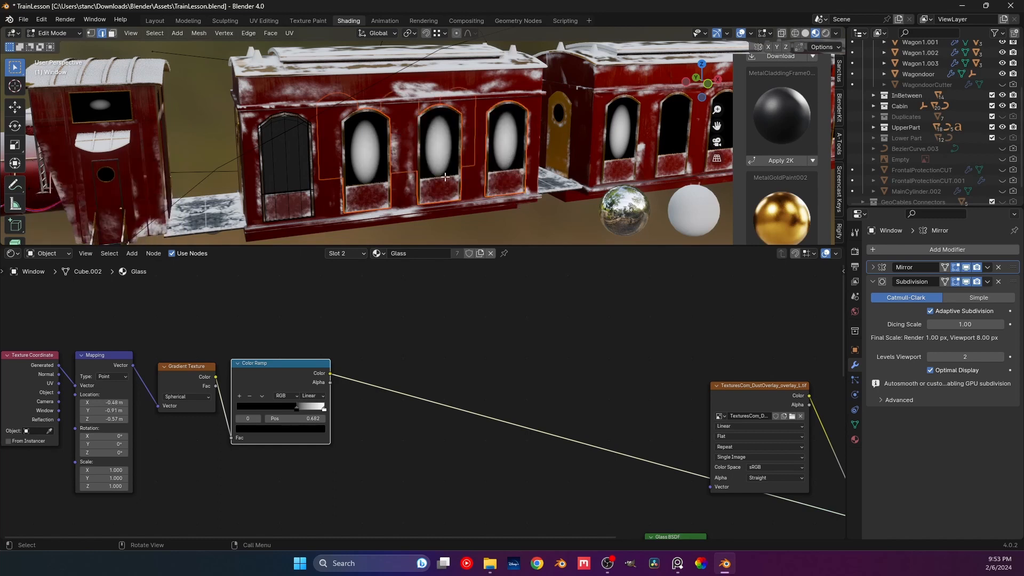
middle_click_drag(422, 167, 433, 168)
key("Tab")
Step: Inspect the remaining first window of the wagon, hiding it briefly and revealing it again
left_click(303, 159)
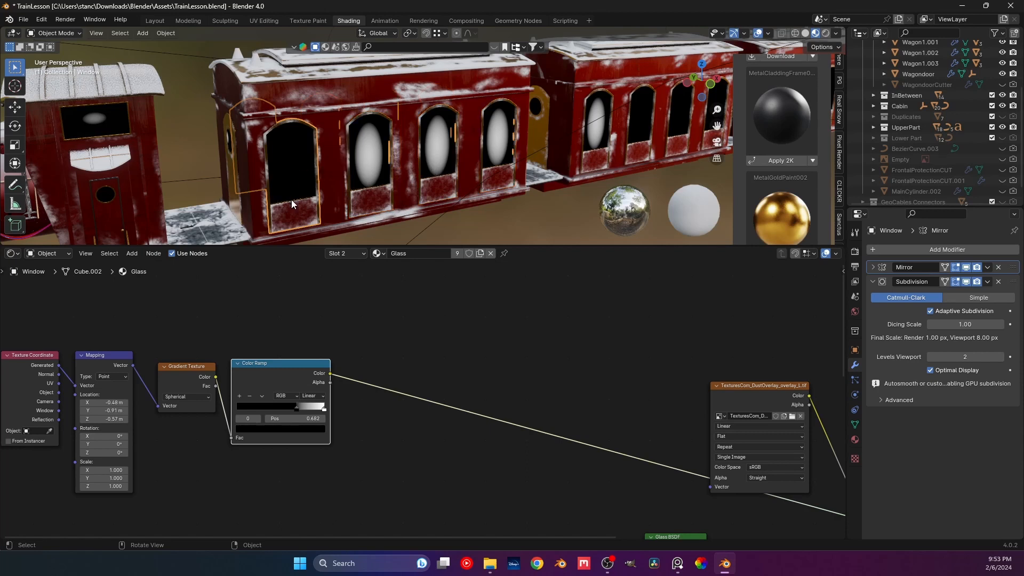
middle_click_drag(291, 200, 287, 165)
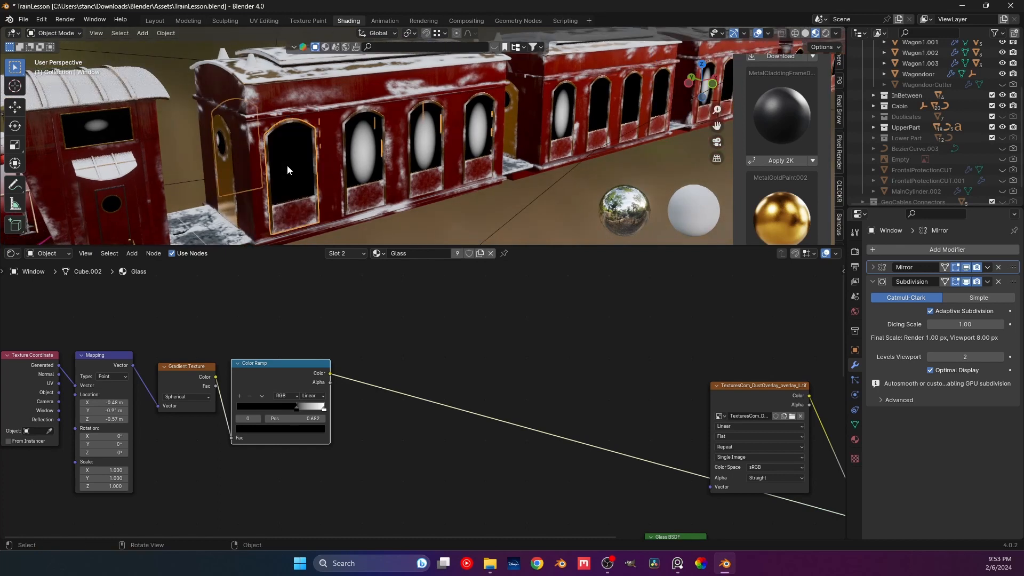
middle_click_drag(236, 330, 256, 318)
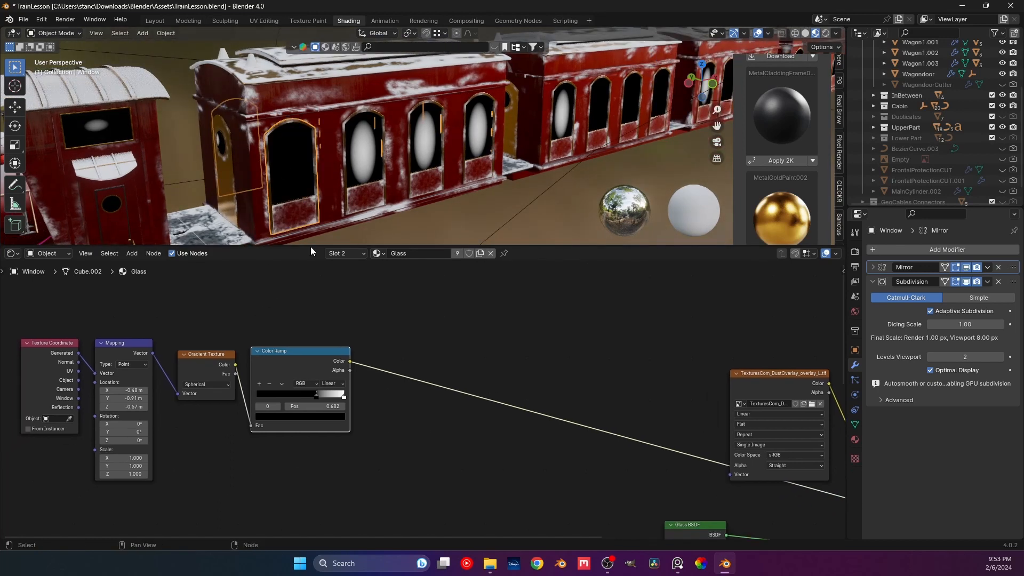
middle_click_drag(311, 241, 370, 193)
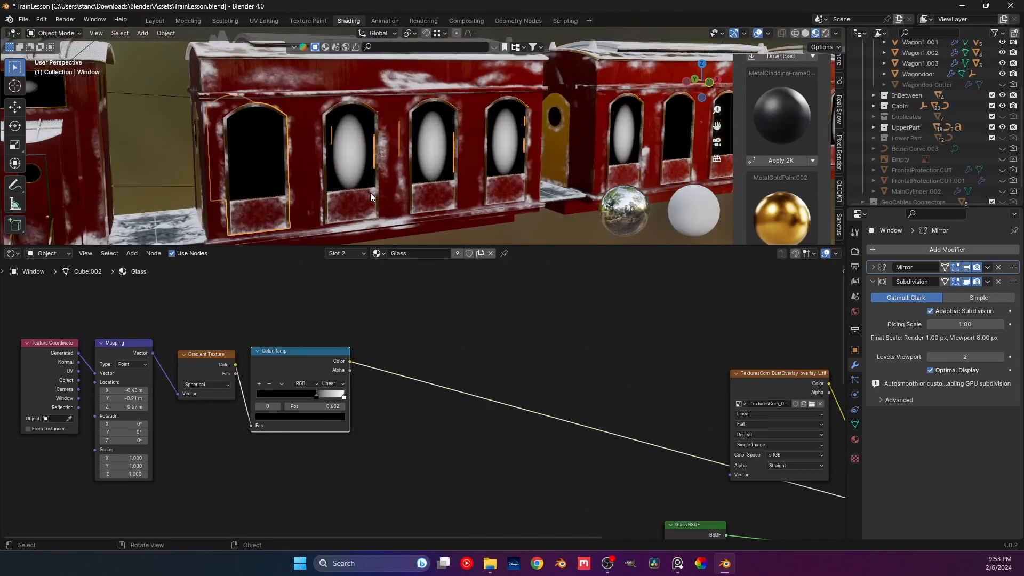
left_click(411, 232)
scroll(426, 221, "down", 2)
left_click(292, 162)
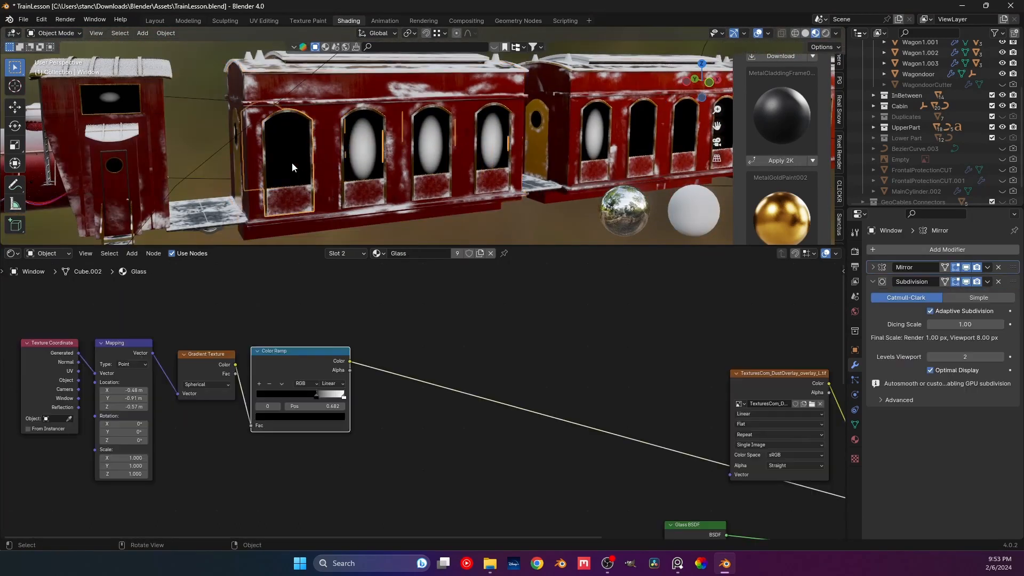
middle_click_drag(292, 163, 375, 170)
key("h")
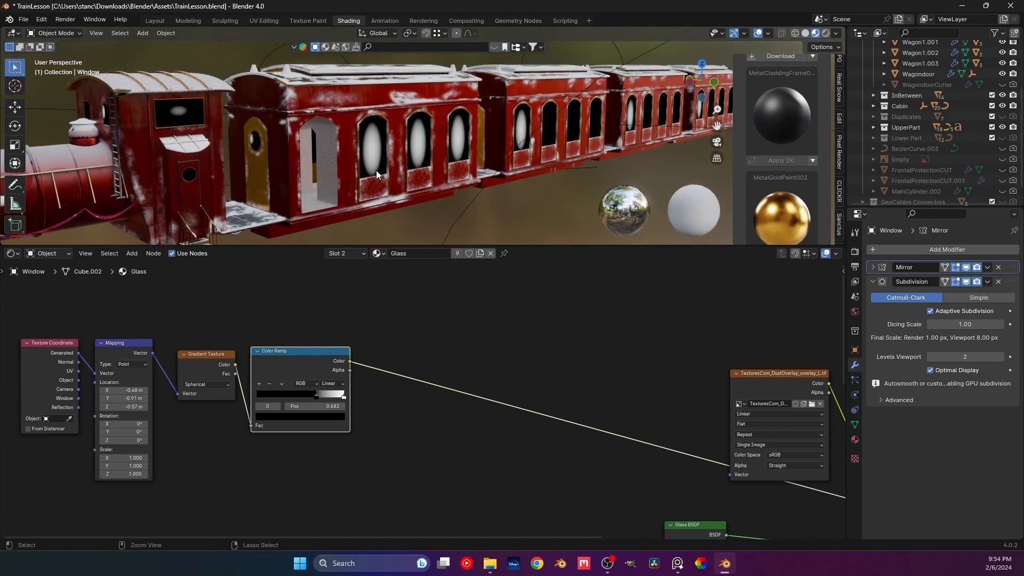
key("alt+h")
Step: Try moving the whole mesh of the first wagon's remaining window outward along the global Y axis
key("Tab")
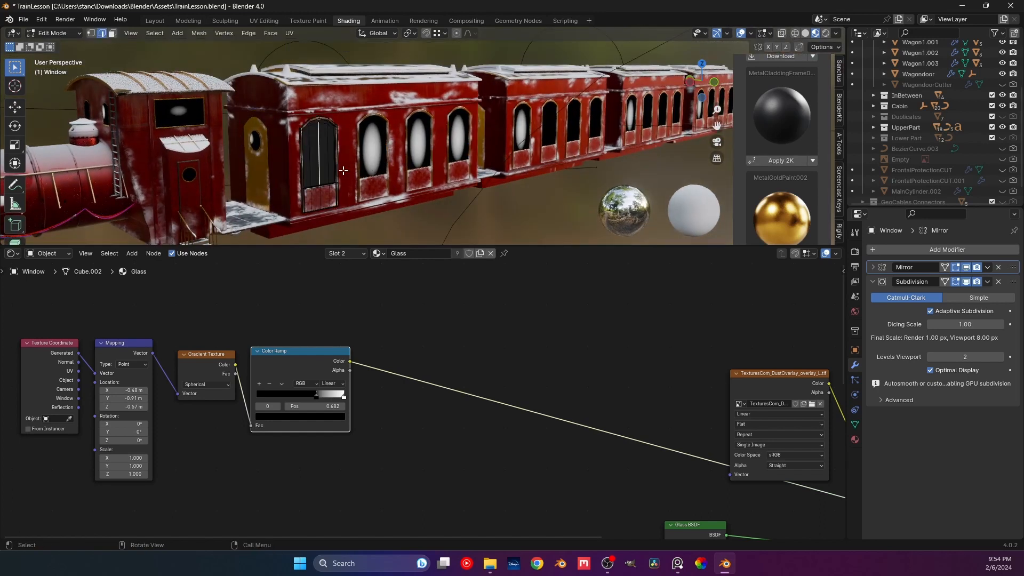
middle_click_drag(348, 174, 429, 202)
key("a")
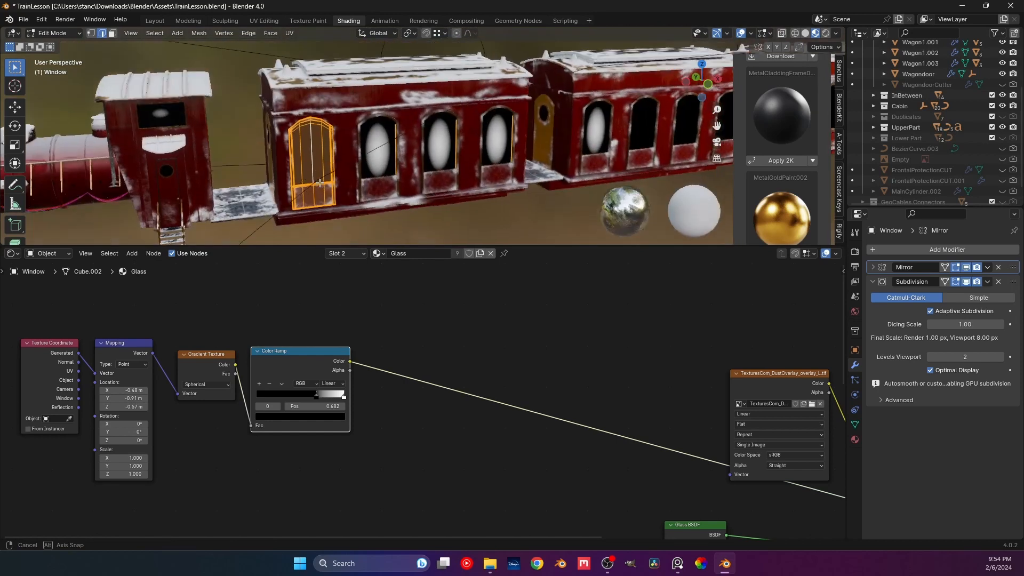
left_click(437, 226)
scroll(435, 160, "up", 3)
middle_click_drag(402, 150, 341, 166)
key("a")
scroll(345, 166, "down", 3)
key("g")
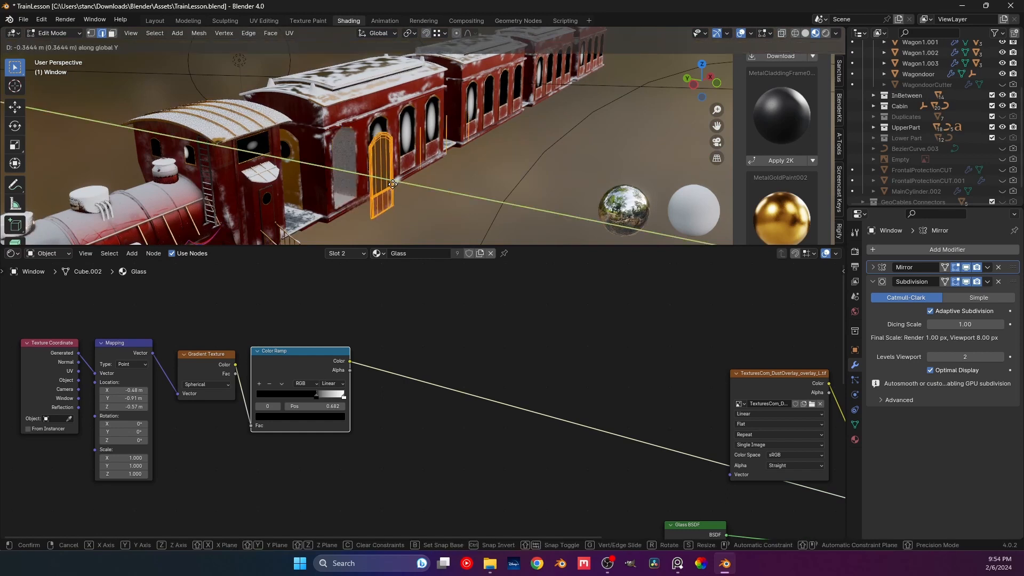
left_click(392, 169)
Step: Select the stray floating edges beside the moved window along with its linked geometry, and merge the vertices by distance at 0.0001 m
scroll(392, 170, "up", 4)
middle_click_drag(392, 170, 482, 181)
left_click(454, 166)
left_click(461, 182, "shift")
left_click(518, 147, "shift")
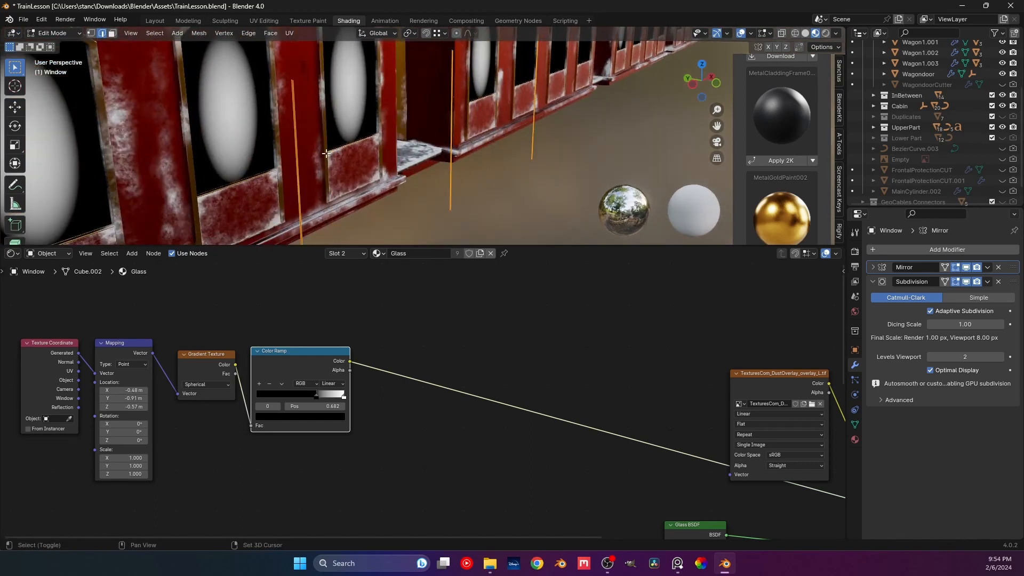
middle_click_drag(518, 147, 472, 143)
scroll(467, 159, "down", 2)
key("l")
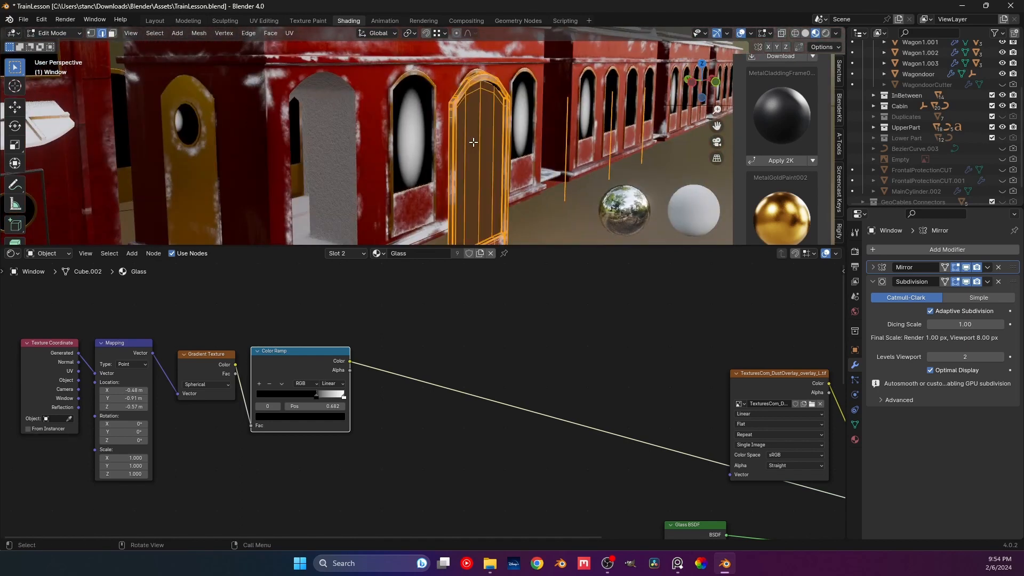
key("m")
left_click(468, 177)
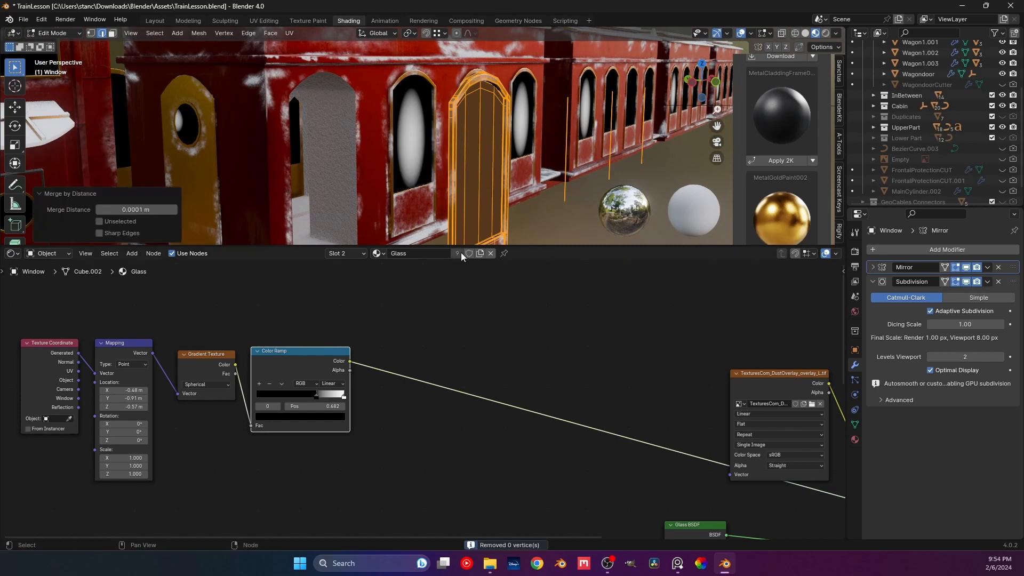
Step: Undo the merge, the window move, the window separations and the Array application
middle_click_drag(533, 133, 387, 176, "shift")
key("ctrl+z")
key("ctrl+z")
key("ctrl+z")
key("ctrl+z")
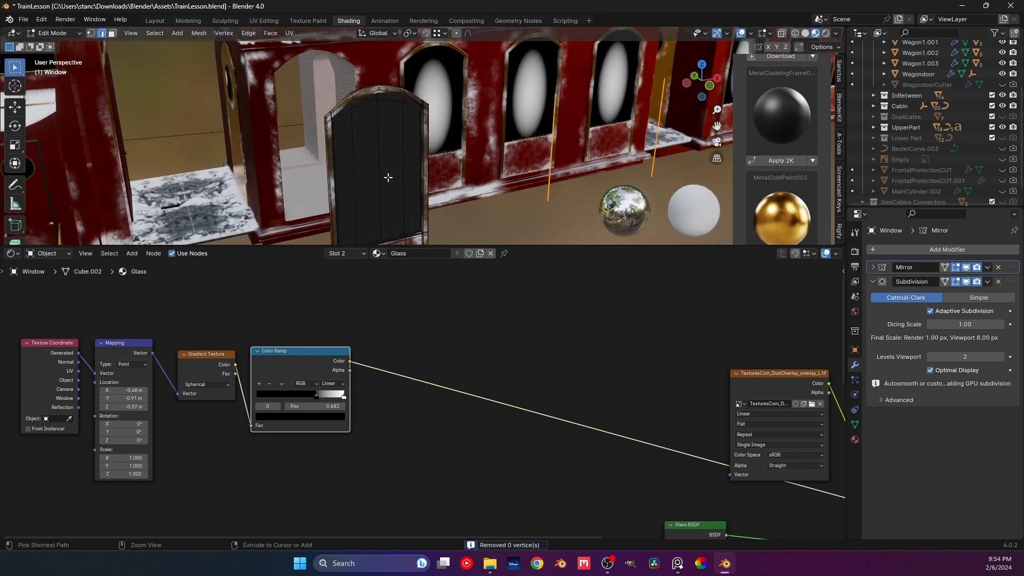
key("ctrl+z")
key("ctrl+z")
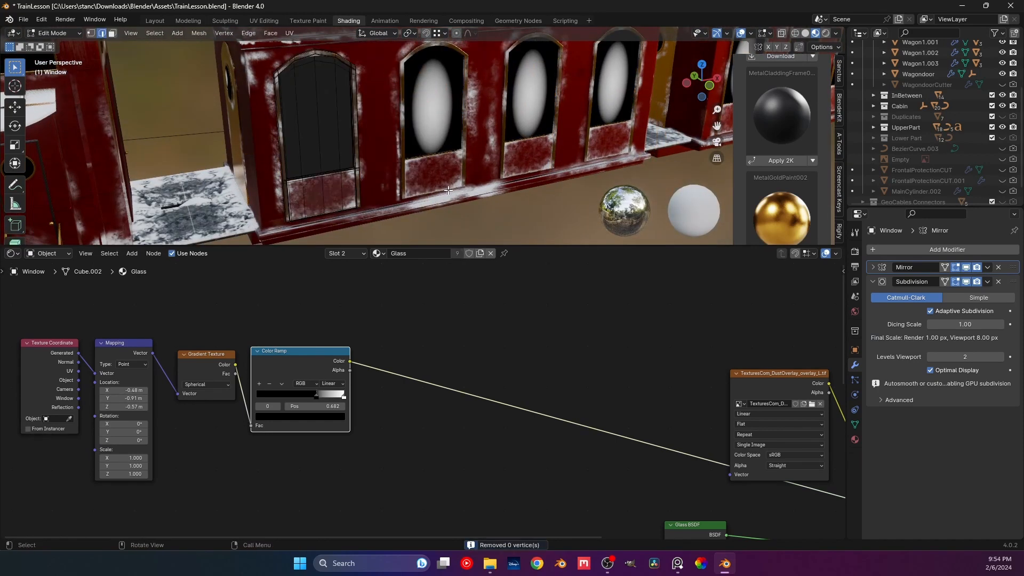
key("ctrl+z")
key("ctrl+z")
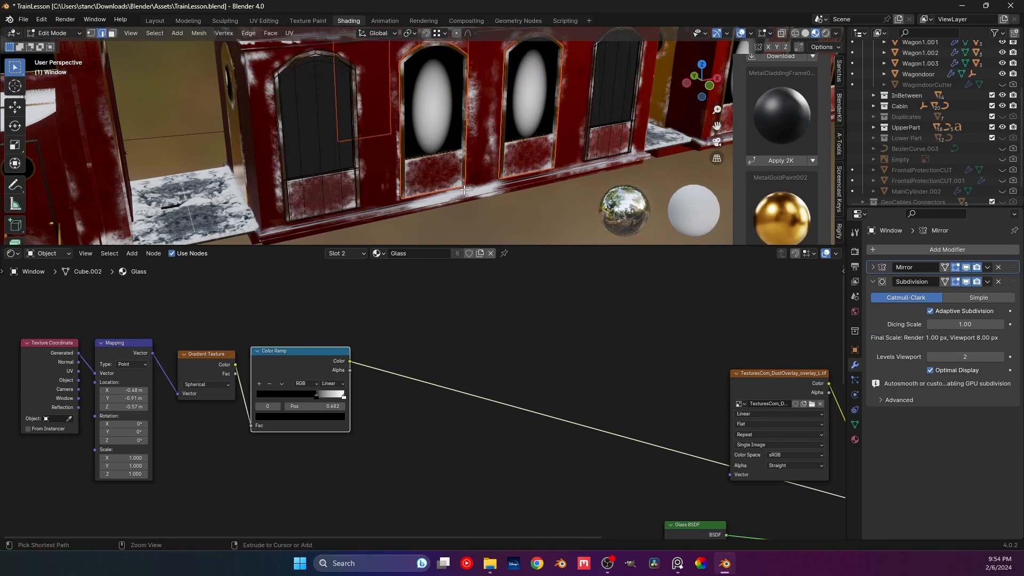
key("ctrl+z")
key("ctrl+z")
key("ctrl+z")
key("ctrl+z")
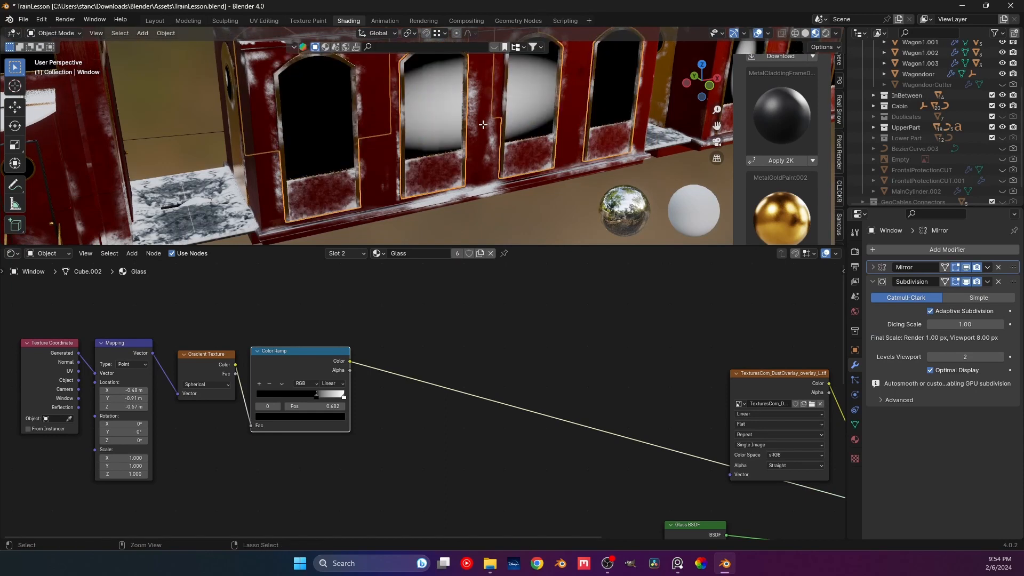
left_click(479, 229)
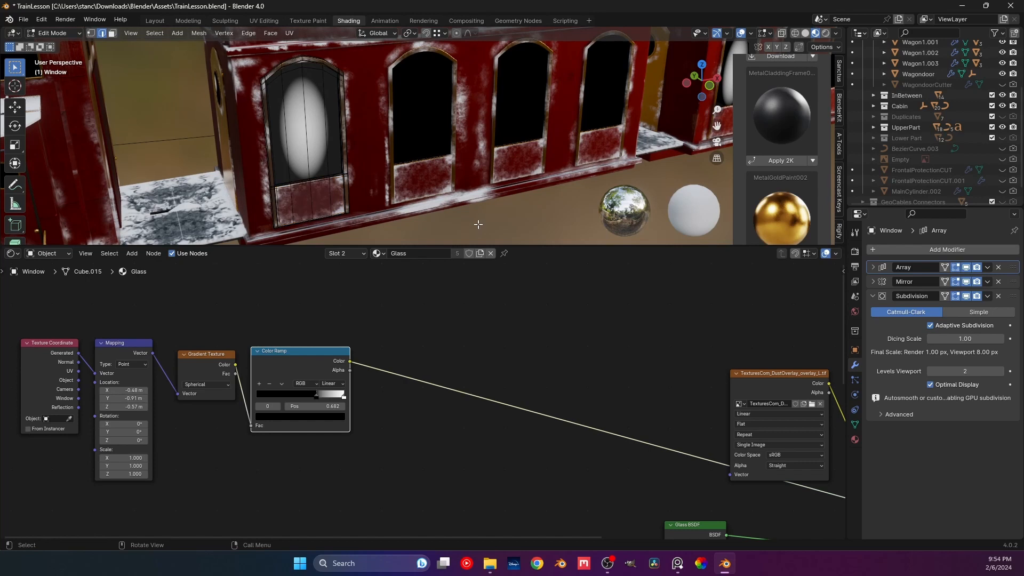
Step: Apply the first wagon window's Array modifier, making its object data single-user
key("Tab")
key("Tab")
key("Tab")
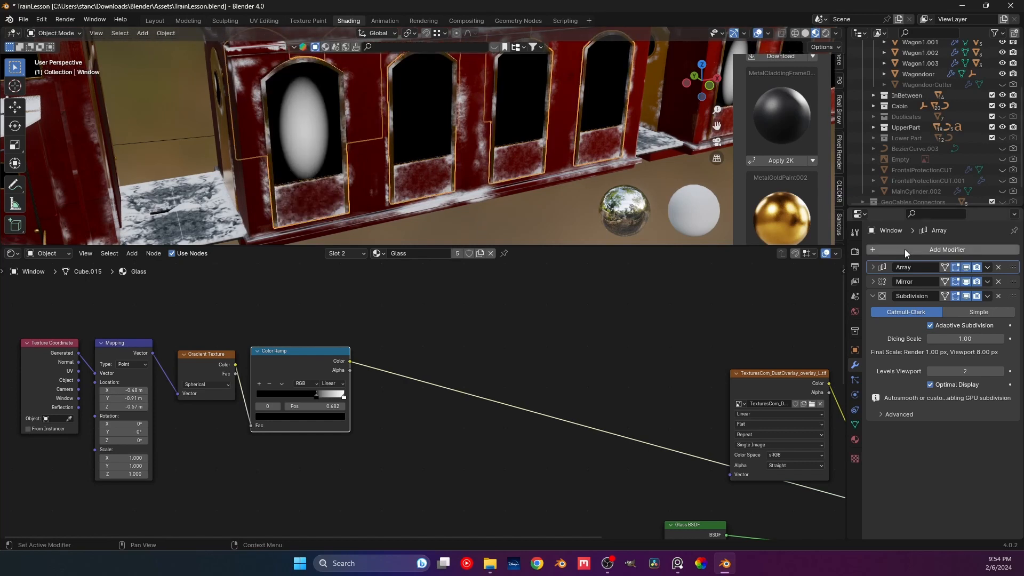
left_click(987, 267)
left_click(986, 267)
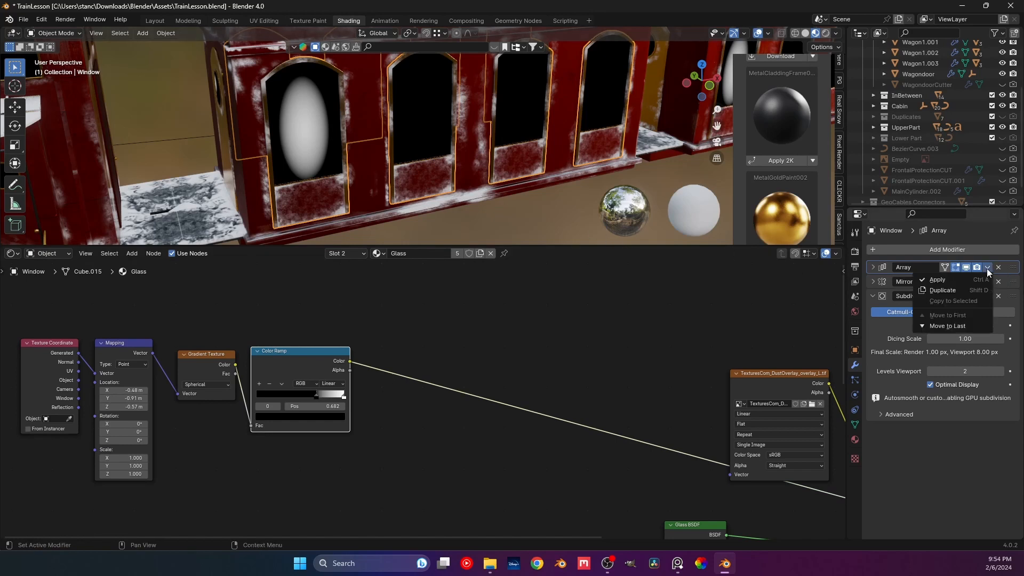
left_click(918, 279)
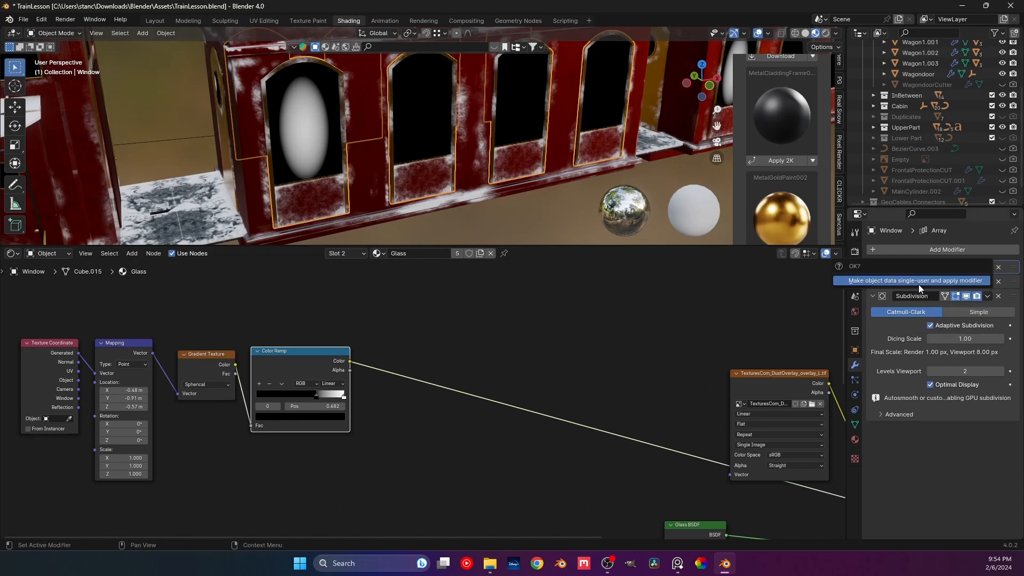
left_click(520, 203)
Step: Move the second window's linked geometry outward along the global Y axis by about -0.44 m
left_click(418, 165)
key("Tab")
mouse_move(418, 166)
middle_mouse_down()
mouse_move(440, 178)
mouse_move(410, 173)
middle_mouse_up()
middle_click_drag(355, 143, 398, 148, "shift")
key("l")
key("g")
key("y")
left_click(486, 159)
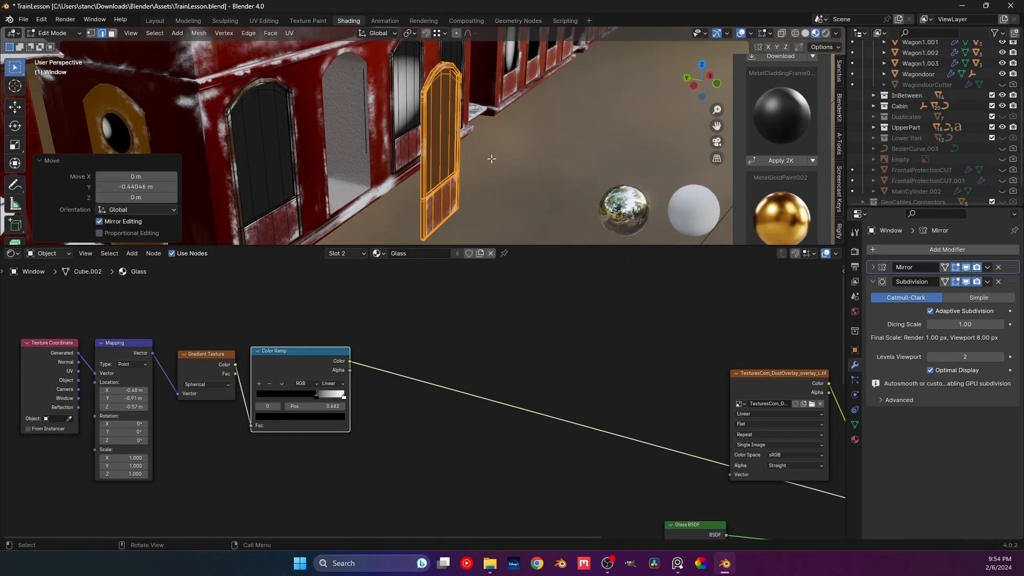
Step: Check the geometry left in the opening behind the pulled-out window, and undo the window's move
scroll(352, 158, "up", 5)
middle_click_drag(349, 159, 383, 98)
left_click(238, 124)
scroll(241, 126, "down", 5)
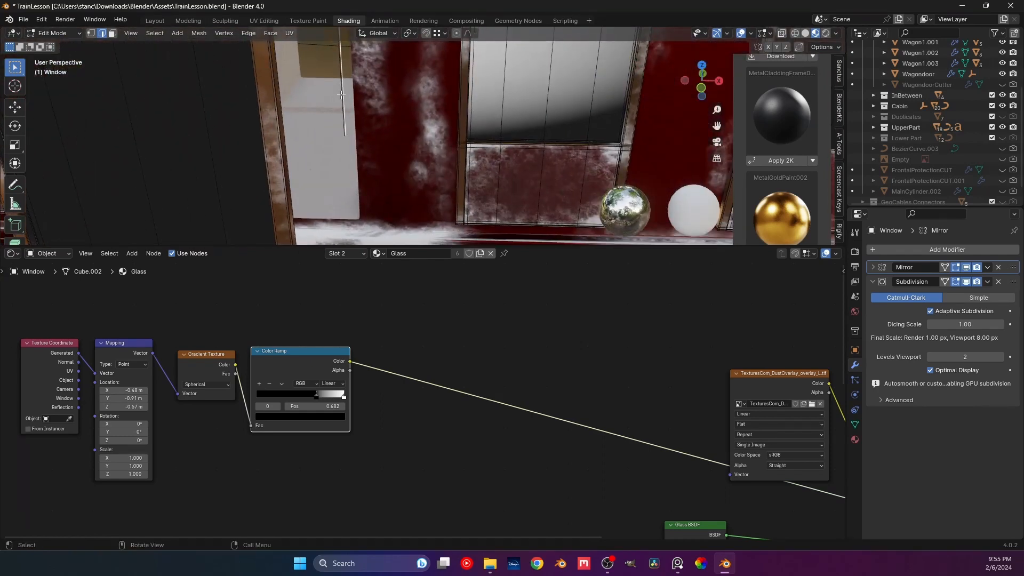
scroll(341, 95, "down", 2)
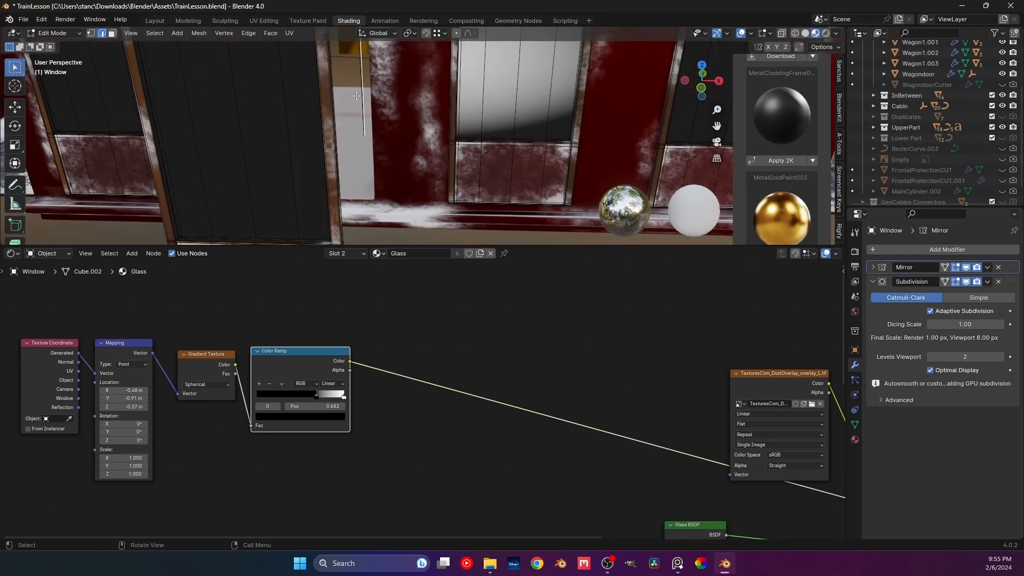
key("l")
middle_click_drag(357, 96, 373, 136)
left_click(449, 234)
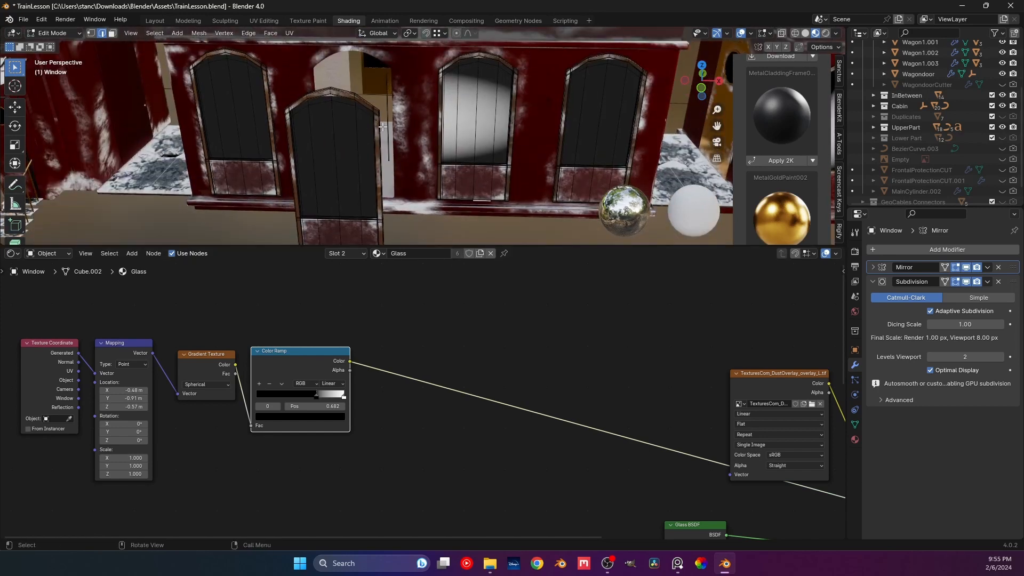
key("ctrl+z")
key("ctrl+z")
key("ctrl+z")
key("ctrl+z")
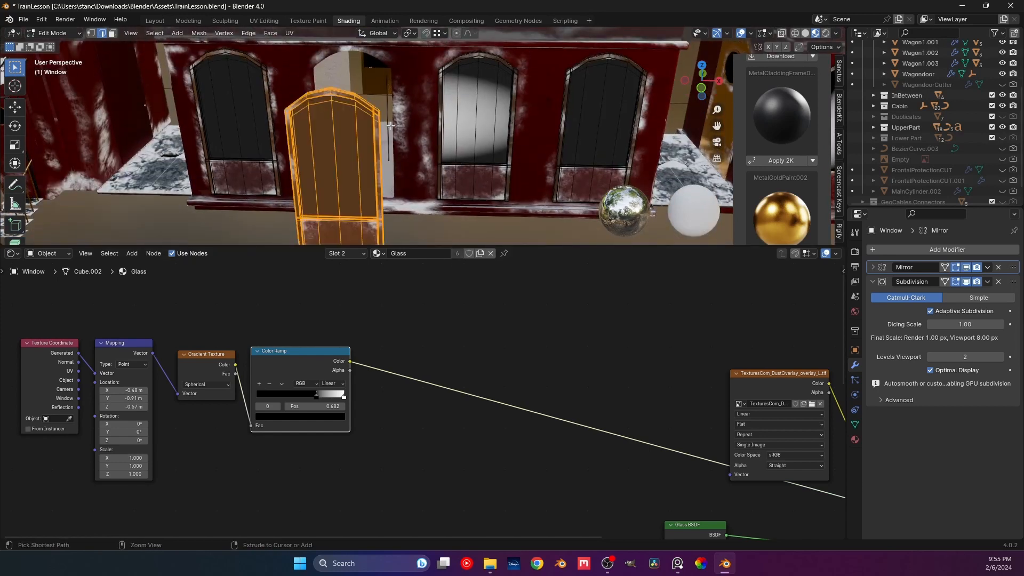
Step: Separate the linked geometry of the second, third and fourth windows into individual objects
middle_click_drag(351, 122, 363, 122)
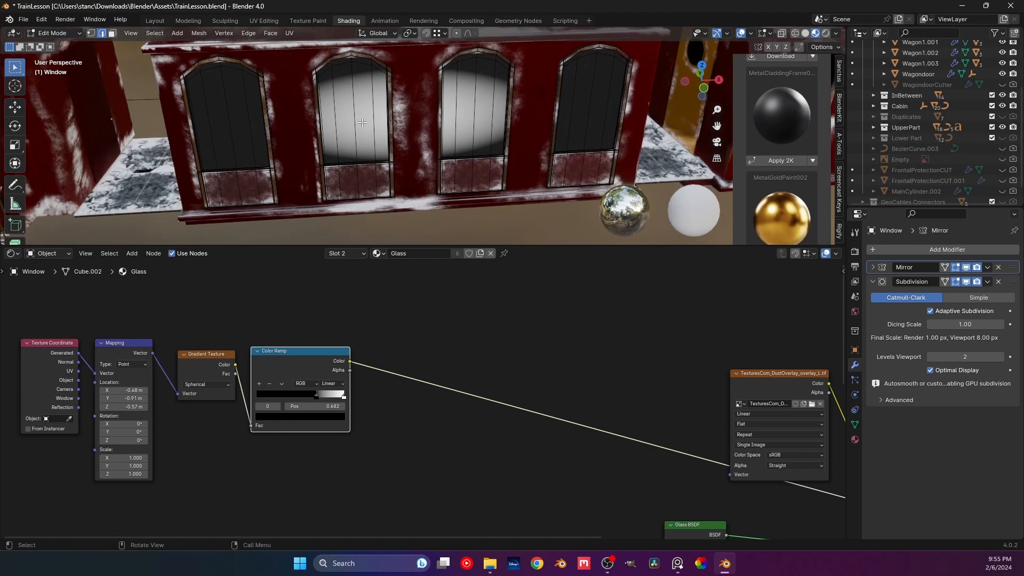
key("l")
key("p")
left_click(362, 153)
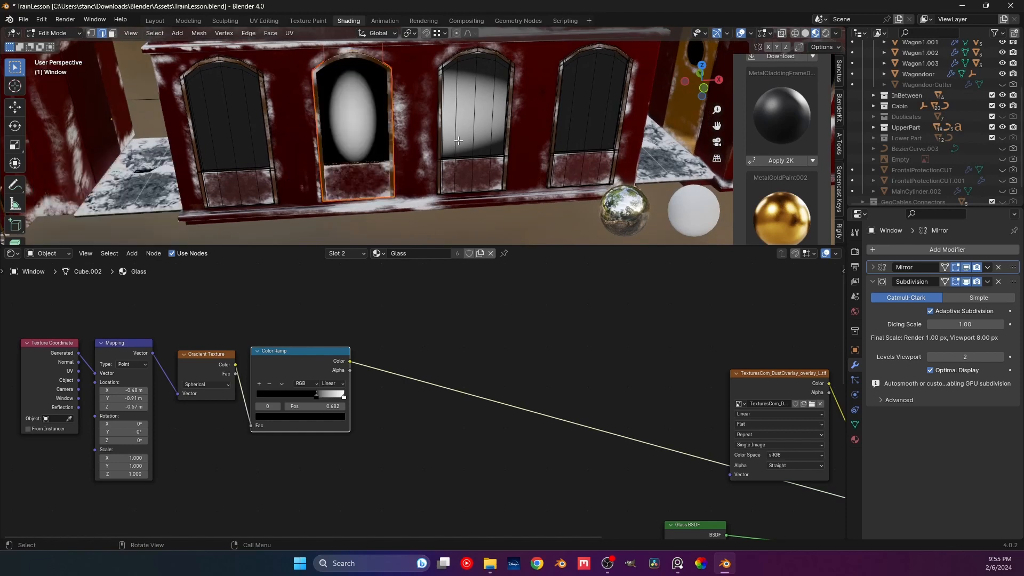
key("l")
key("p")
left_click(459, 141)
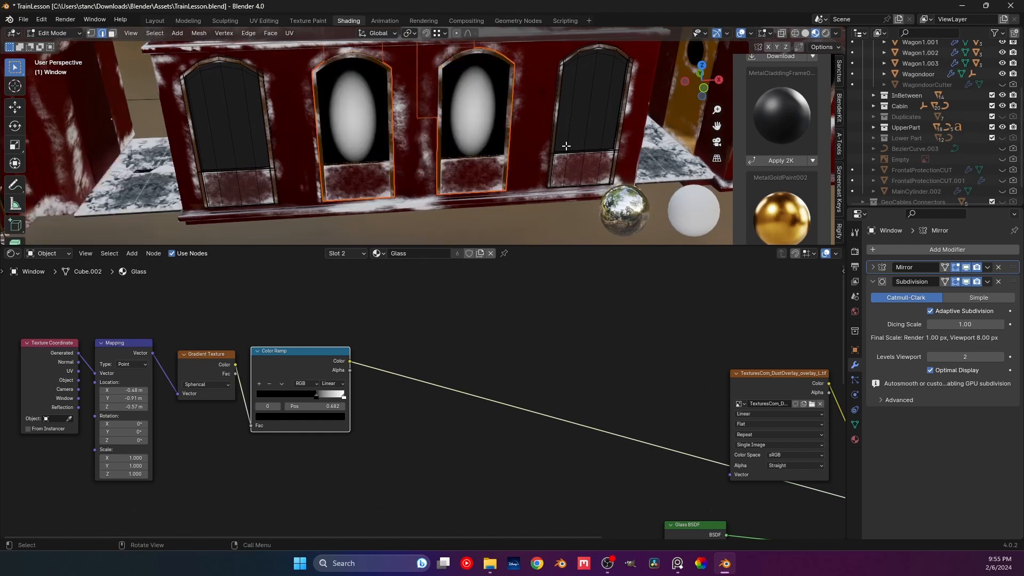
key("l")
key("p")
left_click(575, 133)
middle_click_drag(574, 133, 462, 210)
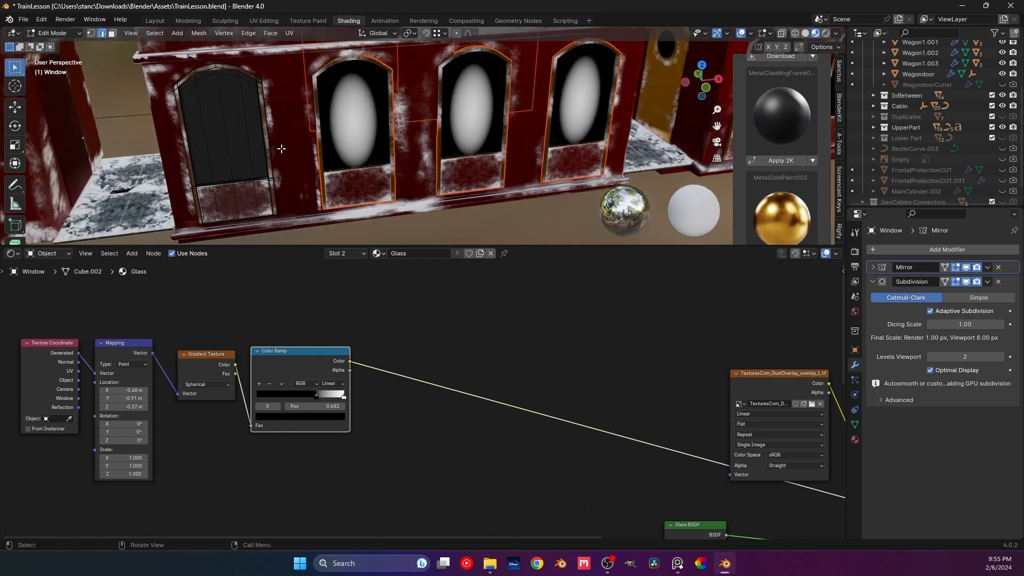
Step: Edit the first window object on its own and delete the leftover linked vertices from its mesh
key("Tab")
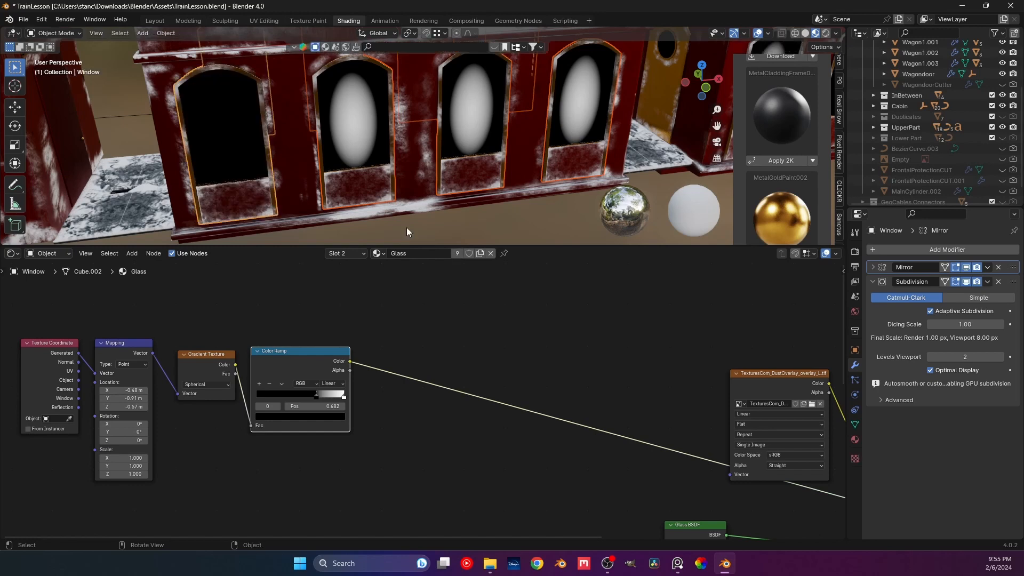
key("Tab")
middle_click_drag(371, 170, 370, 164)
key("Tab")
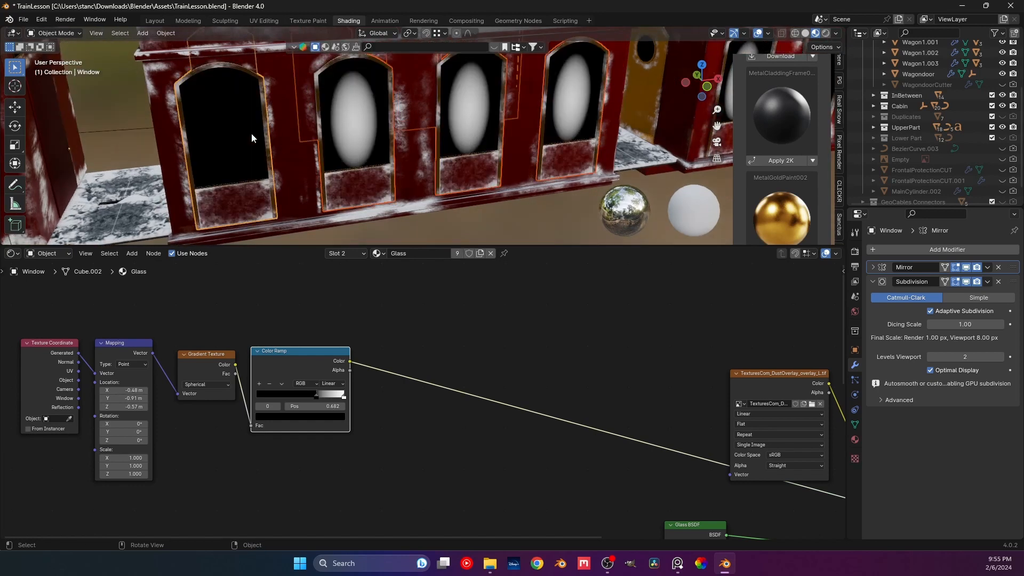
left_click(230, 128)
key("Tab")
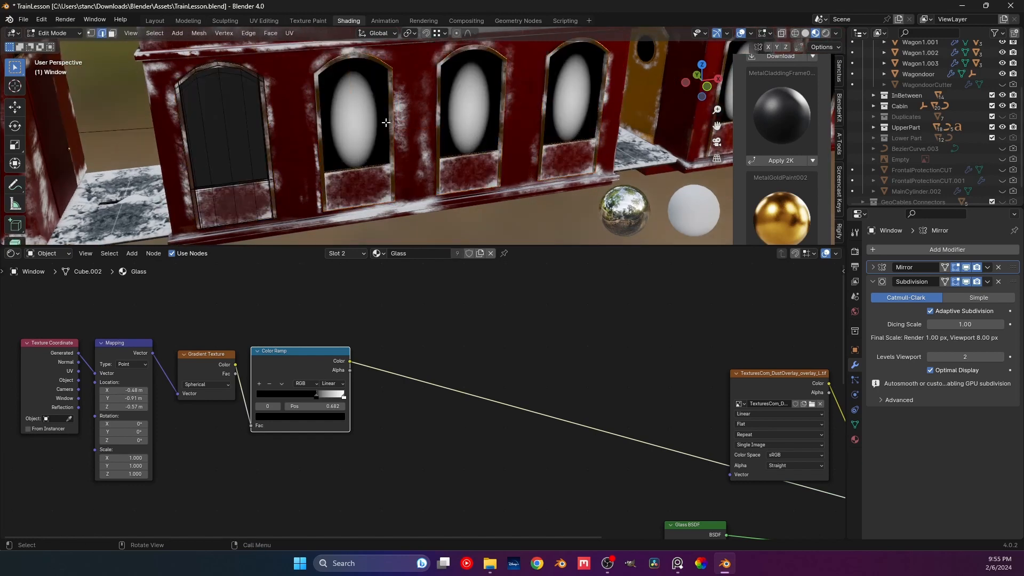
key("ctrl+l")
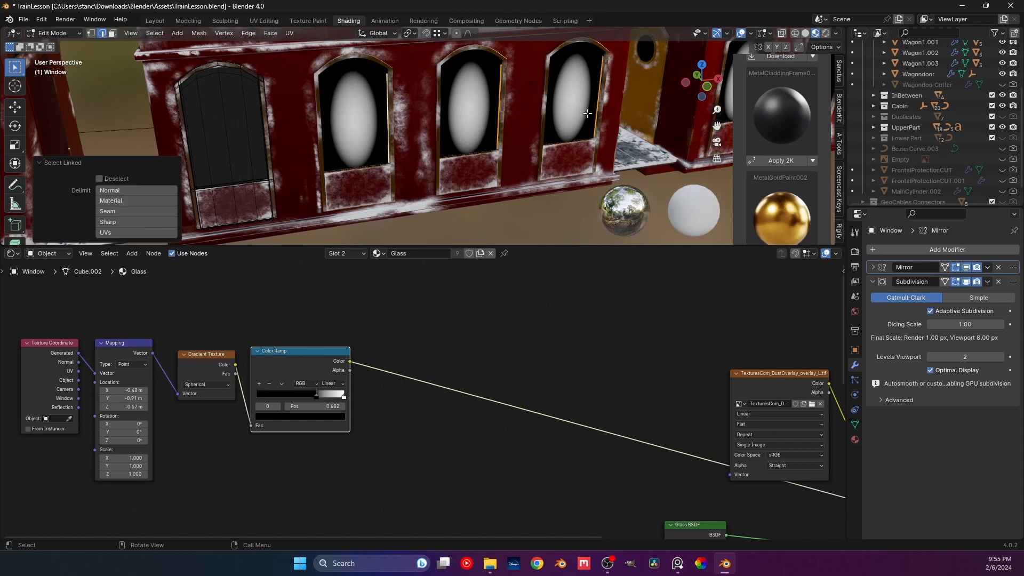
key("x")
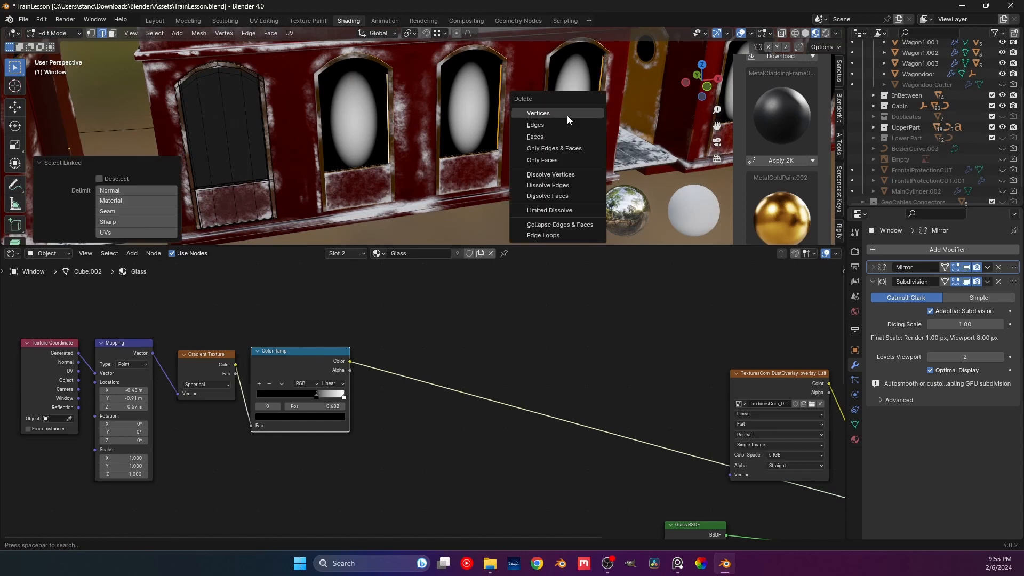
left_click(567, 115)
Step: Examine the separated windows from both sides of the wagon and the Mapping and gradient nodes of the Glass material
middle_click_drag(392, 121, 370, 169)
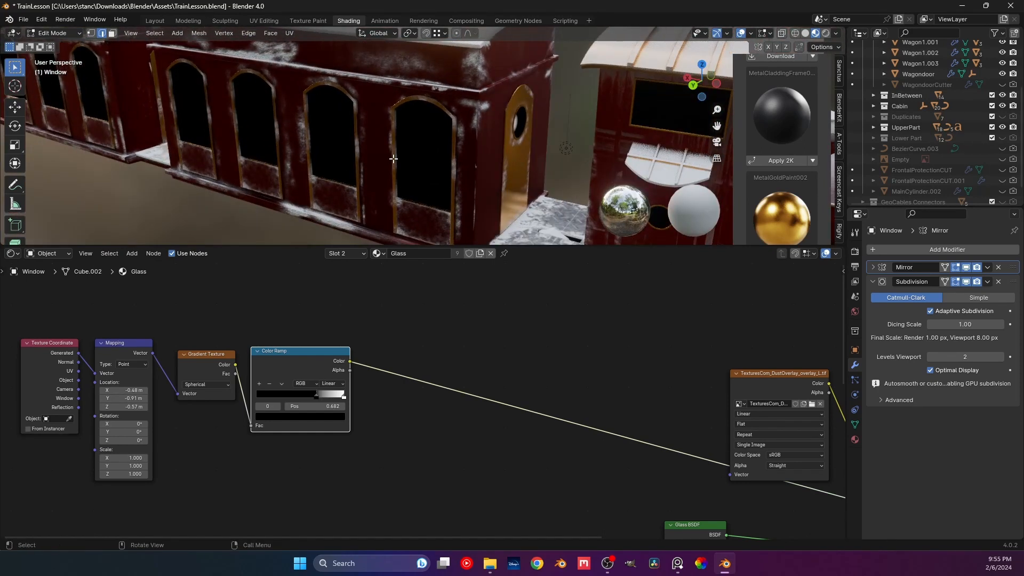
key("l")
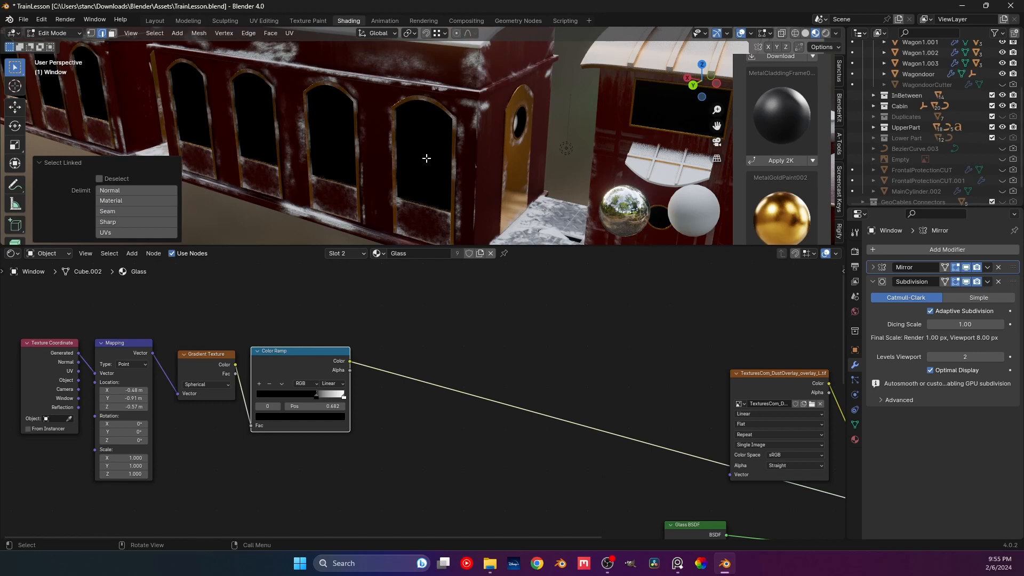
middle_click_drag(427, 158, 365, 130)
scroll(670, 135, "down", 3)
middle_click_drag(631, 129, 428, 163)
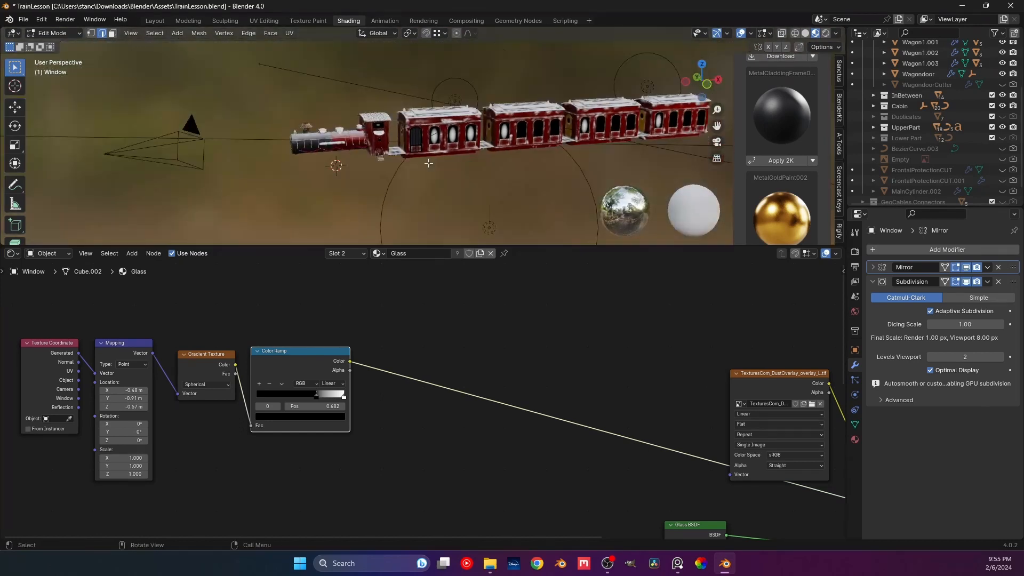
scroll(428, 163, "up", 8)
key("Tab")
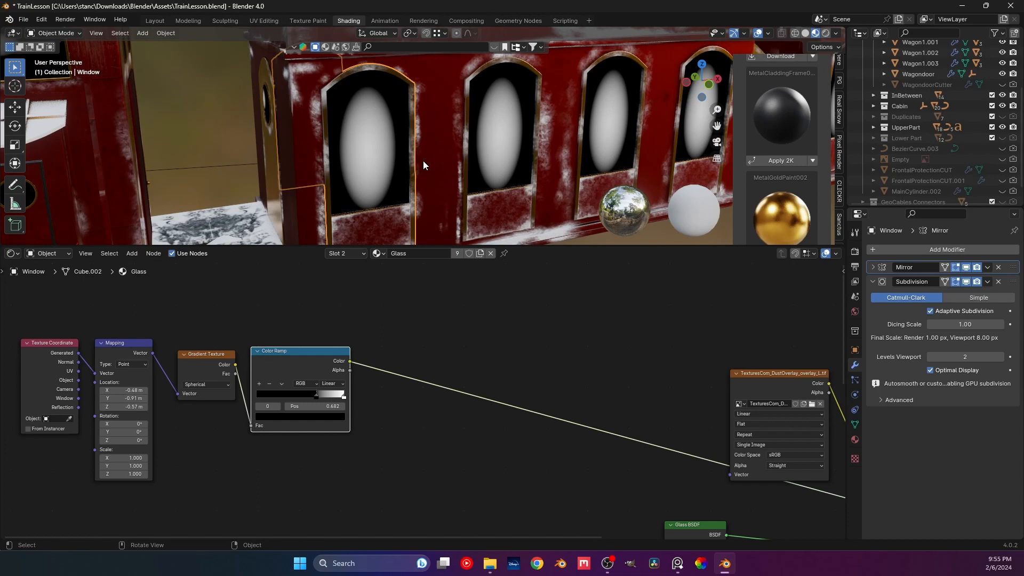
scroll(383, 183, "down", 3)
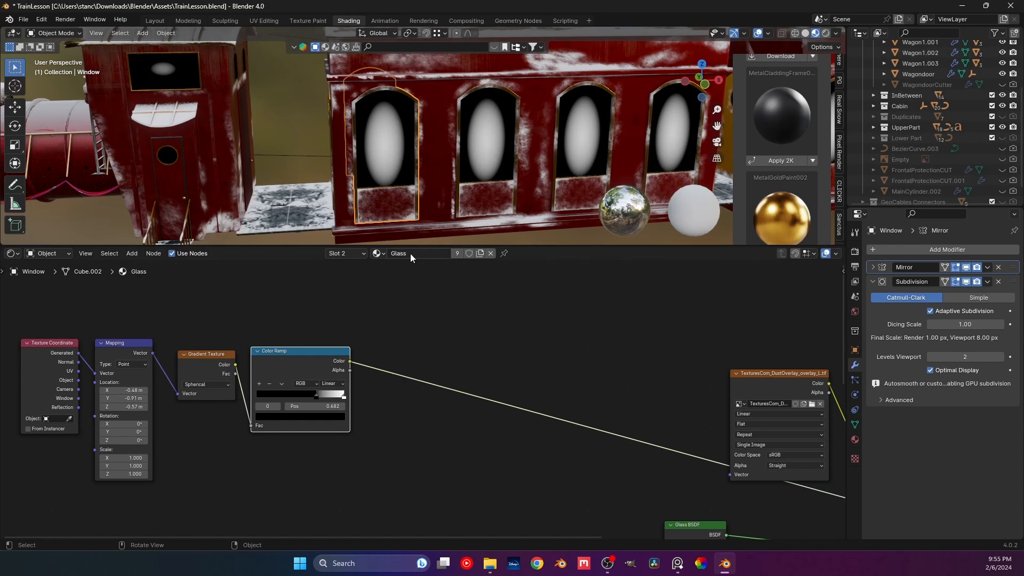
middle_click_drag(354, 339, 346, 324)
middle_click_drag(408, 224, 340, 190)
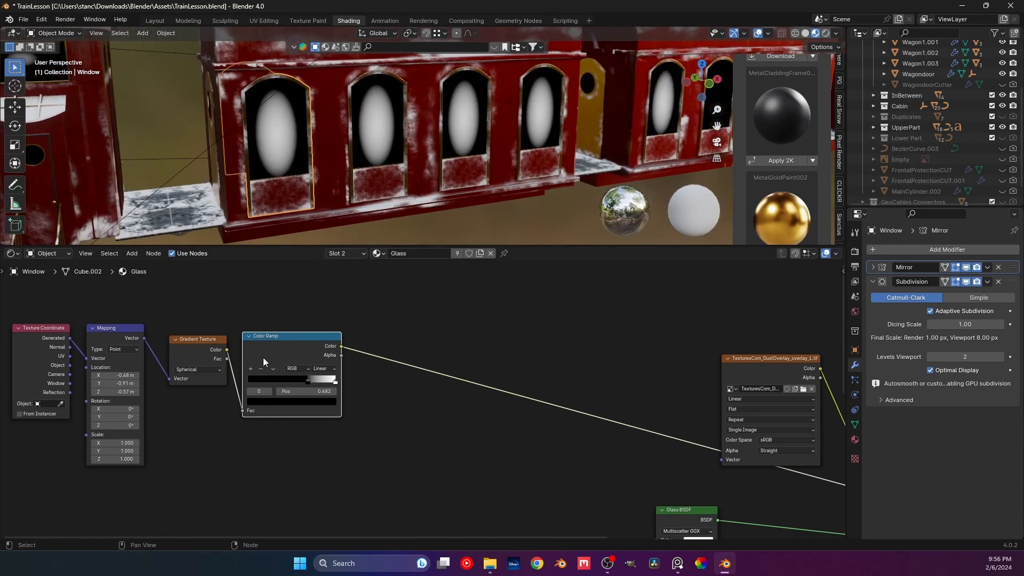
middle_click_drag(130, 403, 265, 411)
scroll(264, 411, "up", 1)
middle_click_drag(235, 460, 219, 427)
scroll(219, 426, "up", 4)
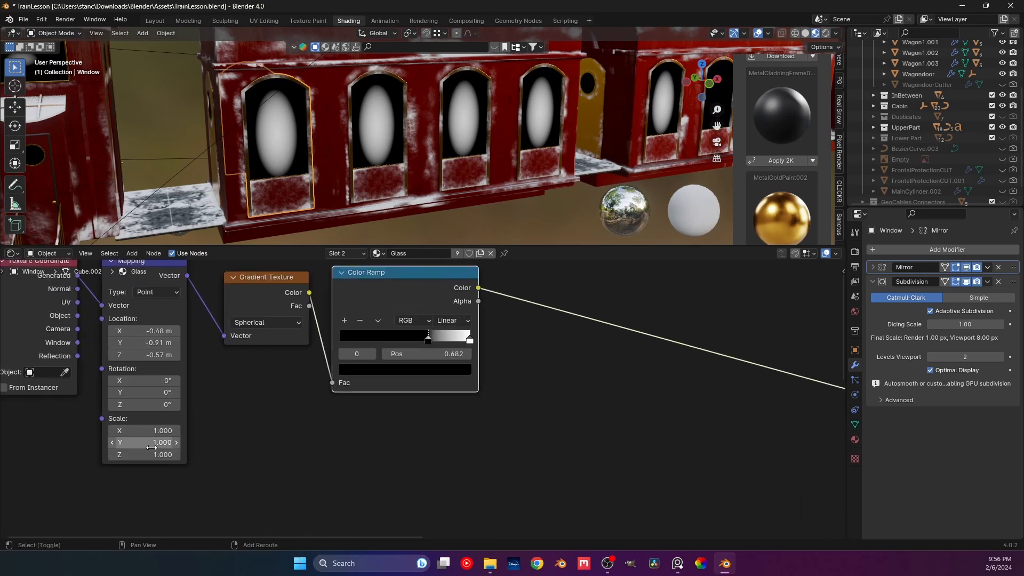
Step: Set the Mapping node's X scale to 0.720 and its X location to -0.36 m to widen and recenter the window gradient
mouse_move(146, 442)
left_mouse_down("shift")
mouse_move(115, 442)
mouse_move(148, 430)
mouse_move(128, 431)
mouse_move(137, 430)
left_mouse_up("shift")
key("ctrl+z")
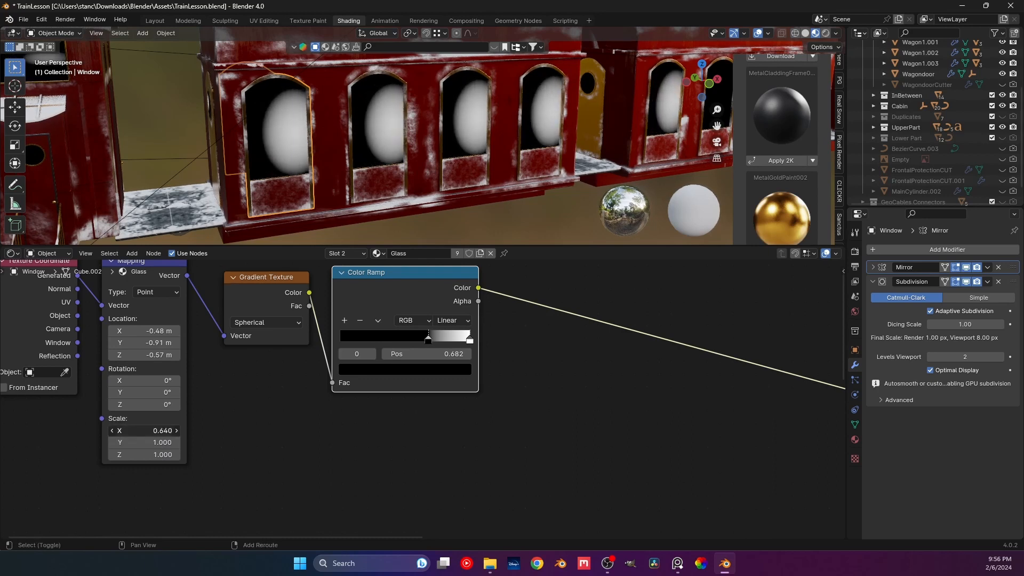
left_click_drag(154, 330, 166, 331, "shift")
left_click_drag(138, 436, 144, 436, "shift")
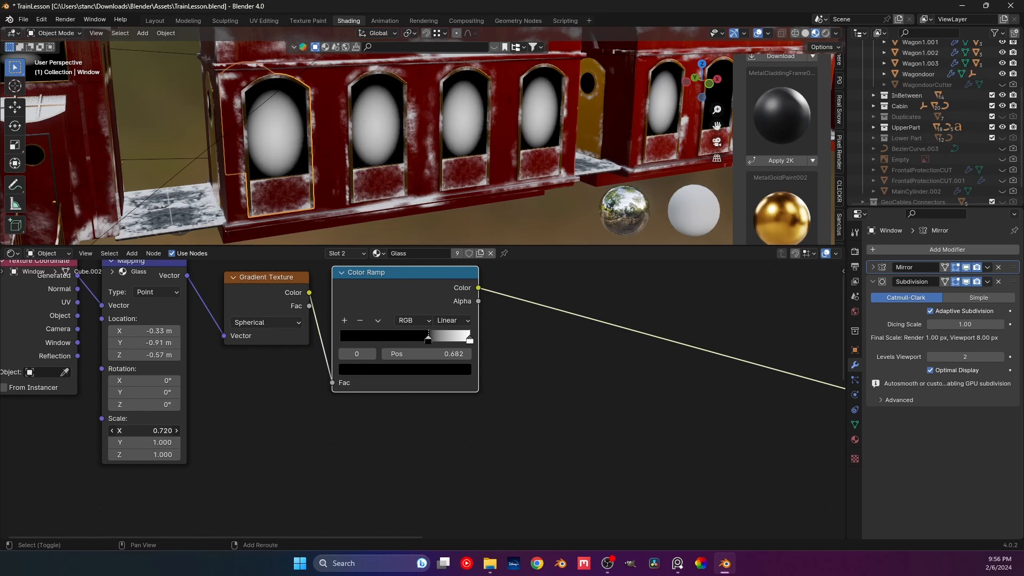
left_click_drag(144, 329, 141, 328, "shift")
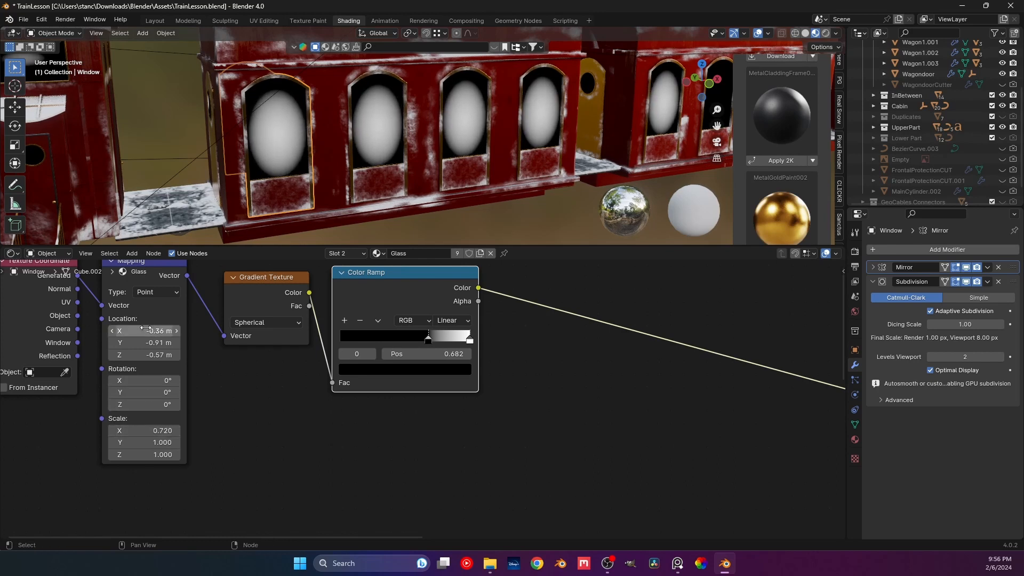
Step: Set the Mapping node's Y location to -0.84 m, its Y scale to 0.820 and its Z scale to 0.970
middle_click_drag(276, 155, 272, 233)
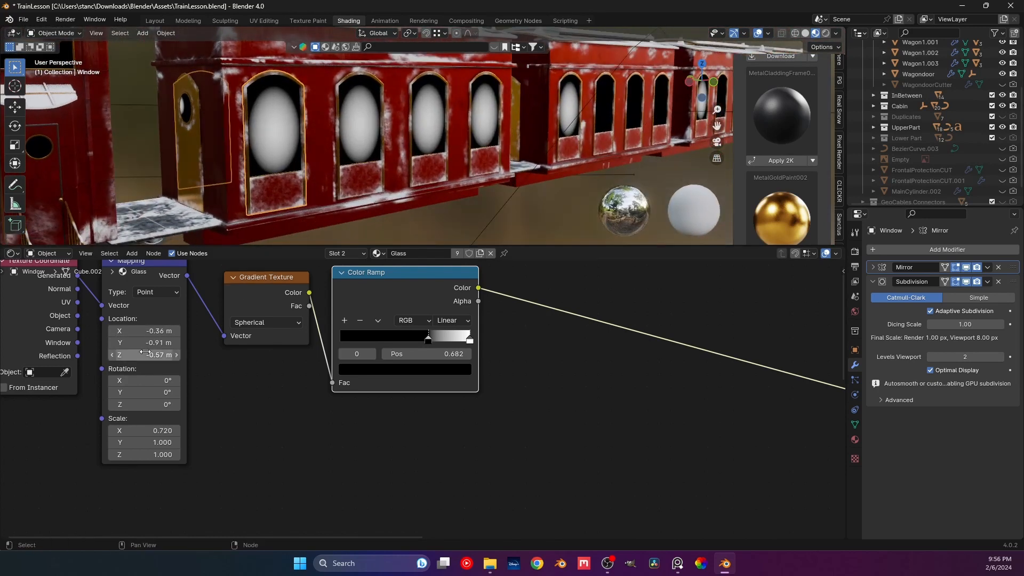
mouse_move(144, 342)
left_mouse_down("shift")
mouse_move(163, 342)
mouse_move(148, 342)
left_mouse_up("shift")
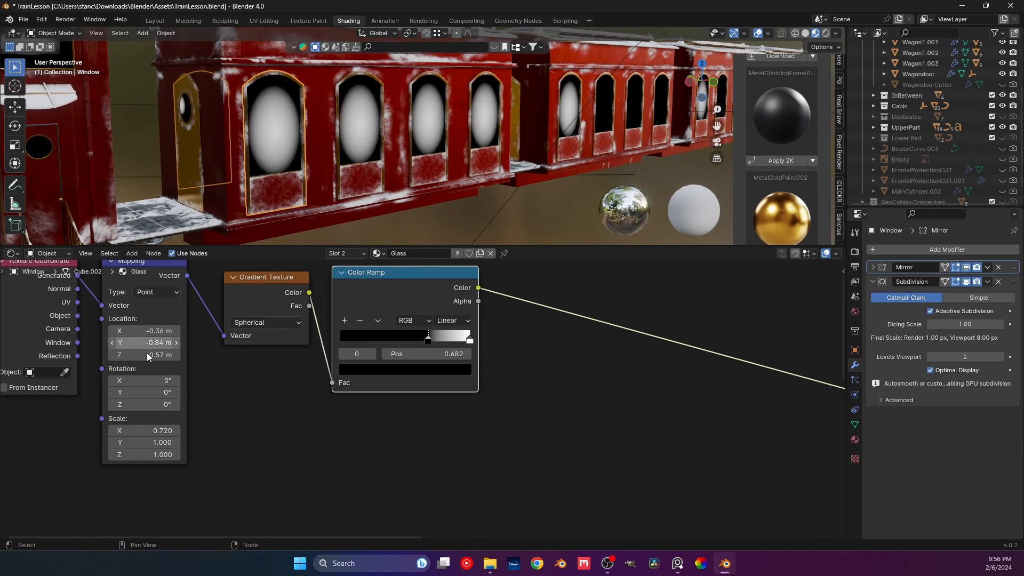
mouse_move(144, 442)
left_mouse_down()
mouse_move(132, 442)
mouse_move(137, 454)
left_mouse_up()
middle_click_drag(320, 205, 302, 187)
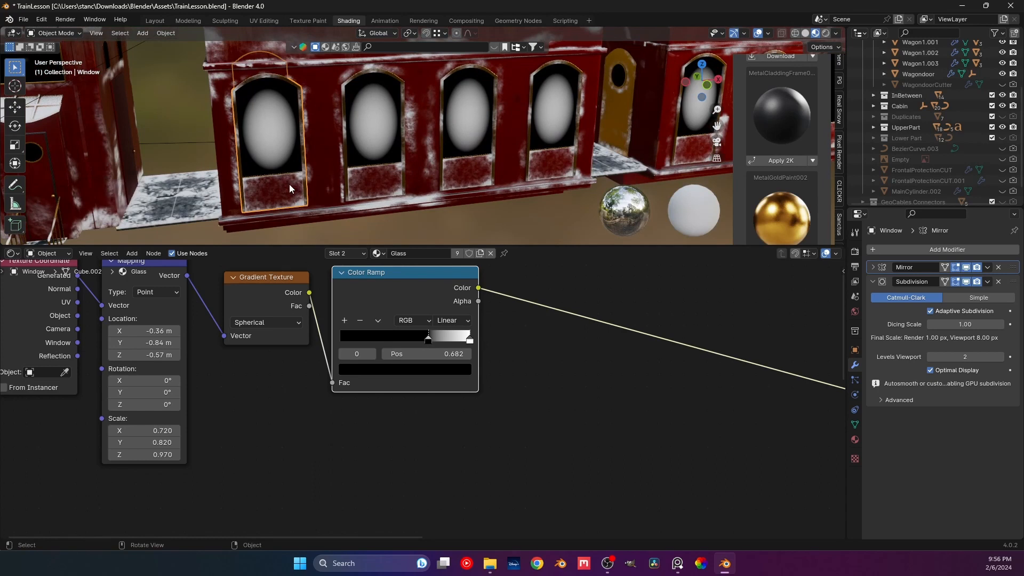
Step: Move the Texture Coordinate, Mapping, Gradient Texture and Color Ramp nodes together, farther from the rest of the Glass node tree
scroll(302, 411, "down", 5)
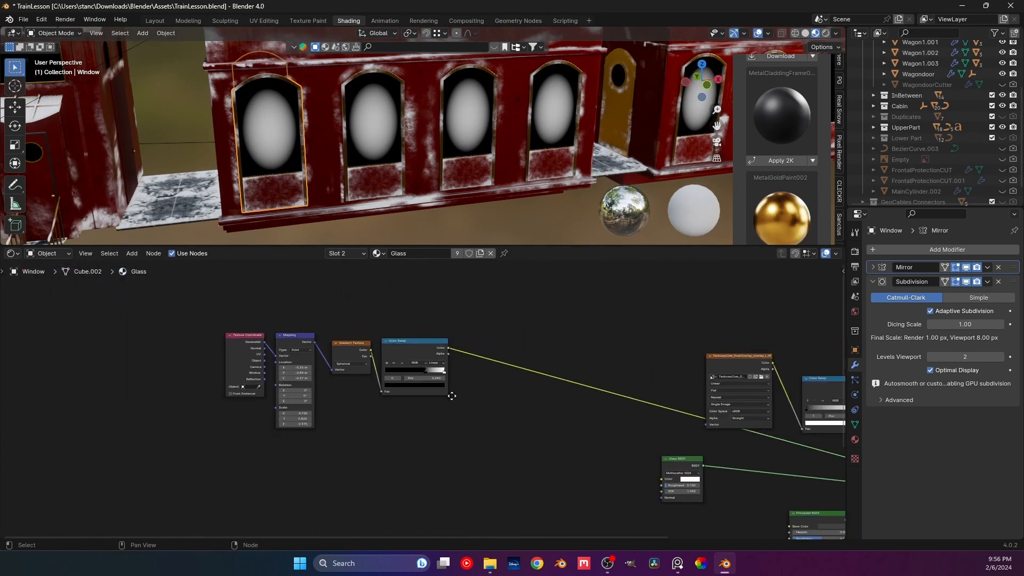
middle_click_drag(450, 393, 423, 352)
left_click_drag(426, 391, 187, 293)
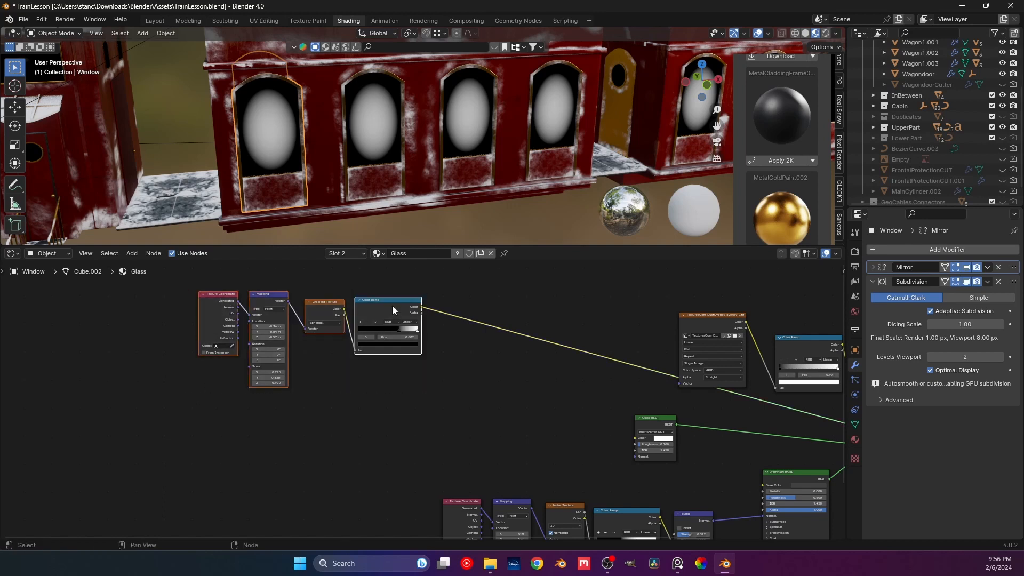
left_click_drag(391, 305, 320, 286)
left_click(405, 327)
key("shift+a")
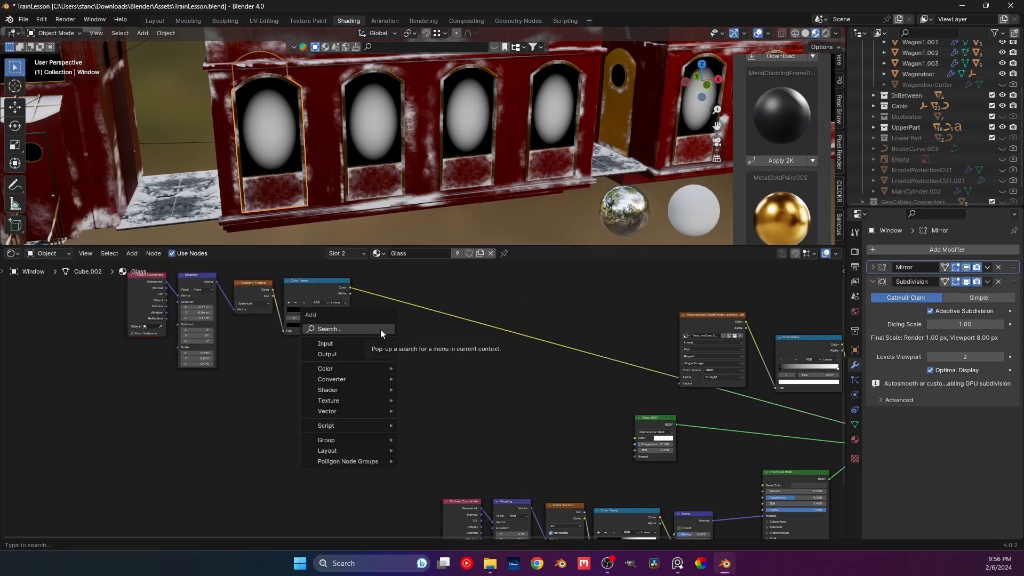
left_click(380, 329)
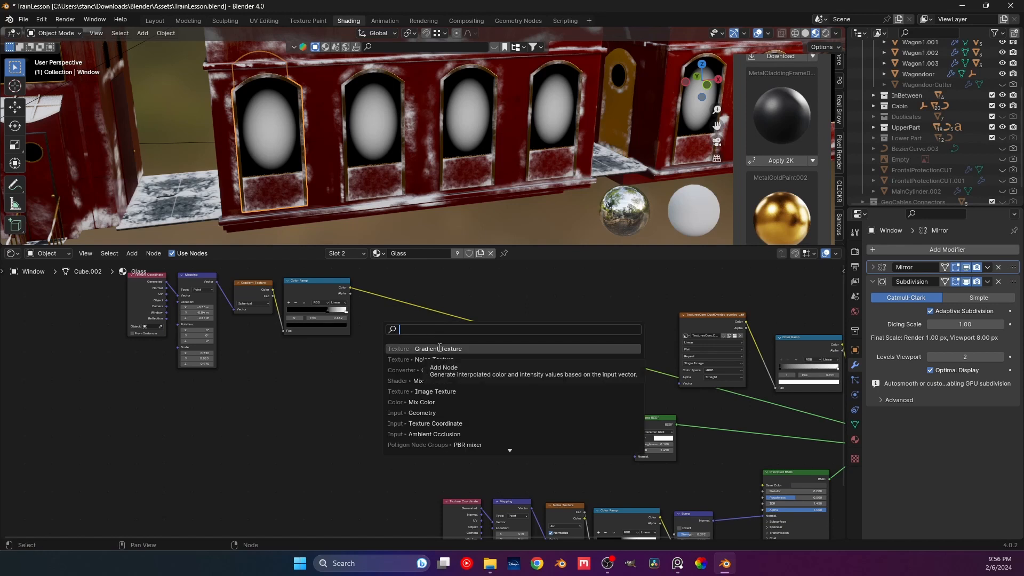
left_click(359, 382)
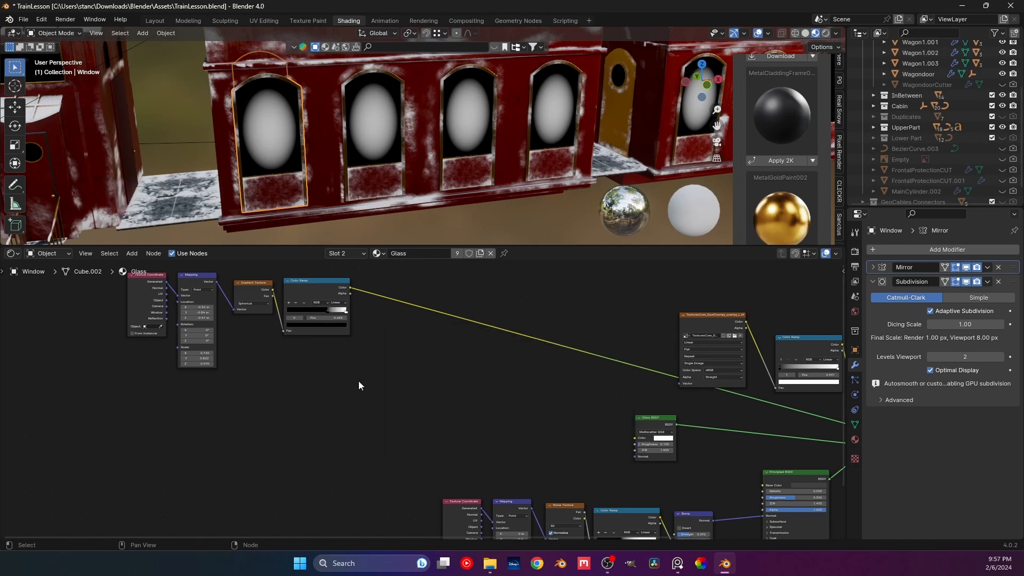
Step: Insert a Mix Color node after the gradient's Color Ramp and connect the ramp's color to its Factor input
key("shift+a")
left_click(390, 374)
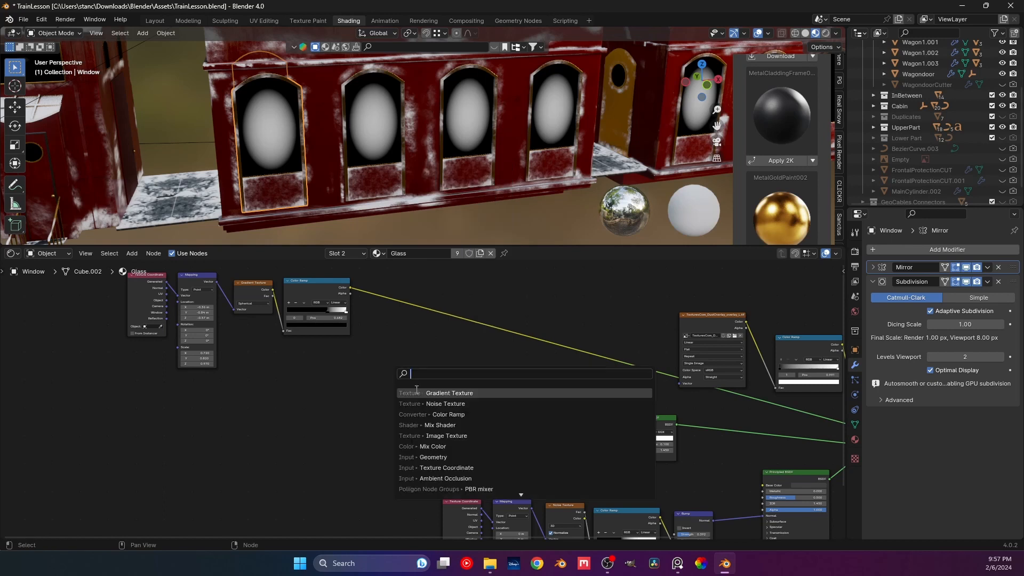
left_click(436, 445)
left_click(434, 309)
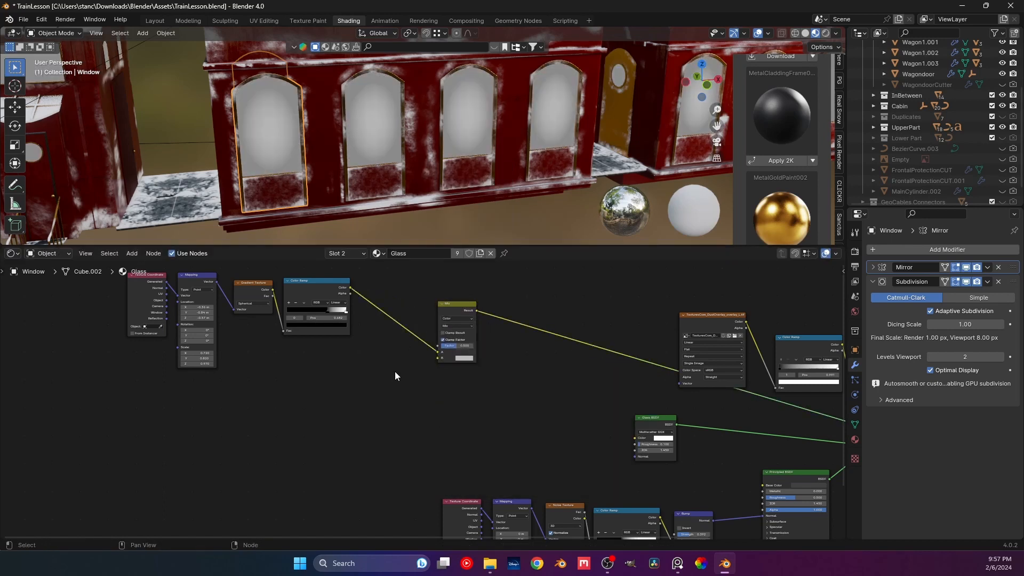
mouse_move(435, 352)
left_mouse_down()
mouse_move(428, 344)
mouse_move(438, 345)
left_mouse_up()
Step: Set the Mix node's color A to white and color B to black to invert the gradient mask
scroll(398, 351, "up", 2)
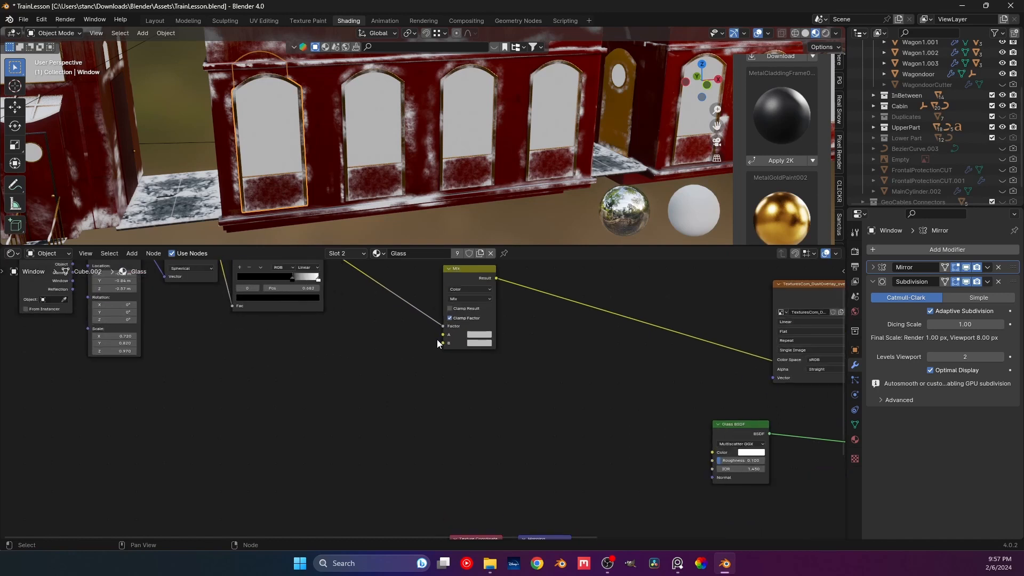
left_click(472, 334)
left_click_drag(541, 251, 543, 219)
left_click(478, 334)
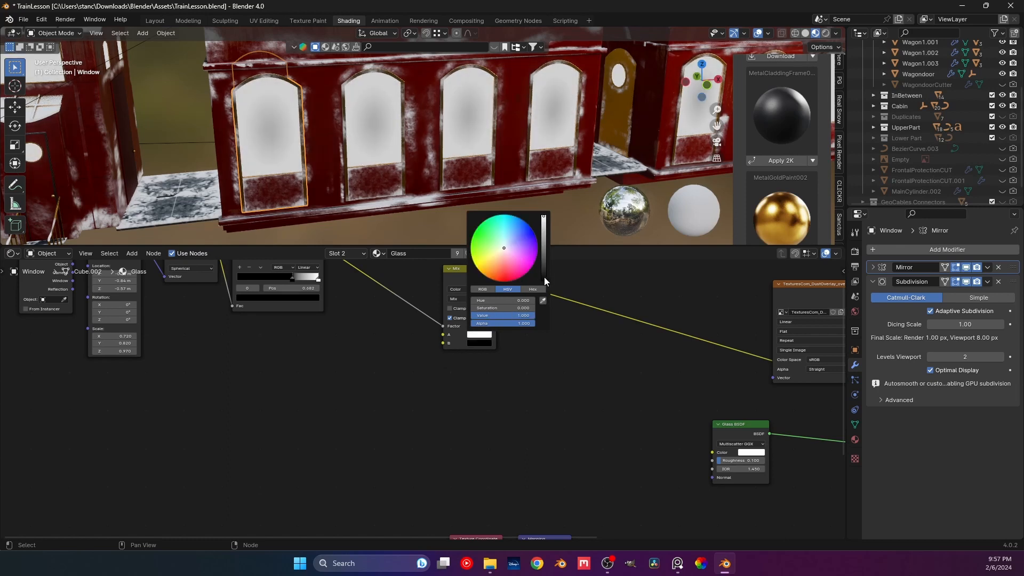
Step: Try the Add and Multiply blending modes on the Mix color node, and return it to Mix
middle_click_drag(402, 330, 431, 367)
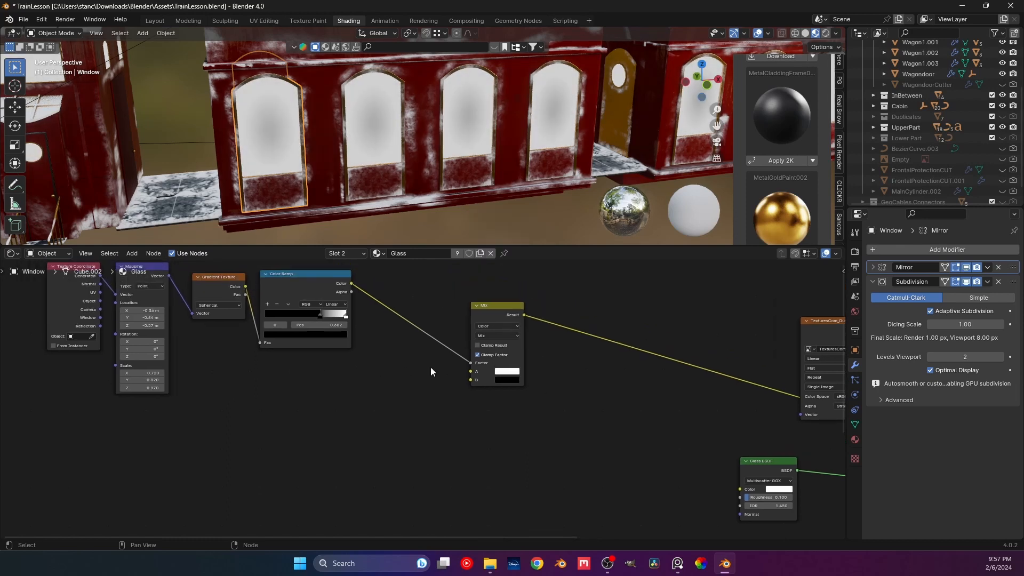
left_click(511, 335)
left_click(494, 420)
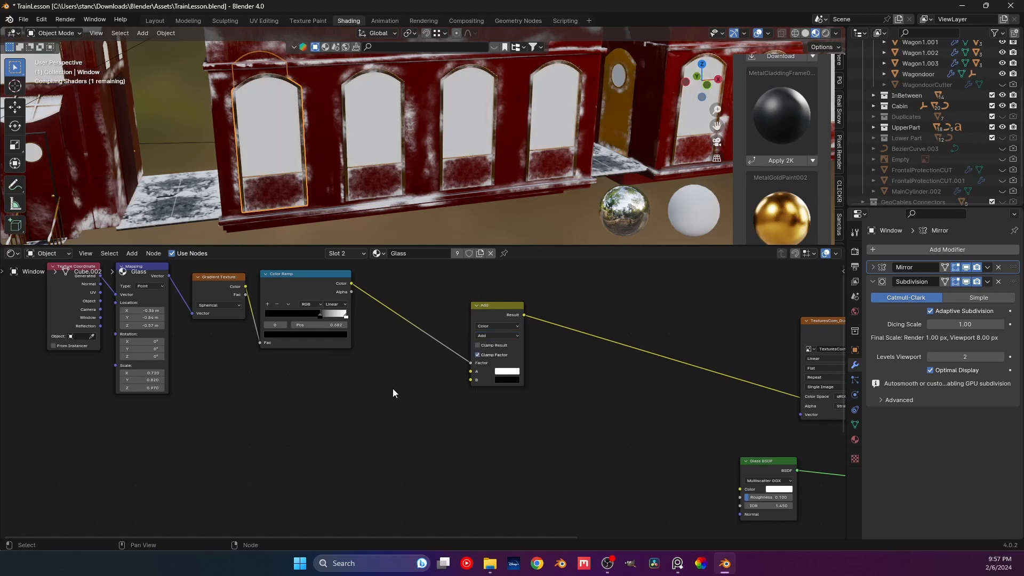
left_click(512, 336)
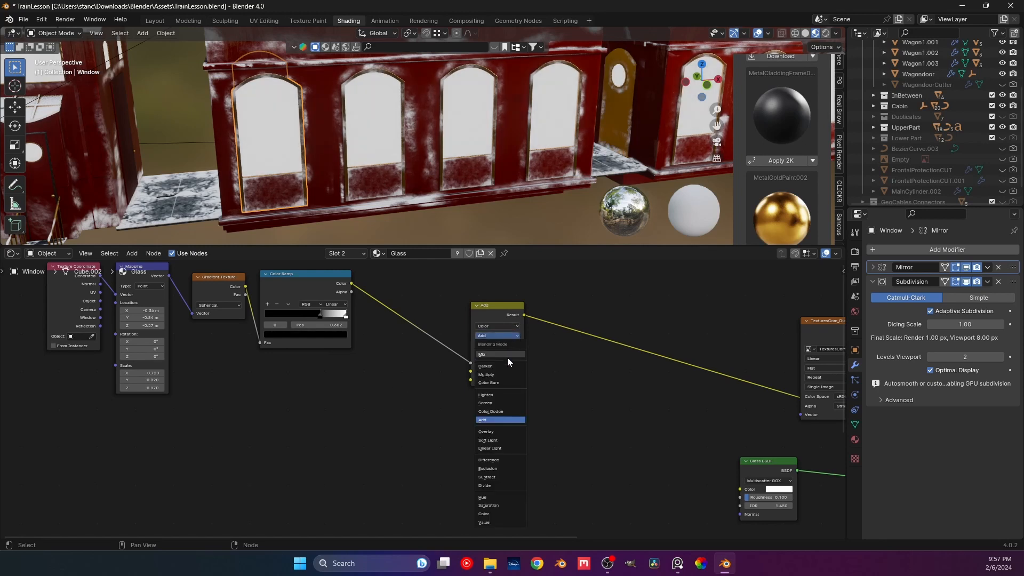
left_click(504, 374)
left_click(505, 335)
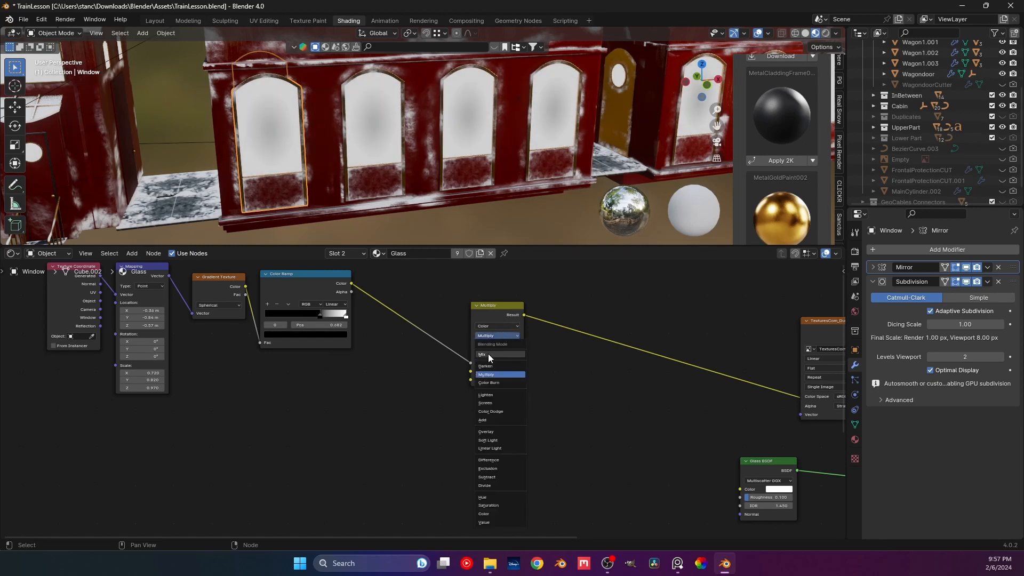
left_click(488, 354)
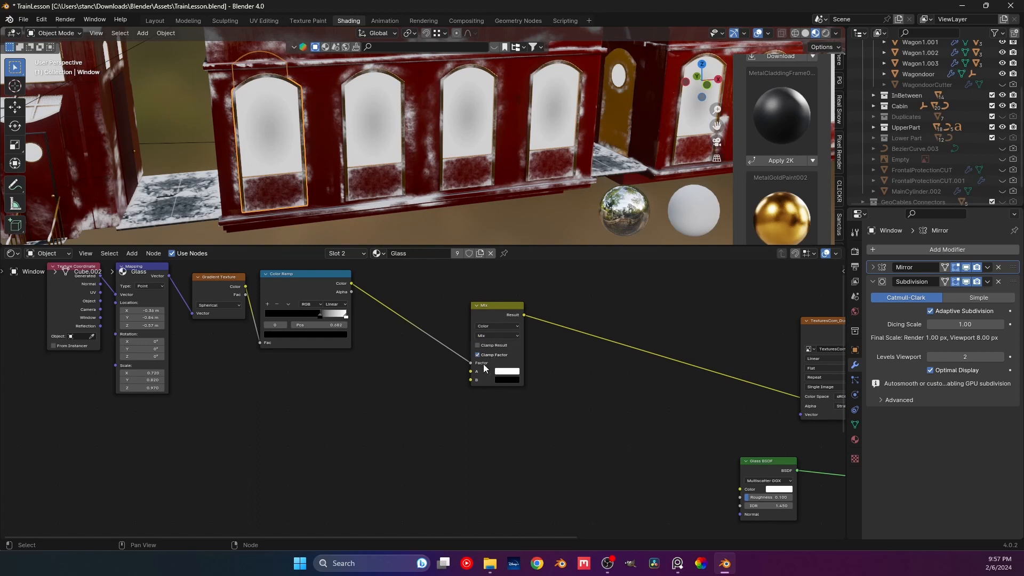
Step: Move the white stop of the gradient's Color Ramp to position 0.695 to sharpen the oval mask
mouse_move(437, 378)
middle_mouse_down()
mouse_move(402, 384)
mouse_move(430, 373)
middle_mouse_up()
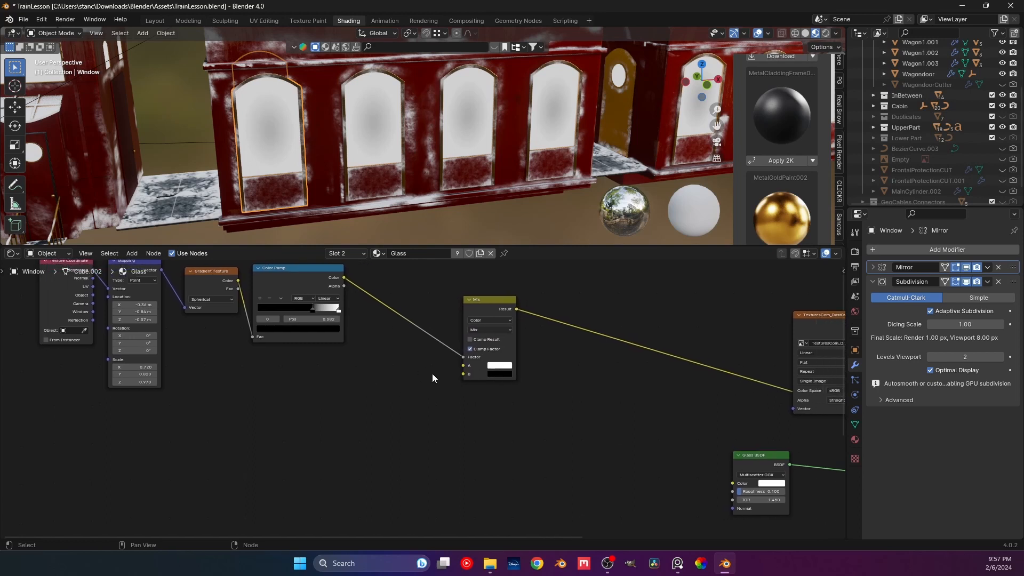
scroll(432, 374, "up", 3)
scroll(432, 370, "down", 3)
middle_click_drag(357, 319, 391, 353)
scroll(391, 353, "up", 2)
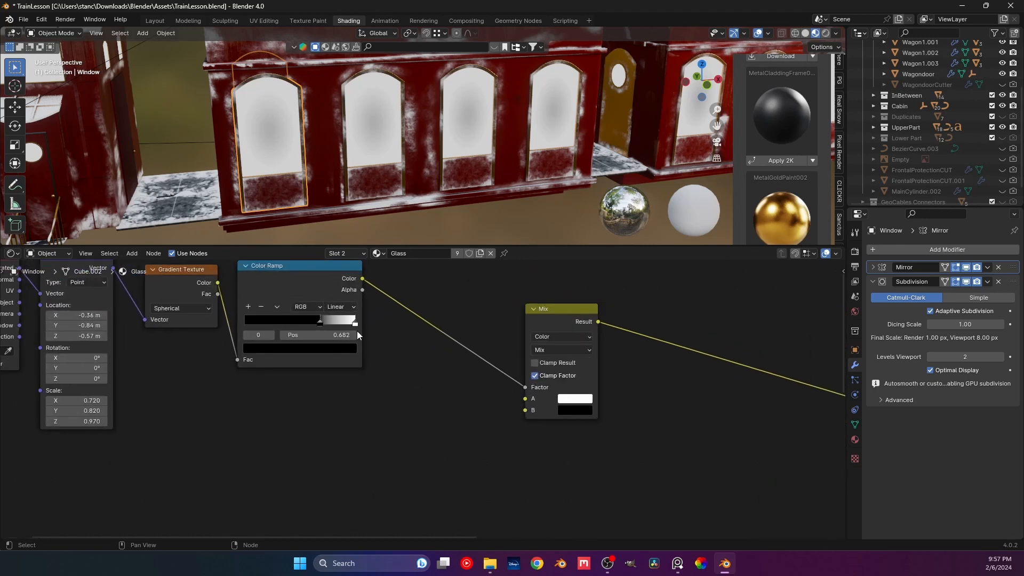
left_click_drag(353, 322, 318, 339)
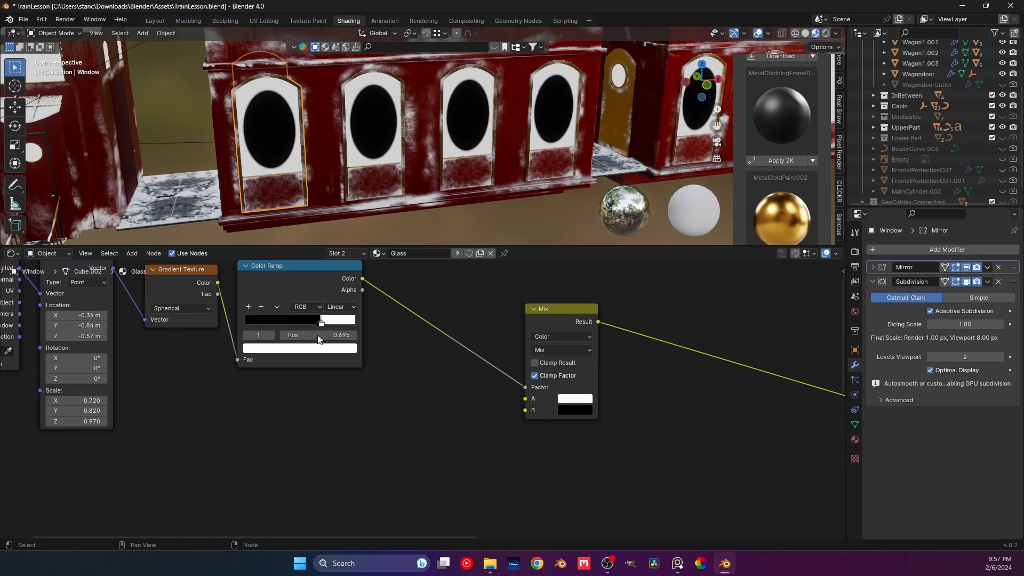
Step: Move the Glass BSDF node well away from the Mix Shader to make room between them
middle_click_drag(405, 376, 419, 355)
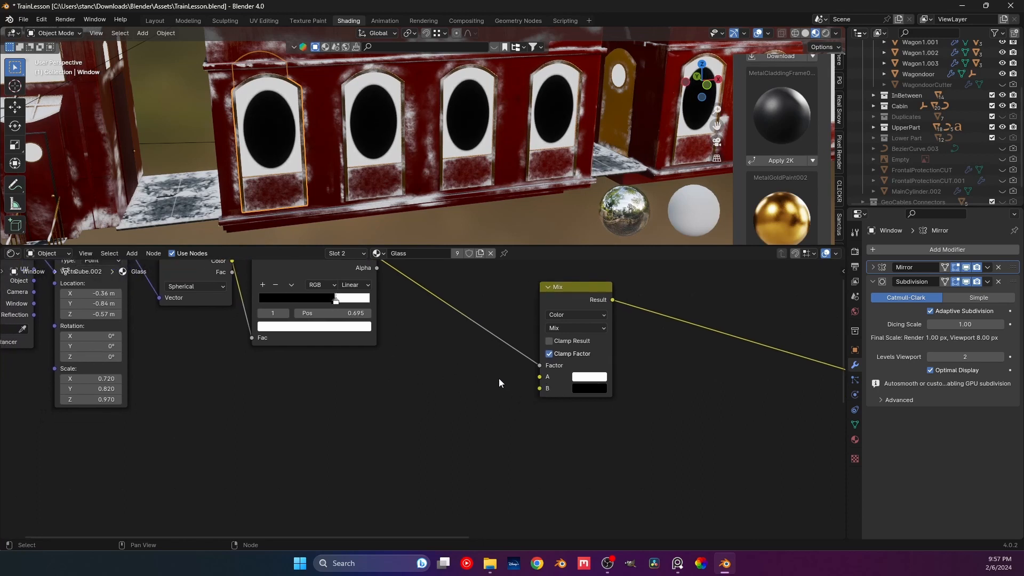
scroll(498, 378, "down", 2)
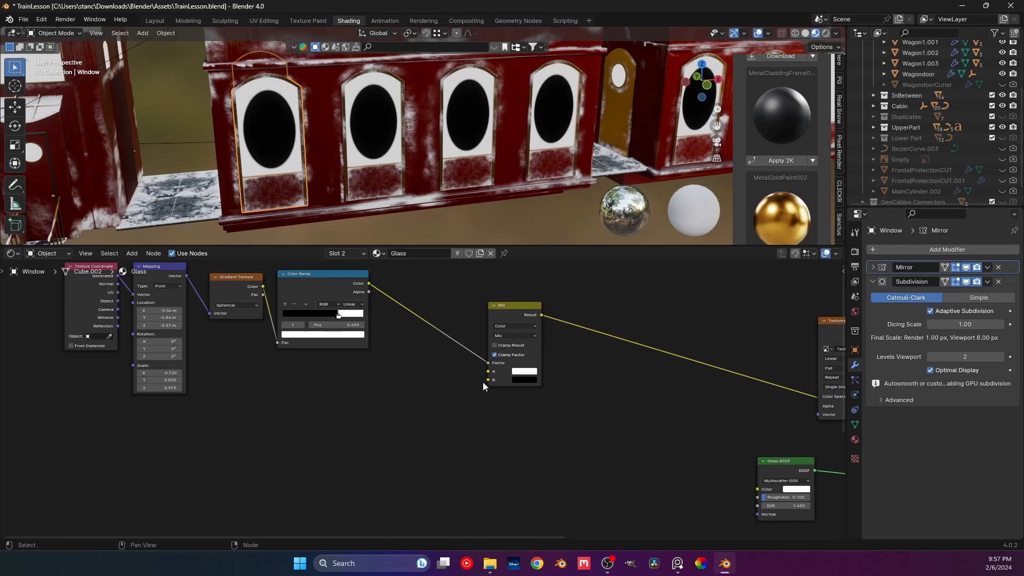
scroll(481, 376, "down", 2)
middle_click_drag(481, 376, 320, 337)
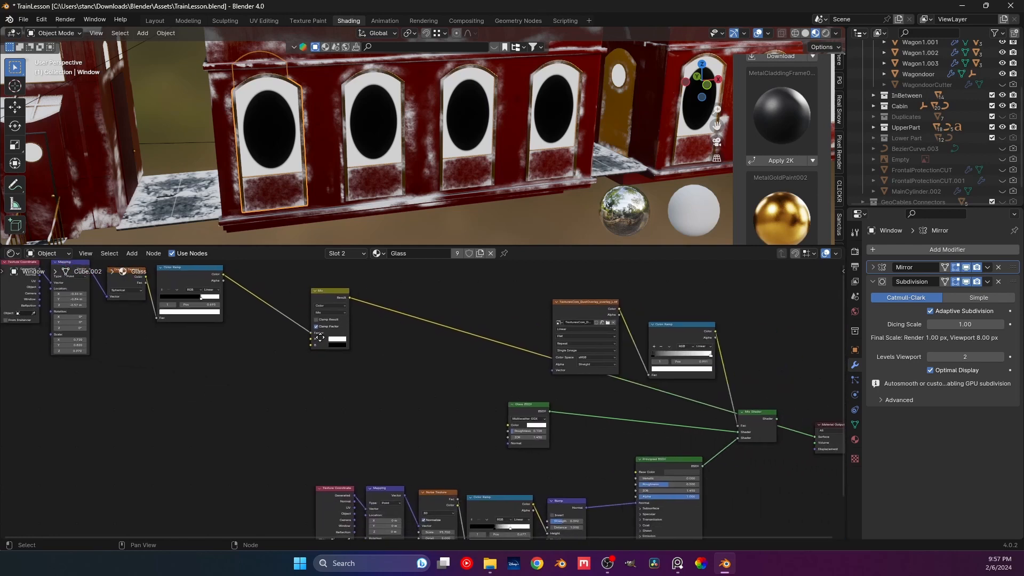
left_click_drag(531, 410, 509, 414)
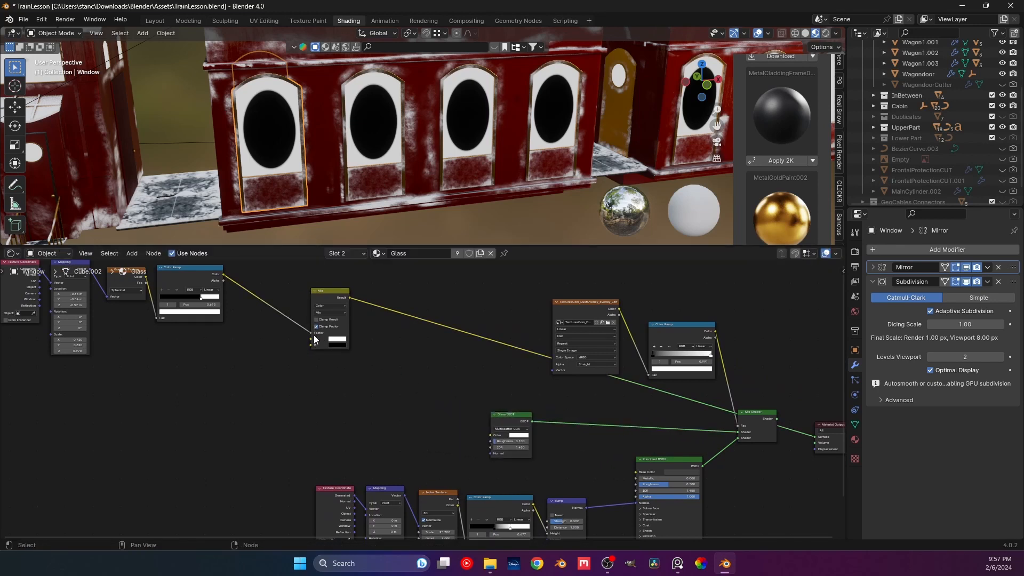
mouse_move(310, 344)
left_mouse_down()
mouse_move(291, 347)
mouse_move(305, 349)
left_mouse_up()
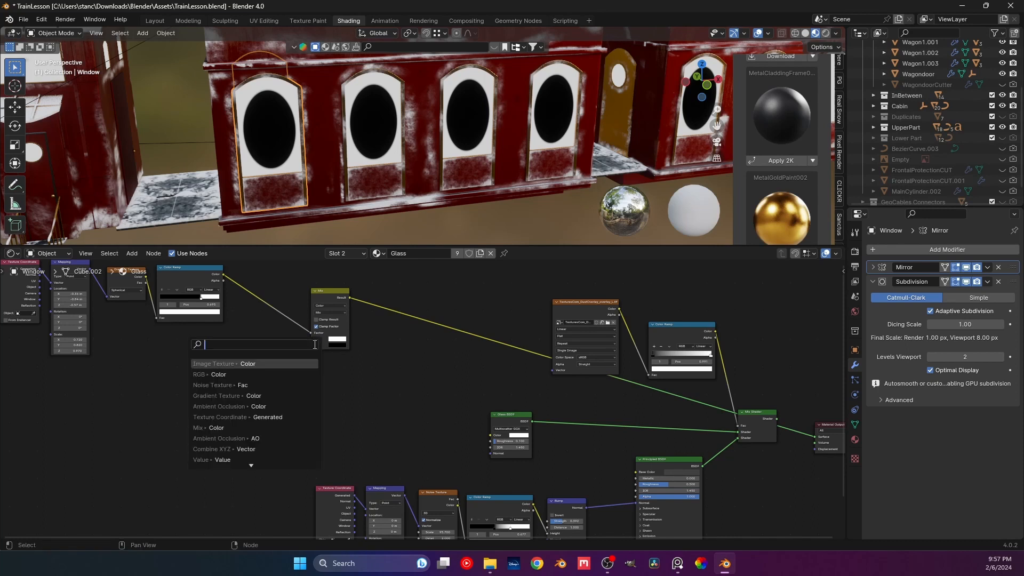
left_click(414, 344)
middle_click_drag(446, 362, 427, 346)
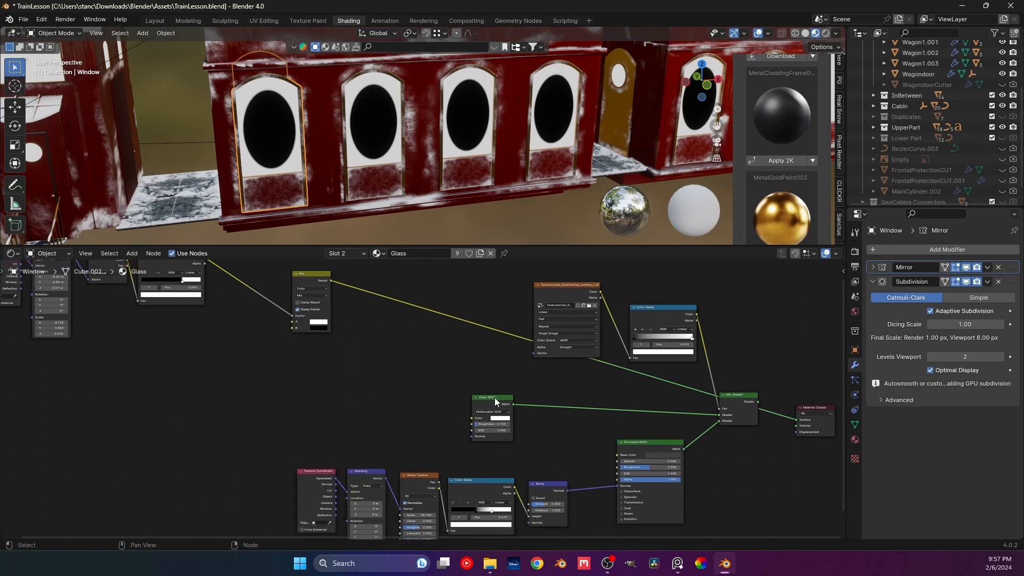
left_click_drag(494, 398, 195, 377)
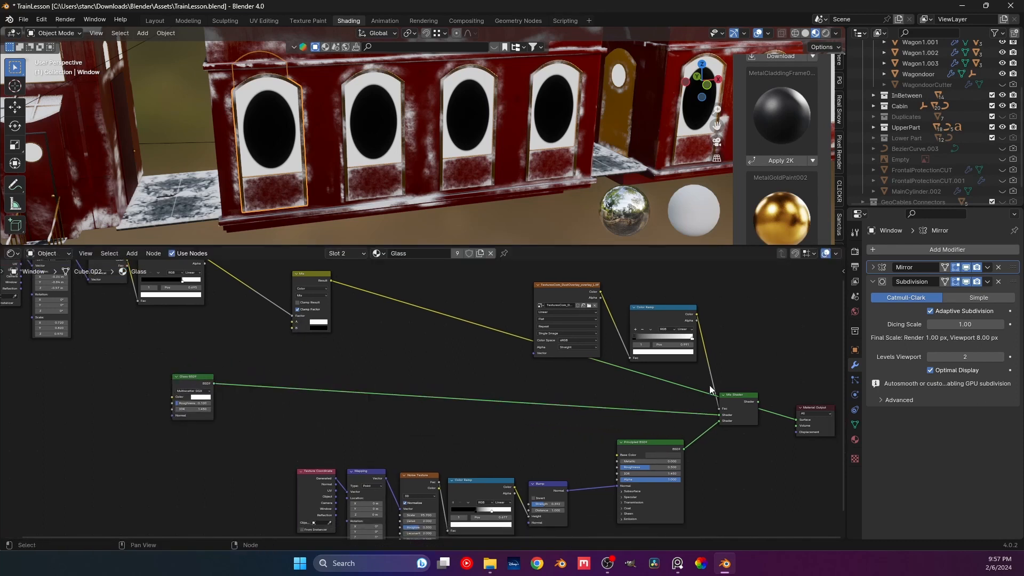
Step: Duplicate the Mix Shader onto the Glass BSDF link and connect the Mix color node's result to the copy's Fac input
left_click(734, 396)
key("shift+d")
left_click(435, 348)
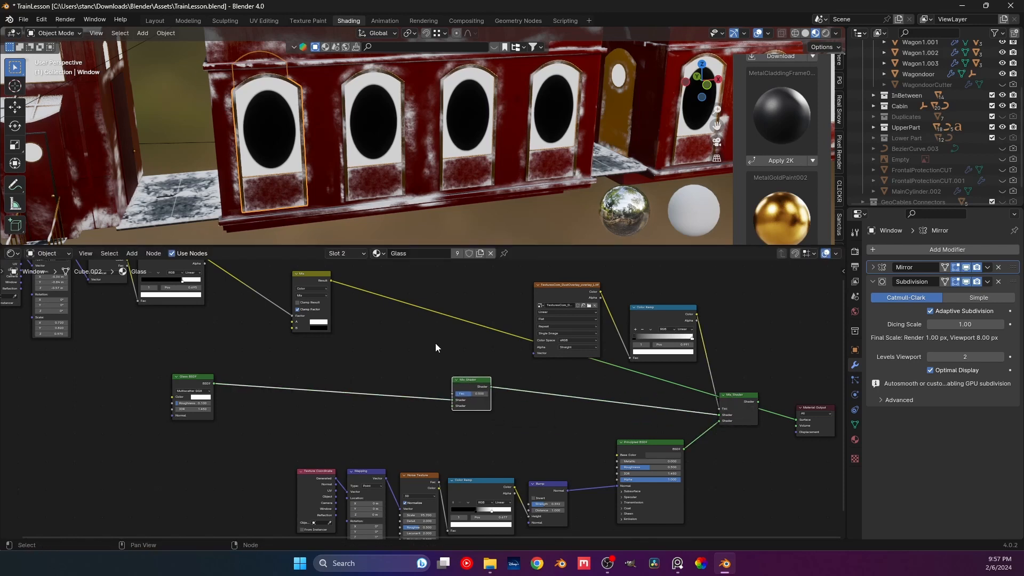
left_click_drag(331, 280, 343, 289)
left_click_drag(458, 393, 453, 393)
left_click_drag(190, 386, 192, 380)
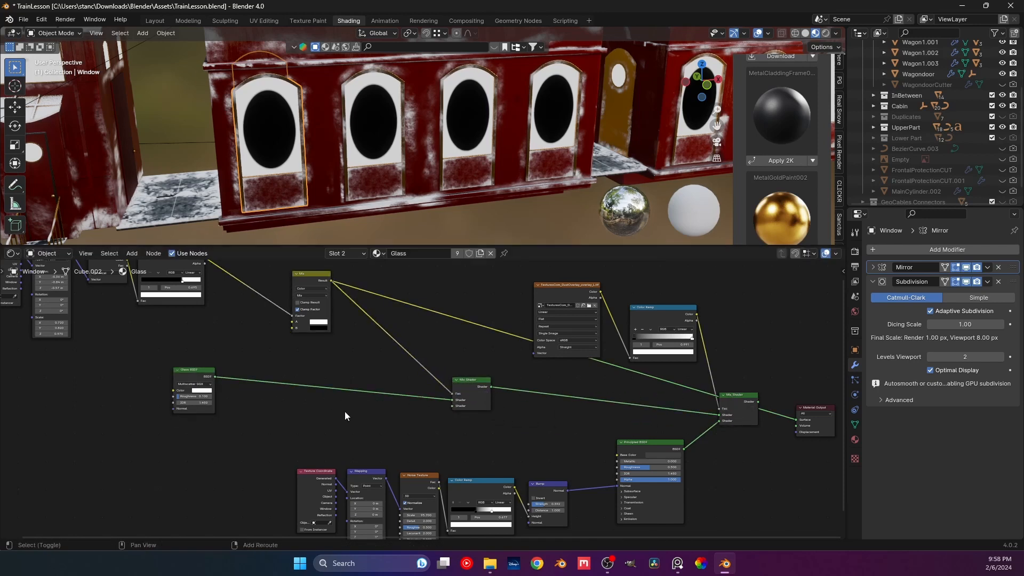
Step: Add the existing snow node group and connect its BSDF output to the second shader input of the duplicated Mix Shader
key("shift+a")
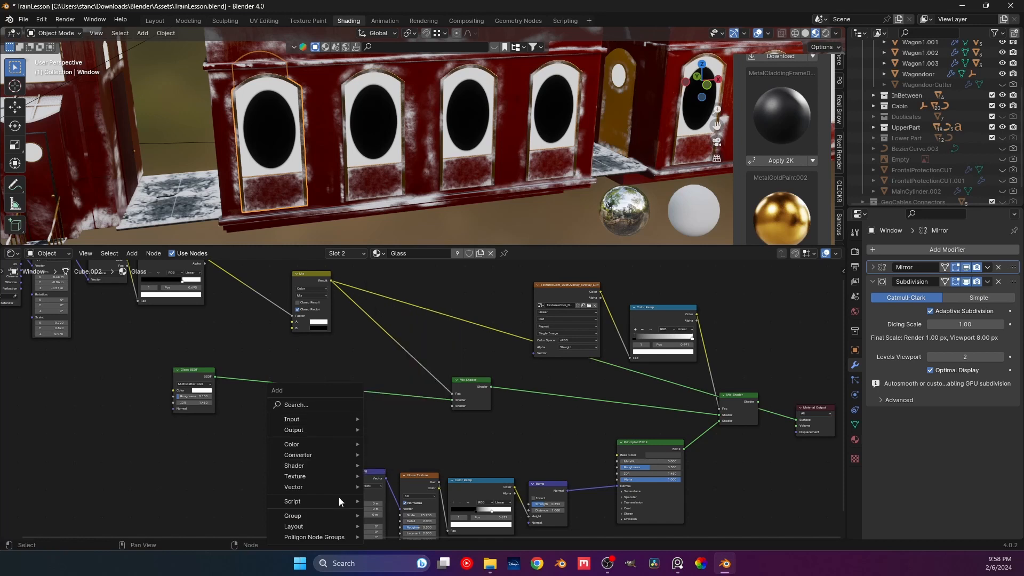
mouse_move(337, 516)
left_click(390, 506)
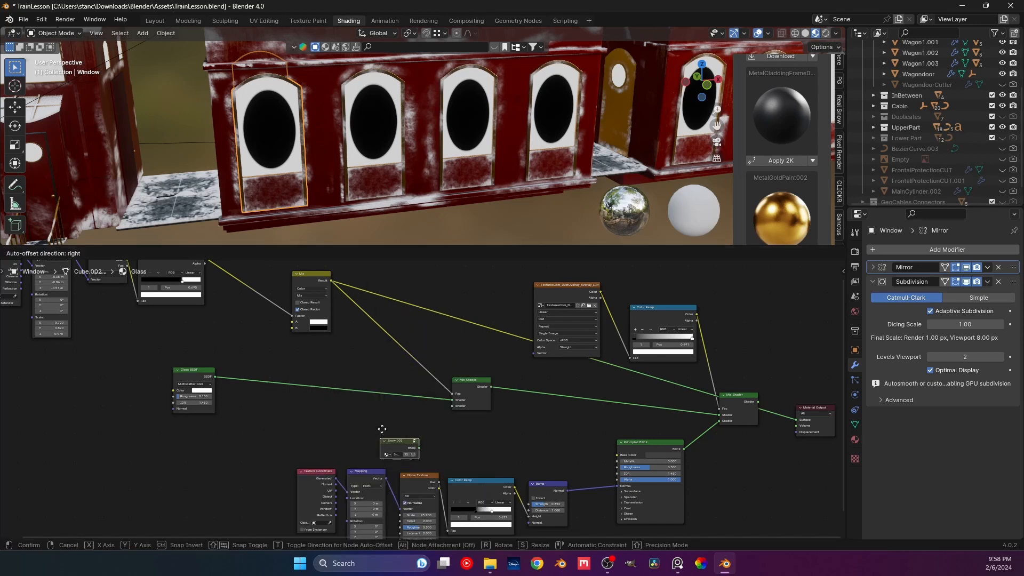
left_click(408, 417)
left_click_drag(413, 421, 451, 406)
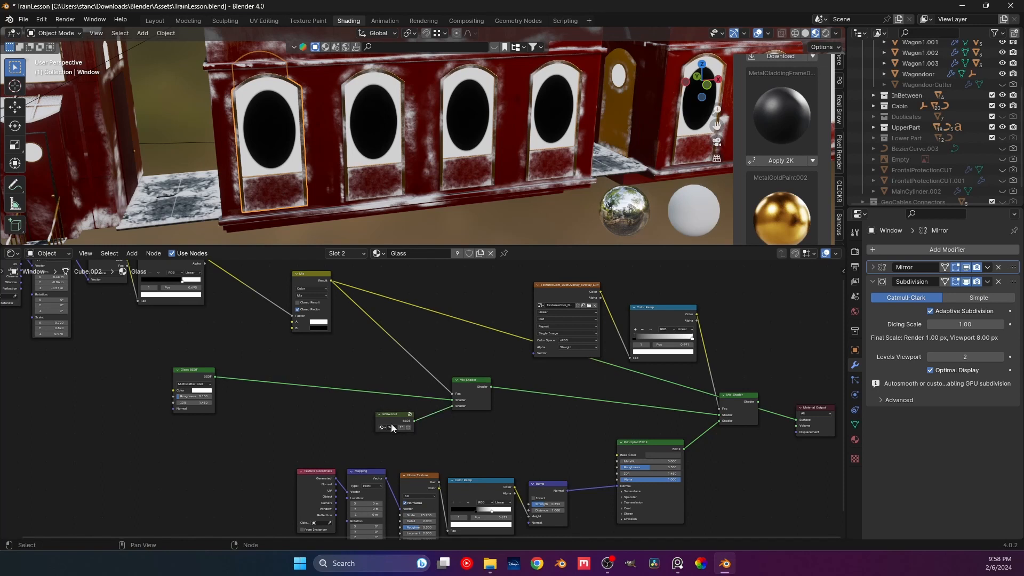
Step: Move the snow group further from its Mix Shader and preview the final Mix Shader's output on the windows
left_click_drag(393, 420, 341, 418)
left_click(408, 374)
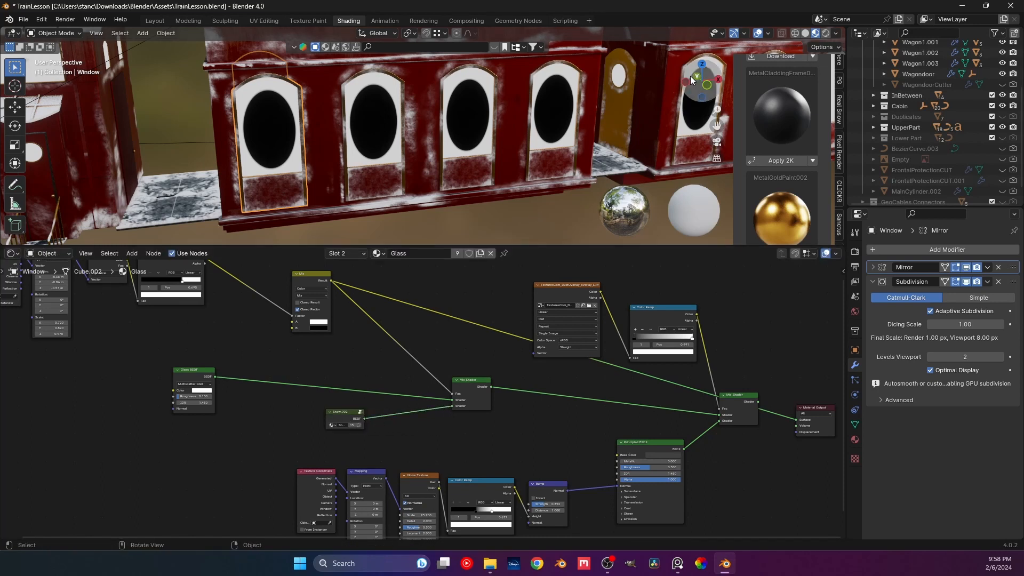
mouse_move(398, 153)
middle_mouse_down()
mouse_move(368, 156)
mouse_move(379, 151)
middle_mouse_up()
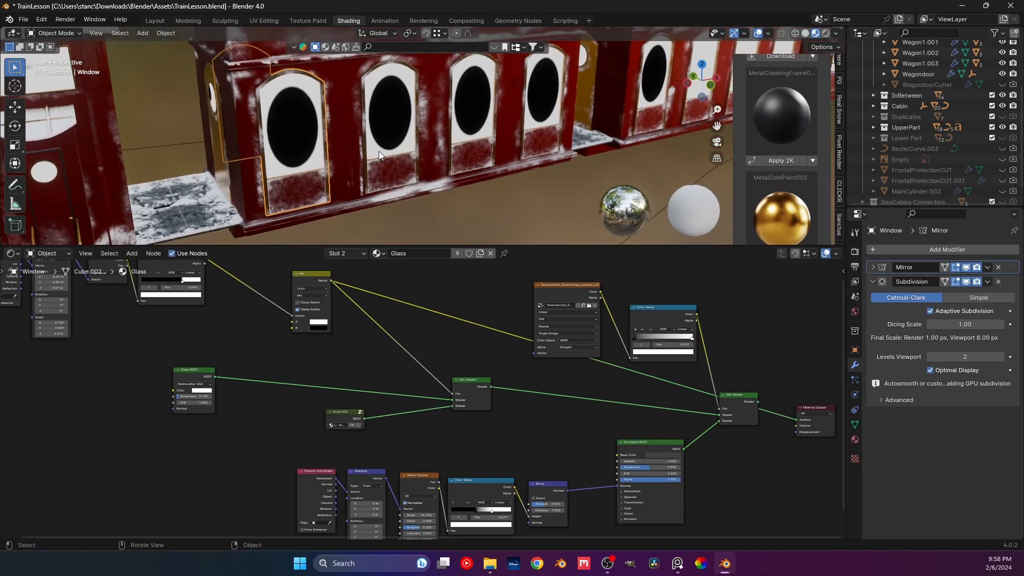
left_click(751, 413, "ctrl+shift")
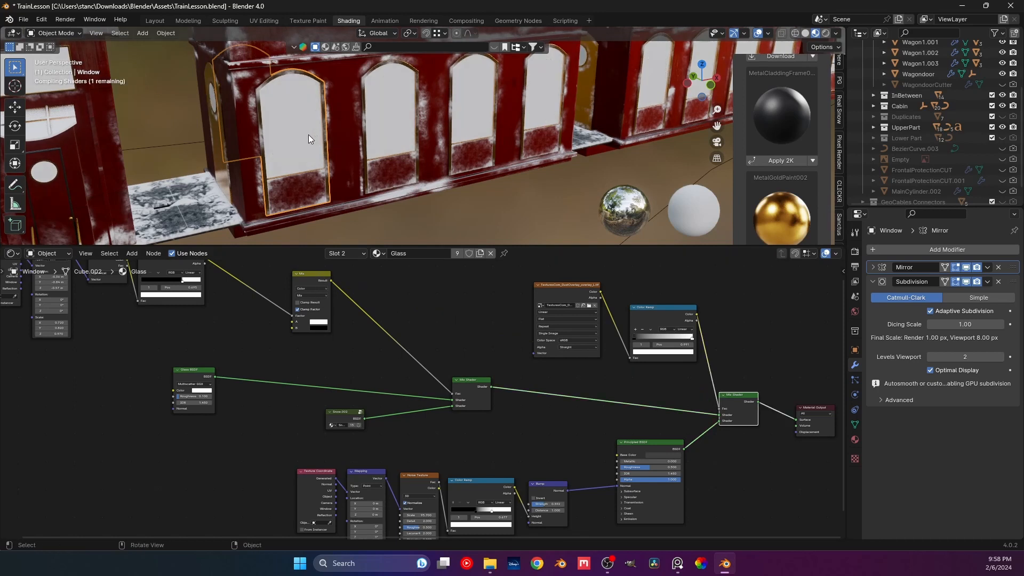
Step: Save the file and inspect the wagon windows' oval glass and surrounding snow up close
middle_click_drag(401, 108, 208, 161)
key("ctrl+s")
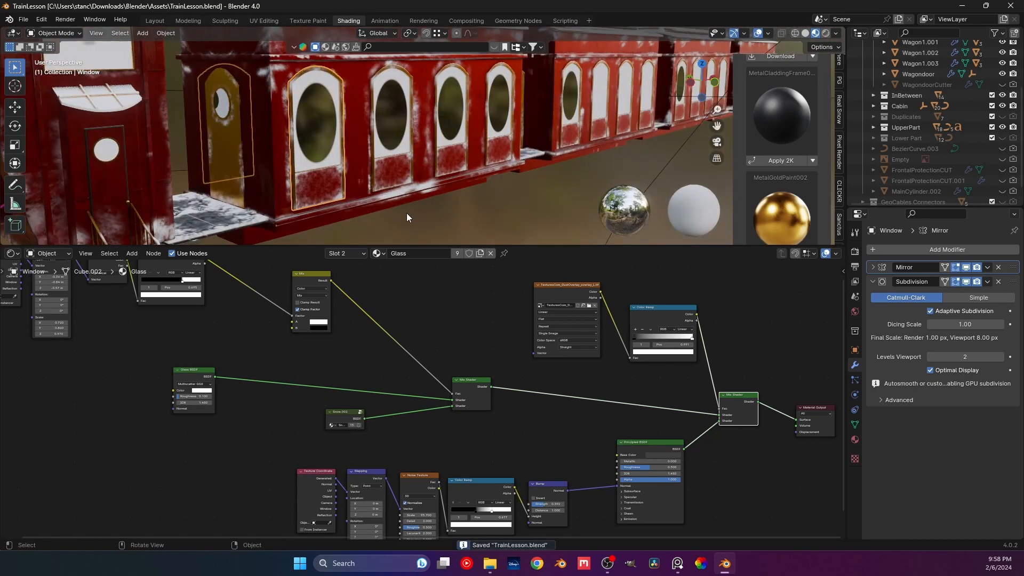
left_click(402, 216)
scroll(287, 123, "up", 3)
middle_click_drag(285, 135, 310, 103, "shift")
scroll(346, 149, "up", 4)
scroll(310, 104, "down", 4)
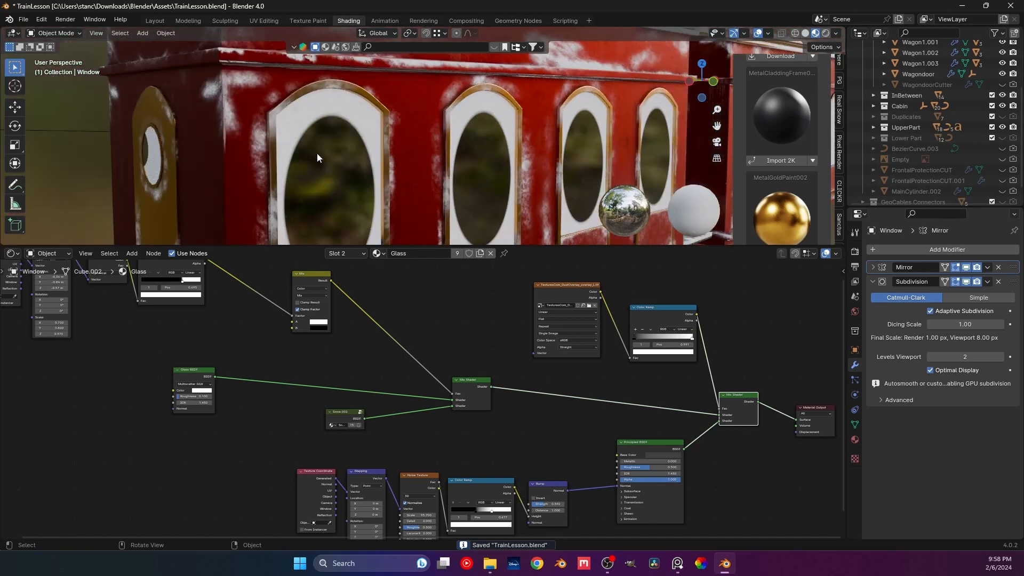
middle_click_drag(317, 152, 319, 115, "shift")
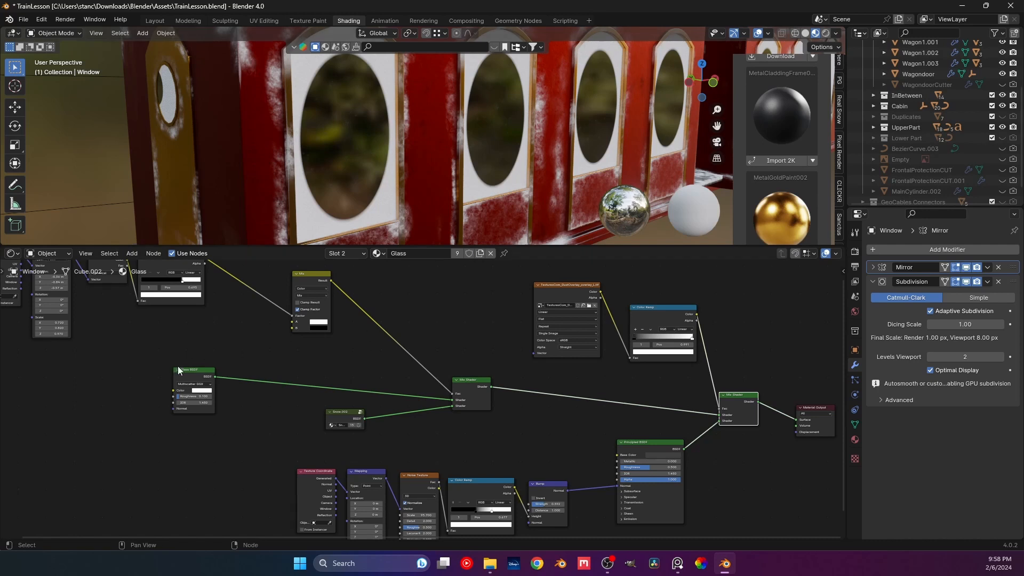
Step: Rearrange the Glass BSDF, Mix color node and gradient mask nodes into a compact layout before the Mix Shader
left_click_drag(178, 368, 221, 402)
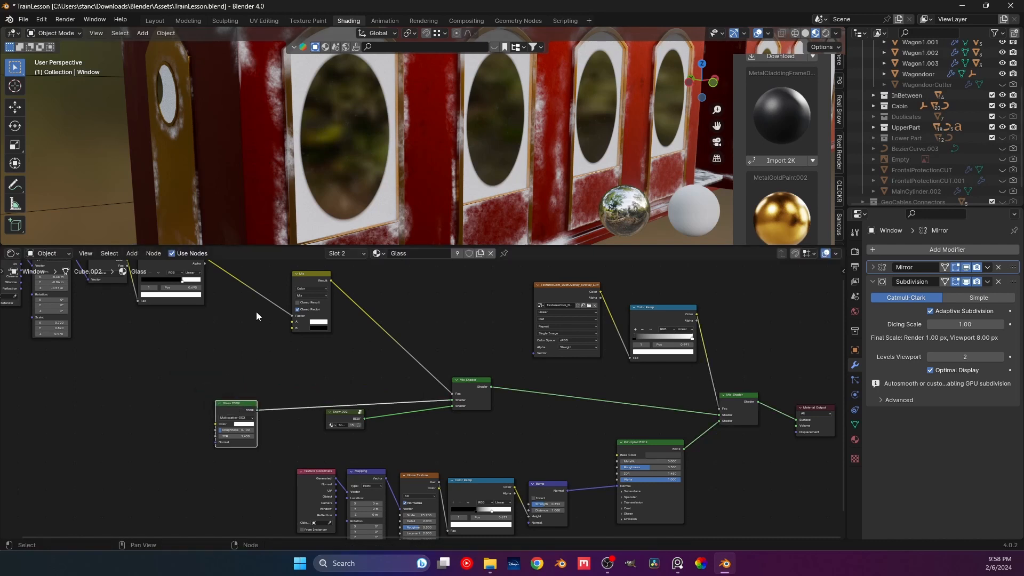
middle_click_drag(262, 358, 283, 357)
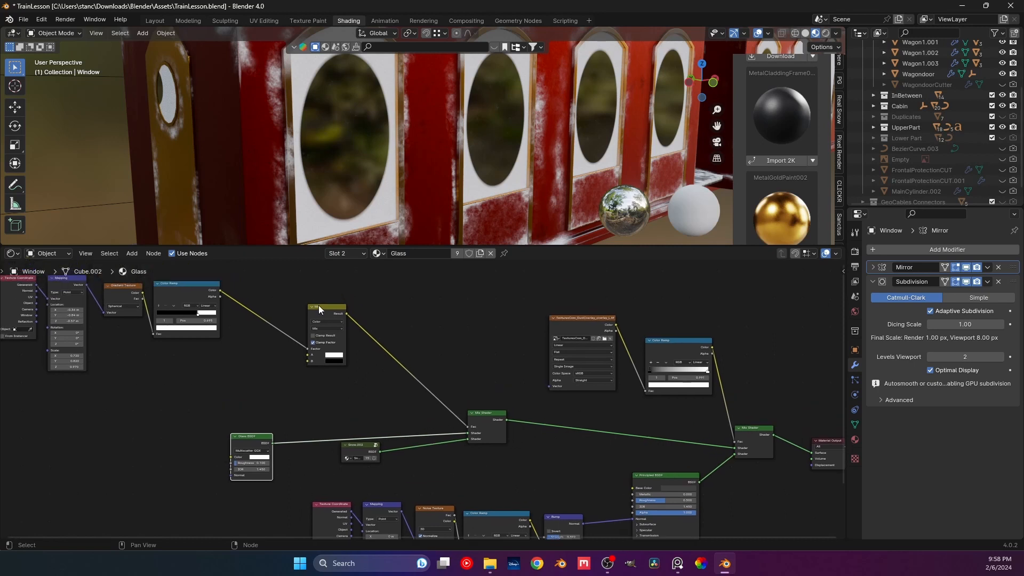
left_click_drag(318, 305, 251, 283)
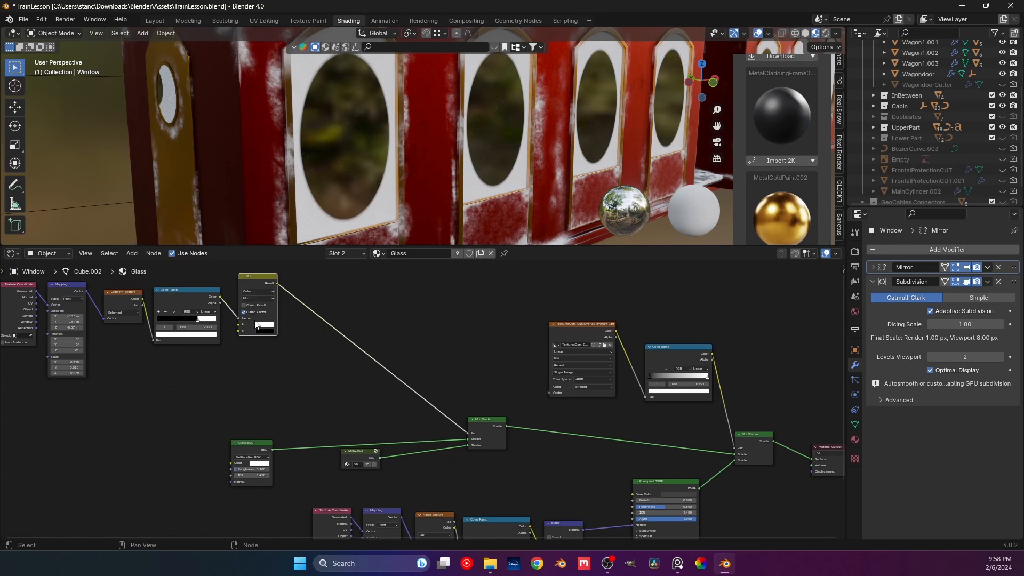
middle_click_drag(253, 287, 309, 313)
left_click_drag(308, 312, 335, 356)
left_click_drag(288, 423, 75, 330)
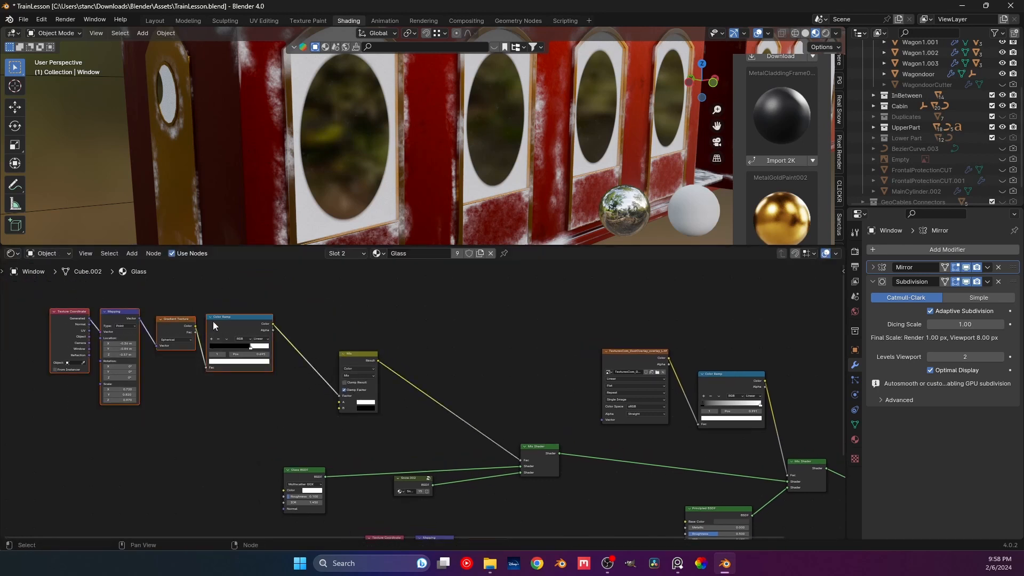
left_click_drag(212, 321, 252, 280)
left_click(280, 379)
middle_click_drag(295, 370, 299, 363)
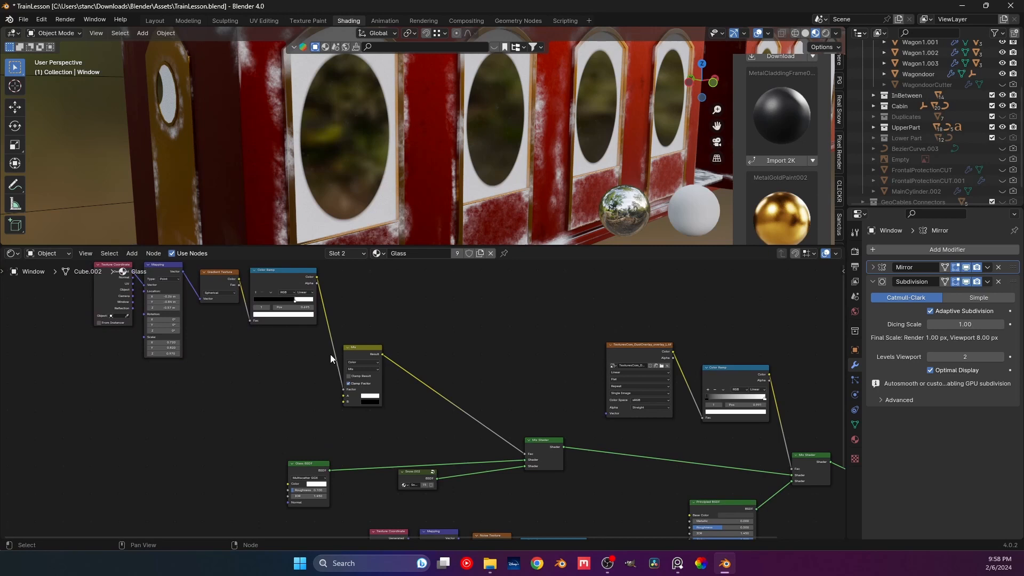
Step: Examine the snow texture and the oval glass edge on the wagon windows from close and farther away
scroll(360, 350, "up", 4)
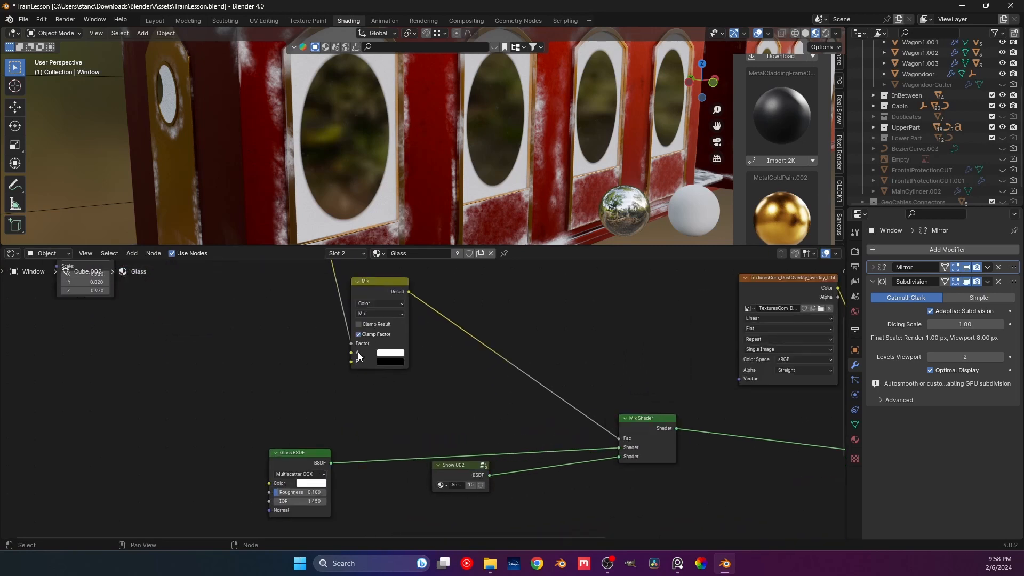
scroll(331, 182, "up", 8)
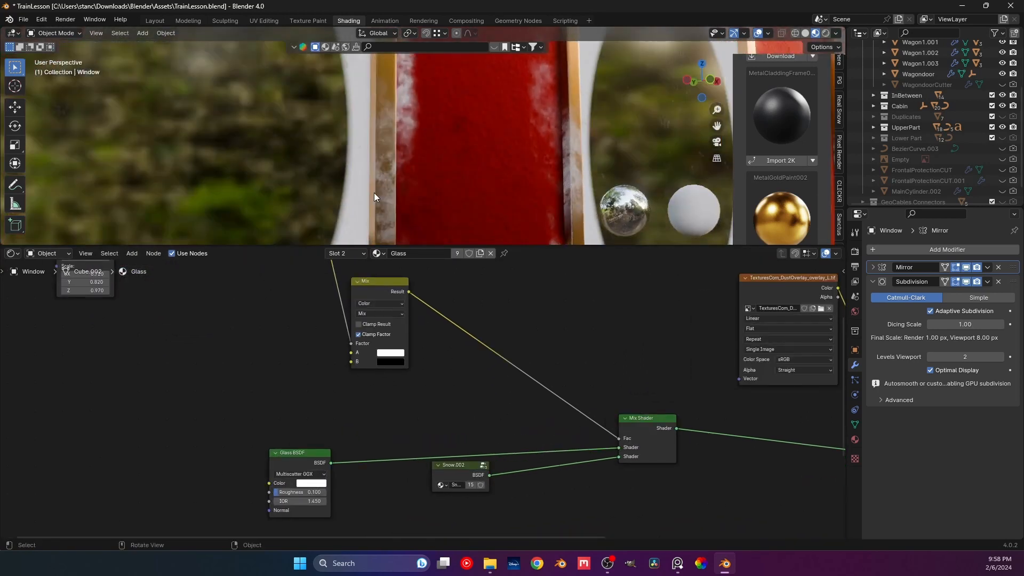
scroll(374, 193, "down", 3)
scroll(374, 209, "down", 2)
scroll(388, 221, "up", 2)
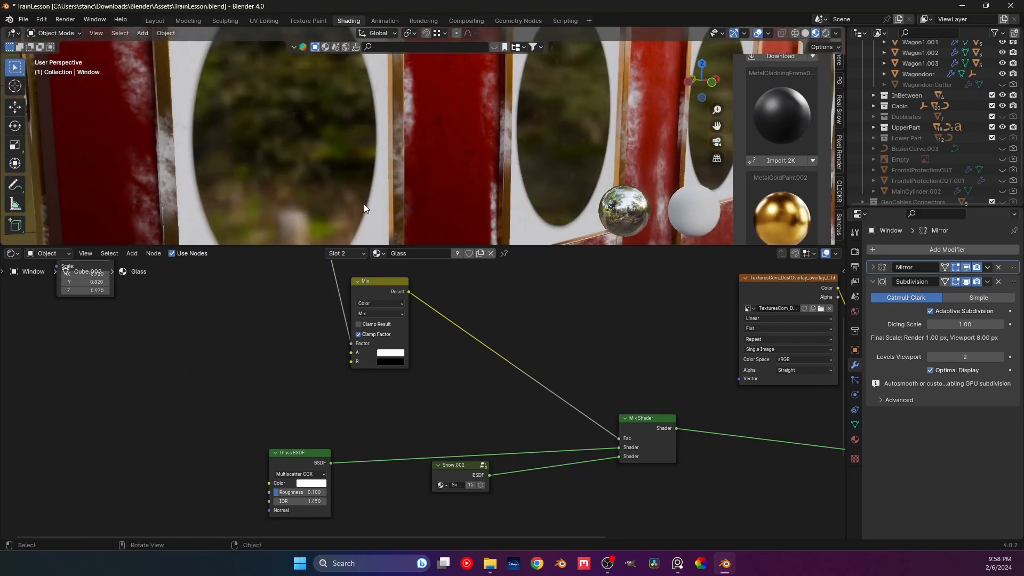
scroll(360, 210, "down", 4)
scroll(434, 397, "down", 2)
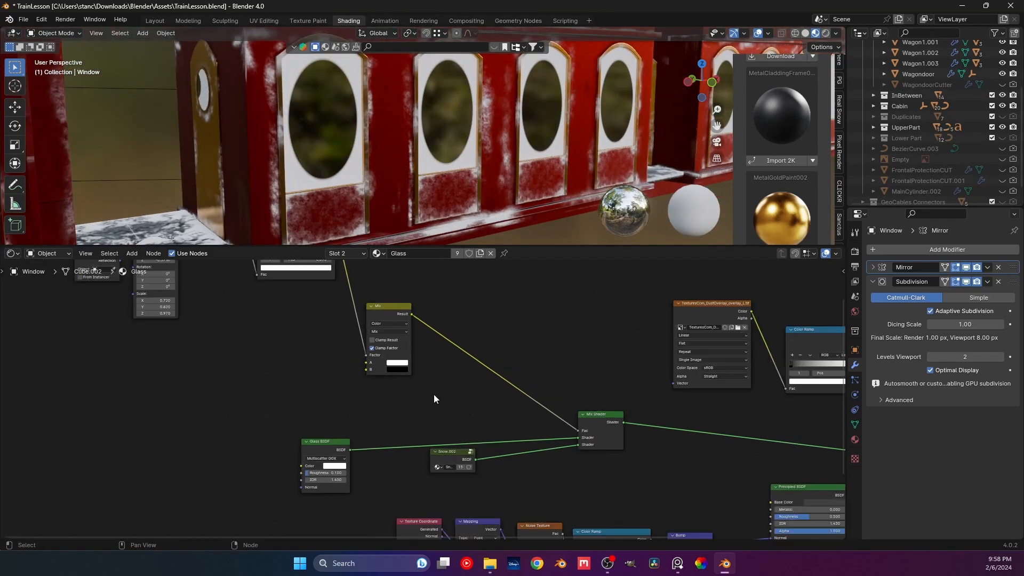
Step: Place the Glass BSDF directly above the snow group, with both nodes before the Mix Shader
middle_click_drag(433, 395, 381, 305)
left_click_drag(405, 368, 370, 385)
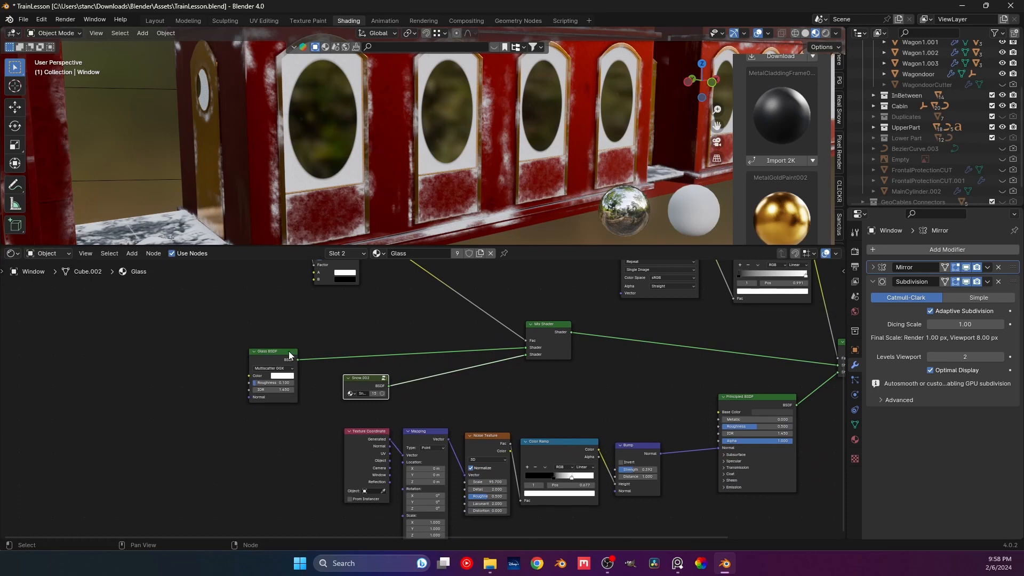
left_click_drag(289, 353, 370, 312)
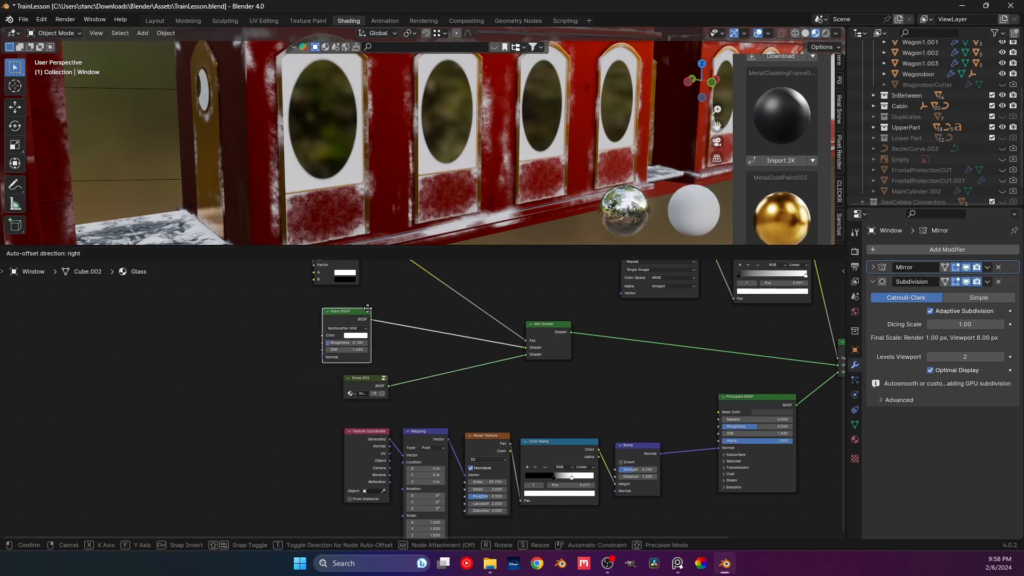
Step: Open the snow group as a single-user copy and move the bump Color Ramp's black stop to position 0.223
left_click(362, 379)
key("Tab")
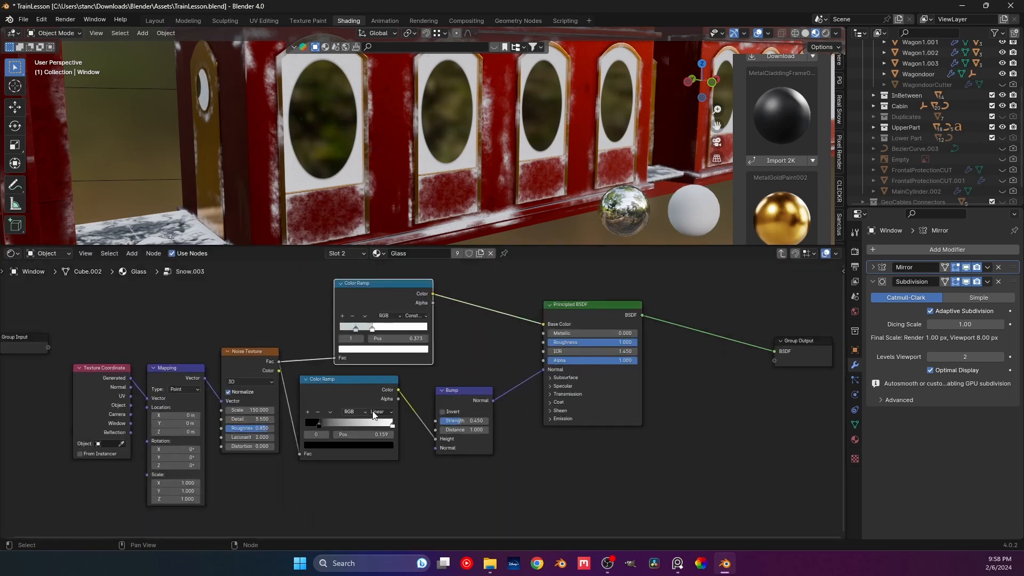
scroll(373, 415, "up", 3)
mouse_move(373, 438)
left_mouse_down()
mouse_move(253, 431)
mouse_move(375, 440)
left_mouse_up()
mouse_move(257, 436)
left_mouse_down()
mouse_move(219, 434)
mouse_move(320, 443)
mouse_move(219, 444)
mouse_move(251, 450)
left_mouse_up()
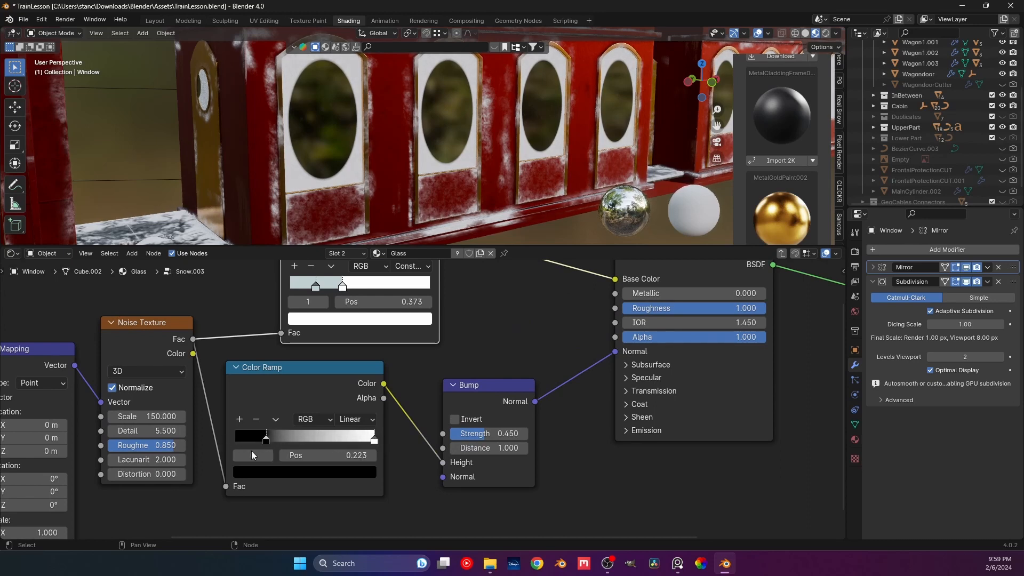
Step: Try a different brightness for the white stop of the Color Ramp feeding the snow's Base Color
middle_click_drag(340, 301, 324, 335)
left_click(344, 353)
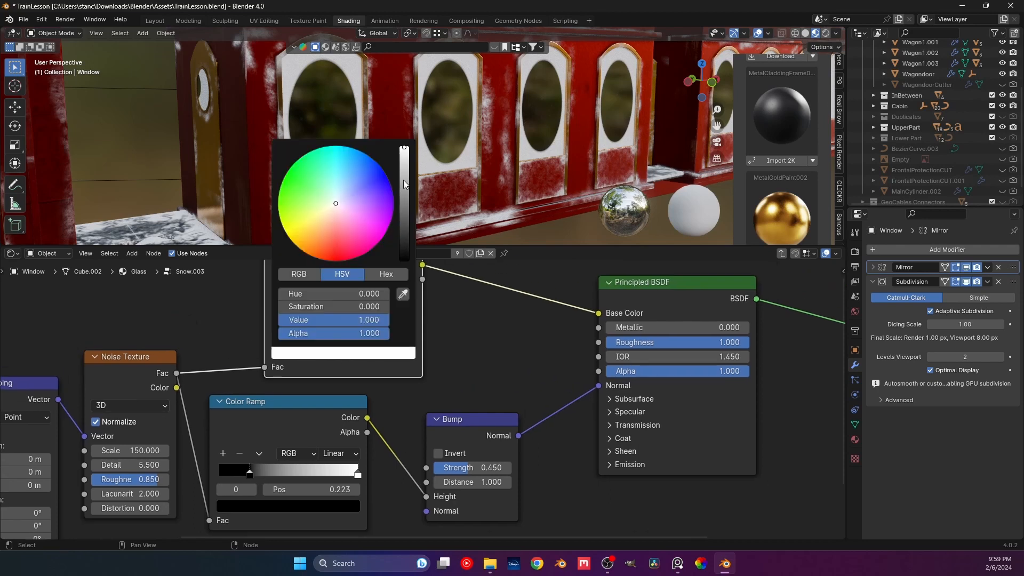
left_click_drag(403, 180, 405, 142)
left_click(368, 351)
left_click(459, 366)
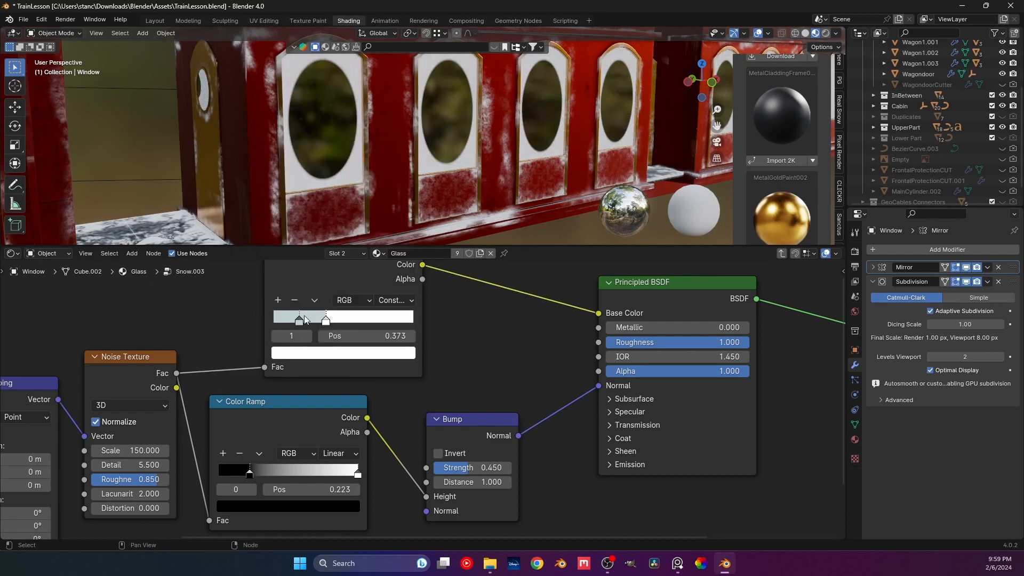
Step: Move the white stop of the snow's Base Color ramp to position 0.409 and check the windows up close
mouse_move(326, 320)
left_mouse_down()
mouse_move(349, 321)
mouse_move(330, 322)
left_mouse_up()
scroll(315, 199, "up", 2)
scroll(315, 198, "up", 2)
middle_click_drag(315, 198, 373, 229)
key("Home")
Step: Move the bump Color Ramp's white stop to position 0.977, with its color at Value 1.000
scroll(389, 401, "up", 3)
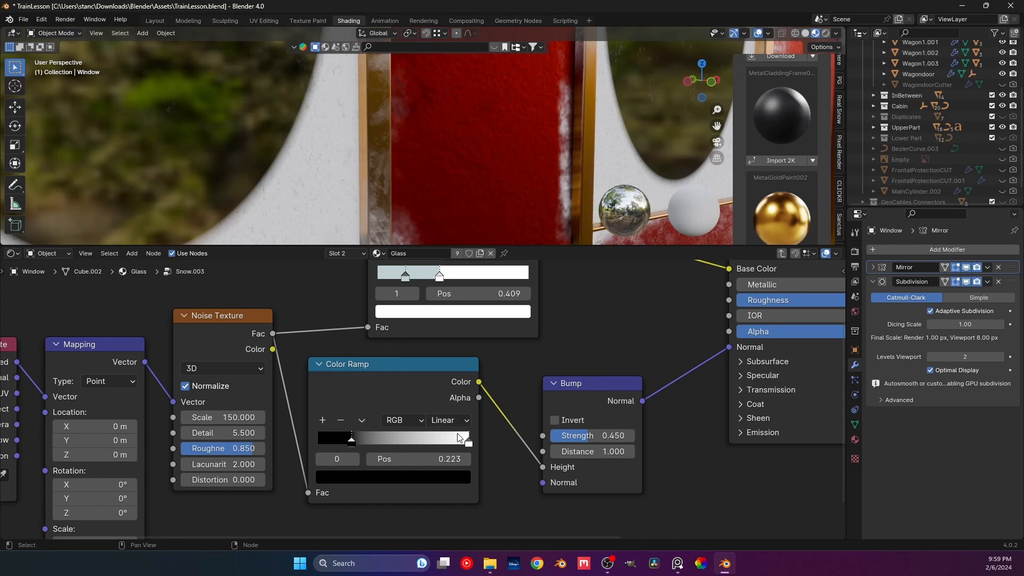
mouse_move(458, 437)
left_mouse_down()
mouse_move(366, 439)
mouse_move(464, 438)
left_mouse_up()
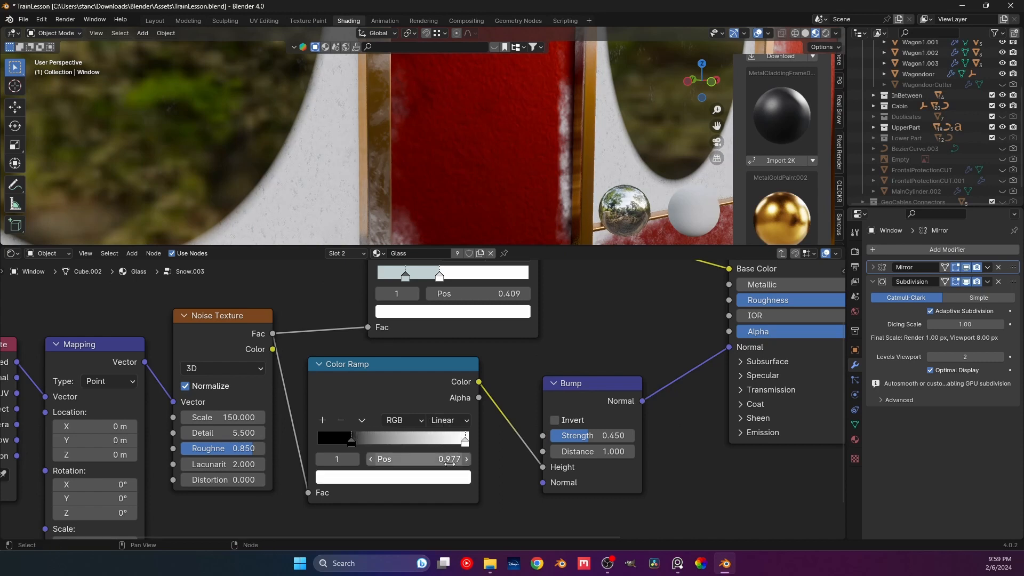
left_click(454, 478)
left_click_drag(456, 287, 461, 254)
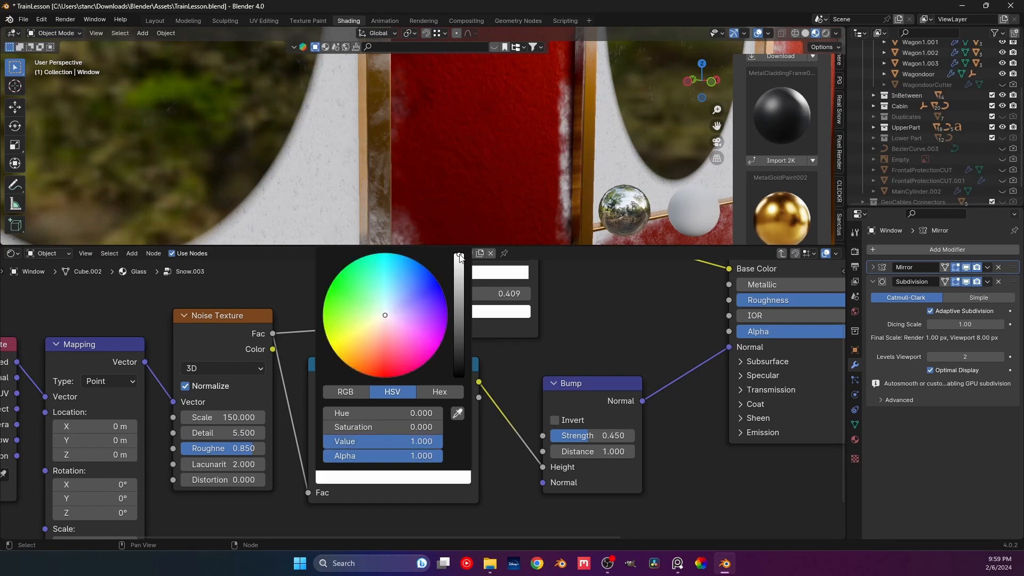
Step: Leave the snow group and return to the Glass material's main node tree
scroll(565, 331, "down", 3)
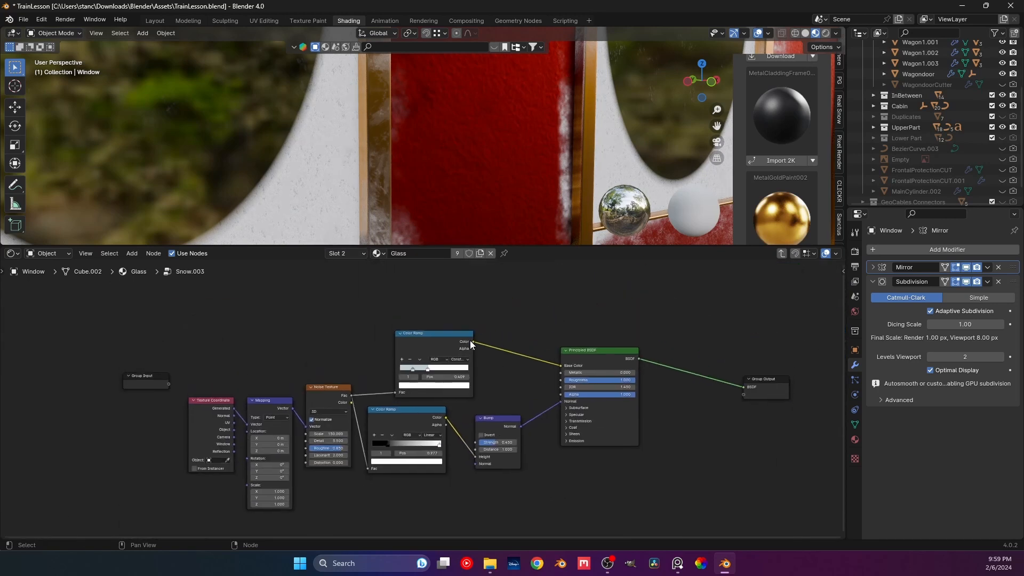
left_click_drag(470, 340, 435, 319)
left_click(536, 322)
key("Tab")
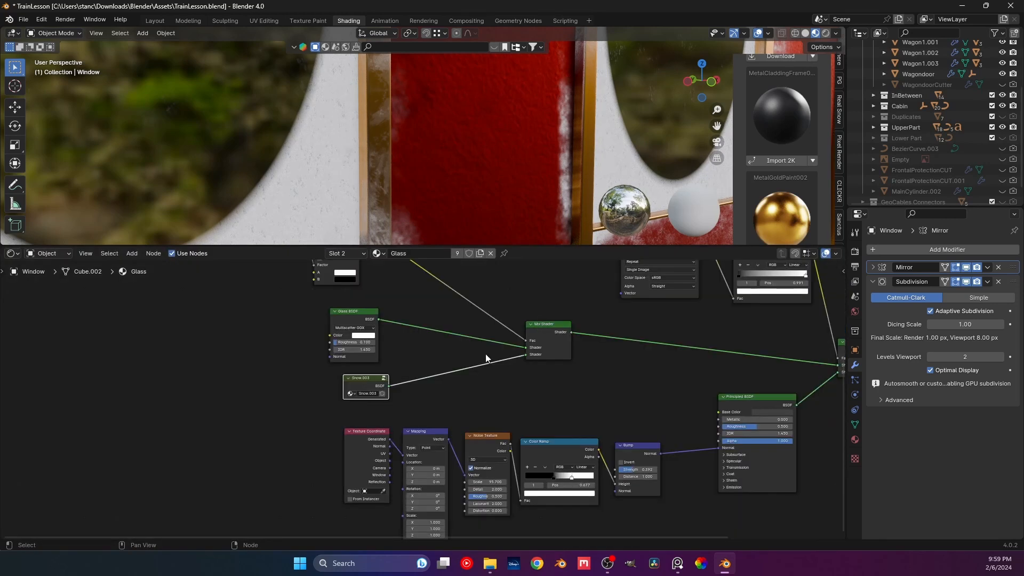
left_click(494, 363)
Step: Start adding a new node linked to the A input of the Mix color node
middle_click_drag(498, 367, 433, 400)
scroll(354, 348, "up", 2)
middle_click_drag(350, 337, 424, 363)
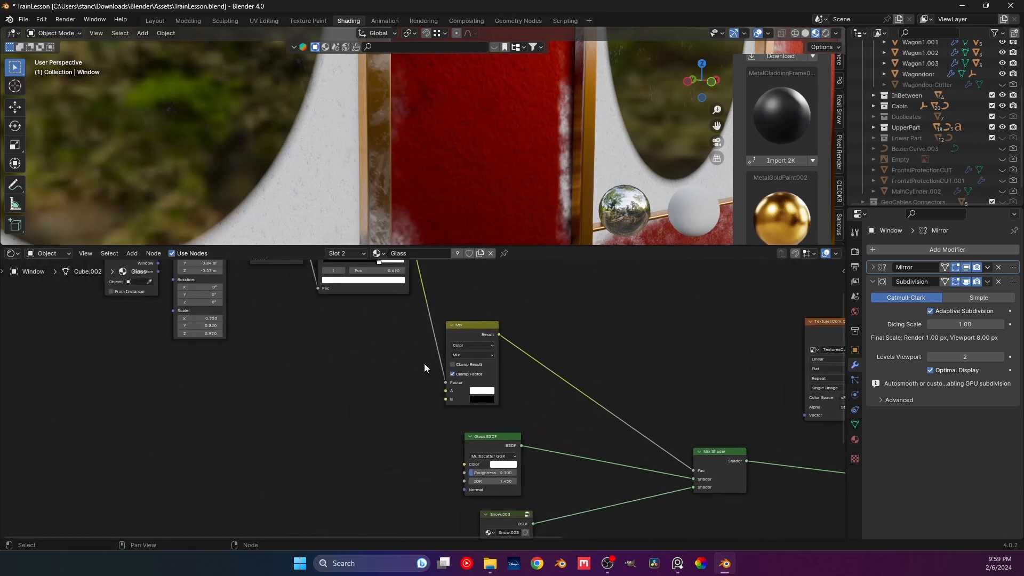
middle_click_drag(201, 144, 288, 204)
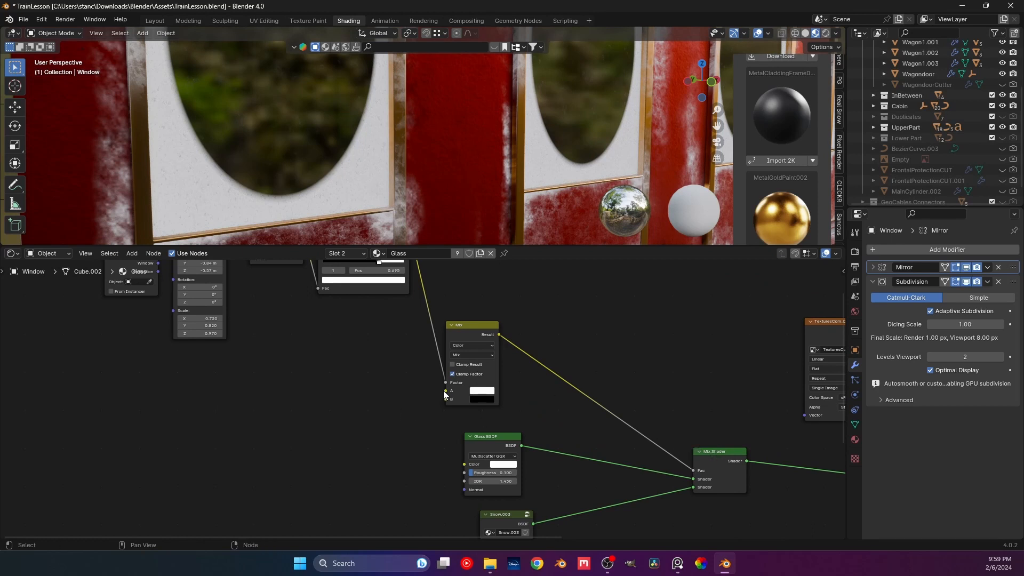
left_click_drag(446, 392, 304, 390)
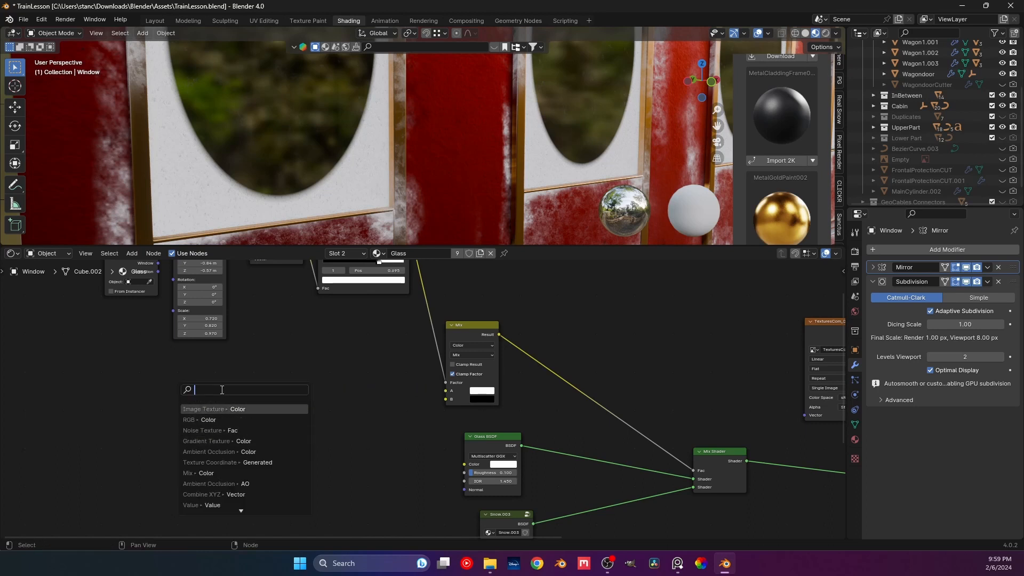
Step: Add a Voronoi Texture node with its Distance output feeding the Mix node's A input
type("u")
key("BackSpace")
type("vo")
left_click(222, 420)
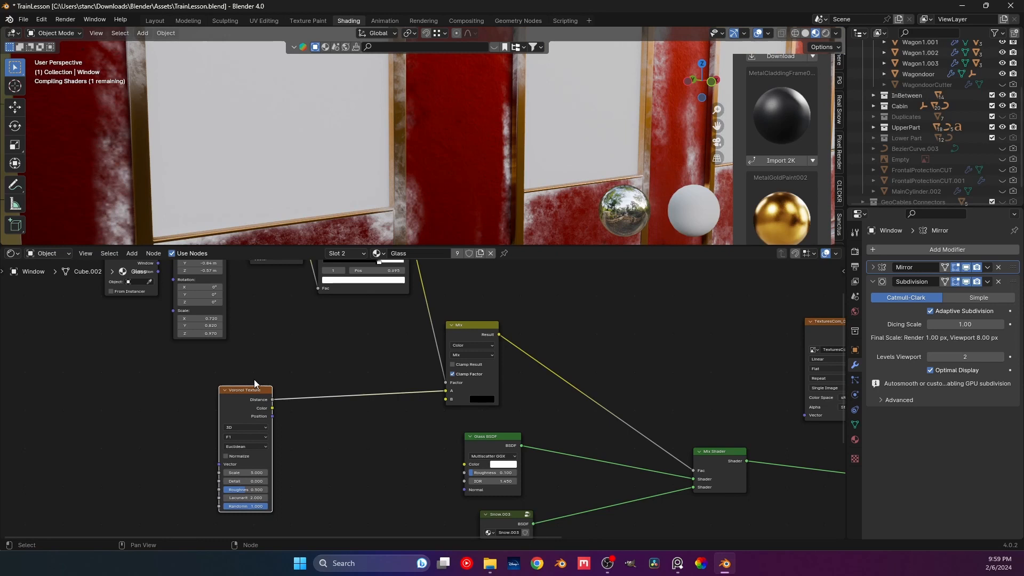
left_click_drag(259, 392, 258, 365)
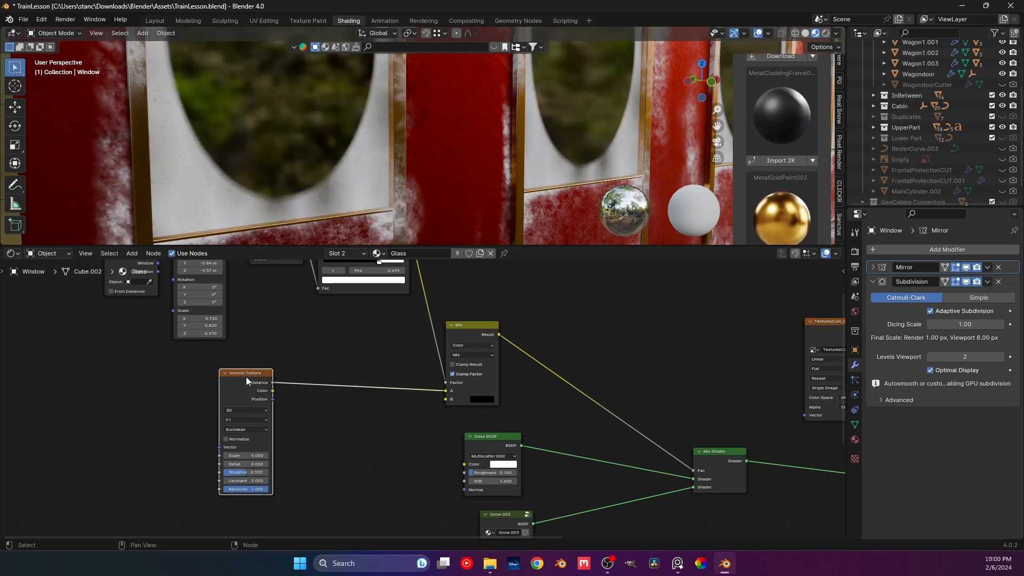
Step: Add Texture Coordinate and Mapping nodes in front of the Voronoi Texture and space the three nodes apart
key("ctrl+t")
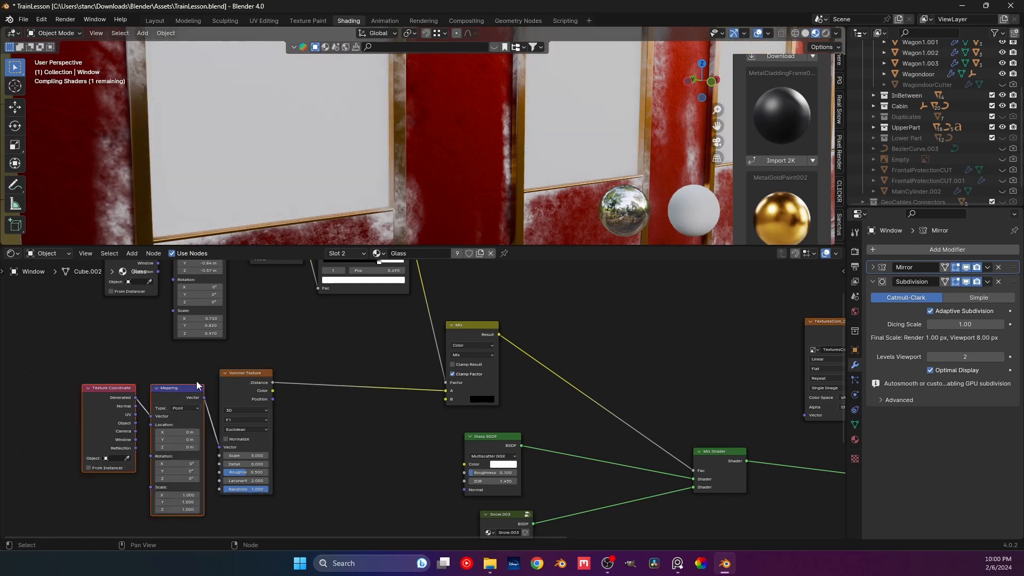
left_click(104, 374)
left_click_drag(225, 382, 204, 382)
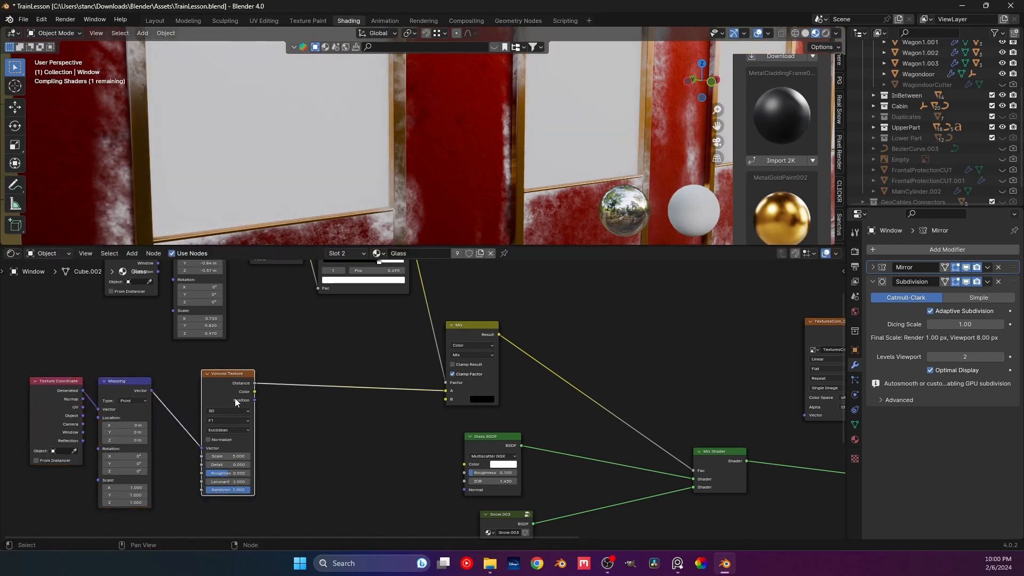
Step: Raise the Voronoi Texture's scale to about 36.8 and set its distance metric to Minkowski
scroll(249, 397, "up", 2)
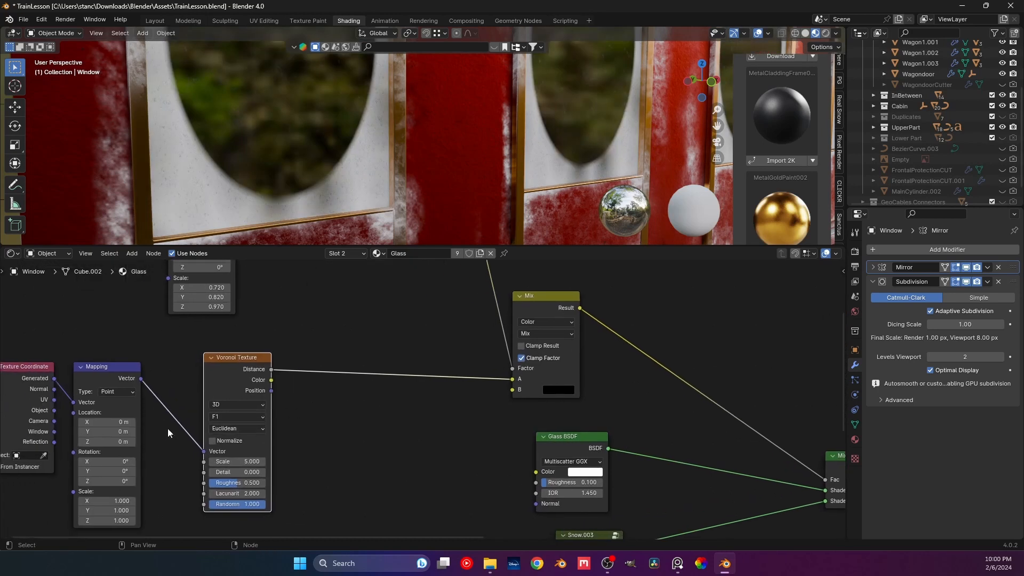
middle_click_drag(167, 428, 166, 386)
left_click_drag(240, 420, 271, 419)
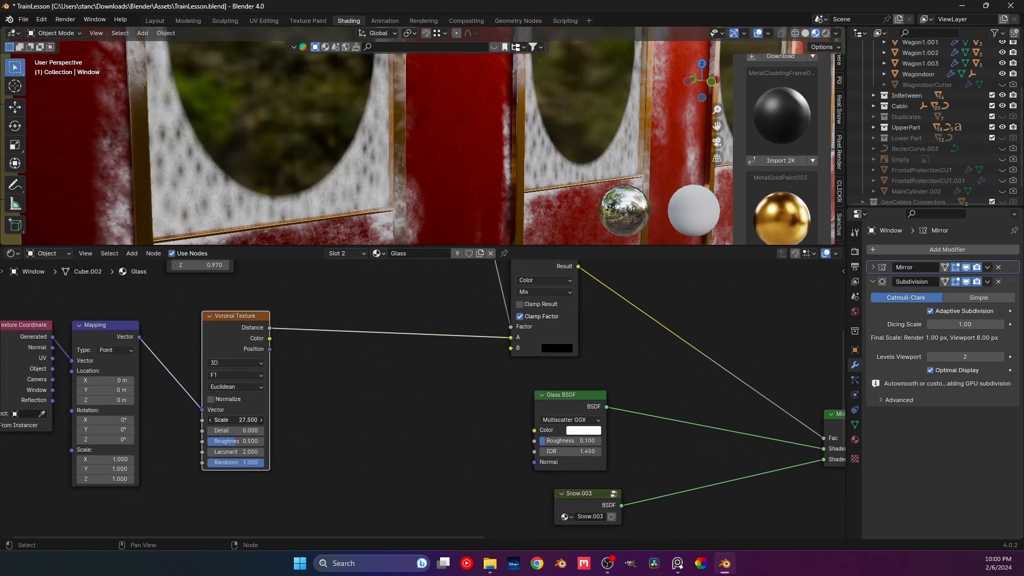
left_click(233, 386)
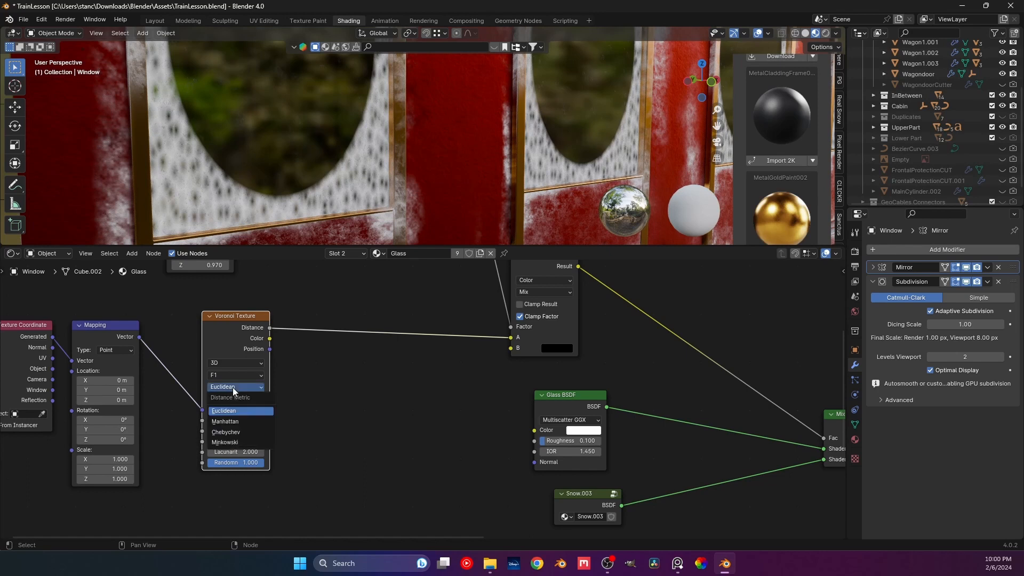
left_click(245, 441)
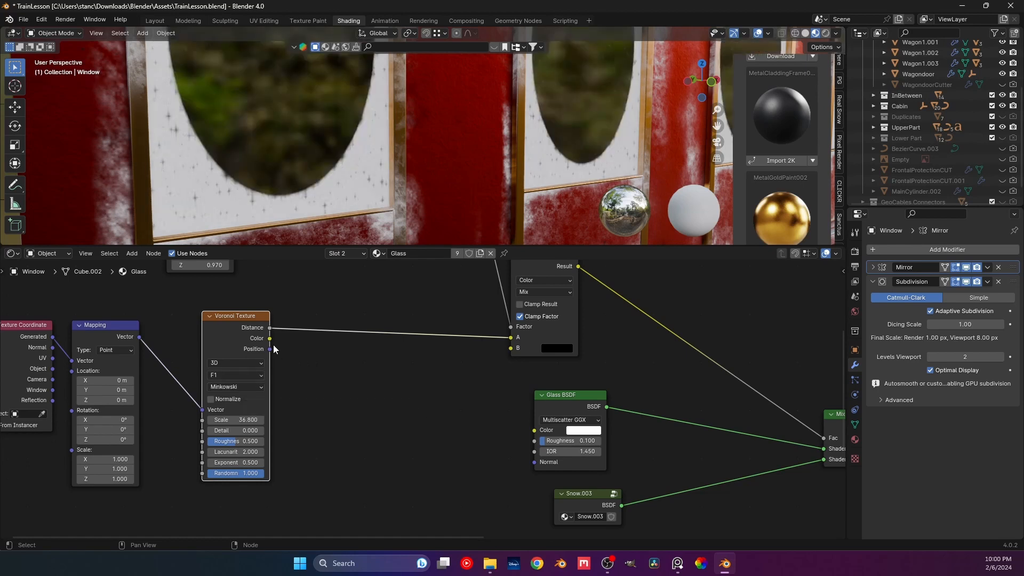
Step: Duplicate the upper Color Ramp and insert the copy between the Voronoi Texture and the Mix node's A input
scroll(323, 352, "down", 4)
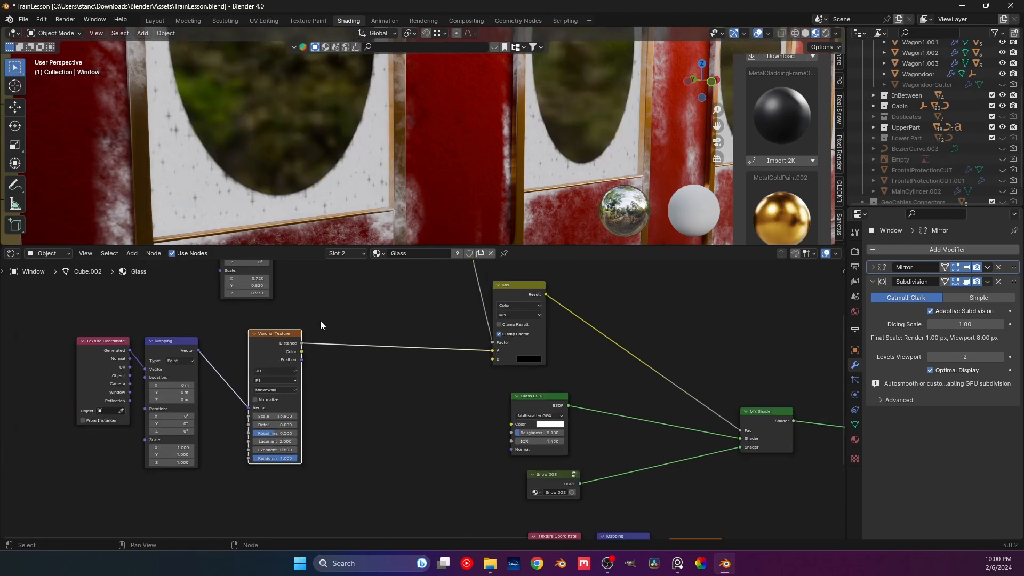
middle_click_drag(398, 286, 374, 359)
left_click(389, 275)
key("shift+d")
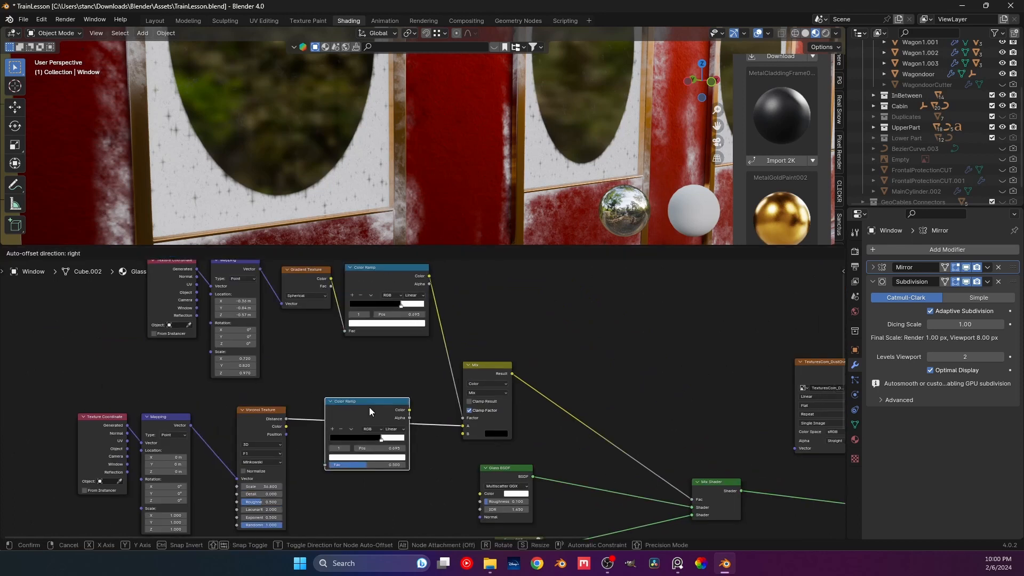
left_click(369, 407)
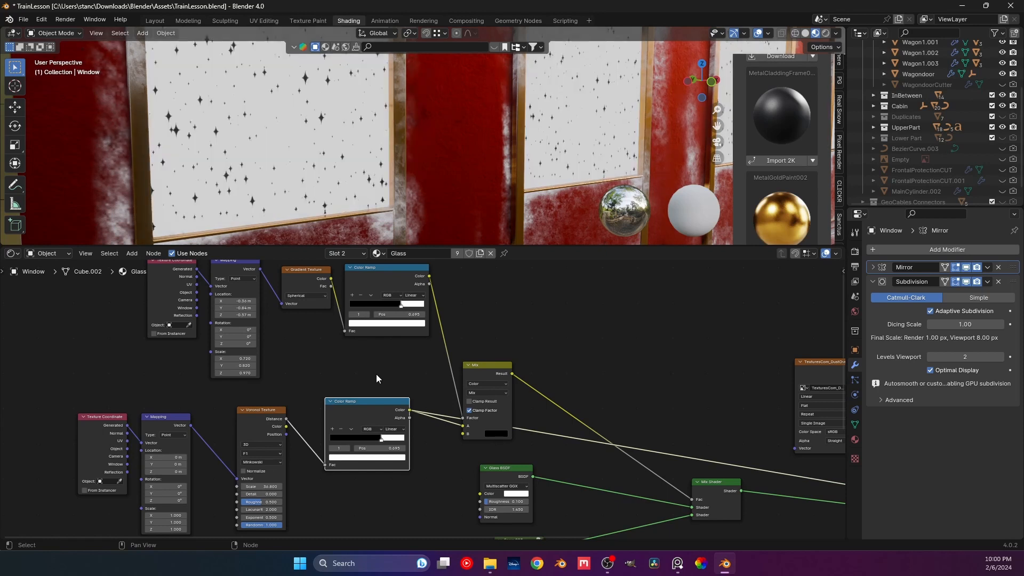
Step: Try the Manhattan and Euclidean distance metrics on the Voronoi Texture
middle_click_drag(308, 466, 259, 421)
scroll(259, 420, "up", 5)
left_click(209, 411)
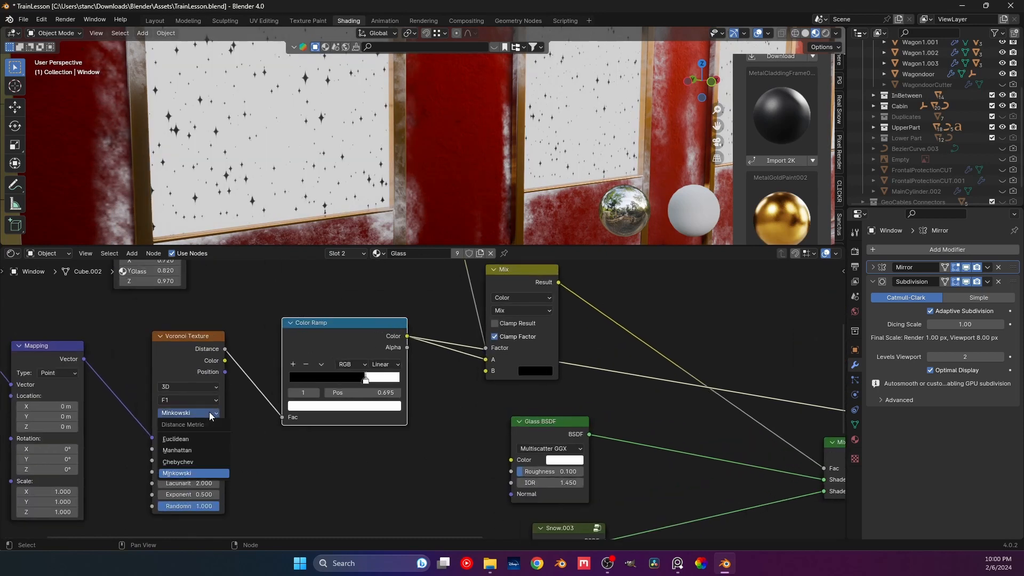
left_click(199, 450)
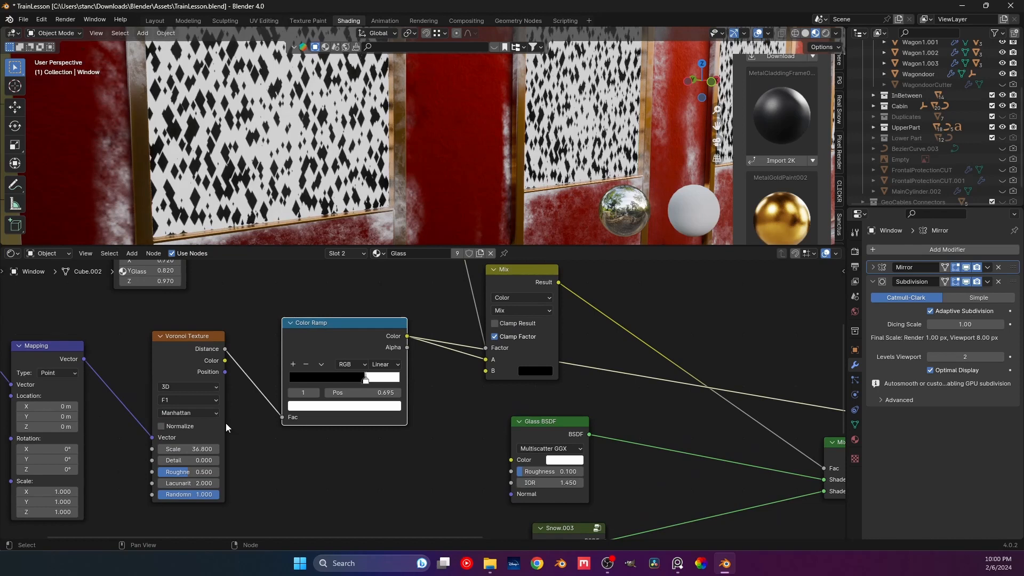
left_click(197, 411)
left_click(186, 421)
Step: Try the Smooth F1 and Distance to Edge feature outputs on the Voronoi Texture
left_click(182, 401)
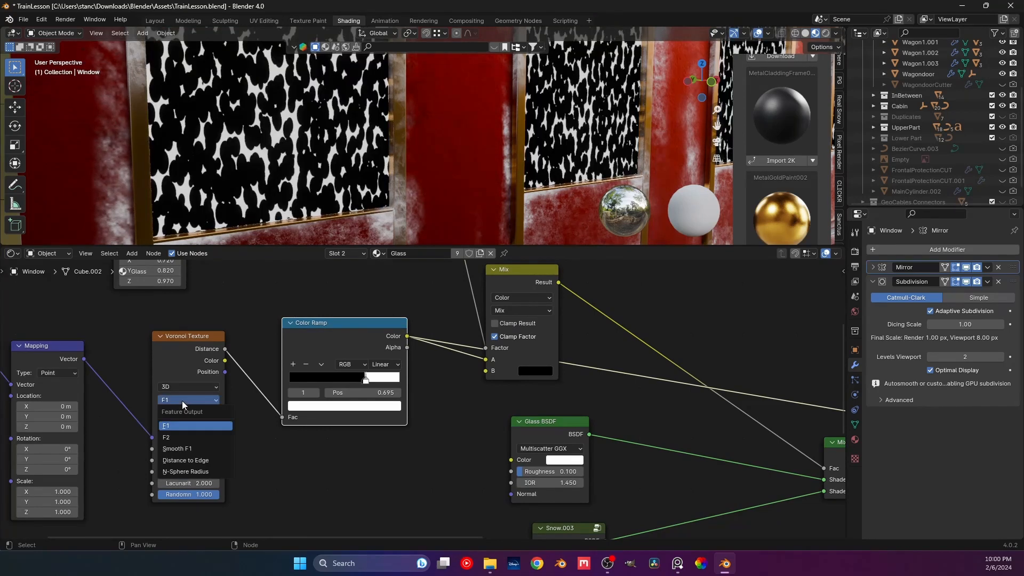
left_click(190, 449)
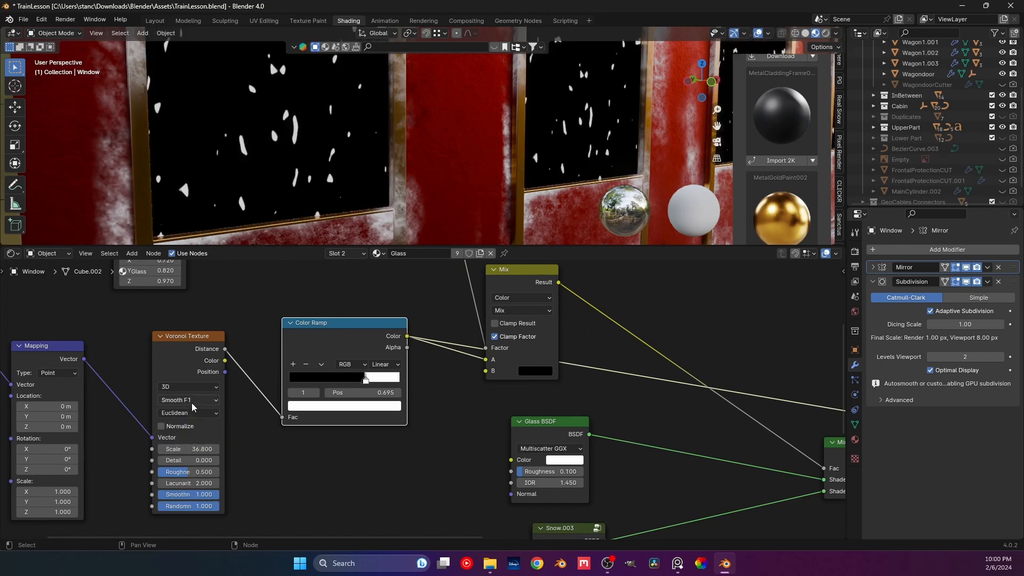
left_click(193, 401)
left_click(184, 461)
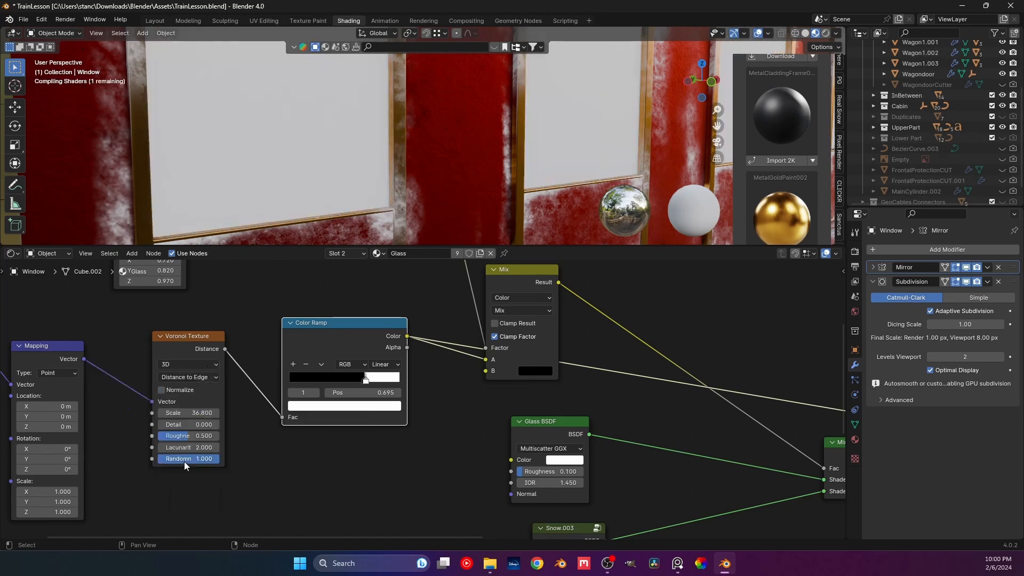
Step: Delete the Voronoi Texture node from the glass material
middle_click_drag(302, 242, 337, 124)
middle_click_drag(207, 347, 187, 360)
left_click(170, 358)
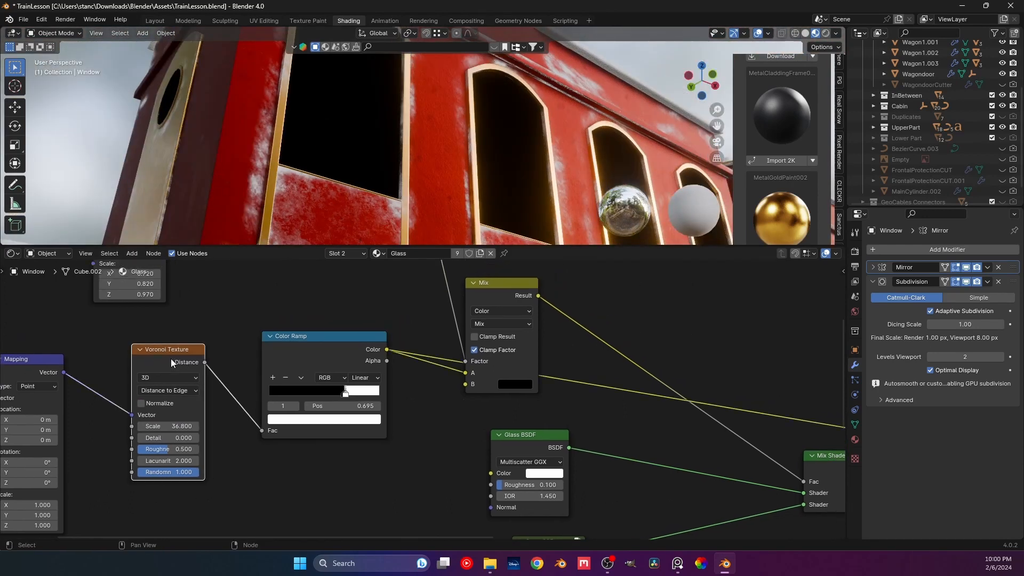
key("Delete")
Step: Add a Musgrave Texture and link it between the Mapping node and the new Color Ramp's Fac input
key("shift+a")
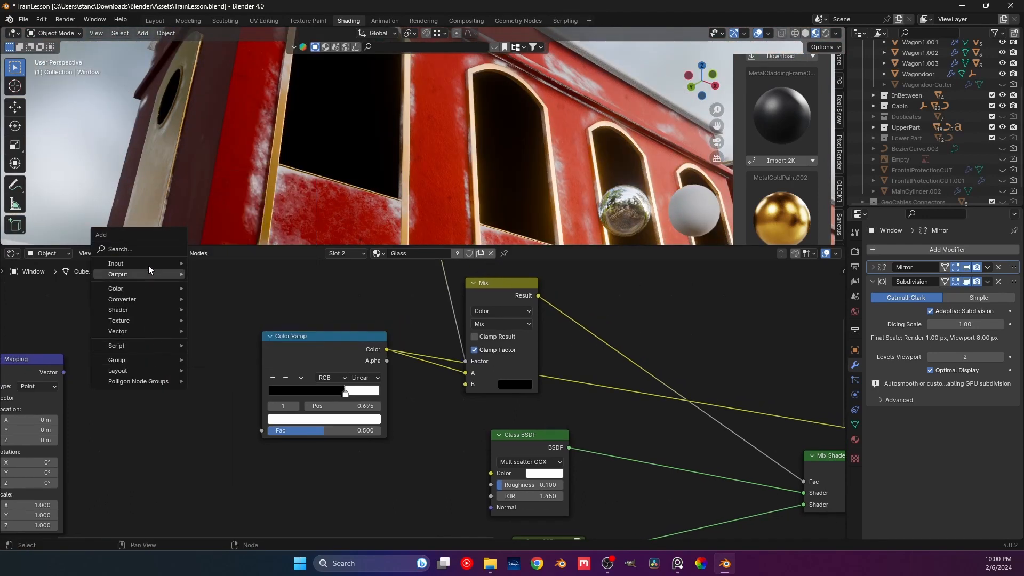
left_click(140, 250)
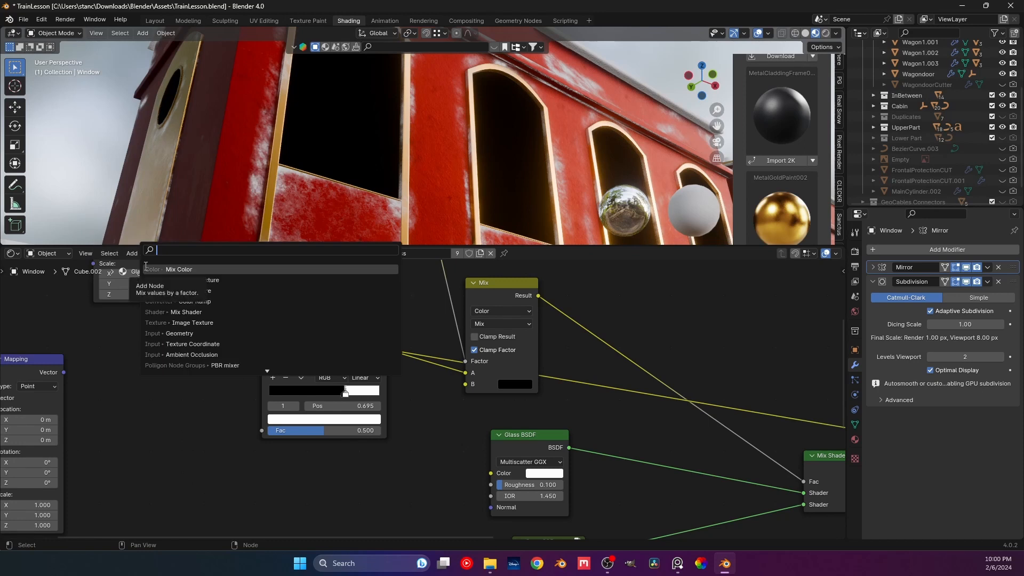
type("mu")
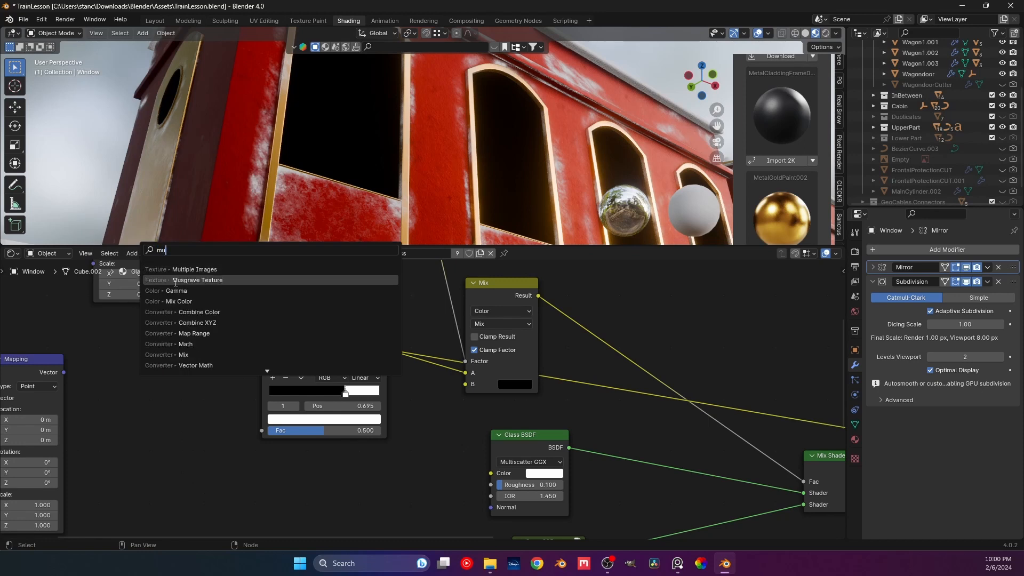
left_click(160, 280)
left_click(181, 427)
left_click_drag(63, 372, 141, 434)
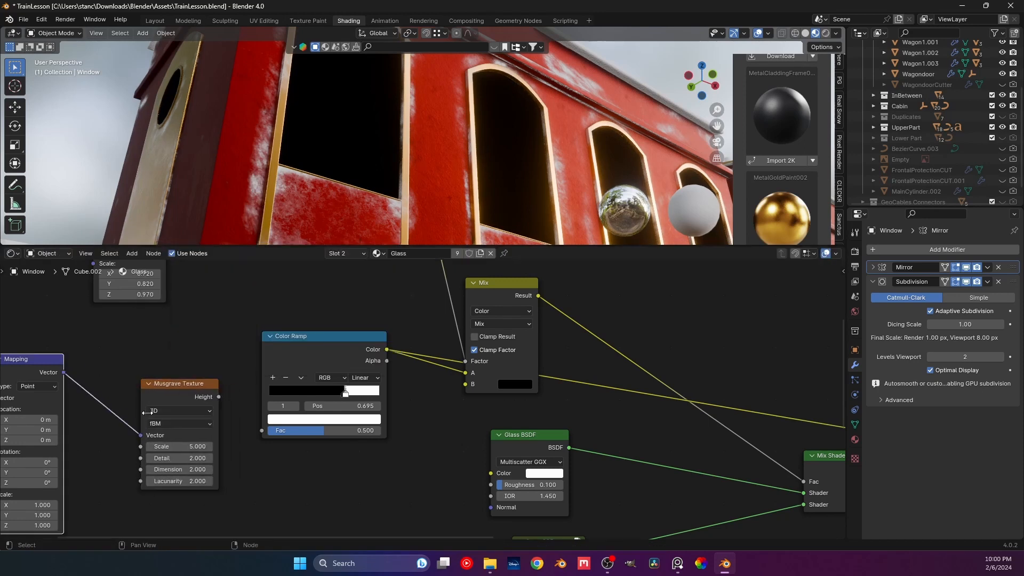
left_click_drag(181, 396, 265, 436)
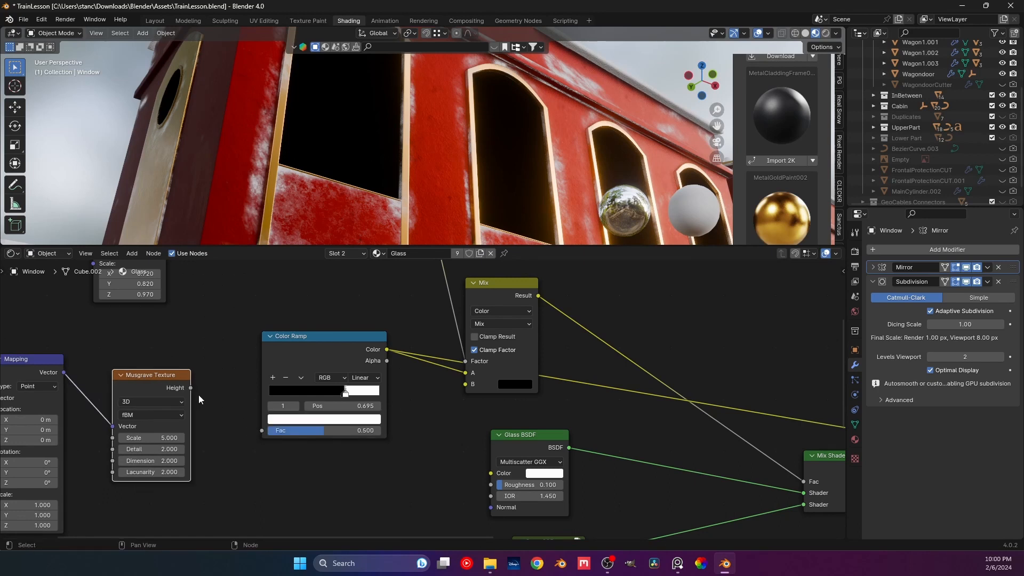
left_click_drag(190, 388, 262, 430)
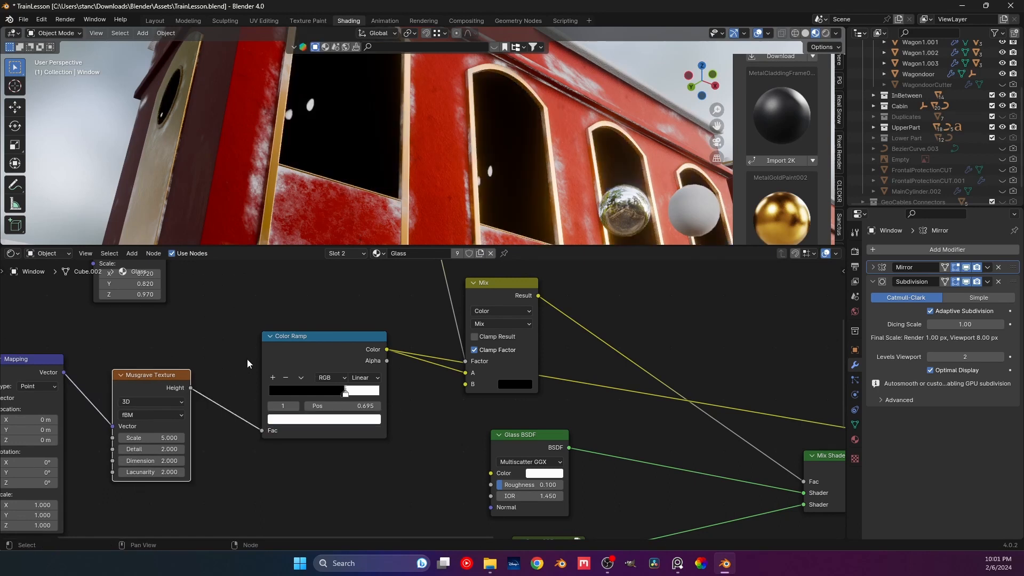
Step: Try the Musgrave types Hybrid Multifractal, Ridged Multifractal and Multifractal, and set the type back to fBM
scroll(142, 433, "up", 1)
left_click(141, 417)
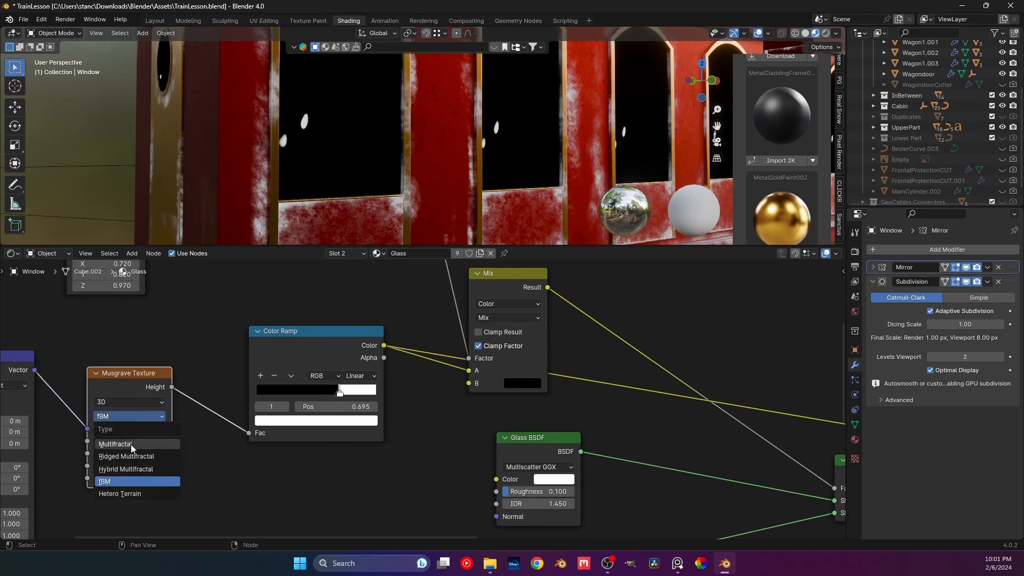
left_click(125, 468)
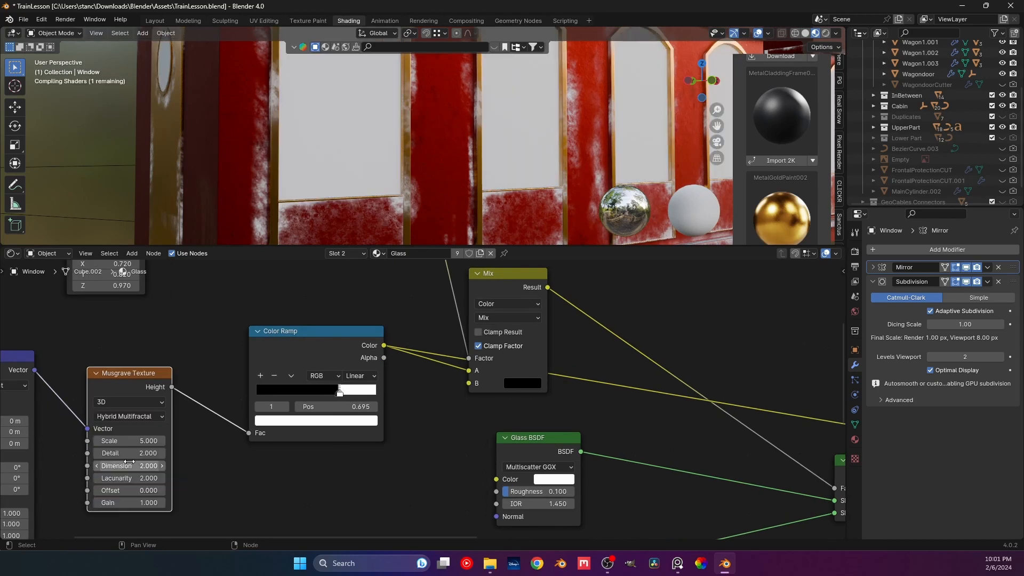
left_click(146, 415)
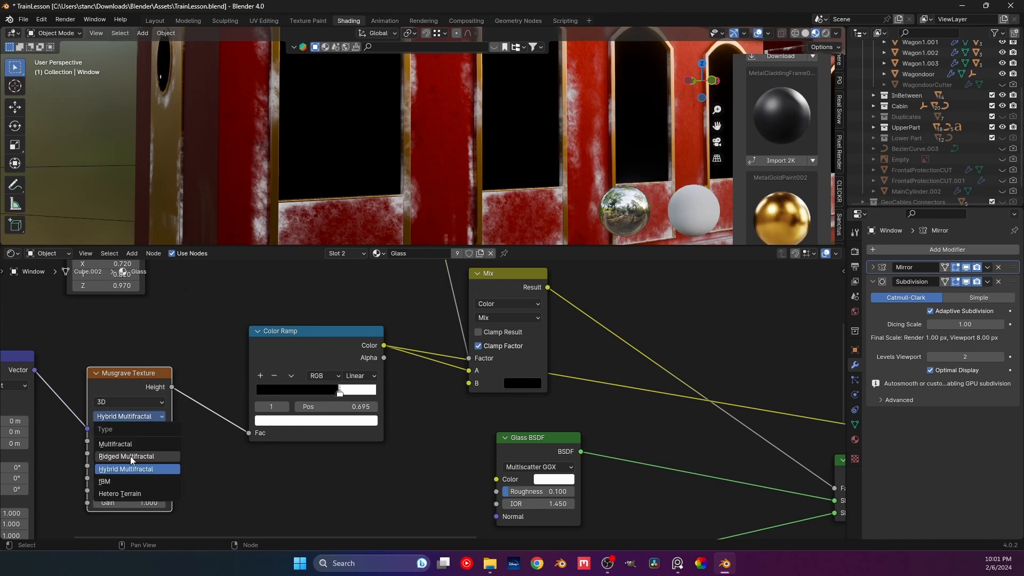
left_click(128, 456)
left_click(131, 418)
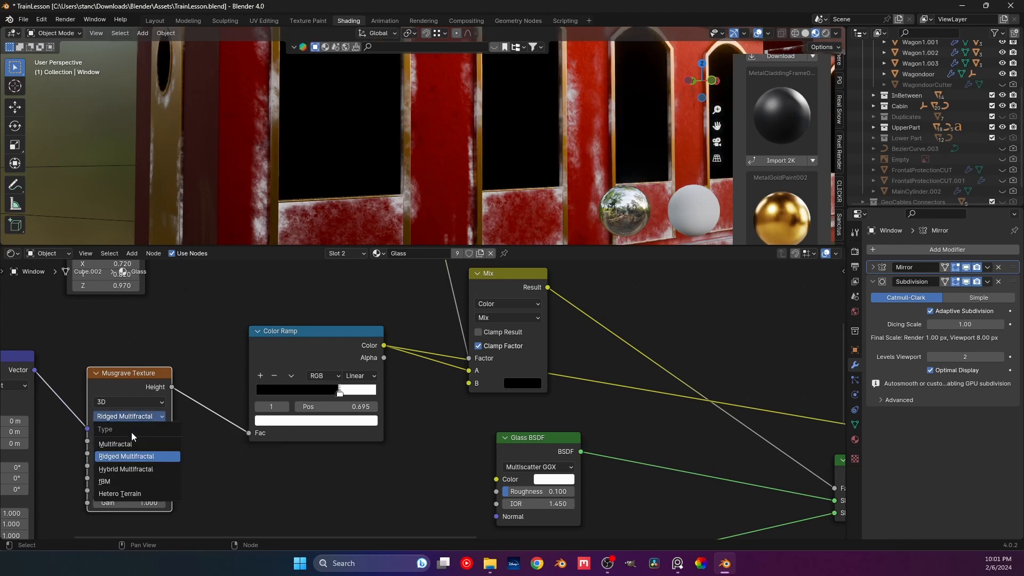
left_click(131, 432)
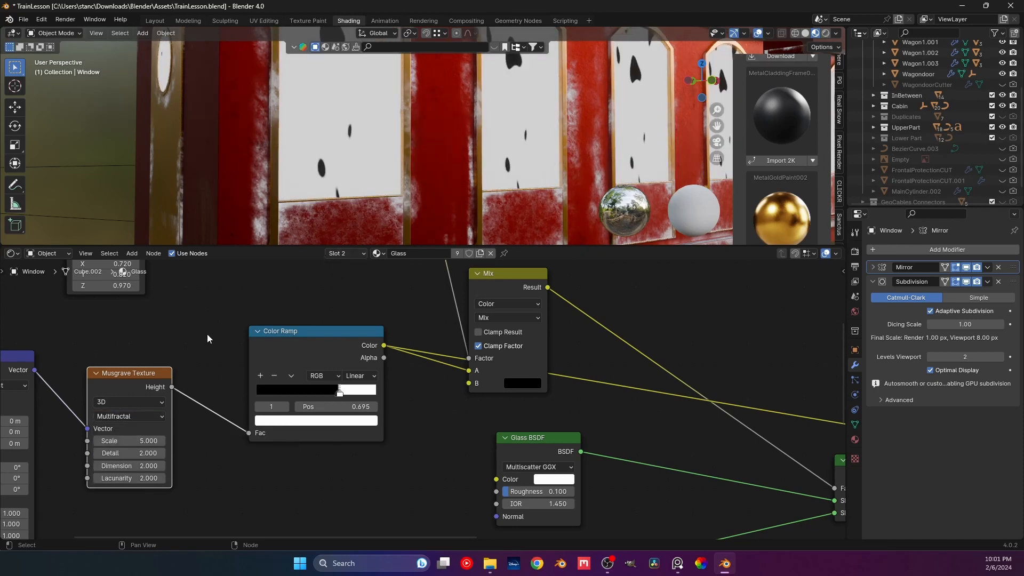
left_click(123, 415)
left_click(130, 482)
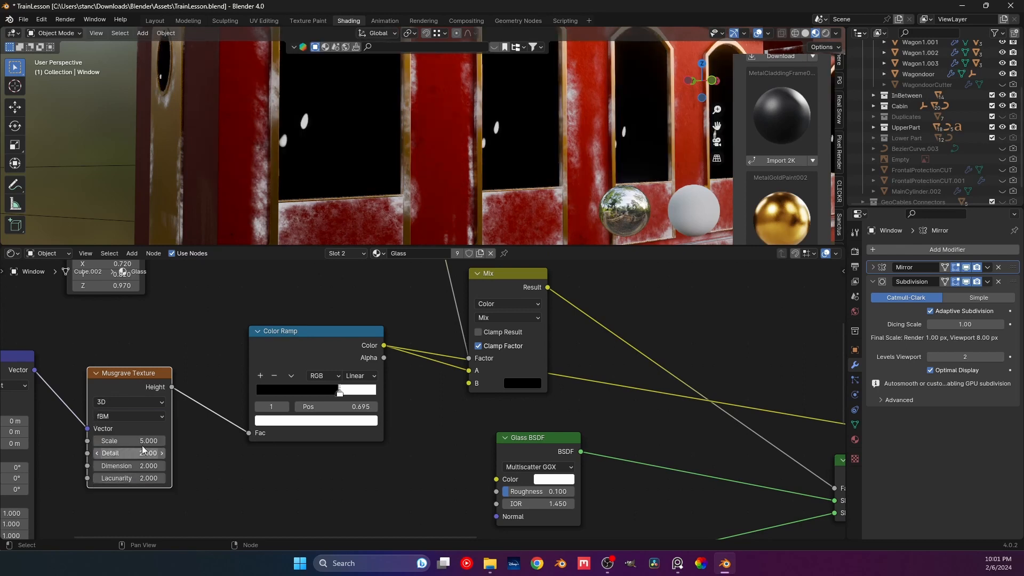
Step: Raise the Musgrave Texture's scale to about 34.1, lacunarity to about 18.6 and dimension to 4
left_click_drag(111, 442, 157, 442)
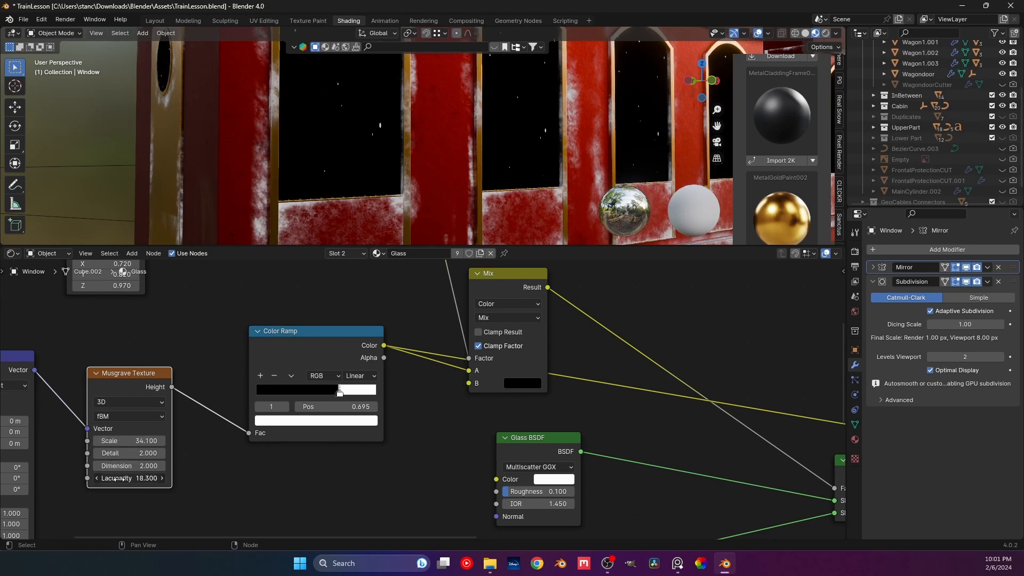
left_click_drag(115, 478, 124, 478)
left_click_drag(115, 466, 140, 465)
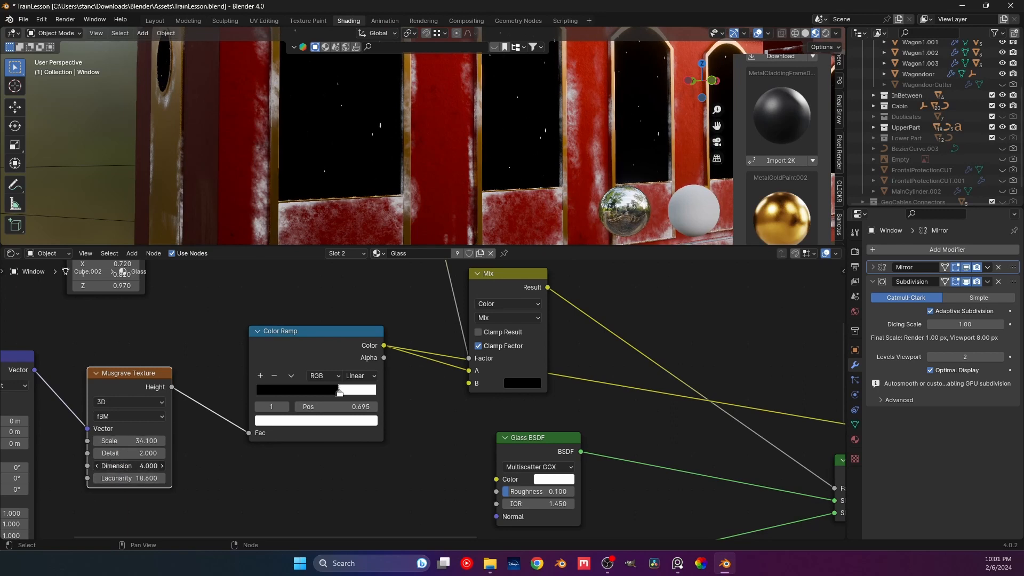
Step: Replace the Musgrave Texture with a Noise Texture, linking Mapping to its Vector input and its Fac output to the Color Ramp
key("x")
key("shift+a")
left_click(143, 373)
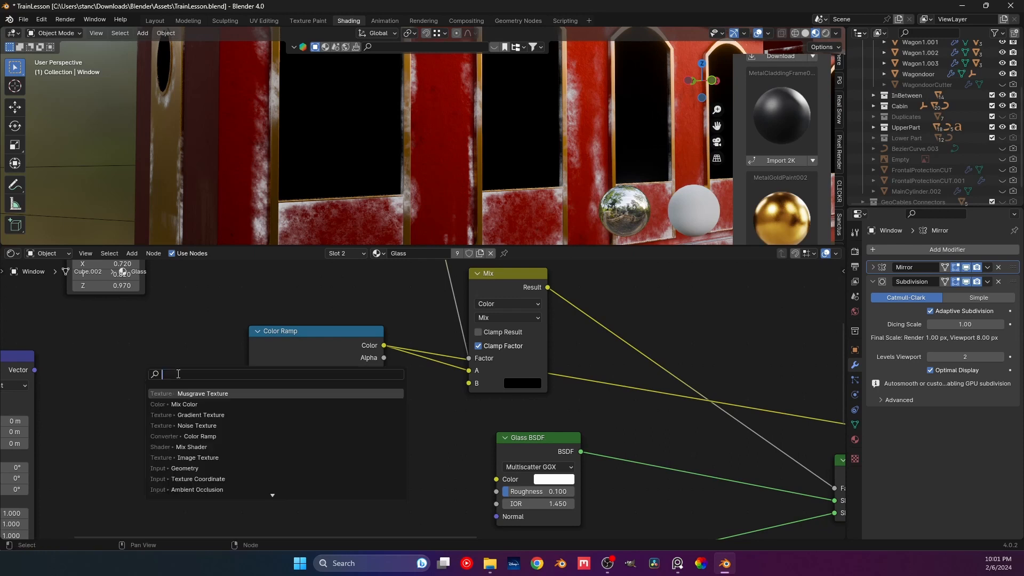
left_click(188, 425)
left_click(154, 403)
left_click_drag(34, 370, 118, 448)
left_click_drag(189, 391, 137, 372)
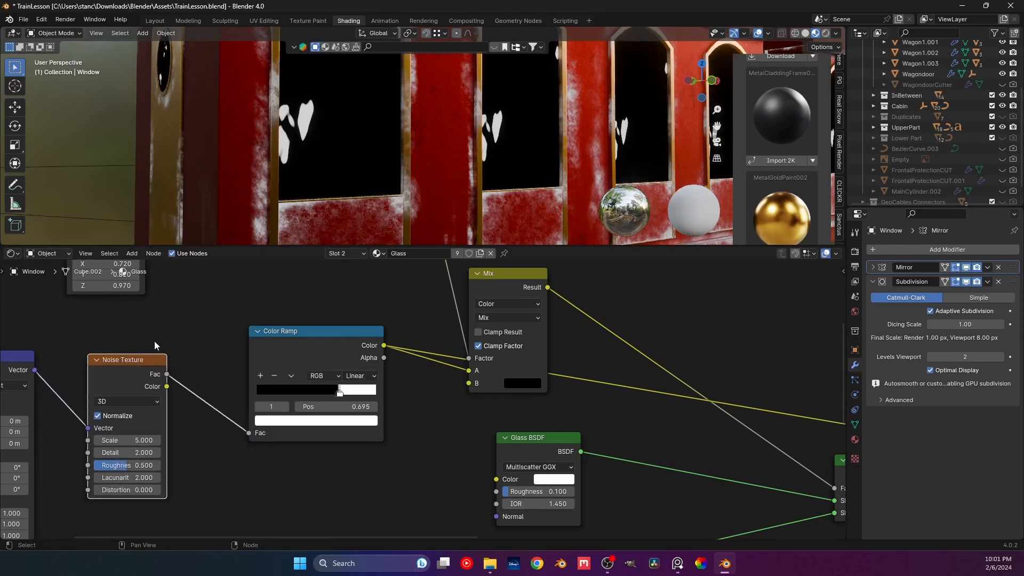
Step: Try a scale of about 20.9 on the Noise Texture and set it back to 5
left_click(155, 342)
mouse_move(118, 439)
left_mouse_down()
mouse_move(195, 439)
mouse_move(129, 440)
left_mouse_up()
left_click(131, 440)
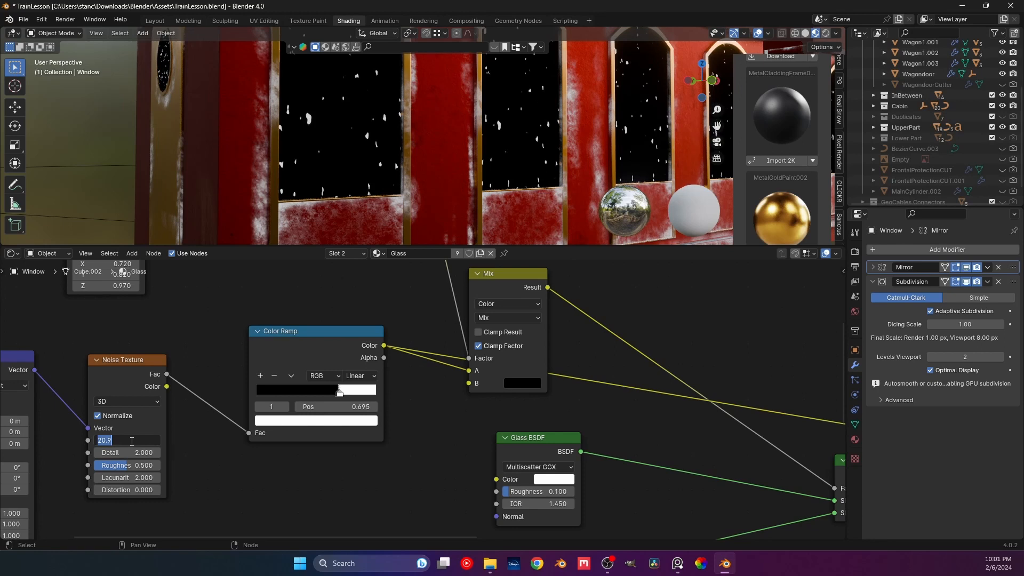
type("5")
key("Return")
scroll(352, 202, "up", 2)
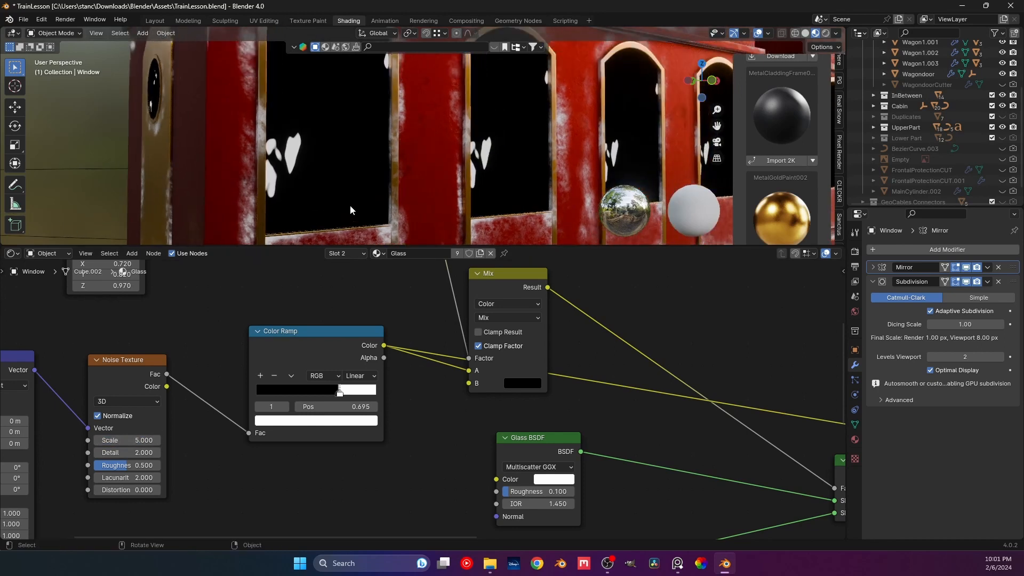
Step: Move the black stop of the noise Color Ramp to about 0.436 to soften the mask's contrast
scroll(348, 203, "down", 3)
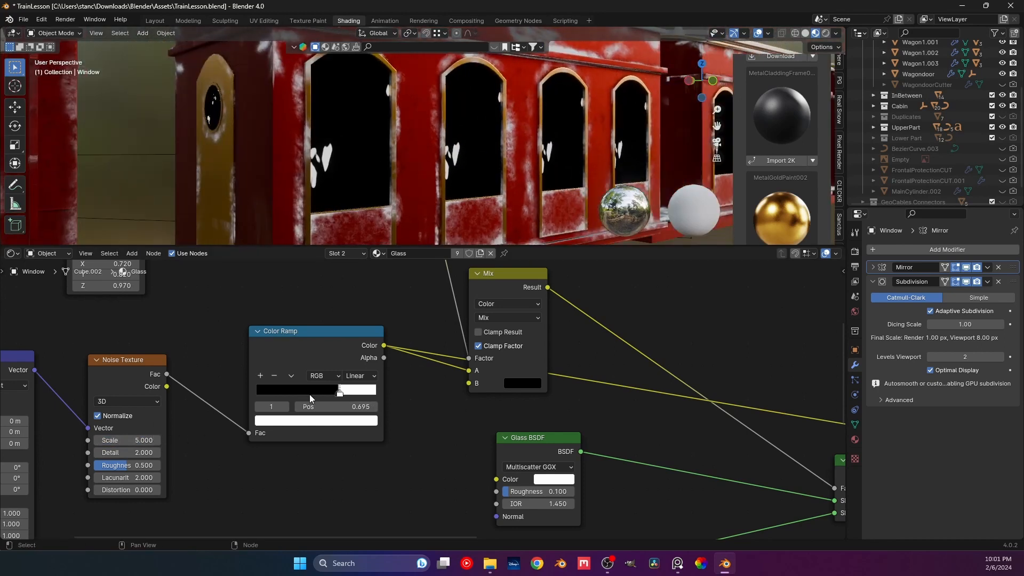
left_click_drag(309, 393, 340, 393)
mouse_move(318, 393)
left_mouse_down()
mouse_move(276, 390)
mouse_move(310, 396)
left_mouse_up()
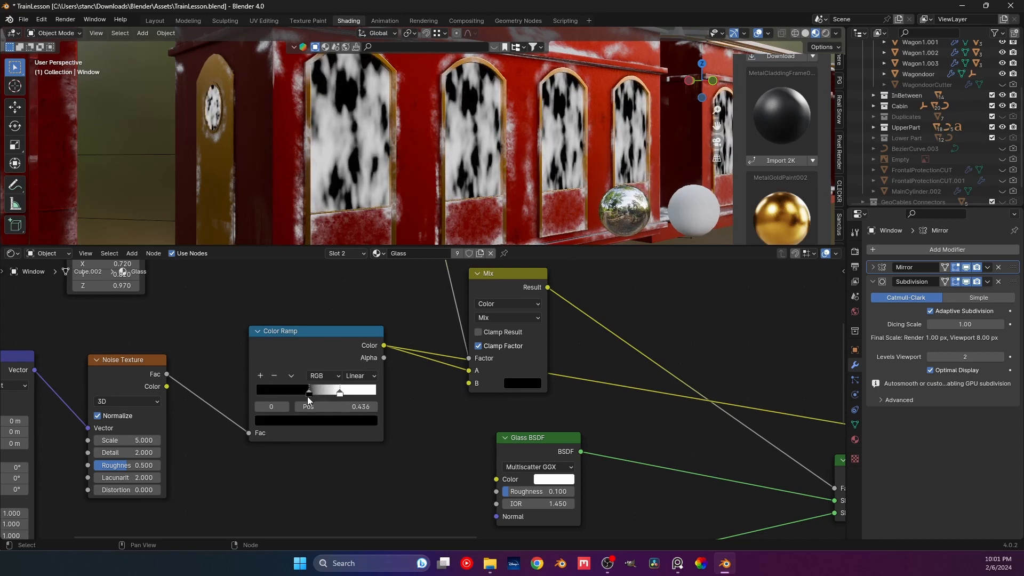
Step: Raise the Noise Texture's distortion to about 3.9, and set its detail to 5.5 and roughness to 0.85
scroll(100, 480, "up", 2)
left_click_drag(77, 483, 184, 472)
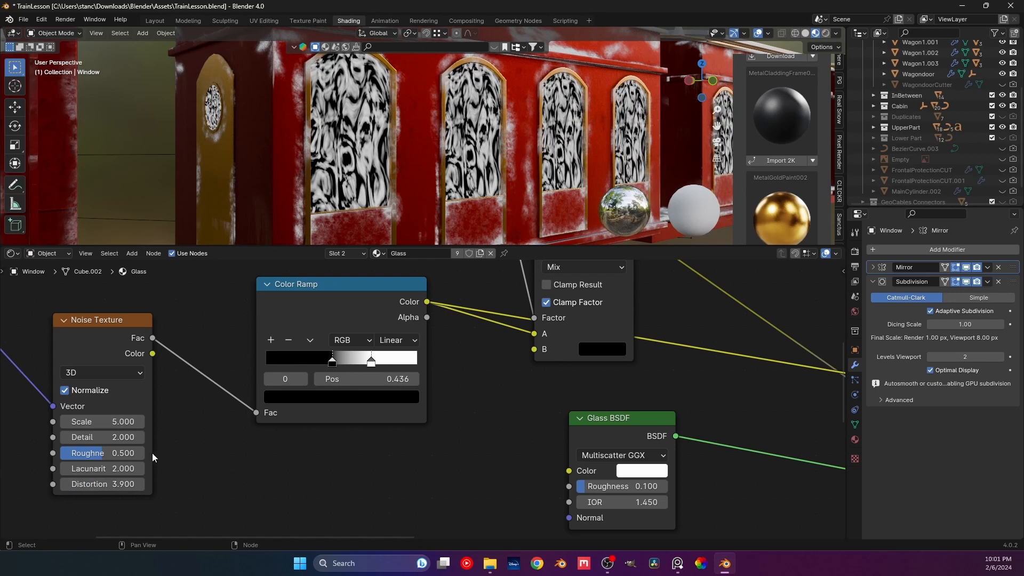
left_click(93, 437)
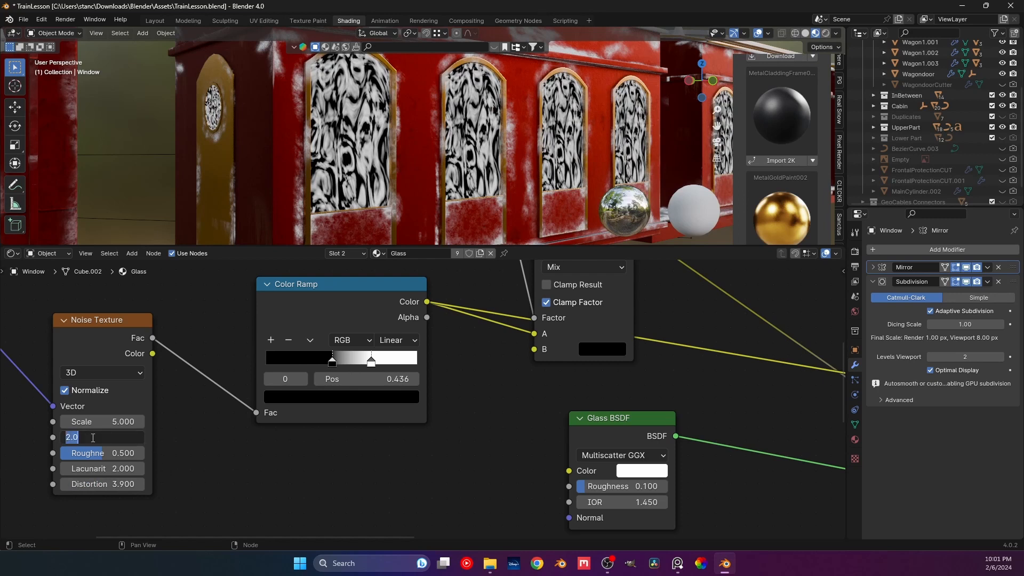
type("5.5")
key("Return")
left_click_drag(97, 453, 121, 452)
left_click(130, 454)
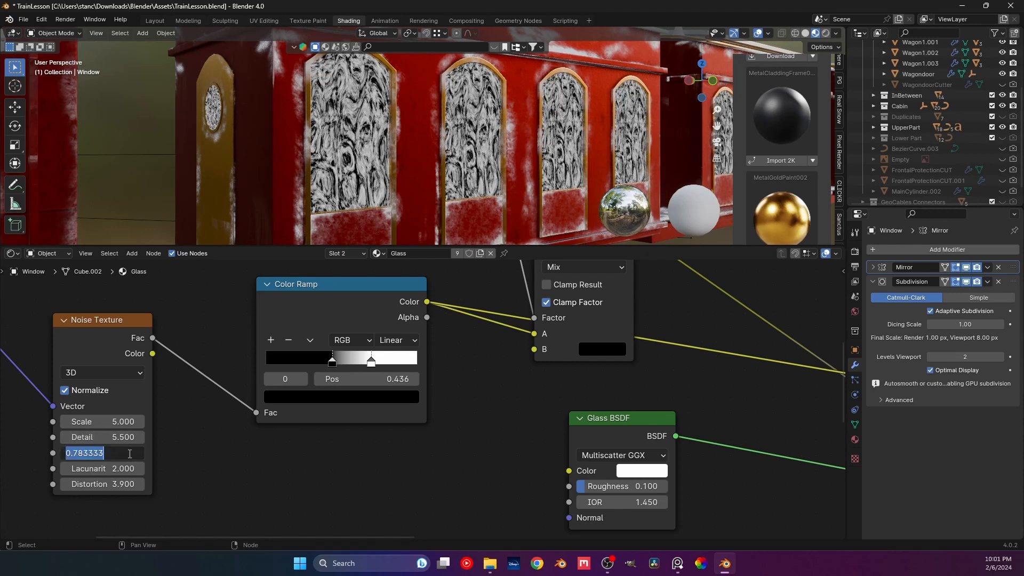
type(".85")
key("Return")
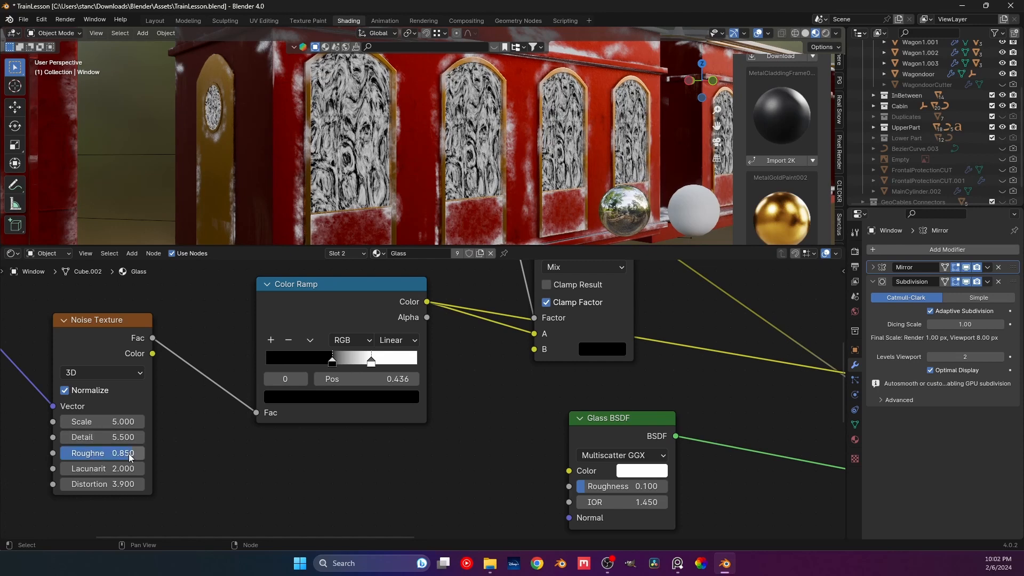
Step: Reconnect the last Mix Shader to the Material Output to show the full glass material, and save the file
scroll(275, 443, "up", 1)
scroll(341, 424, "down", 2)
middle_click_drag(402, 404, 360, 394)
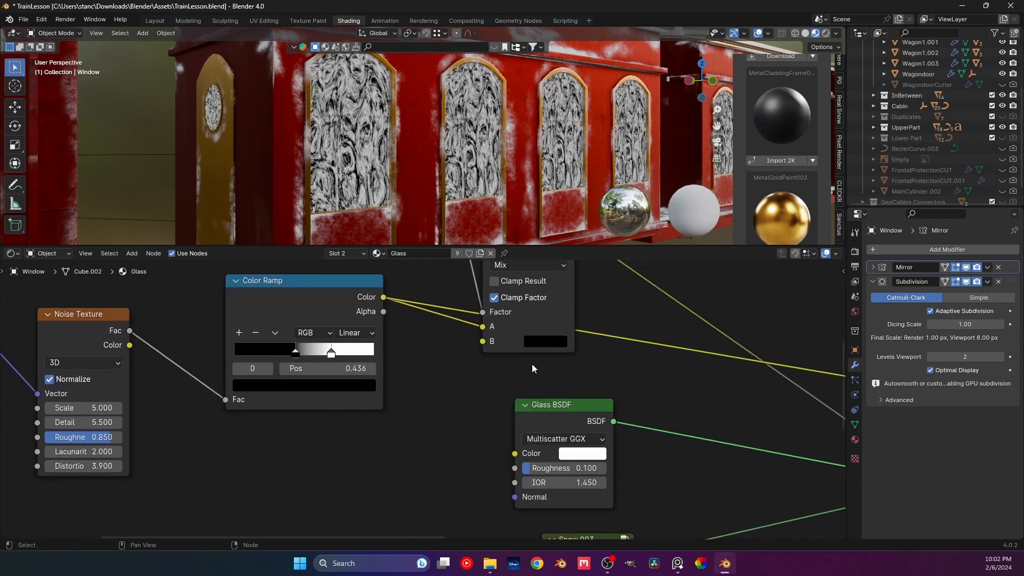
scroll(532, 364, "down", 4)
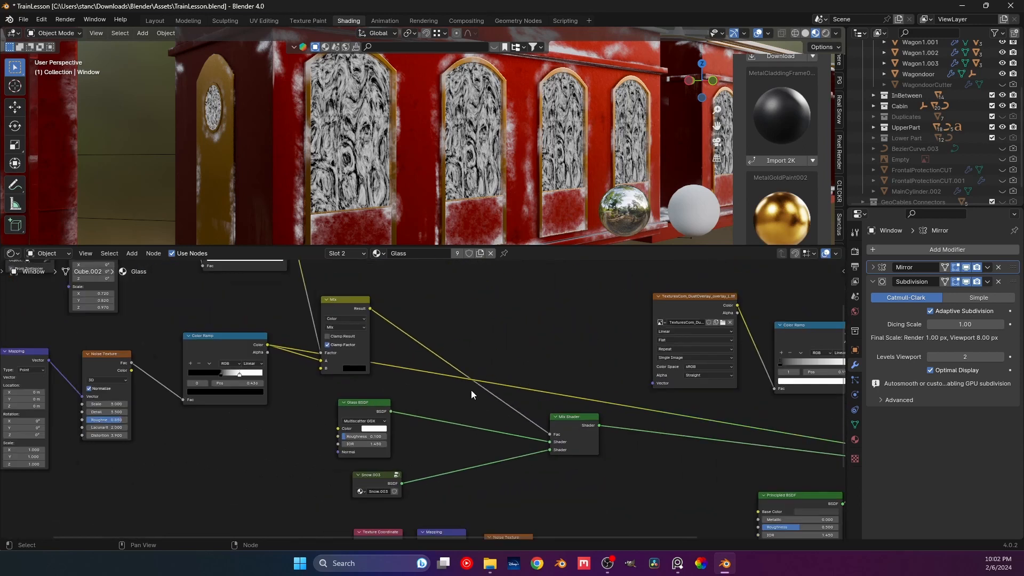
scroll(472, 390, "down", 3)
middle_click_drag(472, 392, 400, 337)
left_click(738, 399, "ctrl+shift")
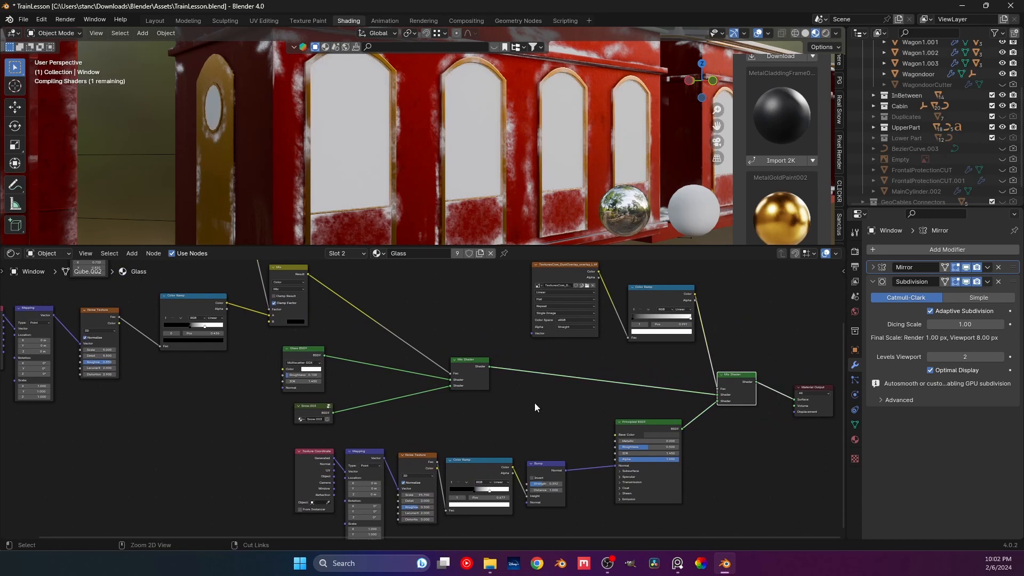
left_click(444, 306)
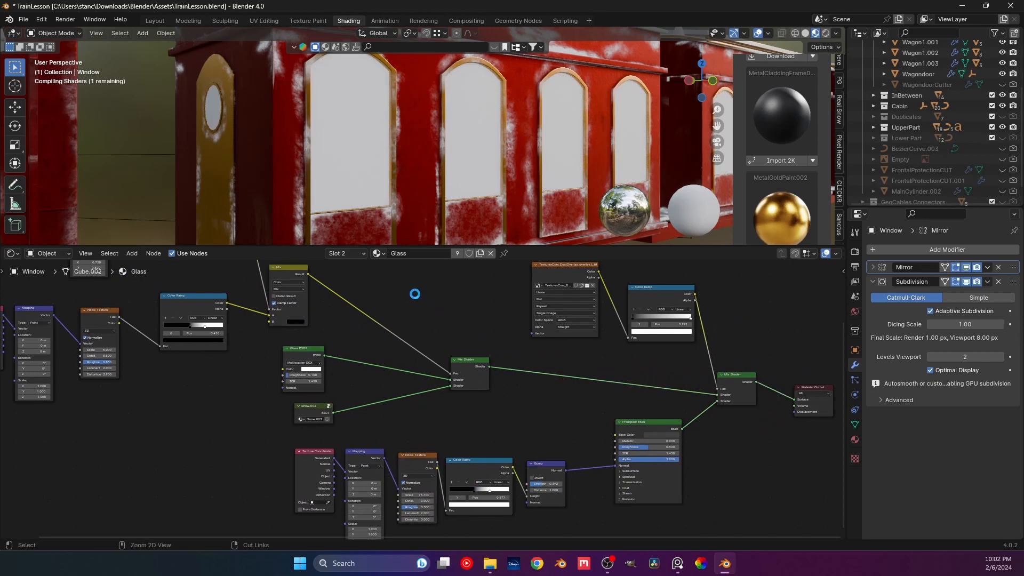
key("ctrl+s")
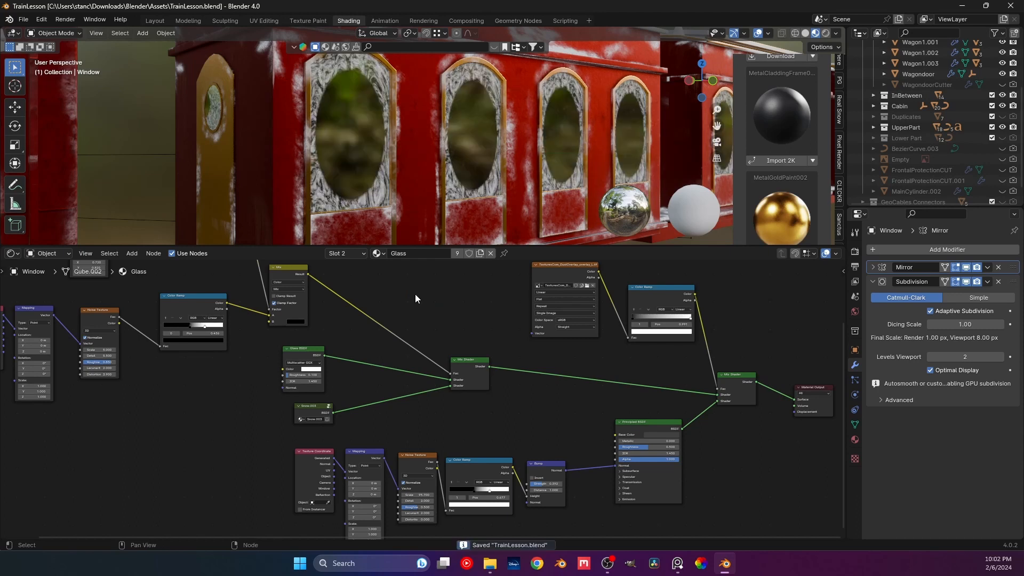
Step: Move the black stop of the Spherical Gradient Texture's Color Ramp to about 0.482
middle_click_drag(370, 194, 420, 158)
scroll(368, 199, "up", 4)
scroll(365, 196, "up", 3)
scroll(265, 368, "down", 1)
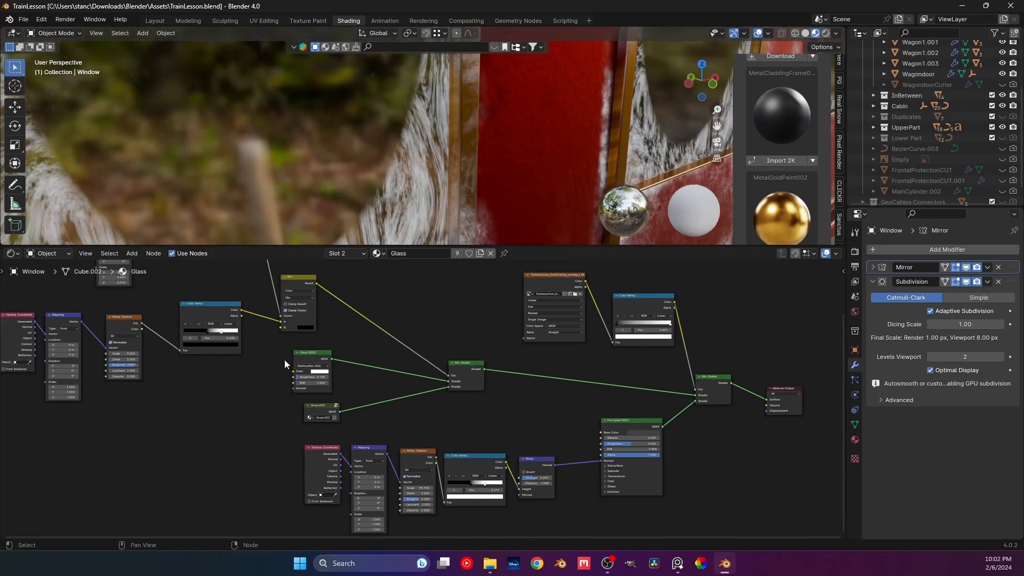
scroll(277, 360, "down", 2)
middle_click_drag(260, 330, 268, 379)
scroll(247, 297, "up", 5)
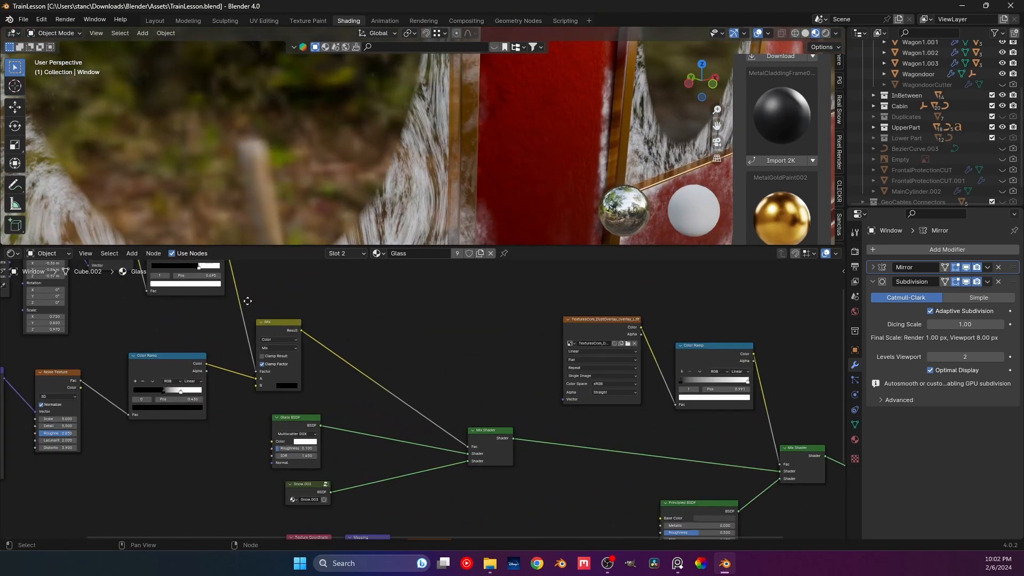
middle_click_drag(247, 297, 372, 408)
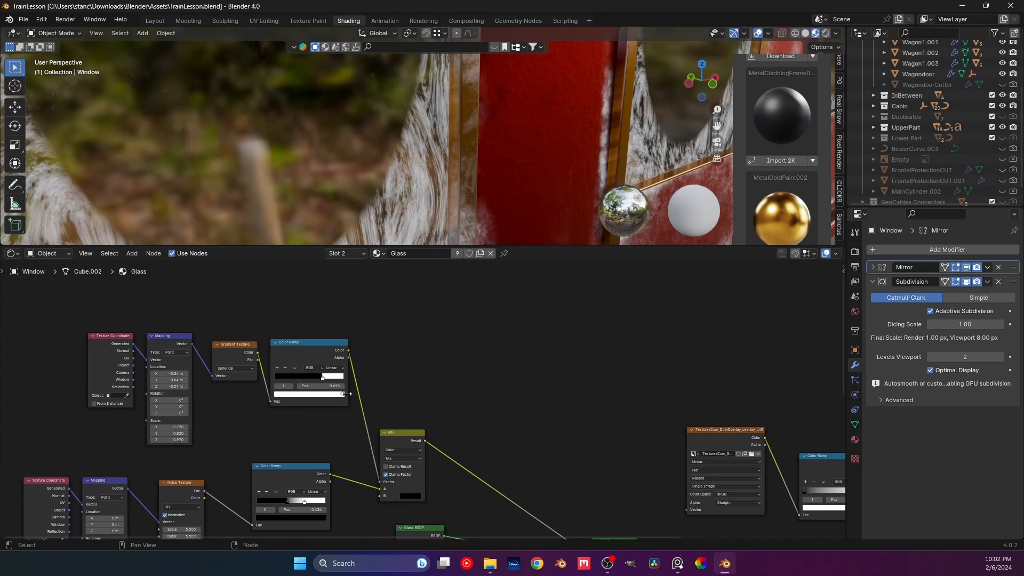
scroll(346, 408, "down", 2)
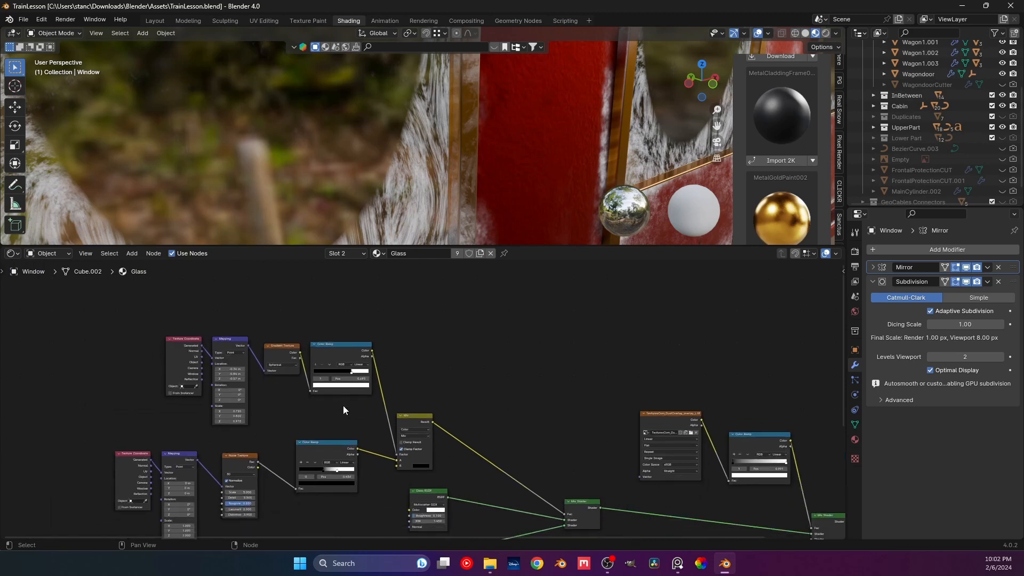
scroll(343, 405, "up", 3)
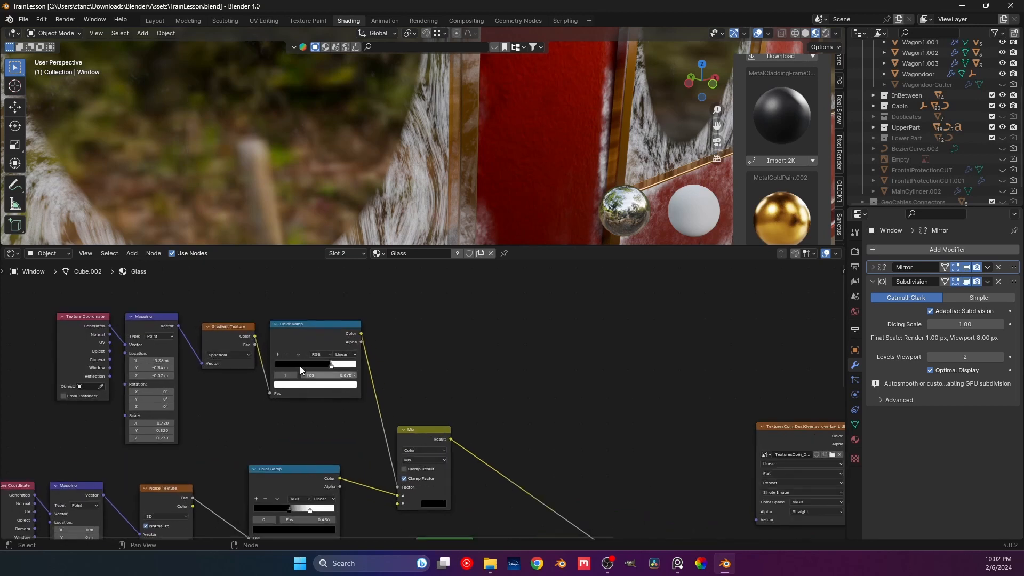
left_click_drag(376, 400, 328, 403)
middle_click_drag(365, 216, 392, 179)
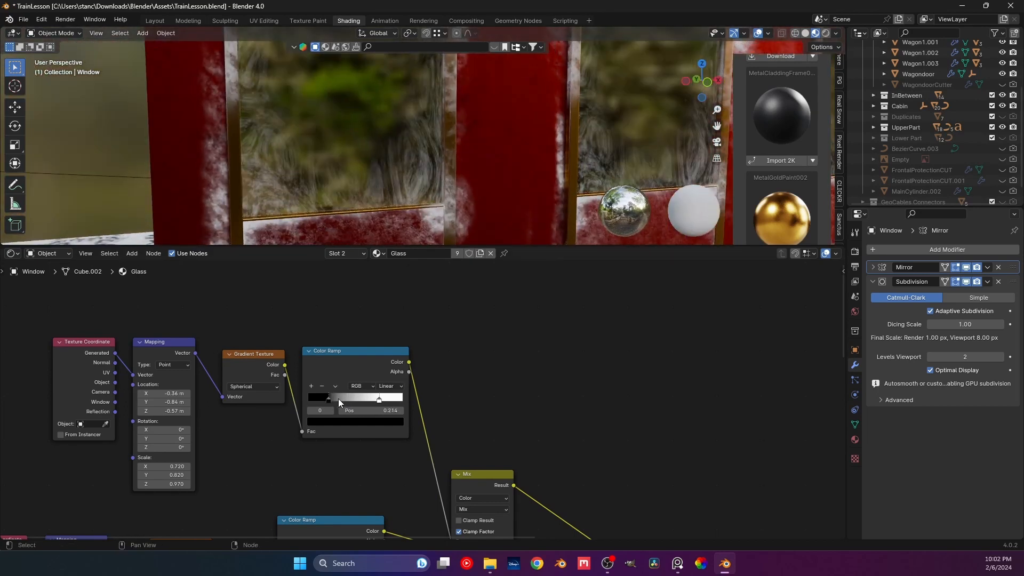
left_click_drag(338, 398, 356, 404)
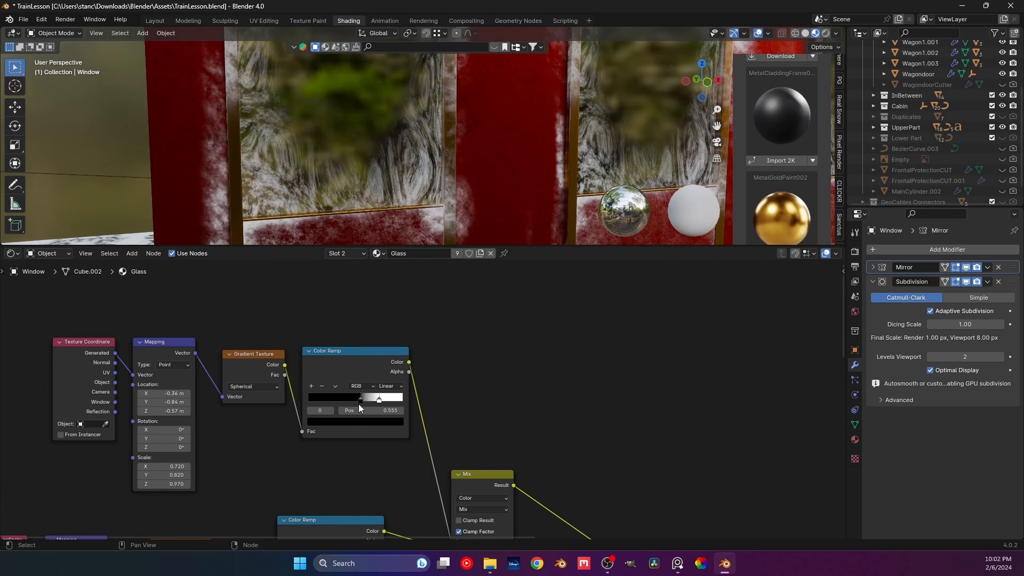
middle_click_drag(373, 171, 331, 181)
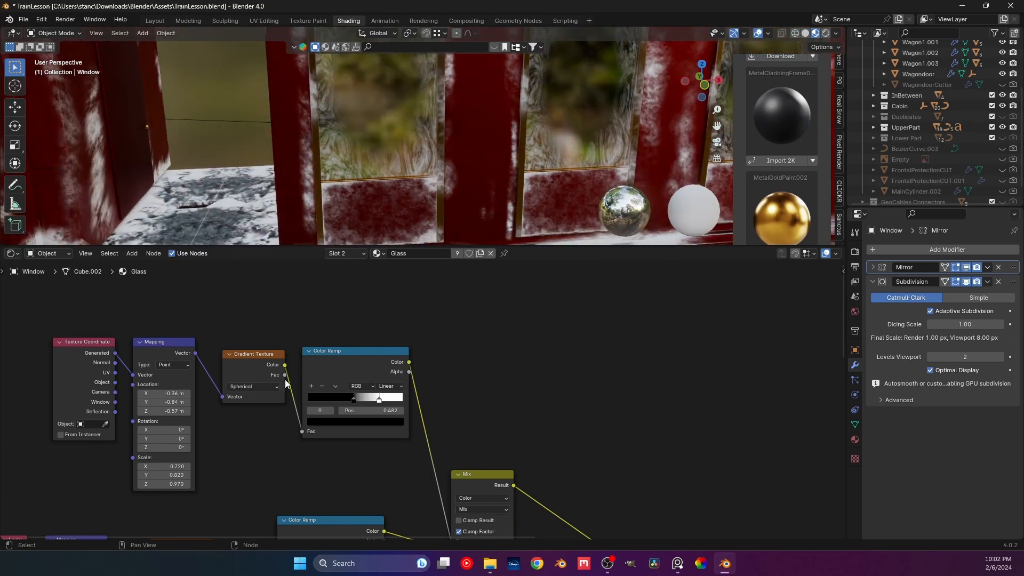
Step: Set the Noise Texture's scale to about 1.8, lacunarity to 2 and distortion to about 1.41
scroll(289, 447, "down", 2)
middle_click_drag(289, 446, 207, 347)
scroll(207, 348, "up", 4)
middle_click_drag(94, 416, 153, 411)
left_click_drag(98, 431, 127, 431)
left_click_drag(109, 472, 147, 462)
left_click(106, 462)
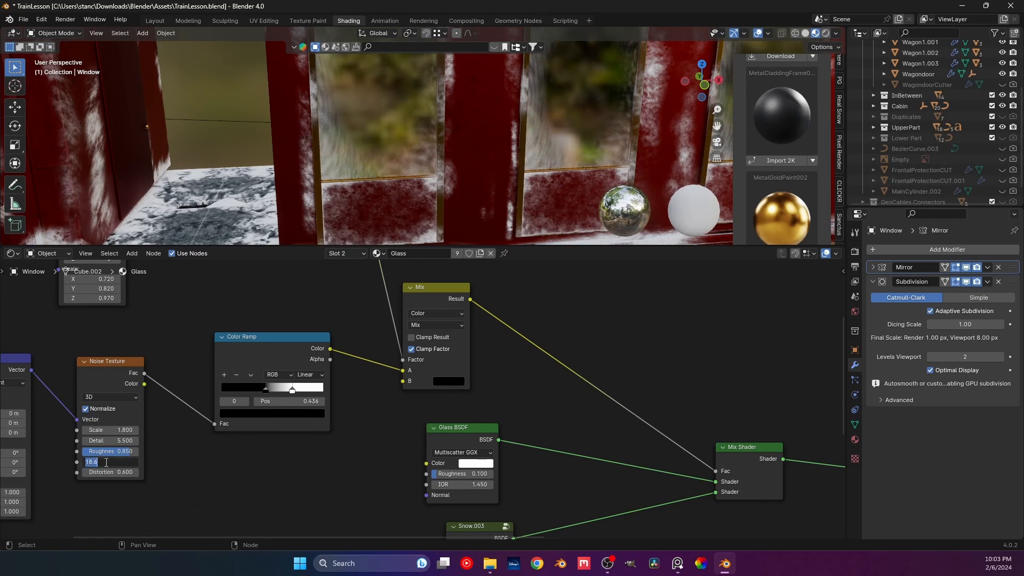
key("Return")
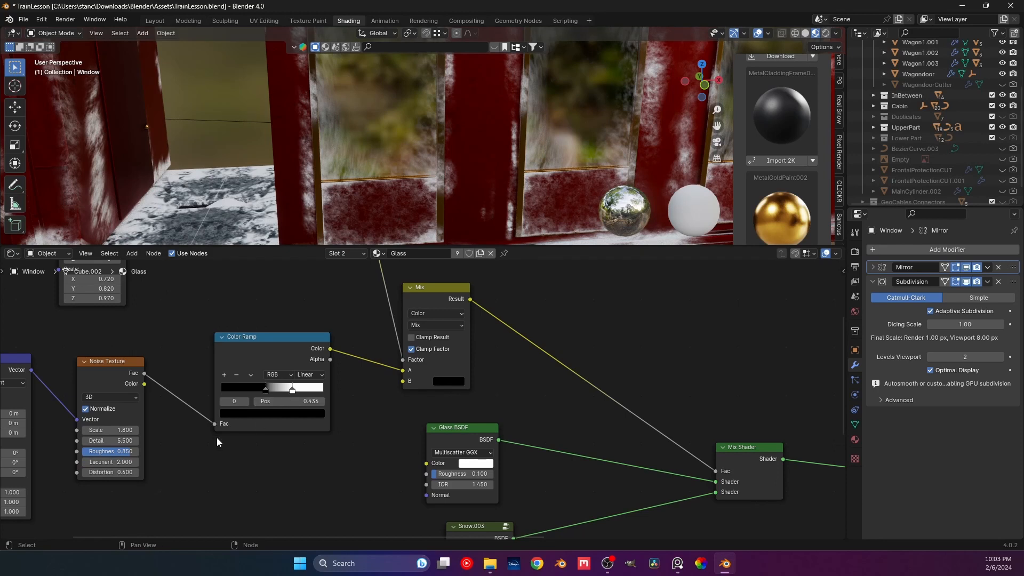
left_click_drag(110, 471, 145, 472, "shift")
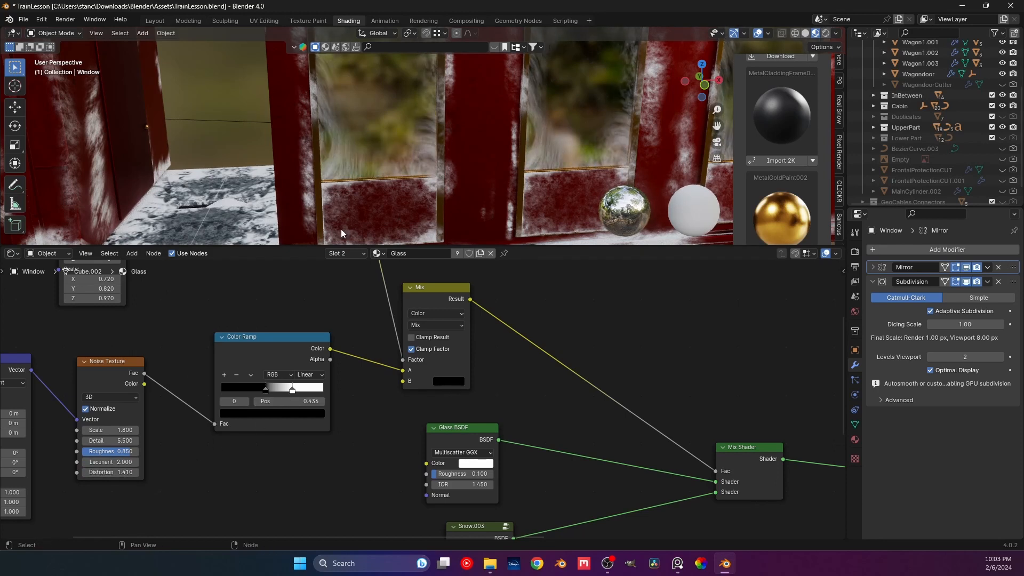
Step: Inside the Snow.003 node group, move the white stop of the base colour's Color Ramp to about 0.495
scroll(437, 128, "down", 3)
middle_click_drag(436, 128, 373, 161)
scroll(395, 158, "down", 3)
middle_click_drag(353, 203, 347, 235)
scroll(363, 163, "up", 2)
scroll(405, 394, "down", 5)
middle_click_drag(427, 405, 356, 335)
left_click(379, 415)
key("Tab")
scroll(383, 368, "up", 1)
scroll(382, 367, "up", 3)
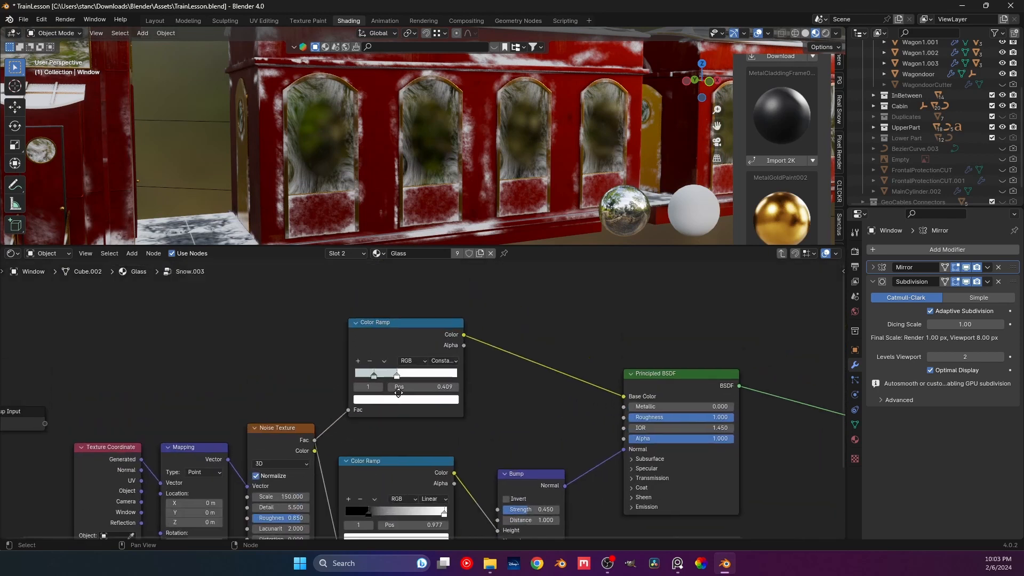
mouse_move(388, 383)
left_mouse_down()
mouse_move(415, 384)
mouse_move(391, 380)
left_mouse_up()
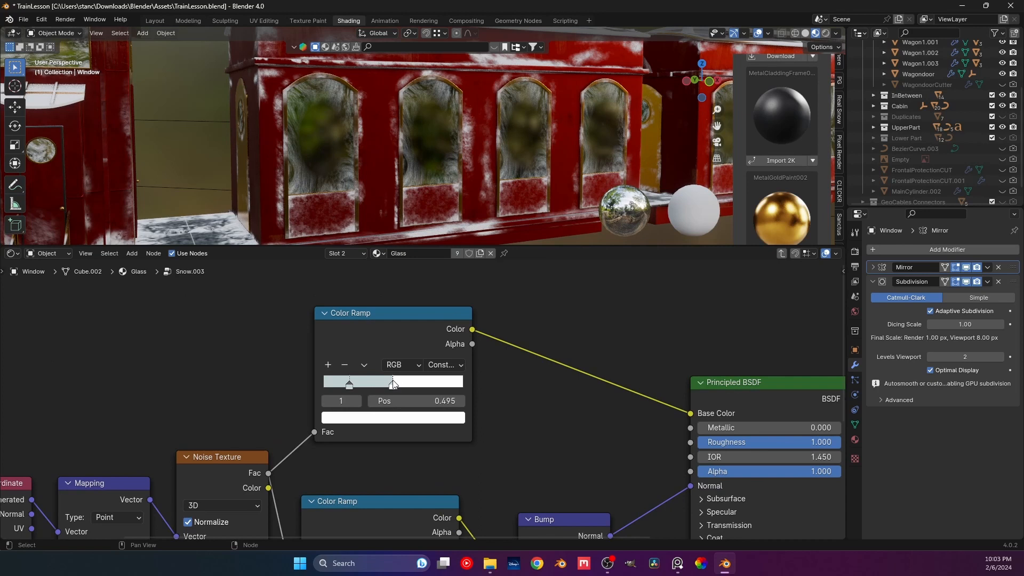
scroll(290, 183, "up", 4)
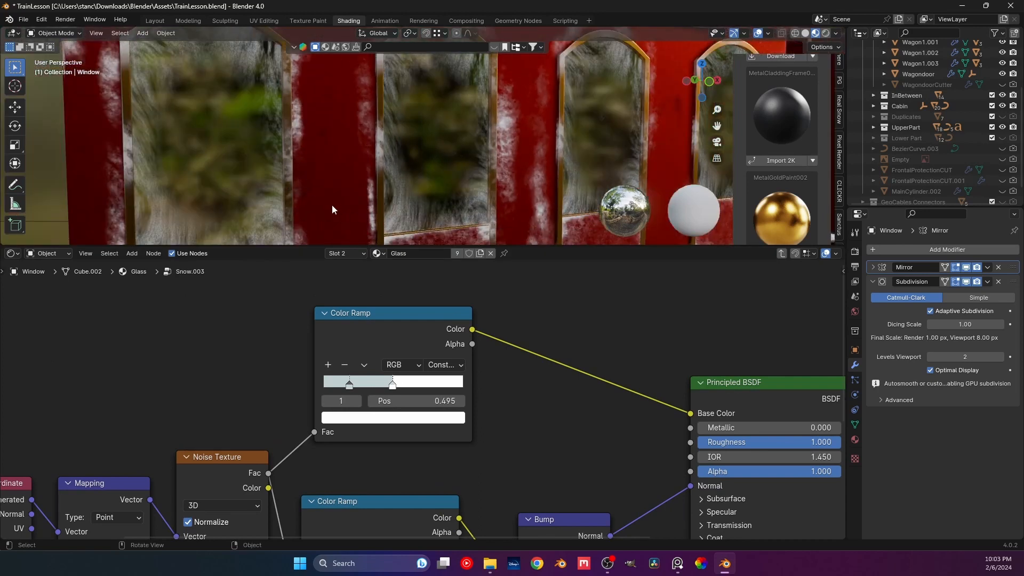
scroll(217, 392, "down", 5)
middle_click_drag(287, 381, 286, 358)
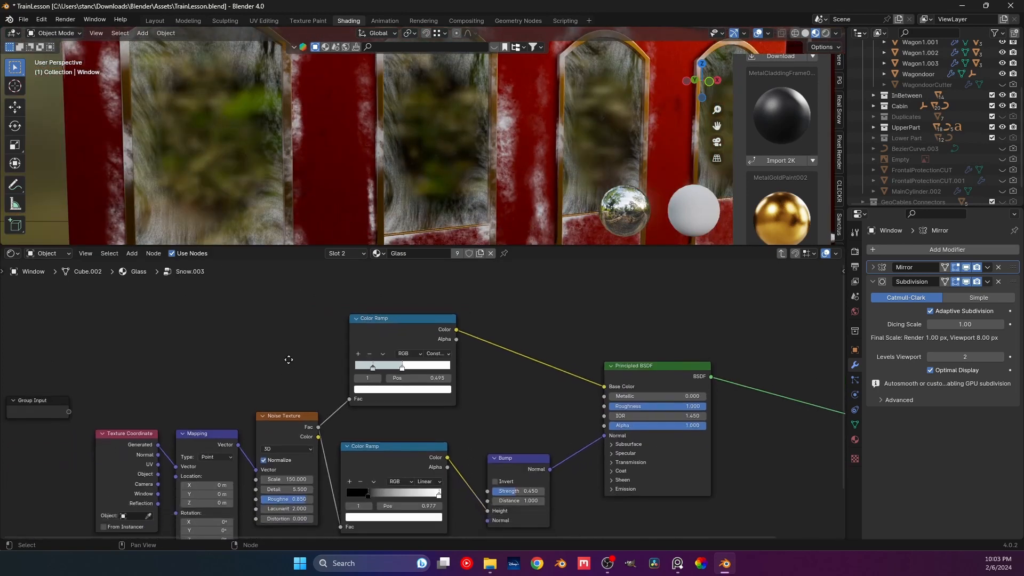
key("Tab")
Step: Delete the Noise Texture node that feeds the window snow mask's lower Color Ramp
scroll(318, 373, "up", 2)
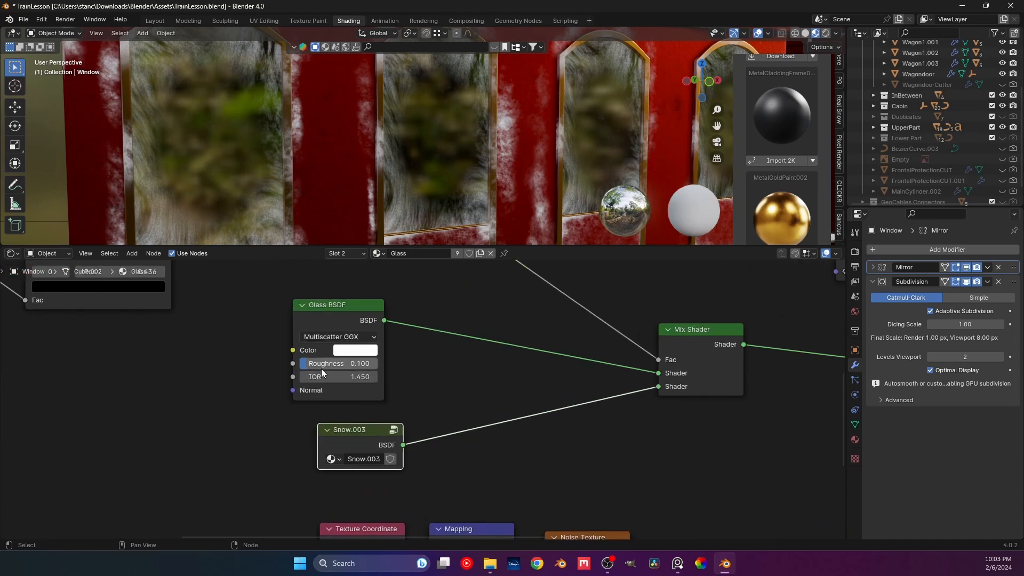
middle_click_drag(233, 322, 296, 426)
scroll(267, 400, "down", 3)
middle_click_drag(233, 371, 230, 437)
middle_click_drag(260, 363, 405, 325)
scroll(310, 325, "down", 2)
middle_click_drag(282, 277, 343, 375)
scroll(343, 376, "down", 1)
scroll(293, 195, "down", 4)
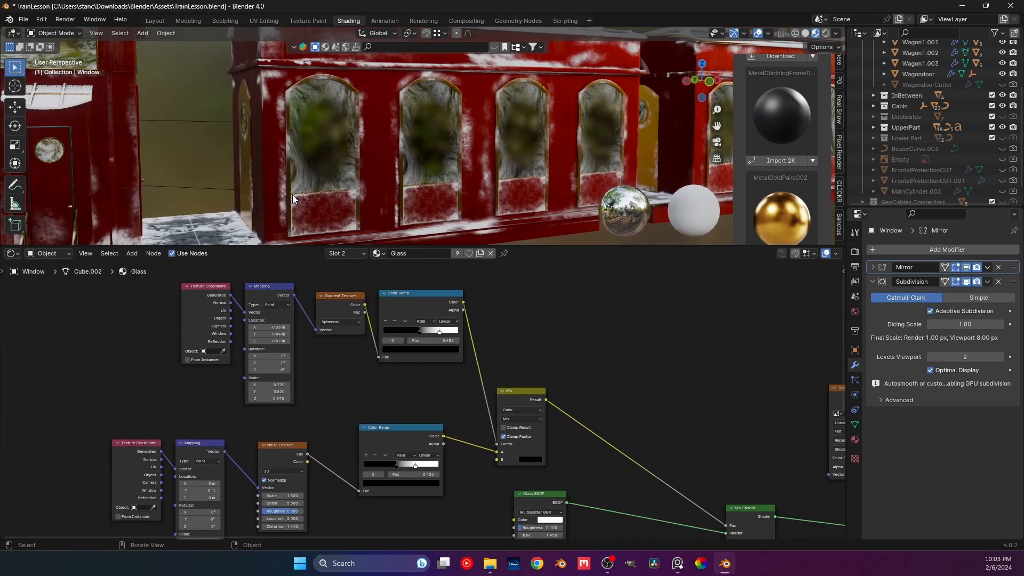
middle_click_drag(292, 194, 255, 187)
scroll(255, 188, "up", 1)
scroll(256, 188, "down", 1)
middle_click_drag(292, 422, 286, 337)
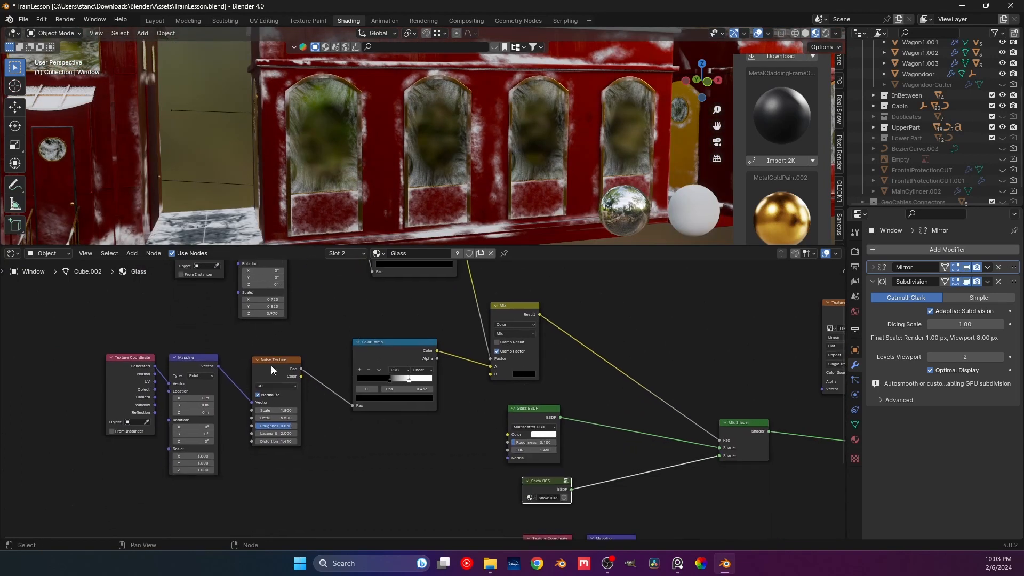
left_click(271, 366)
key("x")
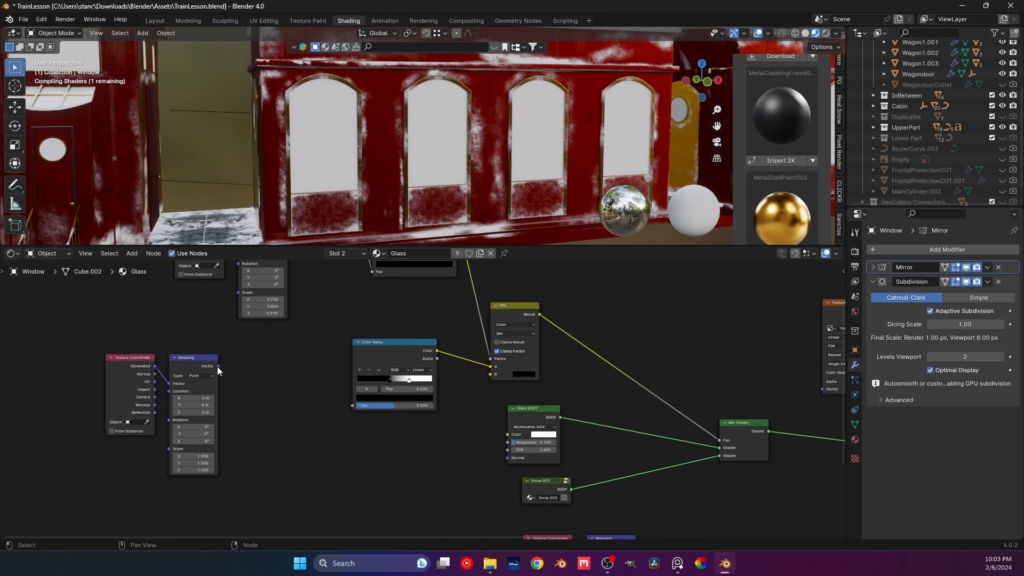
key("shift+a")
left_click(224, 367)
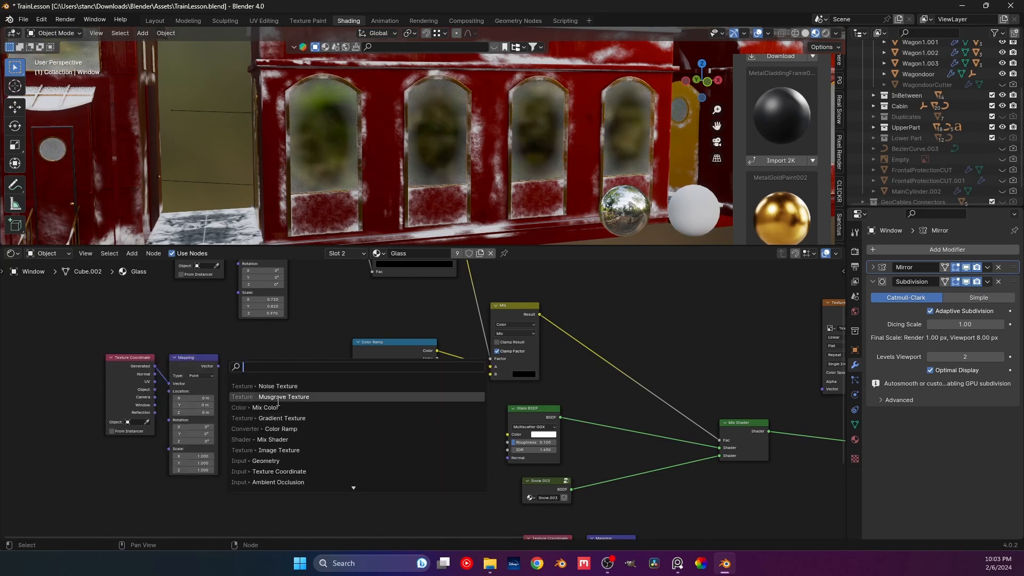
type("vo")
key("Escape")
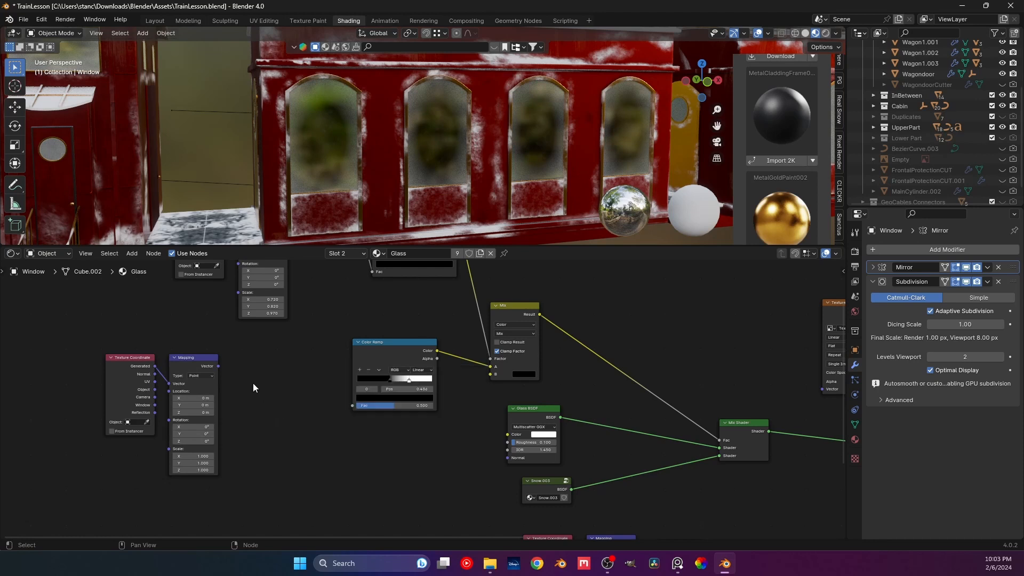
Step: Add a Voronoi Texture between Mapping and the Color Ramp, linking Mapping to its Vector input and its Distance output to Fac
key("shift+a")
mouse_move(267, 443)
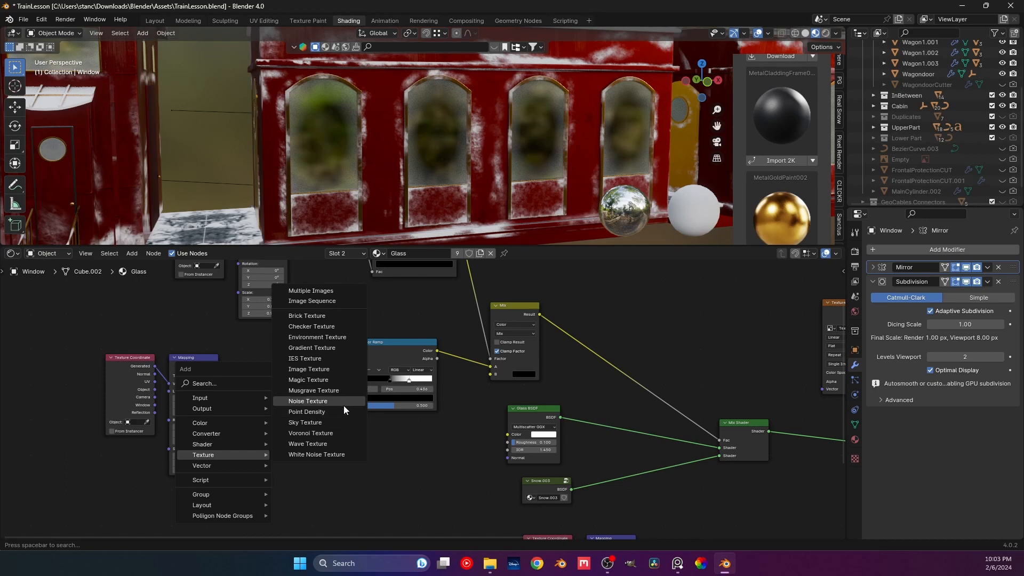
left_click(347, 433)
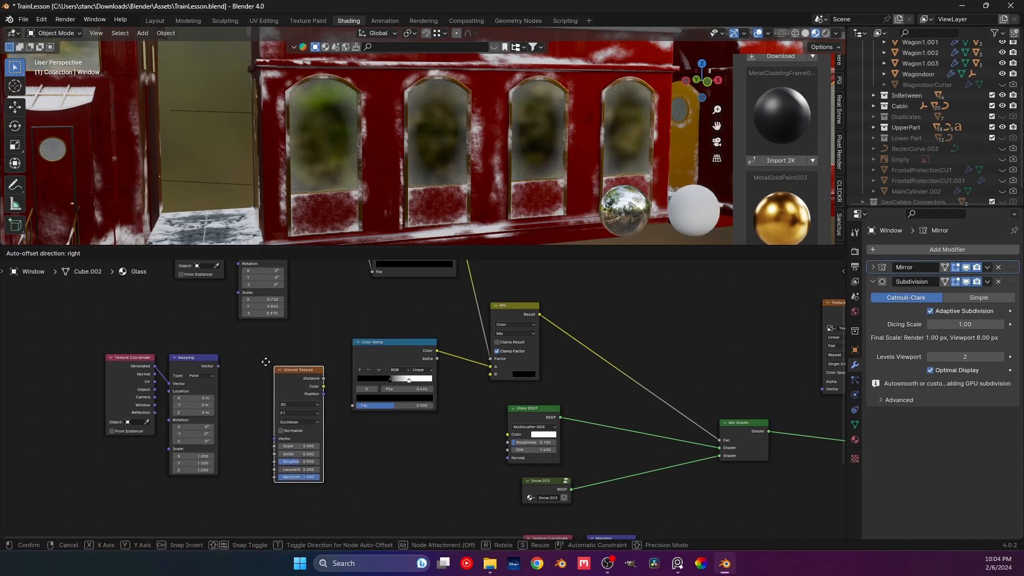
left_click(243, 352)
left_click_drag(218, 368, 252, 428)
left_click_drag(302, 369, 351, 405)
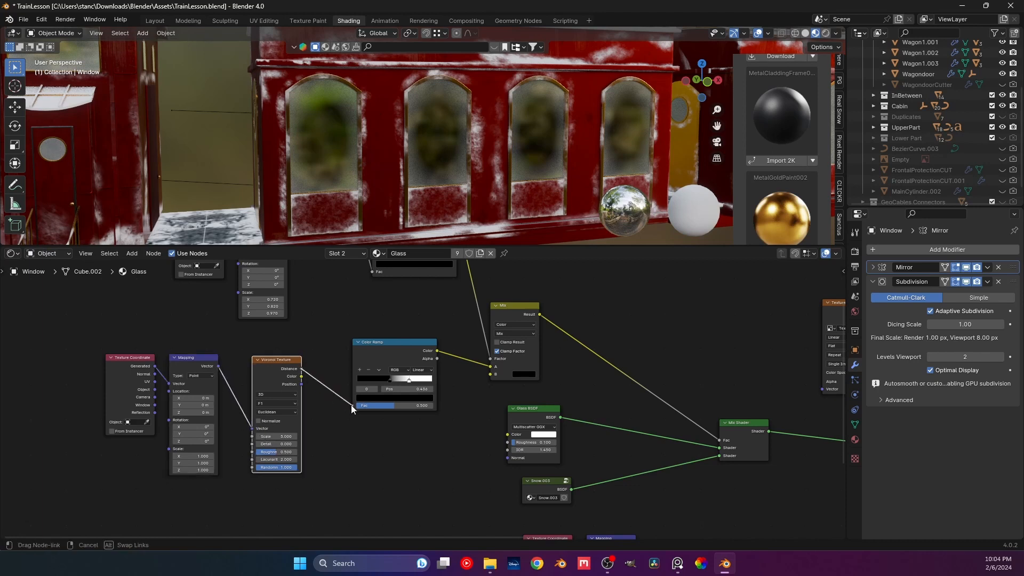
Step: Preview the lower Color Ramp on the windows and try the Voronoi Texture's F2 and Distance to Edge feature outputs
left_click(382, 350)
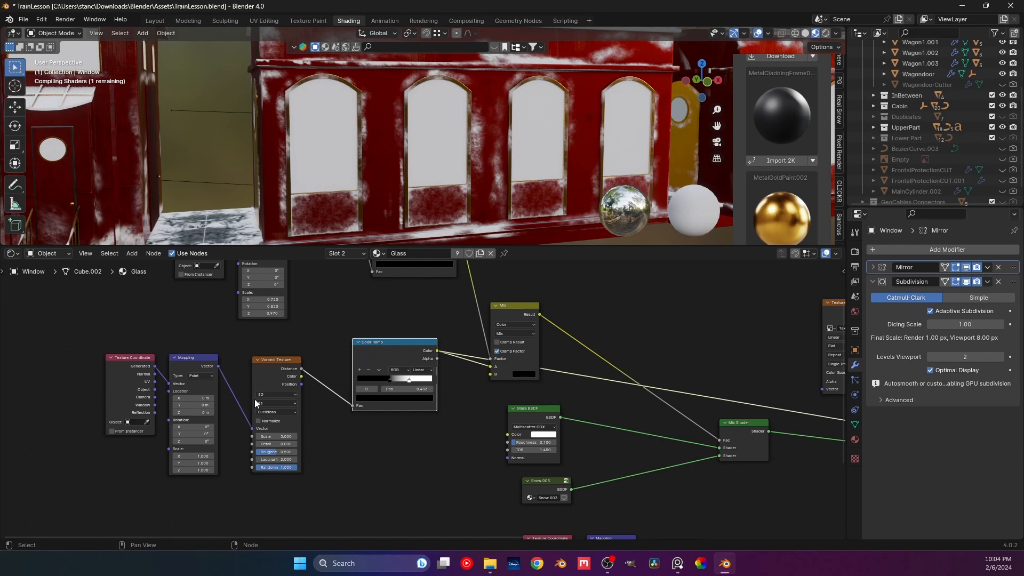
scroll(247, 401, "up", 3)
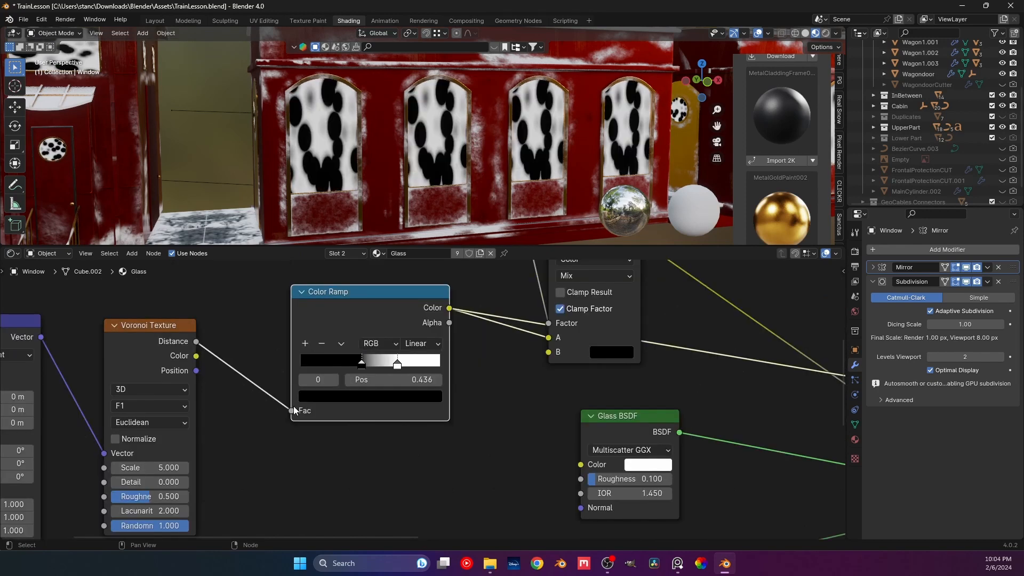
left_click(162, 405)
left_click(162, 457)
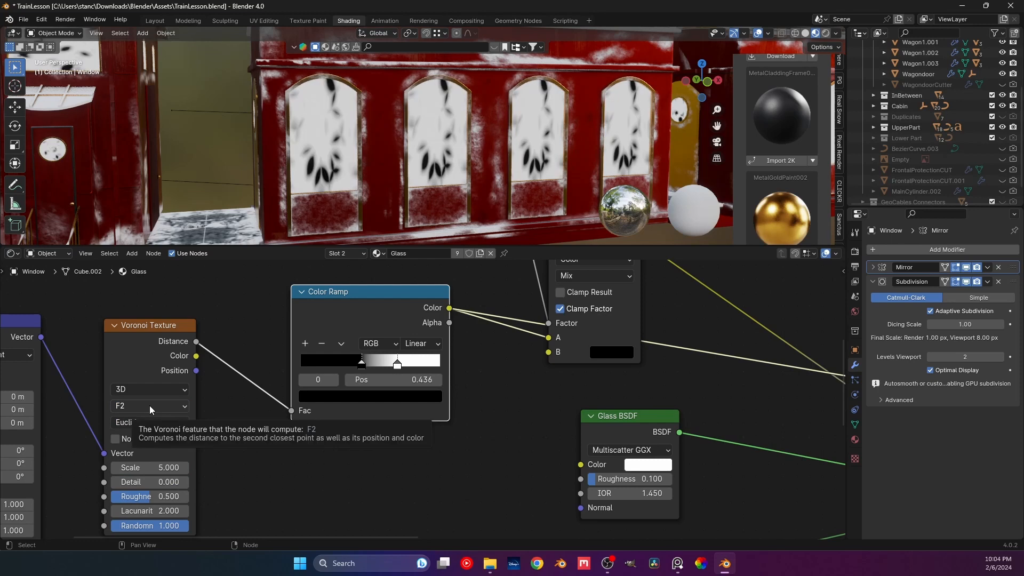
left_click(149, 405)
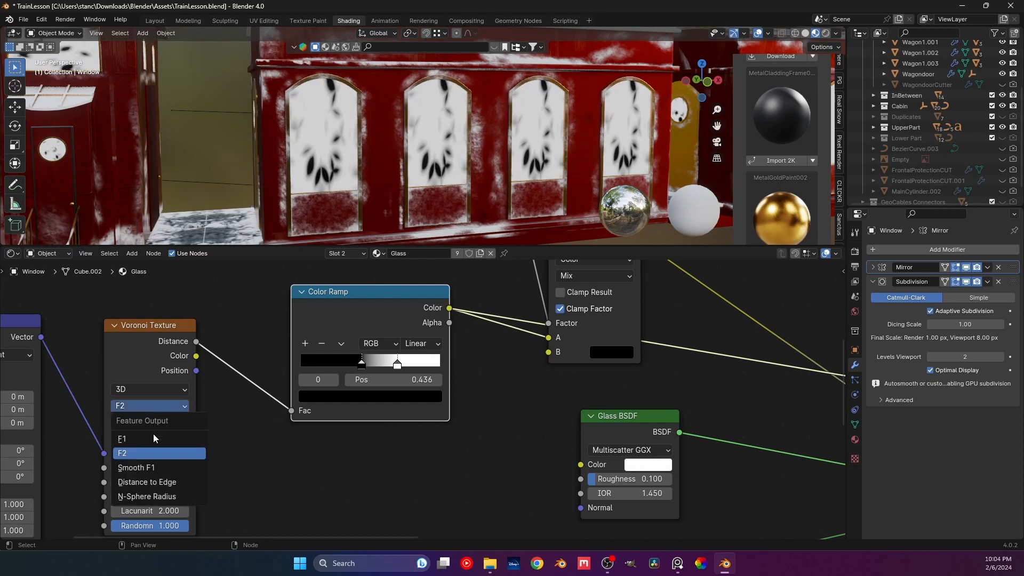
left_click(163, 482)
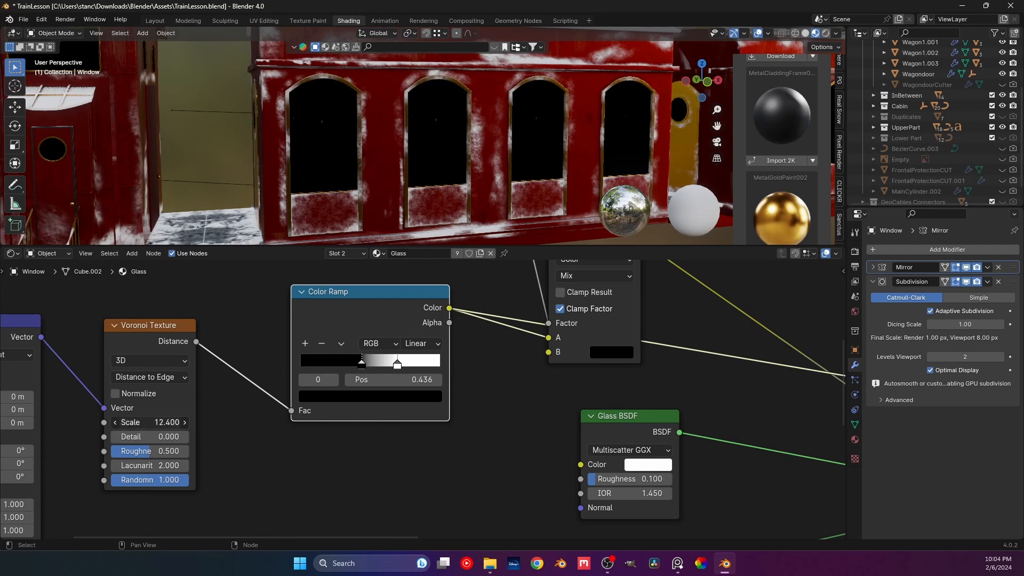
Step: Raise the Voronoi Texture's scale to about 60 and try the N-Sphere Radius feature output
left_click_drag(151, 425, 125, 438)
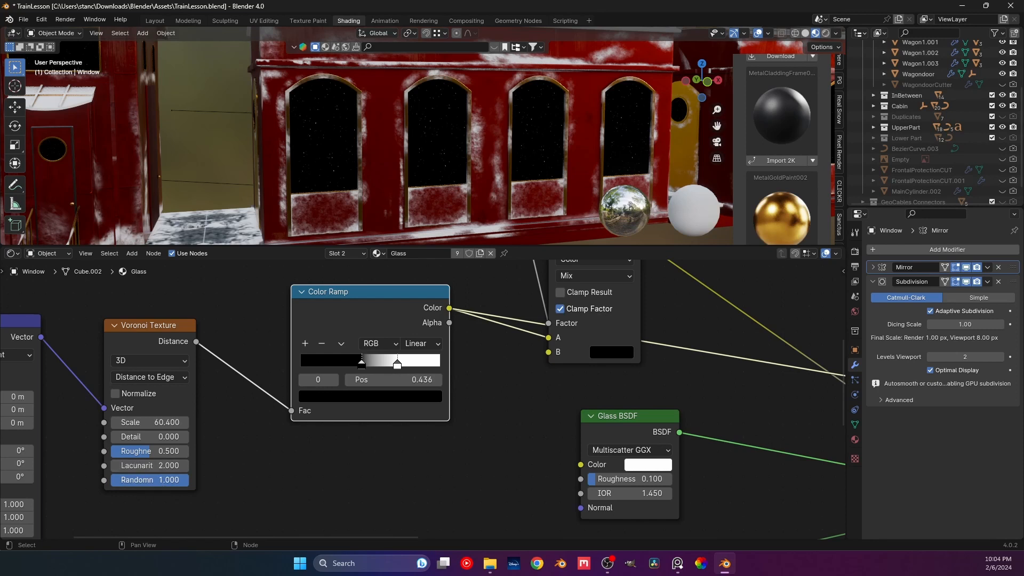
left_click_drag(161, 479, 157, 450)
left_click(170, 382)
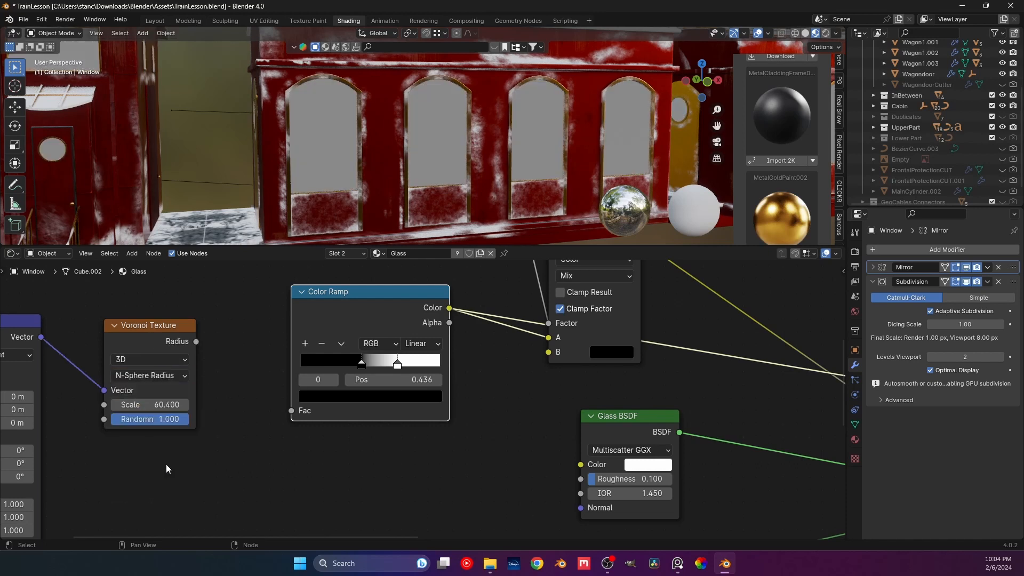
left_click_drag(152, 405, 152, 405)
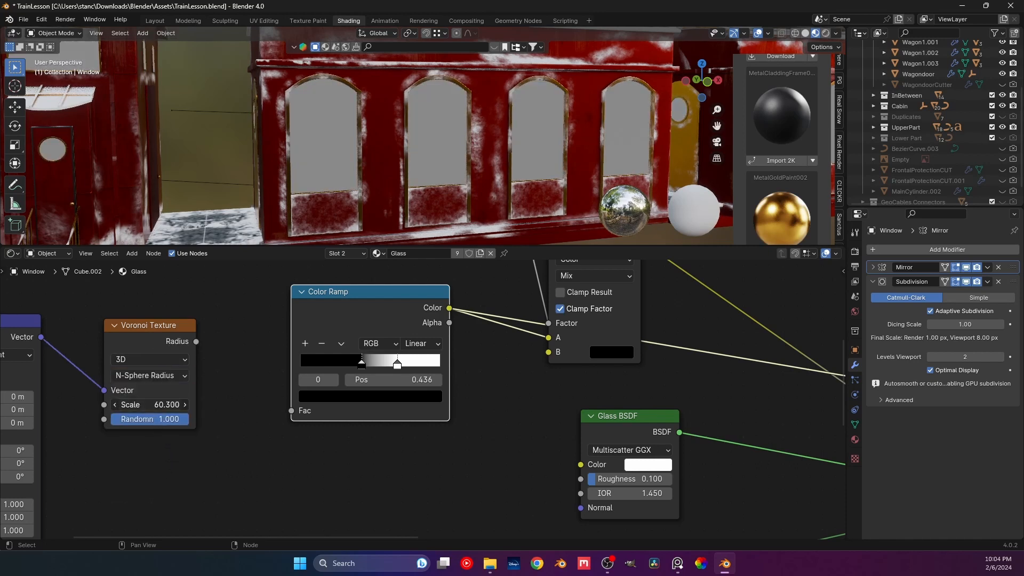
Step: Switch the Voronoi Texture to Smooth F1 with smoothness 1 and reduce its scale to about 34
left_click(127, 373)
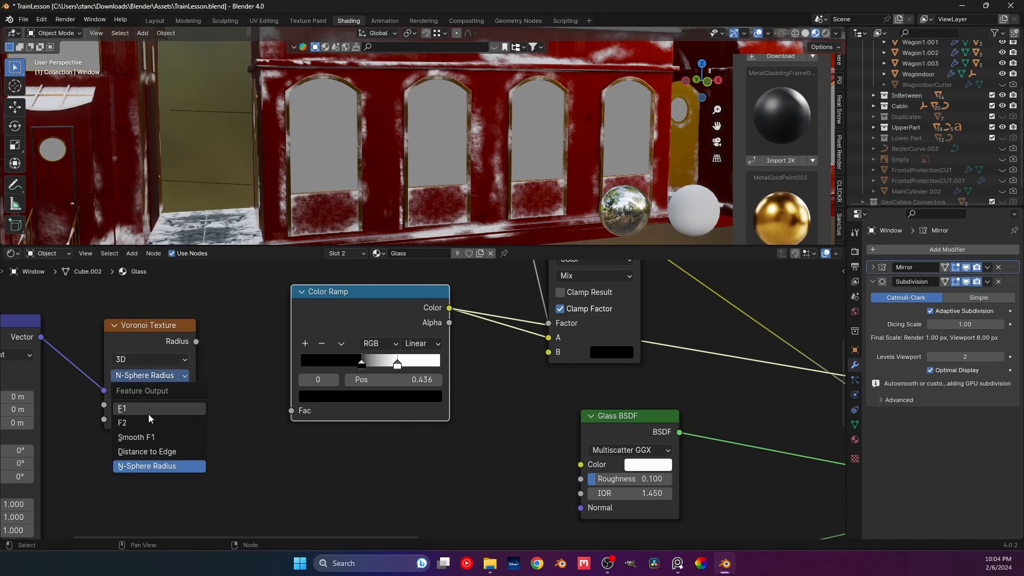
left_click(153, 437)
middle_click_drag(162, 416, 162, 329)
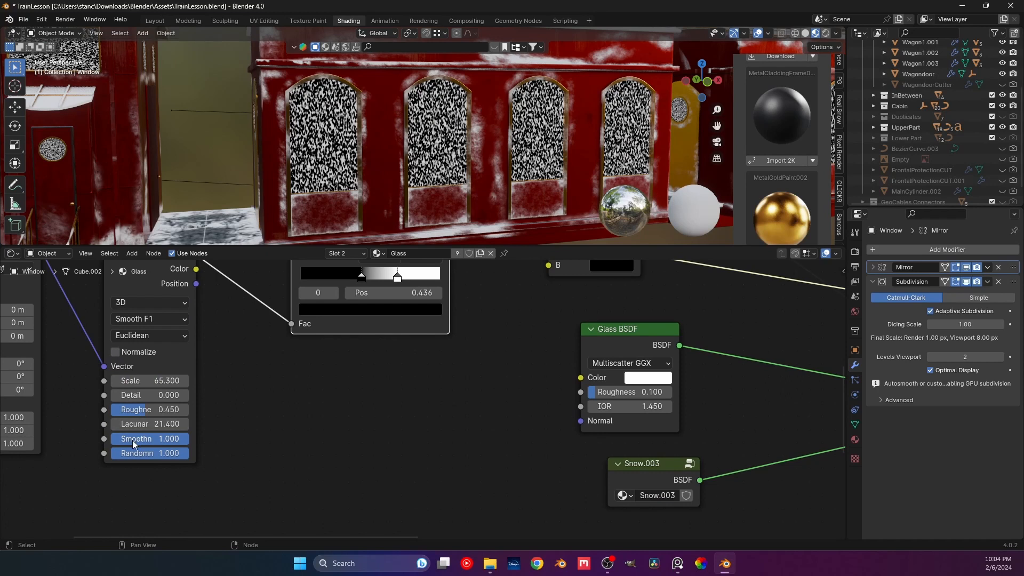
left_click_drag(155, 440, 186, 452)
left_click_drag(149, 380, 80, 380)
Step: Restore the final Mix Shader as the material output in place of the Color Ramp preview and save the file
scroll(349, 393, "down", 5)
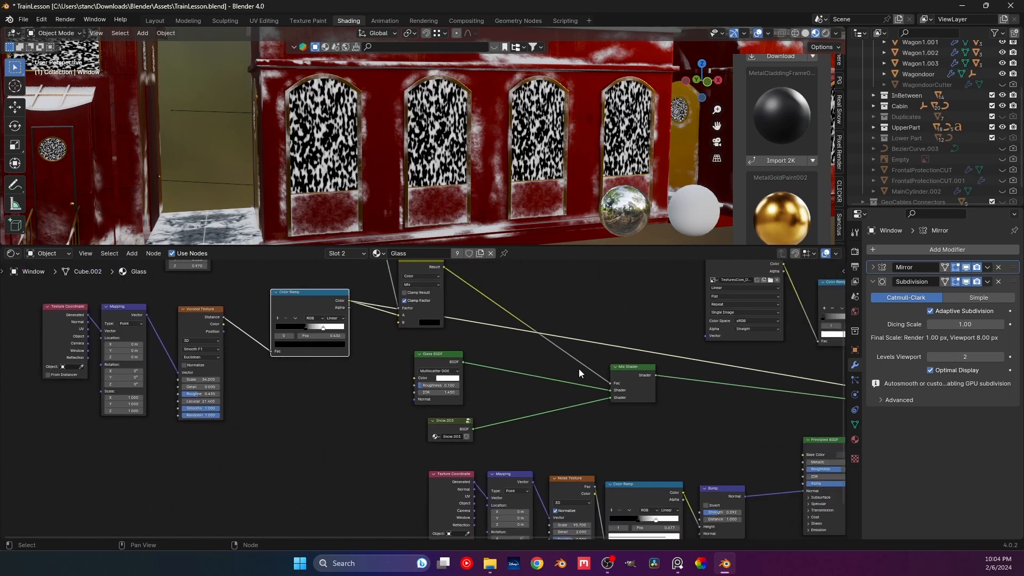
scroll(718, 404, "down", 1)
middle_click_drag(717, 404, 406, 401)
left_click(619, 409, "ctrl+shift")
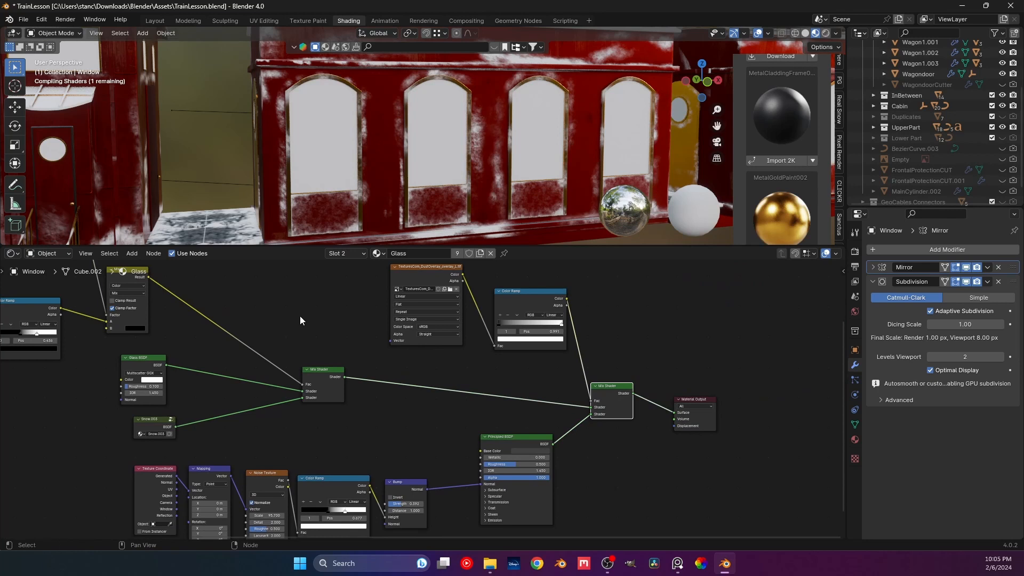
key("ctrl+s")
middle_click_drag(320, 170, 266, 160)
middle_click_drag(95, 421, 255, 411)
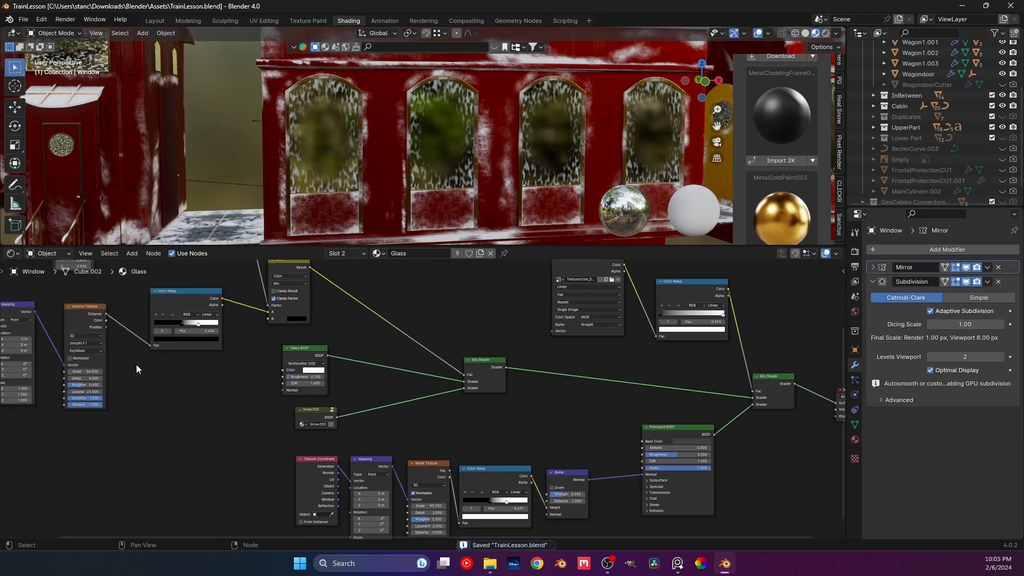
Step: Raise the Voronoi Texture's scale to about 144.6 and move its Color Ramp's white stop to about 0.41
middle_click_drag(136, 363, 366, 413)
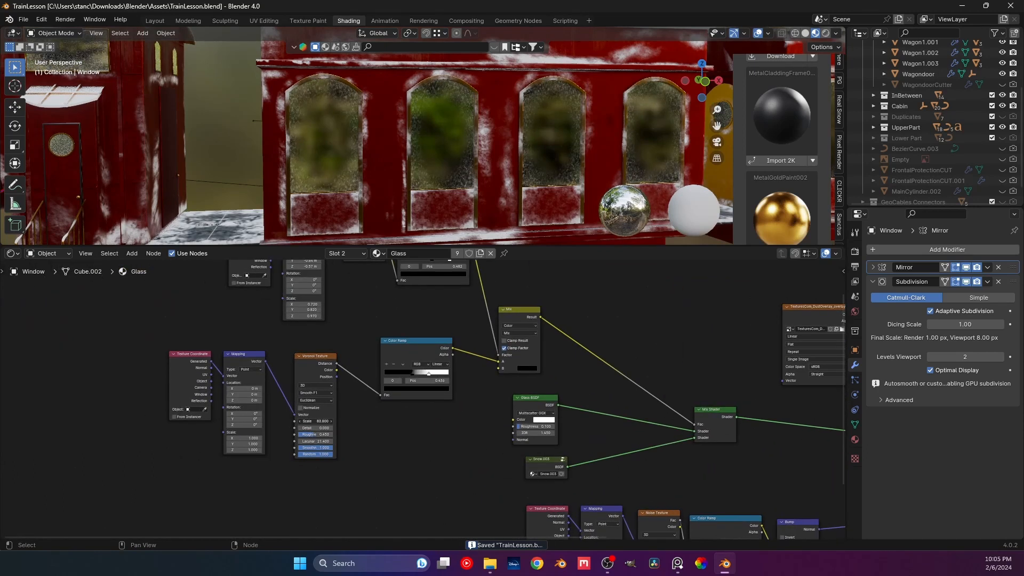
left_click_drag(315, 421, 243, 421)
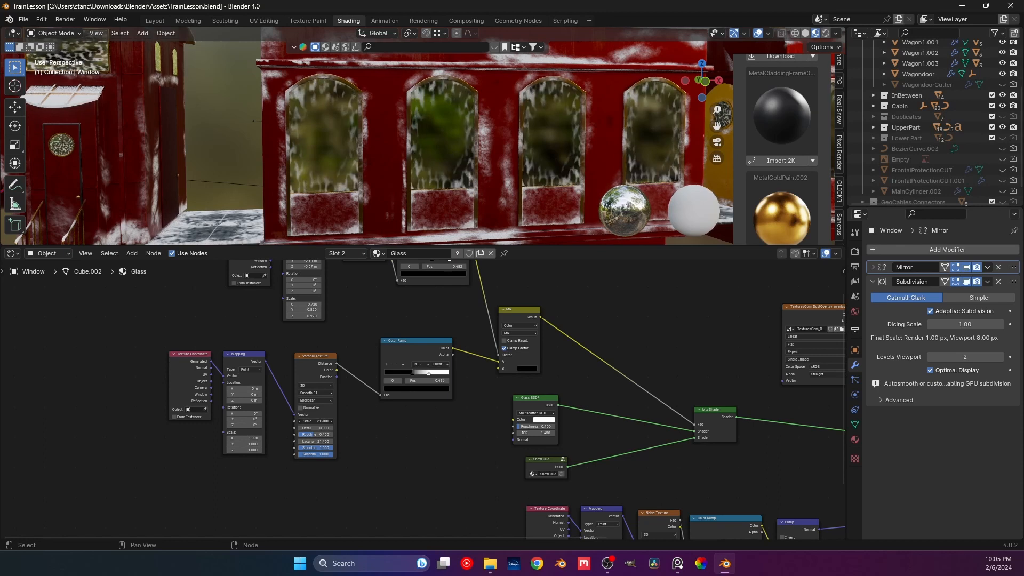
scroll(443, 362, "up", 2)
mouse_move(410, 359)
left_mouse_down()
mouse_move(424, 360)
mouse_move(380, 359)
mouse_move(419, 361)
mouse_move(404, 361)
left_mouse_up()
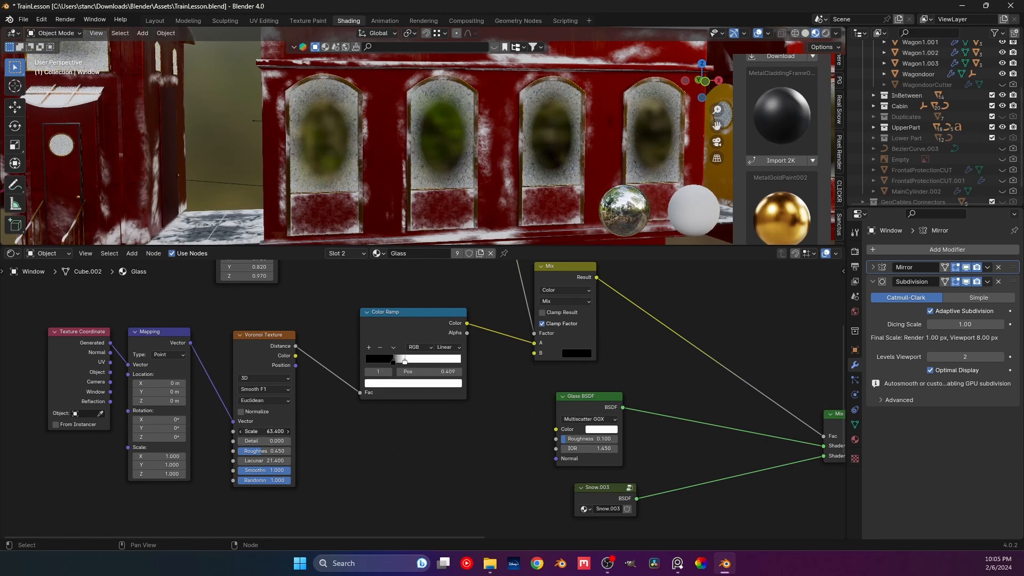
left_click_drag(250, 431, 273, 430)
mouse_move(405, 361)
left_mouse_down()
mouse_move(441, 366)
mouse_move(354, 359)
mouse_move(407, 359)
left_mouse_up()
Step: Widen the Voronoi mask's Color Ramp by moving its white stop to about 0.991 and black stop to about 0.414
scroll(312, 378, "up", 5)
scroll(355, 386, "up", 3)
middle_click_drag(405, 229, 344, 216)
scroll(430, 415, "down", 2)
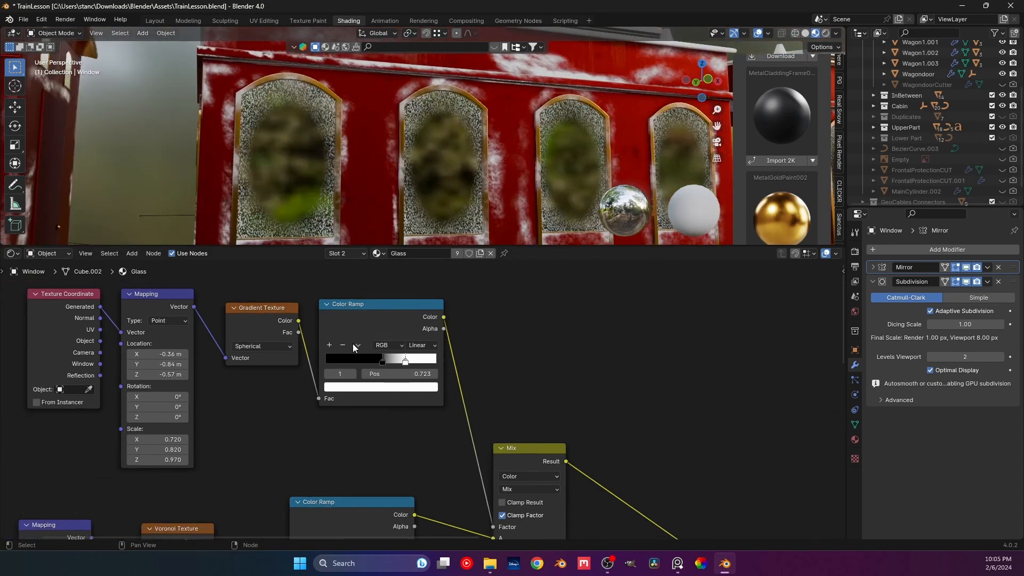
middle_click_drag(409, 462, 381, 319)
left_click_drag(333, 406, 382, 404)
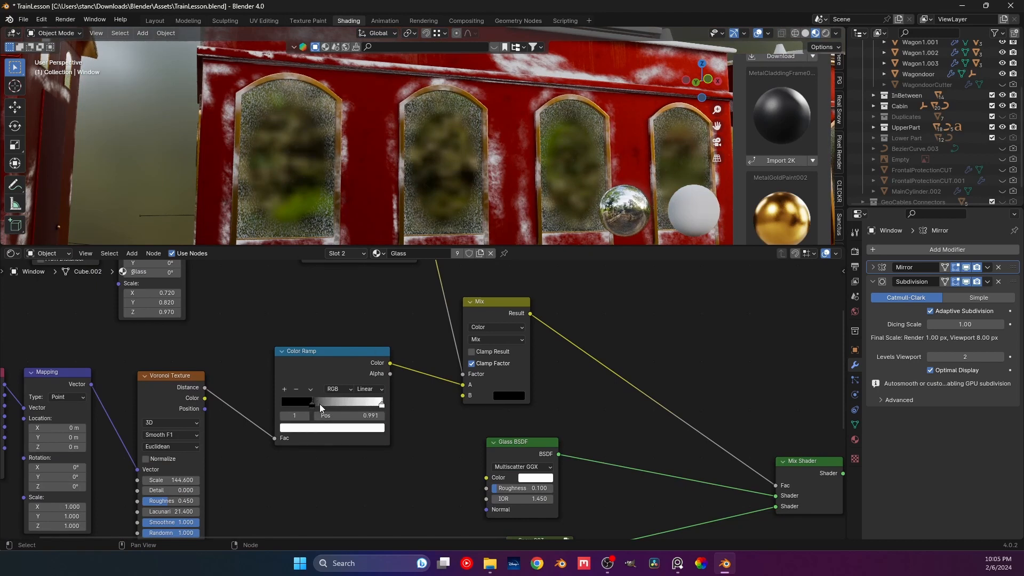
left_click_drag(319, 404, 328, 401)
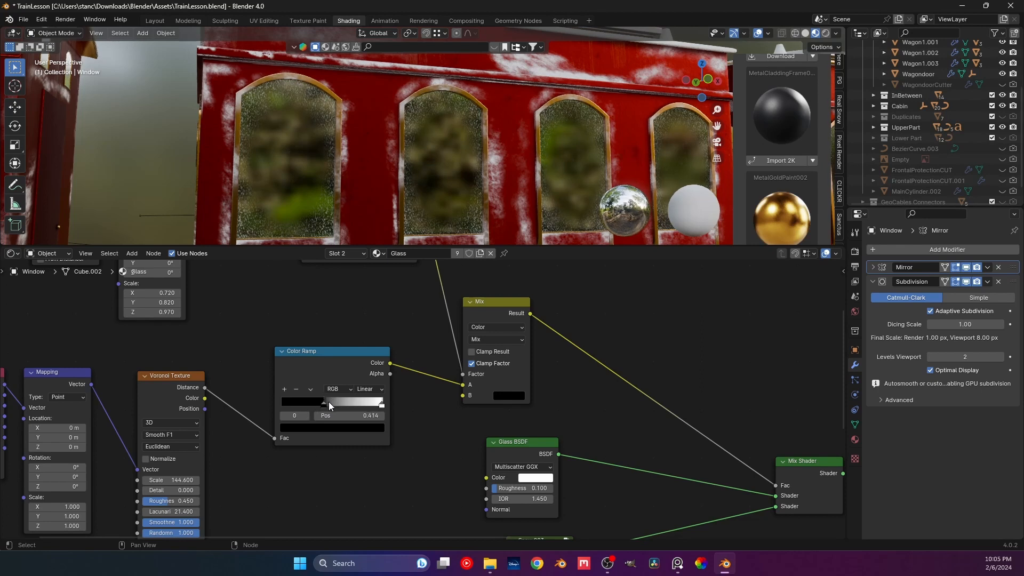
Step: Move the white stop of the Gradient Texture's Color Ramp to about 0.695
middle_click_drag(329, 317, 333, 430)
mouse_move(381, 334)
left_mouse_down()
mouse_move(366, 334)
mouse_move(404, 337)
mouse_move(358, 335)
mouse_move(380, 343)
left_mouse_up()
scroll(379, 342, "down", 3)
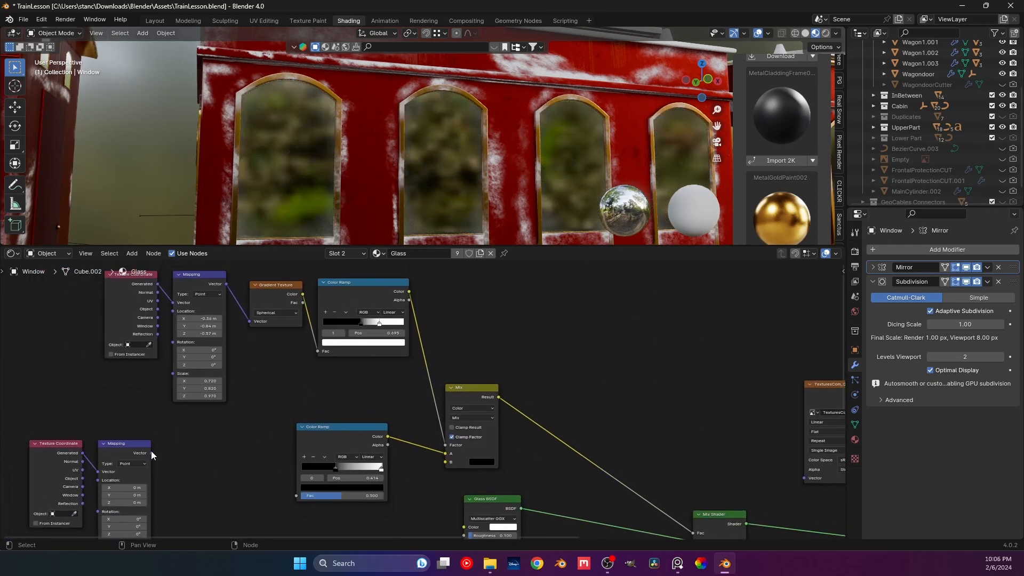
Step: Replace the Voronoi Texture with a Noise Texture, linking Mapping to its Vector input and its Fac output to the lower Color Ramp
left_click_drag(151, 453, 211, 477)
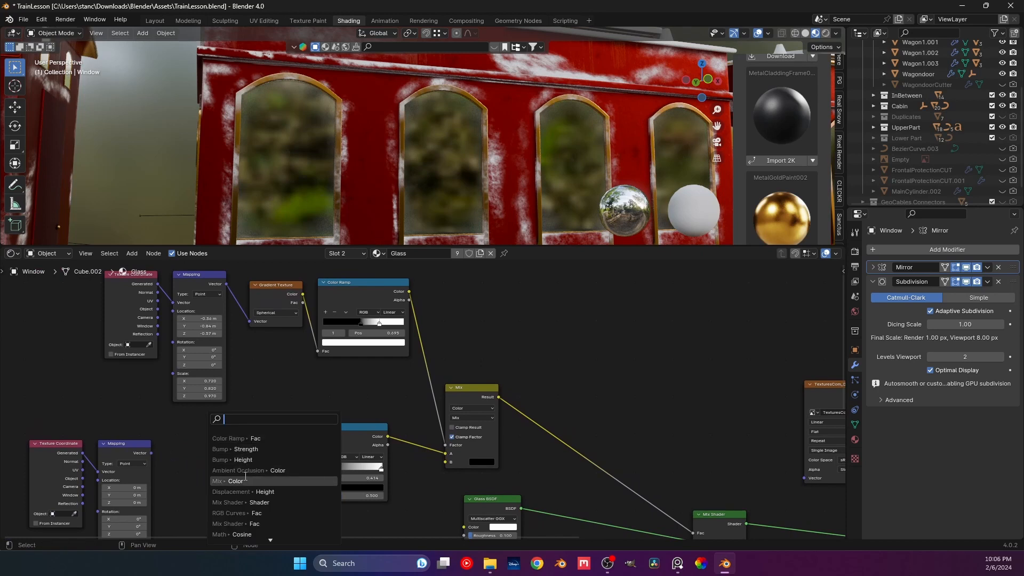
type("noi")
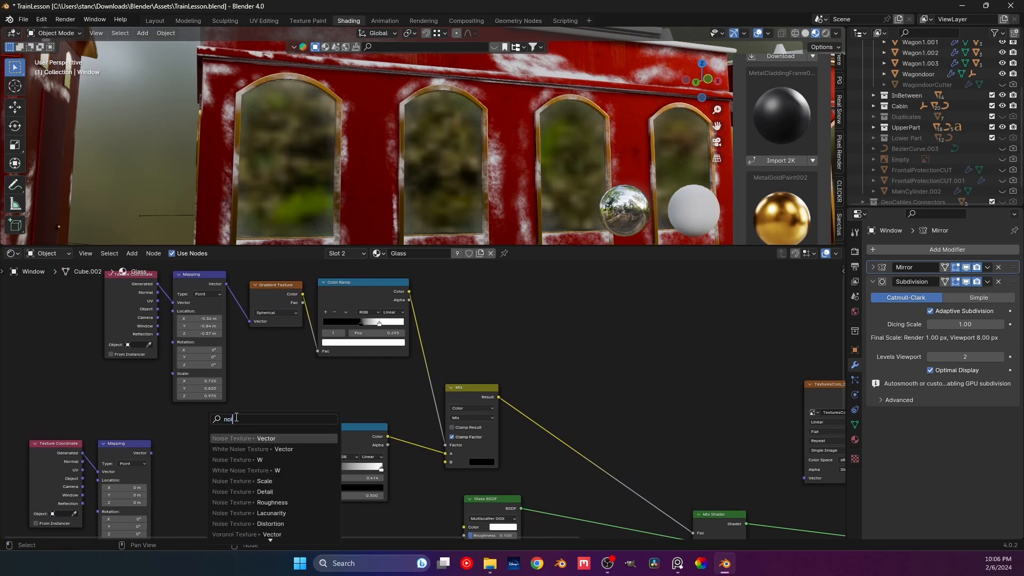
left_click(254, 438)
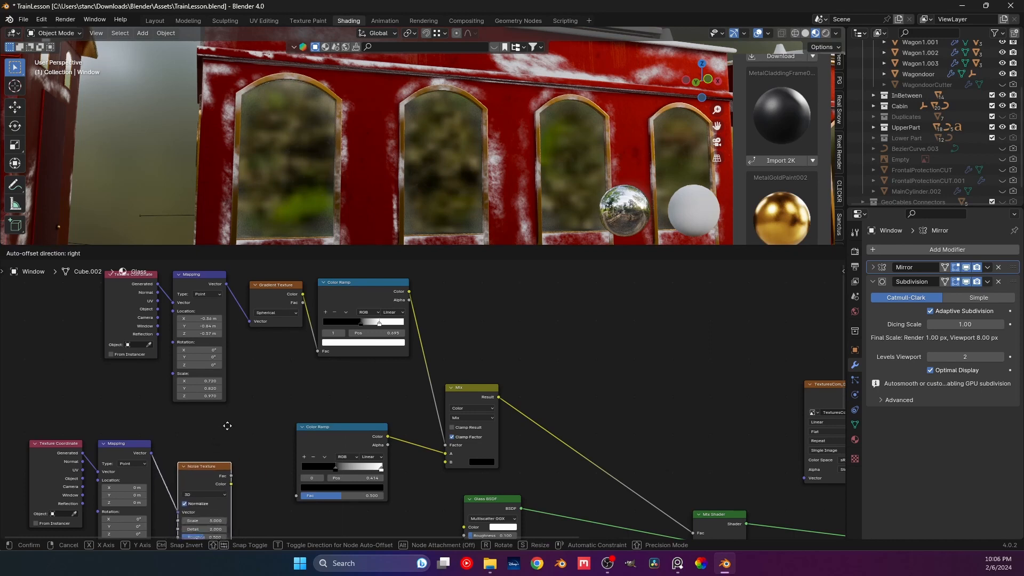
left_click(239, 471)
left_click_drag(238, 469, 296, 495)
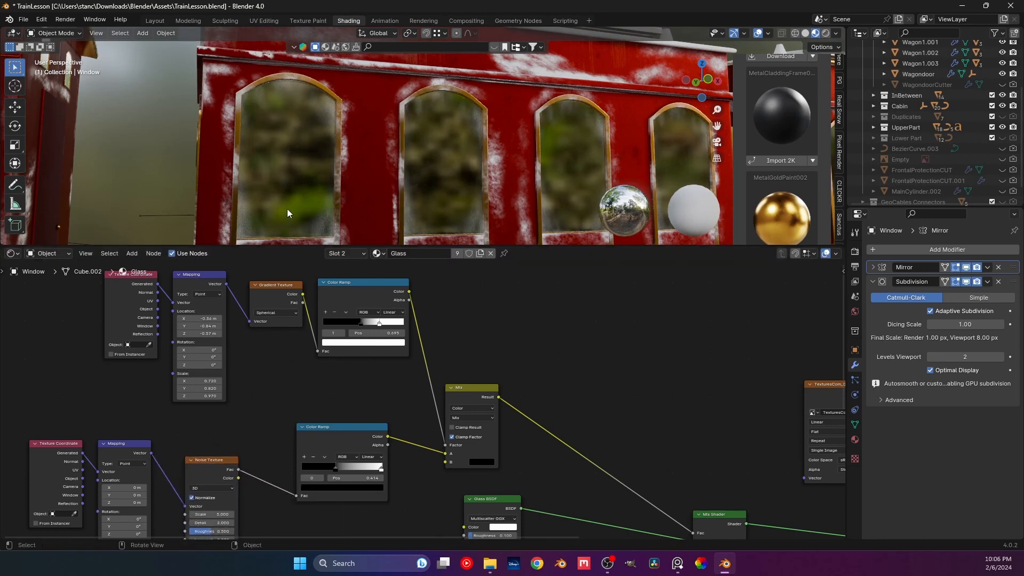
Step: Move the lower Color Ramp's white stop to about the middle and lower the new Noise Texture's scale
middle_click_drag(287, 210, 245, 222)
scroll(244, 221, "up", 3)
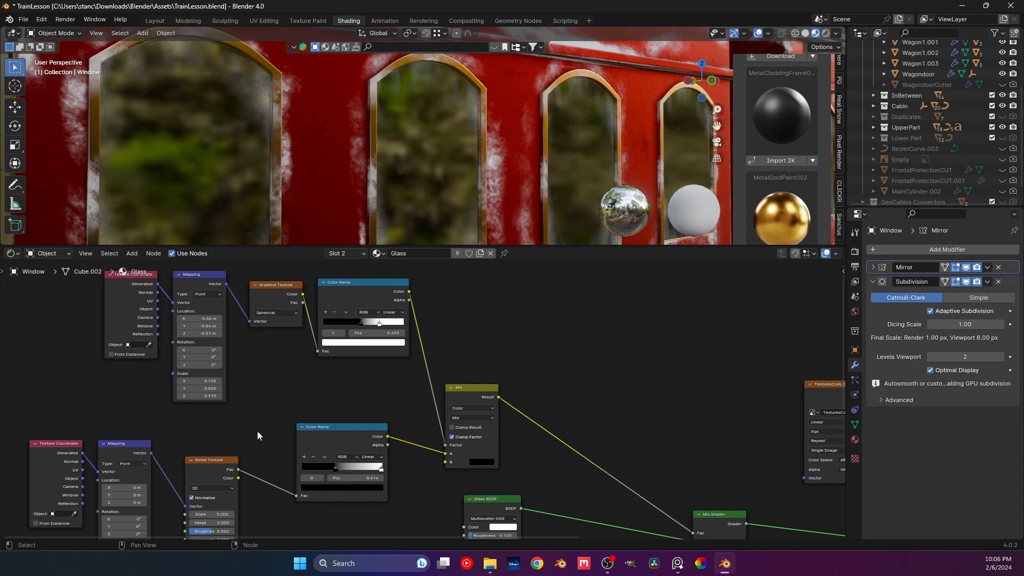
left_click_drag(372, 468, 340, 466)
middle_click_drag(231, 470, 248, 409)
mouse_move(224, 452)
left_mouse_down()
mouse_move(424, 452)
mouse_move(207, 452)
left_mouse_up()
scroll(226, 416, "down", 4)
scroll(191, 213, "down", 4)
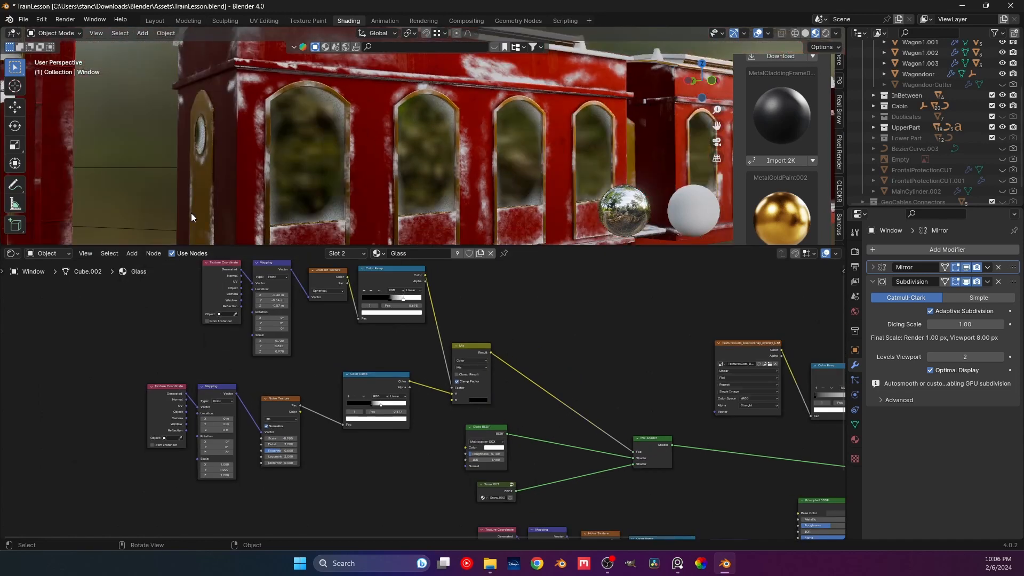
Step: Set the noise Color Ramp's black stop to about 0.36 and its white stop to about 0.65
scroll(299, 216, "up", 3)
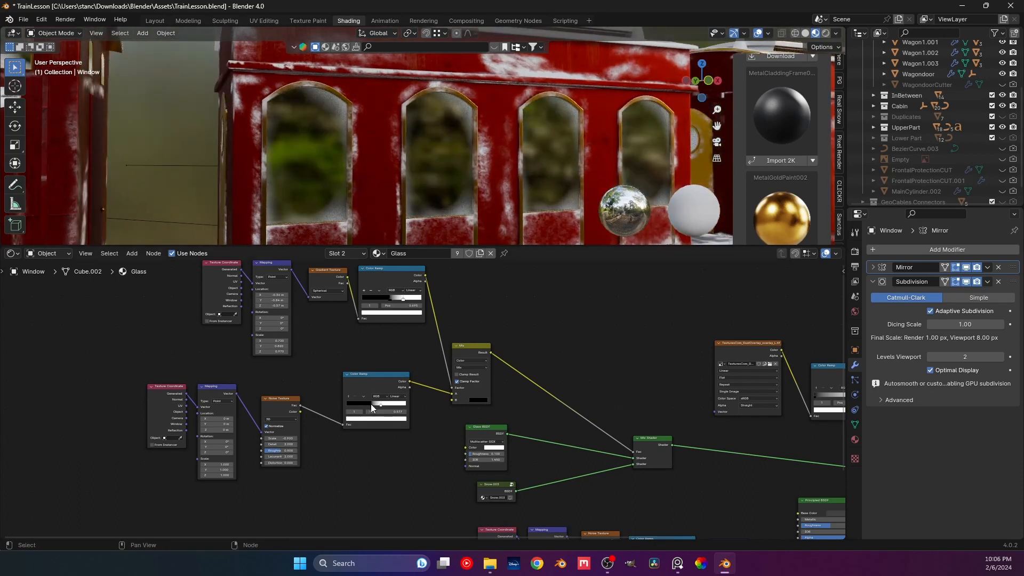
left_click(367, 404)
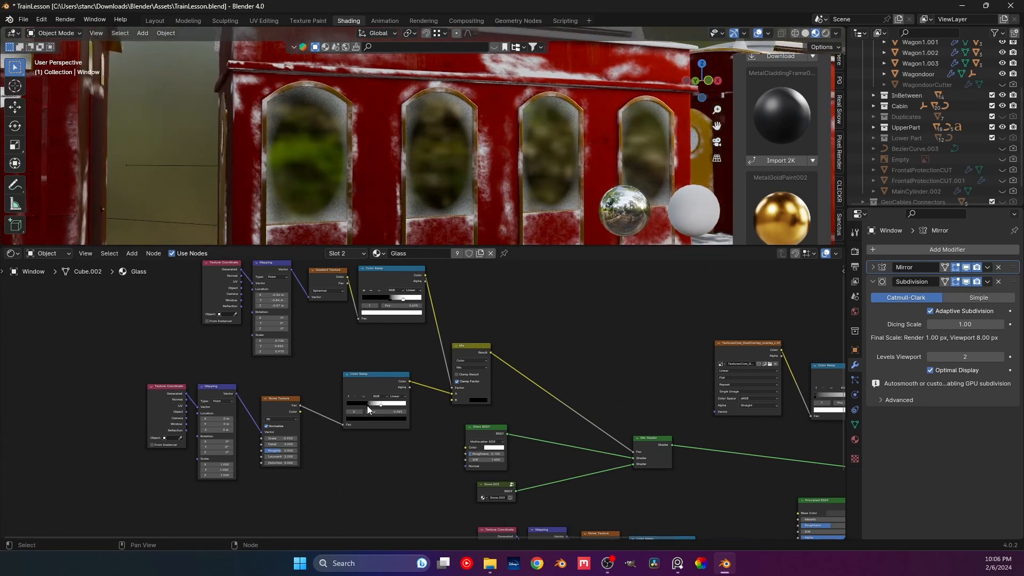
left_click(380, 404)
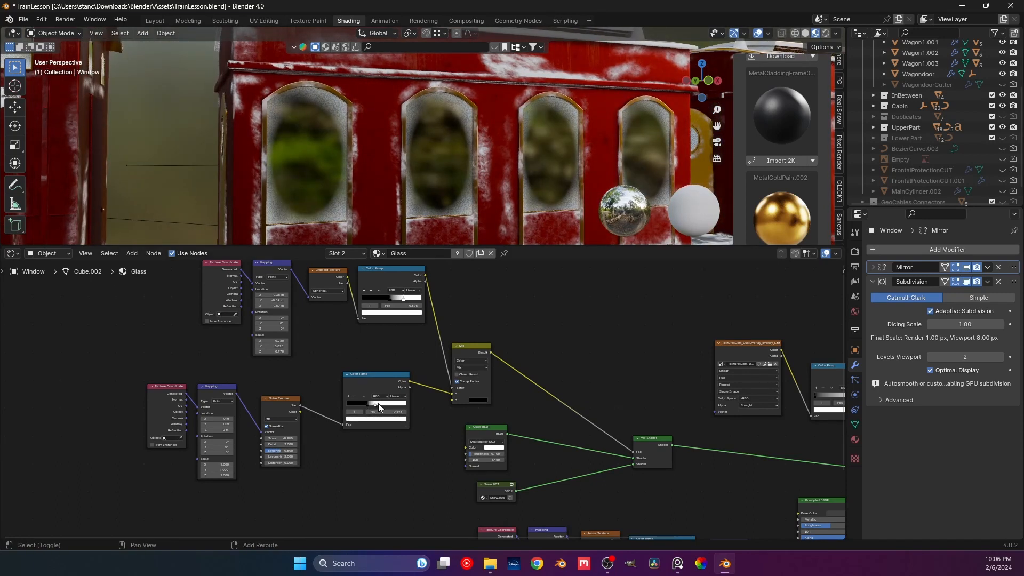
left_click_drag(383, 408, 389, 403)
middle_click_drag(328, 188, 363, 204)
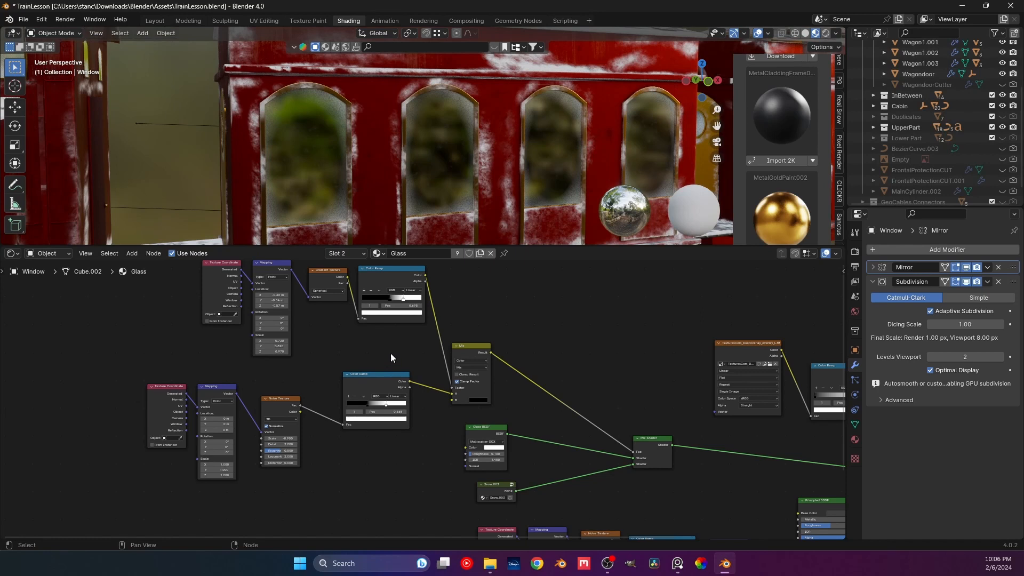
Step: Set the Gradient Texture's Color Ramp to a black stop of 0.391 and a white stop of about 0.71, and save the file
middle_click_drag(388, 340, 478, 421)
scroll(372, 391, "up", 5)
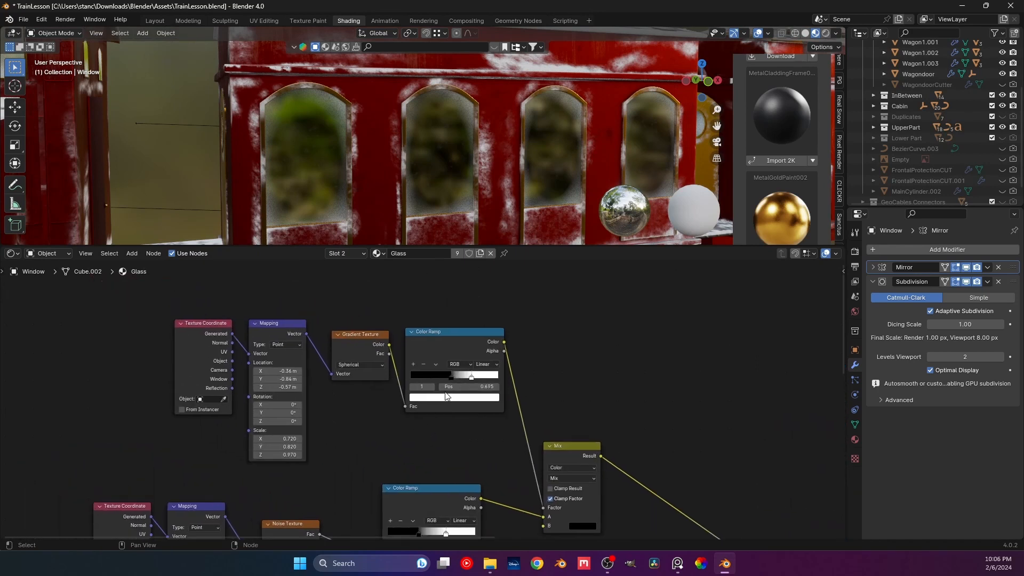
left_click_drag(451, 377, 374, 376)
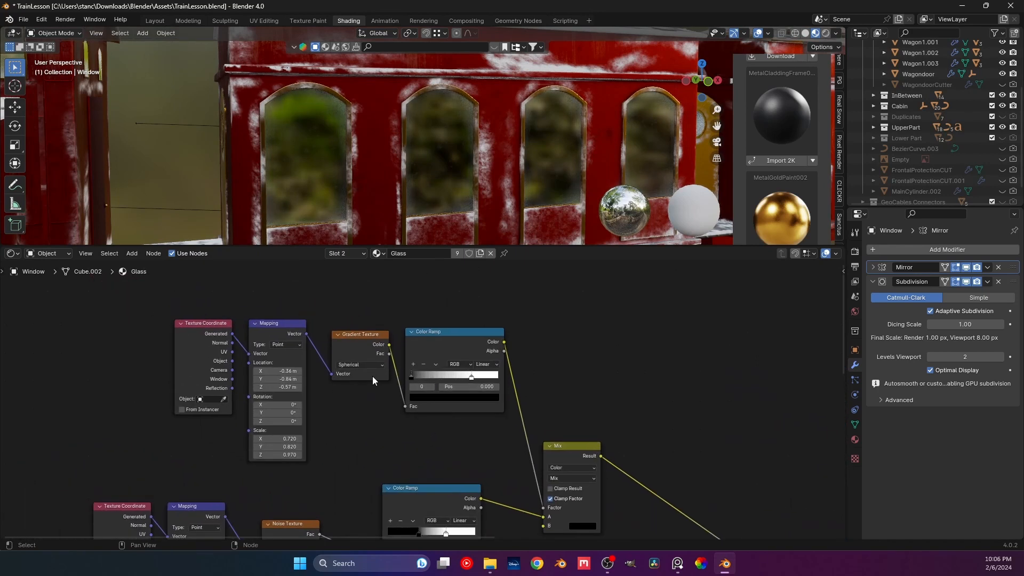
left_click_drag(469, 377, 508, 395)
left_click_drag(413, 375, 450, 383)
middle_click_drag(385, 236, 423, 197)
key("ctrl+s")
Step: Select the window object of the neighbouring second wagon, whose glass is covered in plain white snow
scroll(423, 197, "down", 2)
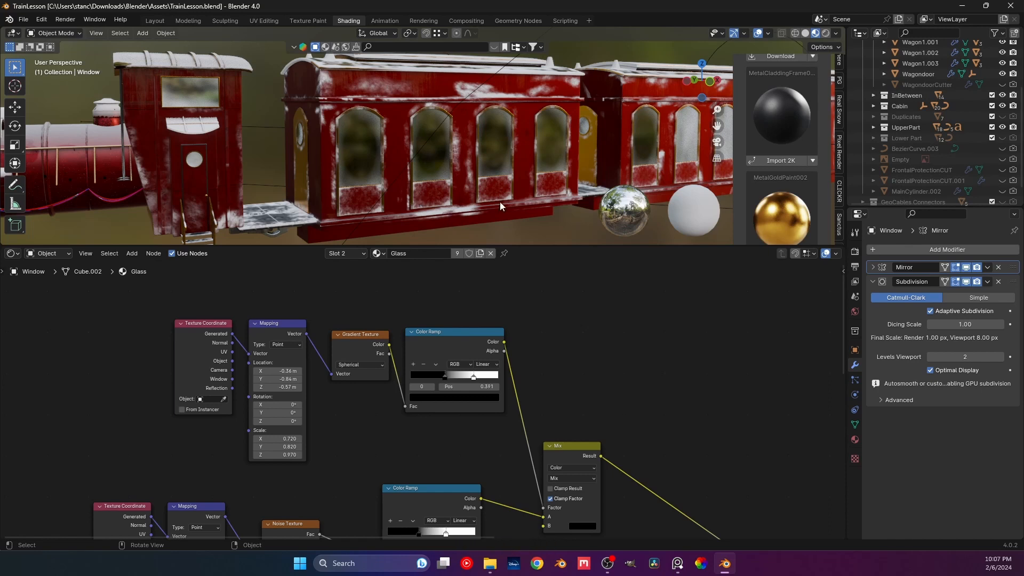
middle_click_drag(500, 202, 381, 151)
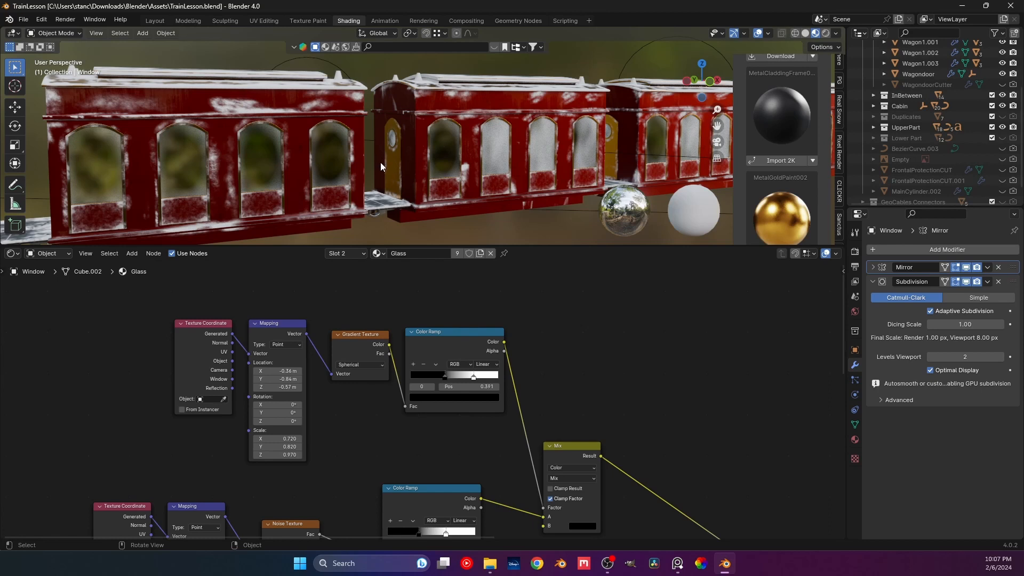
left_click(438, 152)
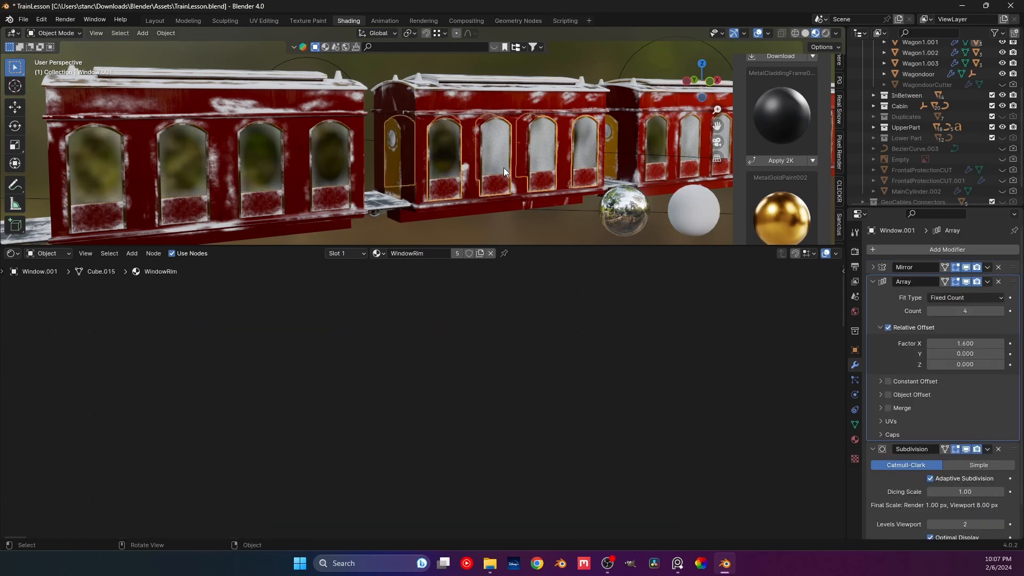
Step: Save the file and apply the Array modifier on the second wagon's window object, making its object data single-user
middle_click_drag(525, 169, 471, 166, "shift")
key("ctrl+s")
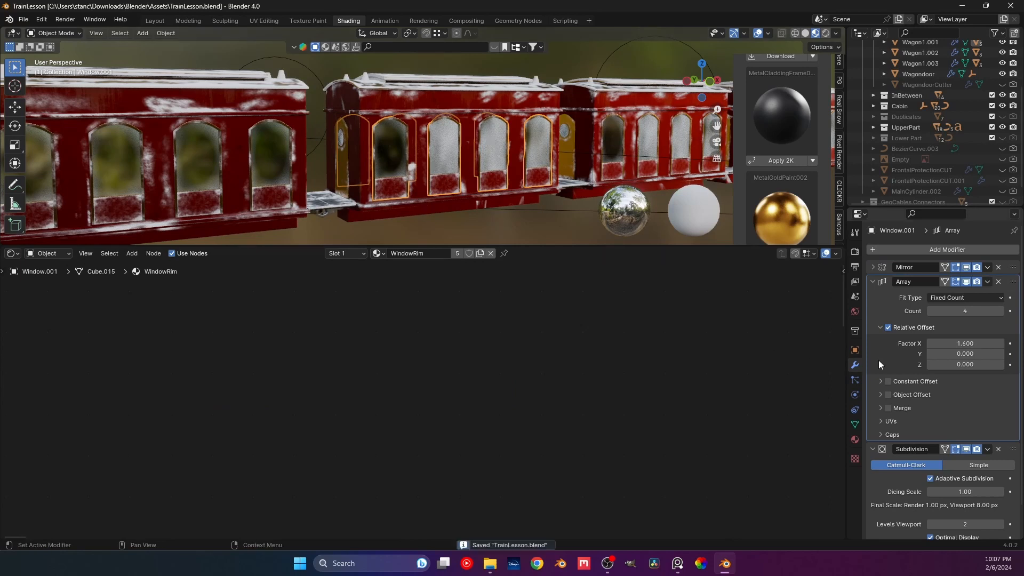
left_click(986, 282)
middle_click_drag(420, 223, 379, 232, "shift")
scroll(392, 201, "up", 1)
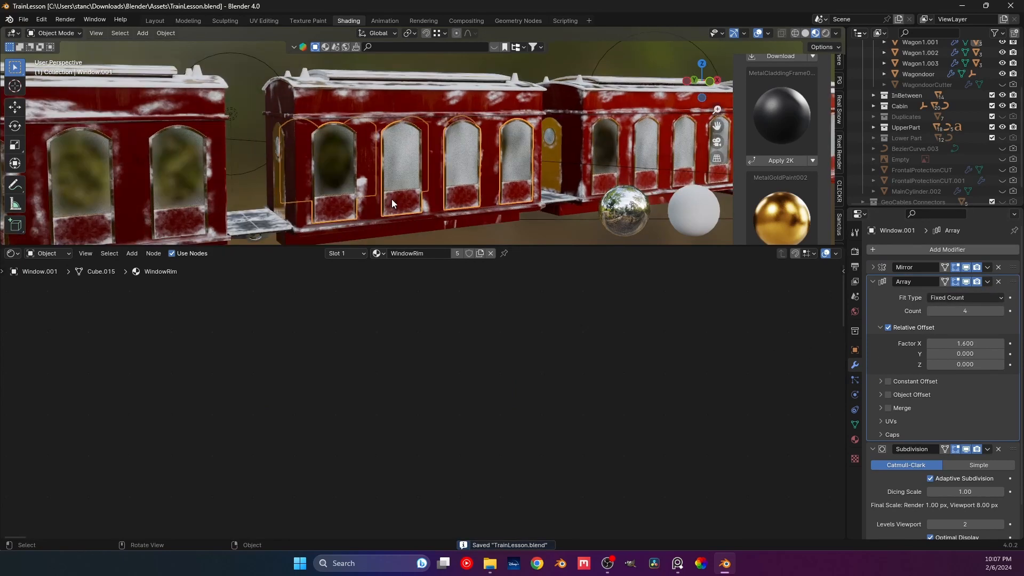
scroll(379, 191, "up", 5)
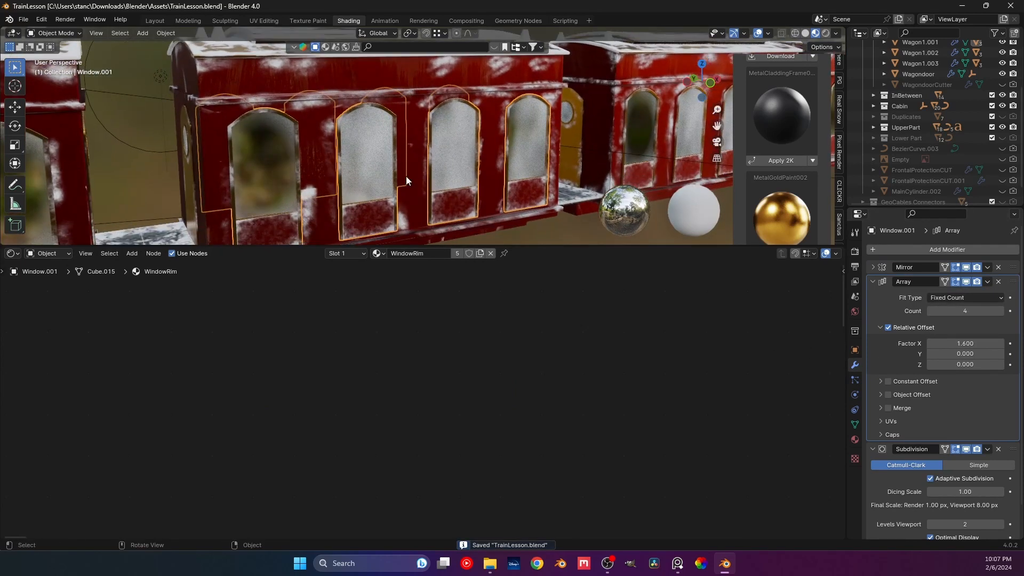
middle_click_drag(407, 180, 401, 176)
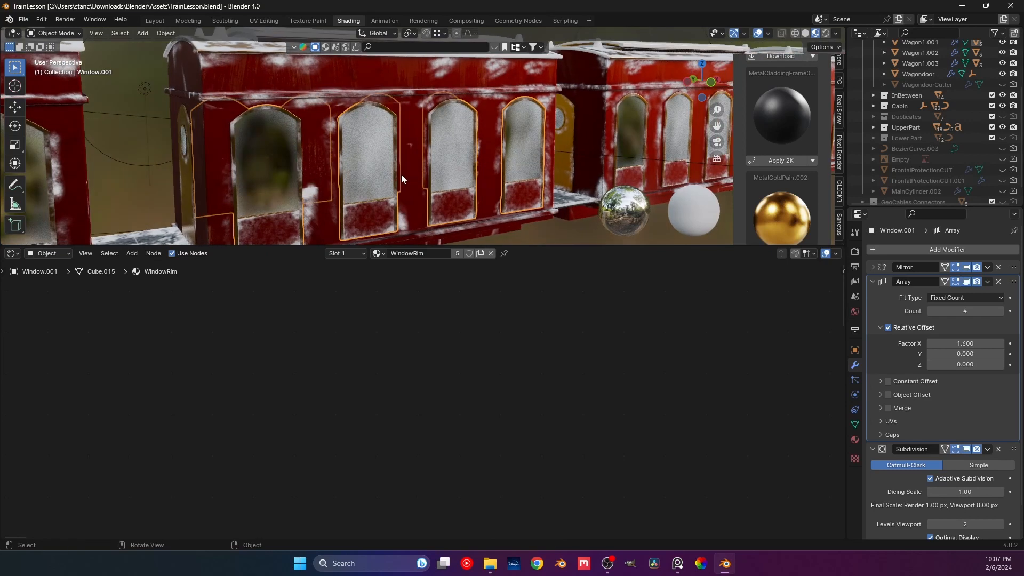
key("Tab")
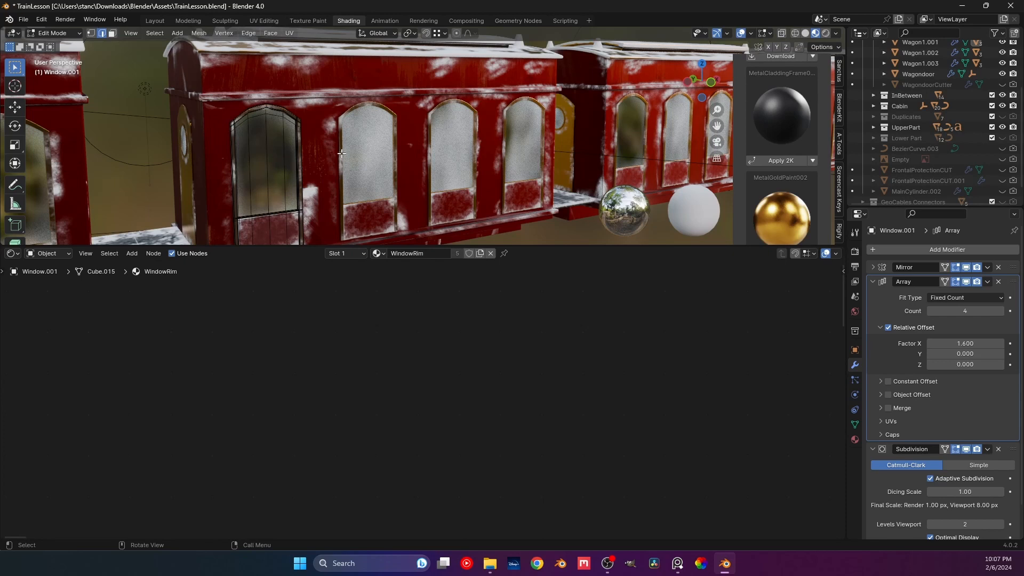
key("Tab")
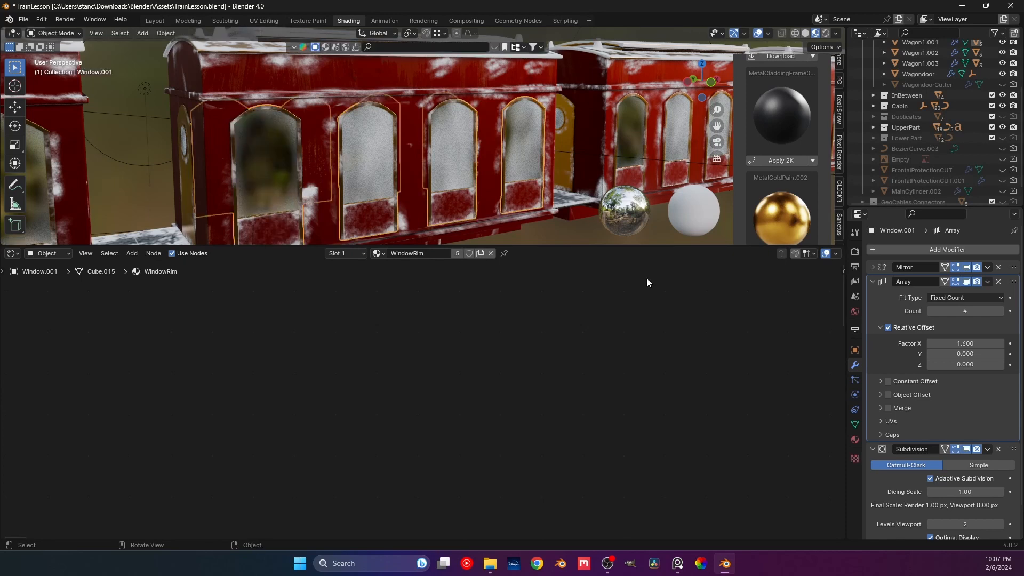
left_click(987, 282)
left_click(973, 295)
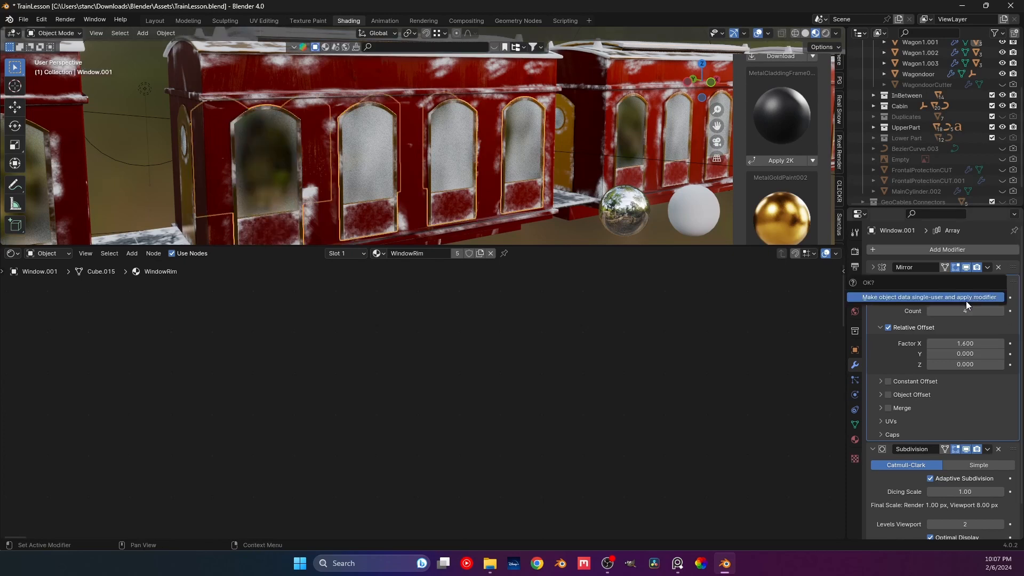
key("Return")
Step: Separate the second, third and fourth windows of the second wagon's window mesh into objects of their own
key("Tab")
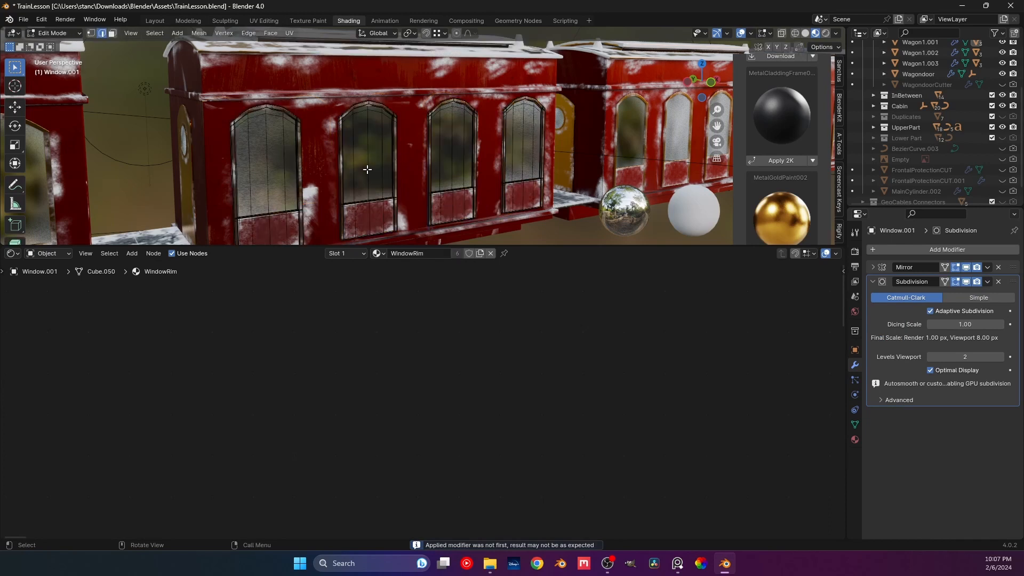
key("l")
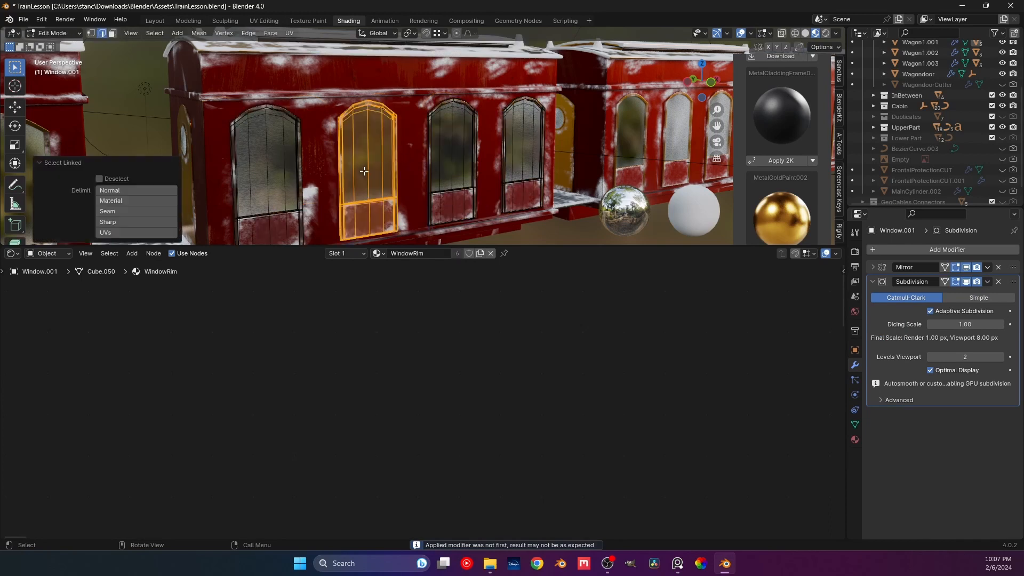
key("p")
left_click(383, 172)
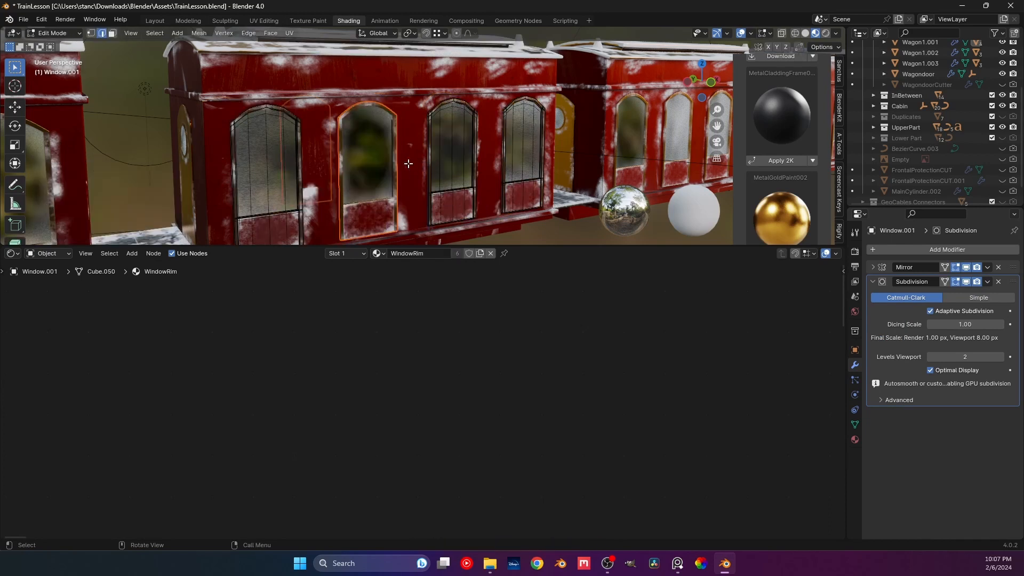
key("l")
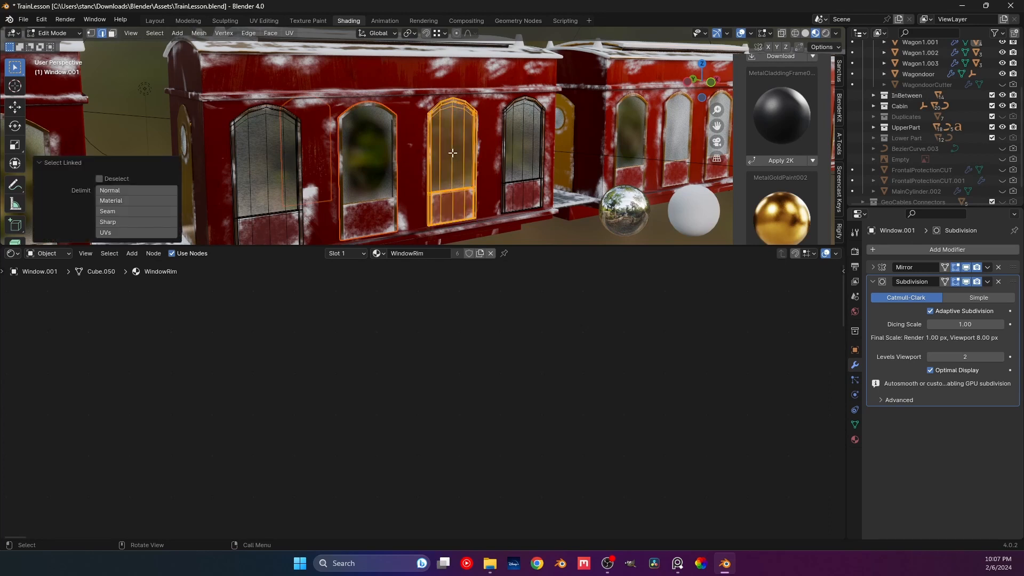
key("p")
left_click(452, 153)
key("l")
key("p")
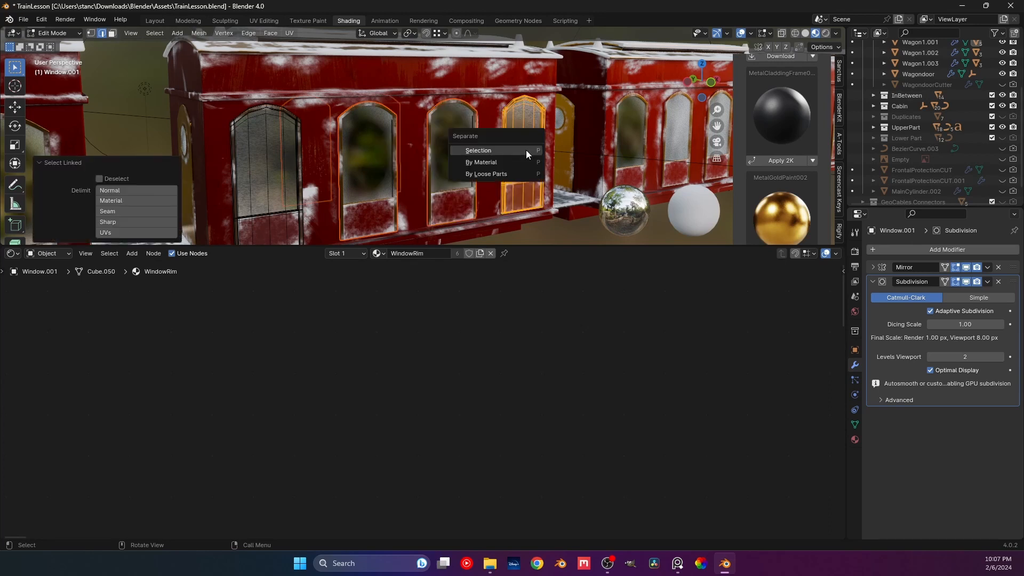
left_click(525, 150)
key("Tab")
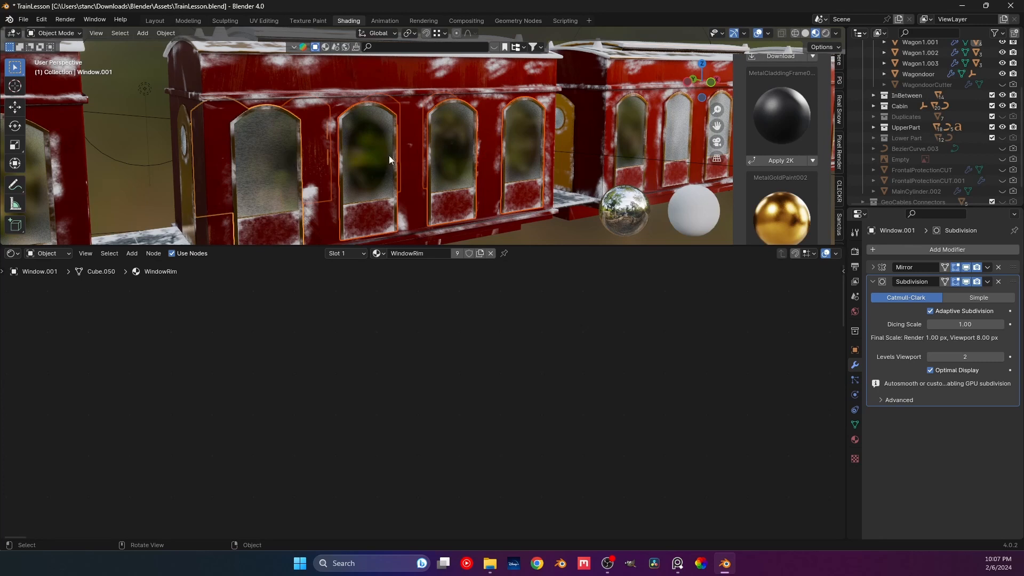
Step: Delete the leftover linked geometry at the other three window positions from the second wagon's first window mesh, and save the file
key("Tab")
key("Tab")
left_click(529, 231)
left_click(289, 167)
key("Tab")
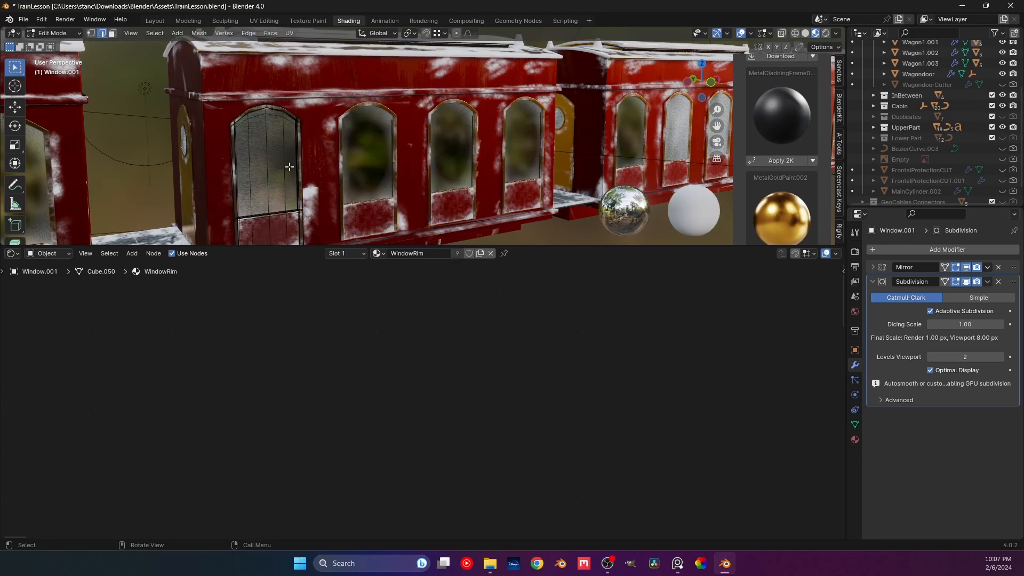
key("l")
key("l")
key("l")
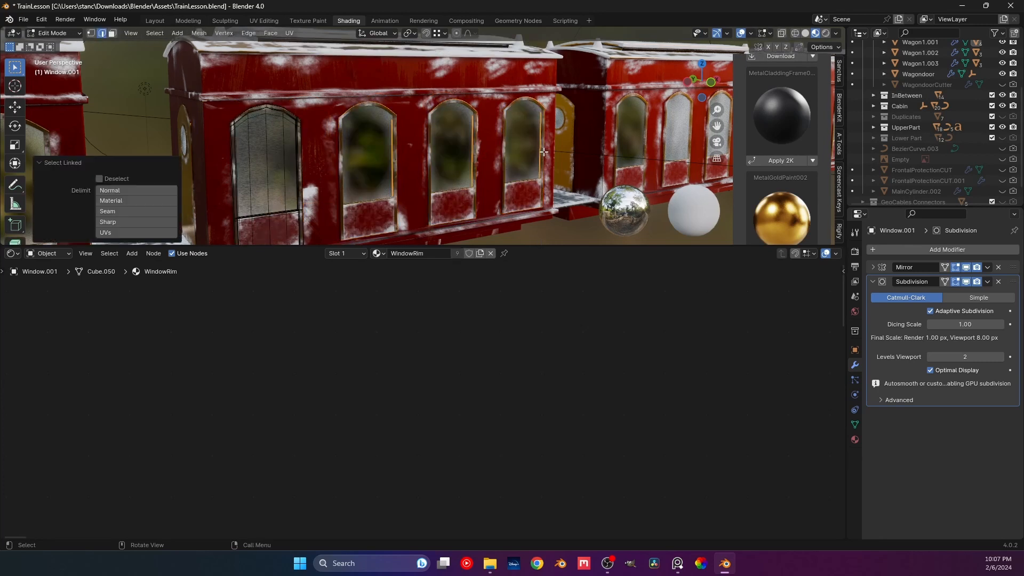
key("x")
left_click(526, 151)
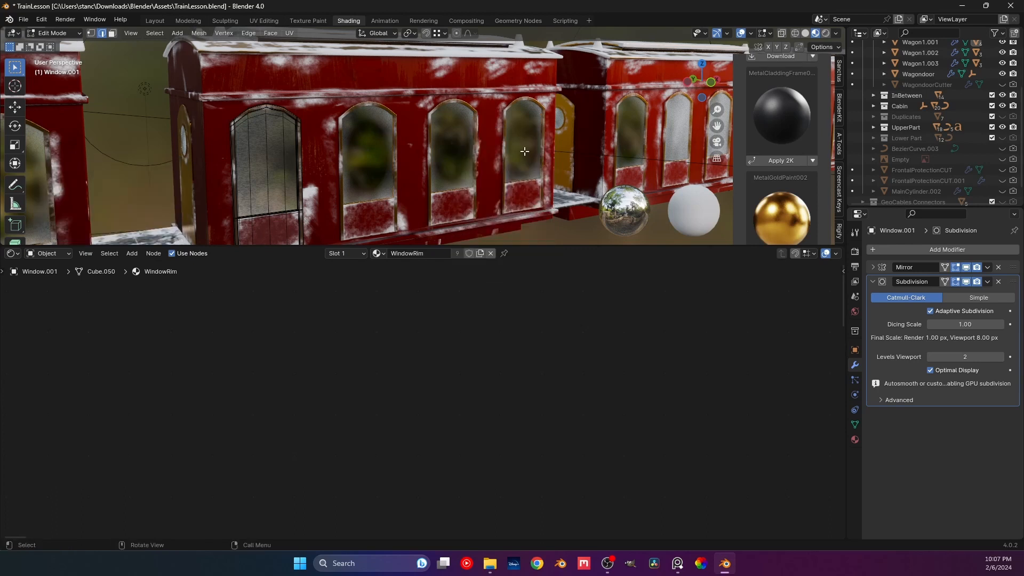
key("Tab")
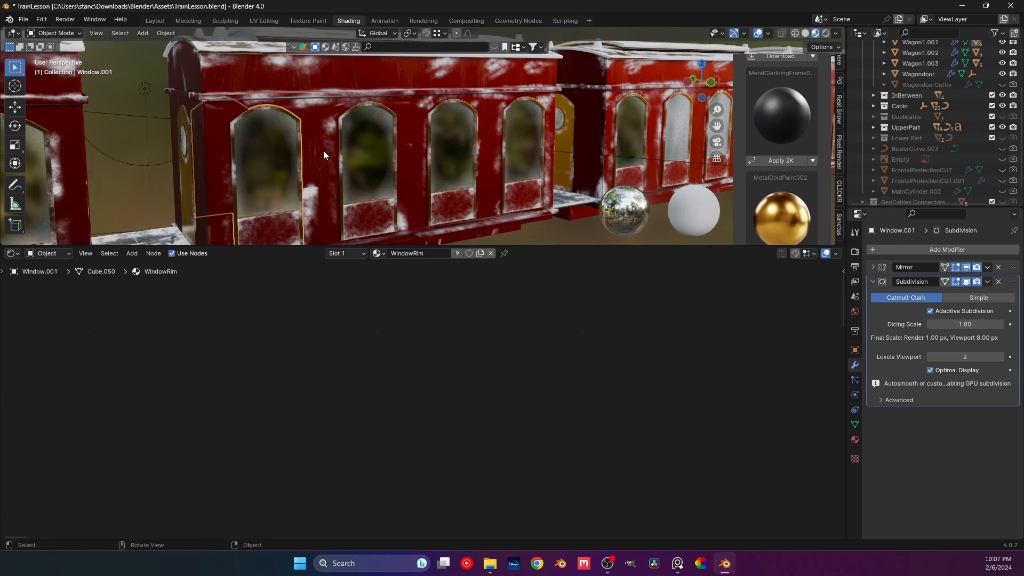
key("ctrl+s")
Step: Select the third wagon's window object and apply its Array modifier, making its object data single-user
scroll(344, 154, "down", 5)
middle_click_drag(496, 212, 371, 134)
scroll(395, 150, "up", 5)
left_click(371, 134)
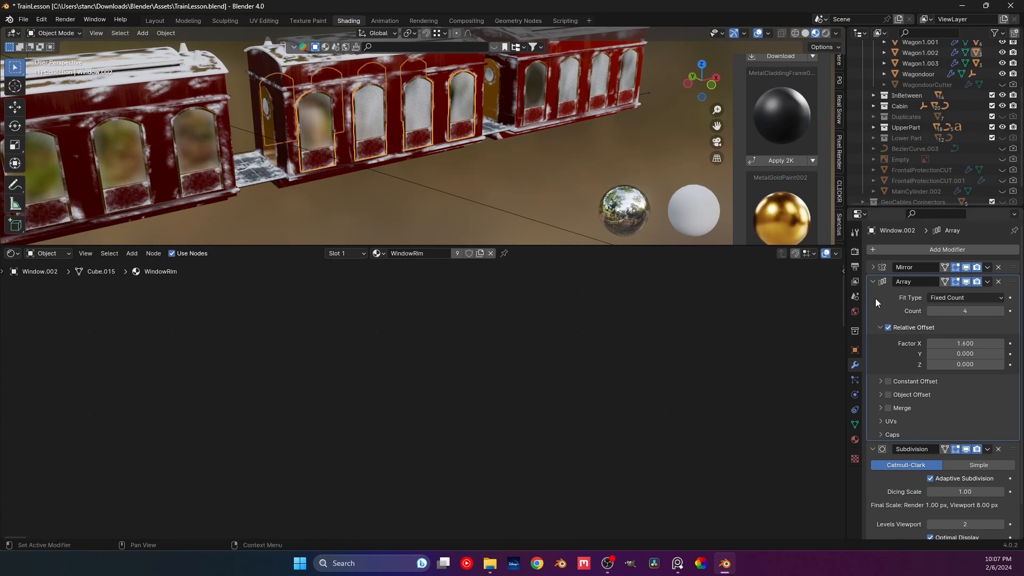
left_click(985, 283)
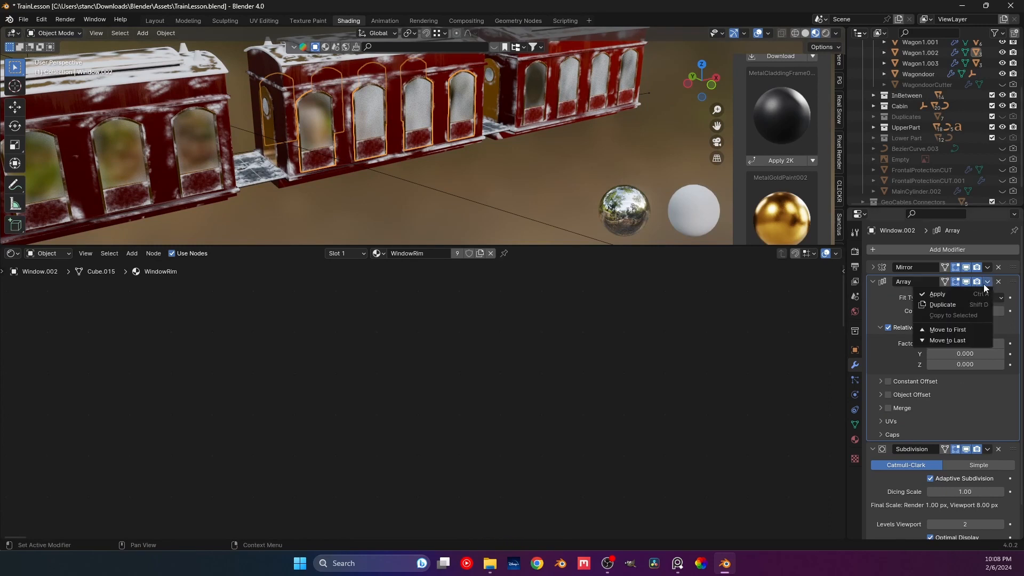
left_click(986, 281)
left_click(975, 296)
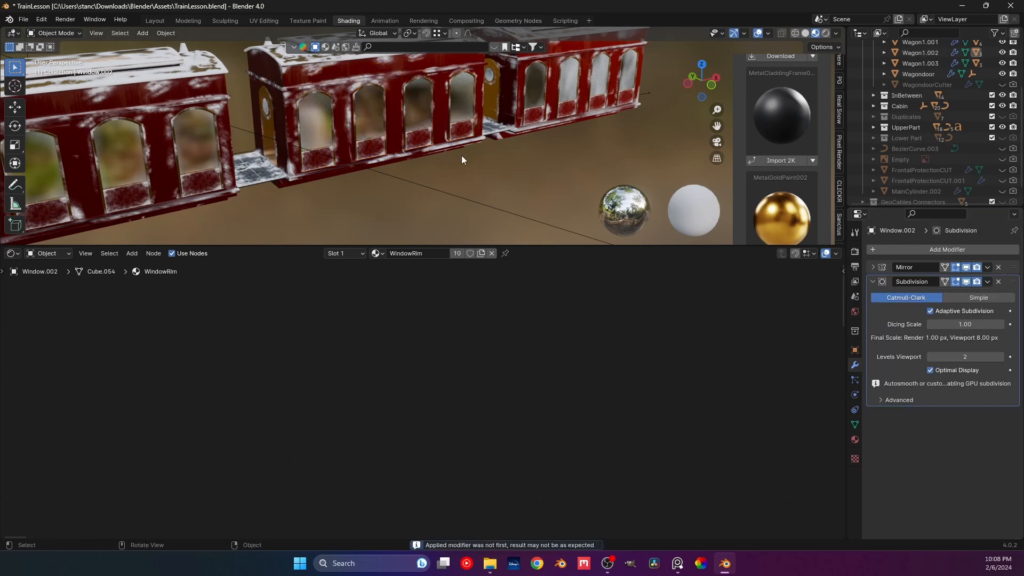
Step: Separate the third wagon's second, third and fourth windows into individual objects, leaving the first window in the original mesh
middle_click_drag(461, 155, 298, 173)
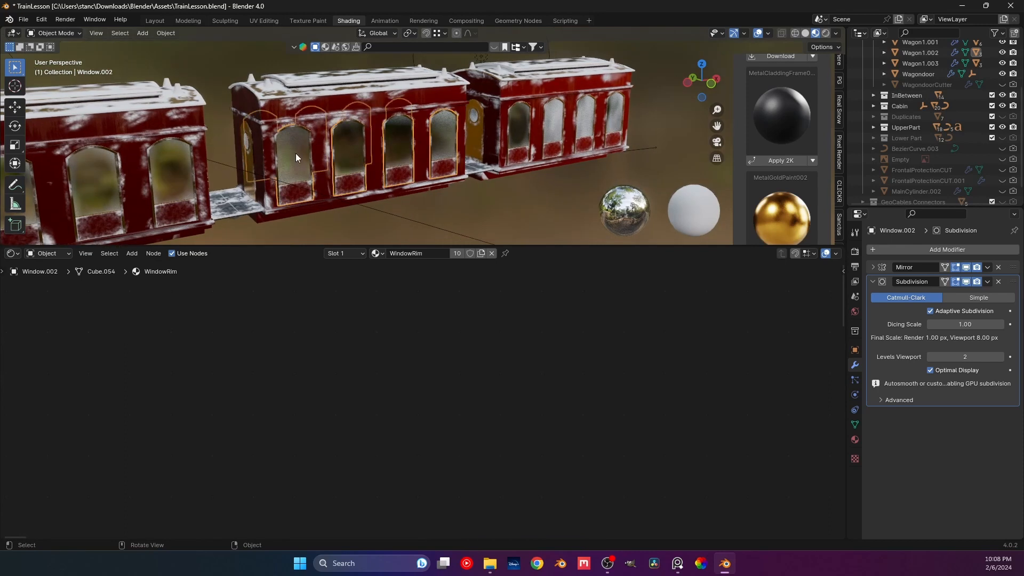
key("Tab")
key("l")
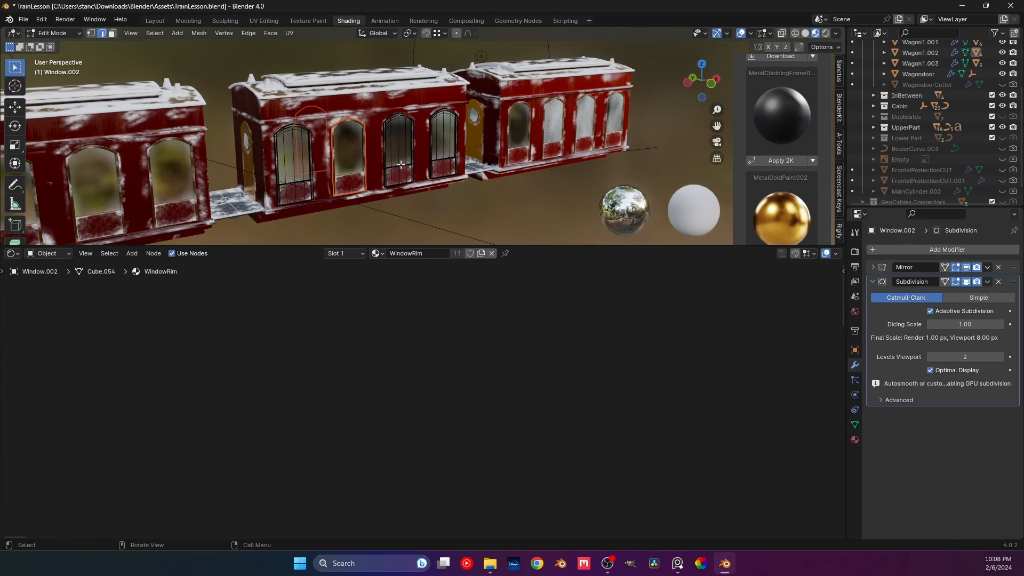
key("l")
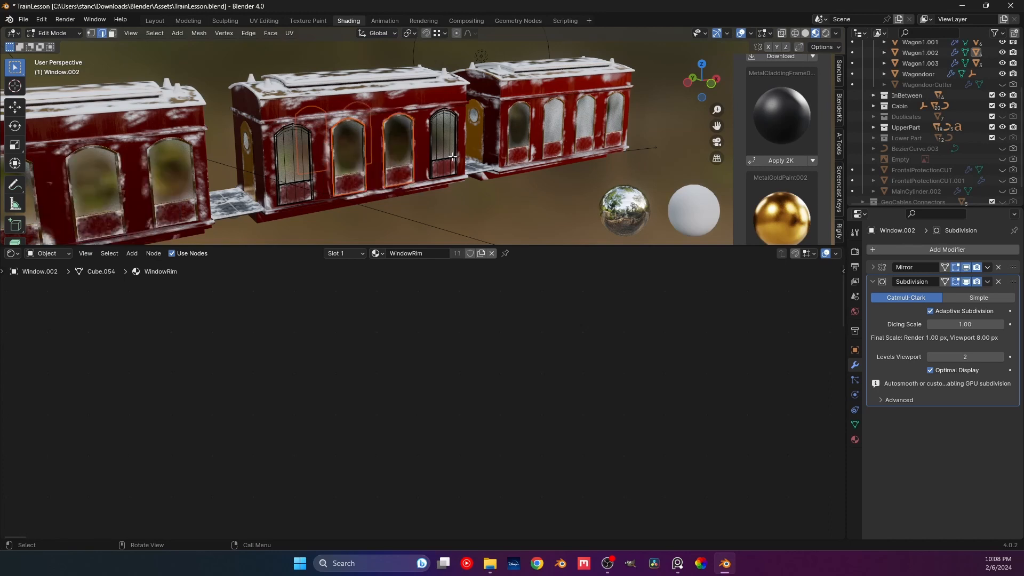
key("l")
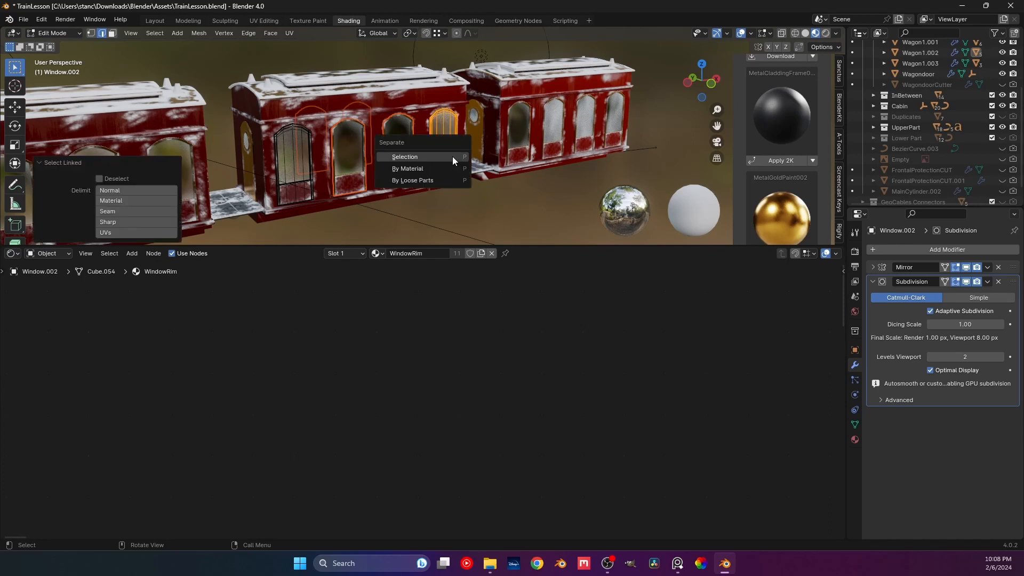
key("Tab")
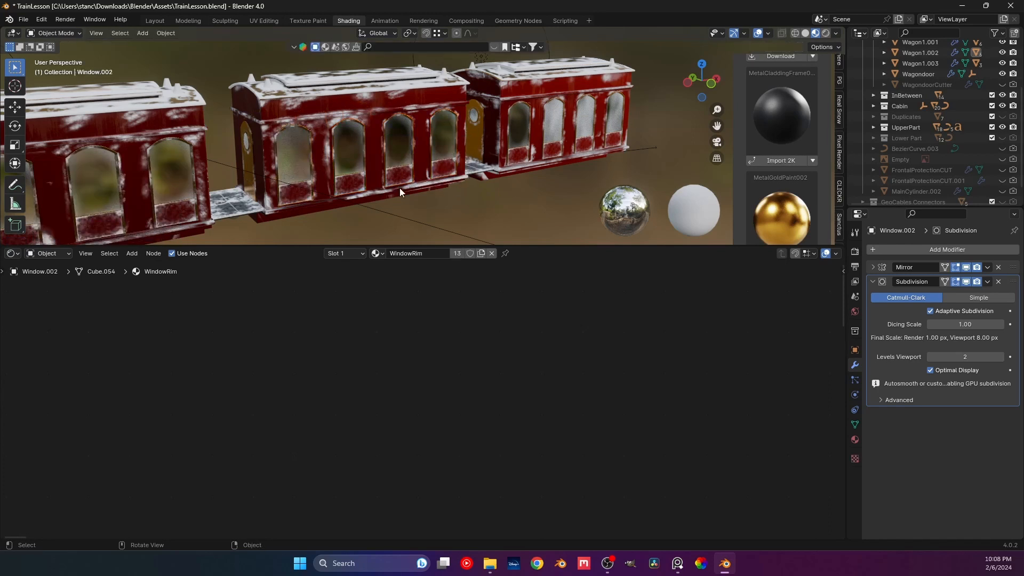
Step: Delete the vertices left over at the other three window positions from the third wagon's first window mesh
key("Tab")
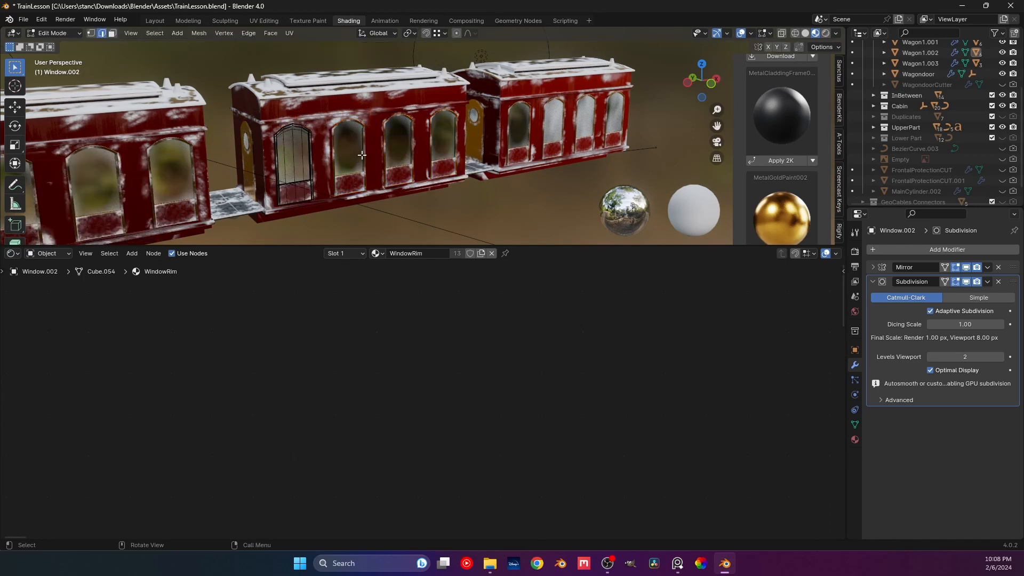
key("l")
key("l")
key("l")
key("x")
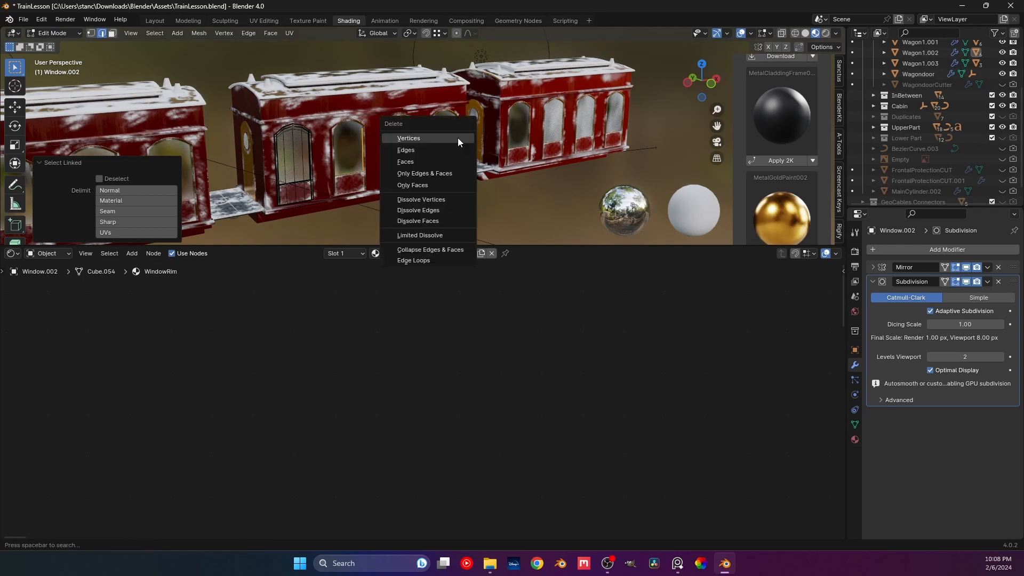
left_click(455, 139)
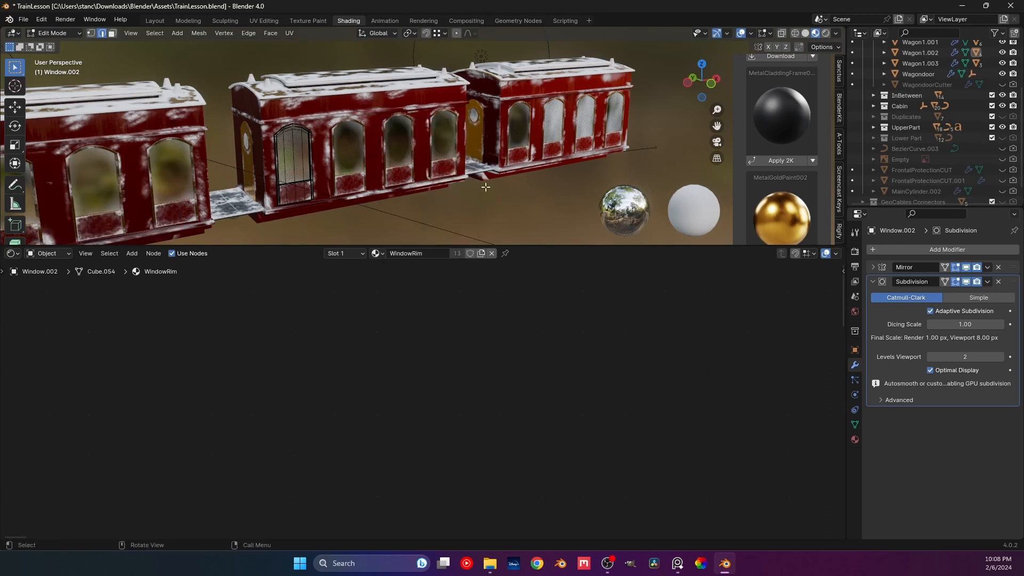
key("Tab")
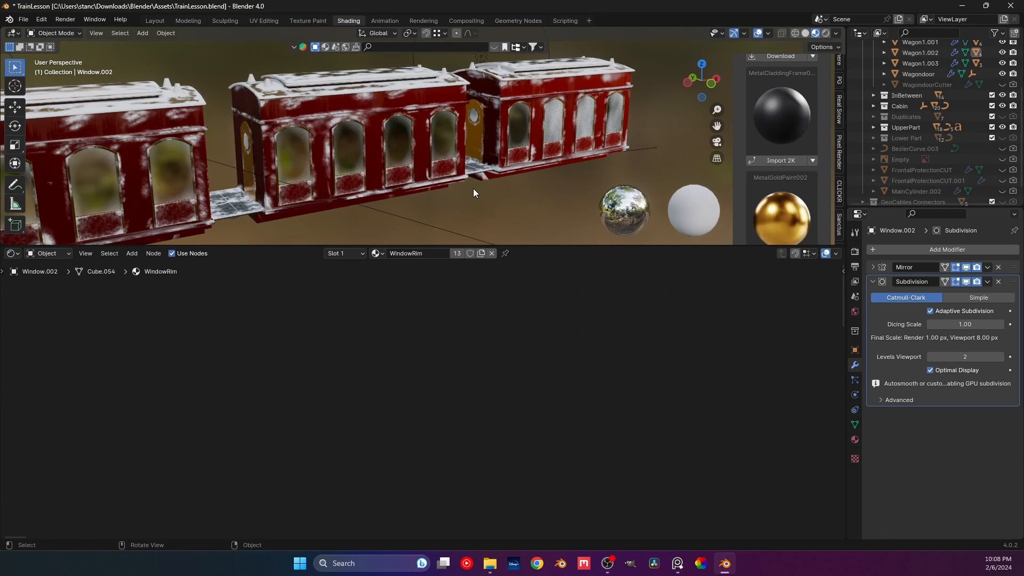
Step: Select the first wagon's front window object to bring up its Glass material nodes
middle_click_drag(472, 188, 364, 150)
scroll(293, 170, "up", 2)
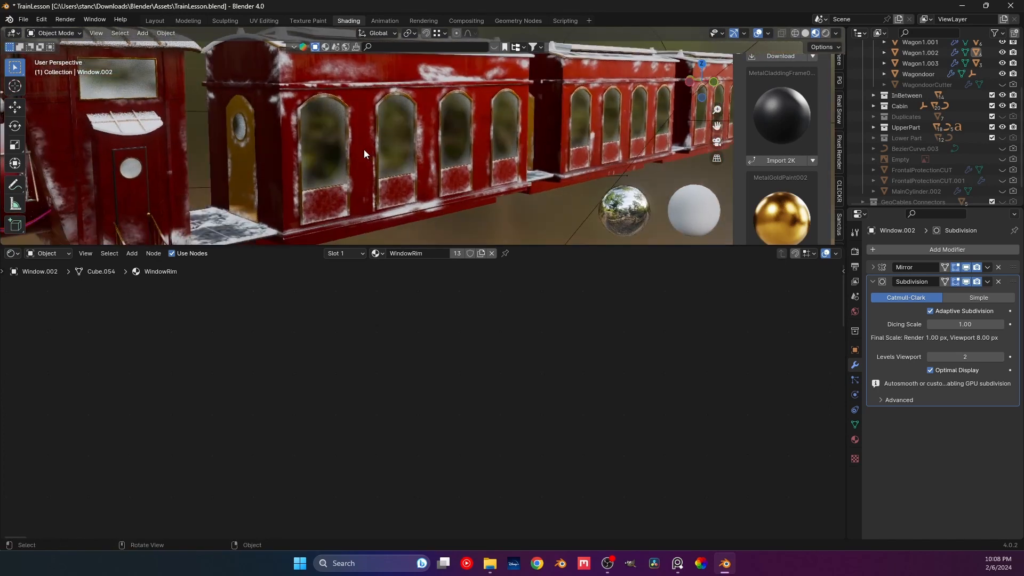
scroll(274, 161, "up", 2)
middle_click_drag(274, 161, 269, 158)
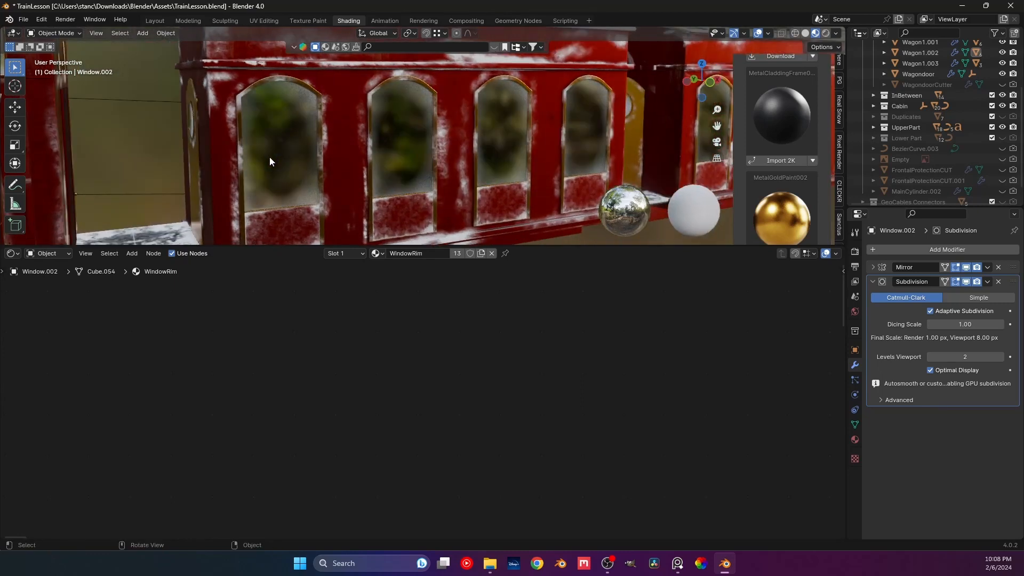
left_click(268, 184)
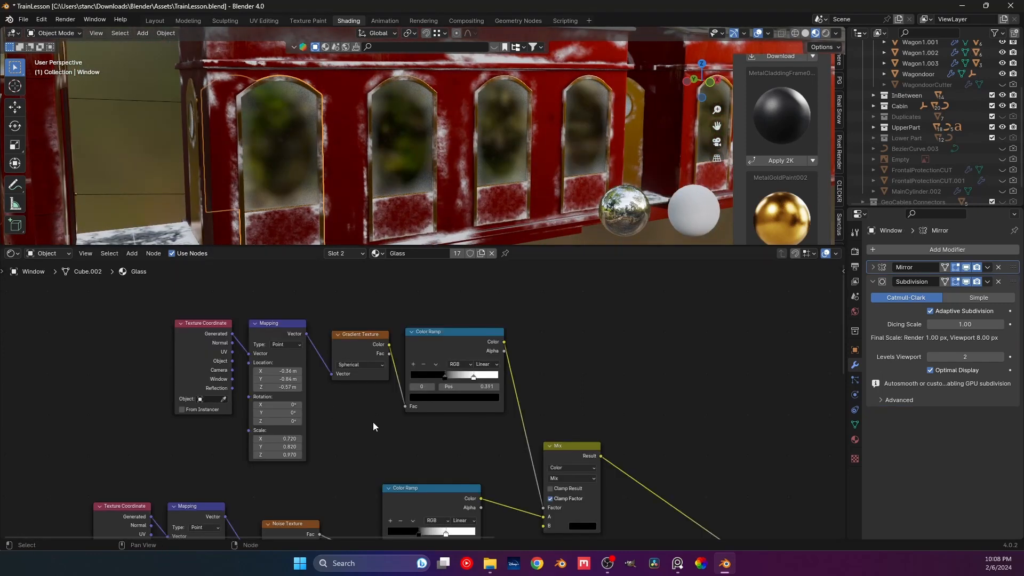
Step: Set the Glass Noise Texture's scale to 12.2 and its Color Ramp's black stop to 0.418 and white stop to about 0.68
middle_click_drag(376, 438, 319, 346)
scroll(344, 395, "up", 1)
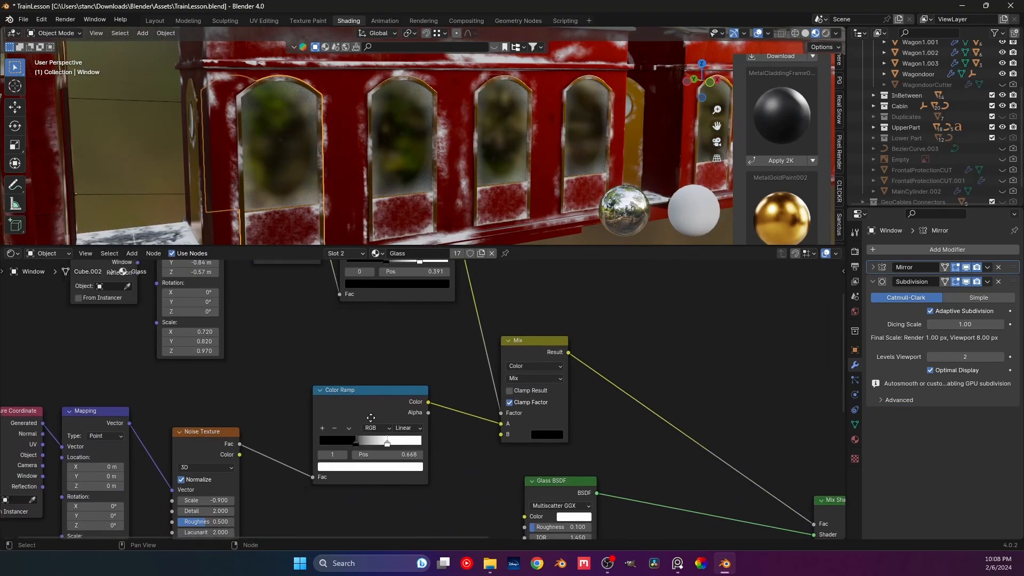
middle_click_drag(368, 435, 392, 389)
mouse_move(413, 399)
left_mouse_down()
mouse_move(388, 399)
mouse_move(406, 399)
left_mouse_up()
left_click(229, 454)
type("14")
key("Return")
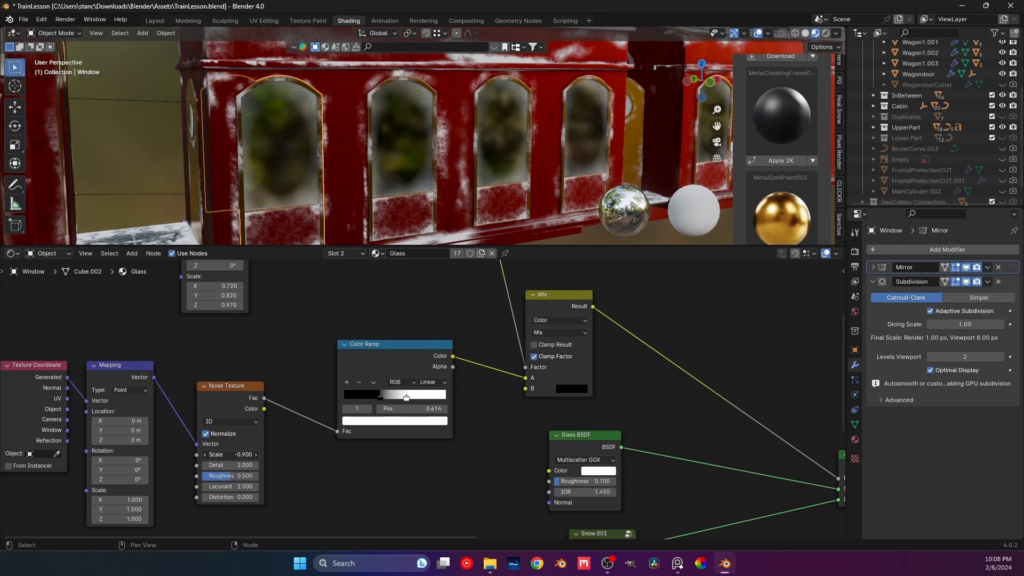
left_click_drag(229, 454, 239, 454)
left_click_drag(414, 397, 390, 400)
left_click_drag(222, 454, 272, 455)
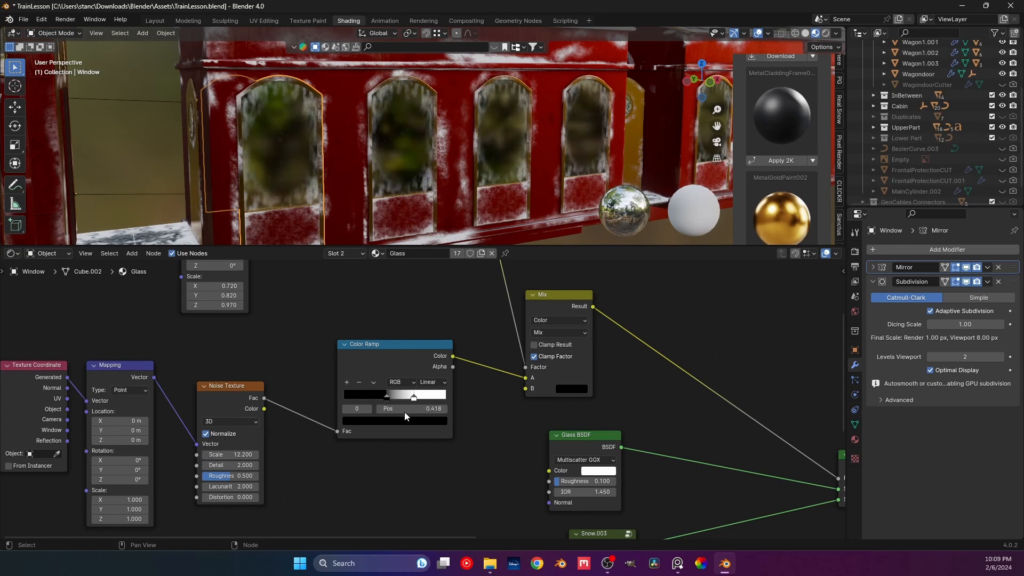
Step: Undo the latest changes to the Glass material's Color Ramp stops and Noise Texture scale
left_click_drag(414, 396, 467, 398)
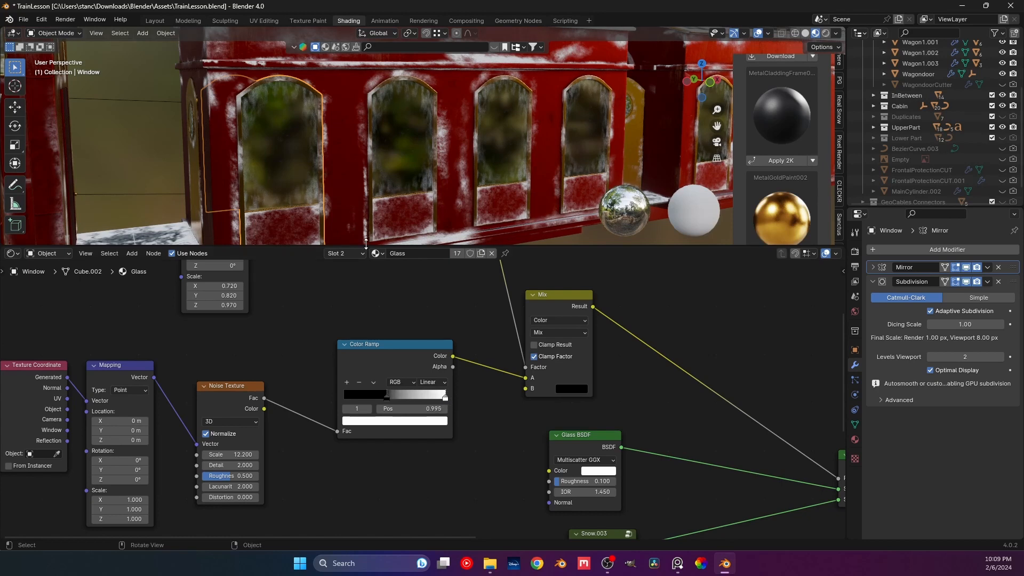
middle_click_drag(373, 214, 385, 196)
scroll(322, 237, "up", 2)
key("ctrl+z")
key("ctrl+z")
key("ctrl+z")
key("ctrl+z")
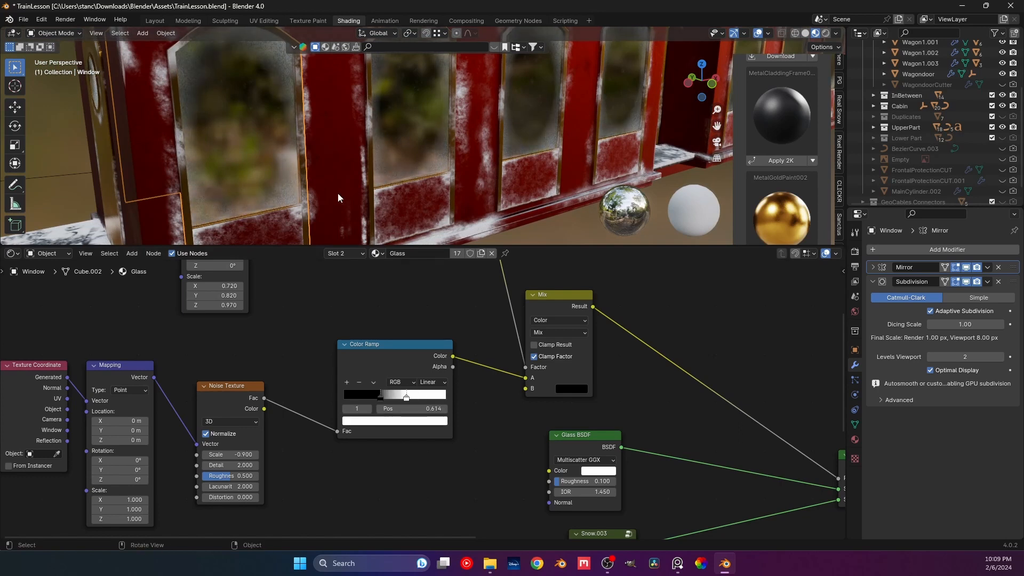
middle_click_drag(319, 180, 338, 197)
scroll(431, 281, "down", 2)
scroll(431, 282, "down", 1)
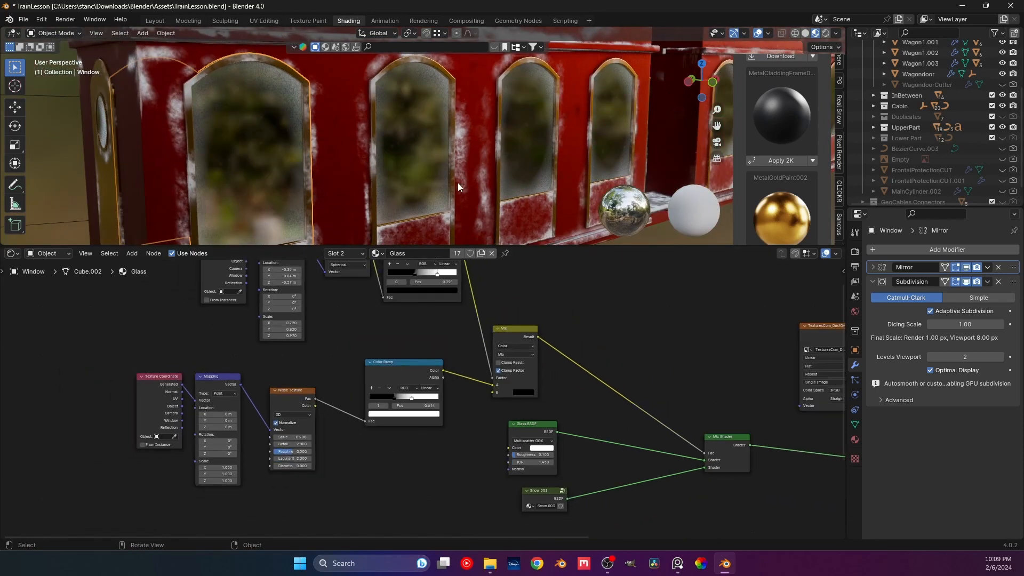
Step: Inspect the glass and materials on the locomotive cabin's side and front windows
scroll(407, 161, "down", 7)
middle_click_drag(558, 193, 452, 126)
left_click(463, 146)
middle_click_drag(167, 193, 393, 140, "shift")
scroll(361, 168, "up", 2)
scroll(383, 132, "up", 4)
left_click(338, 110)
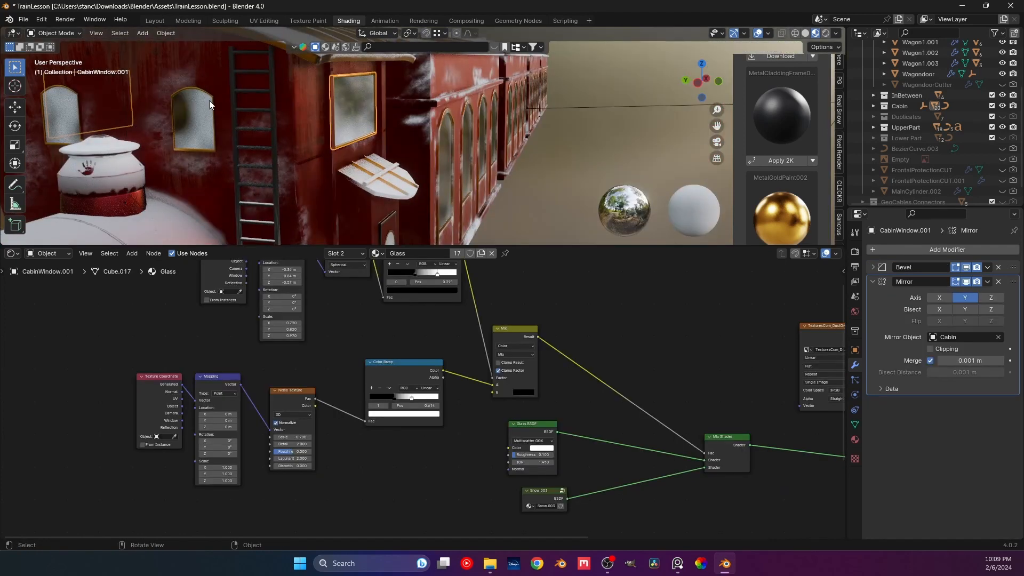
left_click(209, 101)
scroll(240, 123, "down", 2)
middle_click_drag(463, 184, 385, 132)
scroll(423, 191, "down", 5)
scroll(385, 133, "up", 3)
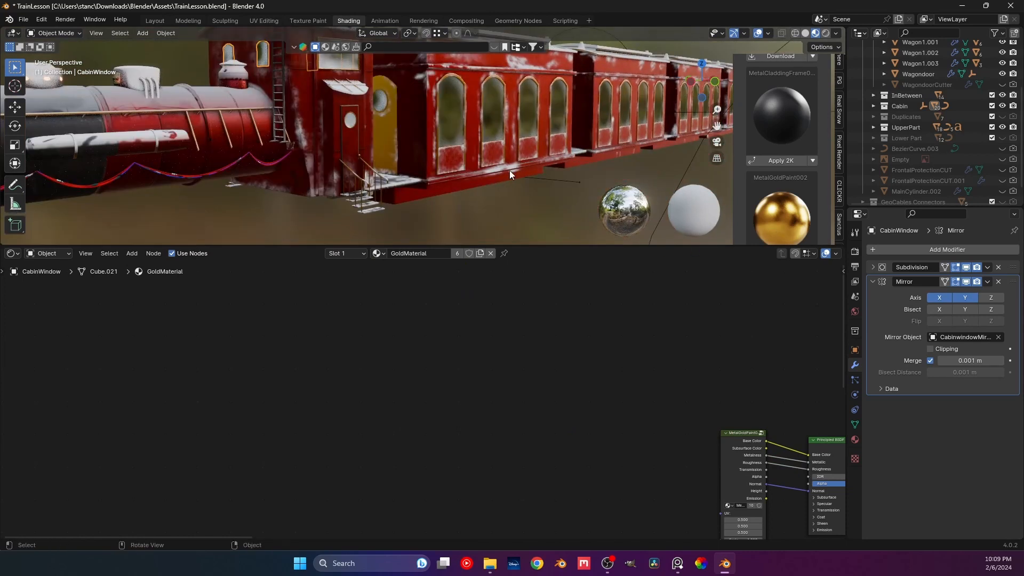
Step: Apply the Array modifier on the last wagon's window object
middle_click_drag(485, 158, 350, 133)
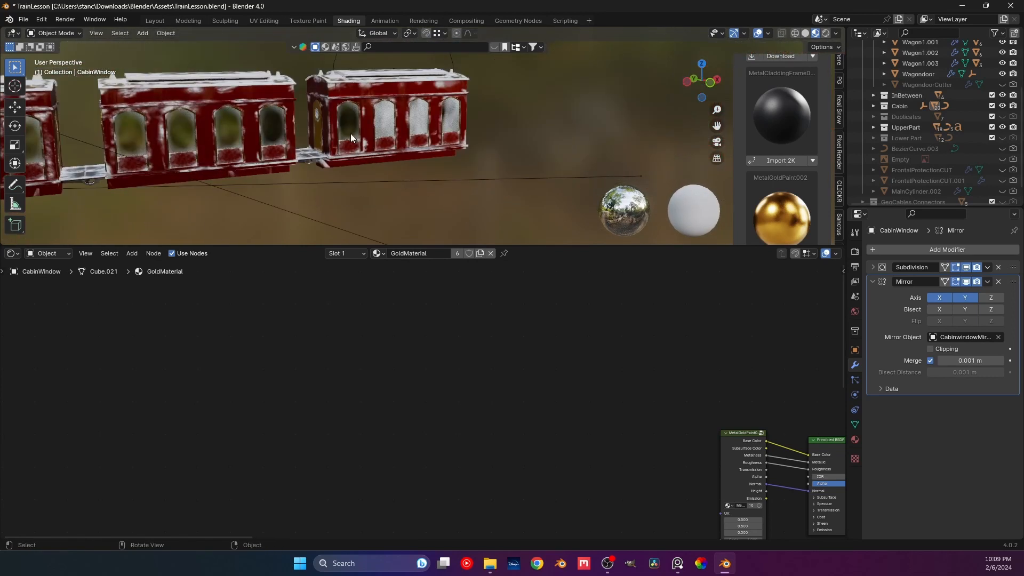
left_click(384, 111)
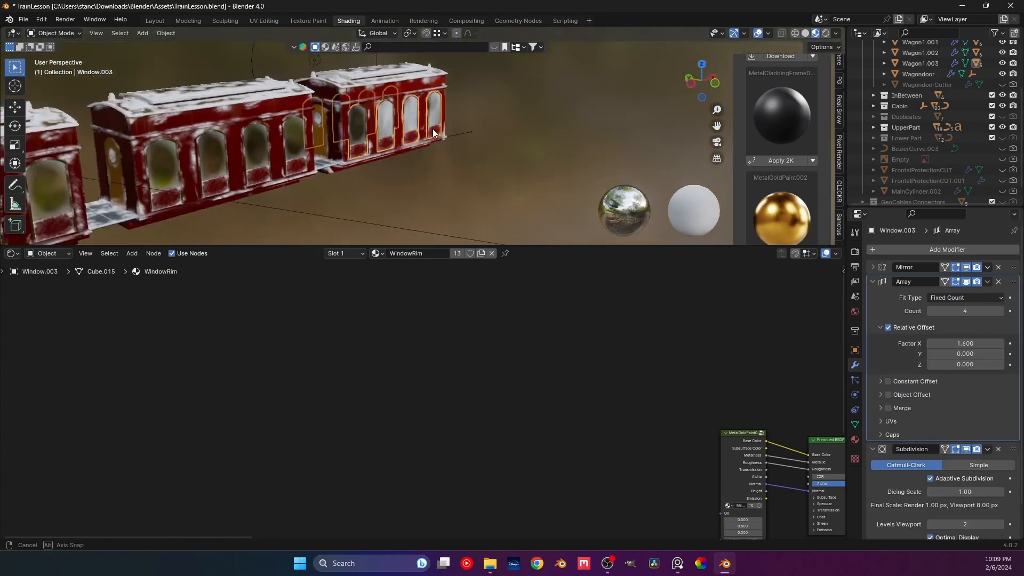
left_click(985, 282)
left_click(981, 290)
middle_click_drag(453, 139, 487, 190)
scroll(487, 190, "up", 5)
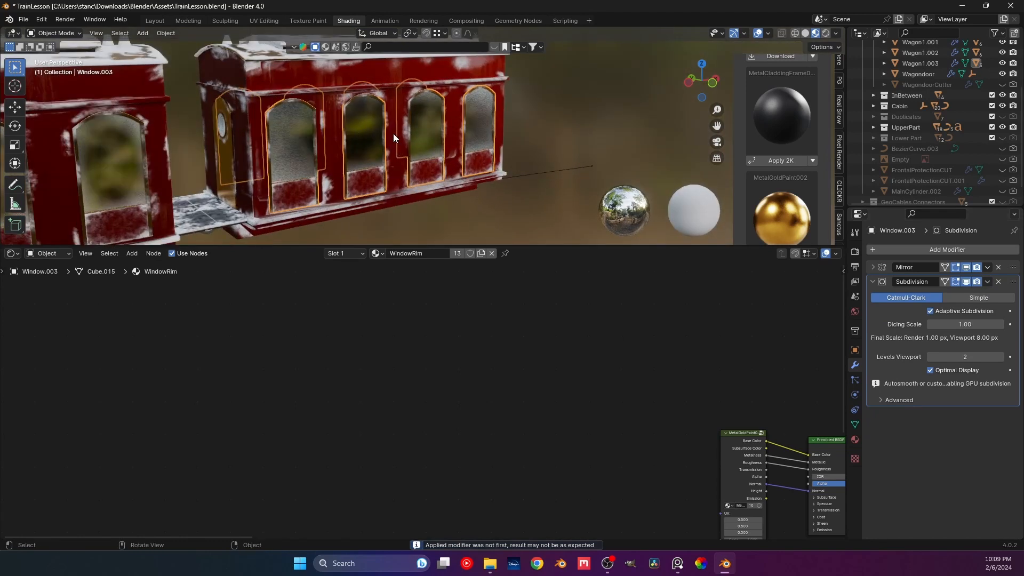
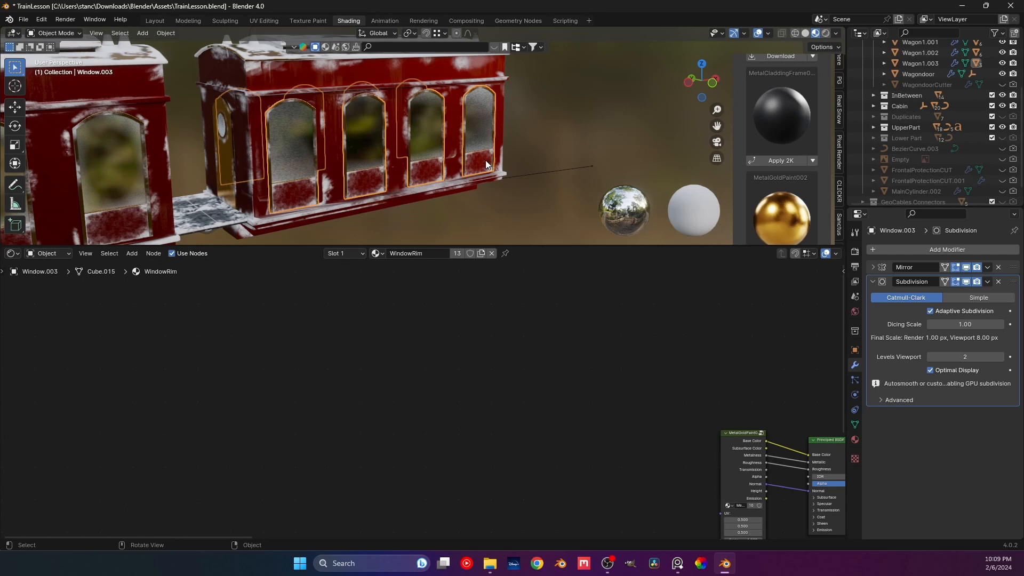
middle_click_drag(495, 154, 513, 155)
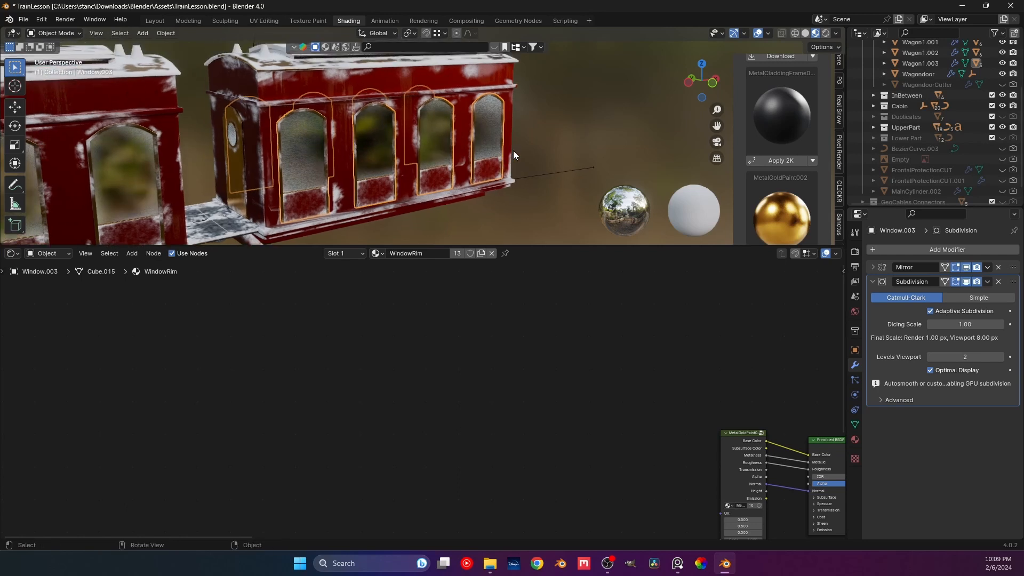
Step: Separate the last wagon's second, third and fourth windows into individual objects, leaving the first window in the original mesh
key("Tab")
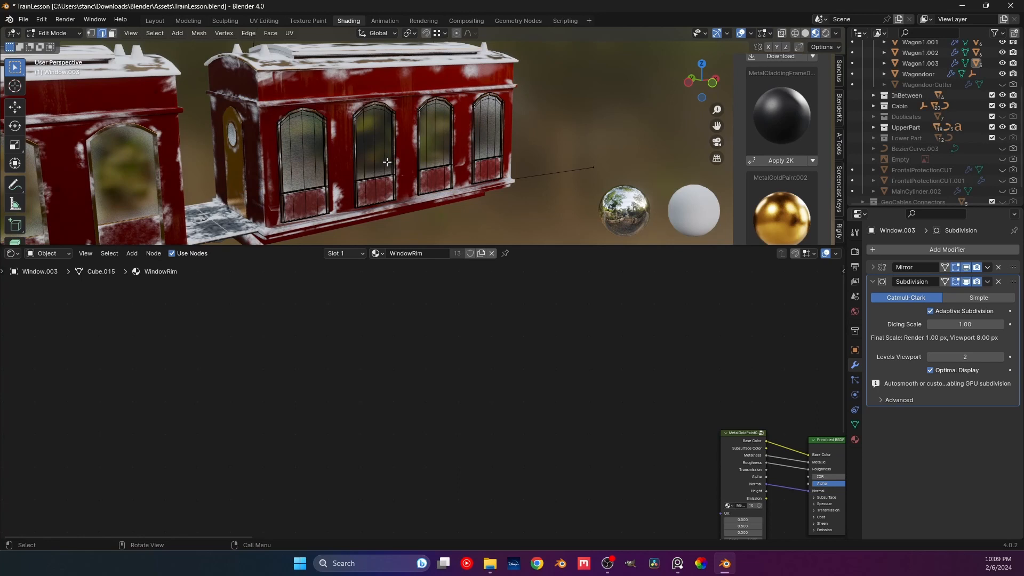
key("l")
key("p")
left_click(386, 162)
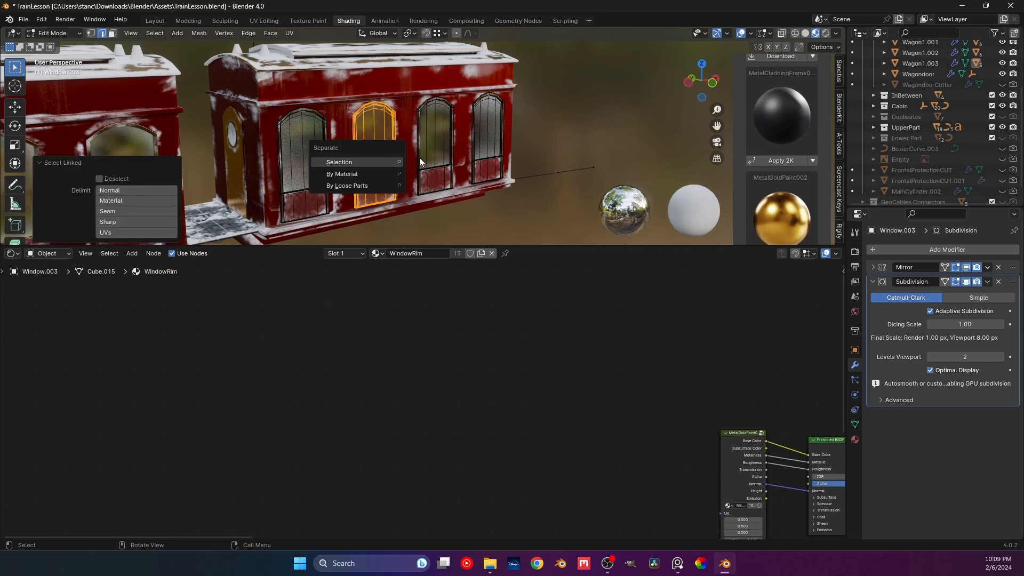
key("l")
key("p")
left_click(436, 152)
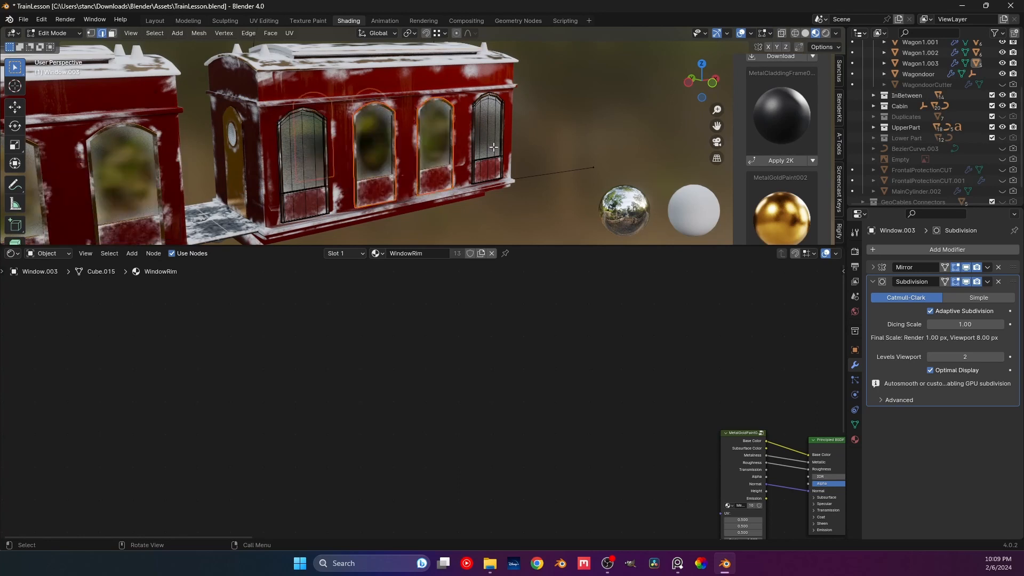
key("l")
key("p")
left_click(493, 146)
key("Tab")
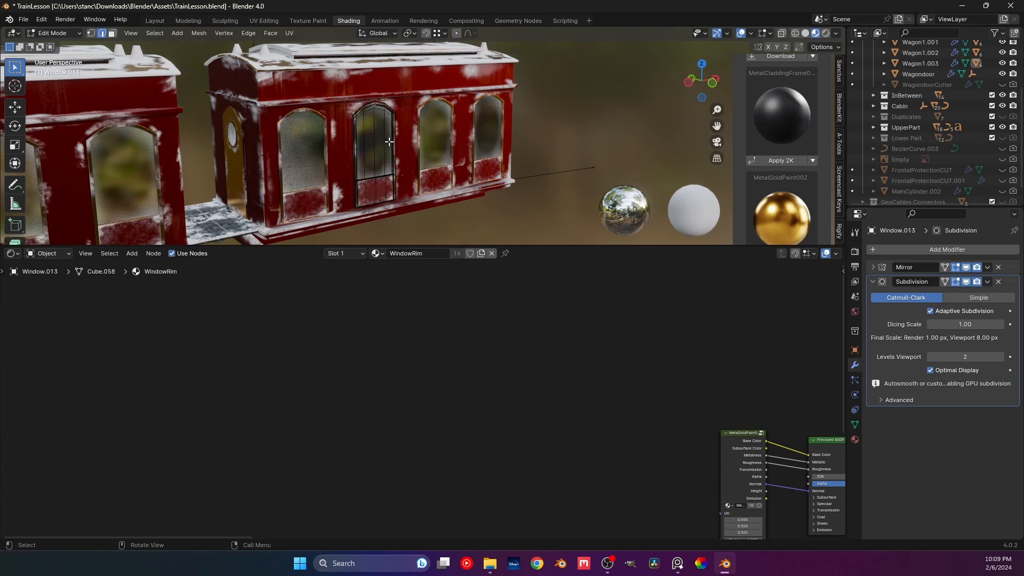
Step: Delete the leftover vertices at the other window positions from the last wagon's first window mesh
left_click(309, 149)
left_click(308, 149)
key("Tab")
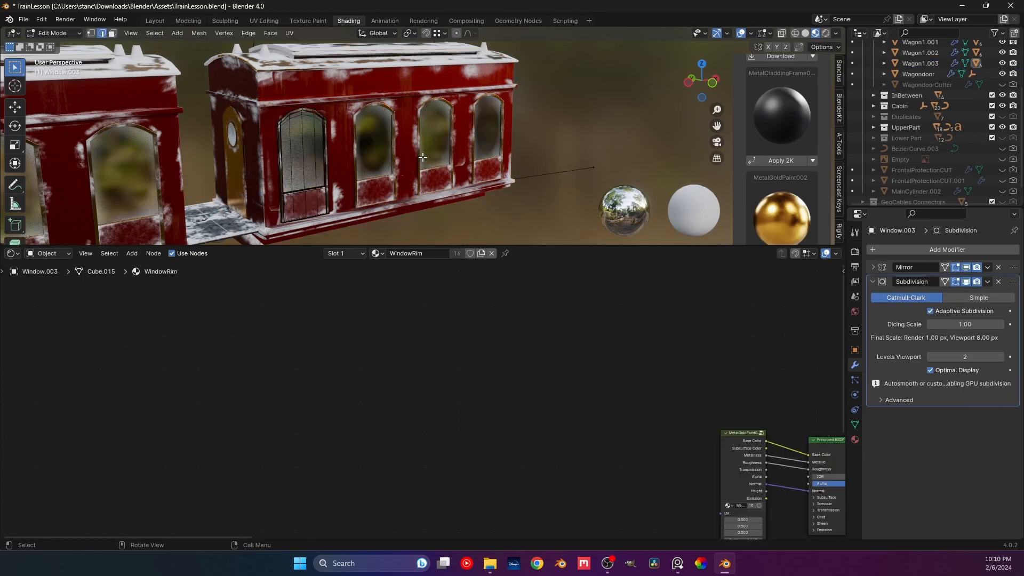
key("l")
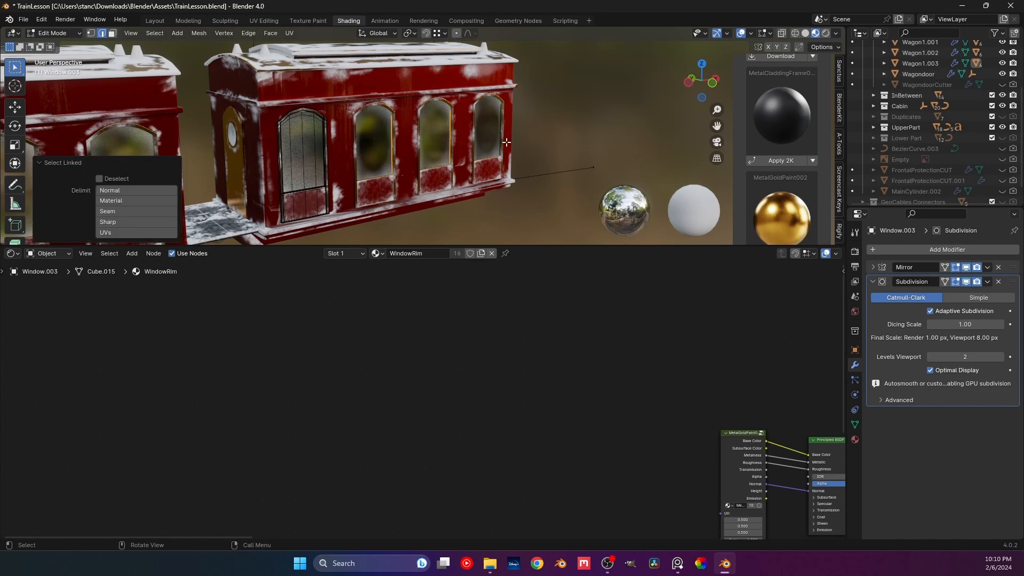
key("l")
key("x")
left_click(504, 141)
Step: Check the last wagon's windows from the opposite side, and save the file from Object Mode
middle_click_drag(539, 132, 353, 156)
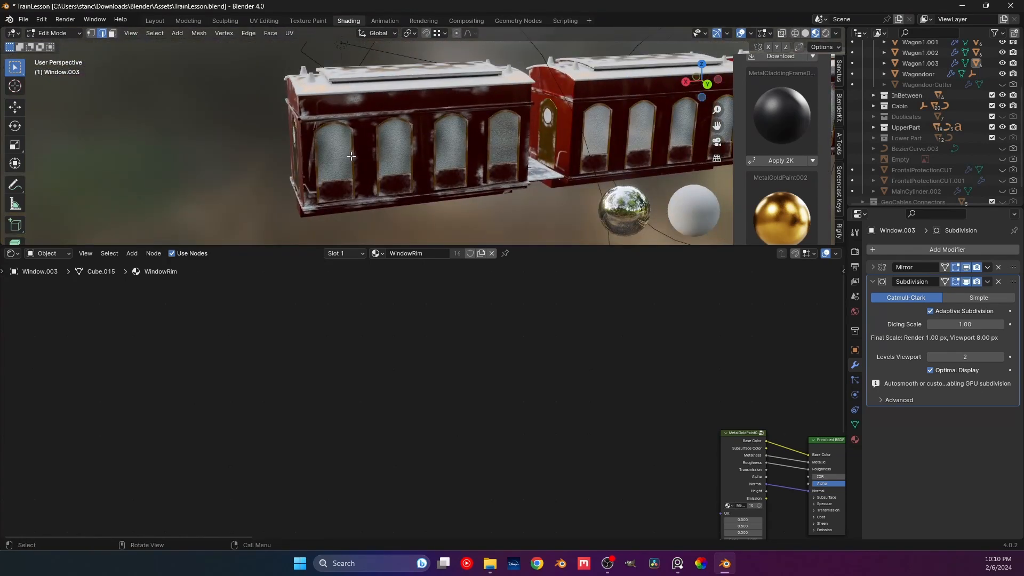
scroll(351, 156, "up", 3)
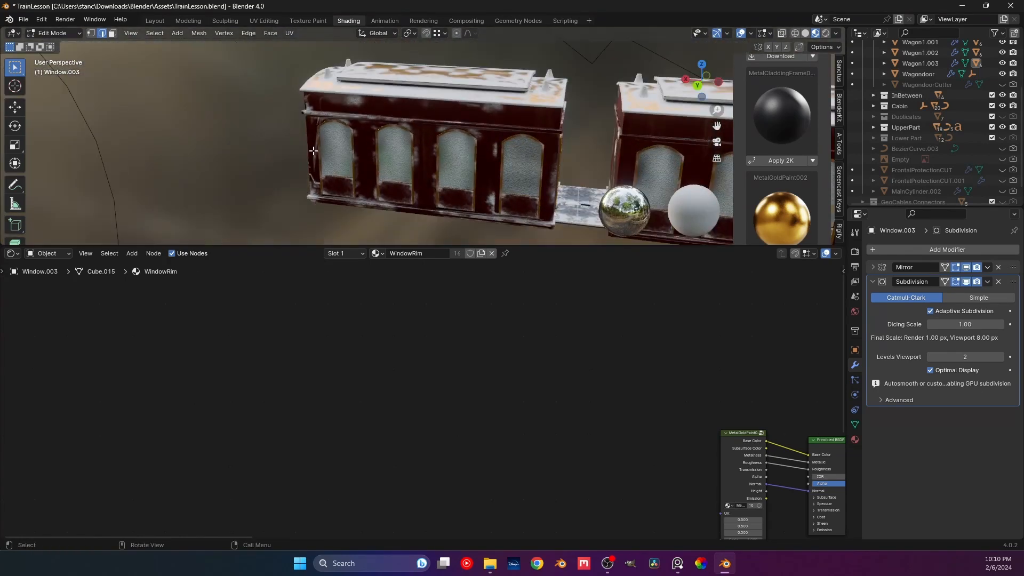
middle_click_drag(409, 163, 521, 169)
key("Tab")
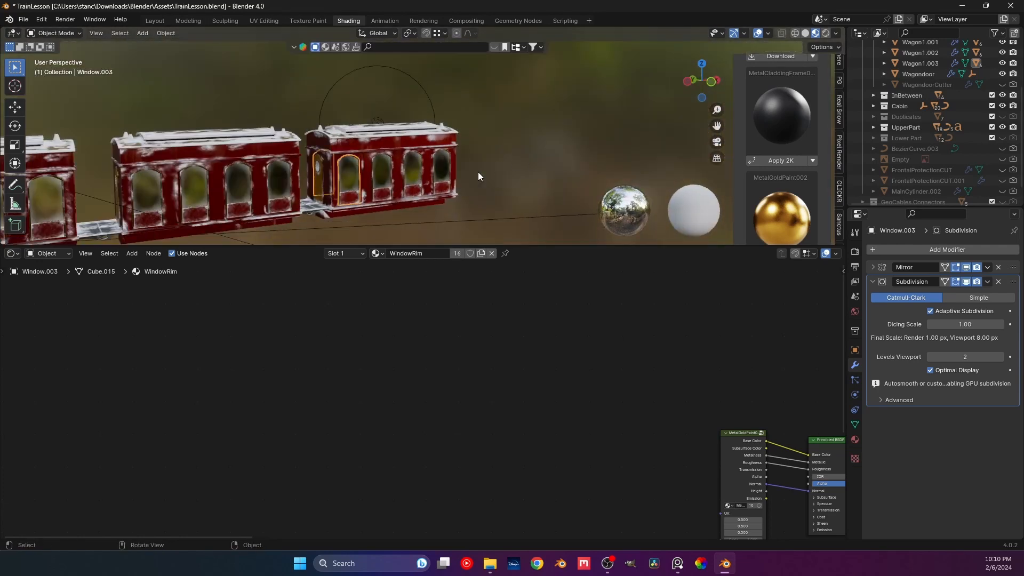
key("ctrl+s")
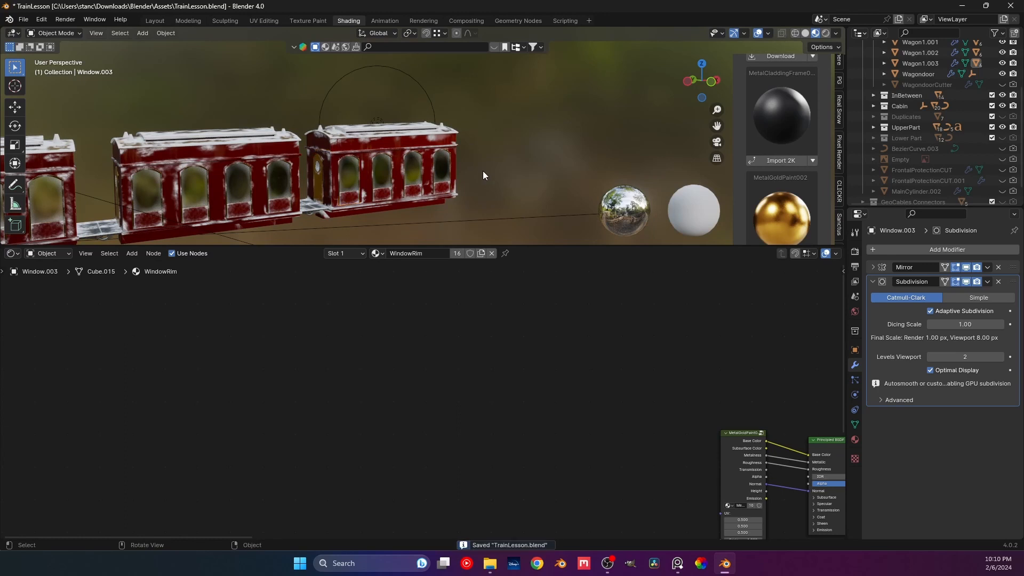
Step: Give the round wagon door window its own single-user copy of the Glass material
middle_click_drag(482, 171, 456, 176)
mouse_move(362, 194)
middle_mouse_down("shift")
mouse_move(502, 132)
mouse_move(405, 143)
mouse_move(306, 171)
mouse_move(421, 127)
middle_mouse_up("shift")
mouse_move(261, 157)
middle_mouse_down("shift")
mouse_move(408, 130)
mouse_move(371, 145)
middle_mouse_up("shift")
scroll(371, 145, "up", 1)
scroll(373, 144, "up", 2)
left_click(389, 136)
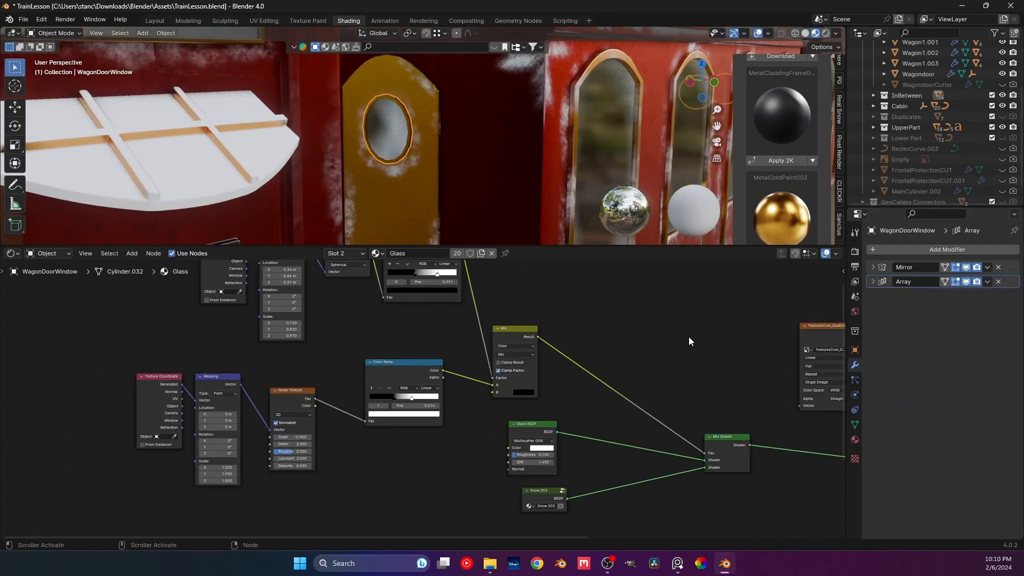
left_click(459, 255)
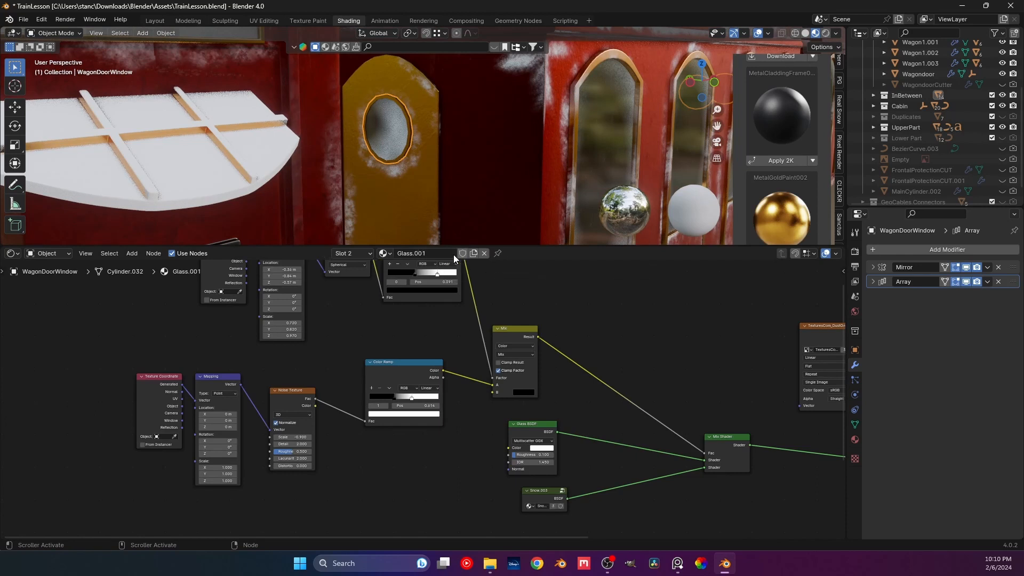
Step: Rename the door window's material copy to WindowWagonDoorGlass
left_click(440, 255)
left_click_drag(440, 254, 396, 256)
type("W")
type("indowWagonDoorGlass")
key("Return")
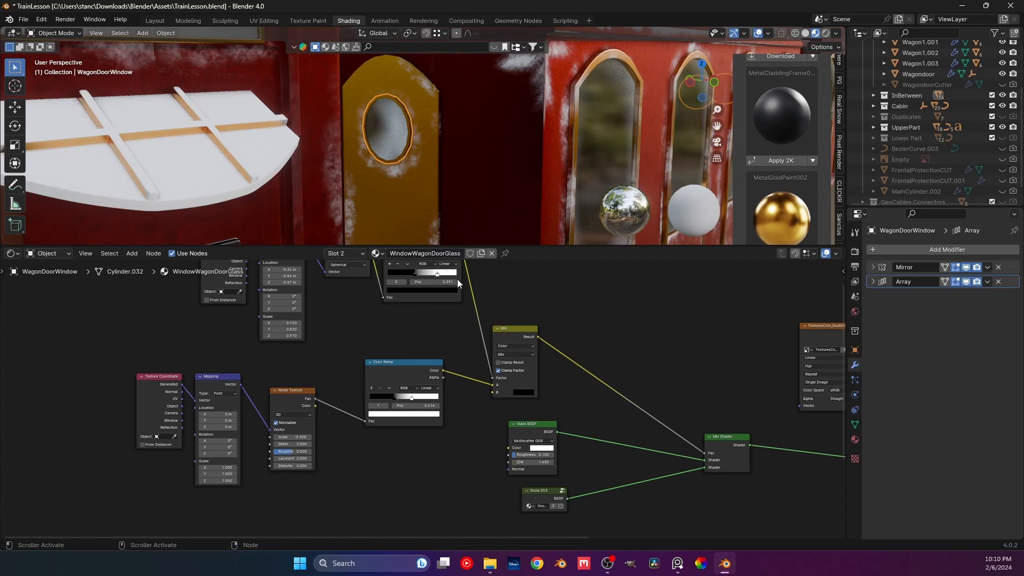
Step: Preview the output of the gradient mask's Color Ramp on the door window
scroll(455, 300, "down", 5)
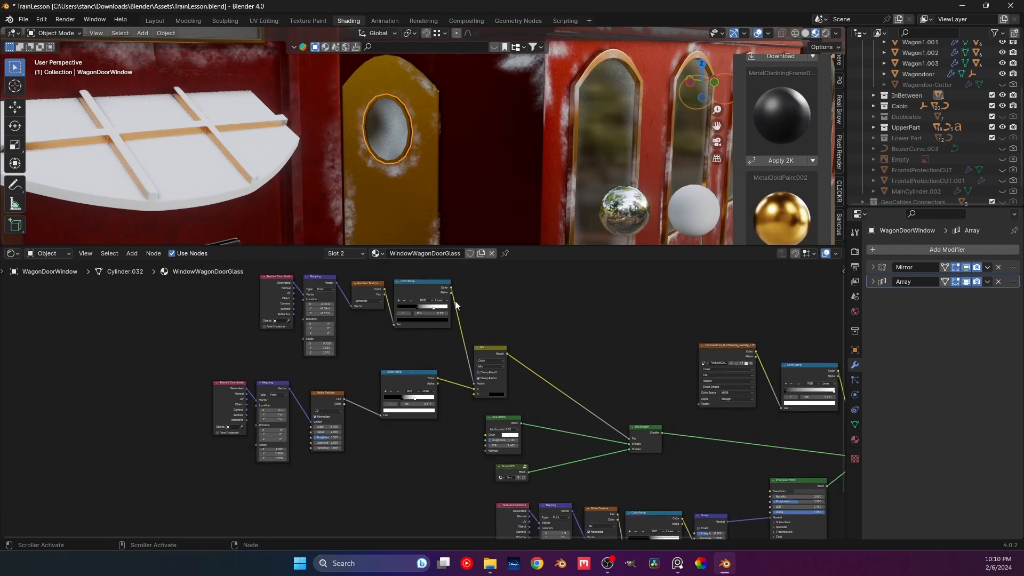
middle_click_drag(504, 331, 499, 362)
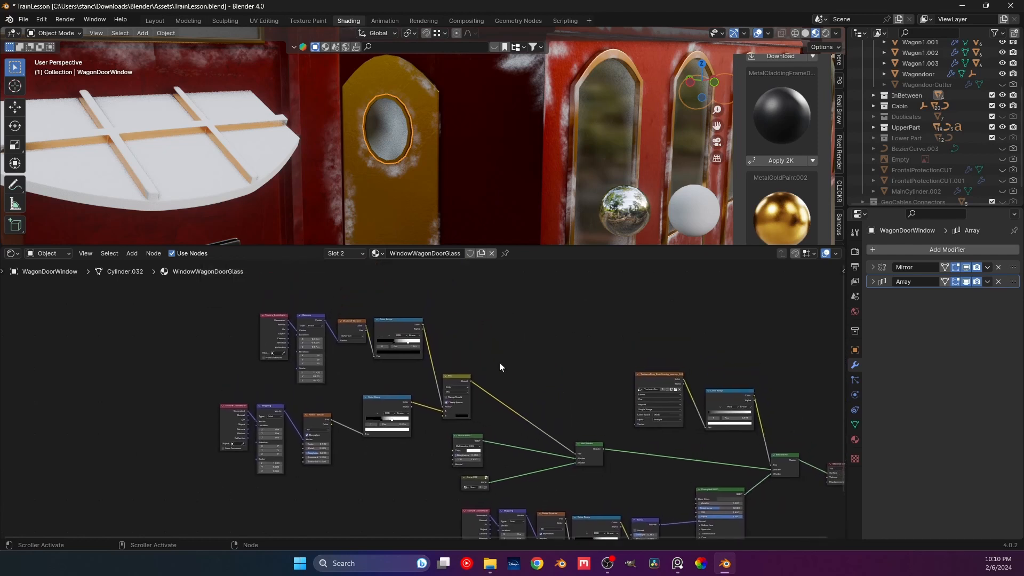
scroll(442, 368, "up", 3)
left_click(384, 310, "ctrl+shift")
middle_click_drag(329, 311, 430, 367)
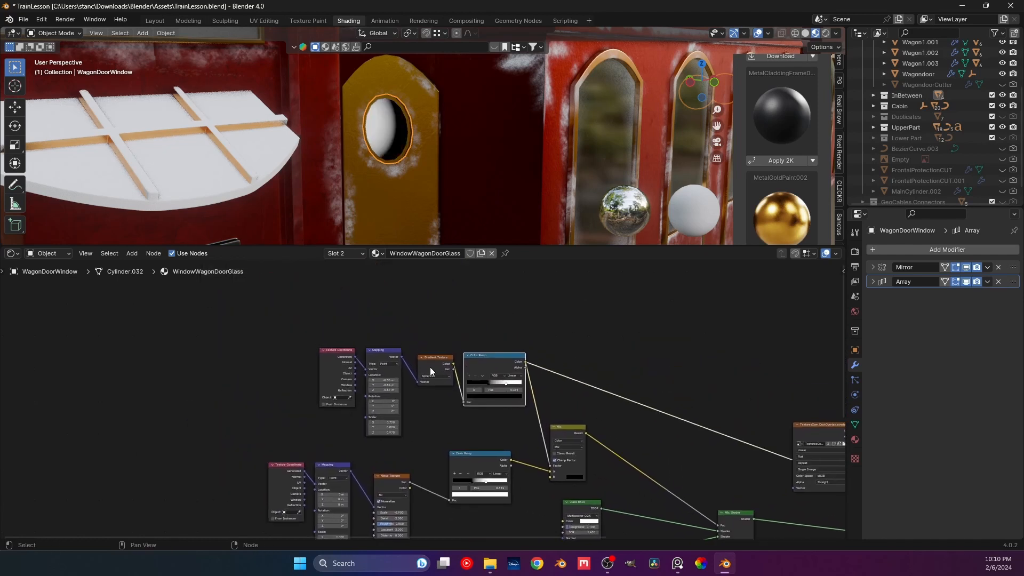
Step: Center the gradient mask with Mapping location -0.71, -0.42, -0.49 m and set its Color Ramp's black stop to 0.600 and white stop at the far end
scroll(409, 358, "up", 8)
middle_click_drag(377, 399, 339, 395)
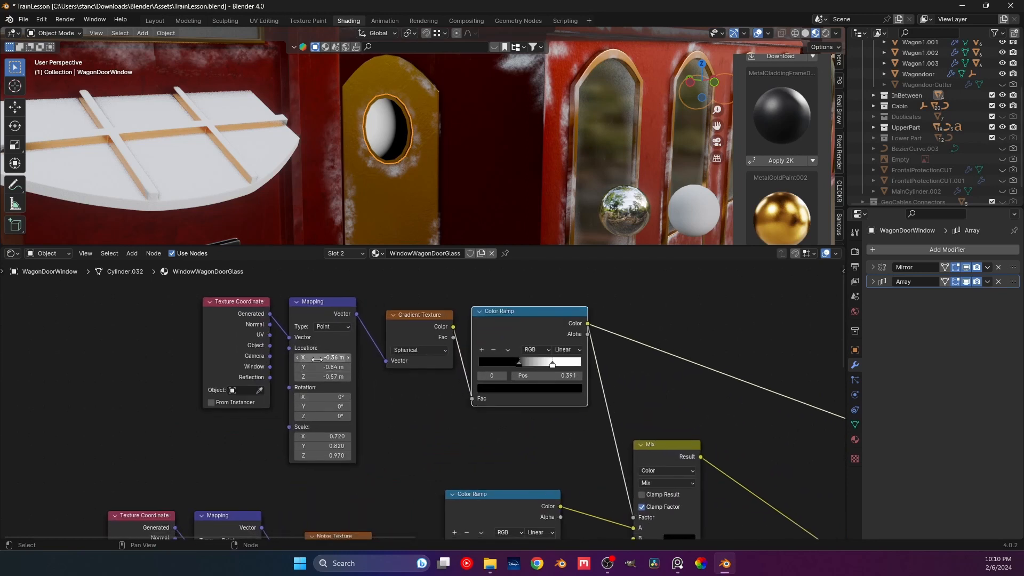
mouse_move(320, 358)
left_mouse_down("shift")
mouse_move(282, 357)
mouse_move(342, 366)
left_mouse_up("shift")
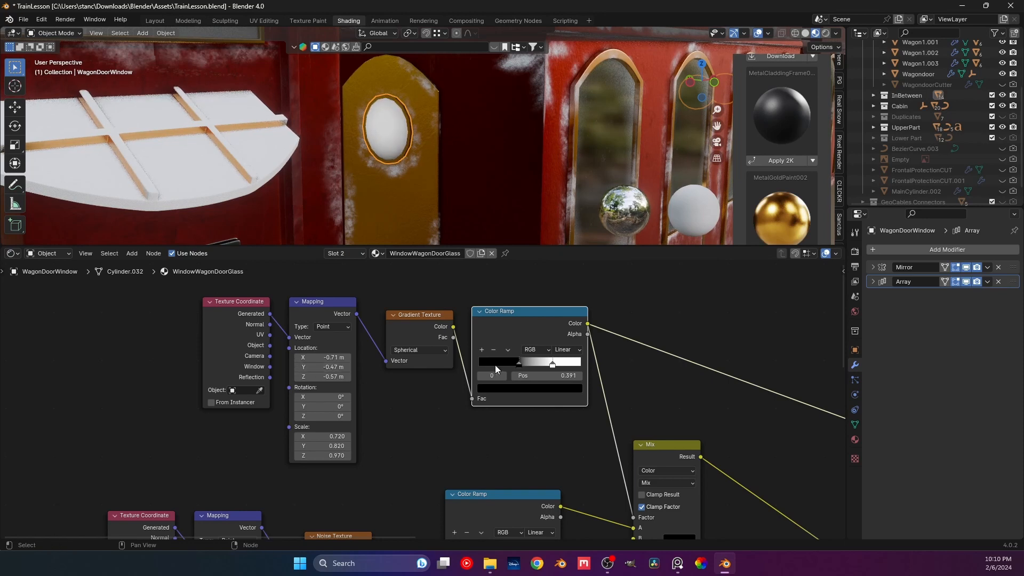
left_click_drag(524, 359, 539, 360)
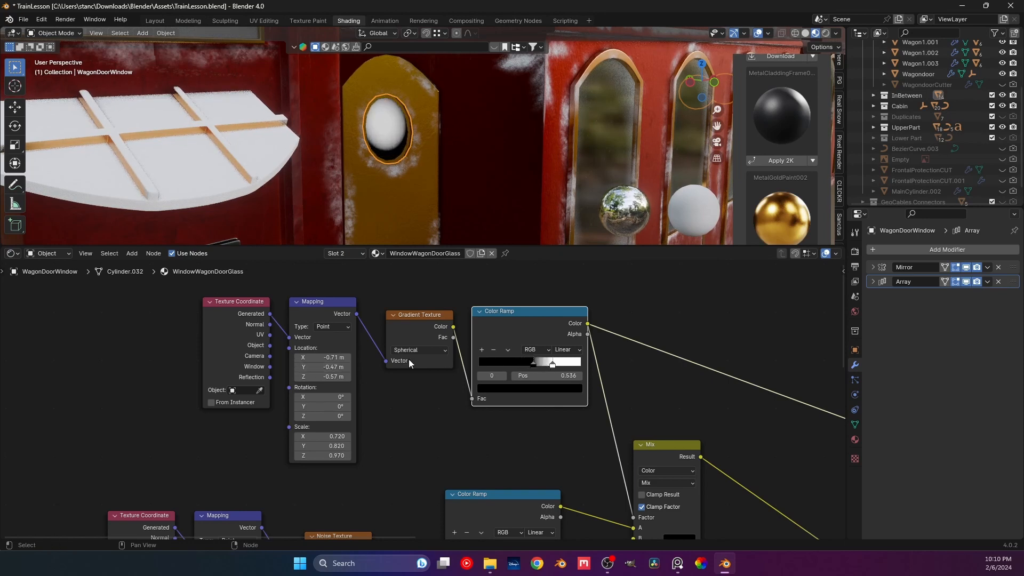
mouse_move(330, 357)
left_mouse_down("shift")
mouse_move(318, 357)
mouse_move(340, 377)
mouse_move(305, 367)
mouse_move(336, 368)
left_mouse_up("shift")
key("ctrl+z")
key("ctrl+z")
left_click_drag(533, 362, 603, 372)
left_click(540, 363)
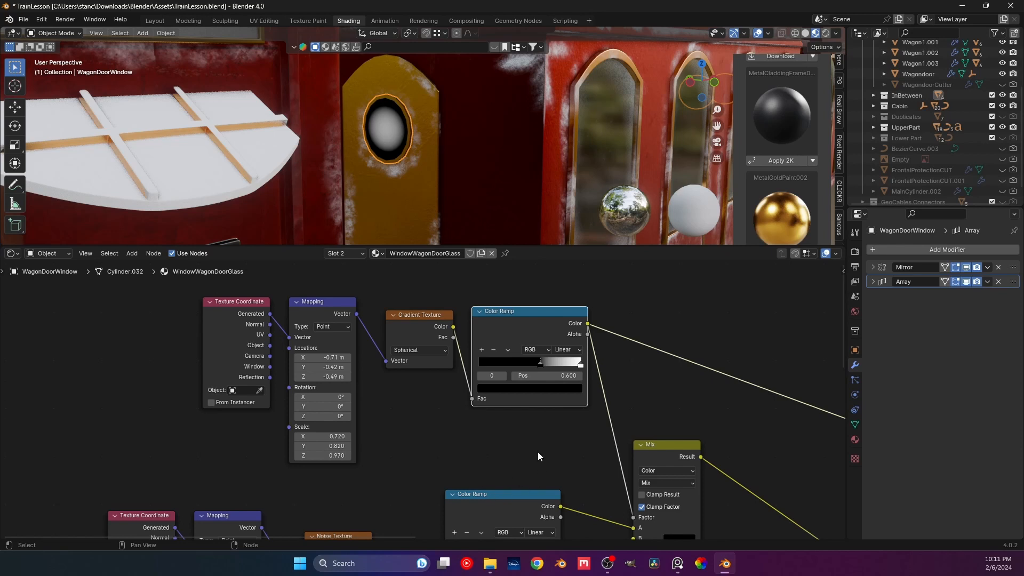
Step: Move the gradient mask nodes away from the Mix node to make room for another node
left_click_drag(538, 453, 231, 301)
left_click_drag(511, 321, 361, 260)
left_click(437, 400)
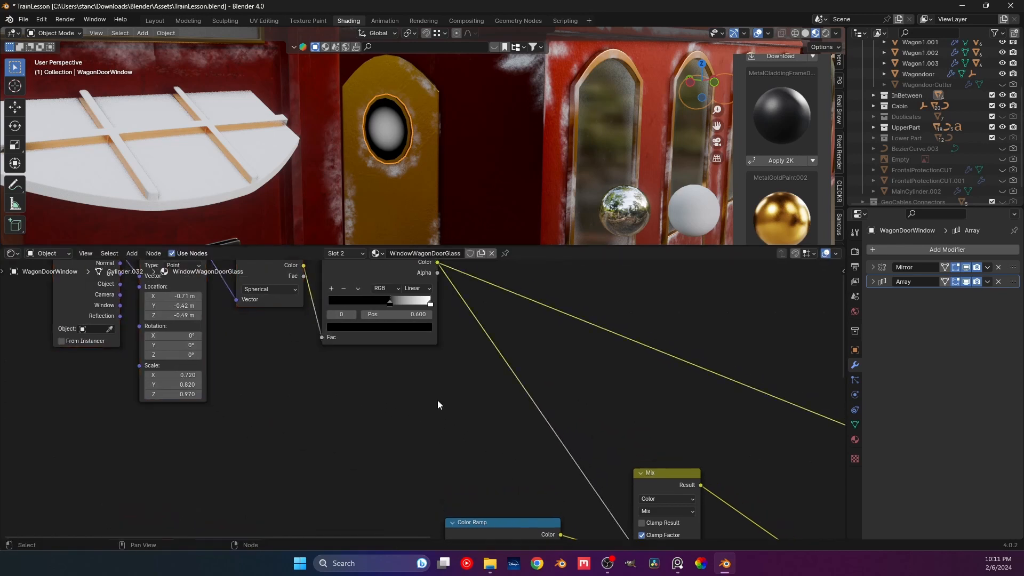
Step: Insert a duplicate of the Mix node between the gradient Color Ramp and the existing Mix node, and preview its result
left_click(647, 473)
key("shift+d")
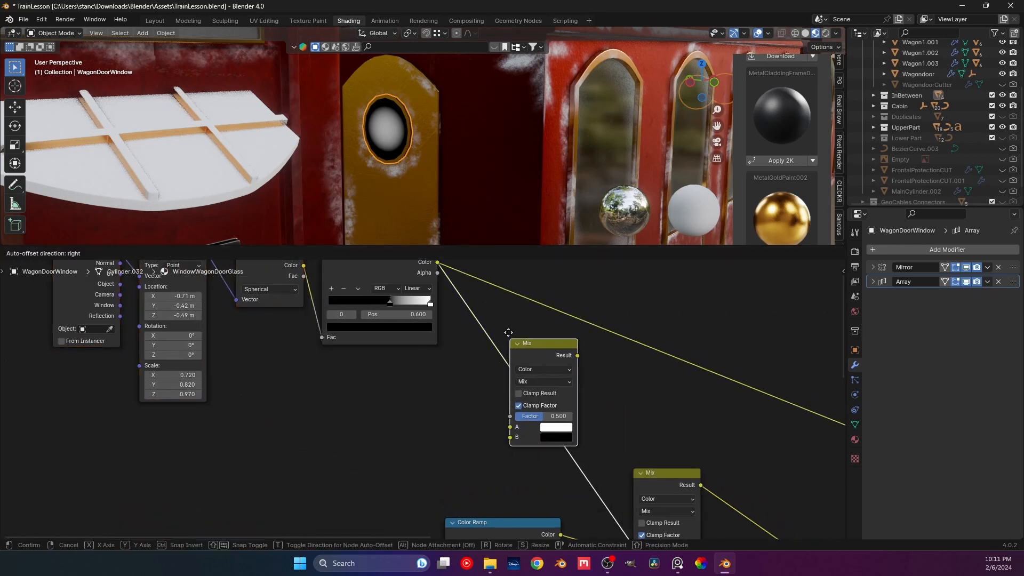
left_click(507, 325)
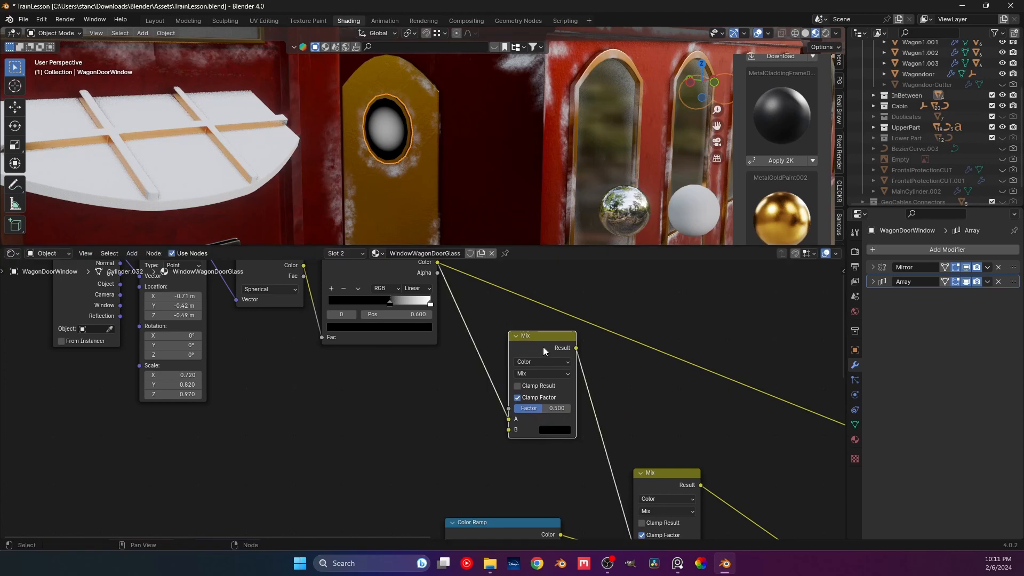
left_click(554, 433)
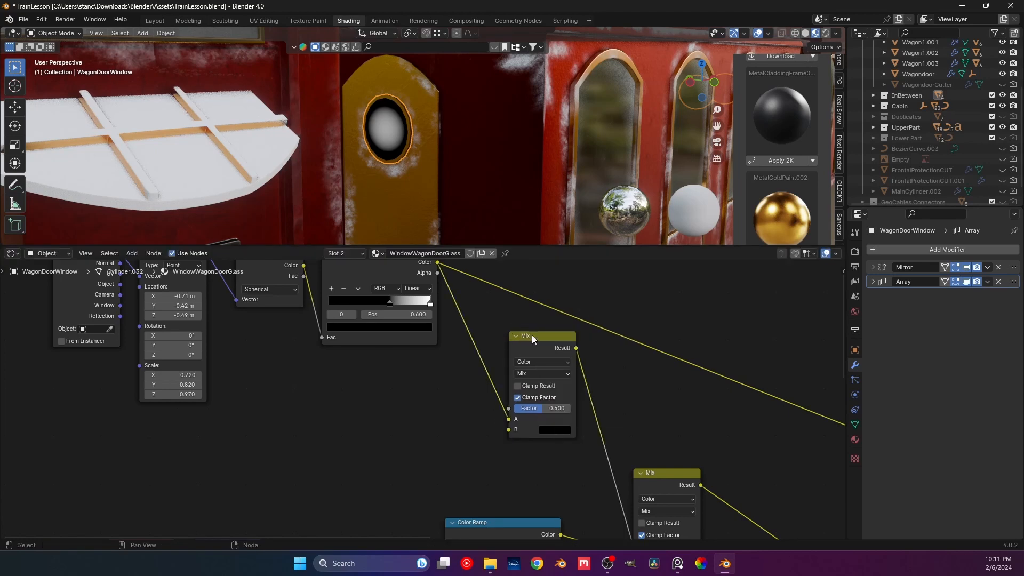
left_click(544, 337, "ctrl+shift")
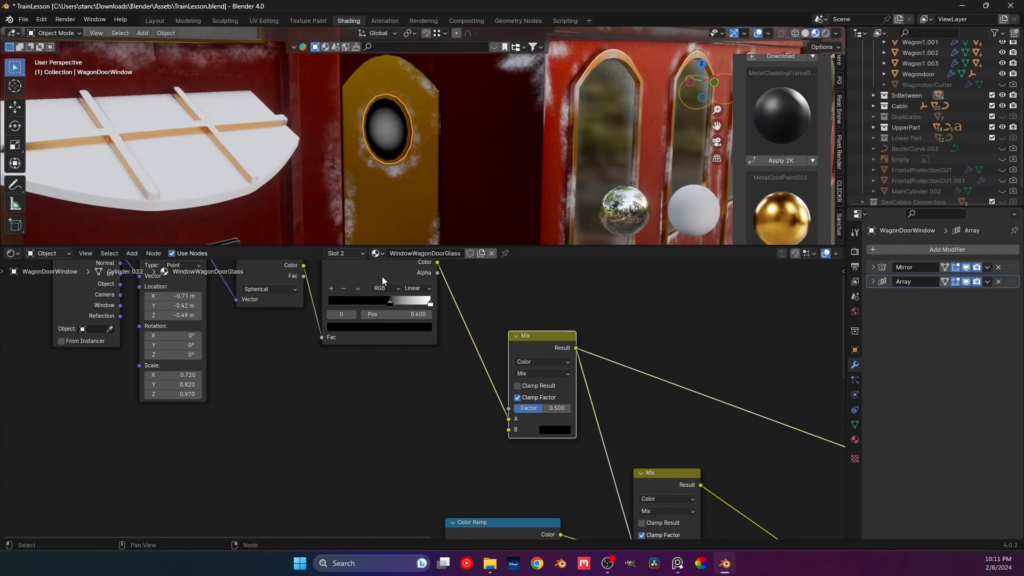
left_click_drag(502, 419, 268, 419)
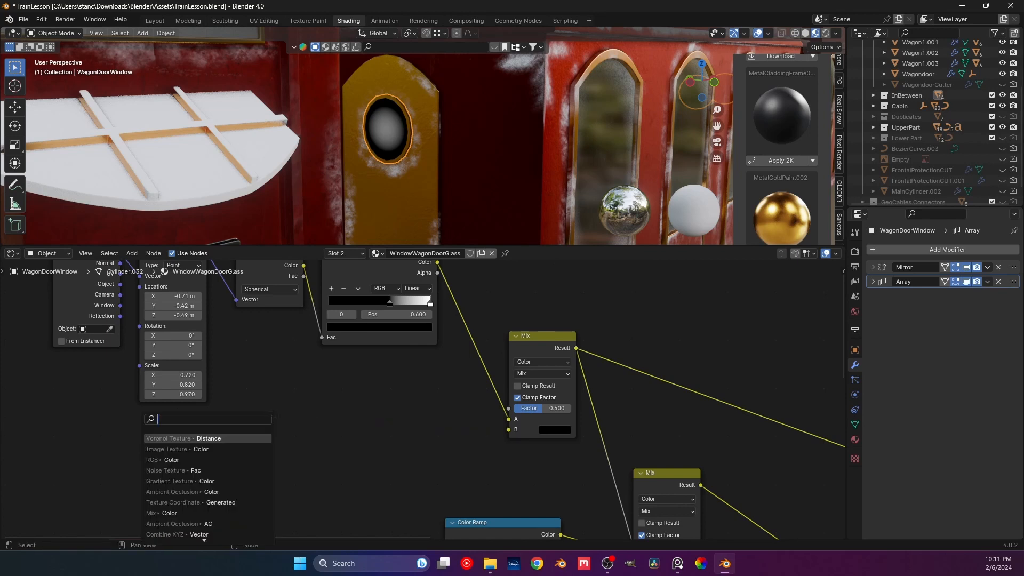
left_click(227, 447)
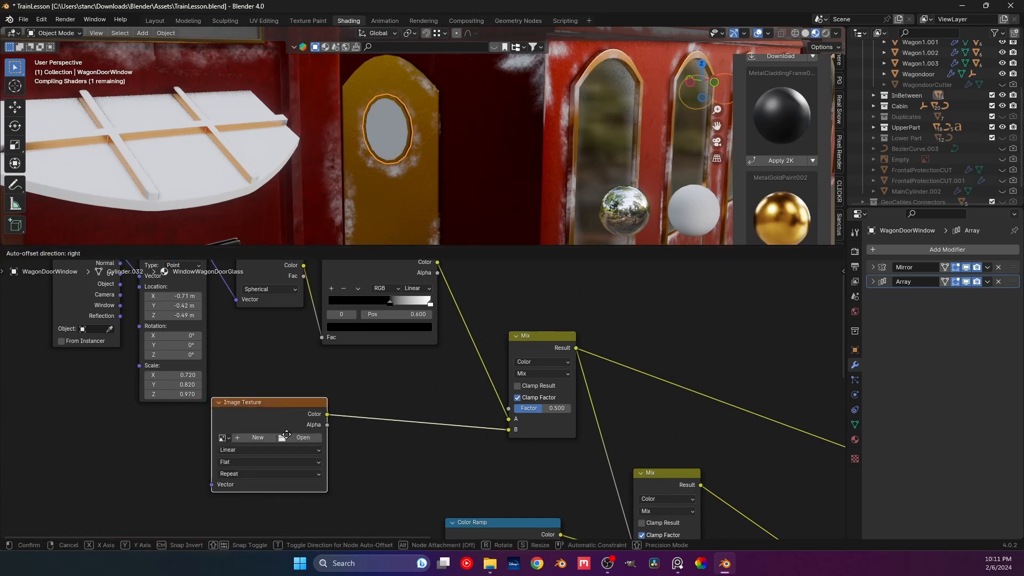
left_click(322, 433)
key("ctrl+z")
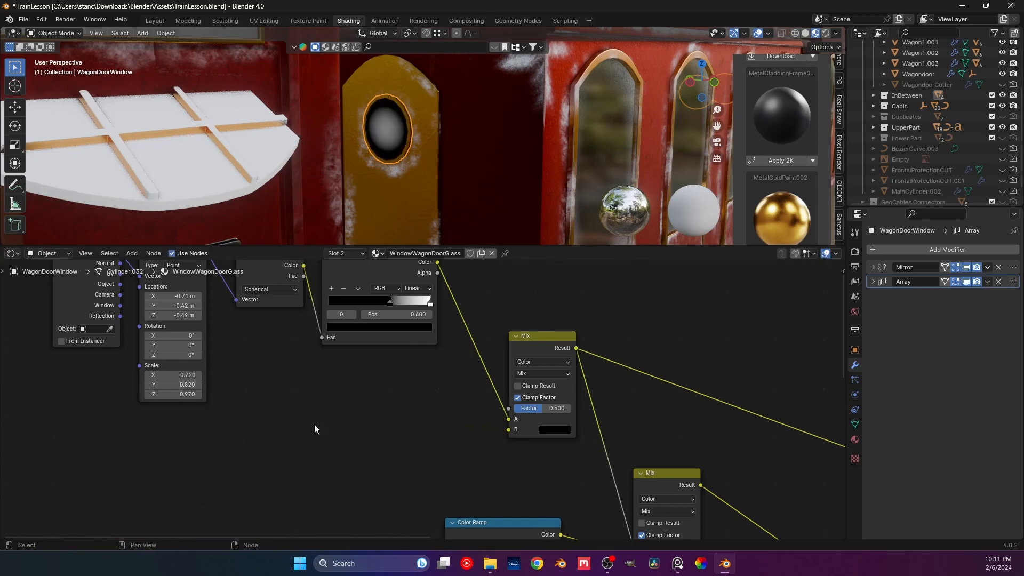
Step: Add a Noise Texture with Texture Coordinate and Mapping nodes, feeding its Fac output into the new Mix node's B input
left_click_drag(517, 429, 299, 421)
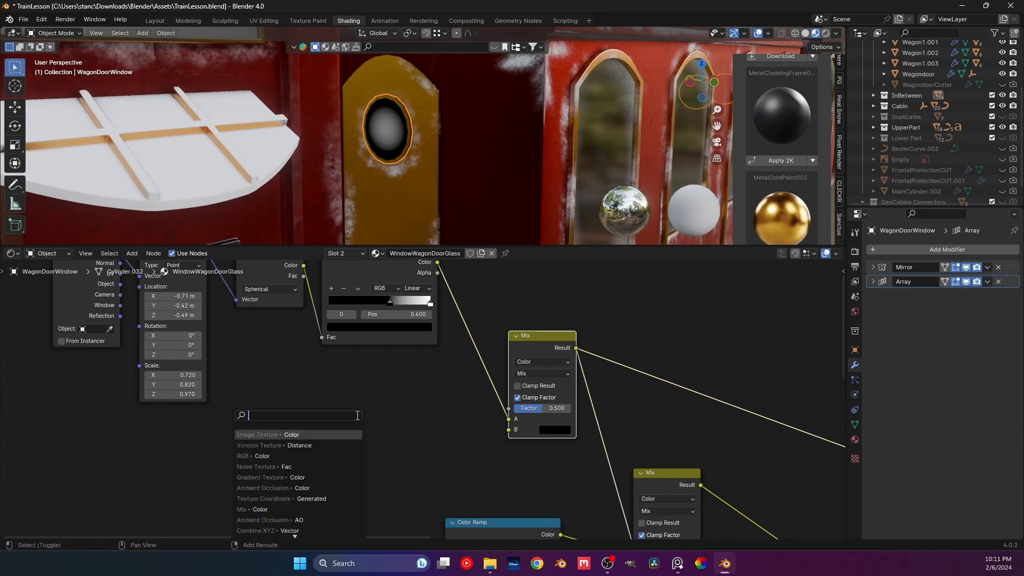
left_click(308, 463)
left_click(311, 452)
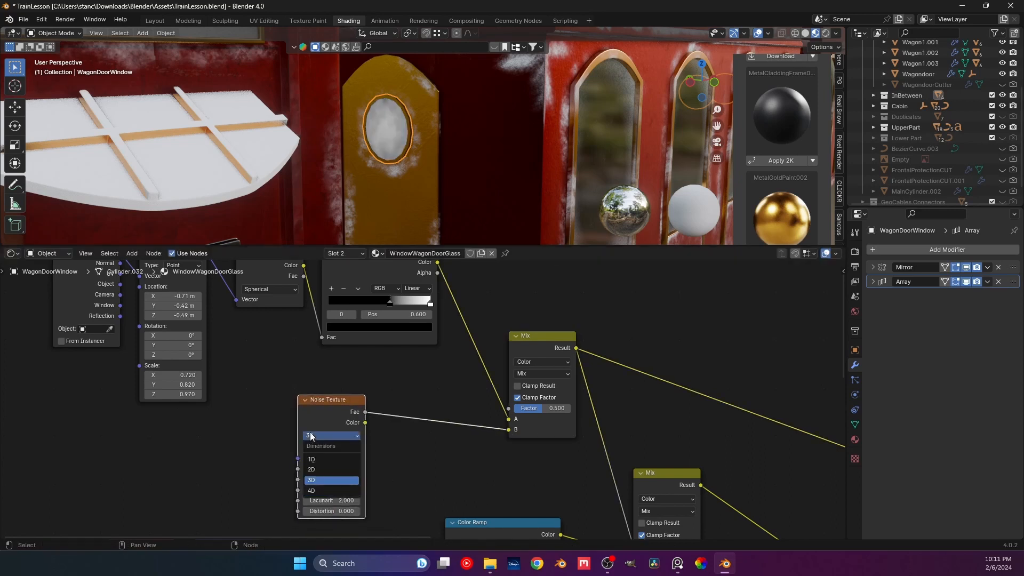
key("ctrl+t")
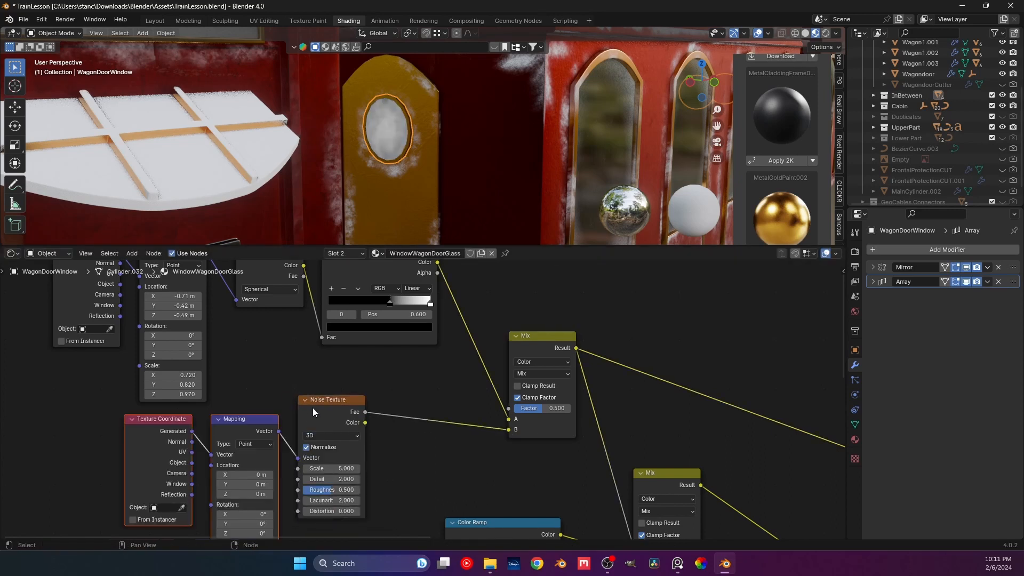
left_click_drag(329, 408, 306, 410)
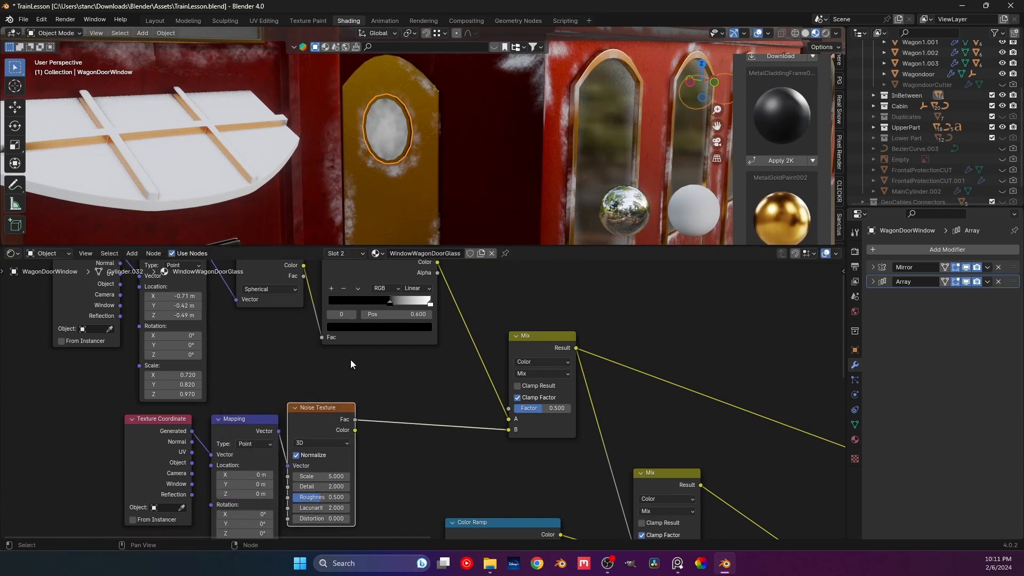
left_click_drag(340, 381, 232, 462)
left_click(406, 388)
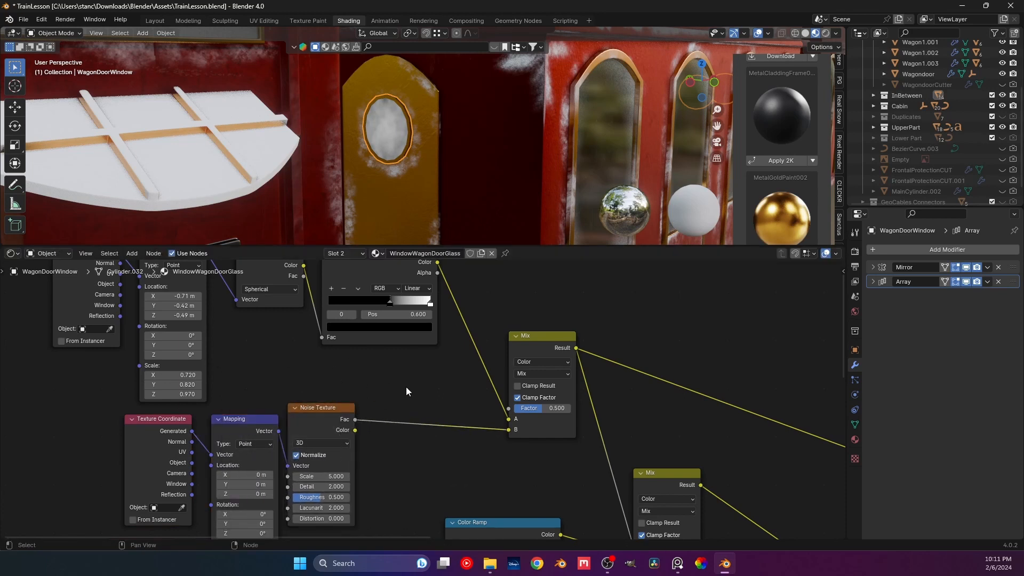
Step: Feed the gradient Color Ramp into the new Mix node's Factor and disconnect the noise, leaving input A plain white
left_click_drag(509, 418, 508, 409)
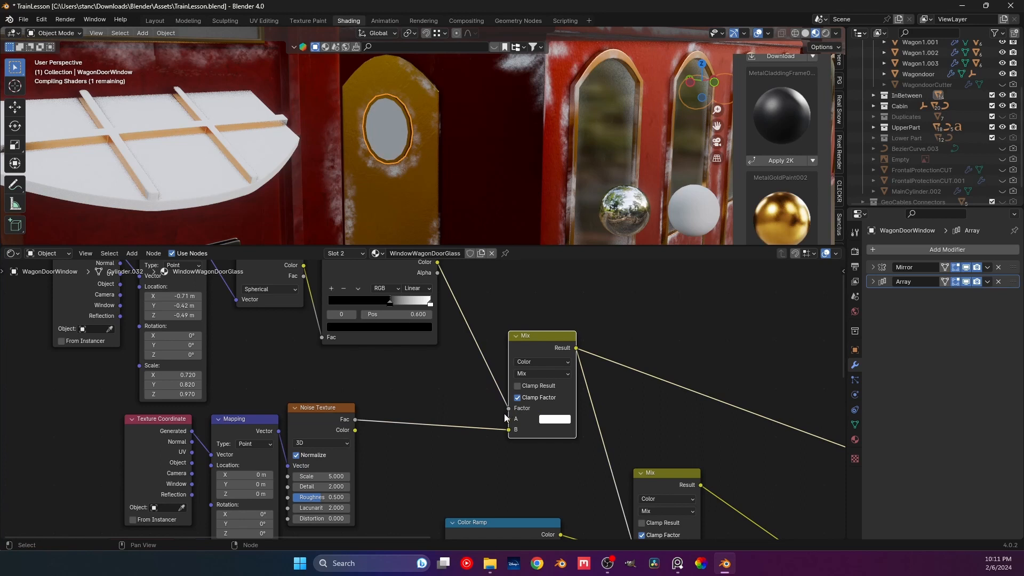
left_click_drag(513, 429, 509, 420)
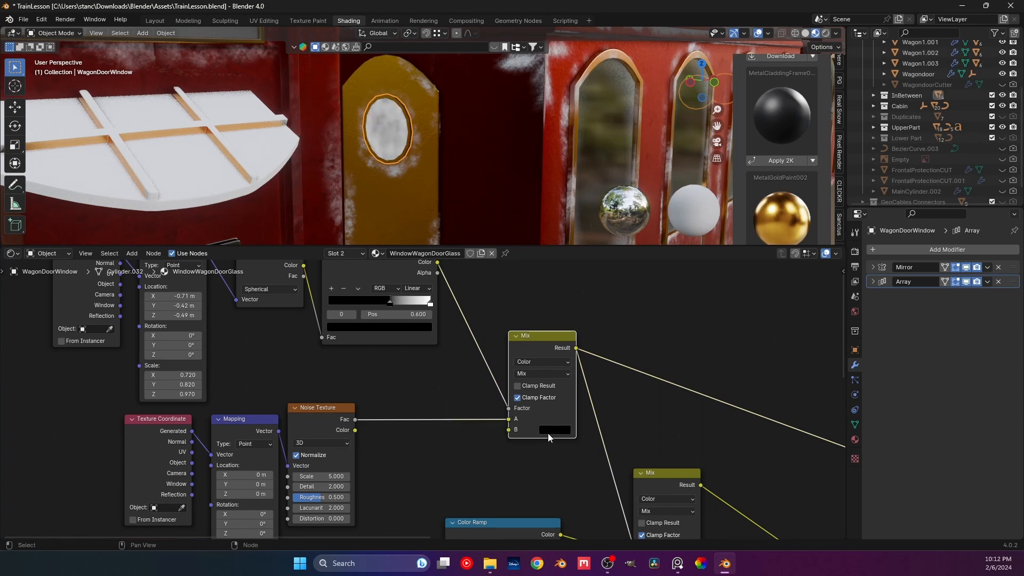
right_click_drag(440, 417, 438, 446, "ctrl")
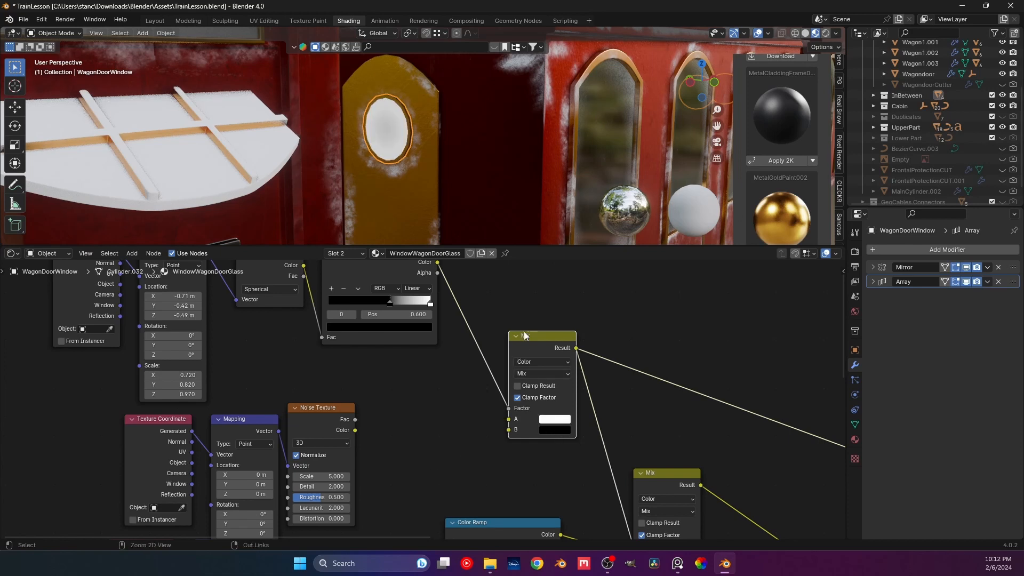
left_click(560, 419)
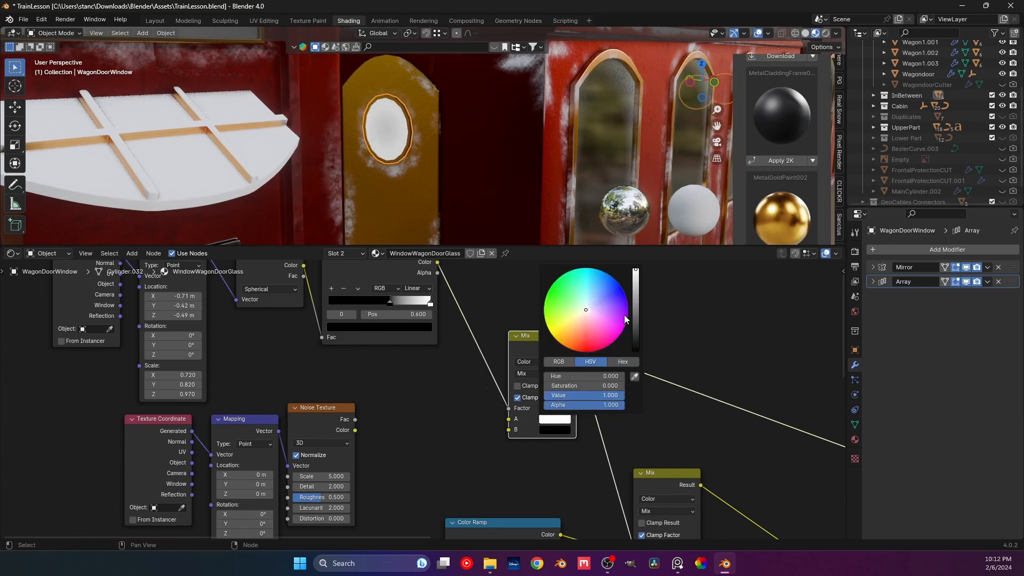
mouse_move(636, 280)
left_mouse_down()
mouse_move(636, 331)
mouse_move(636, 269)
left_mouse_up()
Step: Set the gradient Color Ramp's white stop to 0.636 and connect the Noise Texture's Fac to the Mix node's A input
left_click_drag(428, 304, 390, 309)
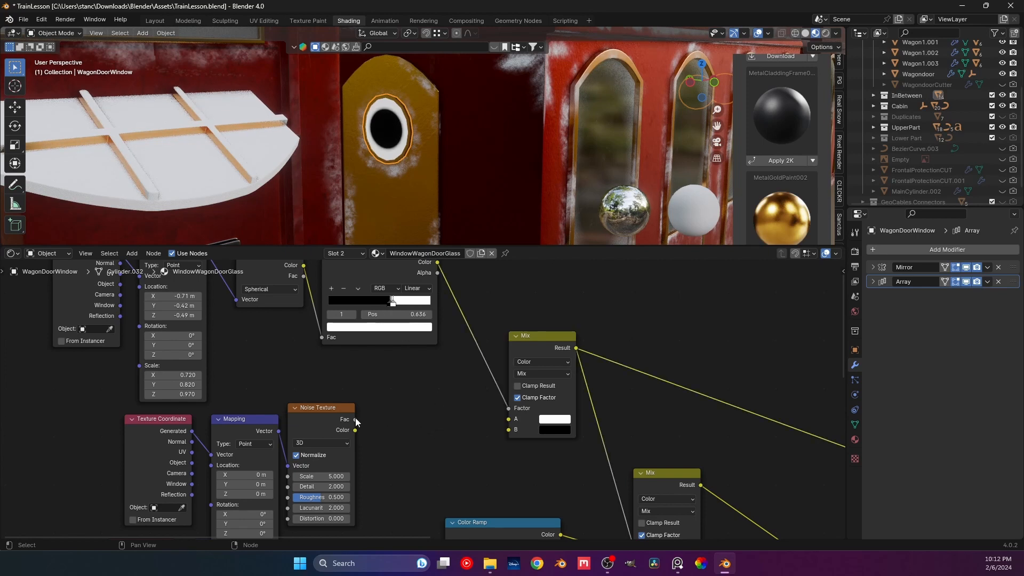
left_click_drag(355, 419, 507, 417)
Step: Set the new Noise Texture's scale to 10 and distortion to 6.5, and check the pattern close up on the door window
middle_click_drag(457, 431, 565, 363)
scroll(408, 401, "up", 2)
left_click_drag(429, 408, 463, 409)
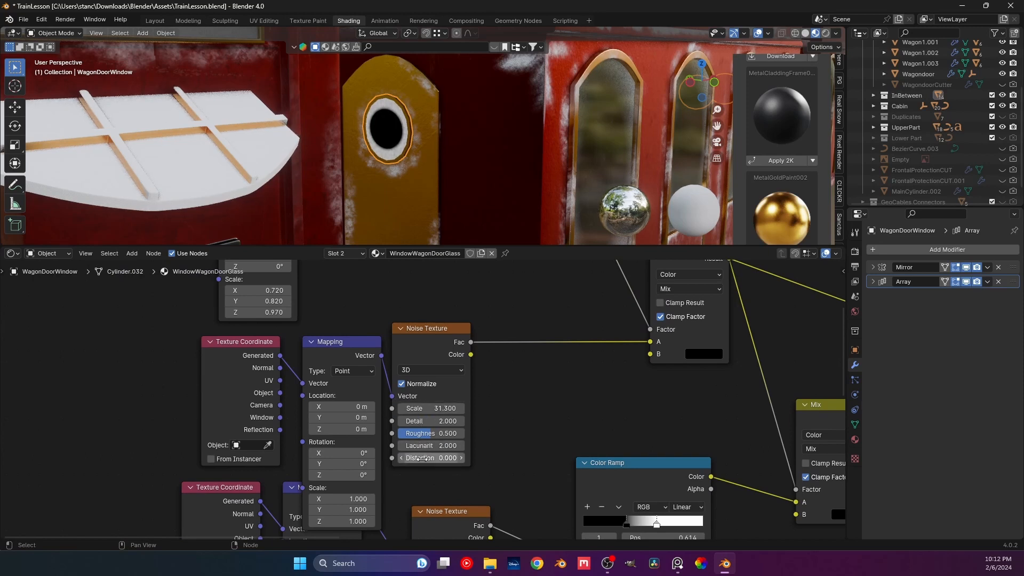
left_click_drag(426, 457, 464, 458)
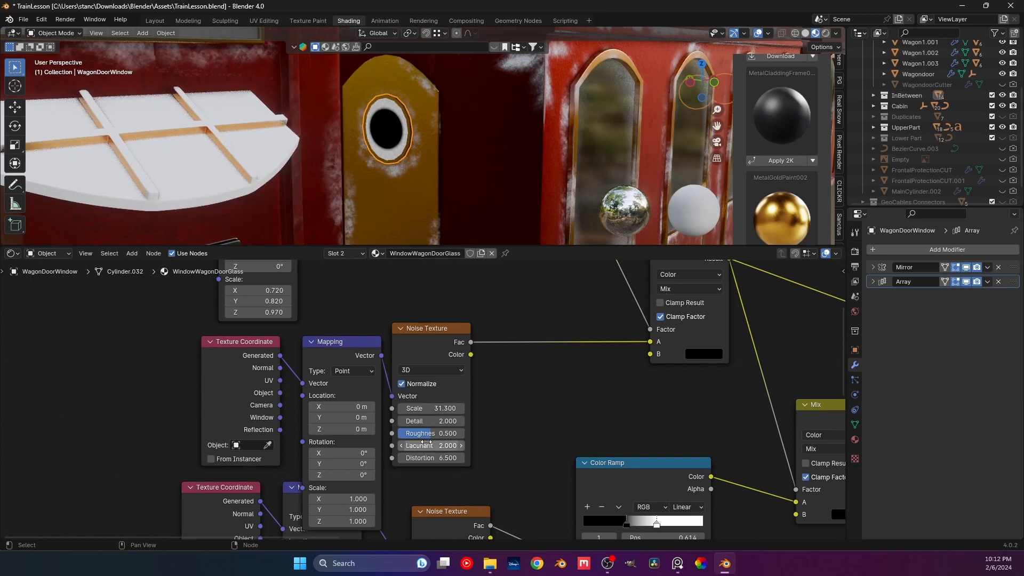
left_click(435, 408)
type("10")
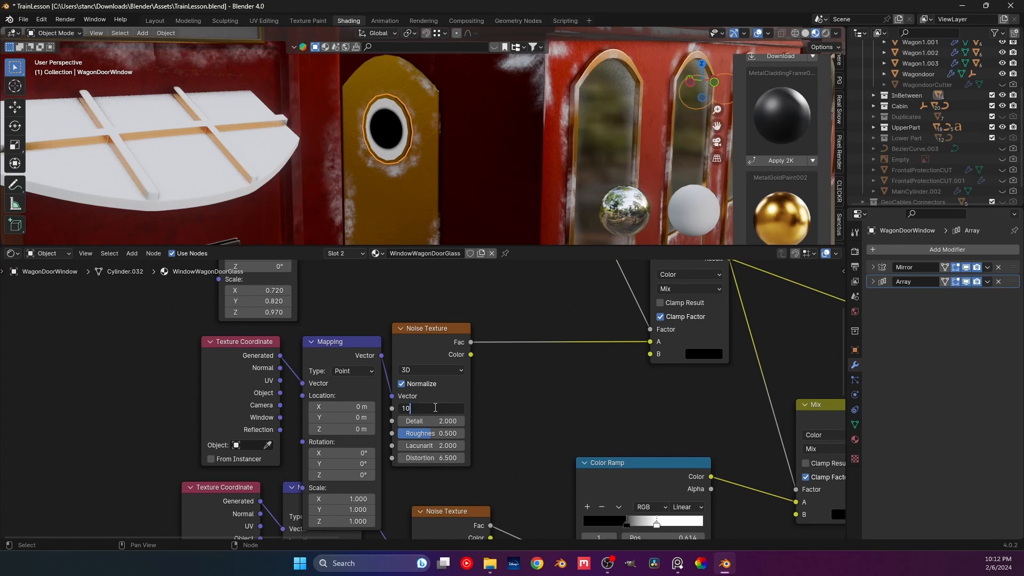
key("Return")
scroll(371, 181, "up", 4)
mouse_move(372, 181)
middle_mouse_down()
mouse_move(422, 179)
mouse_move(385, 181)
middle_mouse_up()
Step: Collapse the new noise's Mapping and Texture Coordinate nodes and tidy their placement beside the Noise Texture
scroll(373, 356, "down", 2)
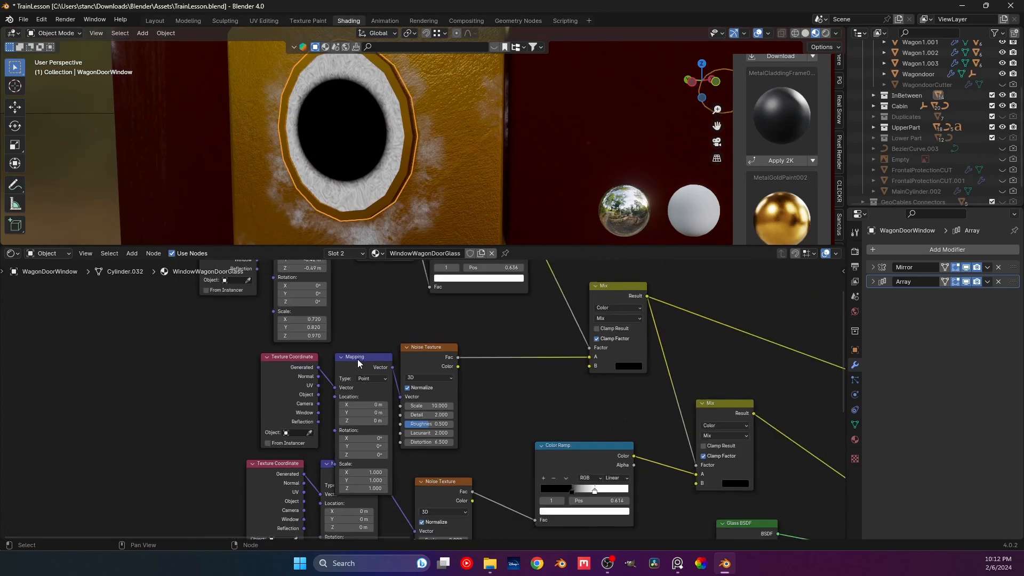
left_click(354, 364)
left_click_drag(355, 362, 308, 383)
left_click(289, 363)
middle_click_drag(428, 346, 373, 348)
left_click_drag(373, 358, 372, 349)
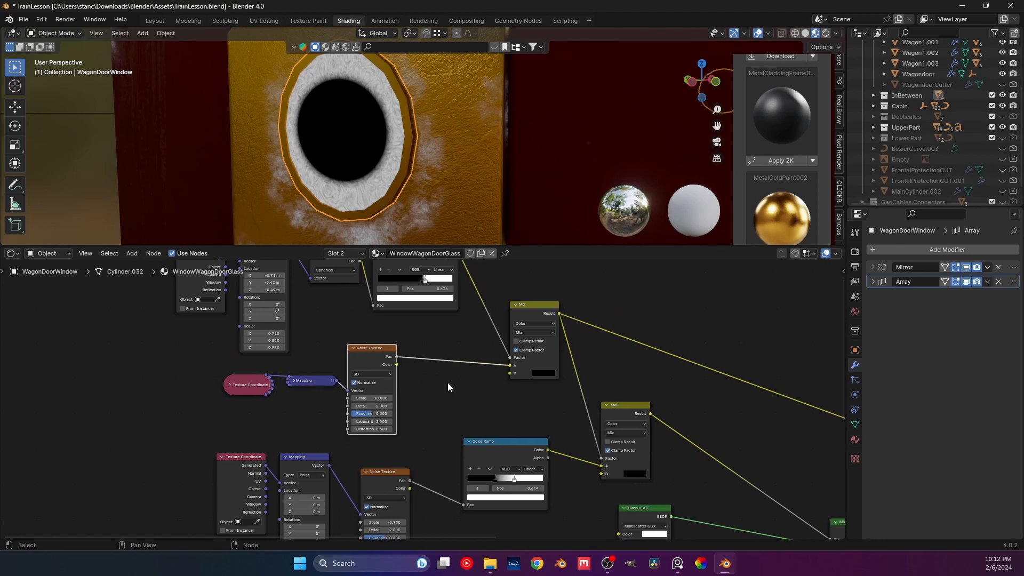
Step: Insert a duplicate of the gradient Color Ramp between the new Noise Texture and the Mix node, with its white stop at 1.000
middle_click_drag(440, 383, 426, 389)
middle_click_drag(402, 311, 365, 341)
left_click(350, 286)
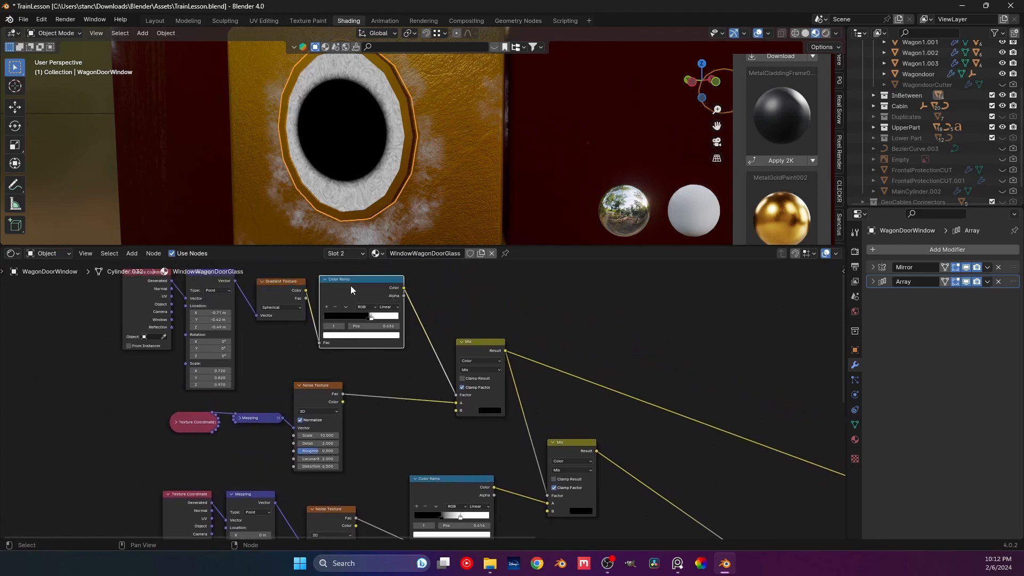
key("shift+d")
left_click(399, 396)
middle_click_drag(419, 391, 411, 385)
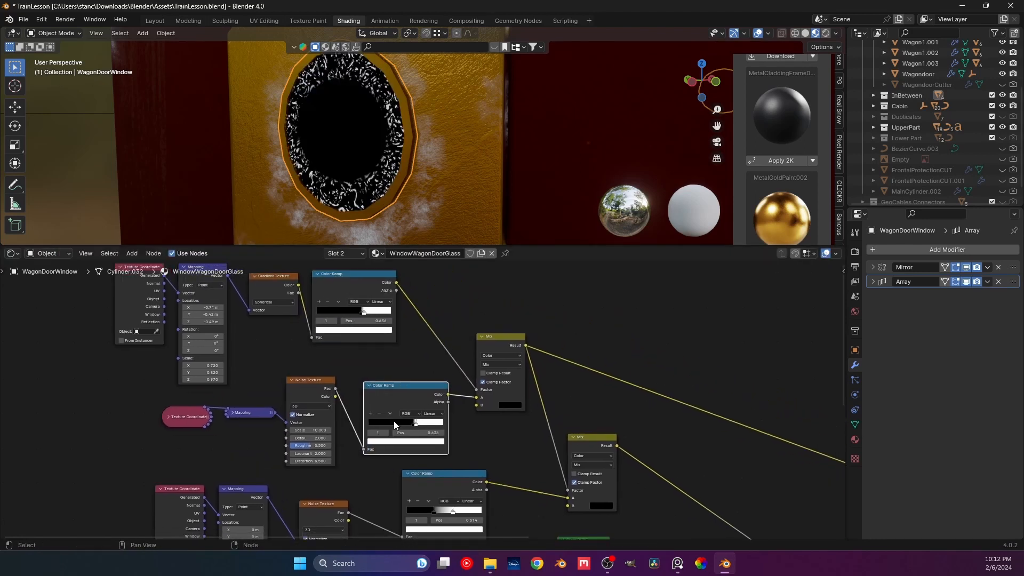
mouse_move(406, 422)
left_mouse_down()
mouse_move(388, 423)
mouse_move(491, 440)
left_mouse_up()
Step: Preview the final Mix Shader's output and examine the snowy glass of the round door window from another angle
scroll(491, 441, "down", 3)
scroll(571, 405, "down", 1)
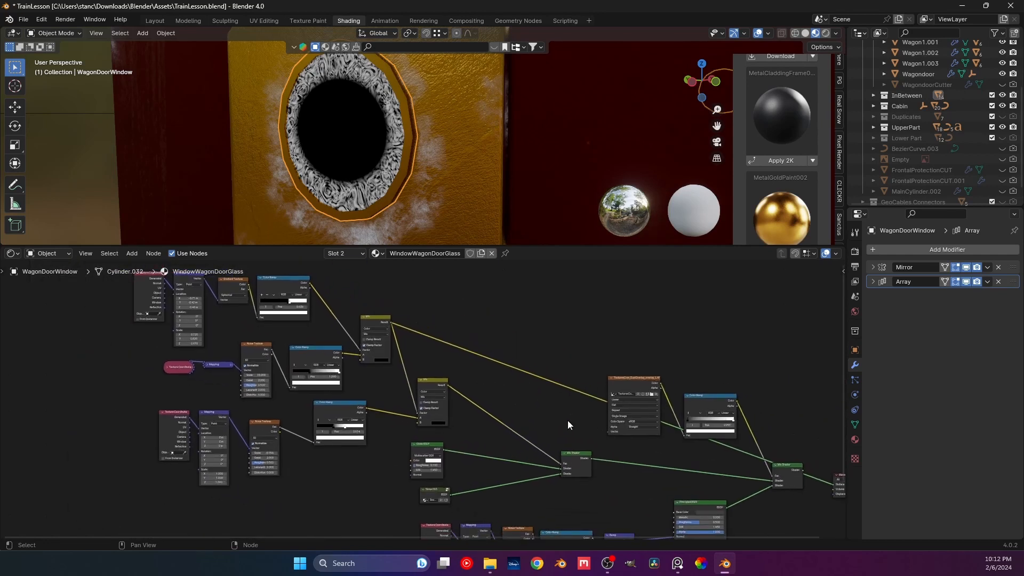
left_click(791, 472, "ctrl+shift")
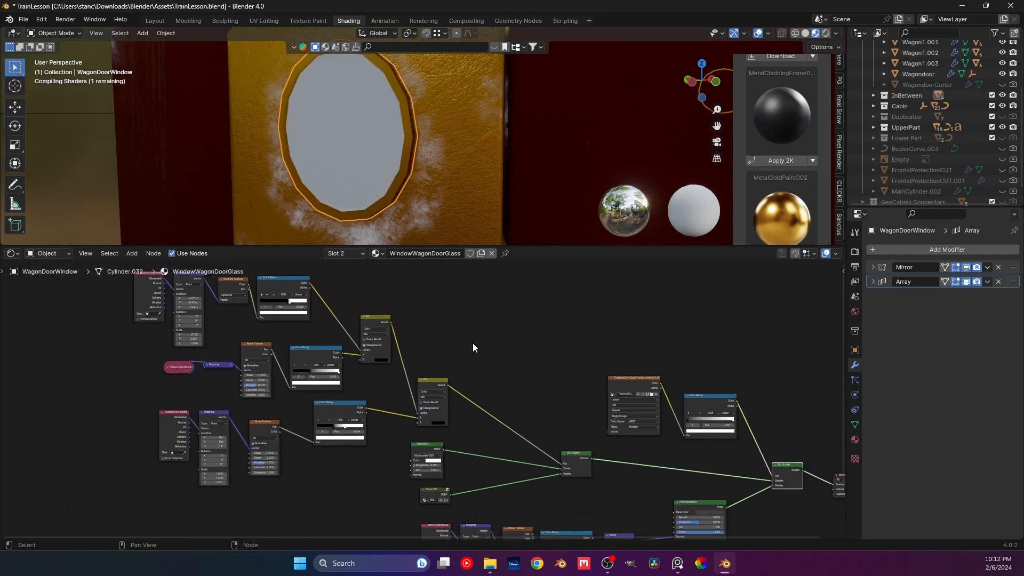
left_click(496, 315)
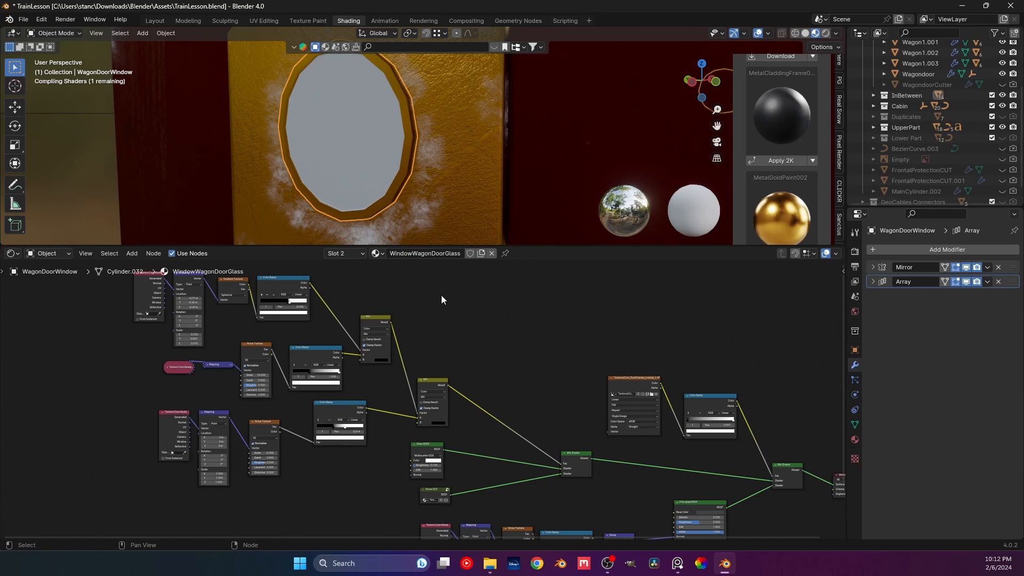
mouse_move(425, 295)
middle_mouse_down()
mouse_move(457, 300)
mouse_move(413, 286)
middle_mouse_up()
middle_click_drag(356, 136, 430, 174)
scroll(430, 174, "down", 2)
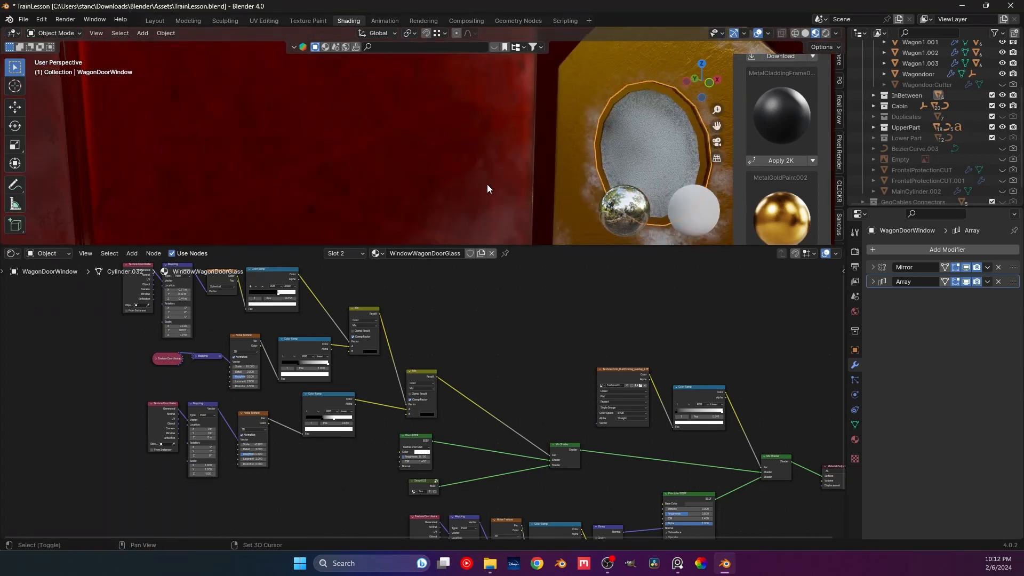
middle_click_drag(540, 180, 421, 171, "shift")
scroll(421, 171, "up", 2)
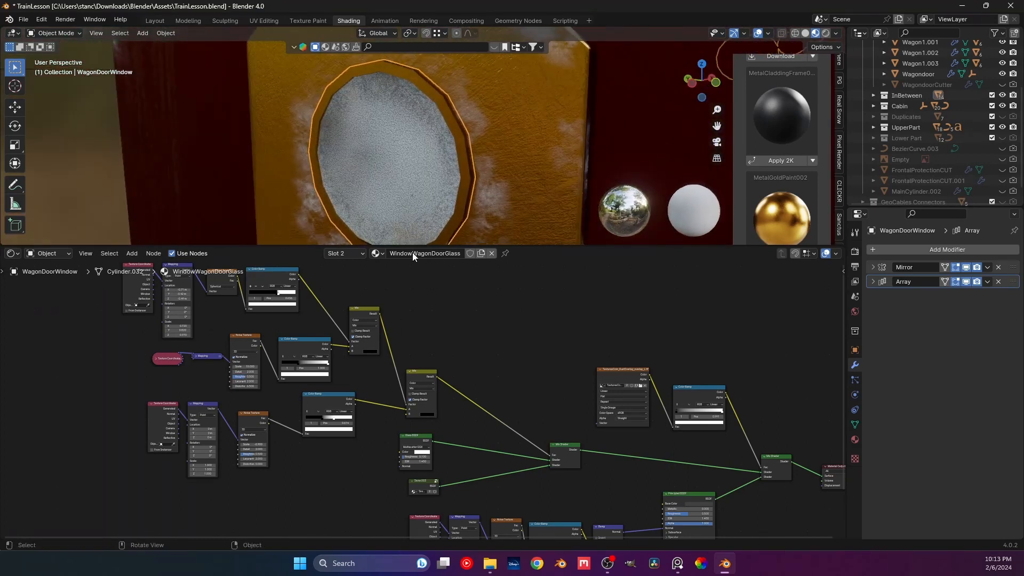
Step: Set the gradient Color Ramp's black stop to 0.664
scroll(303, 331, "up", 3)
middle_click_drag(227, 265, 319, 357)
scroll(320, 357, "up", 2)
mouse_move(292, 336)
left_mouse_down()
mouse_move(321, 341)
mouse_move(242, 332)
mouse_move(309, 333)
mouse_move(273, 334)
mouse_move(293, 338)
left_mouse_up()
left_click(286, 336)
Step: Raise both stops of the lower noise's Color Ramp, placing the black stop at 0.559, to reduce the snow on the glass
middle_click_drag(357, 398, 305, 312)
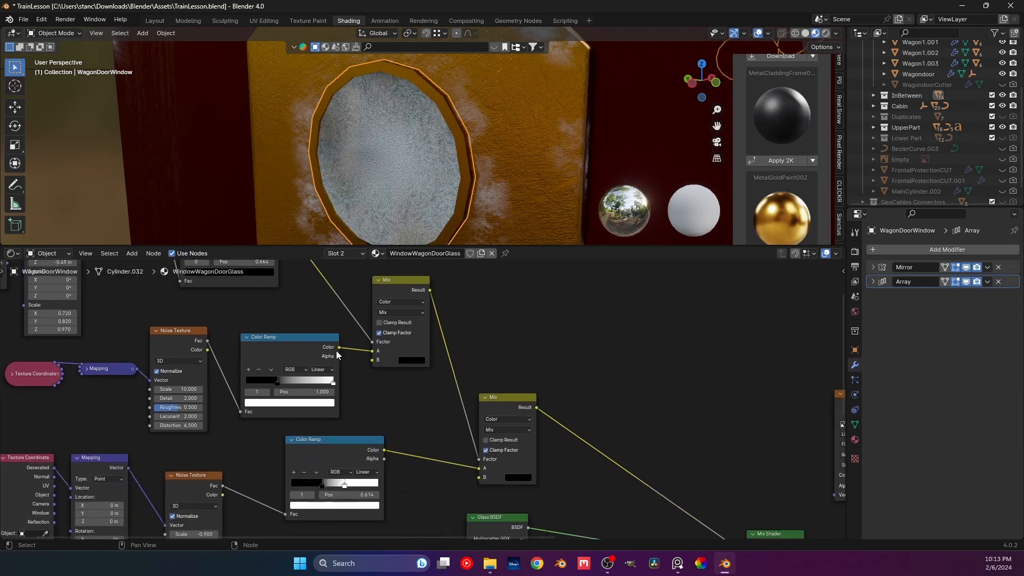
middle_click_drag(360, 446, 313, 315)
mouse_move(275, 357)
left_mouse_down()
mouse_move(241, 350)
mouse_move(268, 364)
left_mouse_up()
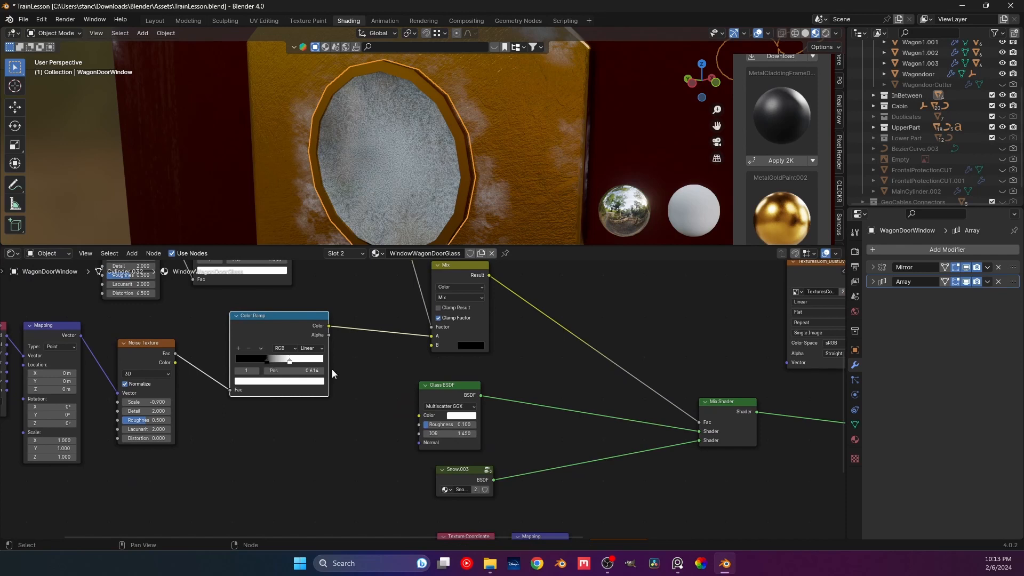
left_click(269, 362)
left_click_drag(269, 364, 290, 362)
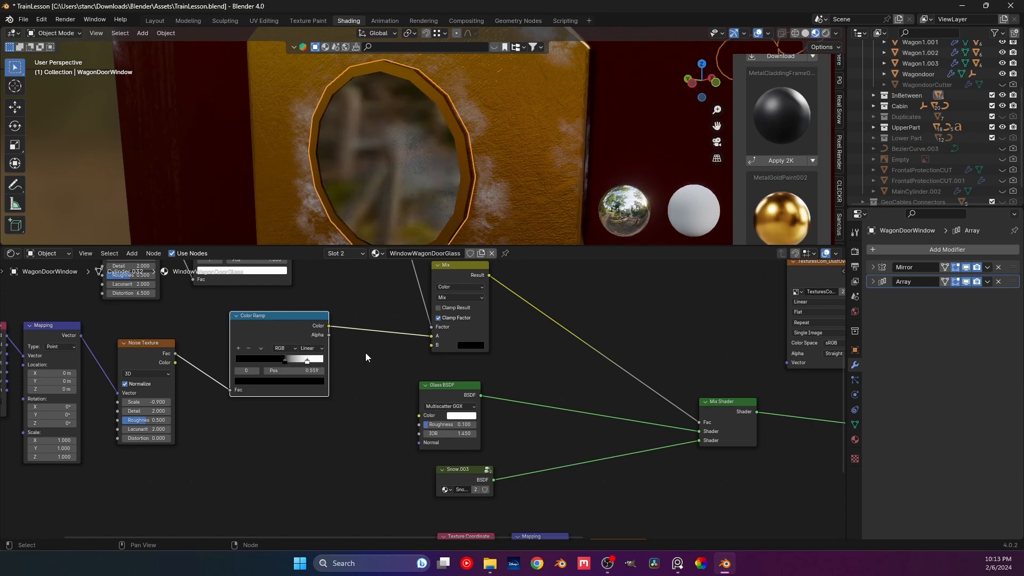
Step: Preview the lower Mix node's result and move the lower Noise Texture node level with its Color Ramp
scroll(366, 353, "down", 1)
middle_click_drag(366, 353, 323, 392)
left_click(404, 313, "ctrl+shift")
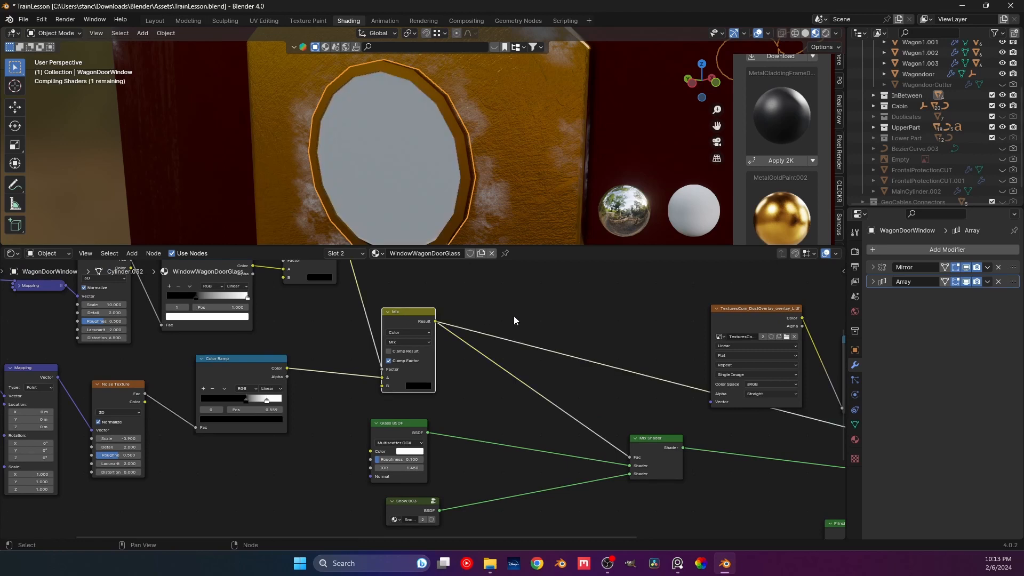
scroll(382, 364, "down", 1)
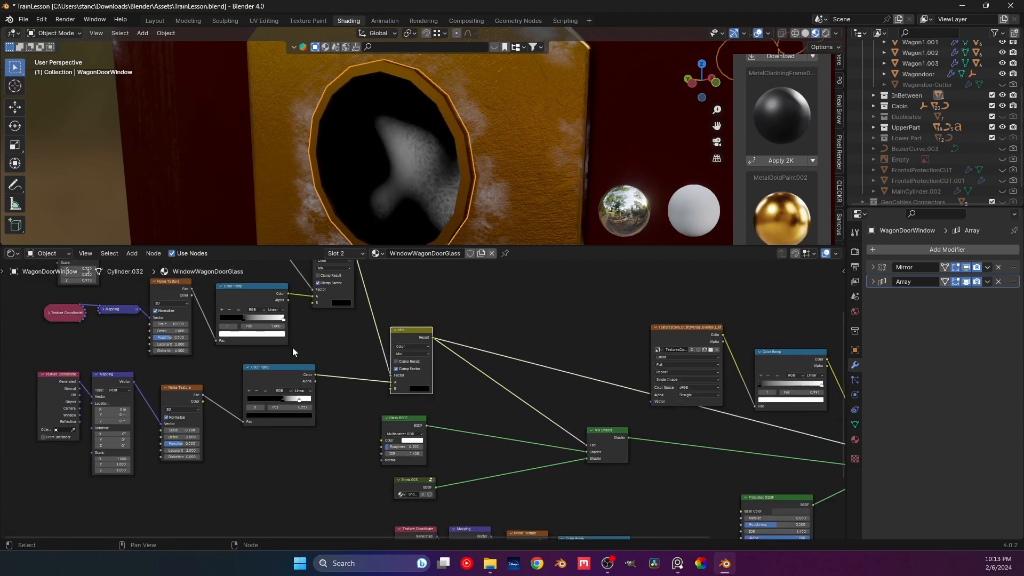
middle_click_drag(292, 347, 389, 378)
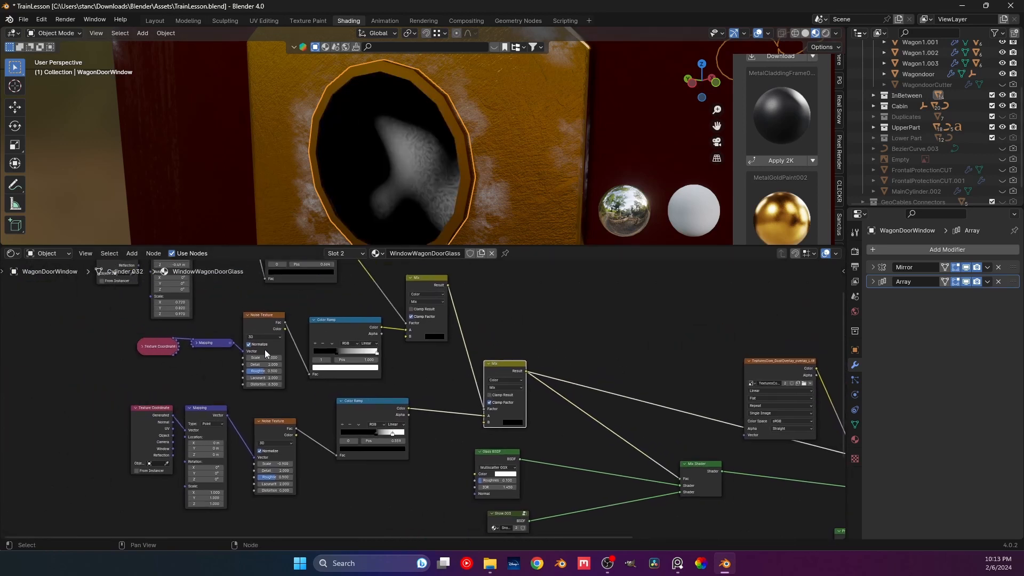
scroll(277, 446, "up", 5)
left_click_drag(195, 484, 203, 459)
Step: Preview the upper Mix node's result and set the gradient Color Ramp's black stop to 0.095 and white stop to 0.682
middle_click_drag(462, 321, 372, 372)
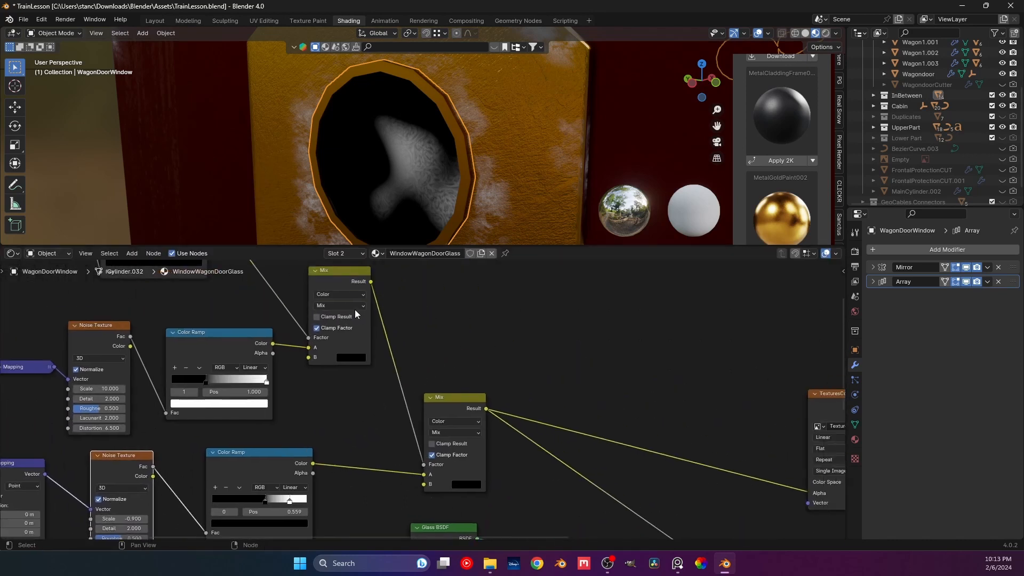
left_click(343, 287, "ctrl+shift")
middle_click_drag(343, 315, 418, 377)
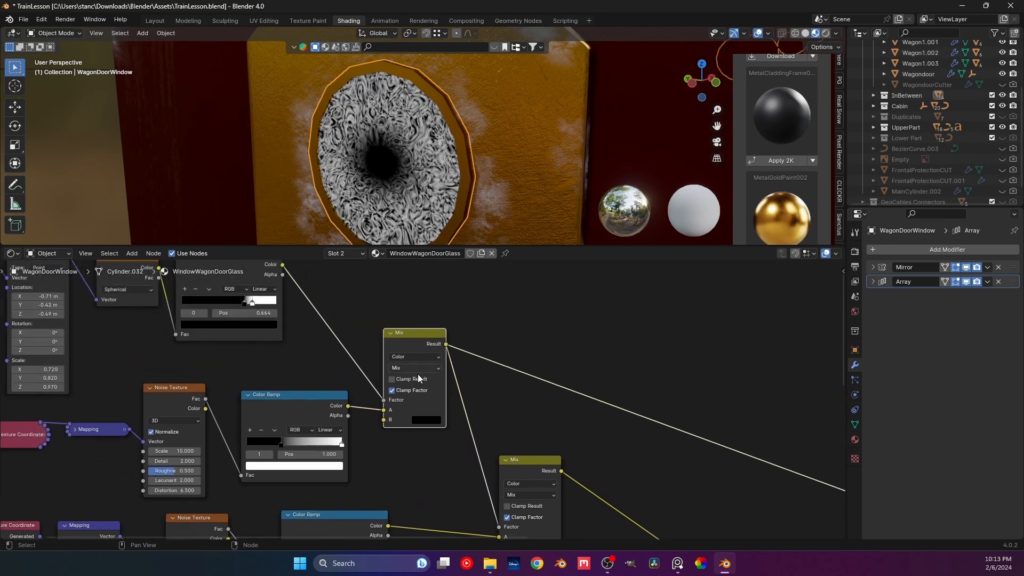
middle_click_drag(261, 310, 350, 361)
left_click_drag(330, 355, 268, 357)
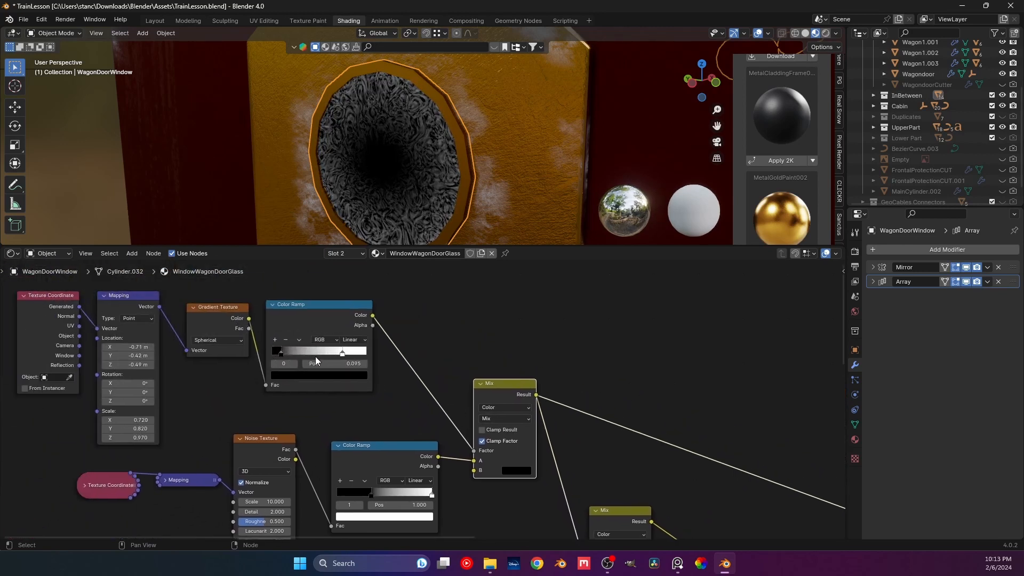
left_click_drag(334, 353, 332, 356)
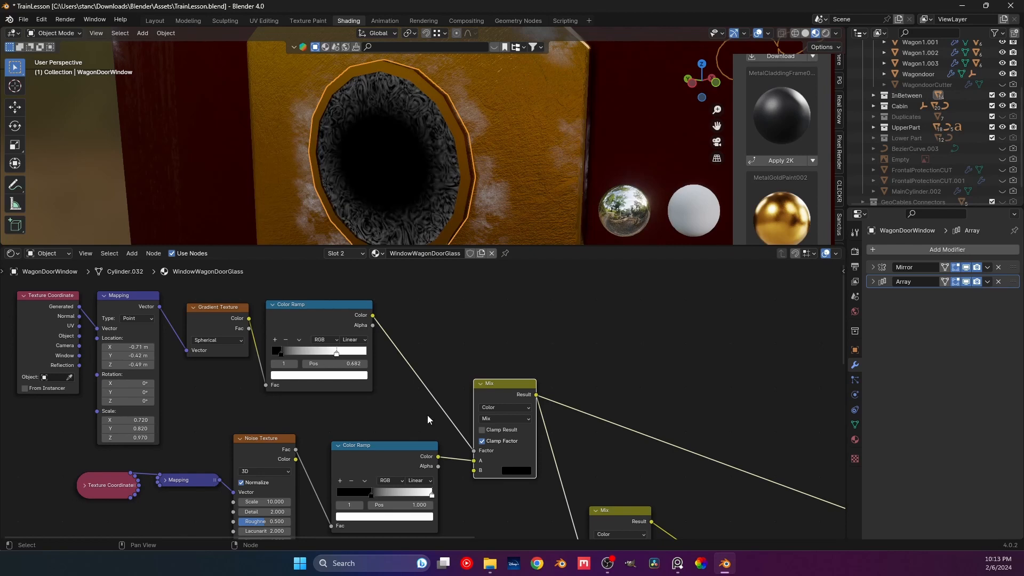
Step: Add a middle stop at 0.389 to the gradient Color Ramp and brighten it to light grey
scroll(428, 415, "down", 4)
middle_click_drag(404, 392, 335, 311)
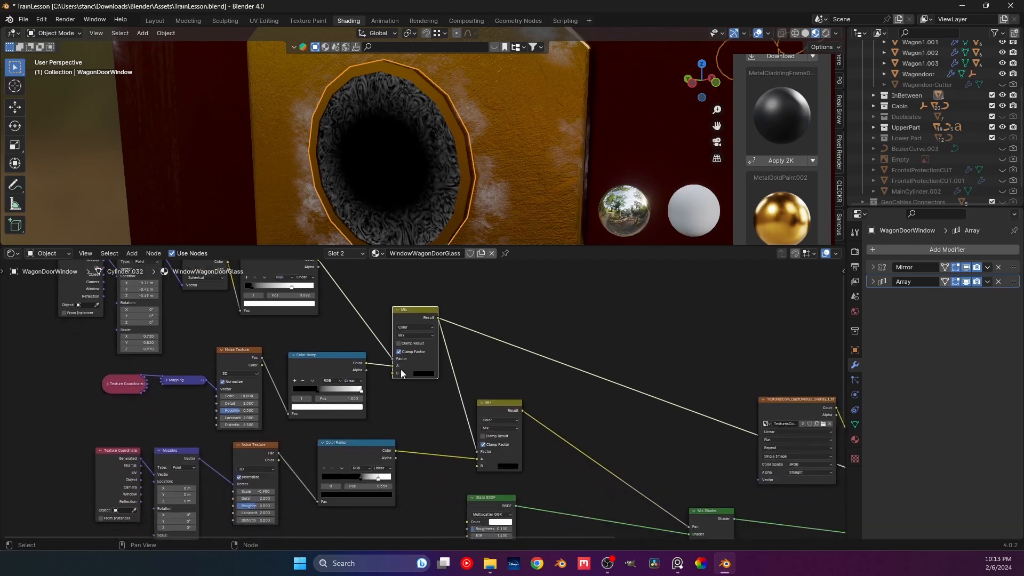
left_click(247, 276)
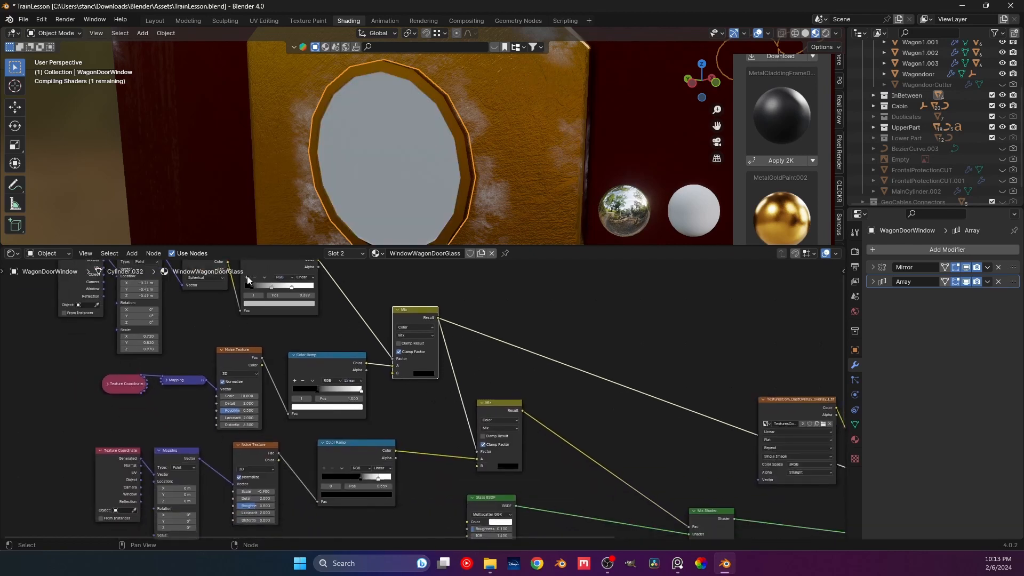
left_click(288, 303)
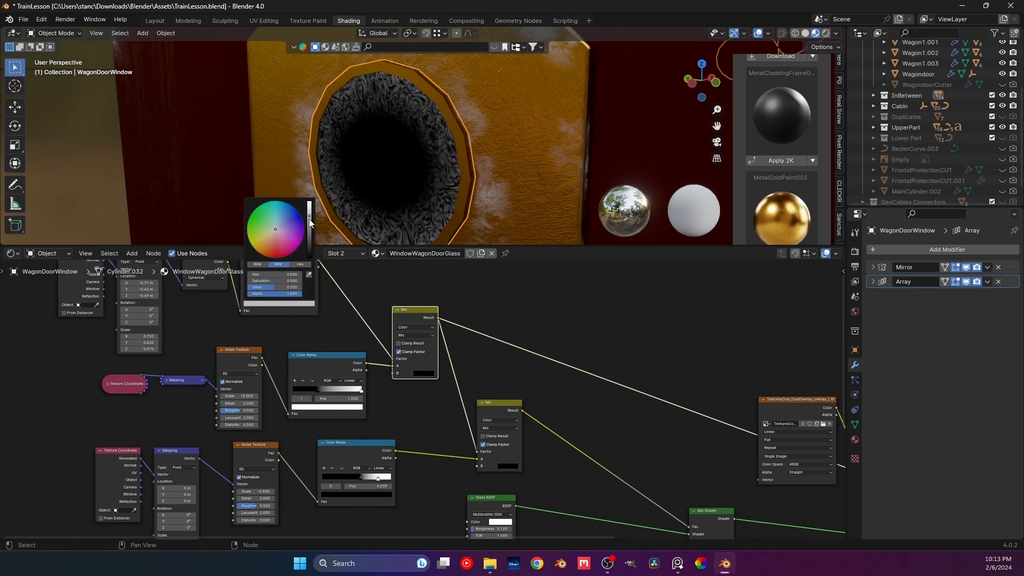
mouse_move(310, 218)
left_mouse_down()
mouse_move(309, 243)
mouse_move(309, 210)
left_mouse_up()
left_click(506, 306)
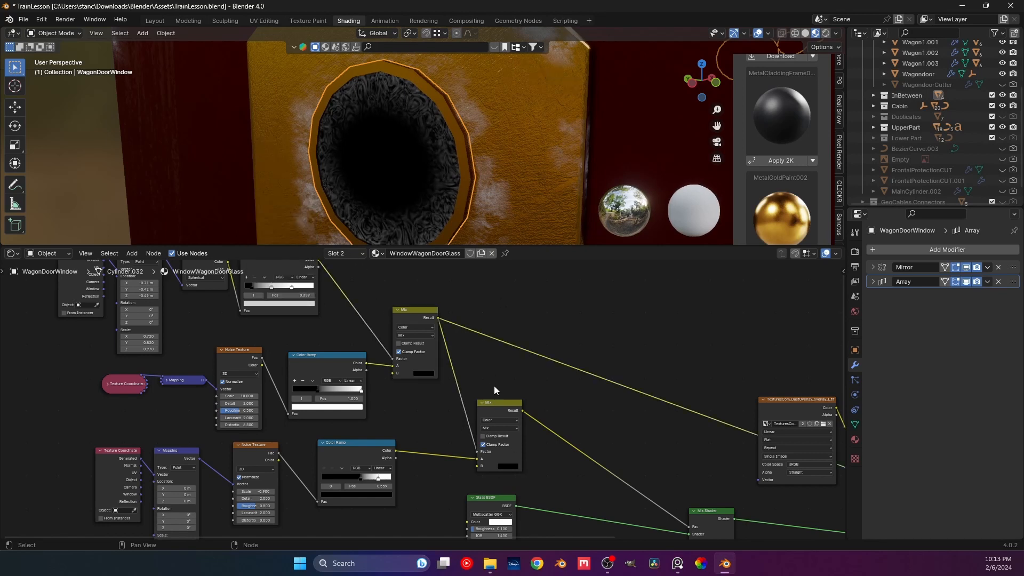
Step: With the lower Mix node previewed, set the lower Noise Texture's scale to 84.3 and cut its Color Ramp's link to the Mix
left_click(498, 407, "ctrl+shift")
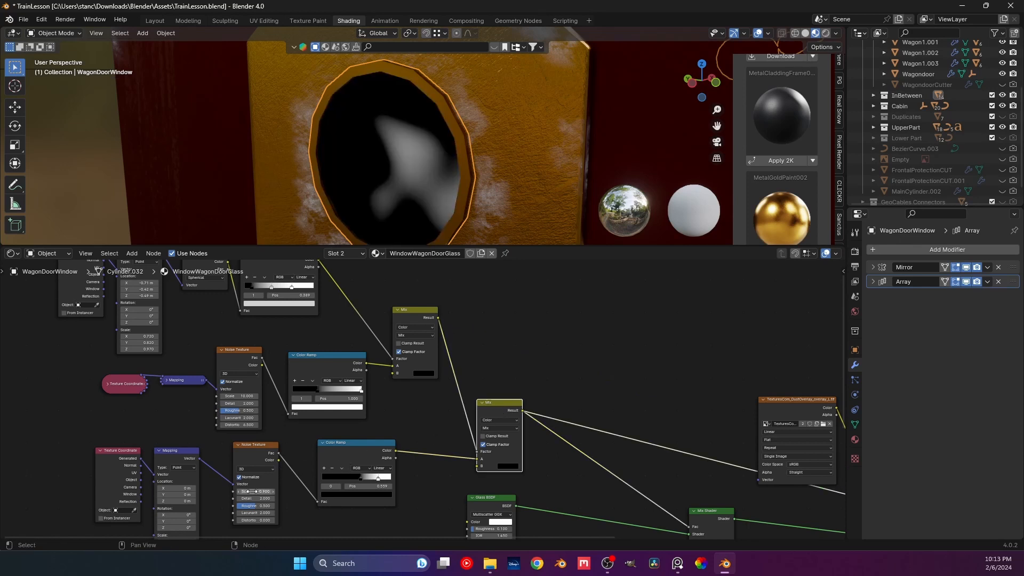
left_click_drag(250, 491, 437, 491)
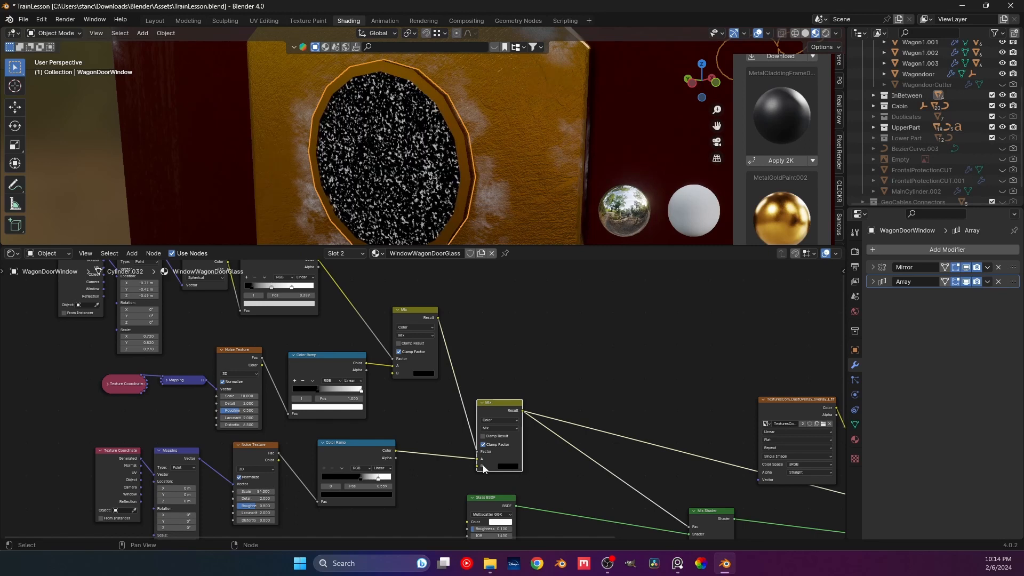
right_click(431, 472)
right_click_drag(443, 444, 441, 482, "ctrl")
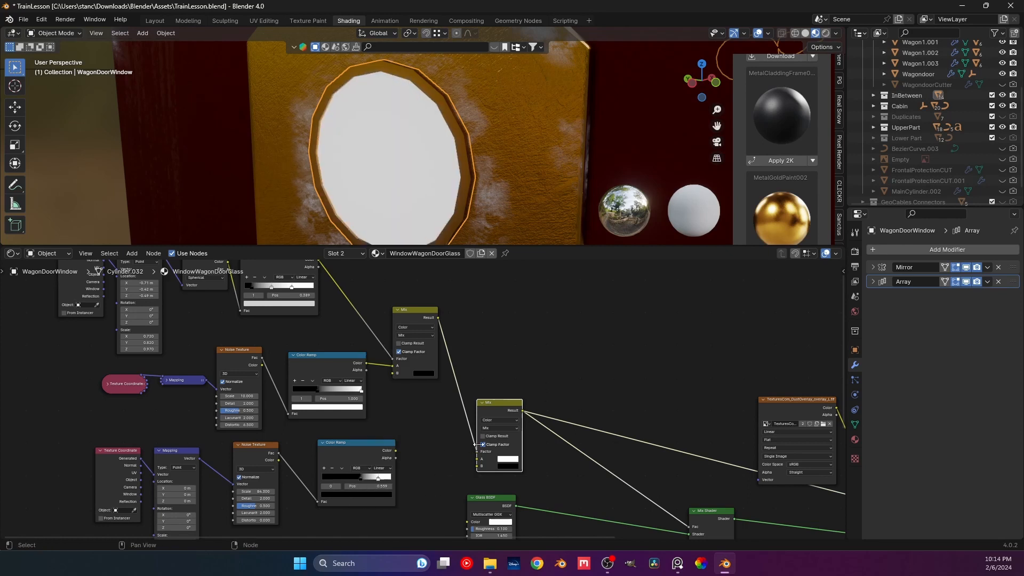
left_click(445, 436)
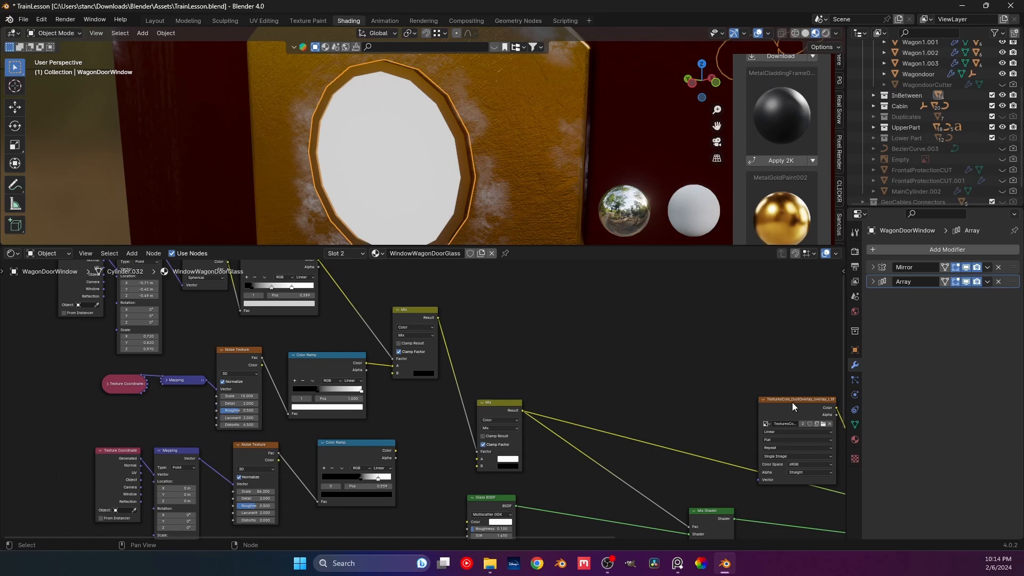
Step: Move the dust overlay image node slightly up and set the gradient Color Ramp's last white stop to 1.000
left_click_drag(792, 403, 782, 378)
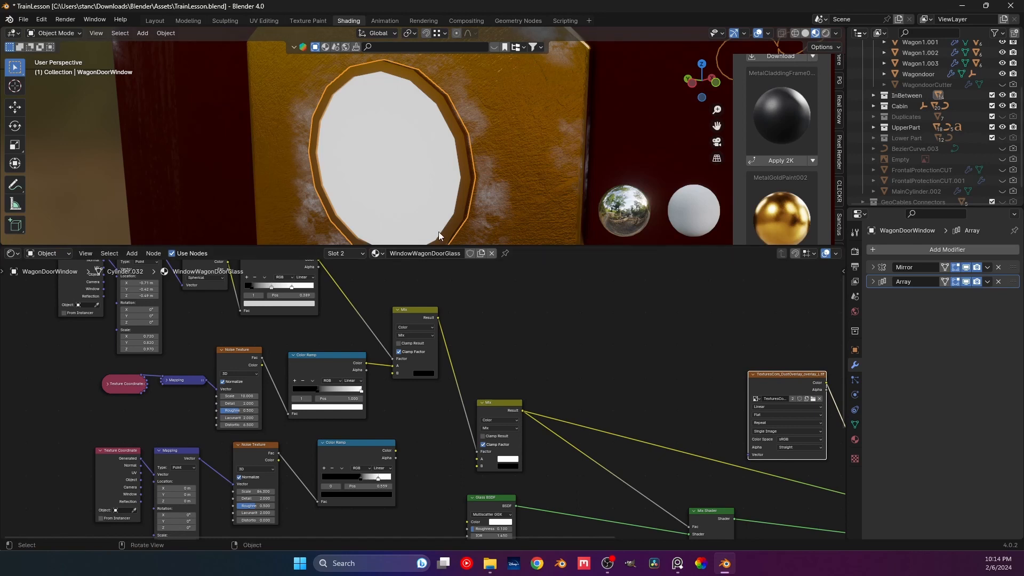
scroll(440, 213, "down", 3)
middle_click_drag(440, 204, 411, 178)
scroll(395, 197, "up", 2)
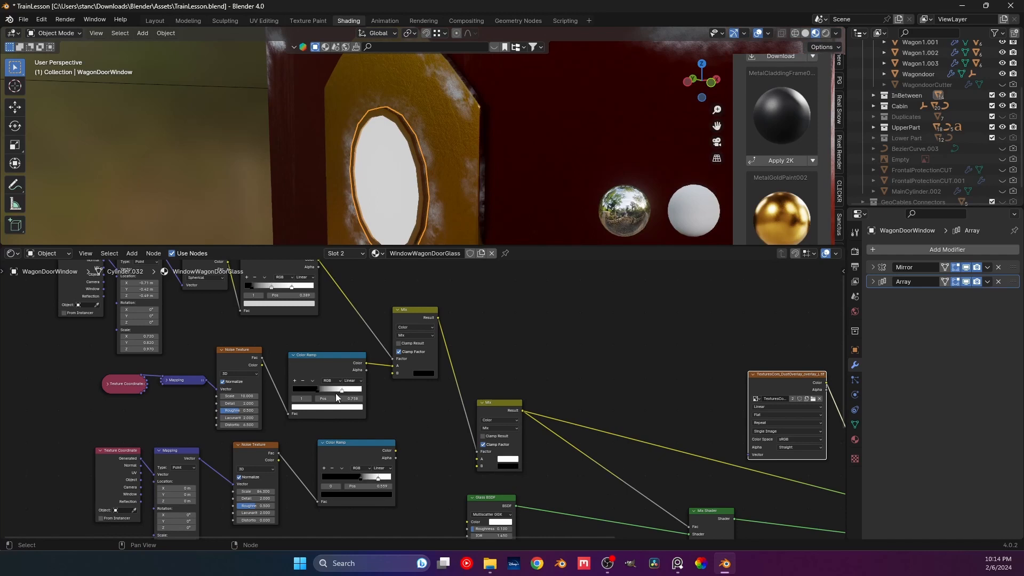
left_click_drag(326, 389, 362, 388)
left_click_drag(291, 286, 322, 297)
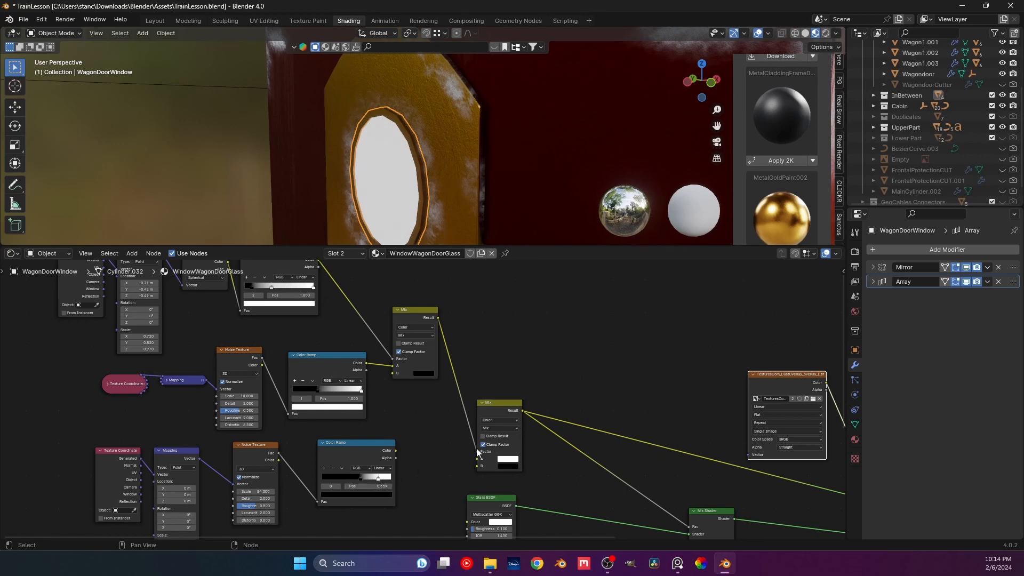
Step: Try adjusting the brightness of the lower Mix node's A and B colours
middle_click_drag(424, 393, 417, 423)
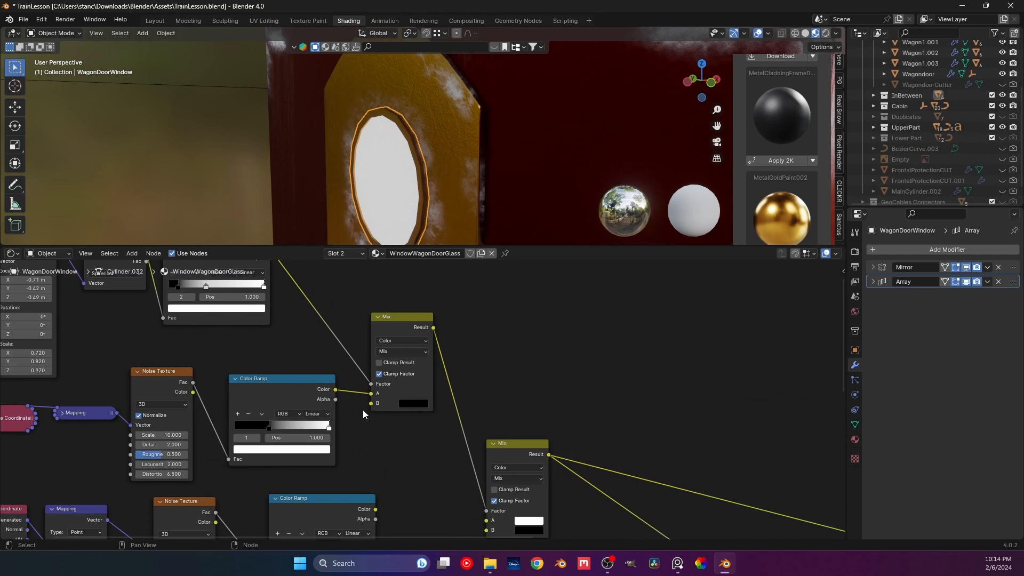
scroll(362, 409, "up", 1)
scroll(363, 410, "down", 1)
middle_click_drag(393, 429, 348, 350)
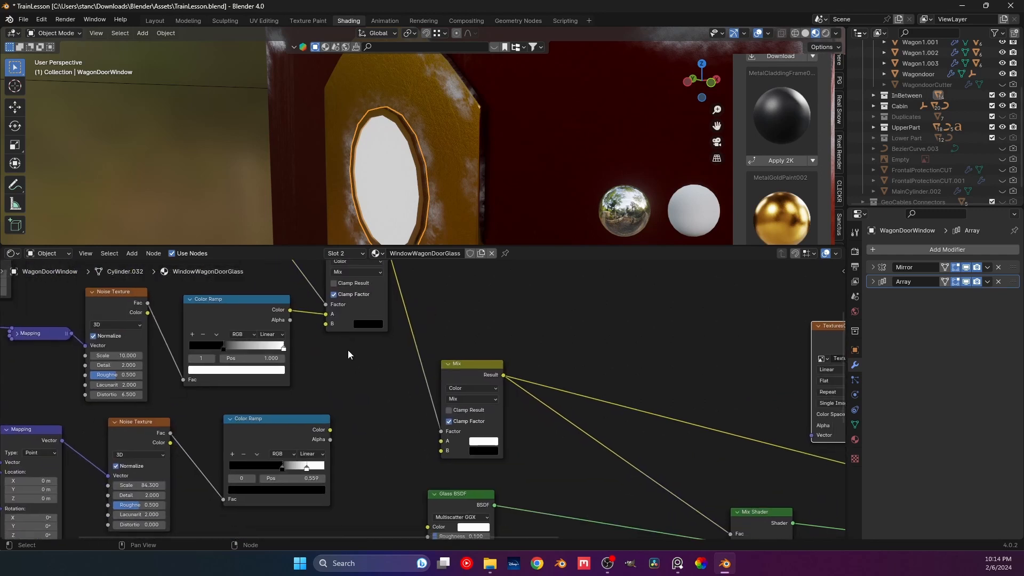
left_click(470, 442)
left_click_drag(557, 327, 558, 305)
left_click(483, 451)
left_click_drag(559, 346, 558, 392)
Step: Try crowding the gradient Color Ramp's stops toward the white end, with the black stop at 0.836
scroll(346, 350, "down", 1)
middle_click_drag(240, 264, 295, 349)
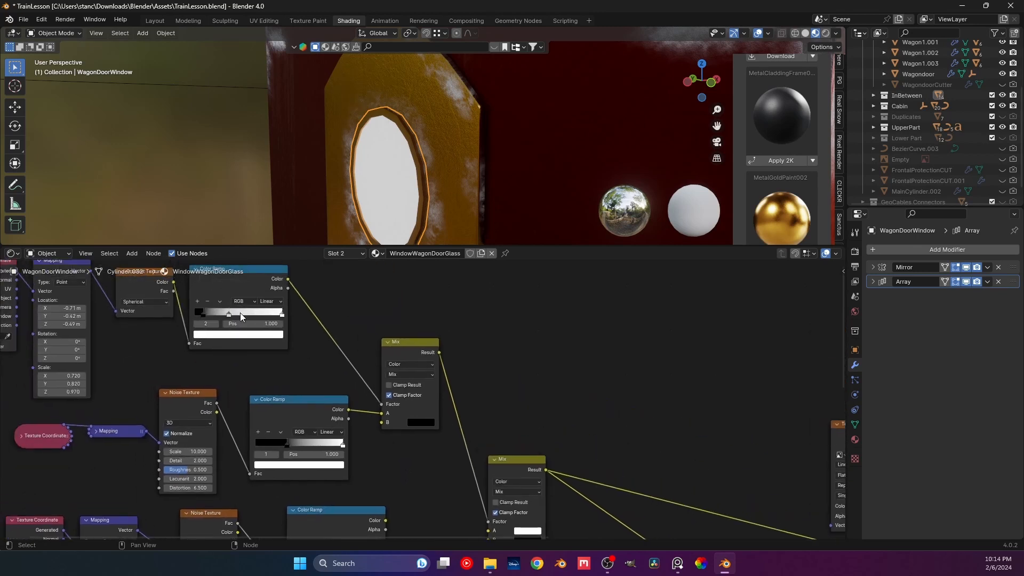
left_click_drag(230, 314, 206, 319)
left_click(278, 312)
left_click_drag(204, 315, 276, 315)
left_click_drag(202, 314, 269, 329)
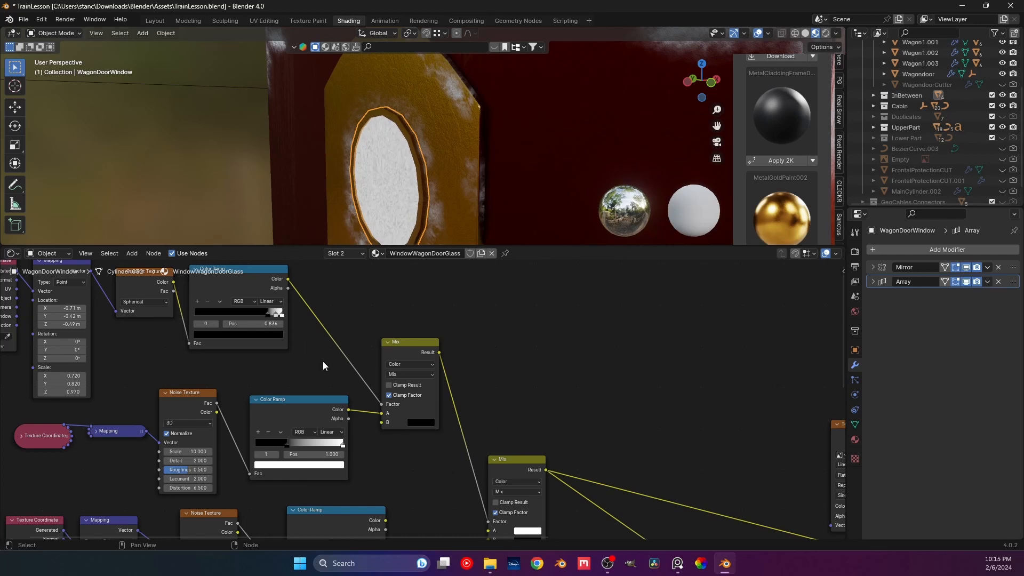
Step: Try the Add blending mode on the lower Mix node and settle on Multiply
middle_click_drag(323, 366, 251, 262)
left_click(437, 387)
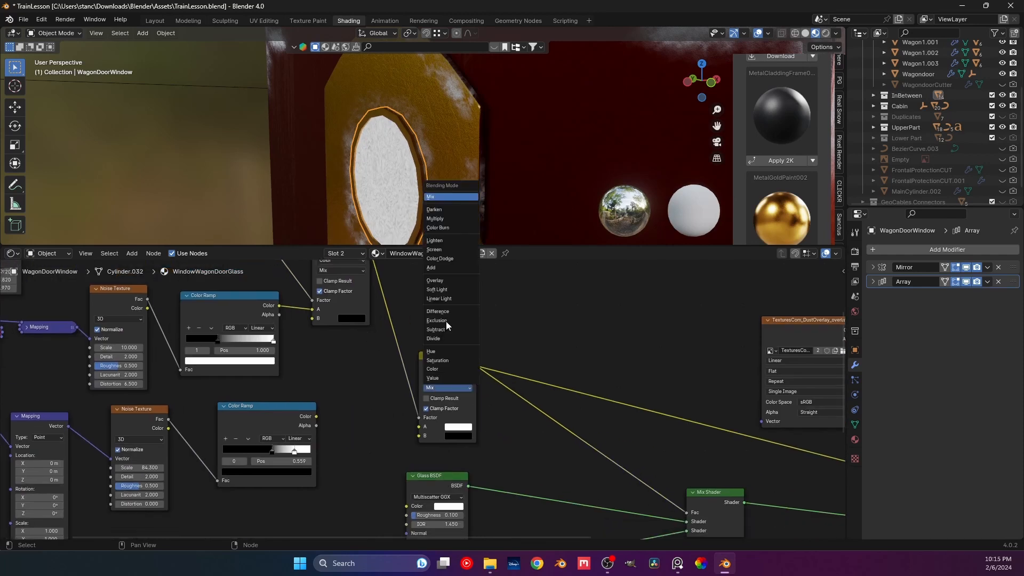
left_click(443, 268)
middle_click_drag(229, 337, 293, 372)
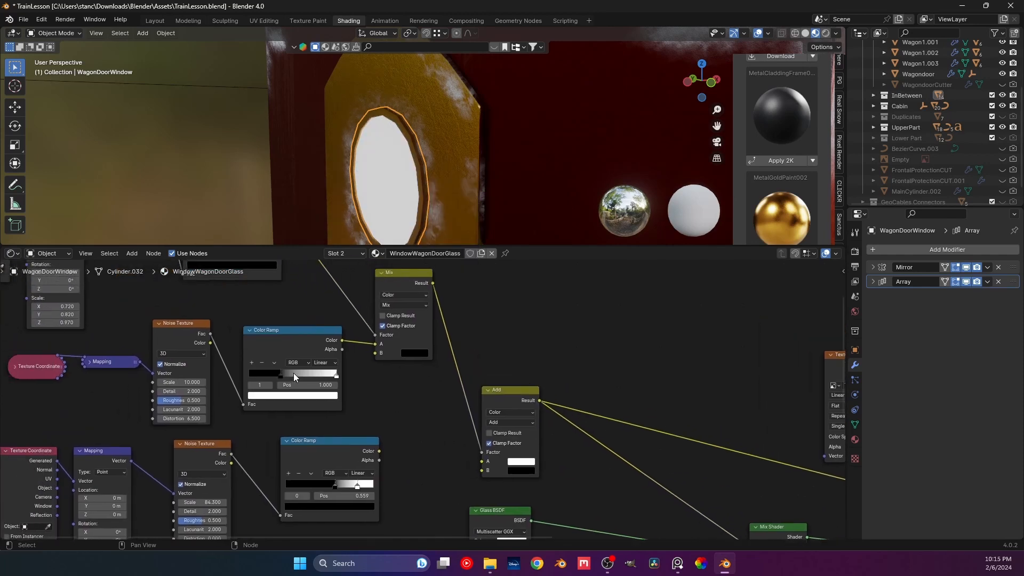
left_click(496, 423)
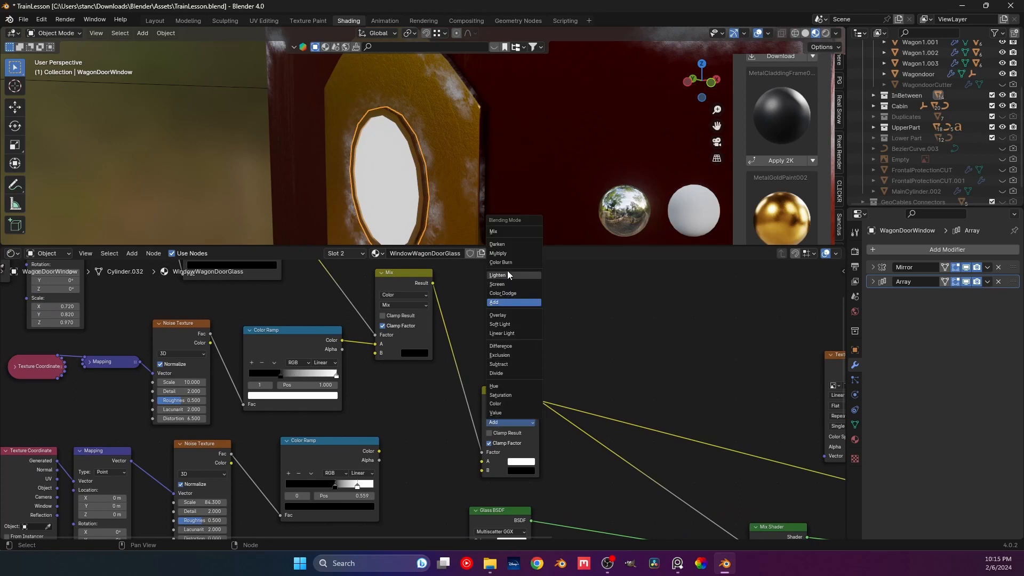
left_click(497, 253)
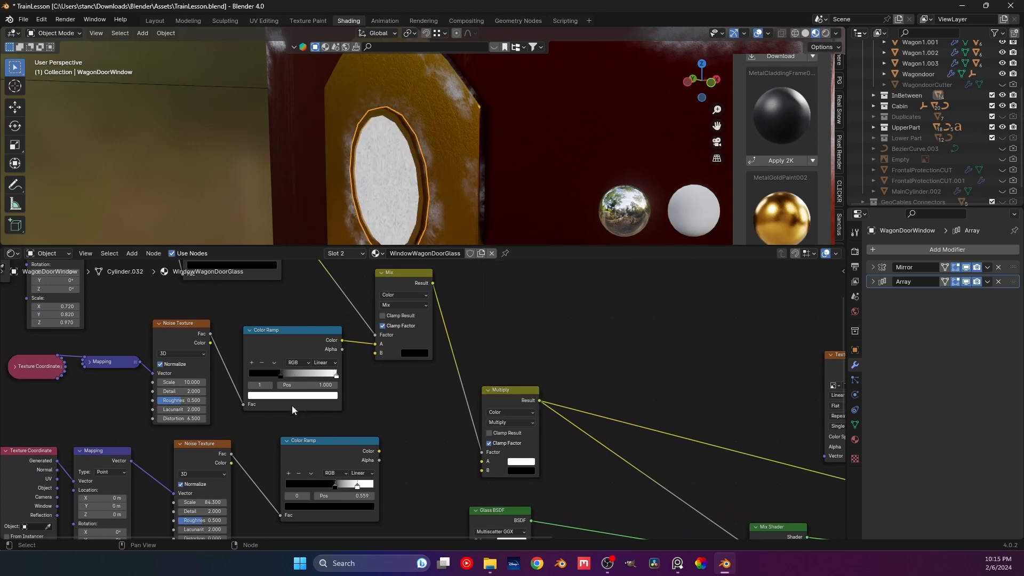
Step: Lower the gradient Color Ramp's stops, placing the black stop at 0.164 and the last white stop at 0.586
middle_click_drag(277, 322, 302, 365)
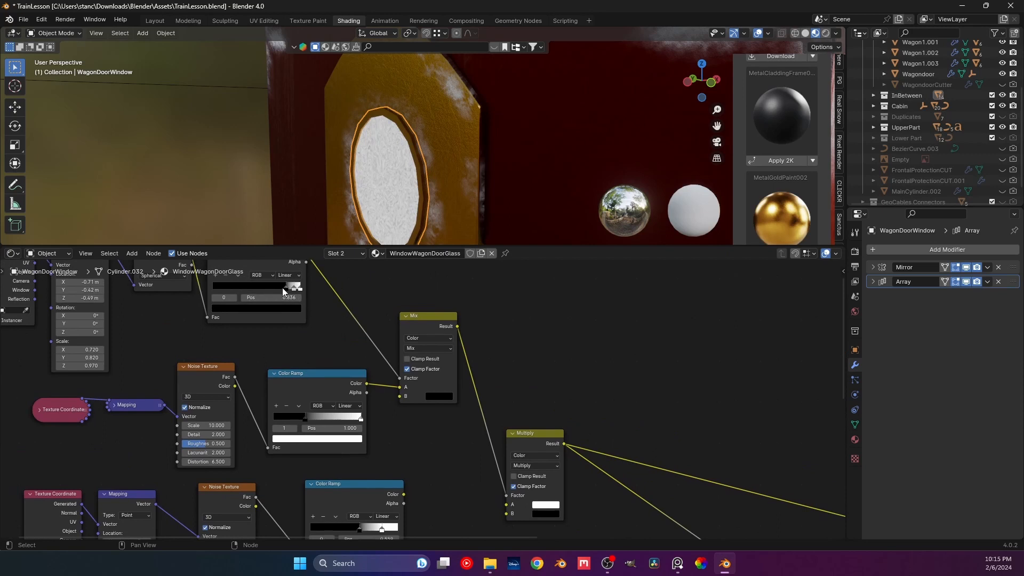
left_click_drag(283, 287, 237, 289)
left_click(291, 288)
left_click_drag(300, 288, 264, 288)
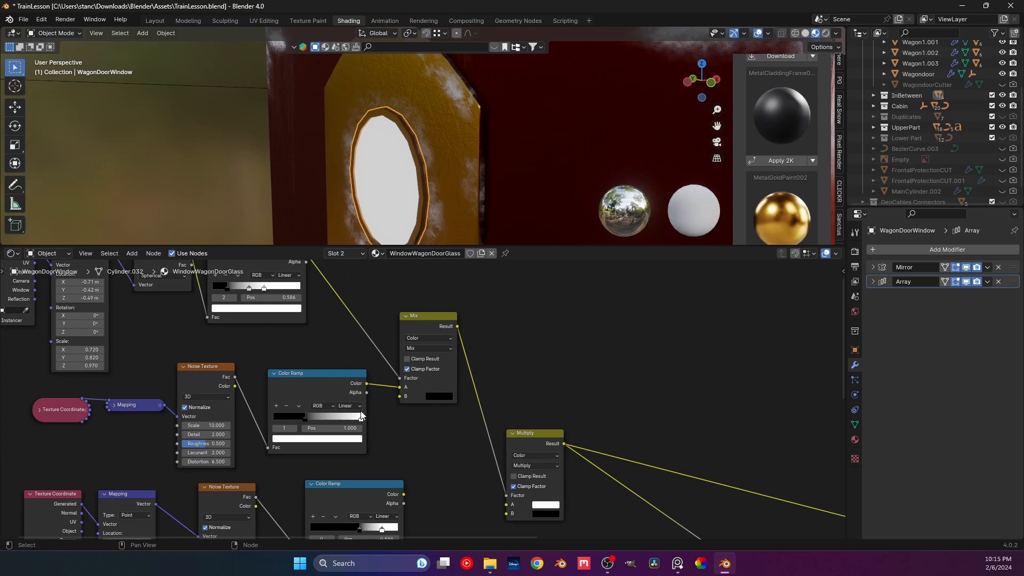
Step: Move the upper Mix node's link from the Multiply node's Factor input to its A input
middle_click_drag(446, 448, 428, 412)
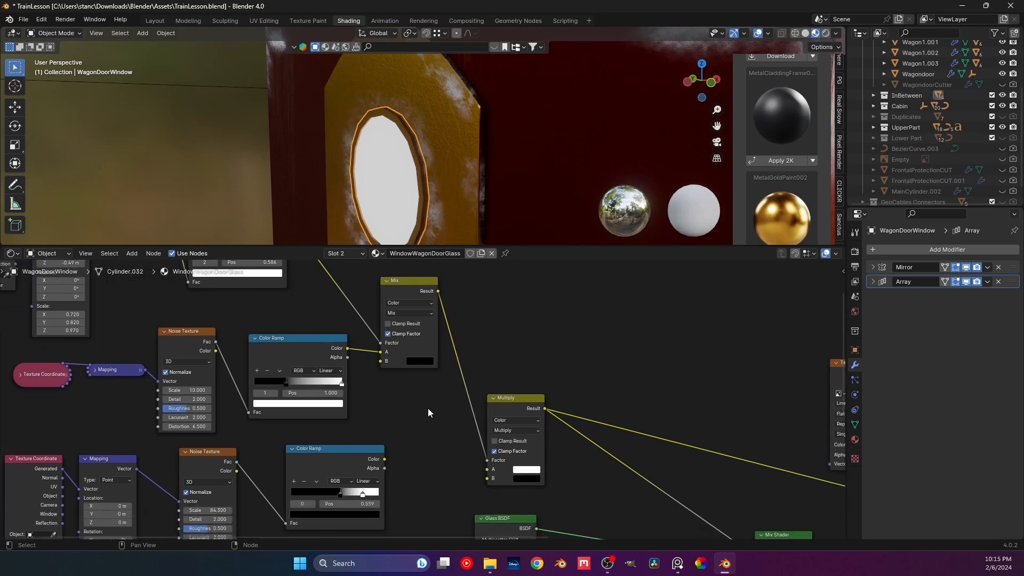
left_click_drag(488, 459, 488, 468)
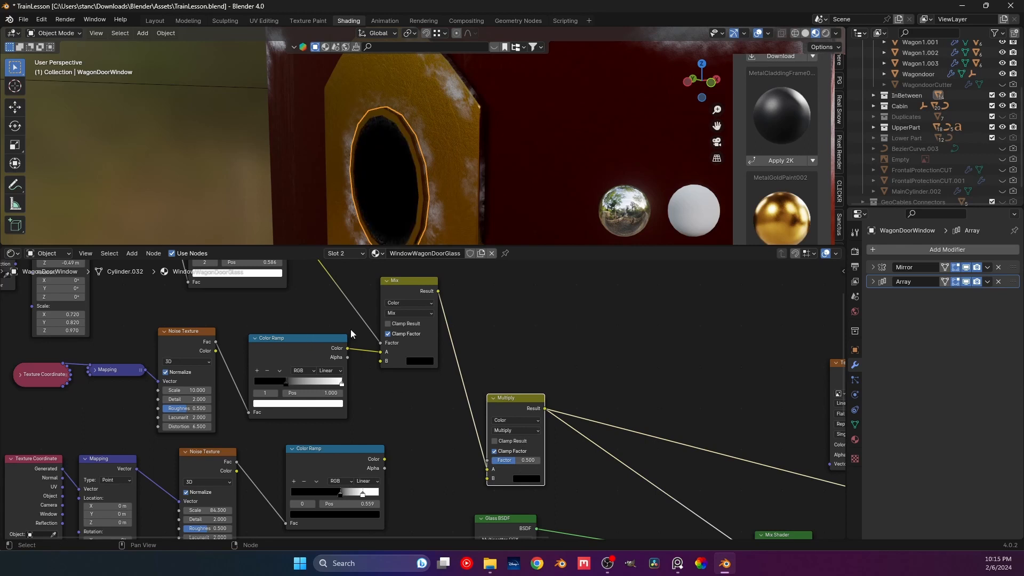
Step: Set the gradient Color Ramp's last white stop to 0.727 to widen the dark centre of the mask
middle_click_drag(350, 308, 352, 357)
left_click(235, 309)
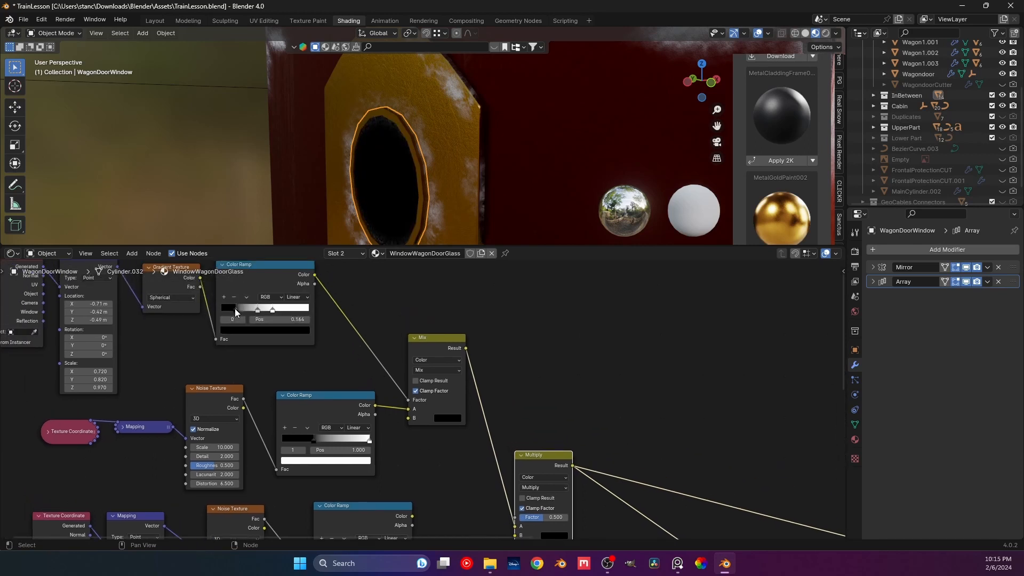
left_click_drag(261, 314, 286, 312)
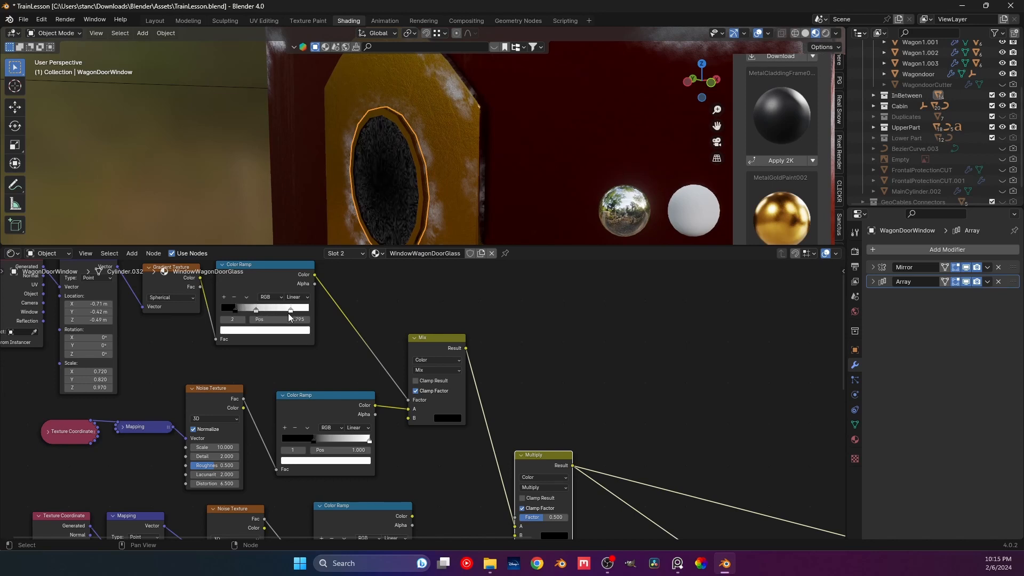
Step: Connect the lower noise Color Ramp to the Multiply node's B input and route the final Mix Shader back to the material output
middle_click_drag(405, 481, 365, 424)
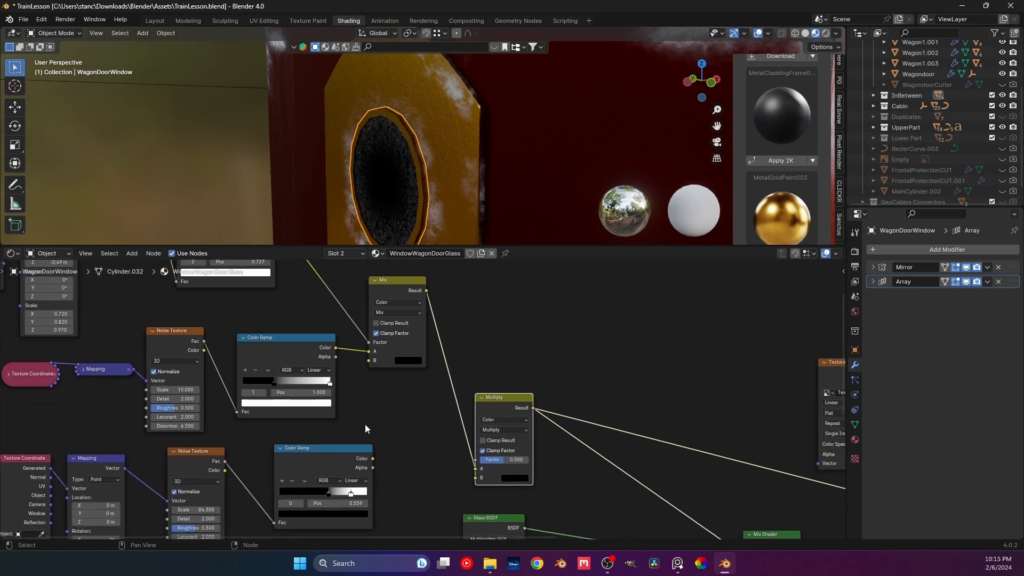
left_click_drag(372, 458, 475, 477)
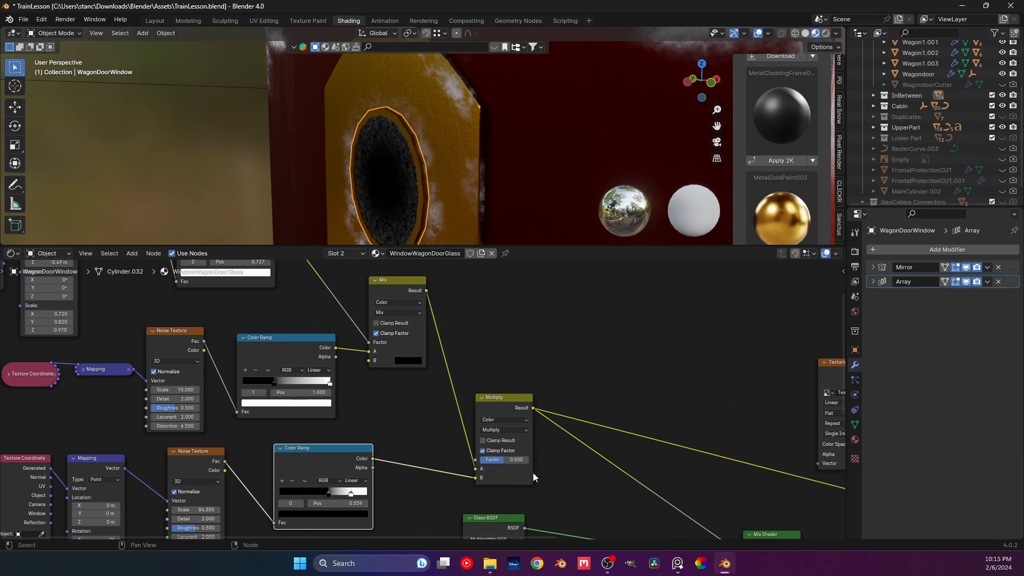
scroll(532, 472, "down", 4)
middle_click_drag(570, 451, 430, 306)
middle_click_drag(582, 397, 407, 391)
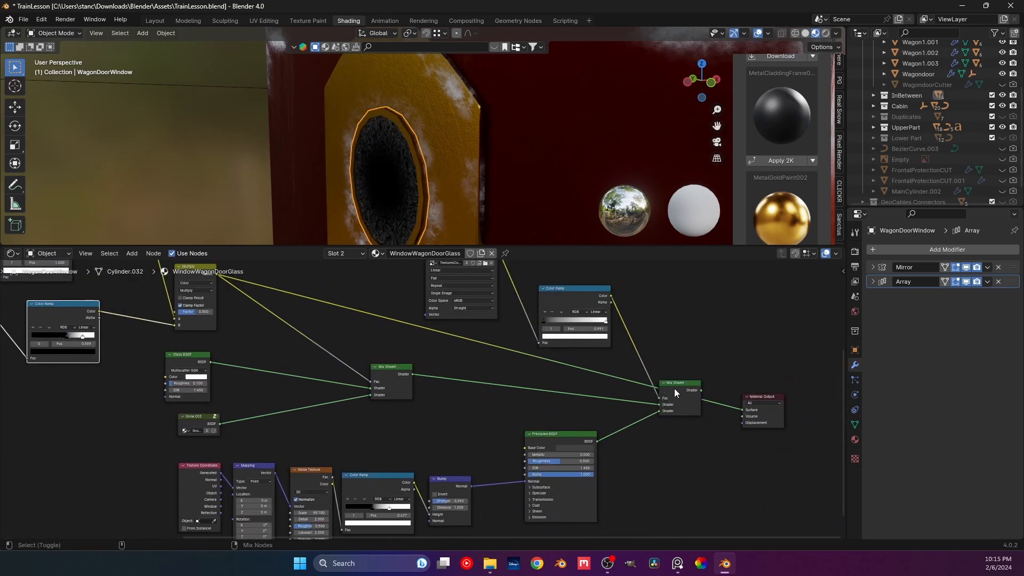
left_click_drag(674, 393, 673, 395)
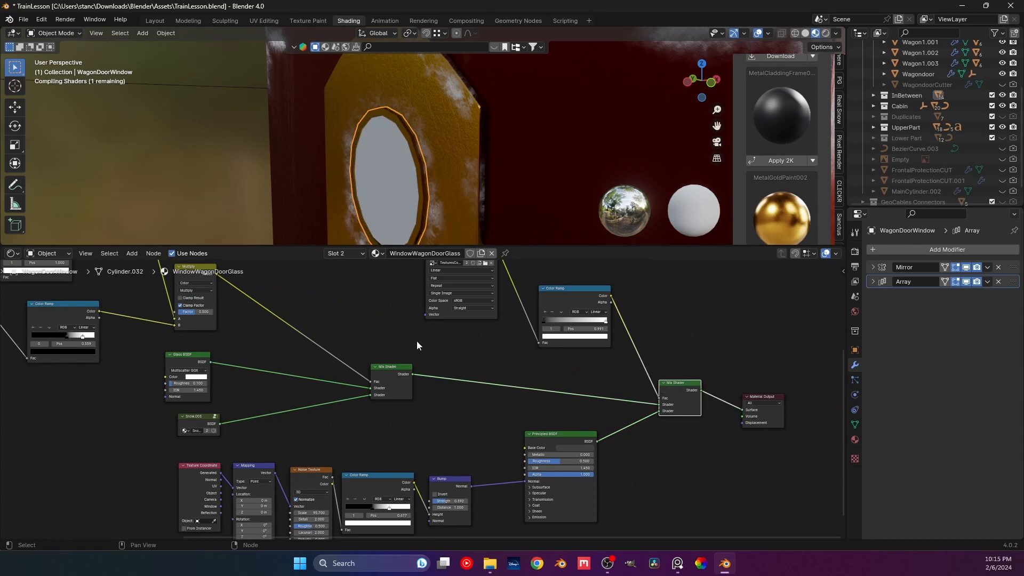
left_click(373, 295)
Step: Examine the round door window's glass up close and from a distance against the whole train
middle_click_drag(386, 184, 433, 186)
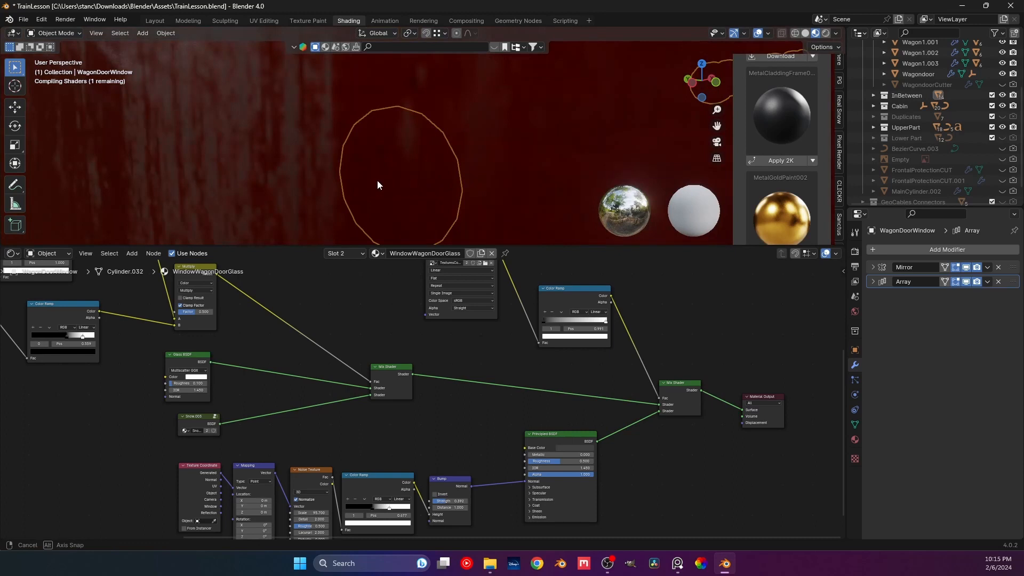
middle_click_drag(375, 172, 405, 173)
scroll(347, 180, "down", 6)
scroll(347, 180, "down", 4)
left_click(359, 111)
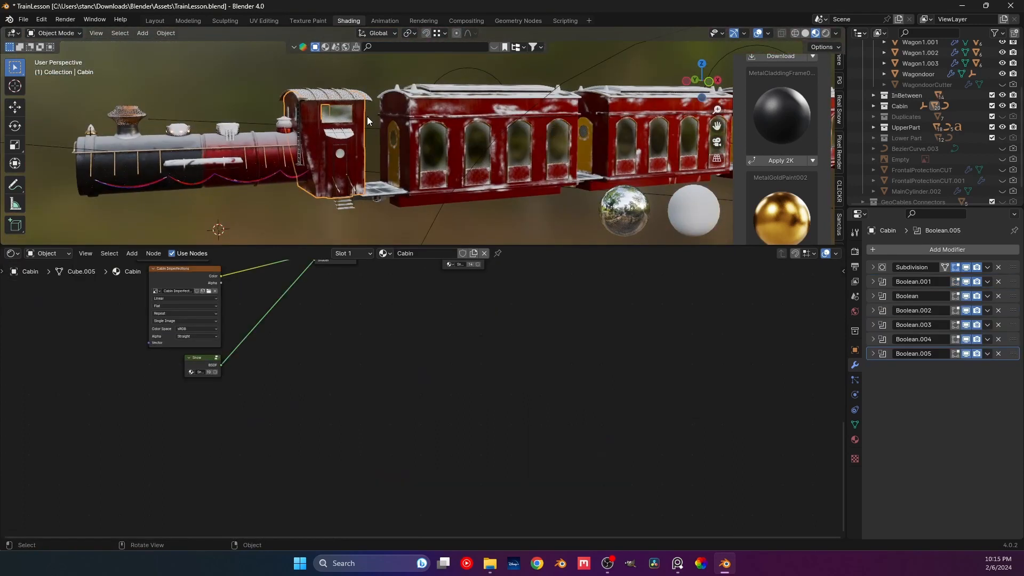
scroll(366, 118, "up", 7)
middle_click_drag(365, 118, 411, 132)
scroll(325, 165, "up", 4)
scroll(373, 138, "up", 3)
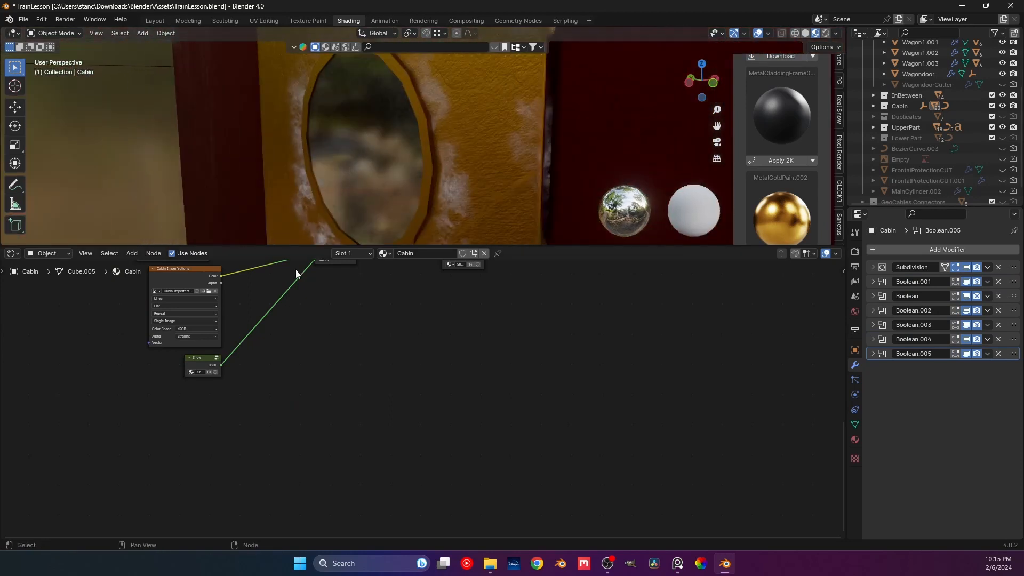
Step: Look over the Cabin material's node tree
scroll(235, 306, "down", 2)
scroll(236, 306, "down", 1)
middle_click_drag(229, 272, 268, 344)
scroll(268, 343, "up", 3)
middle_click_drag(336, 316, 239, 391)
scroll(238, 391, "up", 1)
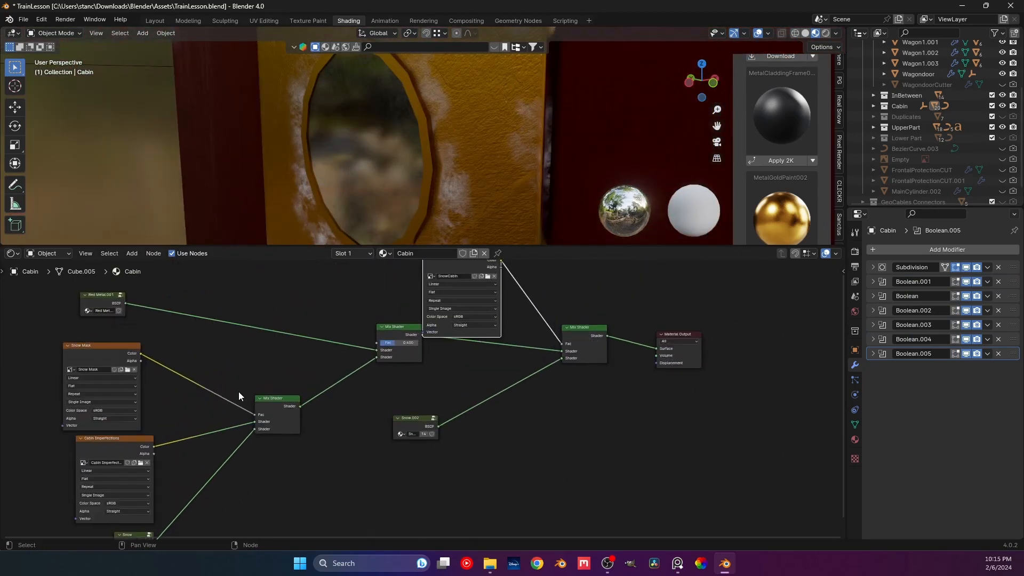
scroll(238, 392, "down", 5)
scroll(238, 391, "down", 2)
Step: Select the wagon door window again to bring up the WindowWagonDoorGlass node tree
left_click(399, 189)
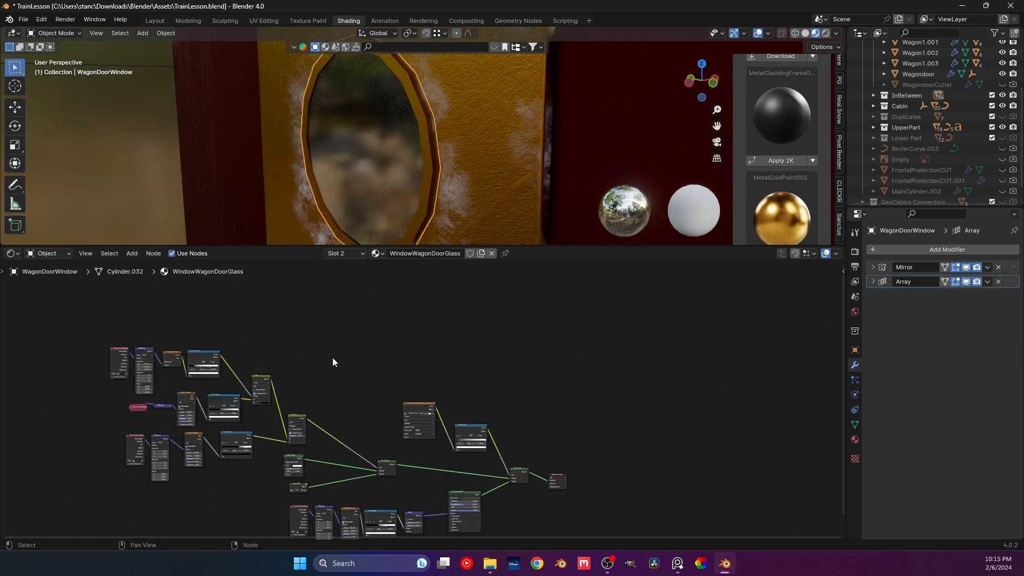
mouse_move(331, 357)
middle_mouse_down()
mouse_move(233, 383)
mouse_move(307, 353)
mouse_move(341, 354)
middle_mouse_up()
scroll(307, 353, "up", 2)
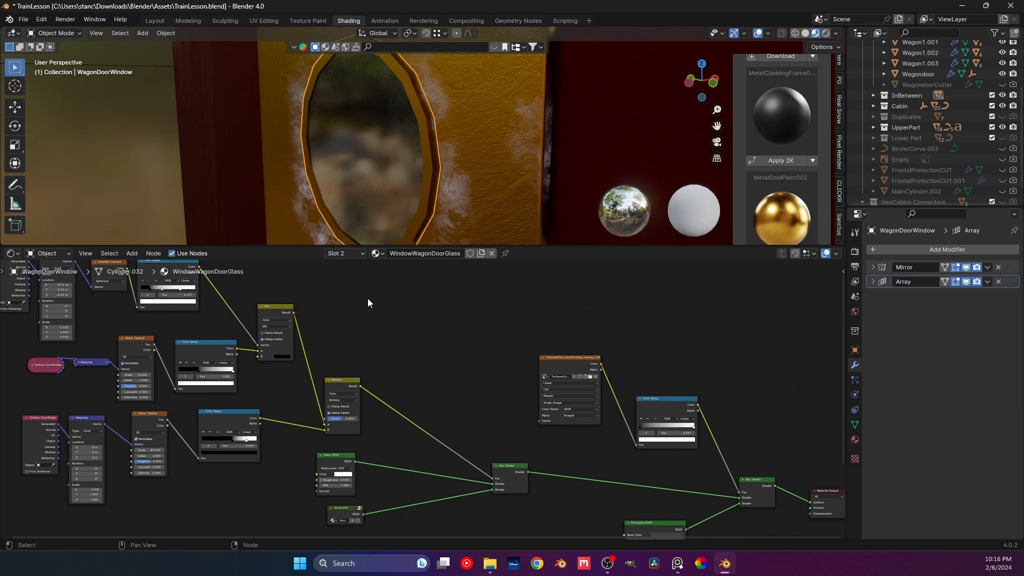
Step: Try the Mix and Add blending modes on the Multiply node that combines the door glass masks
scroll(285, 322, "up", 4)
middle_click_drag(286, 319, 372, 336)
left_click(295, 299)
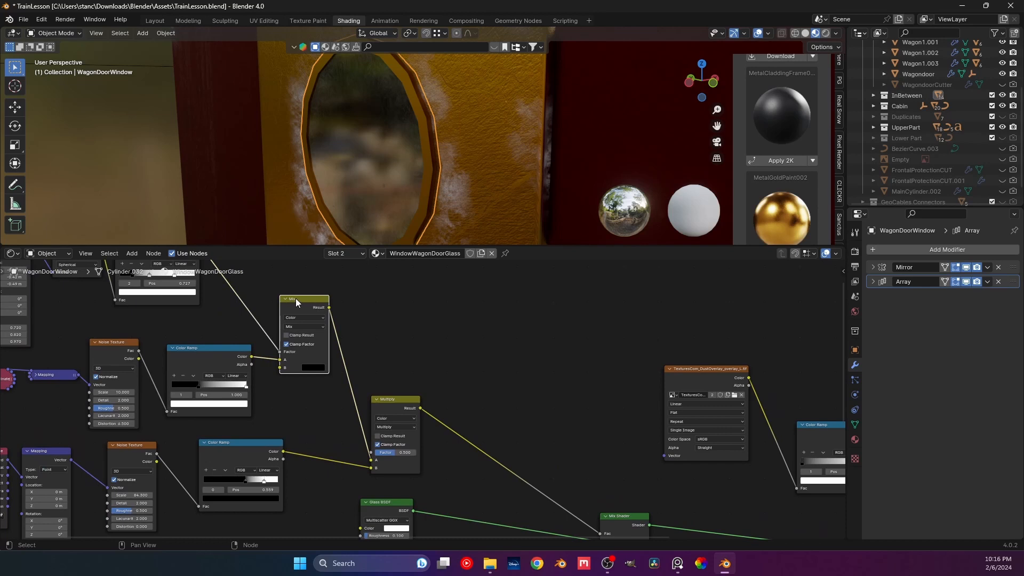
left_click(382, 426)
left_click(388, 264)
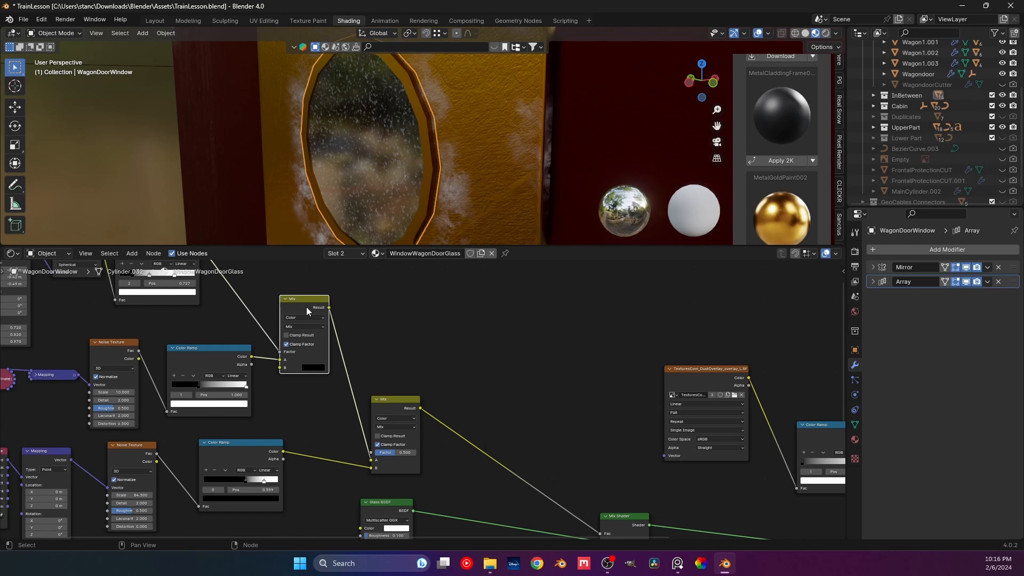
left_click(395, 426)
left_click(393, 325)
middle_click_drag(415, 229, 462, 232)
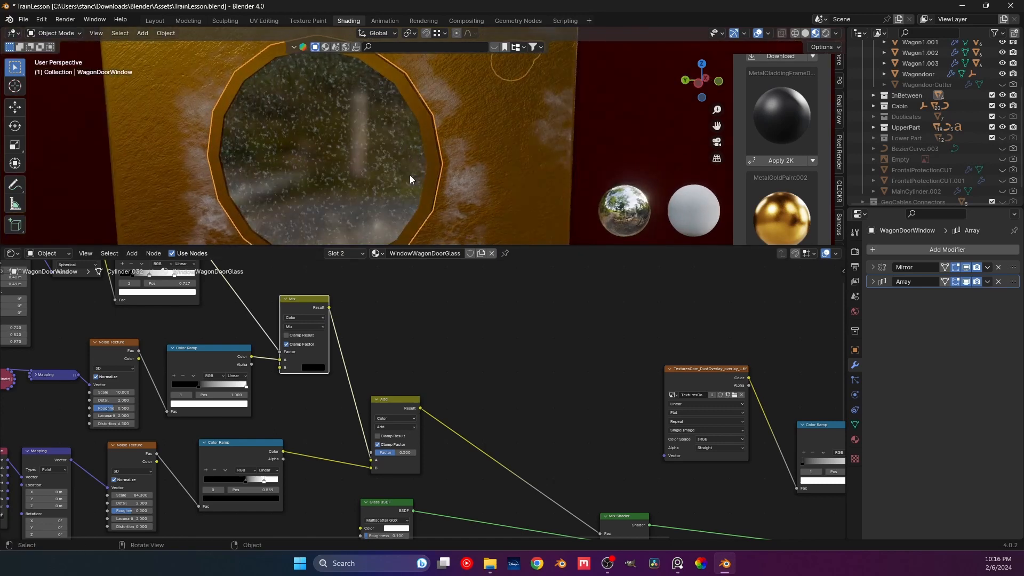
middle_click_drag(354, 214, 348, 232)
middle_click_drag(407, 444, 425, 445)
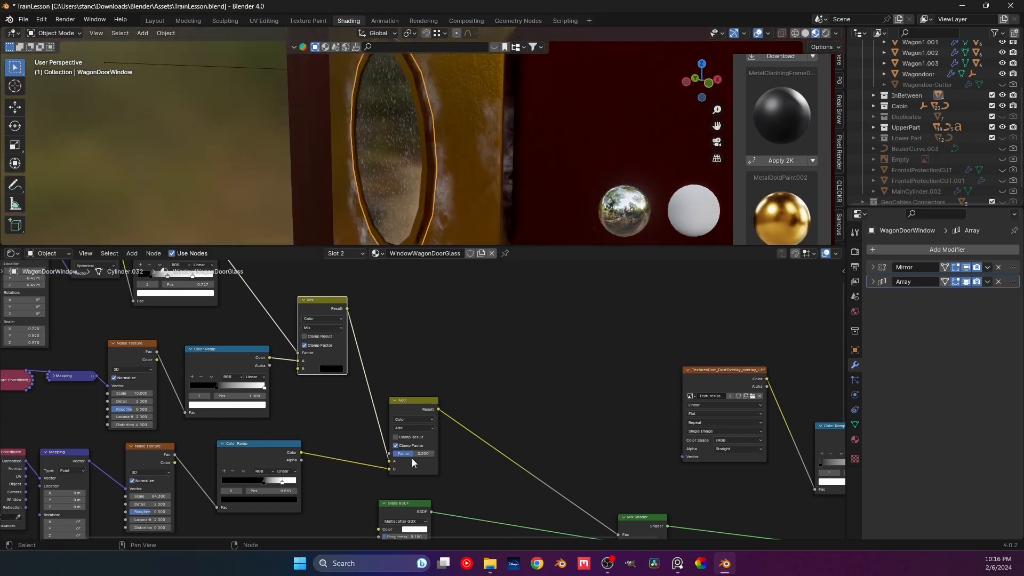
Step: Restore the Multiply blending mode on the node that combines the door glass masks
left_click_drag(421, 453, 417, 453)
left_click(416, 430)
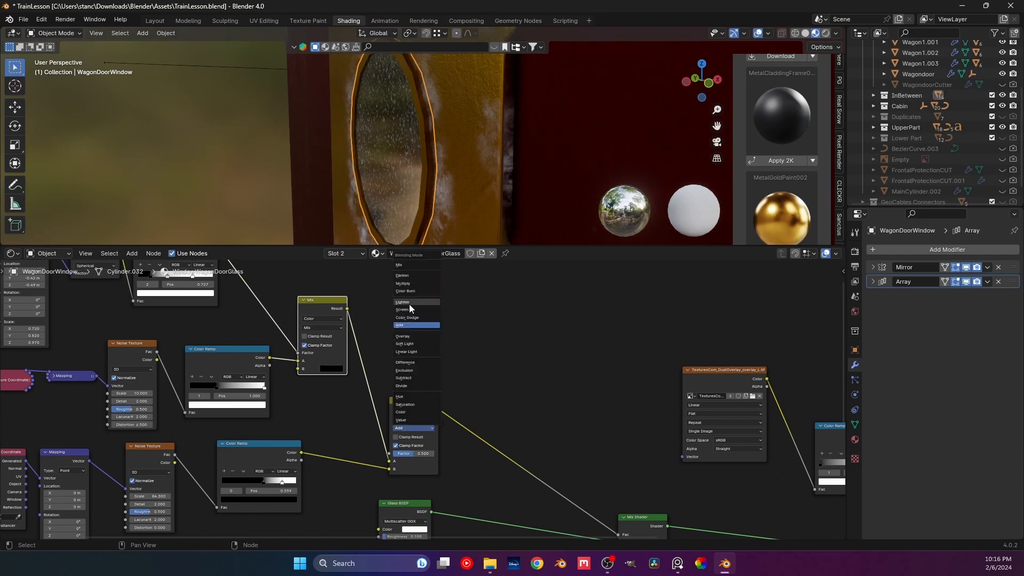
left_click(408, 288)
middle_click_drag(409, 190, 472, 178)
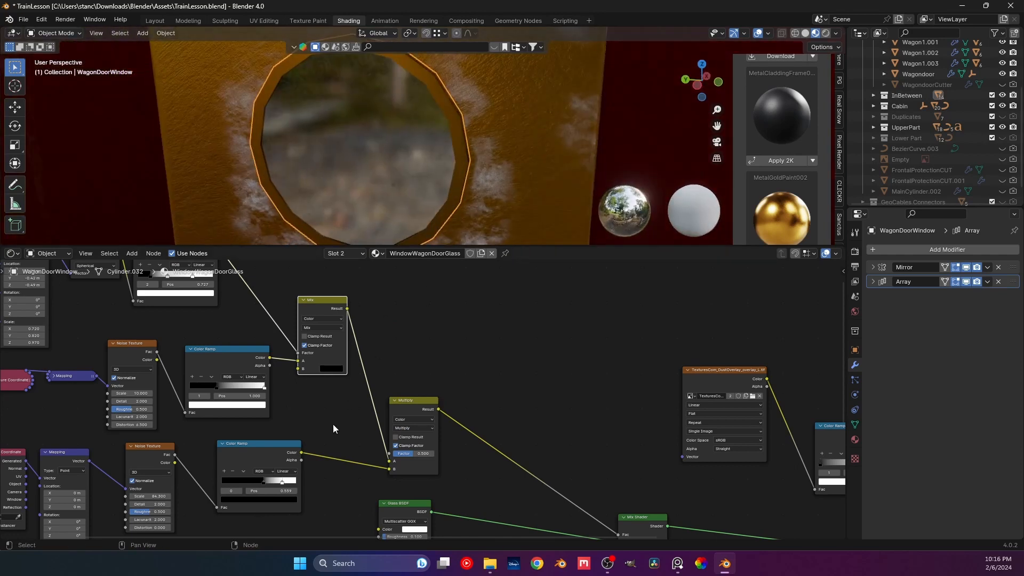
Step: Tighten the spherical gradient's Color Ramp with its middle stop near 0.55, and move the upper noise ramp's white stop to about 0.59
middle_click_drag(215, 307, 241, 358)
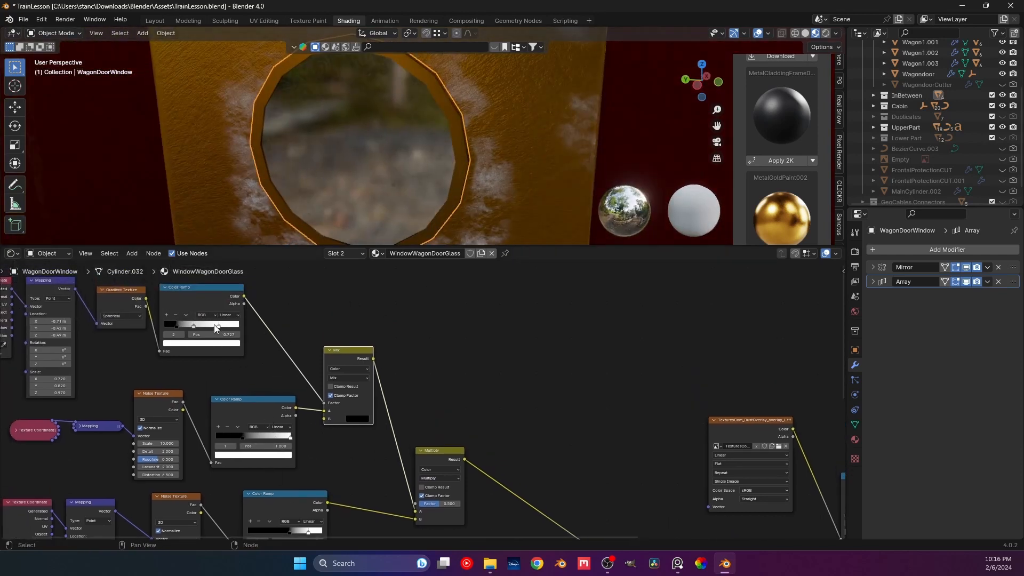
left_click_drag(213, 324, 206, 325)
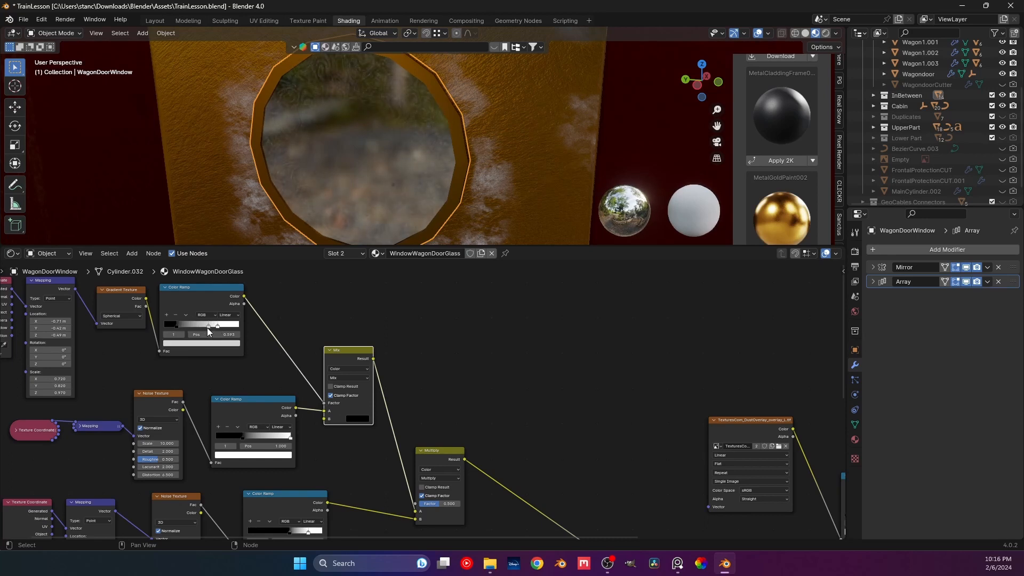
left_click_drag(180, 323, 209, 330)
middle_click_drag(209, 330, 203, 309)
mouse_move(237, 414)
left_mouse_down()
mouse_move(283, 415)
mouse_move(248, 412)
left_mouse_up()
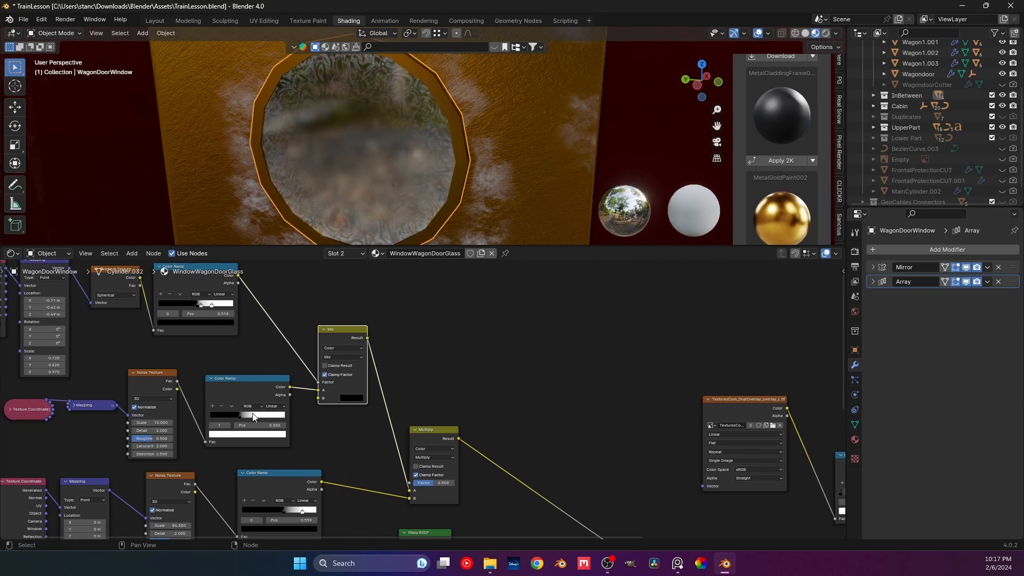
middle_click_drag(234, 303, 258, 352)
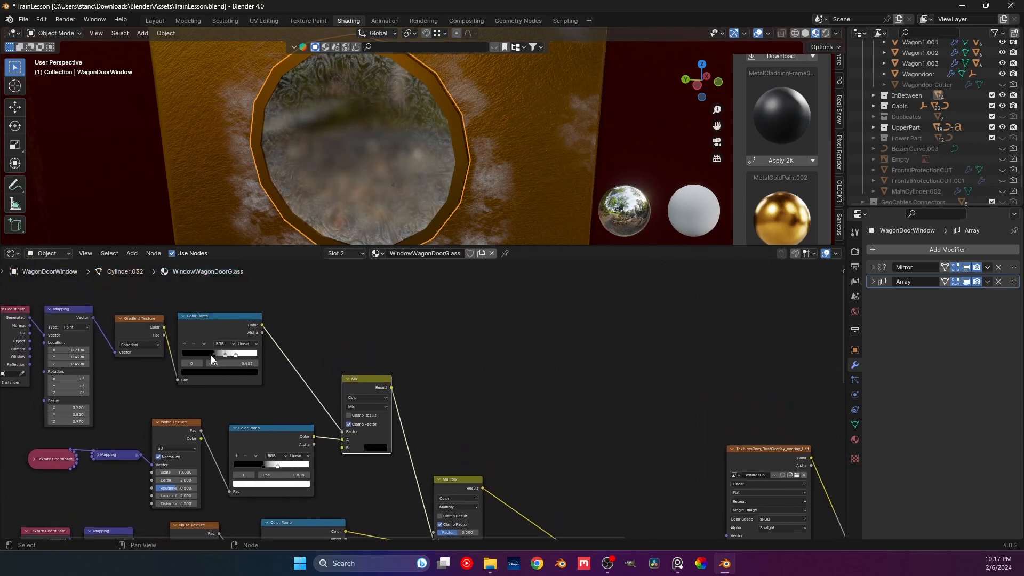
left_click_drag(211, 355, 224, 356)
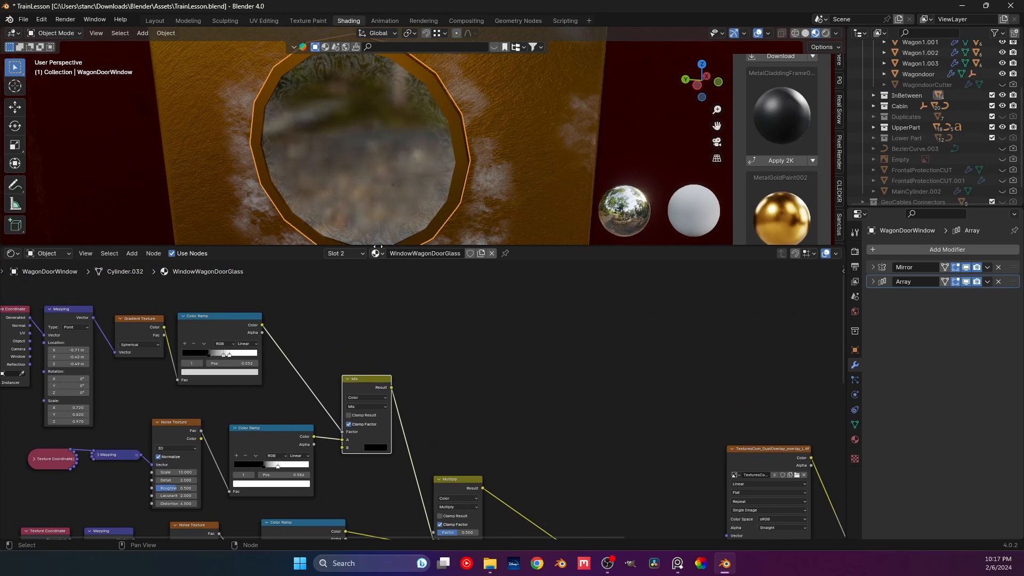
Step: Check the round door window from farther away on the train and save the file
middle_click_drag(366, 216, 498, 105)
scroll(303, 212, "down", 1)
scroll(271, 104, "down", 3)
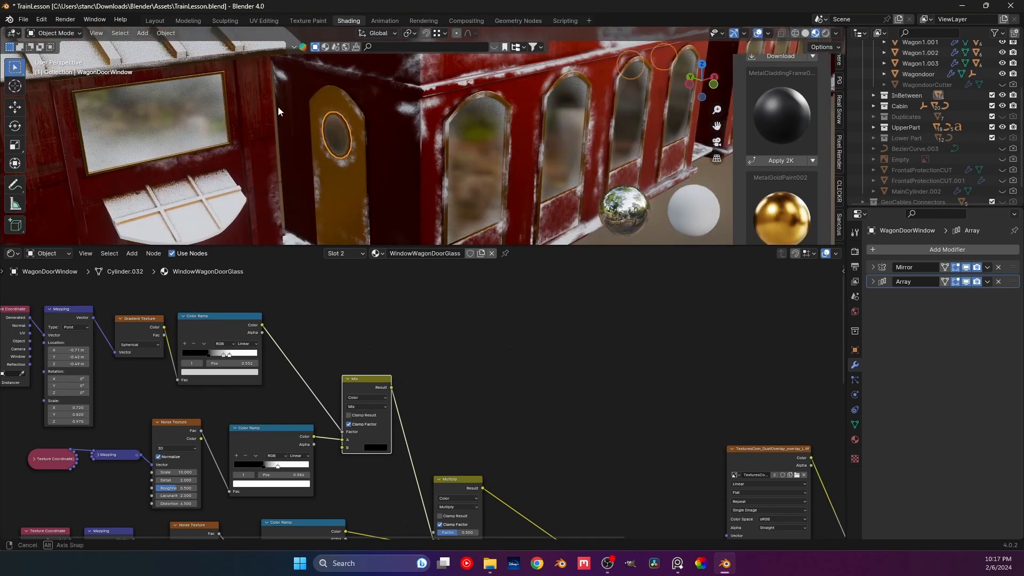
scroll(284, 110, "up", 1)
key("ctrl+s")
Step: Make the front cabin window's Glass material a single-user copy and name it Window1CAbin
scroll(320, 131, "down", 5)
scroll(299, 114, "down", 2)
scroll(260, 122, "up", 6)
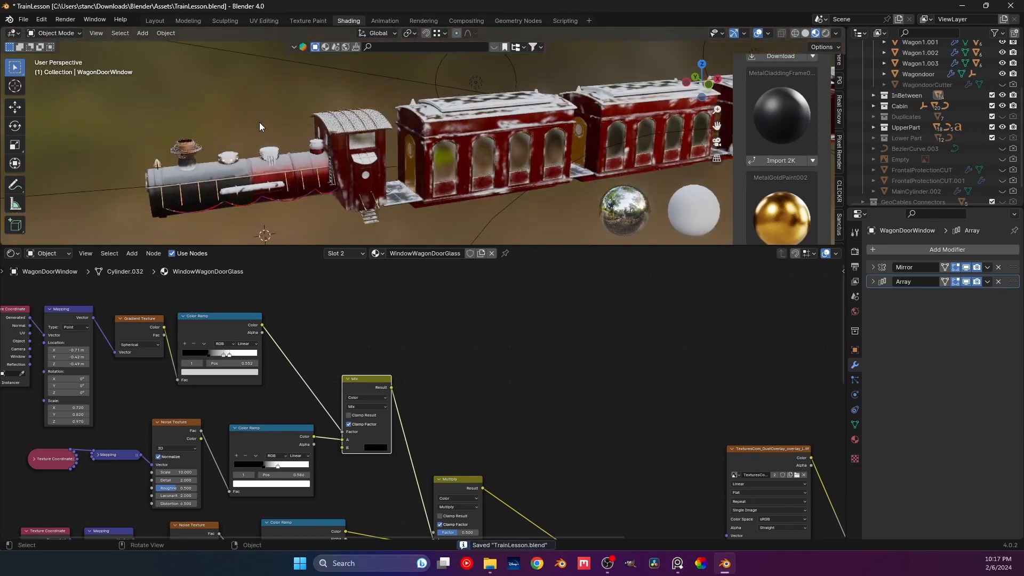
left_click(259, 140)
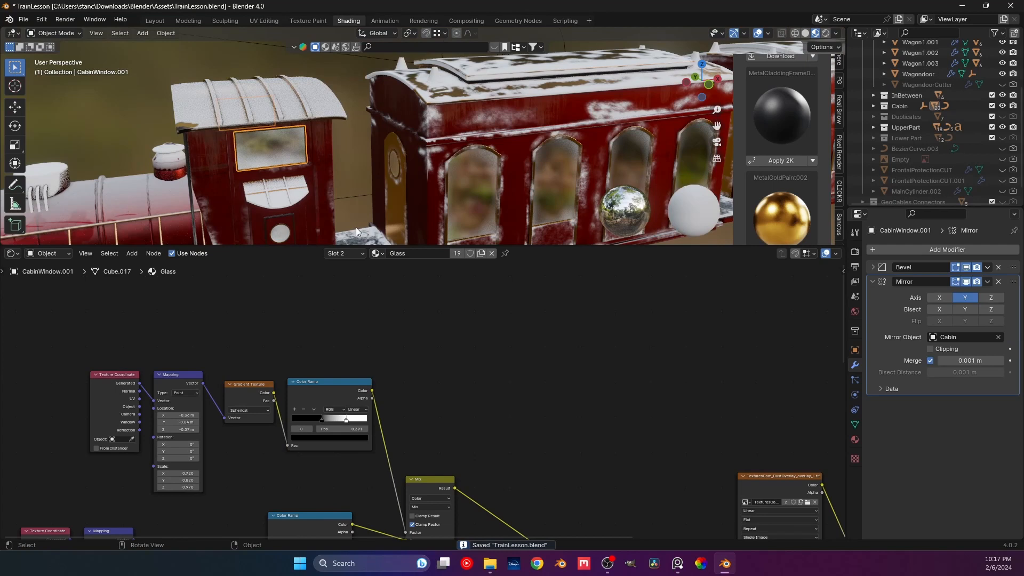
left_click(456, 253)
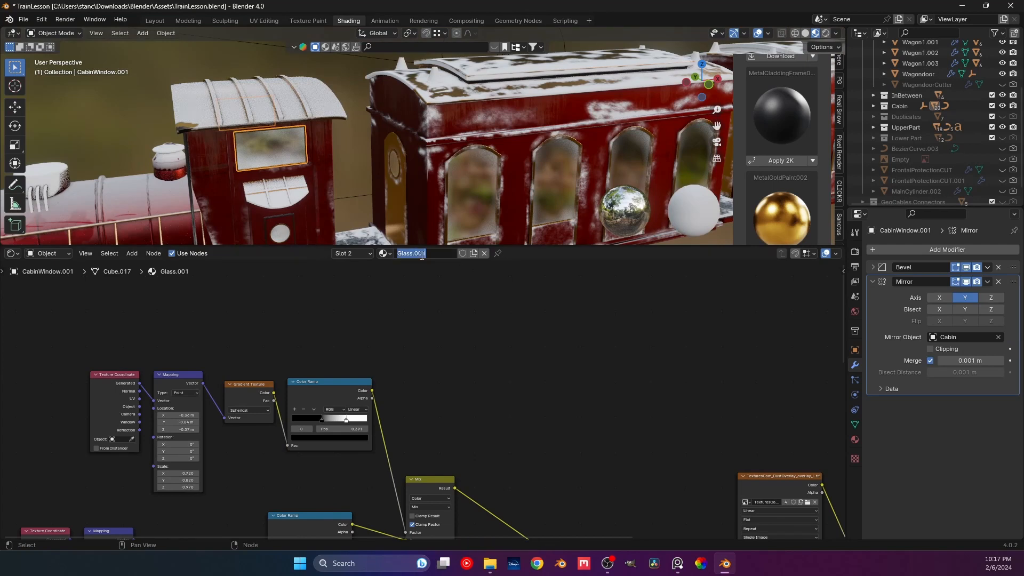
type("Window1CAbin")
key("Return")
Step: Preview the spherical gradient's Color Ramp output on the cabin window
middle_click_drag(398, 303, 408, 304)
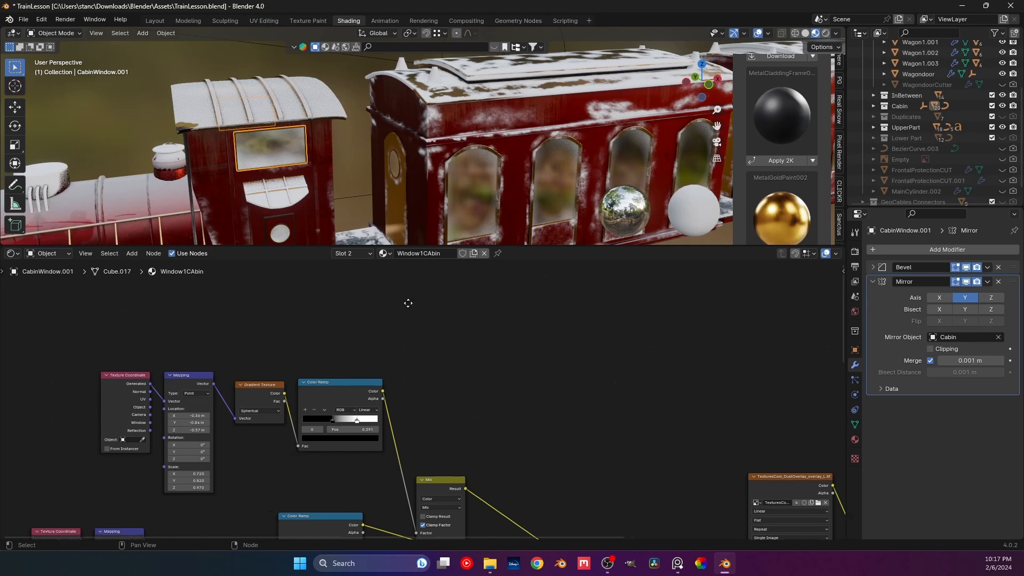
middle_click_drag(348, 324, 334, 263)
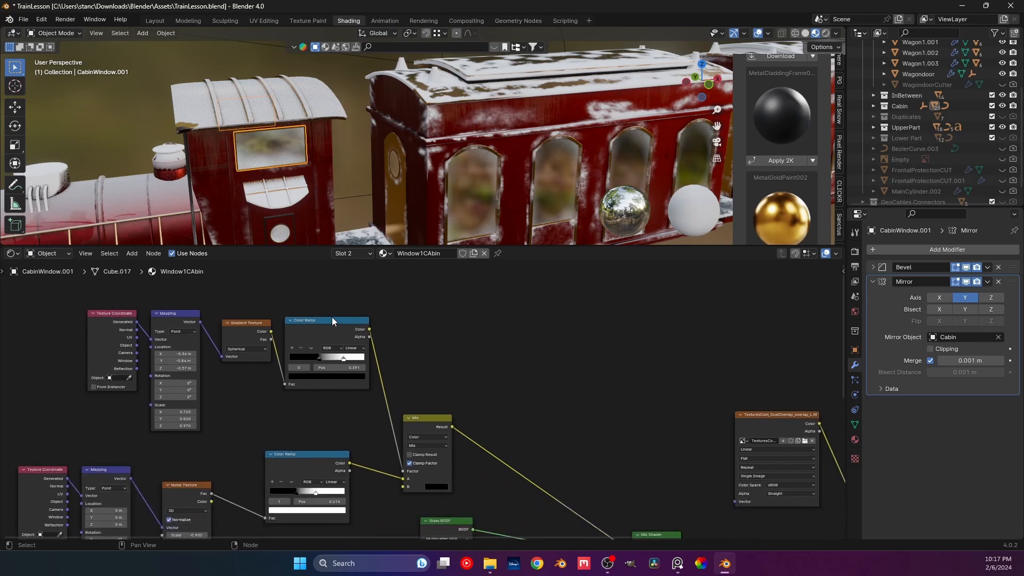
scroll(332, 317, "down", 2)
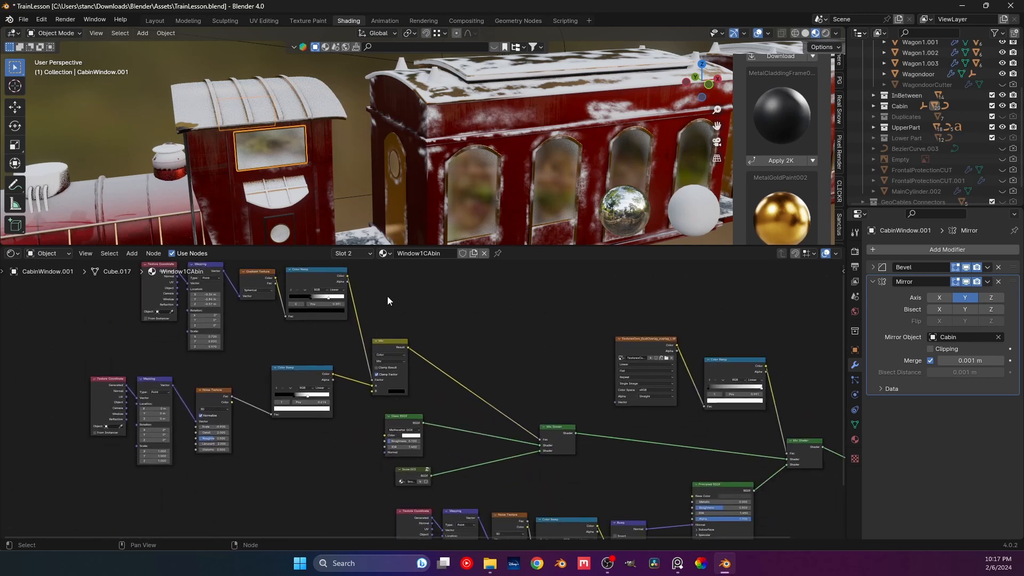
middle_click_drag(319, 179, 338, 229)
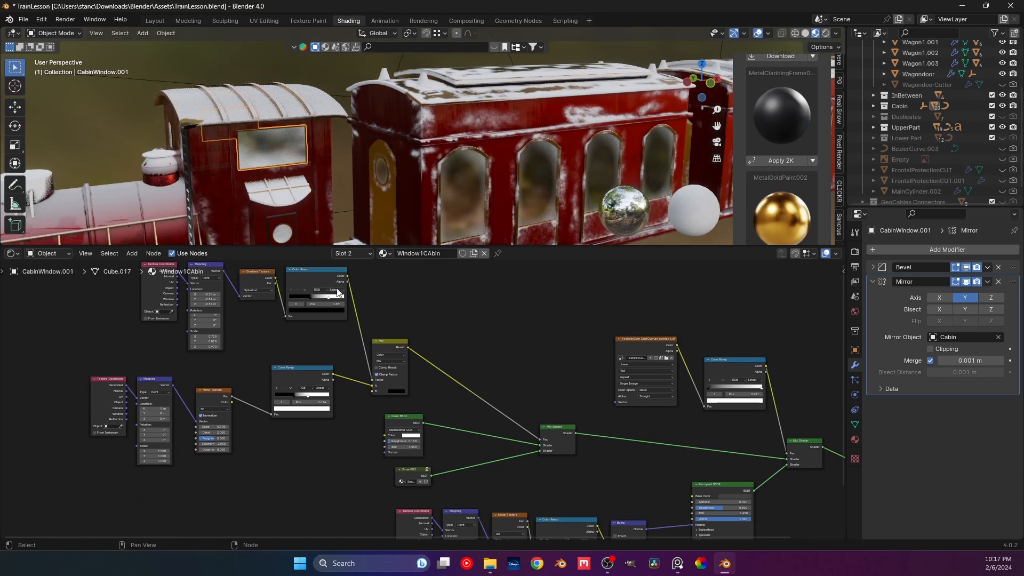
scroll(270, 320, "up", 3)
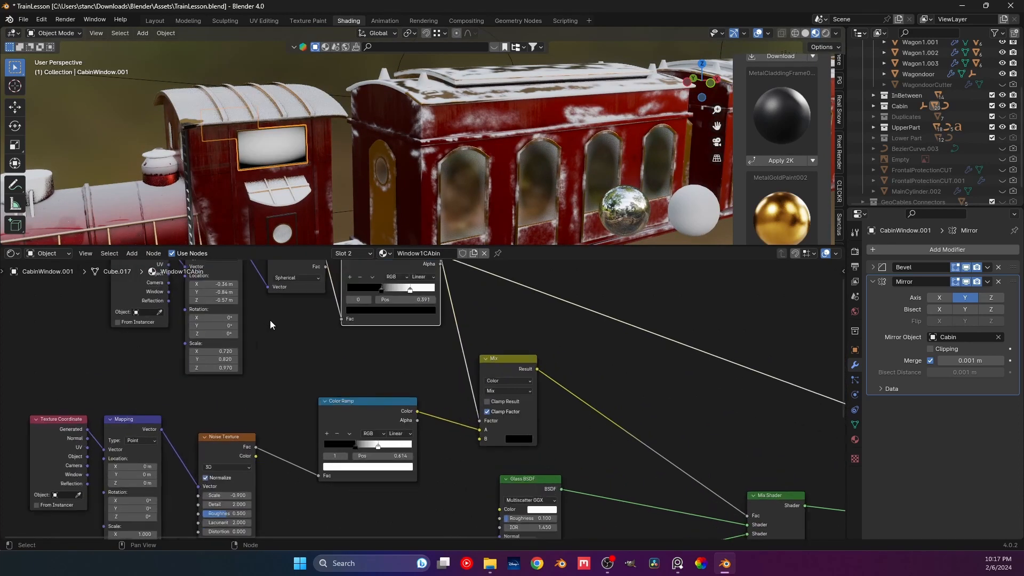
Step: Shift the cabin window's gradient by setting its Mapping location to Y -0.99 m and Z -0.47 m
scroll(269, 319, "up", 1)
middle_click_drag(270, 320, 349, 374)
scroll(355, 378, "up", 2)
left_click_drag(272, 333, 204, 333, "shift")
middle_click_drag(310, 327, 365, 346)
scroll(365, 345, "up", 1)
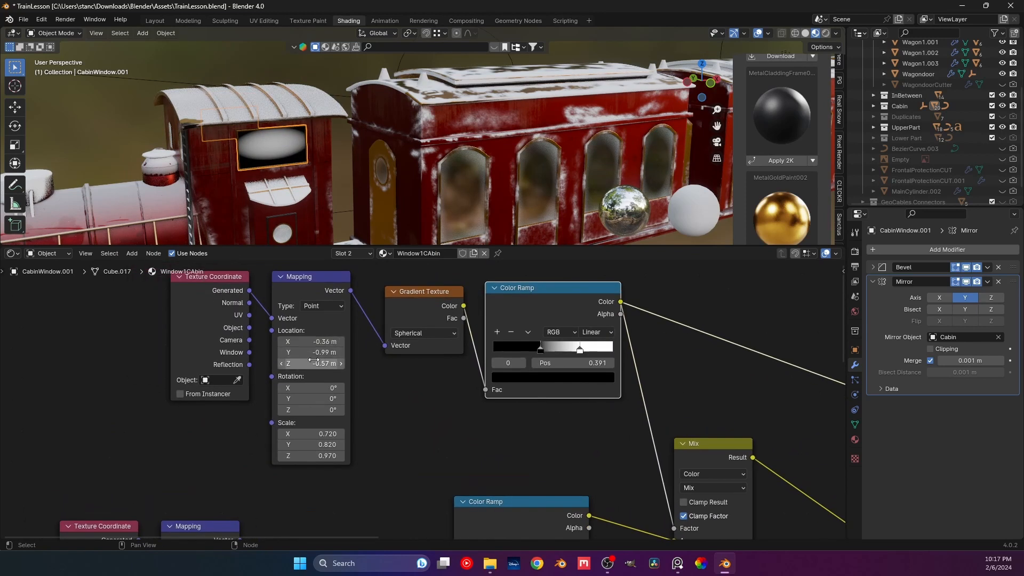
left_click_drag(315, 360, 359, 360, "shift")
Step: Fit the gradient to the cabin window's width with Mapping scale X 0.910 and location X -0.44 m
scroll(286, 188, "up", 4)
middle_click_drag(317, 175, 364, 158)
mouse_move(319, 433)
left_mouse_down("shift")
mouse_move(342, 433)
mouse_move(333, 433)
left_mouse_up("shift")
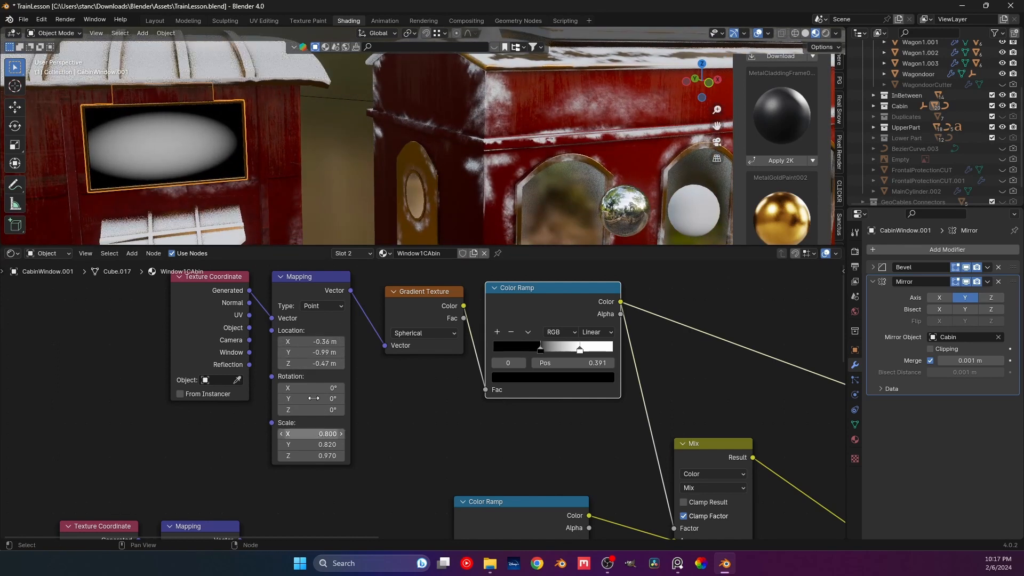
left_click_drag(314, 341, 302, 345, "shift")
left_click_drag(312, 433, 337, 433)
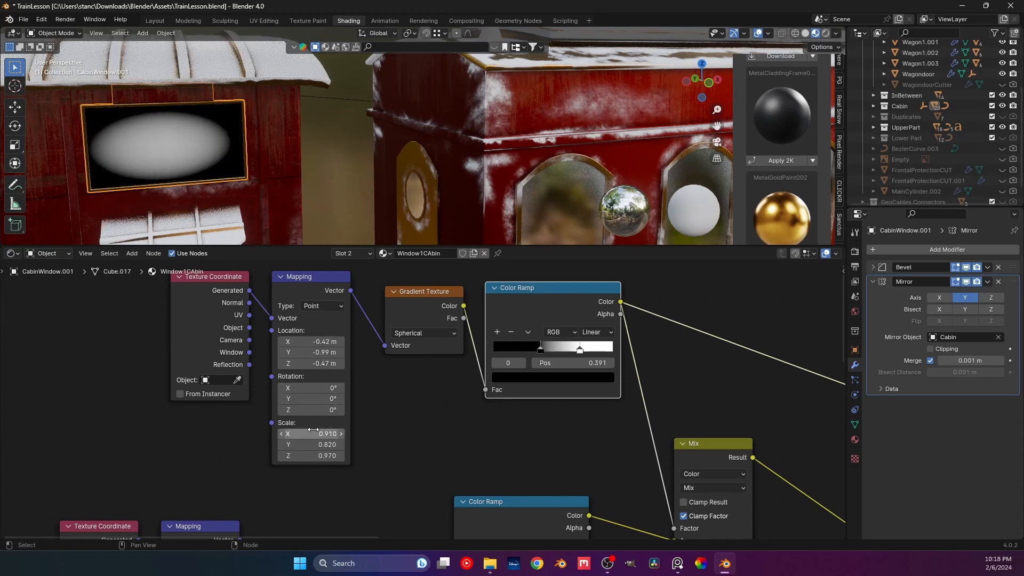
left_click_drag(312, 341, 310, 341)
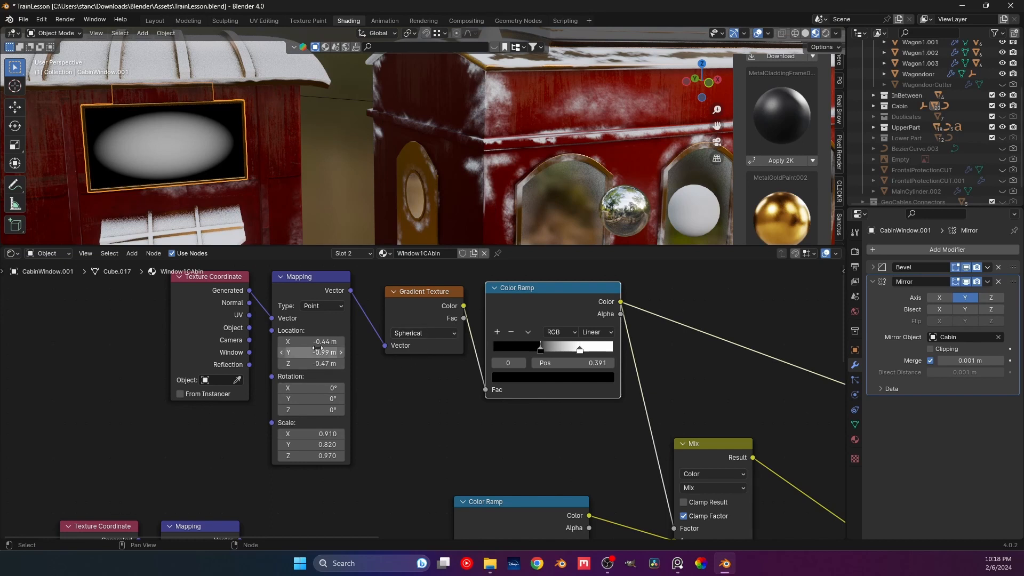
Step: Add a middle stop to the gradient's Color Ramp, set its black stop to 0.368, and set Mapping location X to -0.46 m
mouse_move(540, 349)
left_mouse_down()
mouse_move(527, 351)
mouse_move(535, 350)
left_mouse_up()
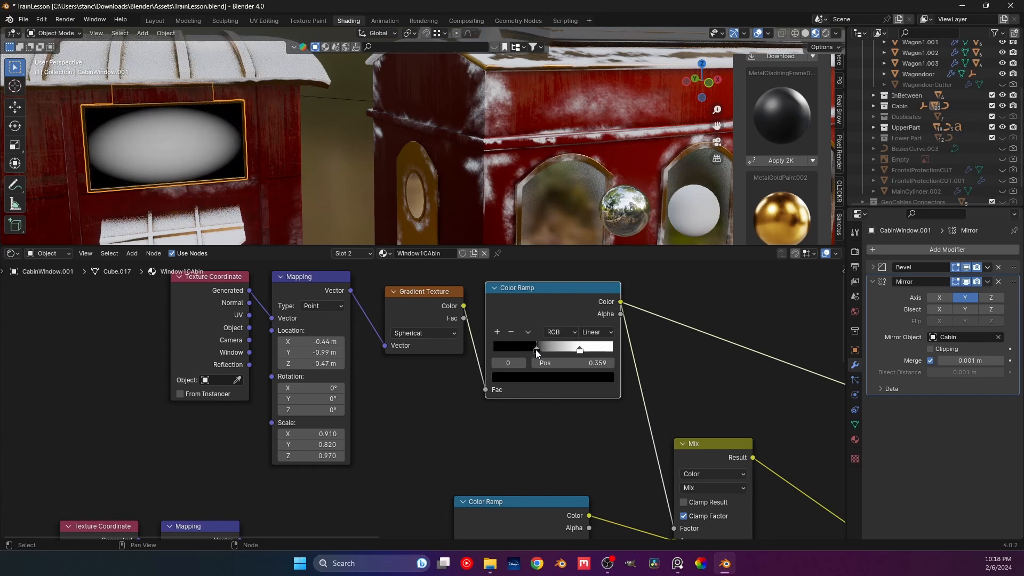
left_click(497, 327)
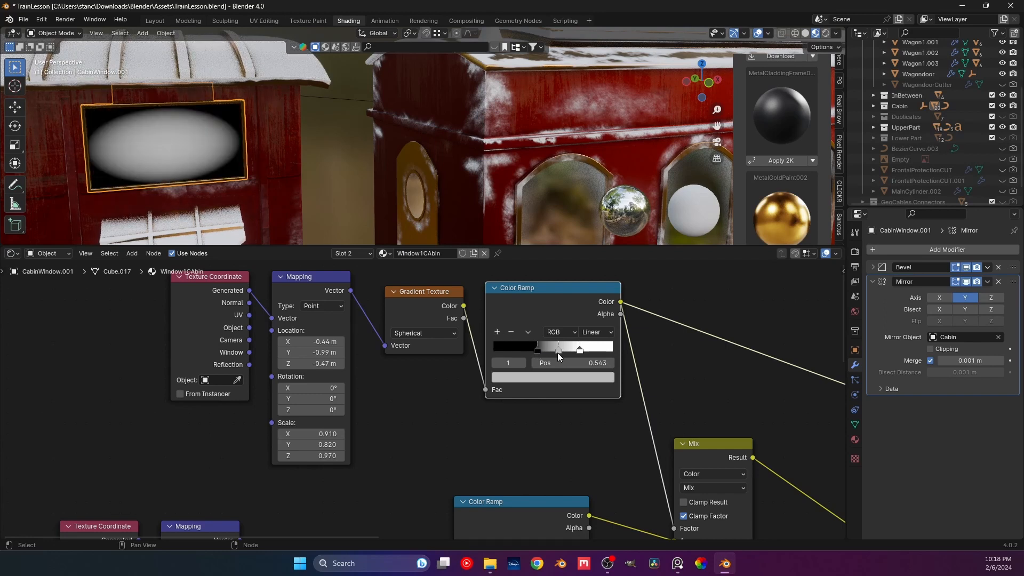
left_click_drag(557, 349, 537, 354)
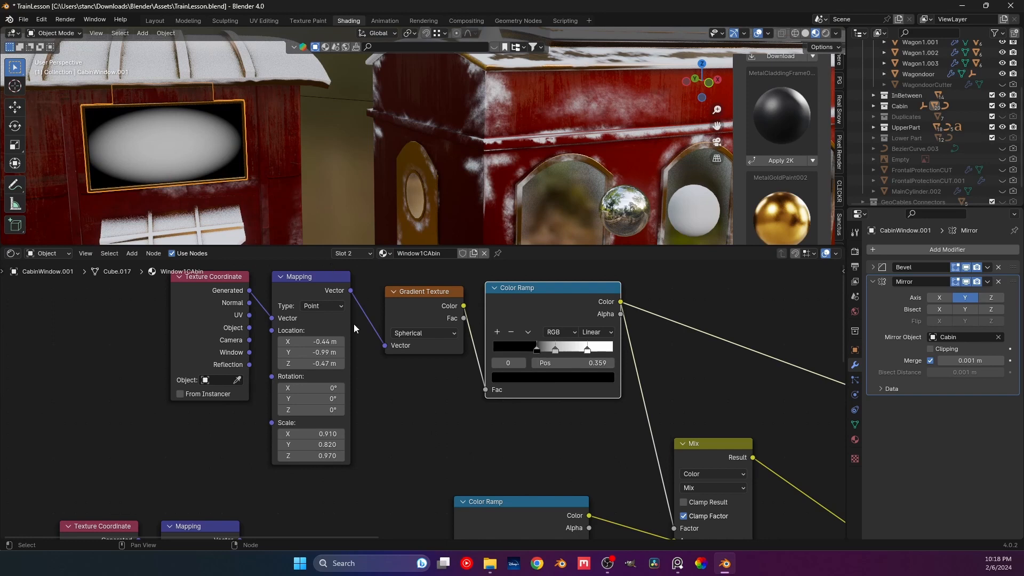
middle_click_drag(280, 228, 259, 219)
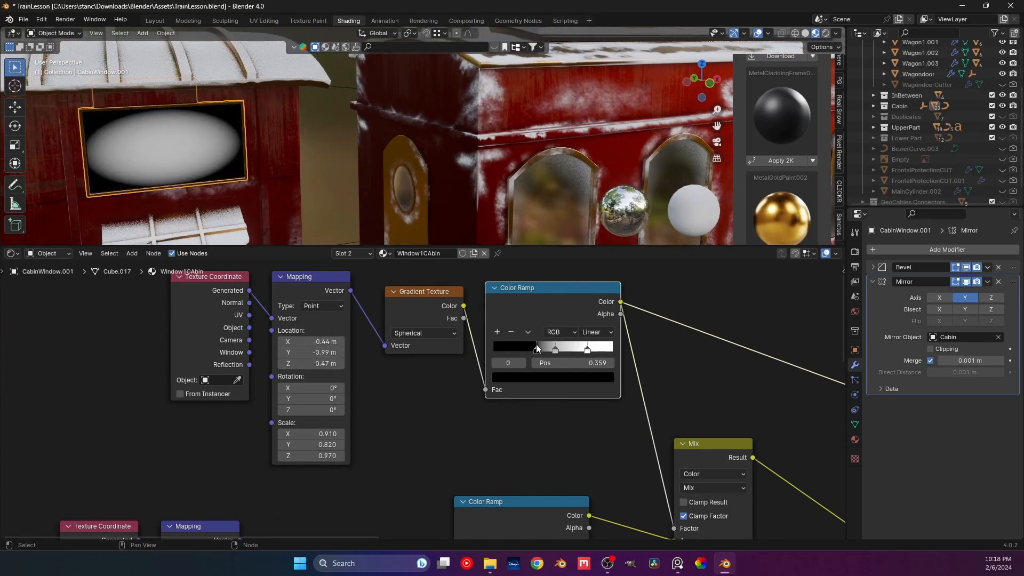
left_click_drag(533, 348, 537, 349)
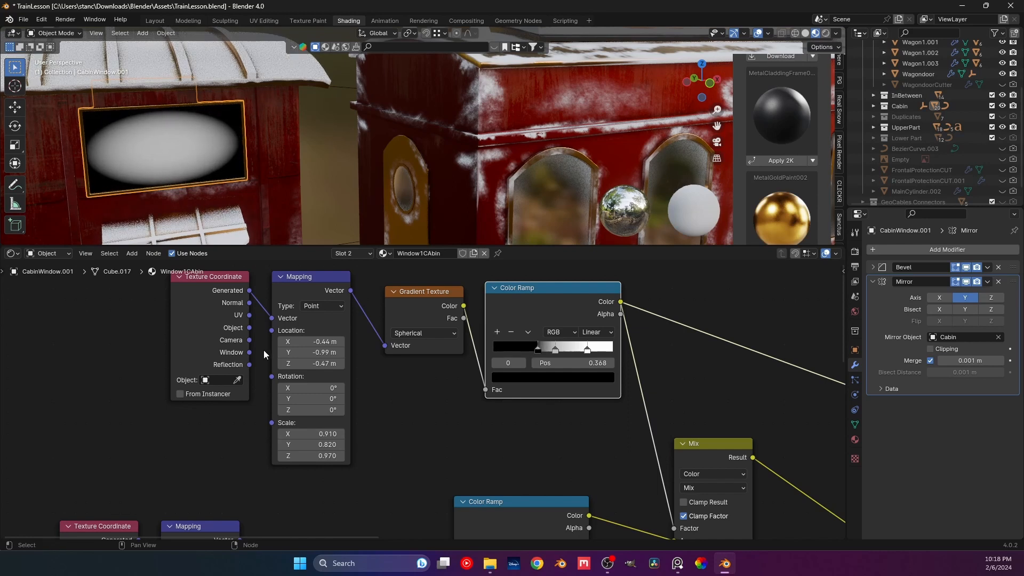
left_click_drag(316, 341, 314, 341)
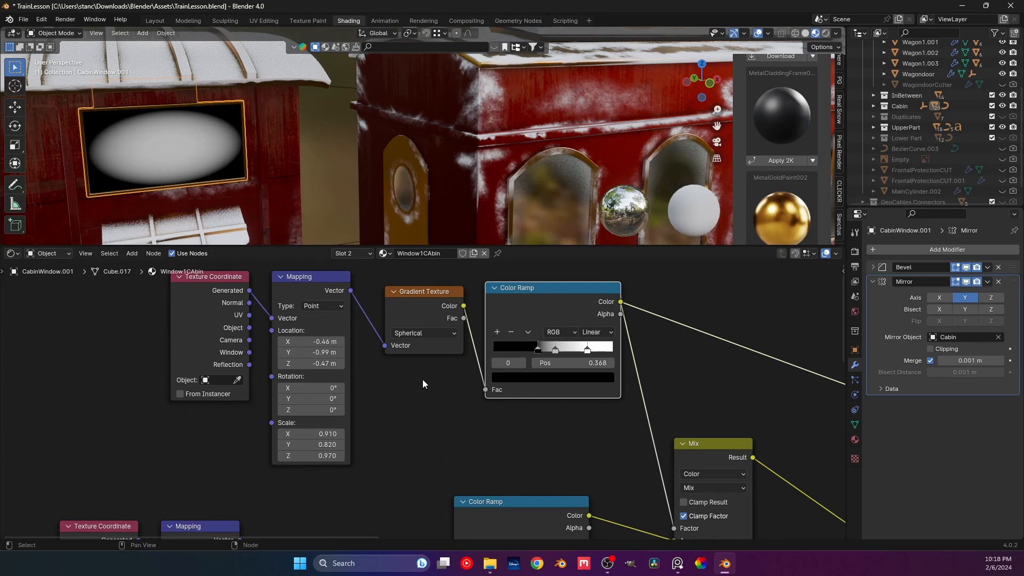
Step: Route the final Mix Shader of Window1CAbin back to the material output
scroll(423, 379, "down", 4)
scroll(530, 458, "down", 4)
middle_click_drag(569, 439, 373, 354)
scroll(375, 354, "up", 1)
left_click(482, 363)
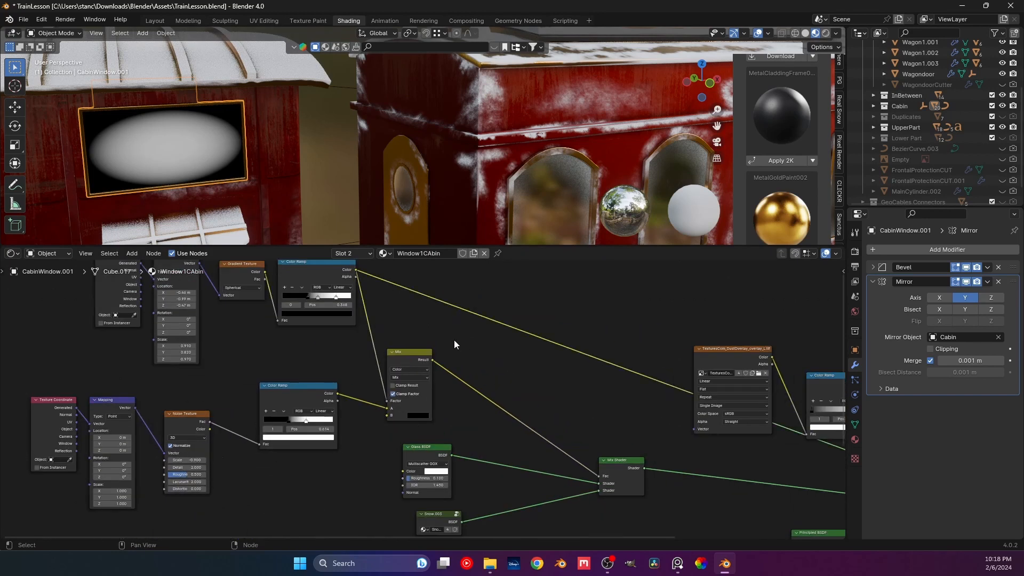
scroll(454, 342, "down", 6)
middle_click_drag(693, 450, 543, 386)
left_click(601, 403, "ctrl+shift")
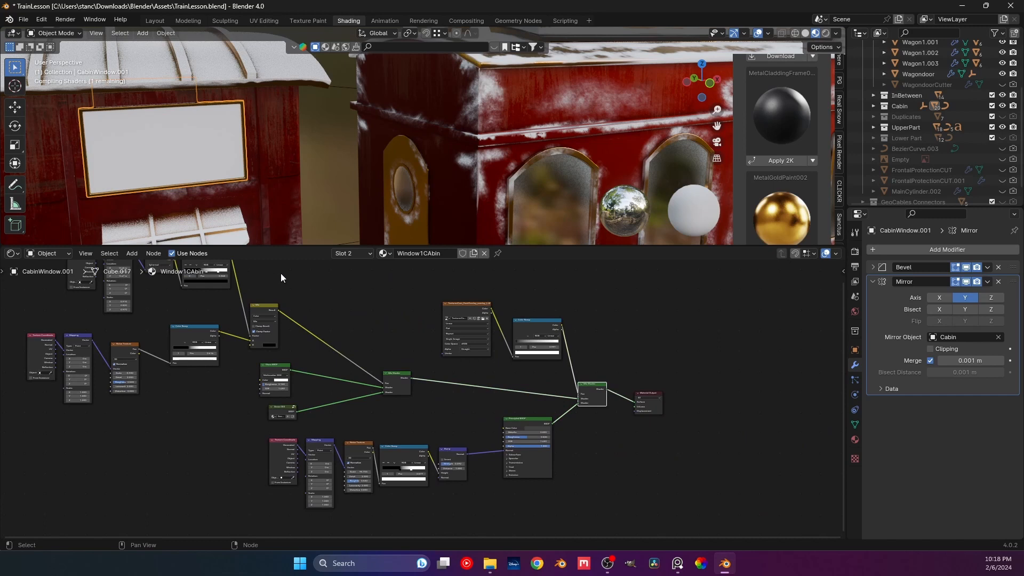
Step: Save the file and inspect the cabin window's glass up close
left_click(332, 277)
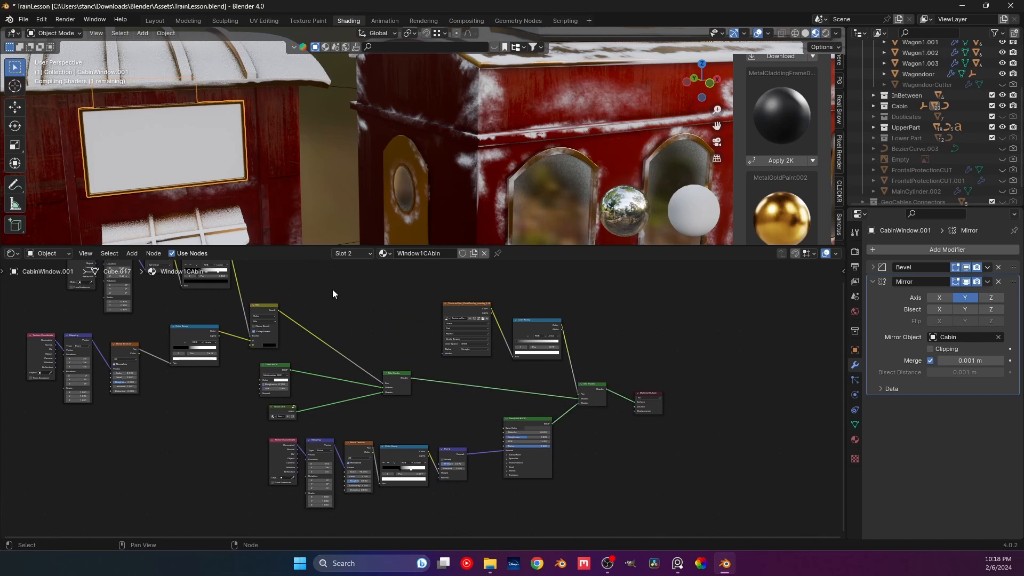
key("ctrl+s")
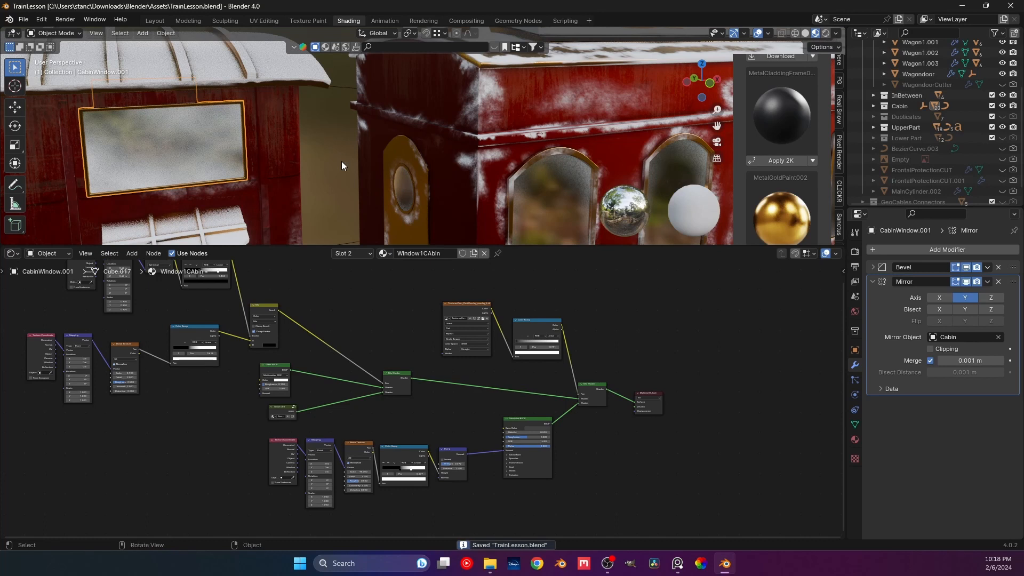
middle_click_drag(339, 161, 275, 149)
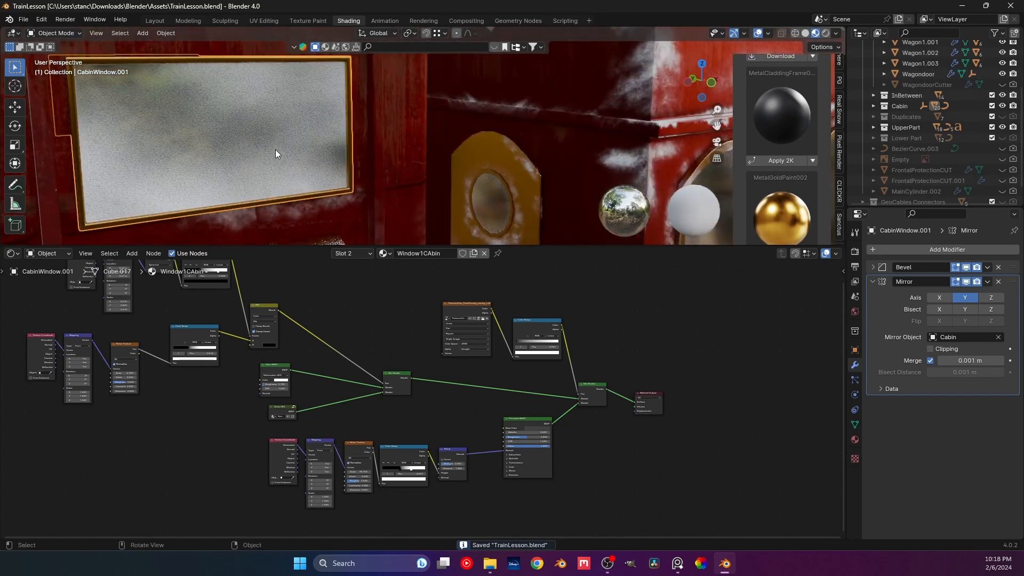
Step: Preview the Mix node that combines the gradient and noise masks on the cabin window
scroll(342, 427, "up", 1)
middle_click_drag(342, 426, 404, 418)
scroll(404, 418, "up", 2)
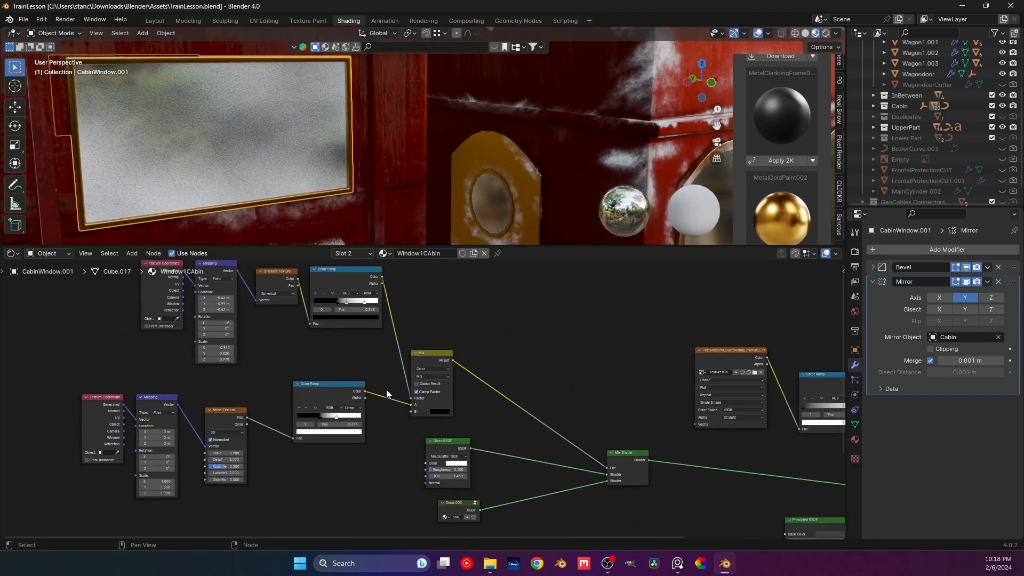
middle_click_drag(365, 389, 382, 400)
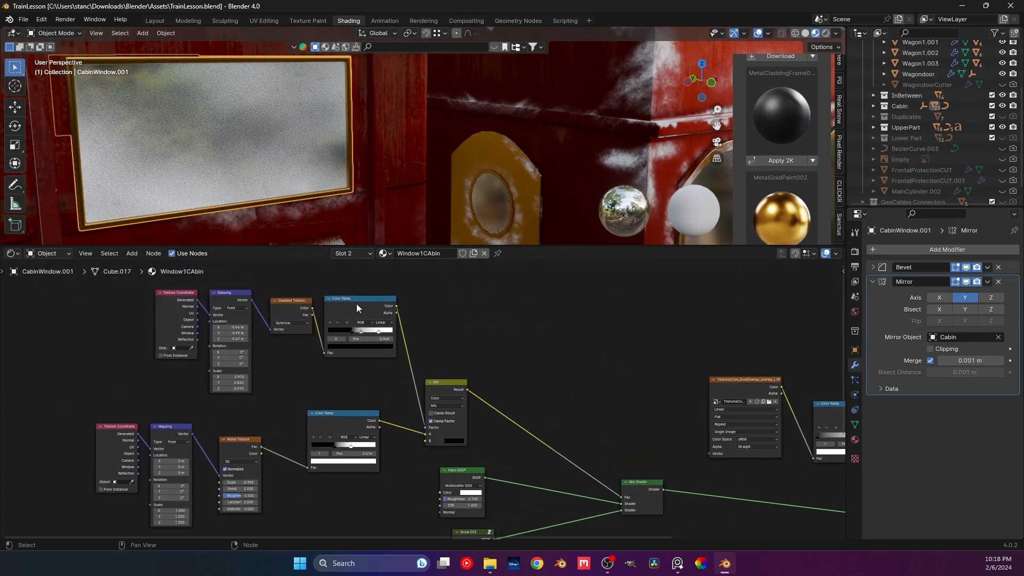
middle_click_drag(356, 303, 380, 317)
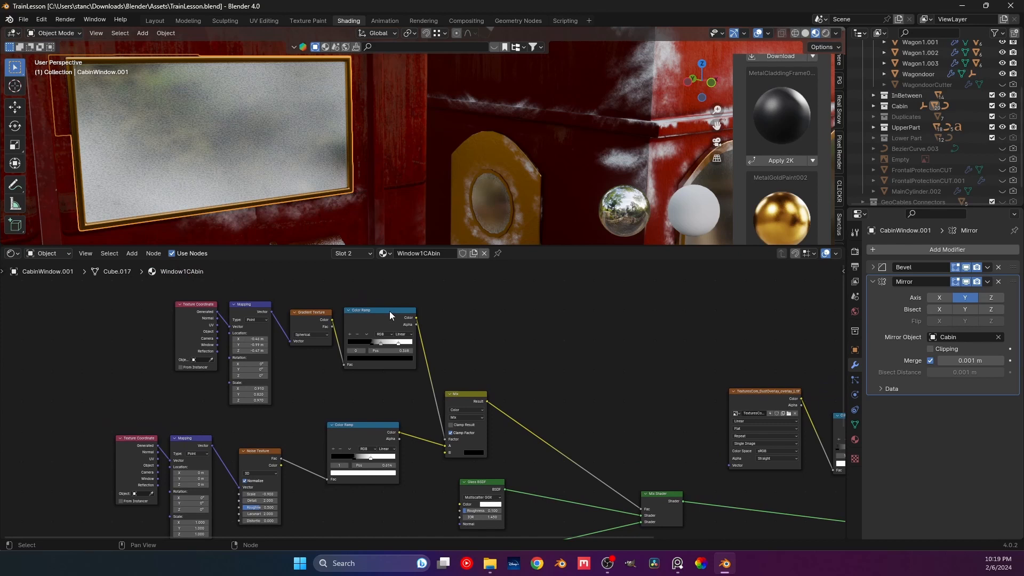
scroll(408, 347, "down", 2)
middle_click_drag(428, 370, 385, 308)
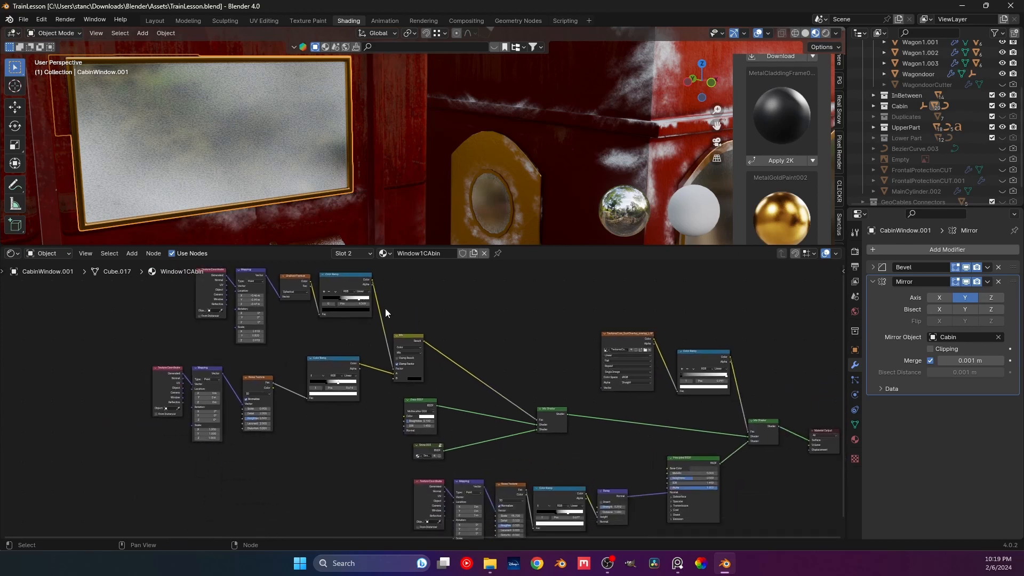
left_click(401, 334, "ctrl+shift")
Step: Set the mask's Noise Texture scale to 10 and route the final Mix Shader back to the material output
scroll(330, 352, "up", 5)
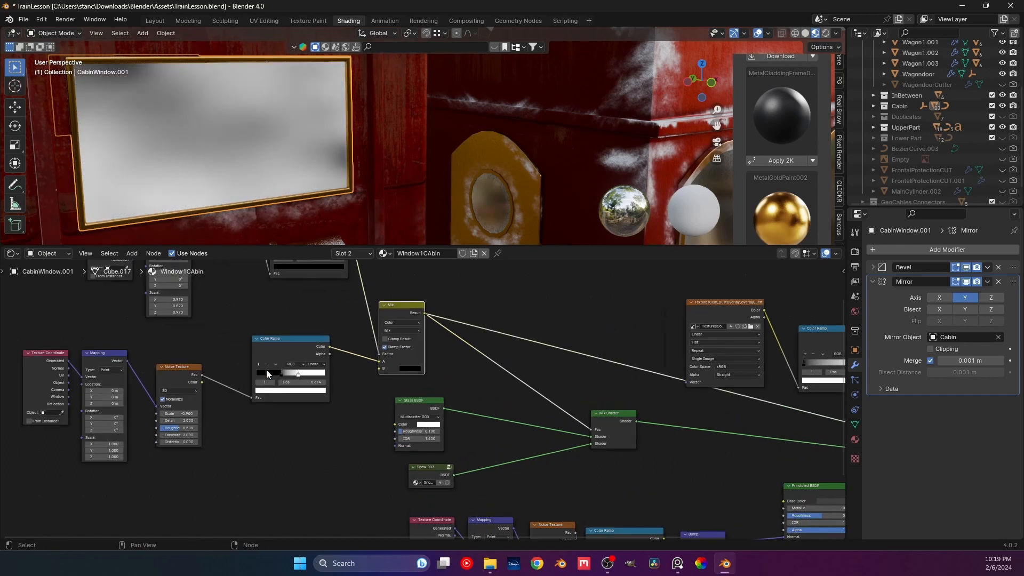
middle_click_drag(196, 389, 331, 404)
scroll(327, 410, "up", 1)
left_click_drag(308, 433, 370, 433)
key("Home")
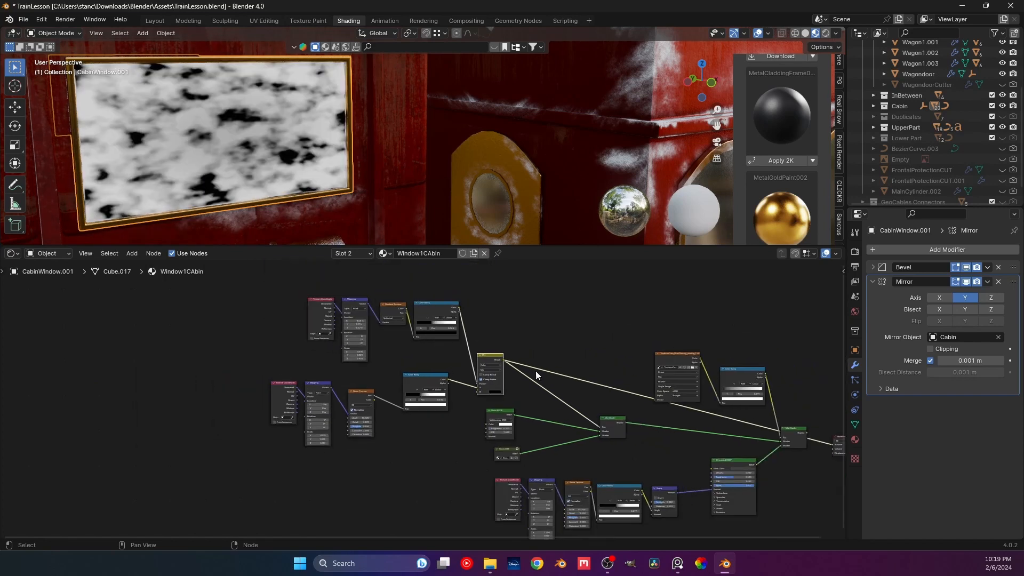
left_click(697, 408, "ctrl+shift")
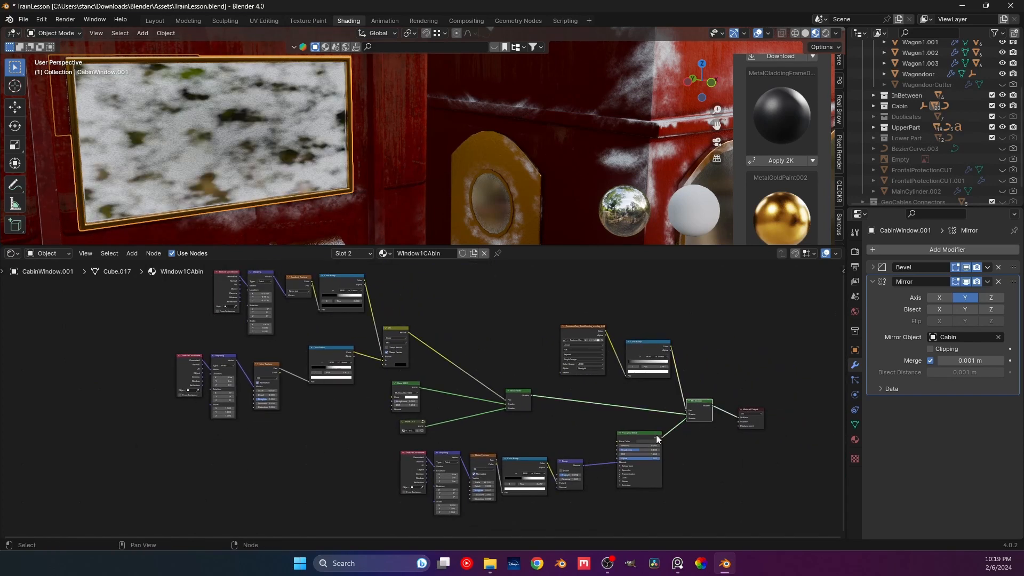
Step: Set the noise Color Ramp's white stop to 0.609 and the gradient Color Ramp's last stop to 0.795
scroll(386, 335, "up", 3)
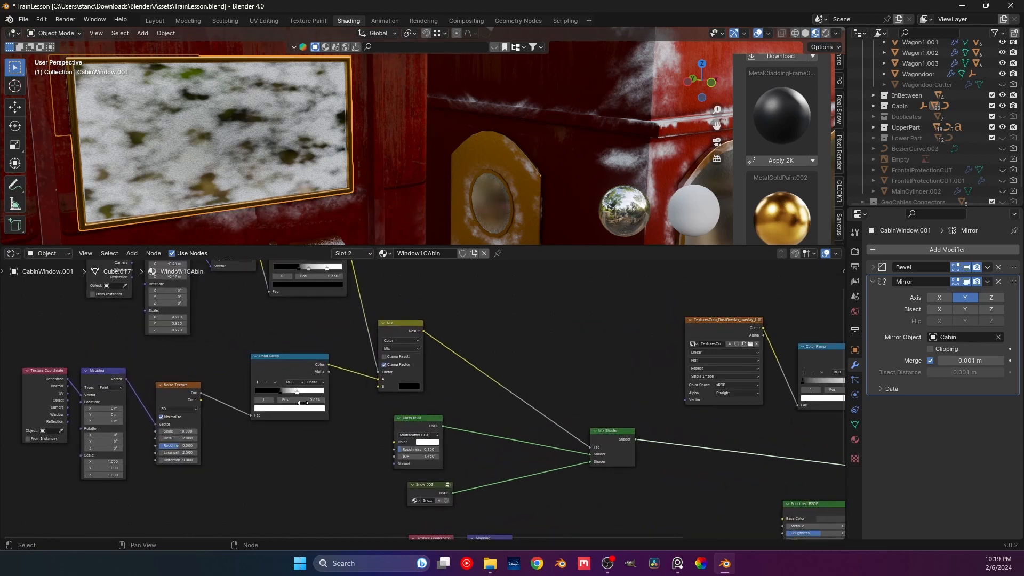
mouse_move(280, 390)
left_mouse_down()
mouse_move(267, 389)
mouse_move(337, 401)
mouse_move(289, 390)
left_mouse_up()
left_click(322, 397)
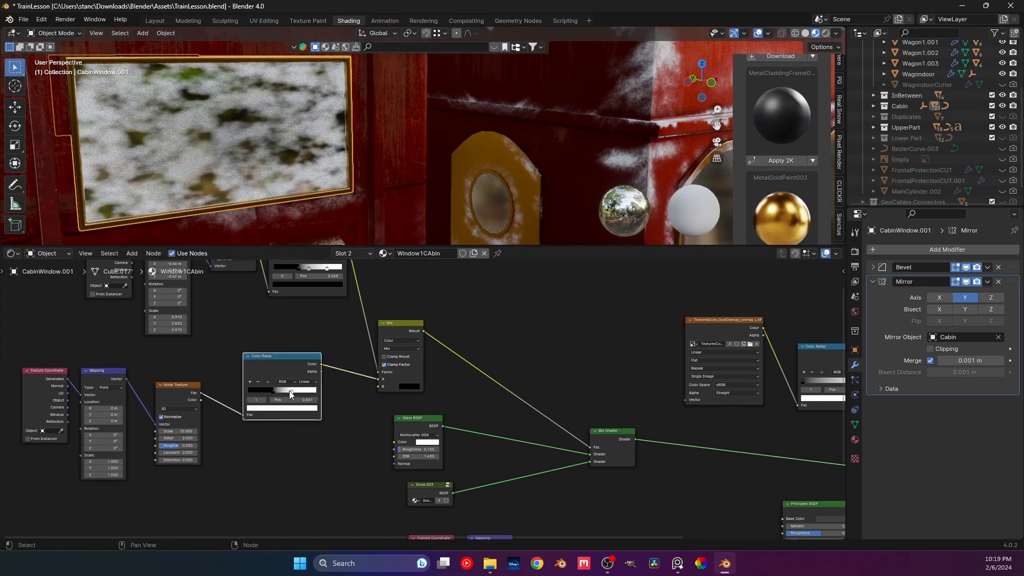
middle_click_drag(323, 325, 348, 372)
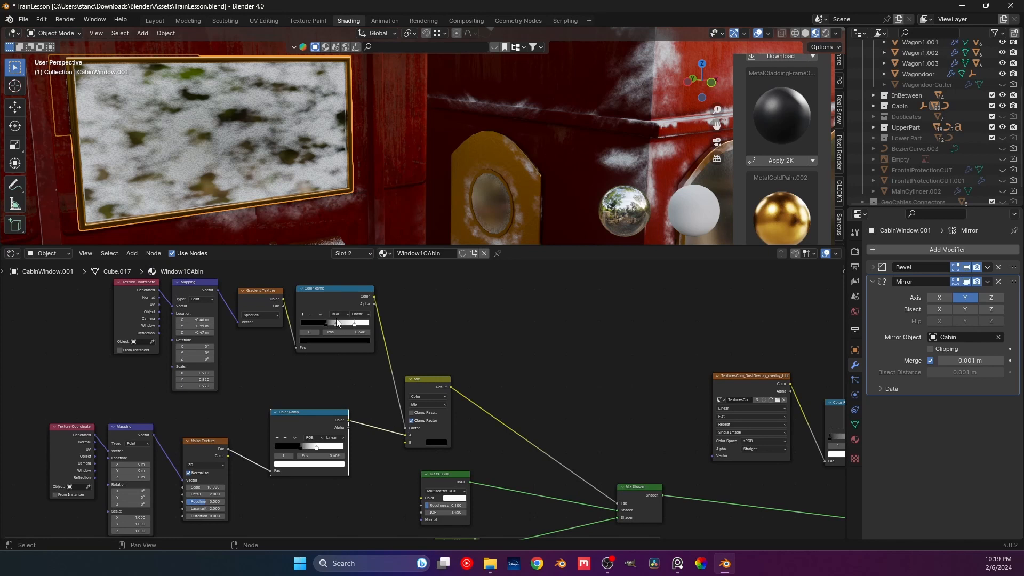
scroll(336, 318, "up", 1)
left_click_drag(295, 304, 338, 324)
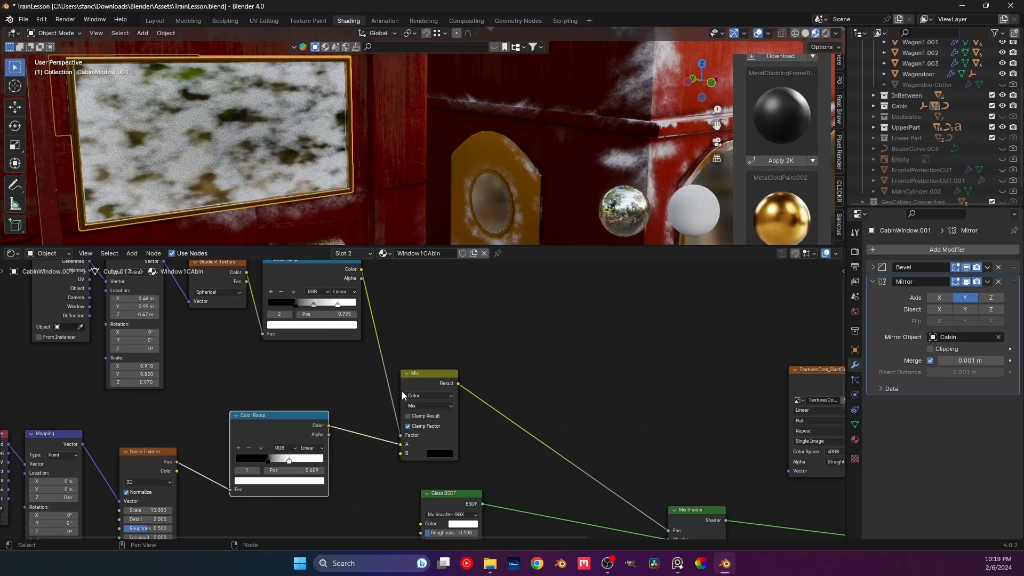
Step: Preview the Mix node, move the noise ramp's link from input A to B, and make color A black
left_click(428, 380, "ctrl+shift")
middle_click_drag(440, 406, 447, 356)
scroll(447, 357, "up", 1)
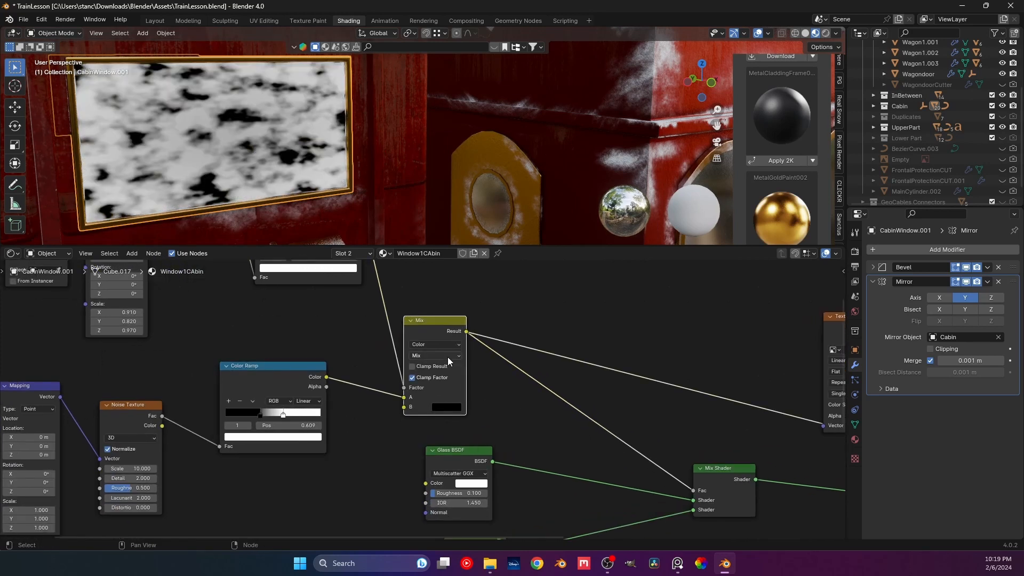
left_click_drag(400, 398, 403, 407)
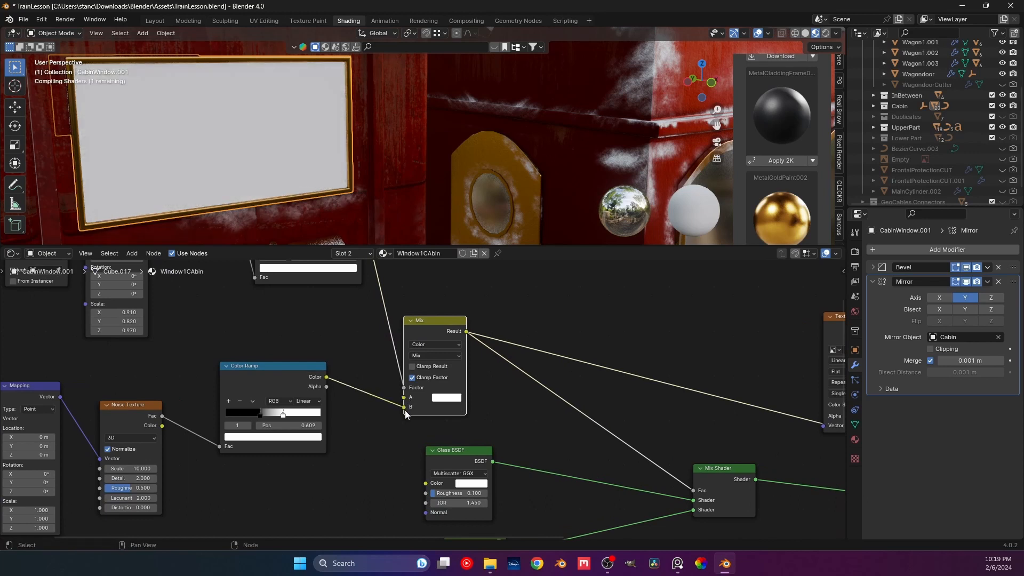
left_click(441, 403)
left_click_drag(522, 288, 522, 333)
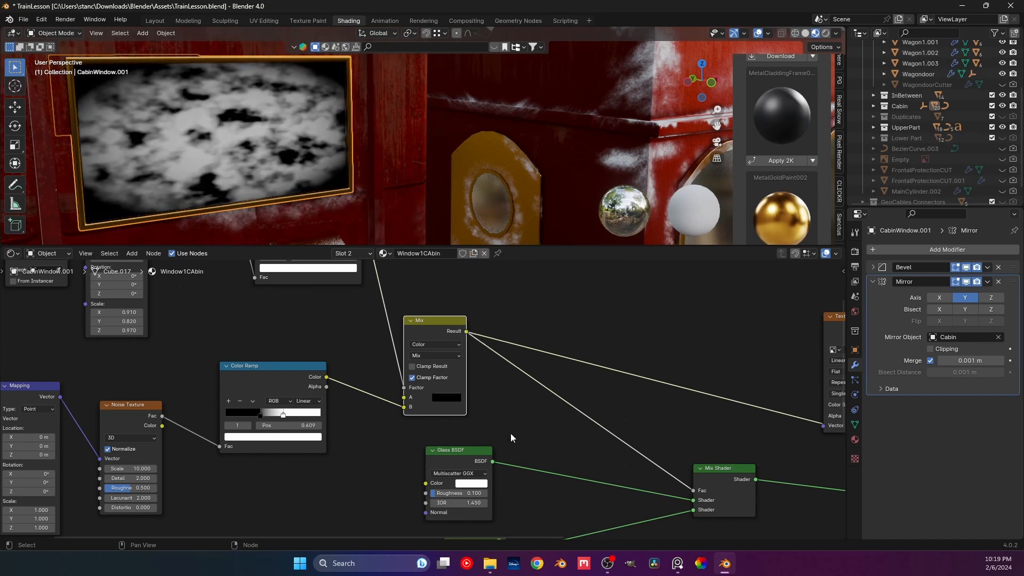
Step: Reconnect the final Mix Shader to the material output to show the full glass material
middle_click_drag(672, 466, 342, 410)
middle_click_drag(541, 434, 256, 401)
left_click(532, 407, "ctrl+shift")
left_click(591, 343)
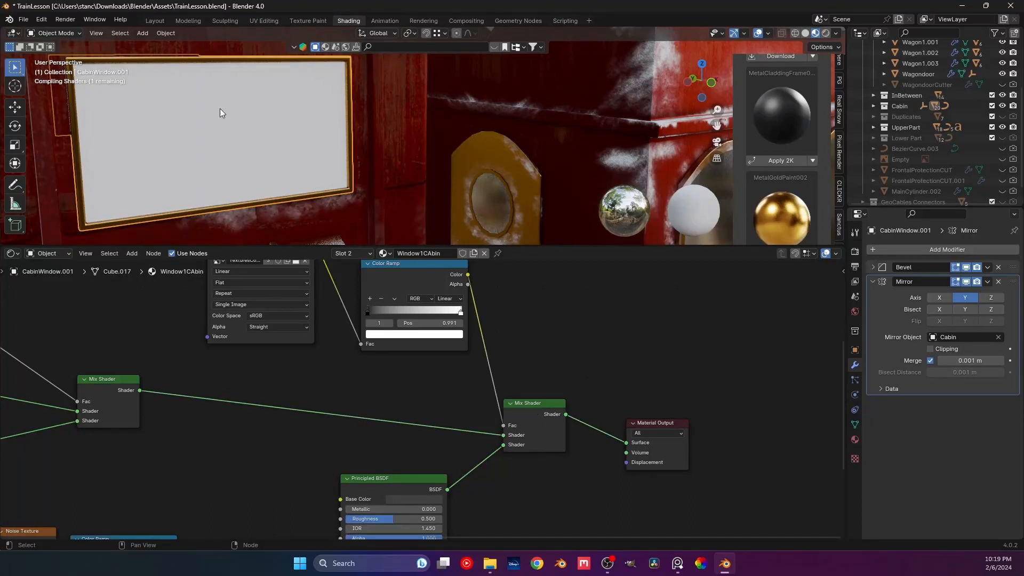
Step: Try the noise ramp in the Mix node's A input with different B color brightness, and return the link to B
middle_click_drag(88, 311, 343, 352)
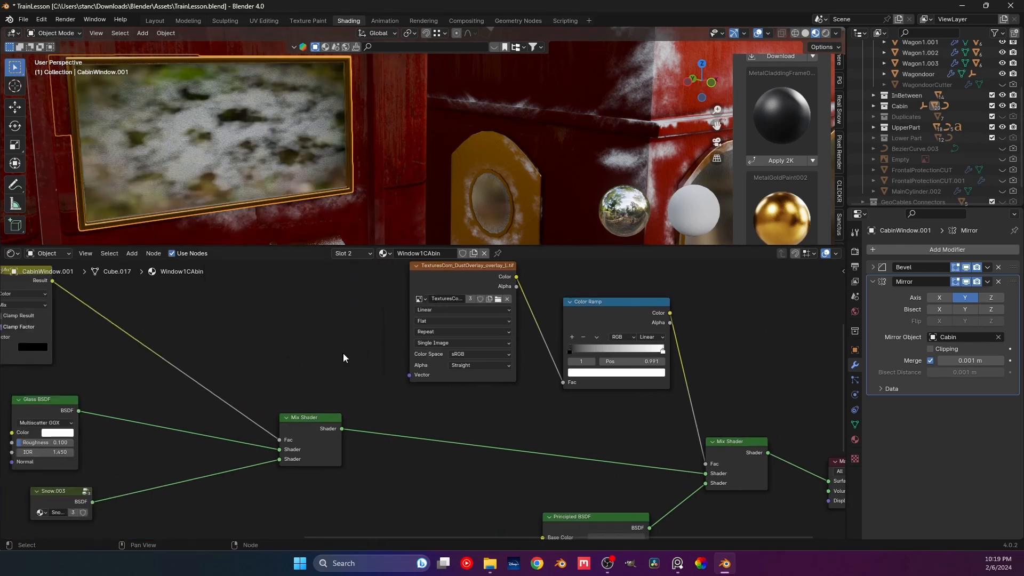
middle_click_drag(146, 333, 461, 363)
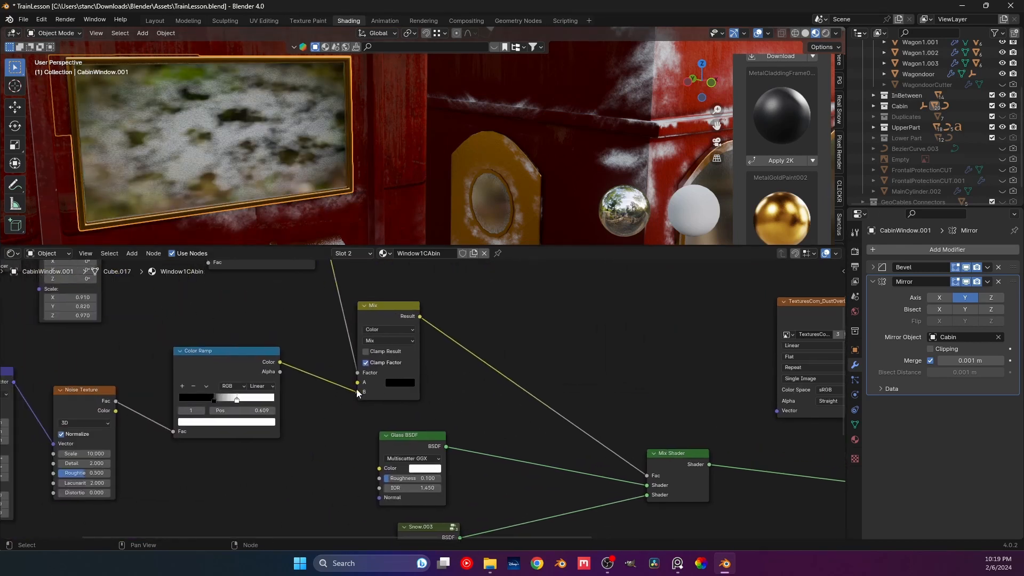
left_click_drag(357, 392, 358, 383)
left_click(404, 392)
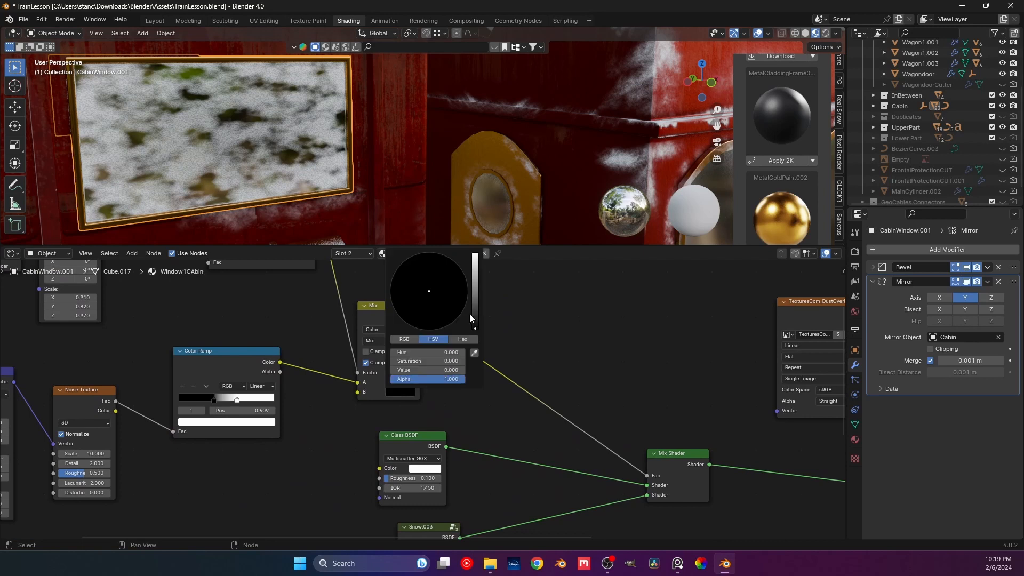
left_click_drag(475, 272, 475, 329)
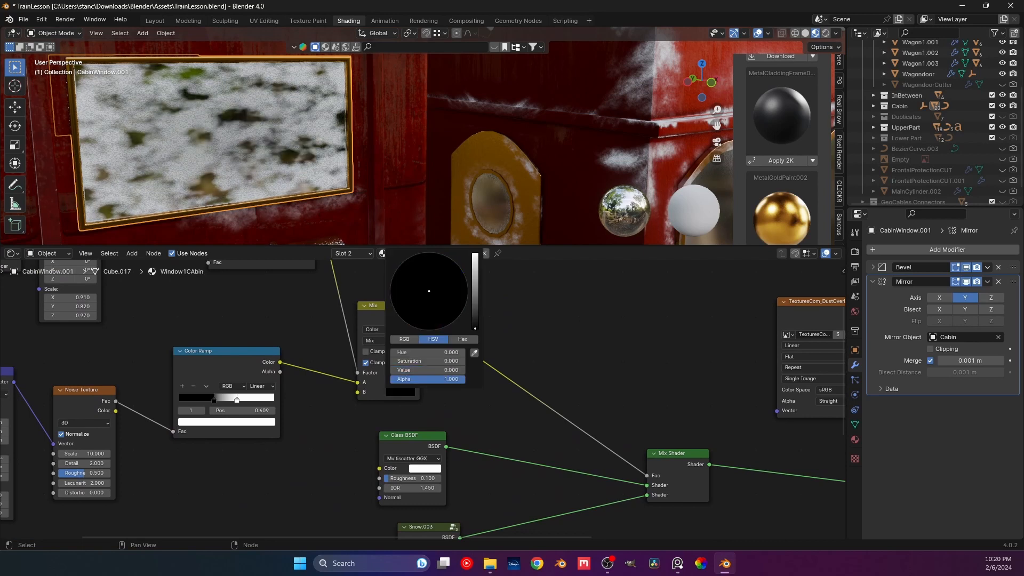
left_click_drag(357, 383, 358, 392)
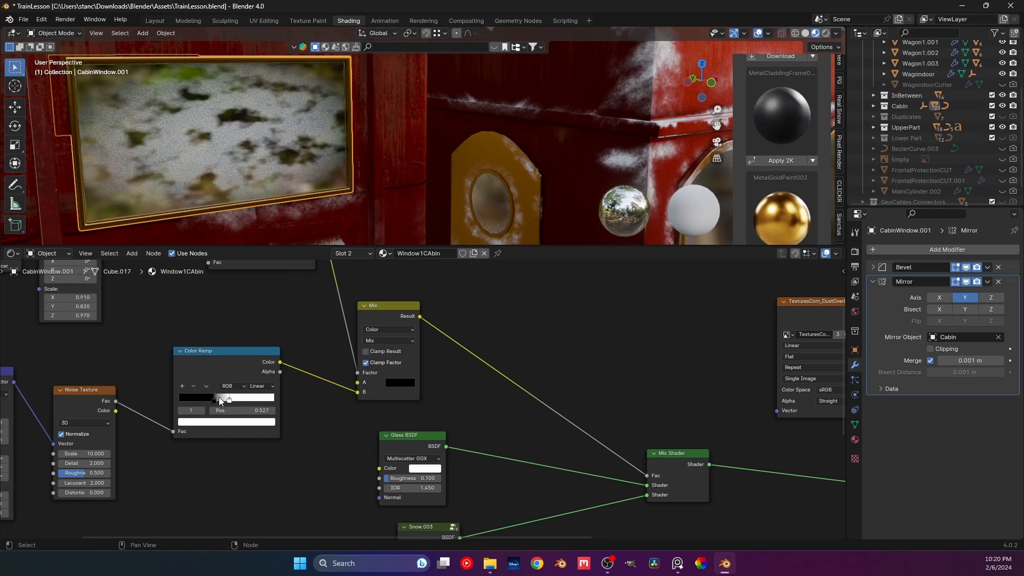
Step: Set the noise ramp's black stop to 0.377, and reverse the gradient ramp to run white to black with its middle stop at 0.166
mouse_move(215, 398)
left_mouse_down()
mouse_move(247, 403)
mouse_move(181, 399)
mouse_move(242, 401)
mouse_move(214, 399)
left_mouse_up()
middle_click_drag(267, 312, 275, 425)
left_click_drag(261, 338, 241, 346)
left_click(281, 345)
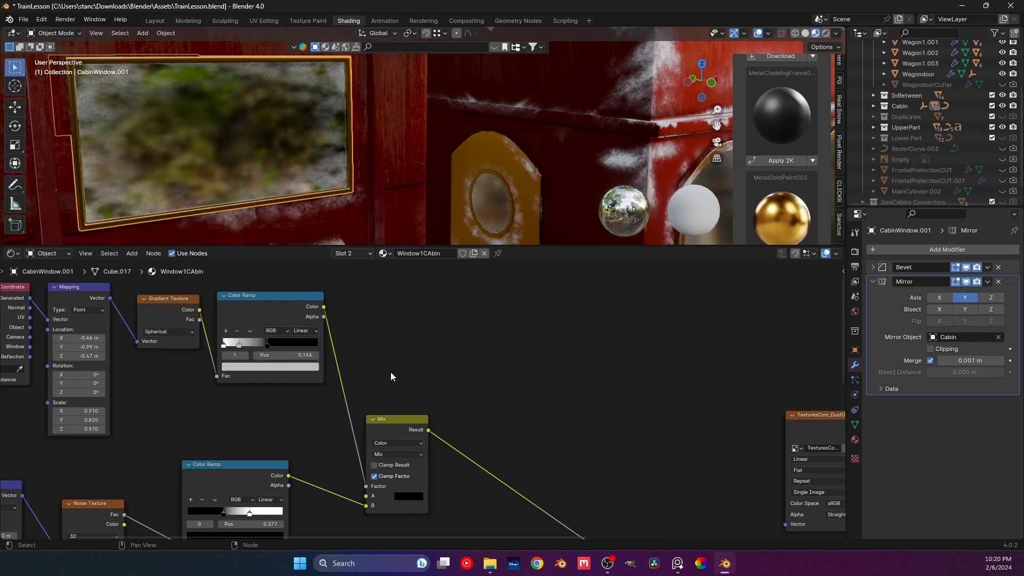
Step: Raise the mask's Noise Texture scale strongly for fine speckles, and set the gradient ramp's black stop to 0.405
scroll(352, 398, "down", 4)
middle_click_drag(352, 399, 380, 308)
left_click_drag(189, 431, 287, 430)
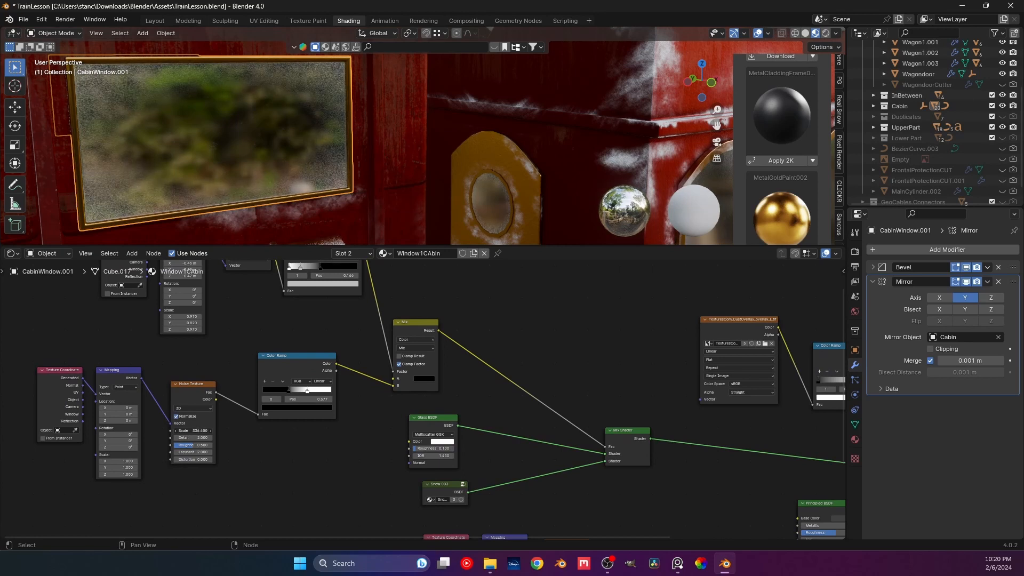
scroll(326, 290, "up", 3)
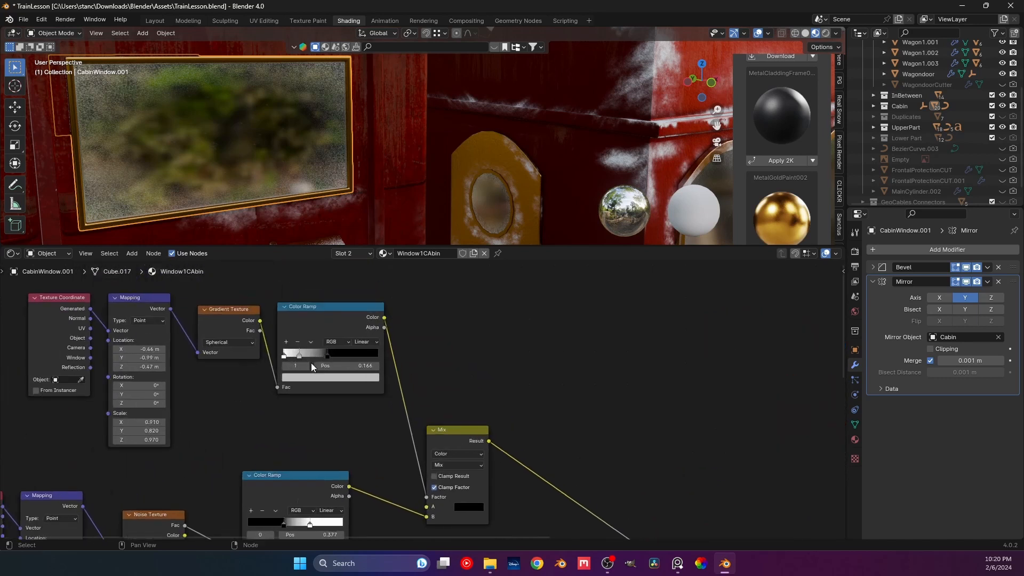
left_click(314, 353)
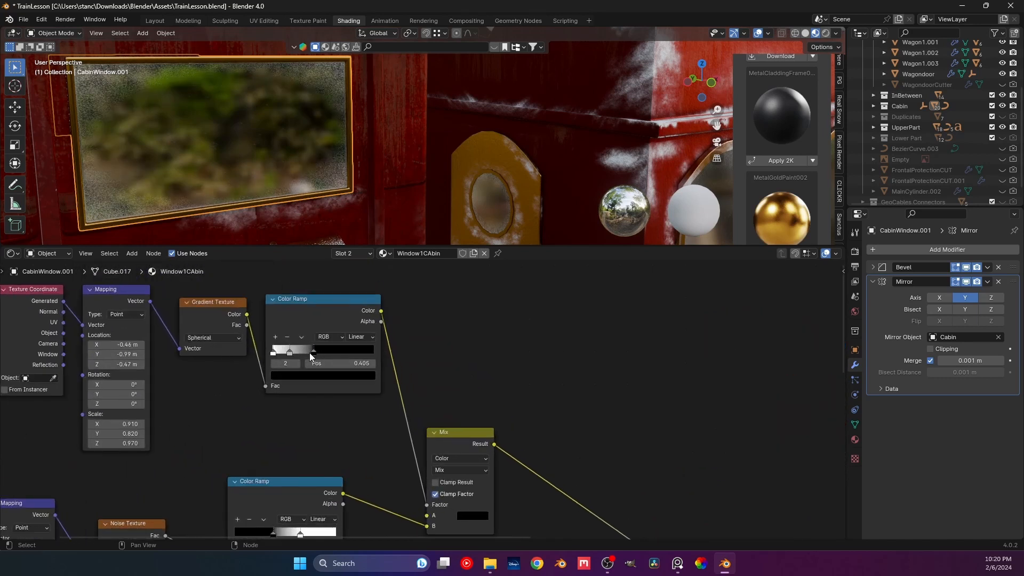
Step: Save the file, select the round cabin door window, and inspect the windows along the whole train
scroll(322, 165, "down", 5)
mouse_move(373, 146)
middle_mouse_down()
mouse_move(408, 142)
mouse_move(378, 183)
mouse_move(385, 190)
mouse_move(388, 142)
middle_mouse_up()
key("ctrl+s")
left_click(386, 193)
scroll(367, 151, "down", 4)
middle_click_drag(358, 177, 326, 137, "shift")
scroll(409, 173, "up", 3)
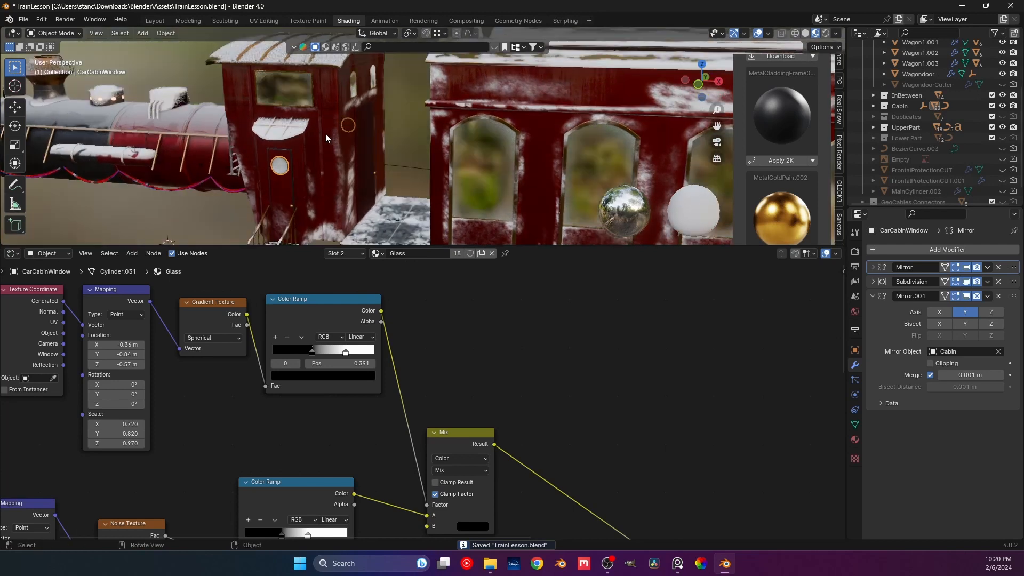
key("ctrl+s")
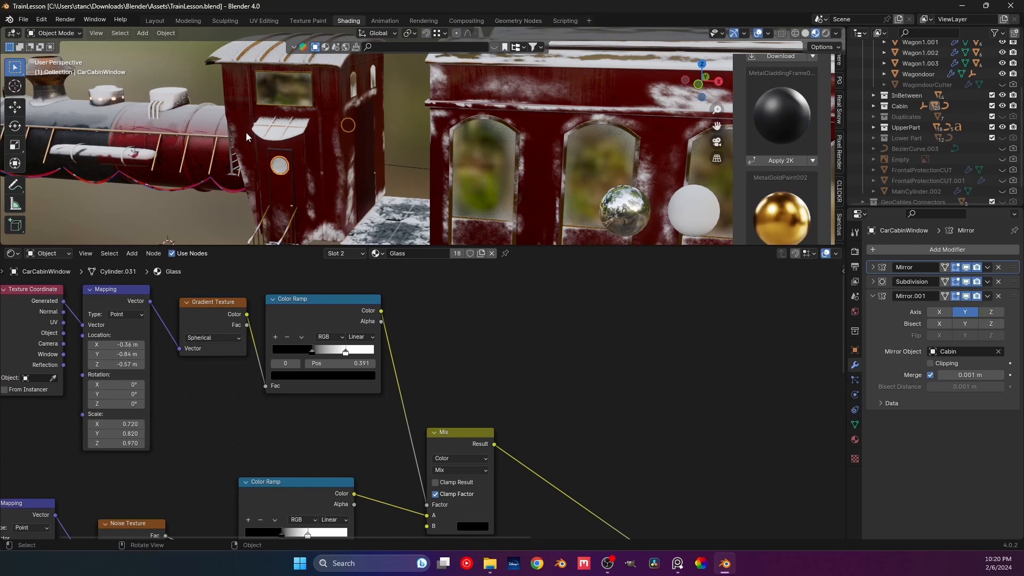
scroll(212, 131, "down", 4)
middle_click_drag(211, 130, 315, 122)
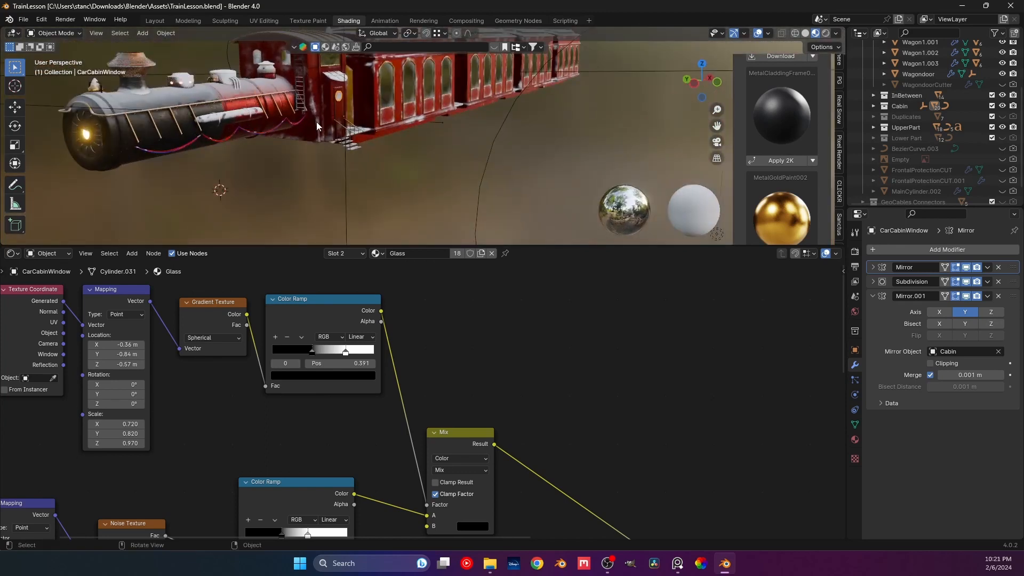